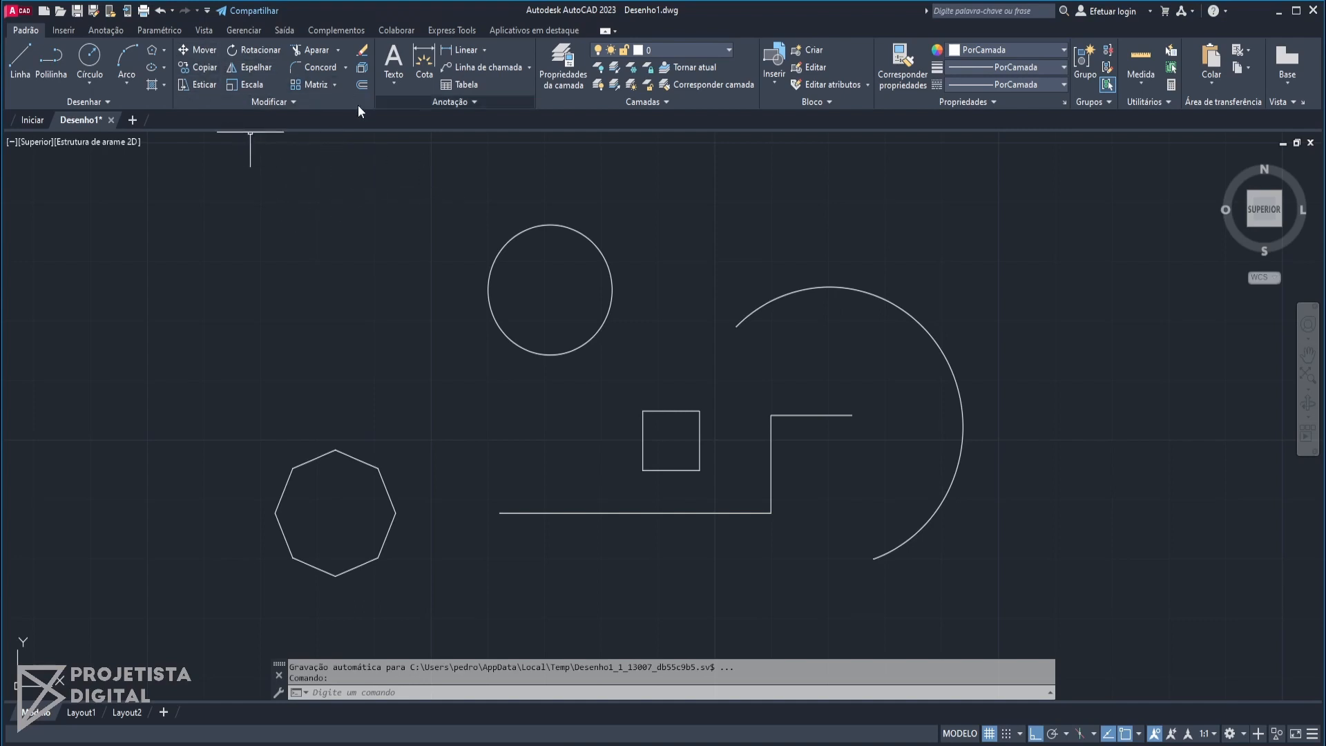
# - Move the circle, octagon and square together up and to the left, using the circle's centre as base point and Ortho turned off
pyautogui.click(202, 52)
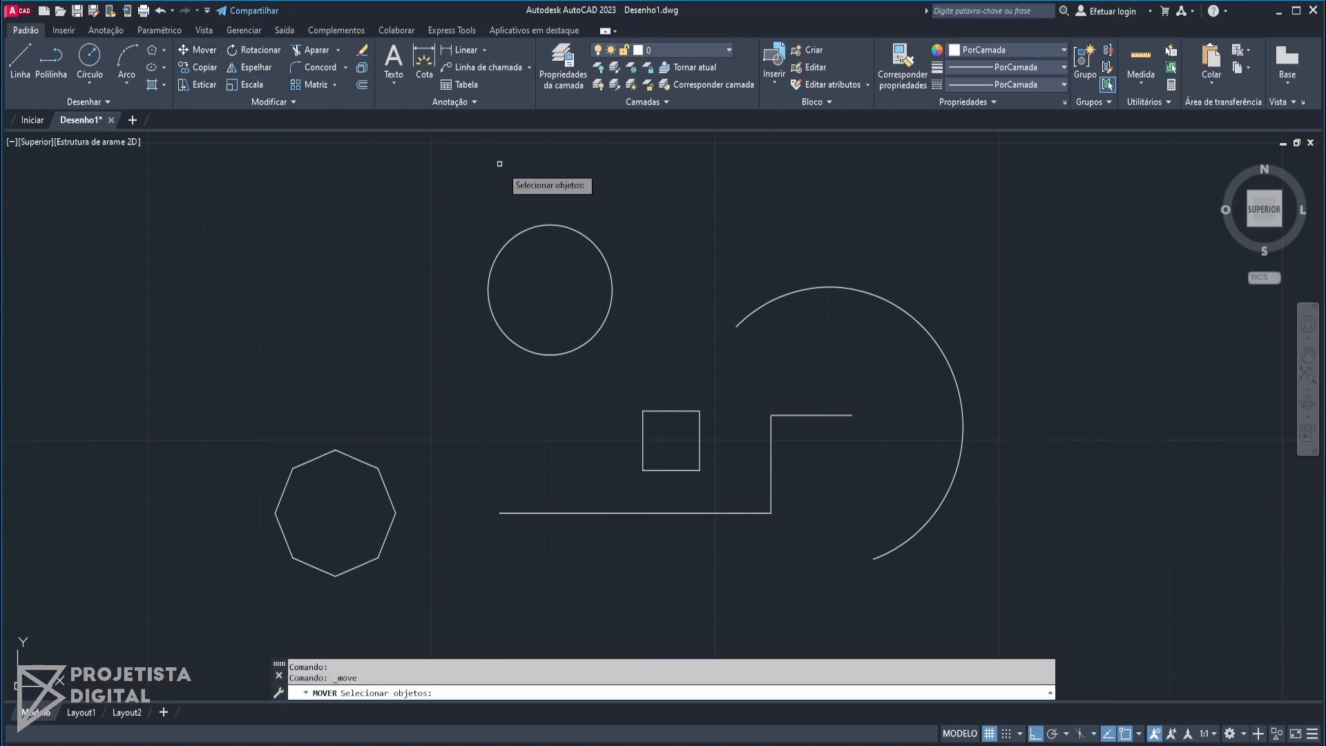
pyautogui.click(549, 223)
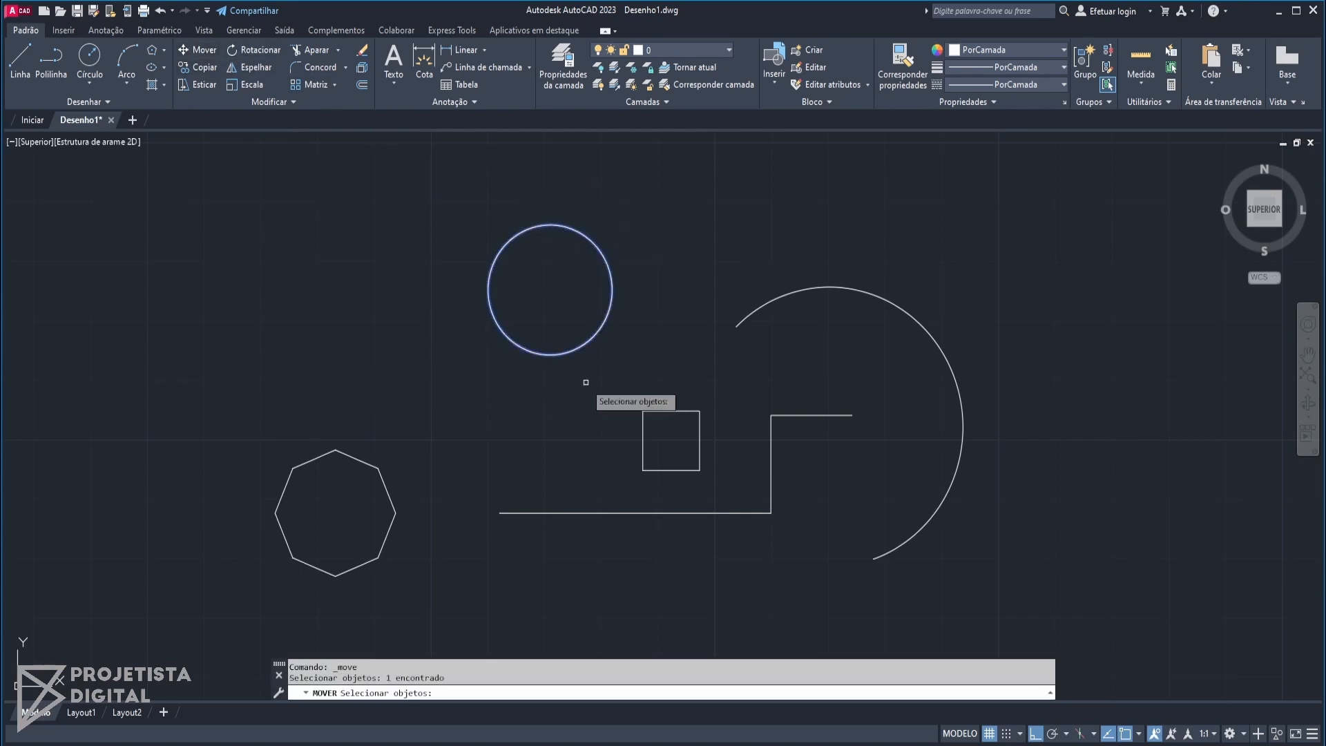
pyautogui.click(386, 485)
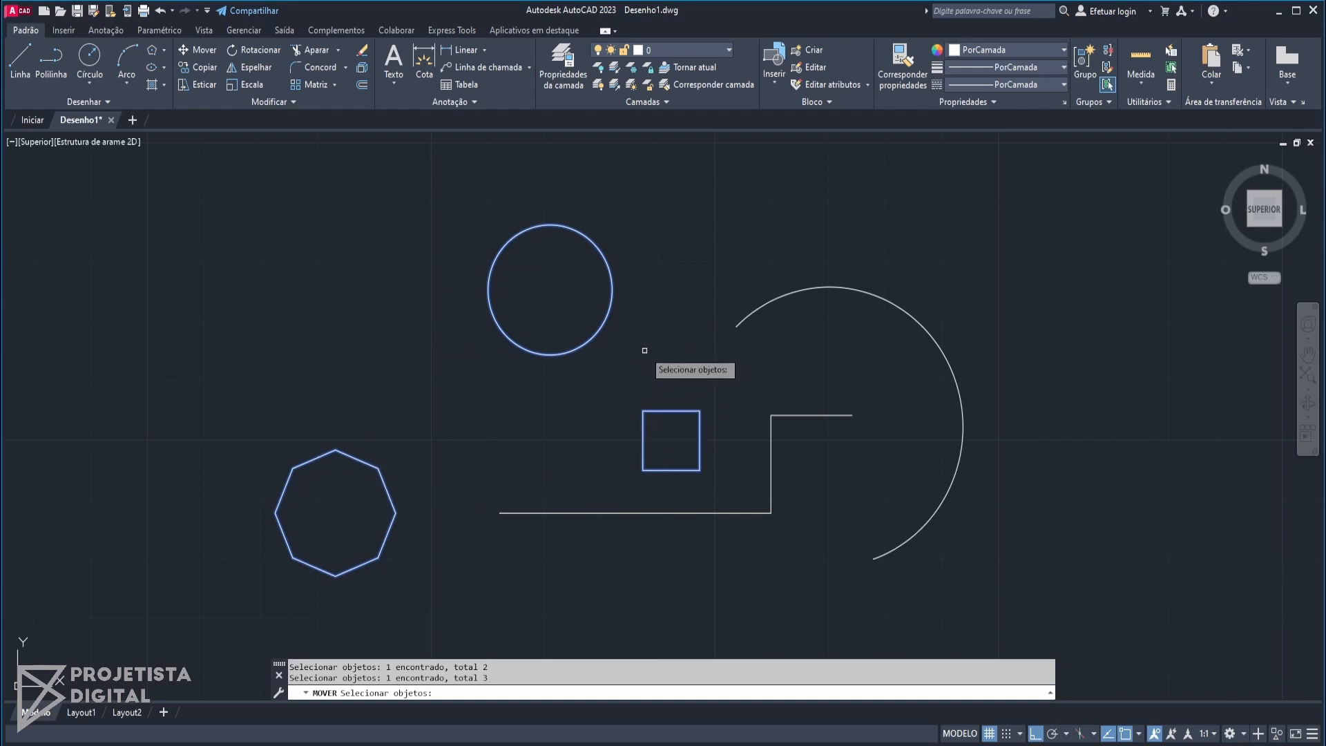
pyautogui.press('Return')
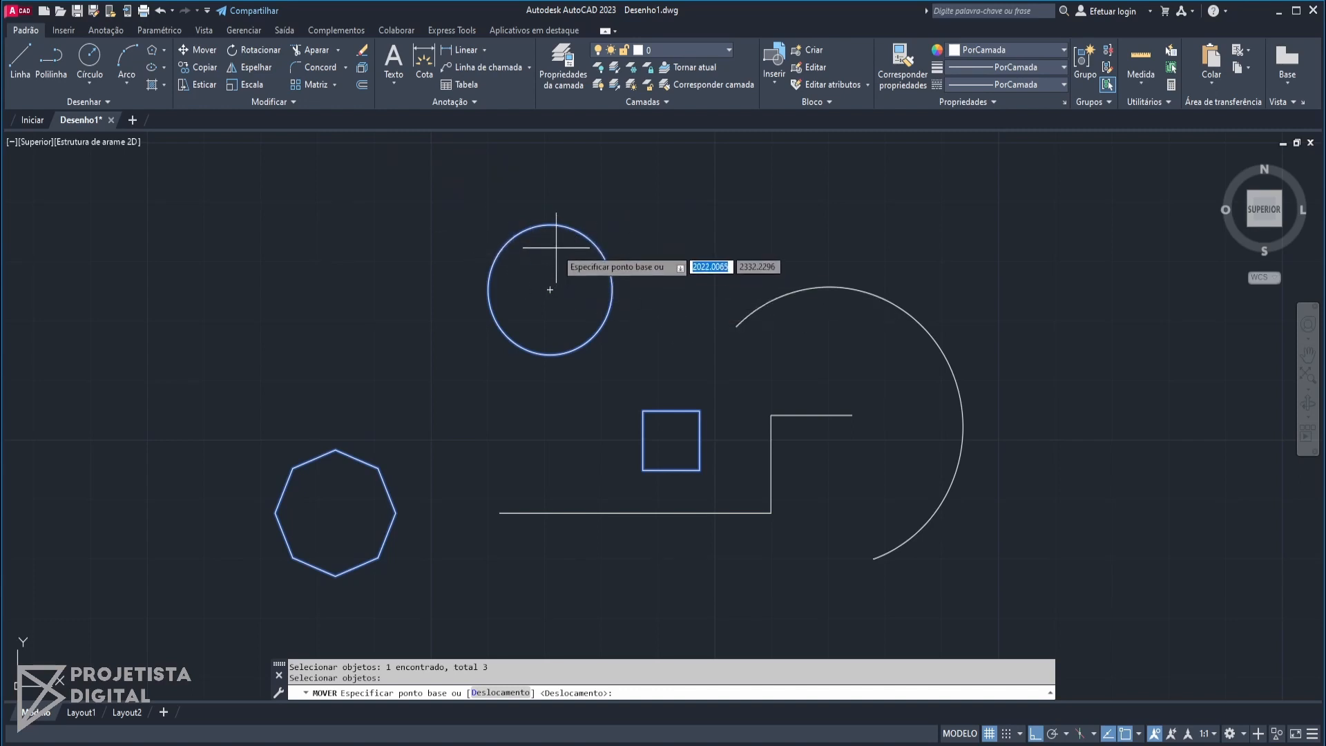
pyautogui.click(550, 289)
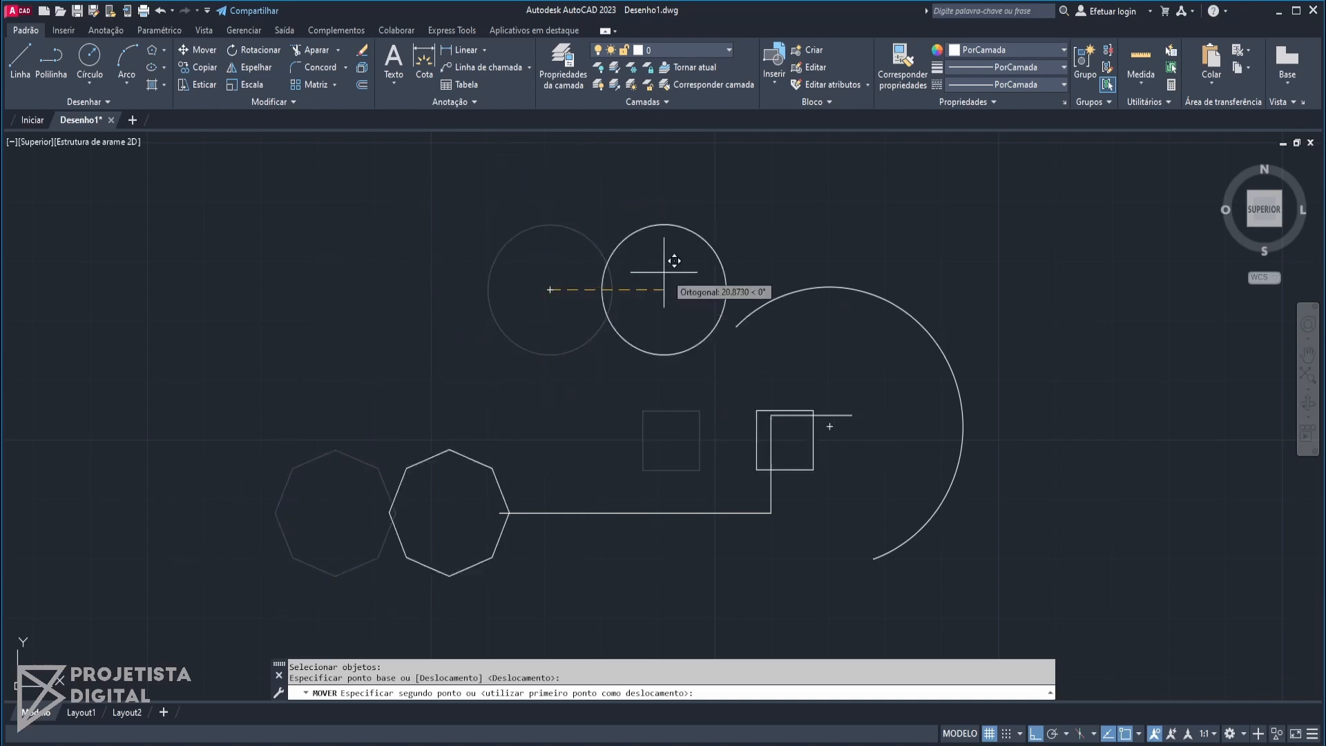
pyautogui.scroll(-2, 482, 363)
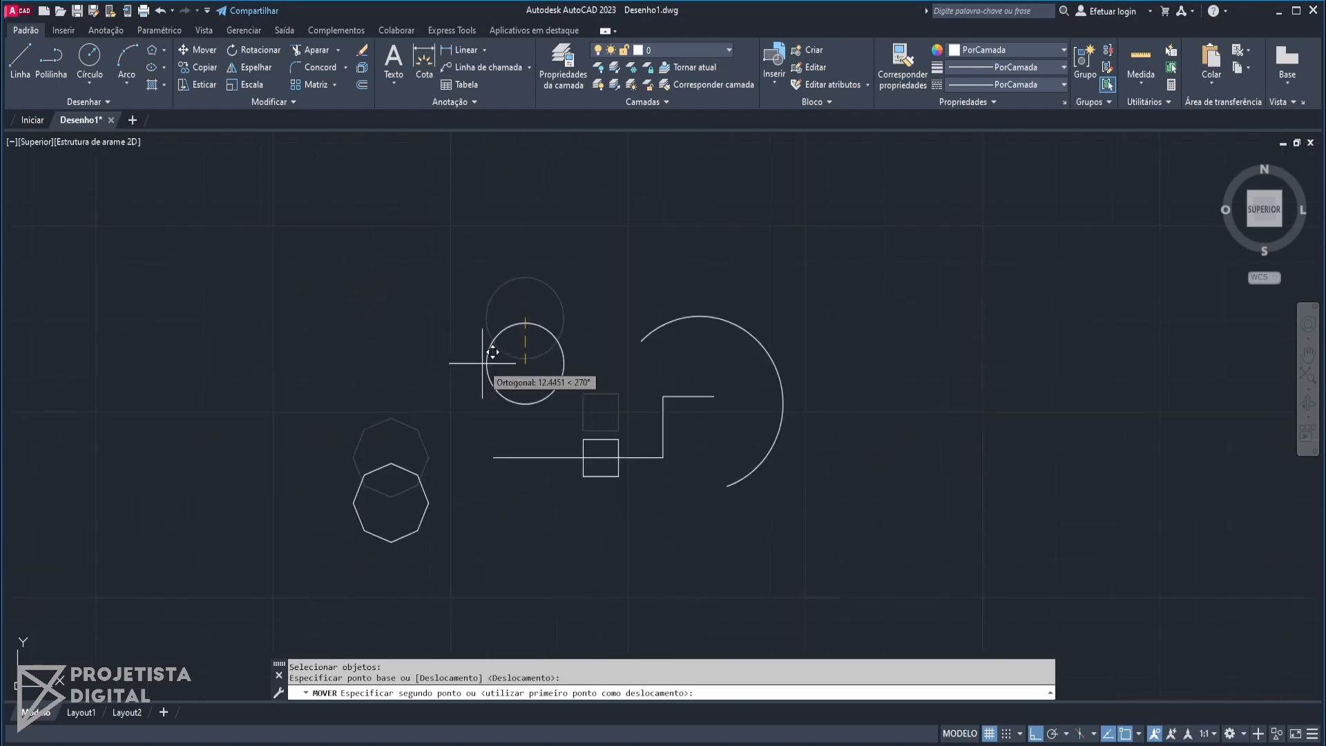
pyautogui.moveTo(482, 363); pyautogui.dragTo(519, 416, button='middle')
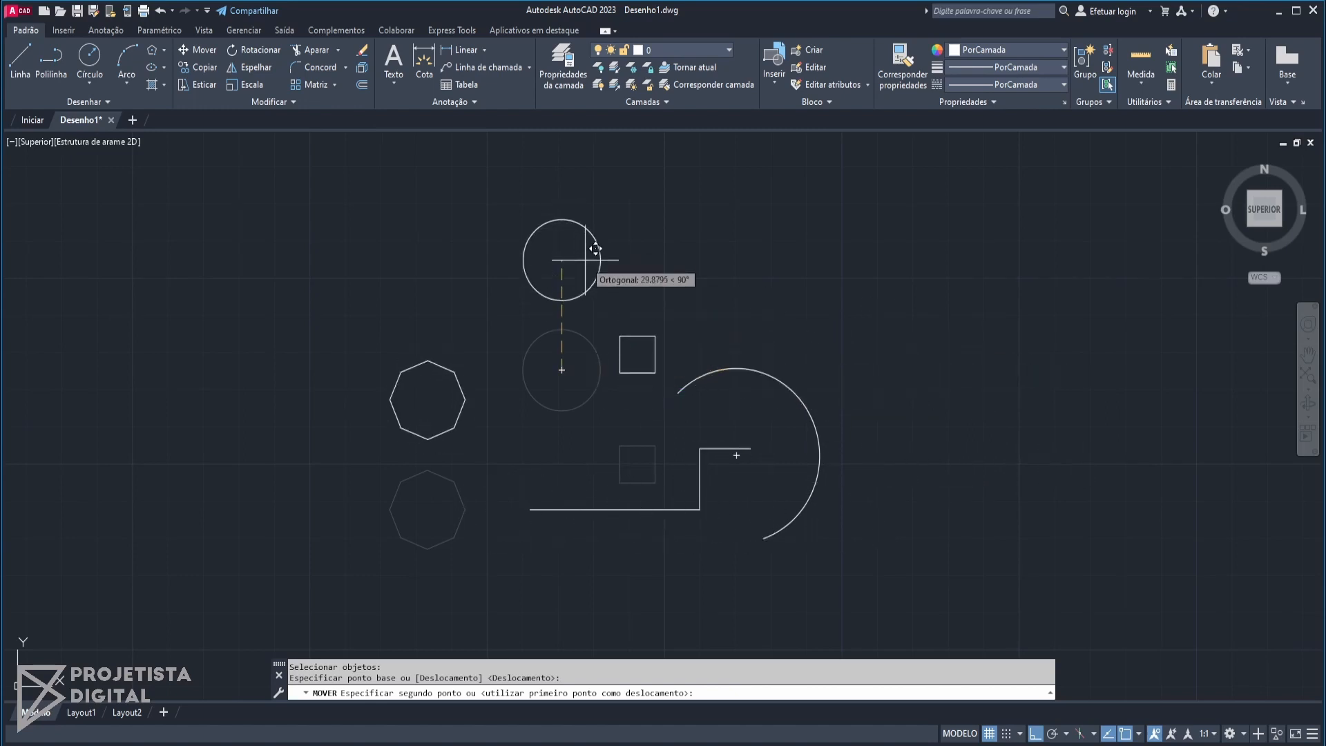
pyautogui.moveTo(585, 259); pyautogui.dragTo(592, 318, button='middle')
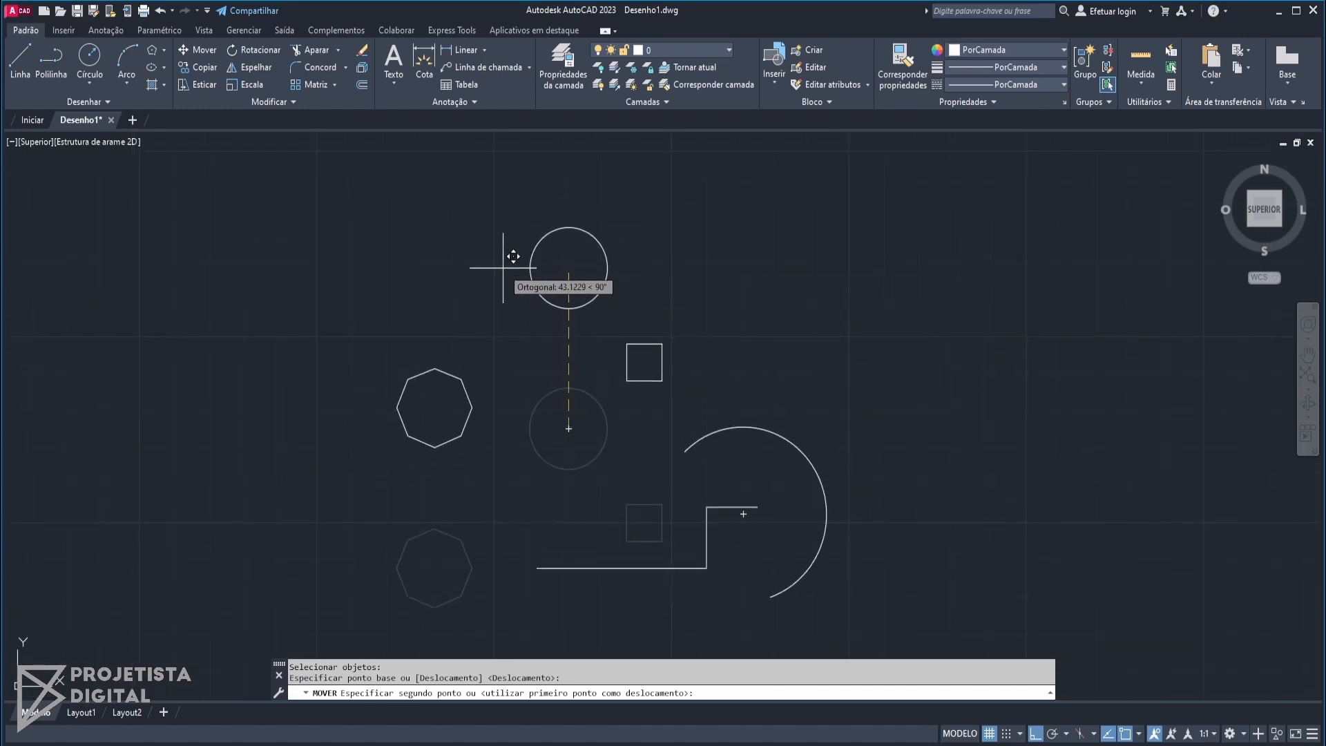
pyautogui.click(1030, 732)
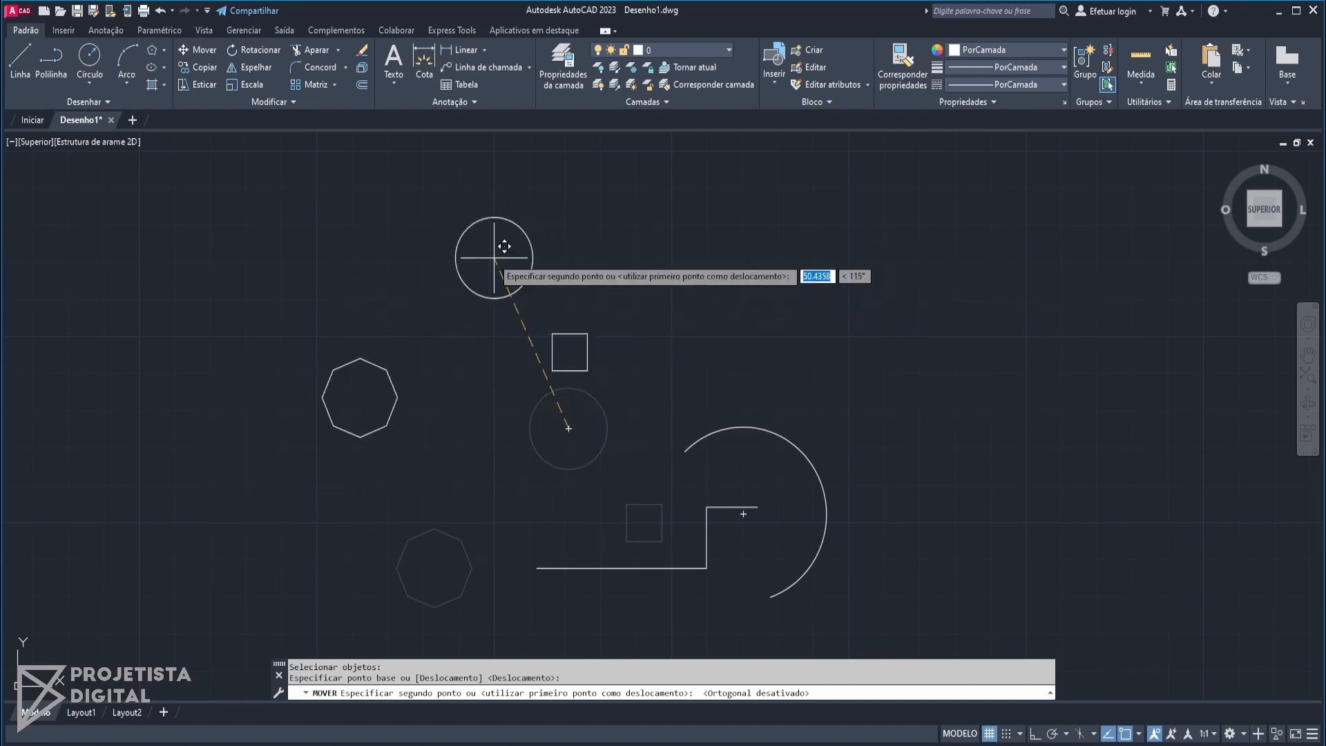
pyautogui.click(458, 252)
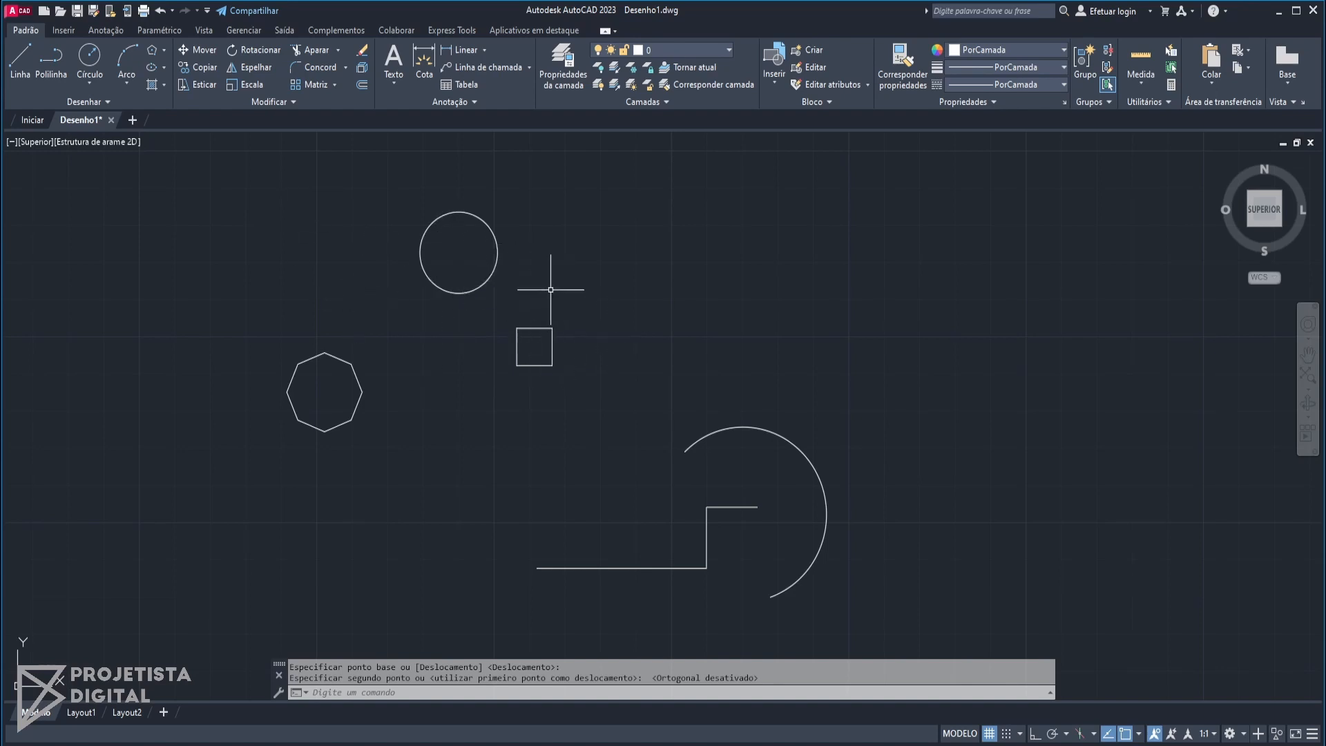
# - Move the square to the right of its place, using its lower-left corner as base point
pyautogui.click(203, 52)
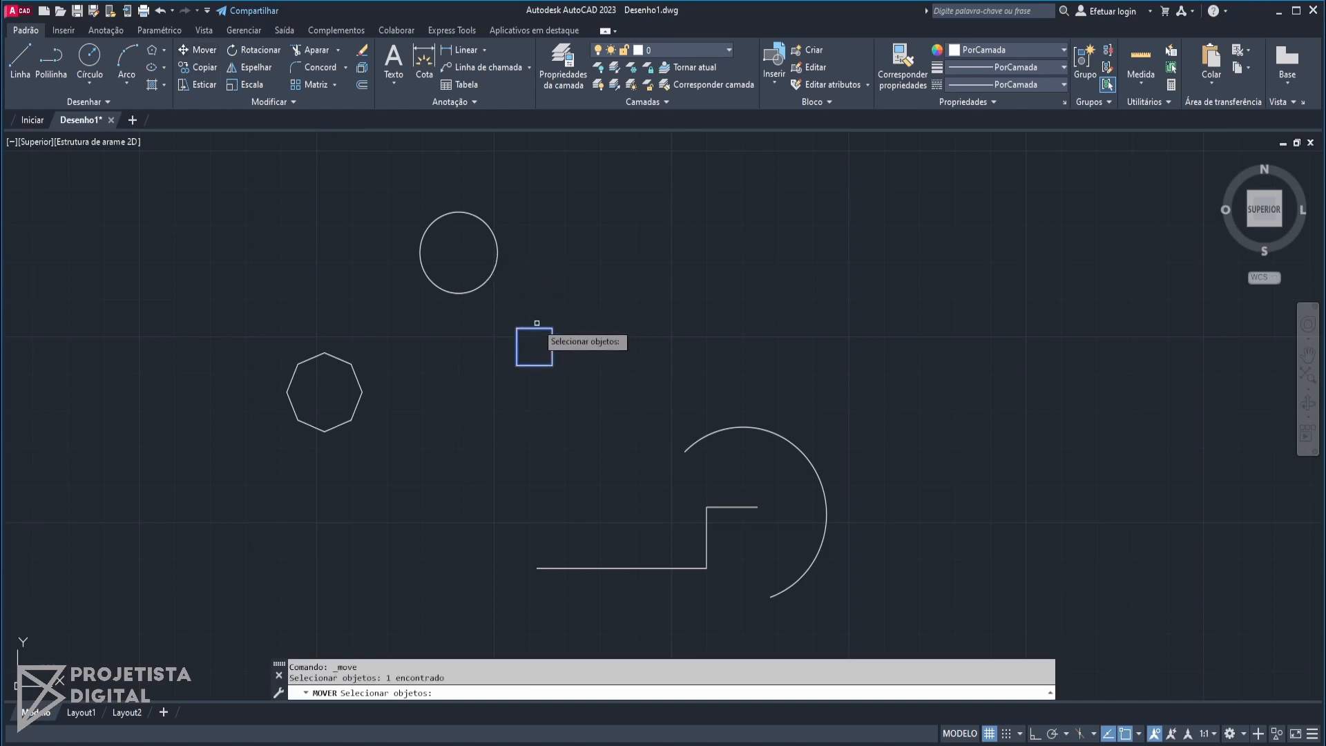
pyautogui.press('Return')
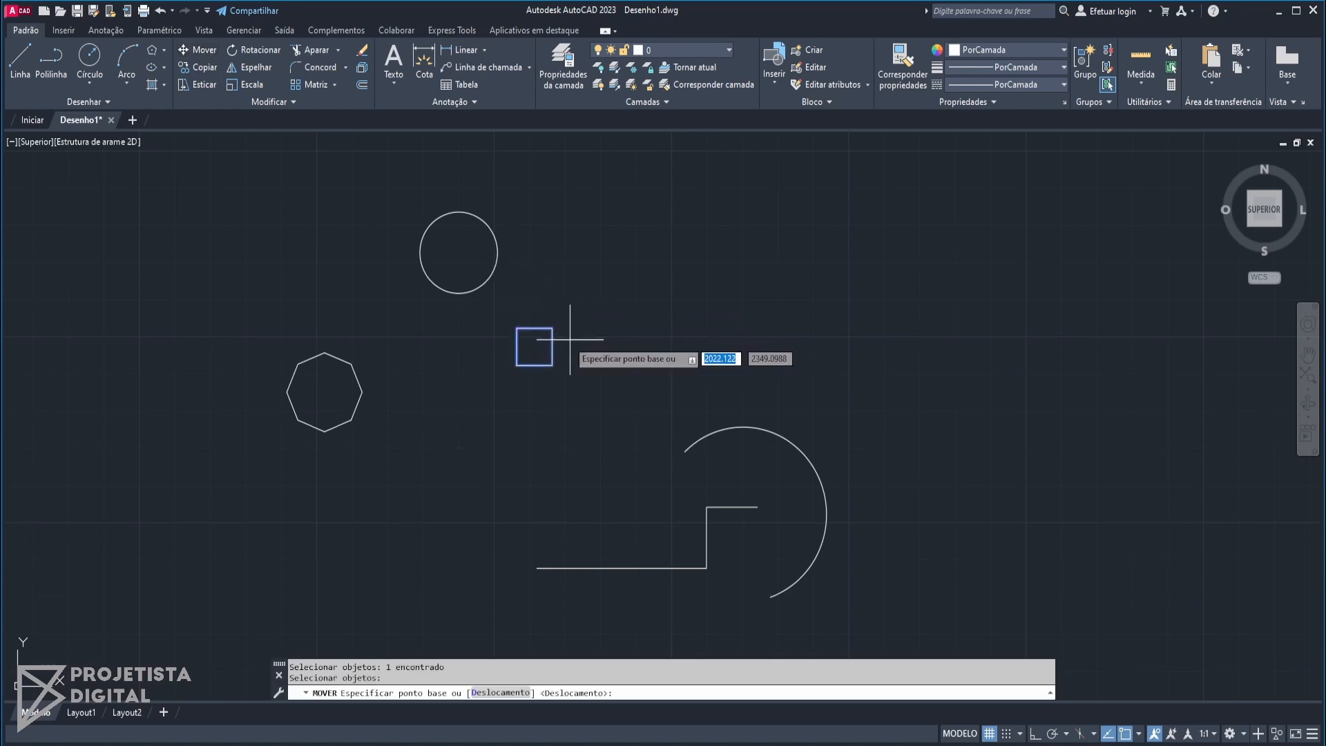
pyautogui.click(517, 365)
pyautogui.click(644, 360)
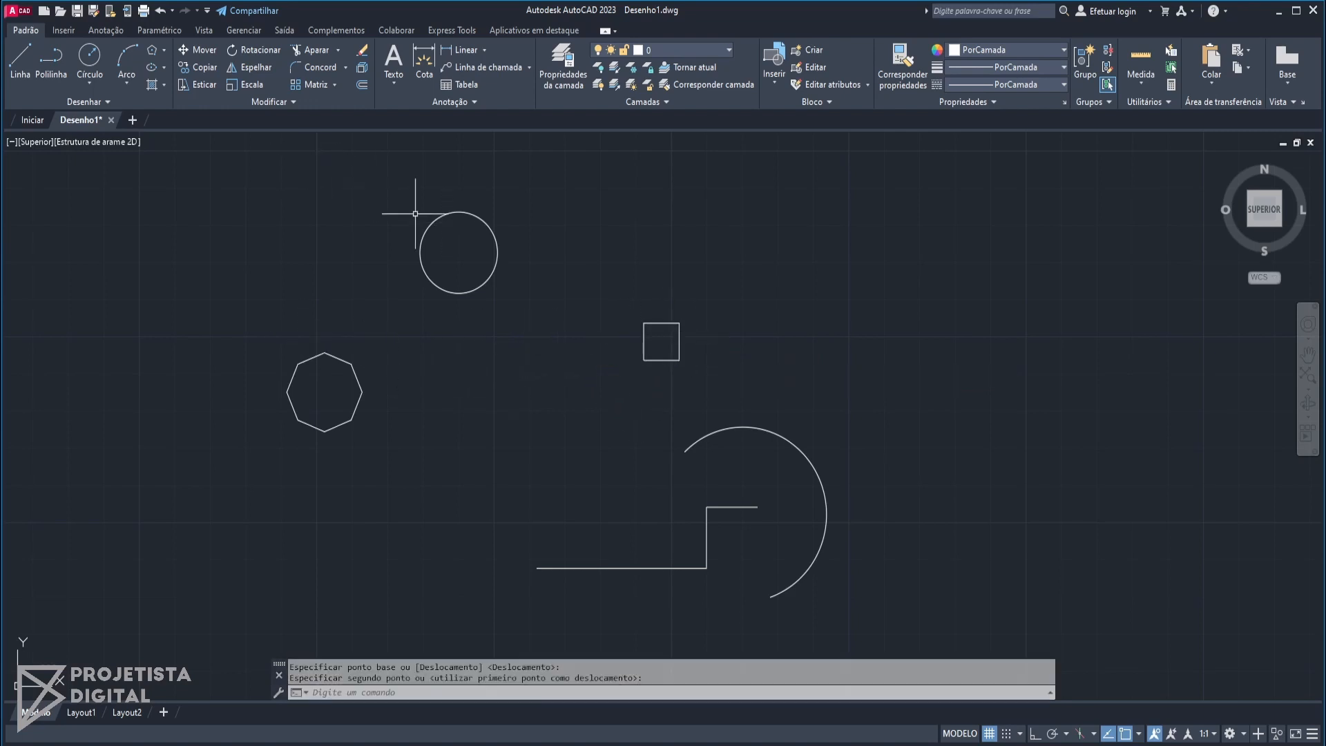
# - Move the preselected square up and further right, above and beyond the arc, using its upper-right corner as base point
pyautogui.click(637, 339)
pyautogui.click(194, 49)
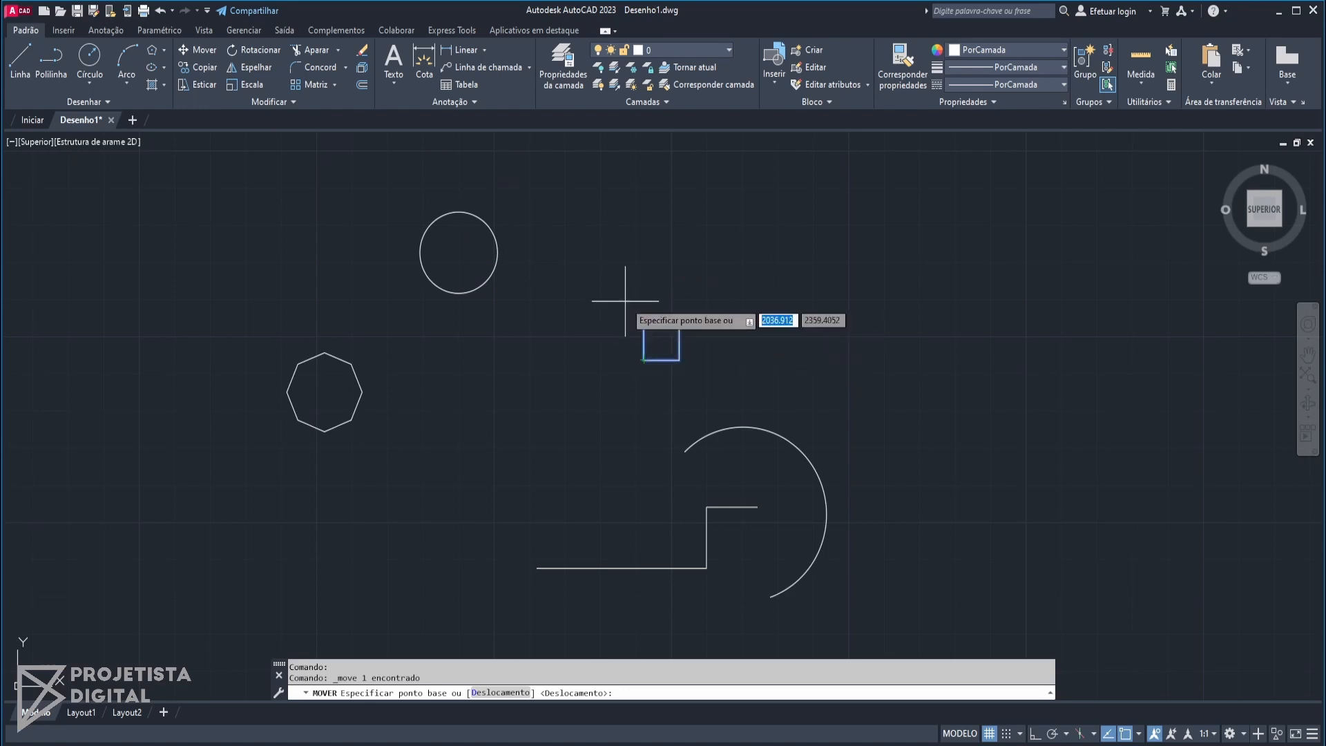
pyautogui.click(677, 321)
pyautogui.click(871, 259)
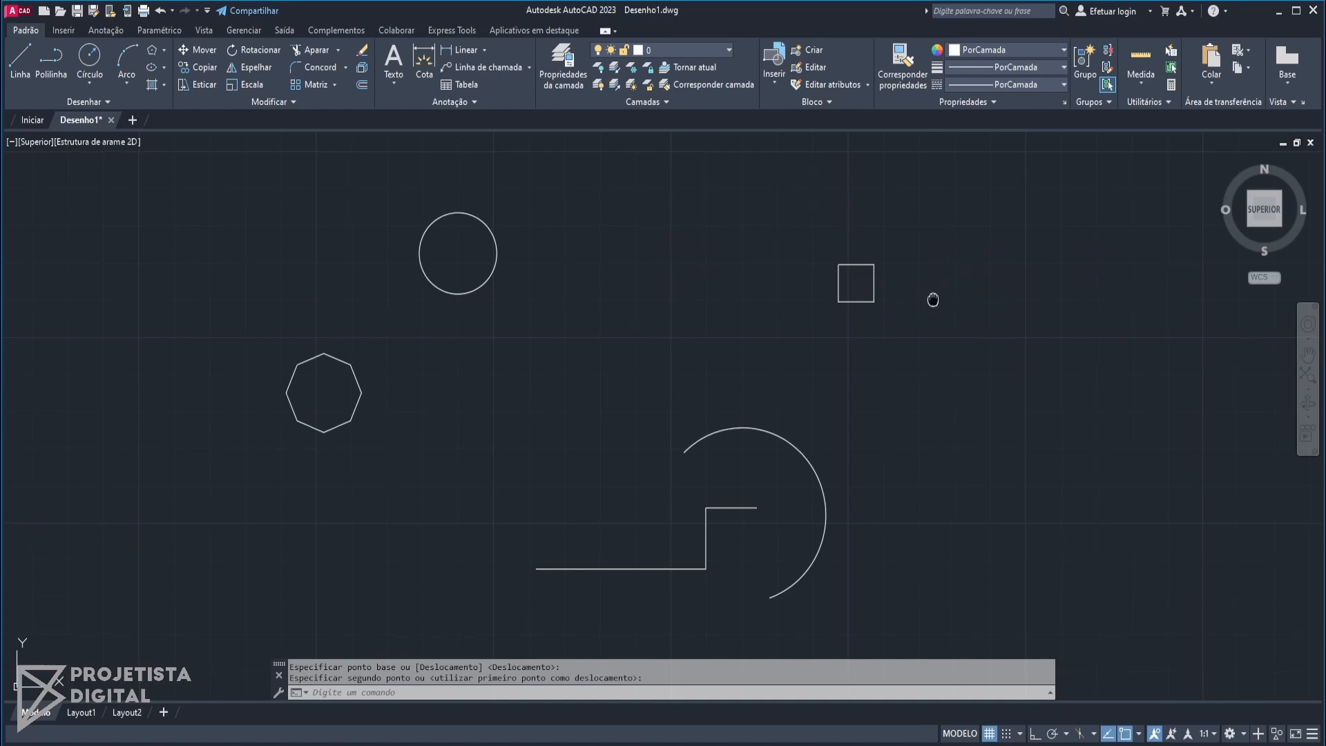
# - Move the square exactly 50 units to the right from its lower-left corner, with Ortho turned on
pyautogui.moveTo(932, 300); pyautogui.dragTo(898, 308, button='middle')
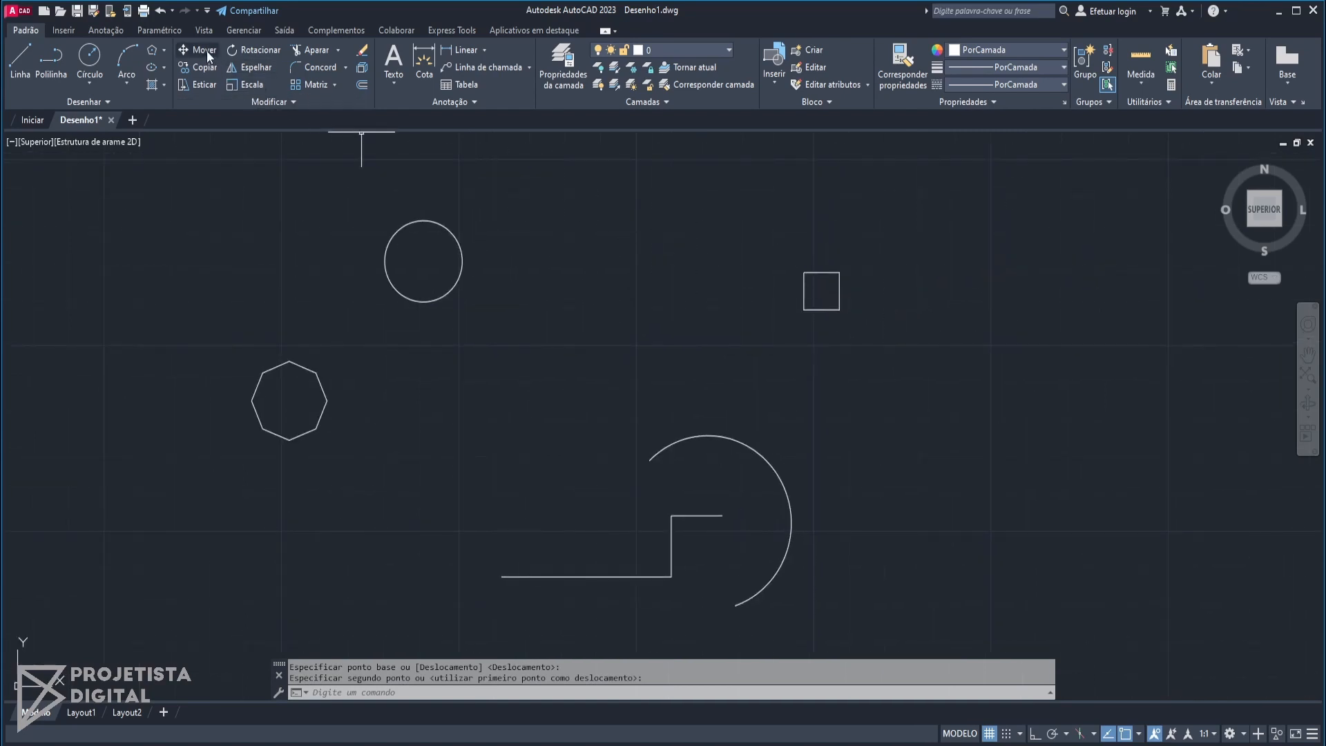
pyautogui.click(206, 53)
pyautogui.click(852, 283)
pyautogui.click(824, 271)
pyautogui.press('Return')
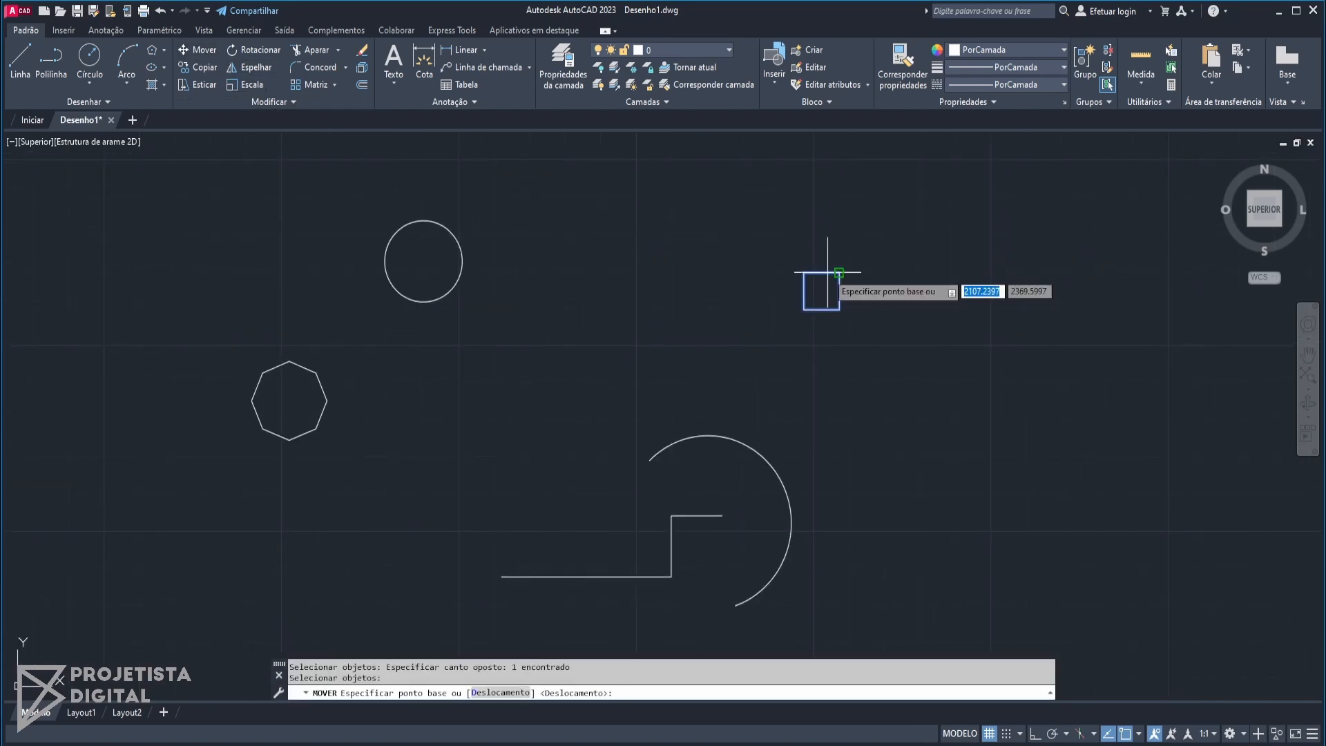
pyautogui.click(804, 310)
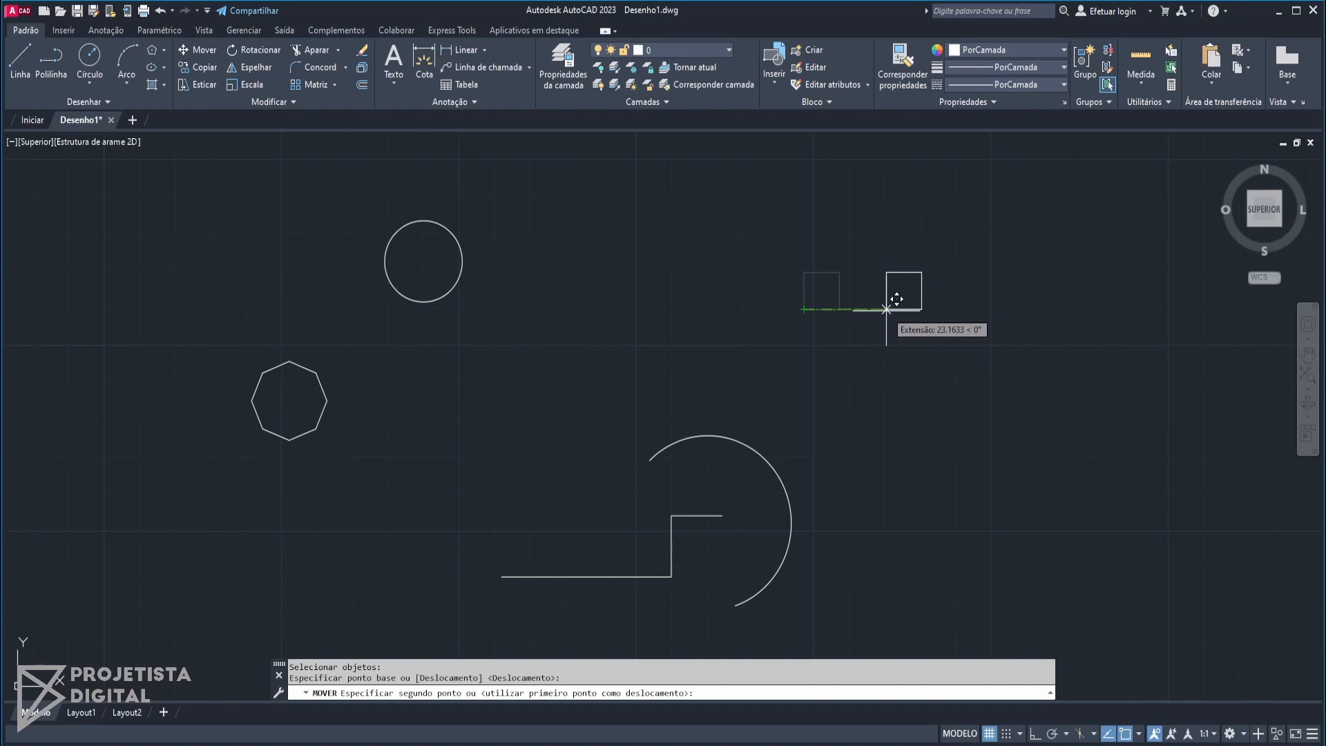
pyautogui.scroll(2, 896, 298)
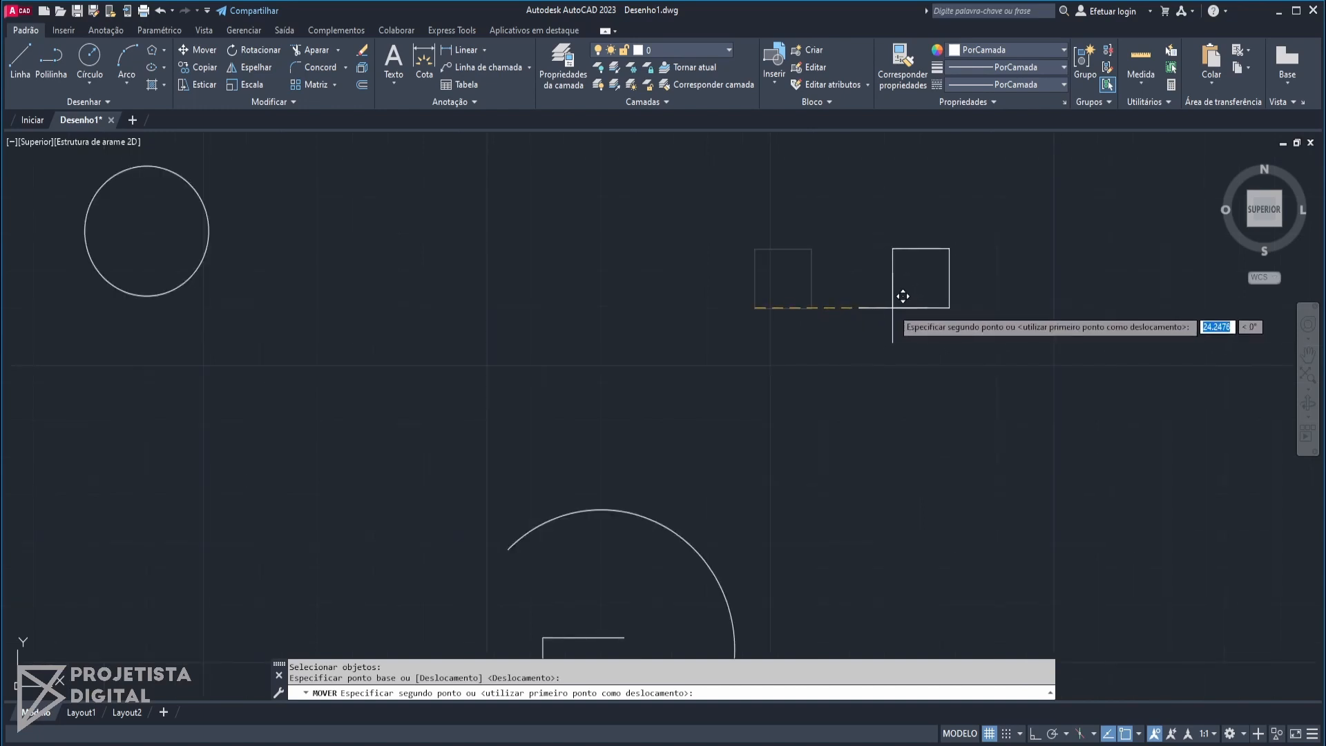
pyautogui.scroll(-2, 898, 298)
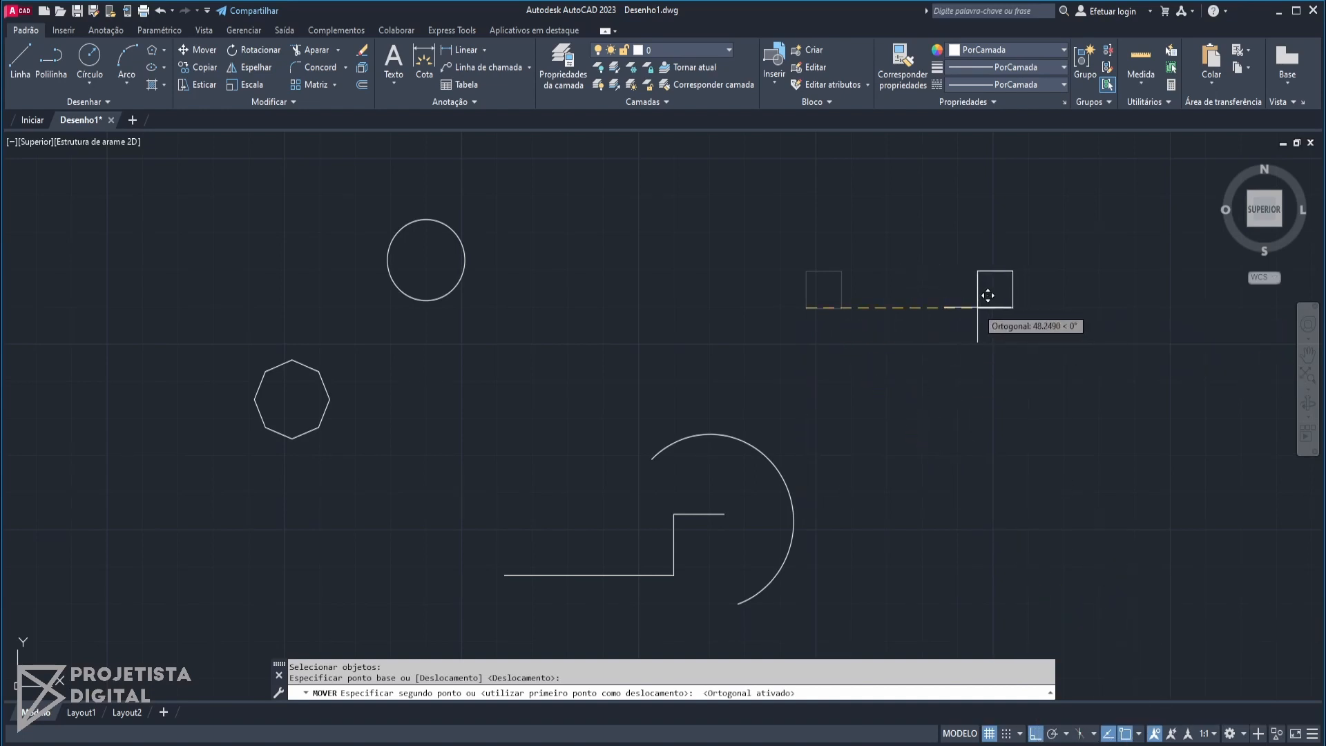
pyautogui.write('50')
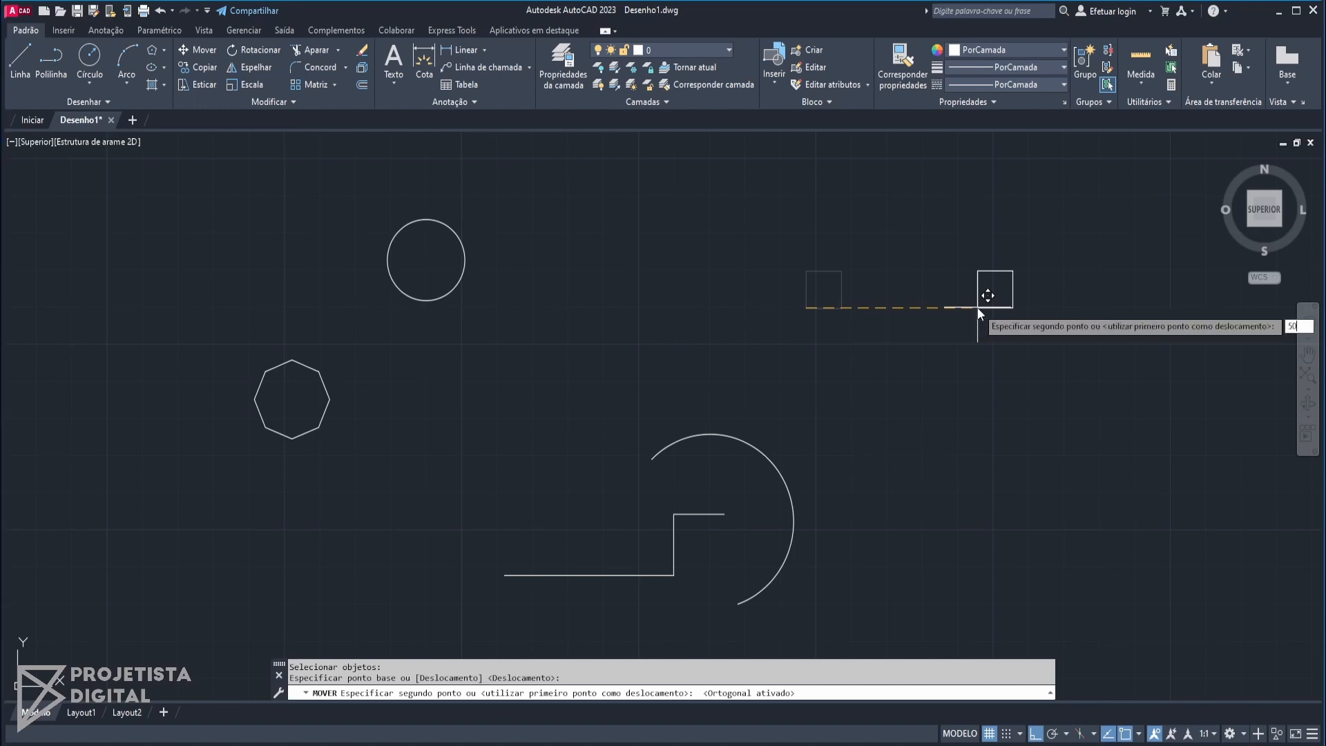
pyautogui.press('Return')
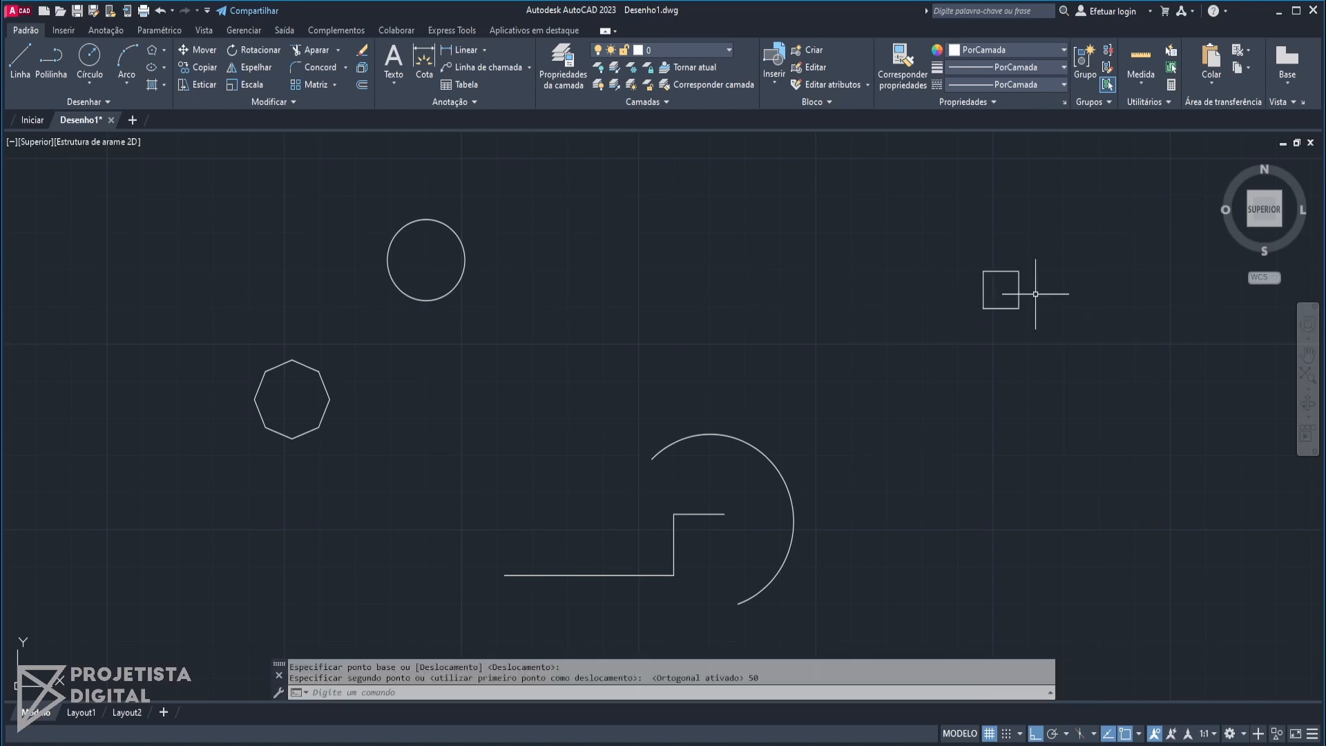
# - Copy the square about 60 units to the right, using its lower-left corner as base point
pyautogui.moveTo(929, 294); pyautogui.dragTo(907, 292, button='middle')
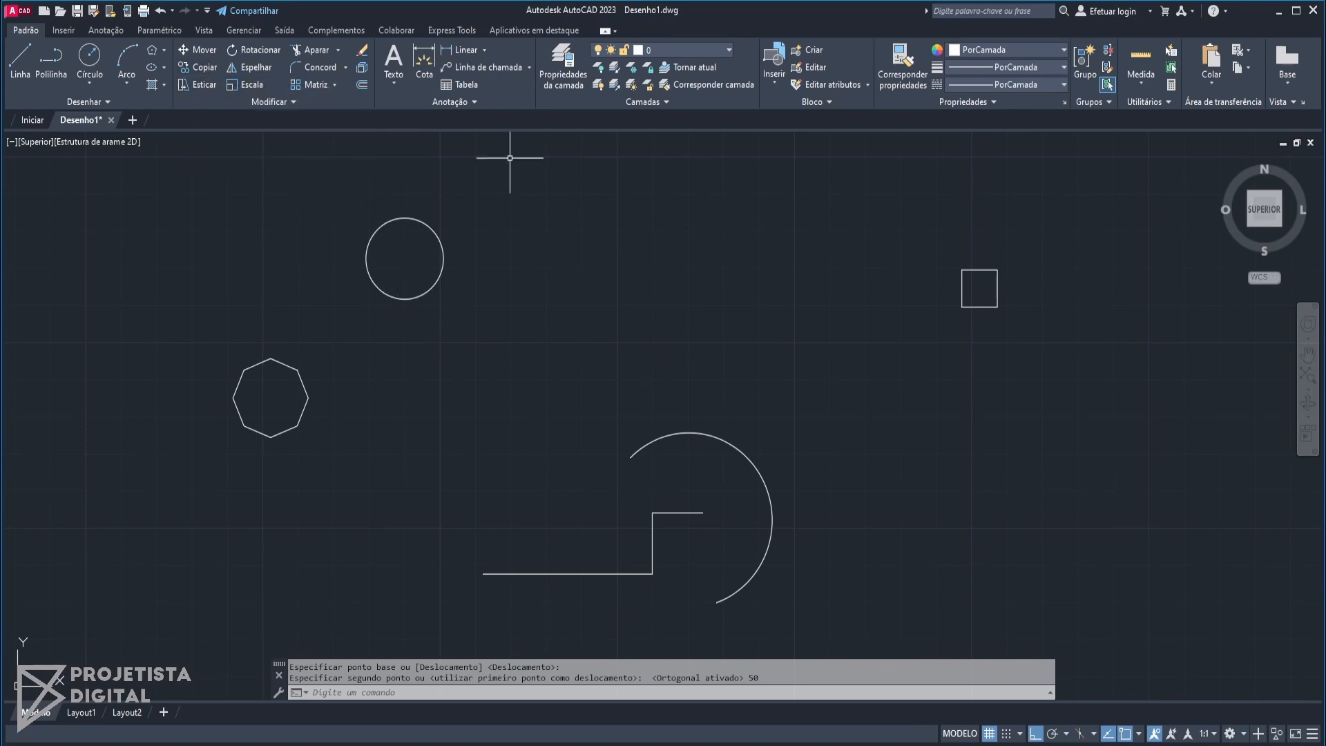
pyautogui.moveTo(993, 333); pyautogui.dragTo(937, 277)
pyautogui.click(206, 68)
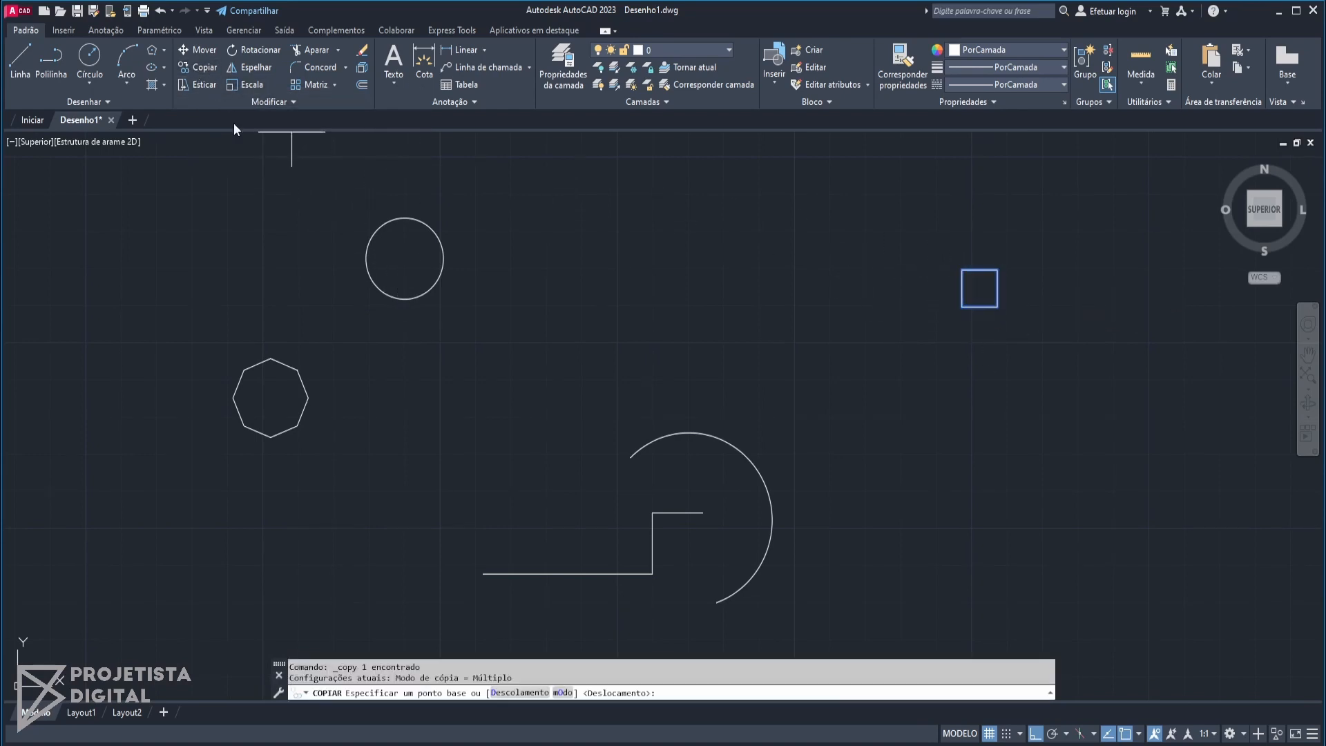
pyautogui.moveTo(1036, 319); pyautogui.dragTo(850, 320, button='middle')
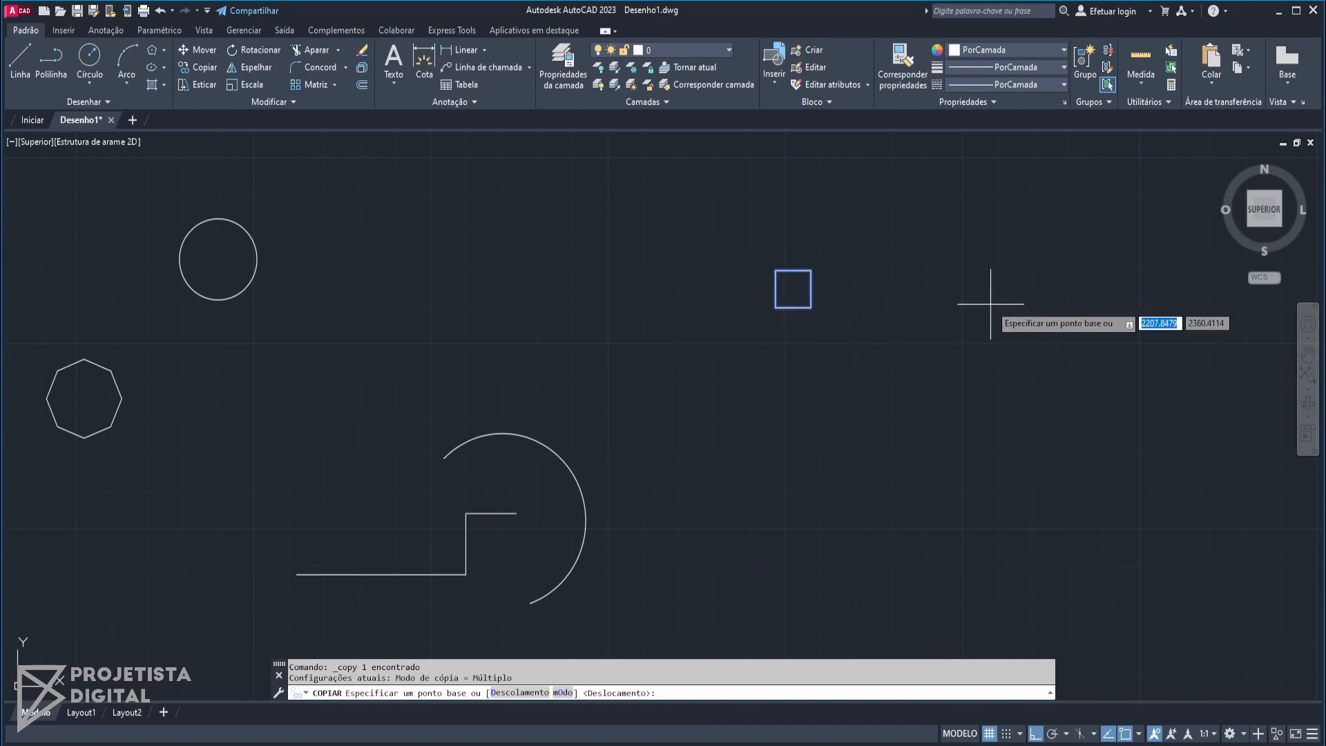
pyautogui.click(776, 307)
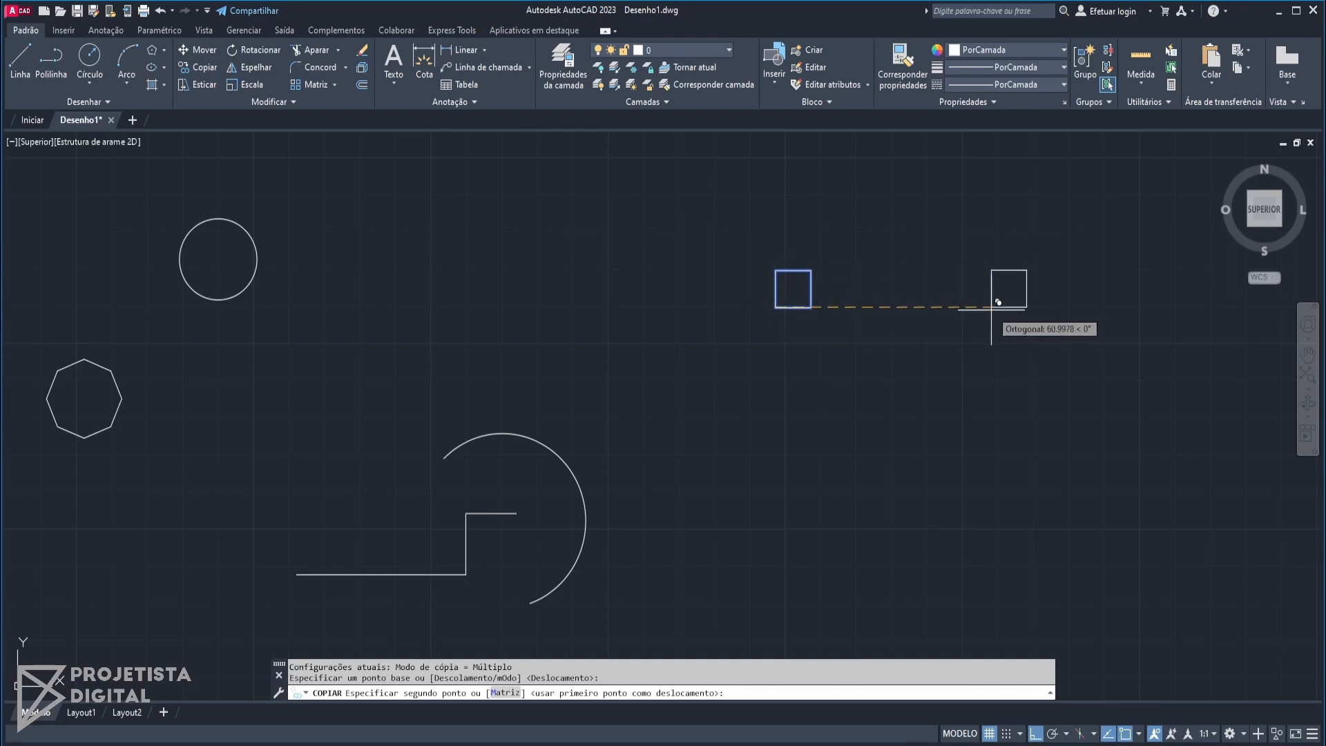
pyautogui.click(988, 308)
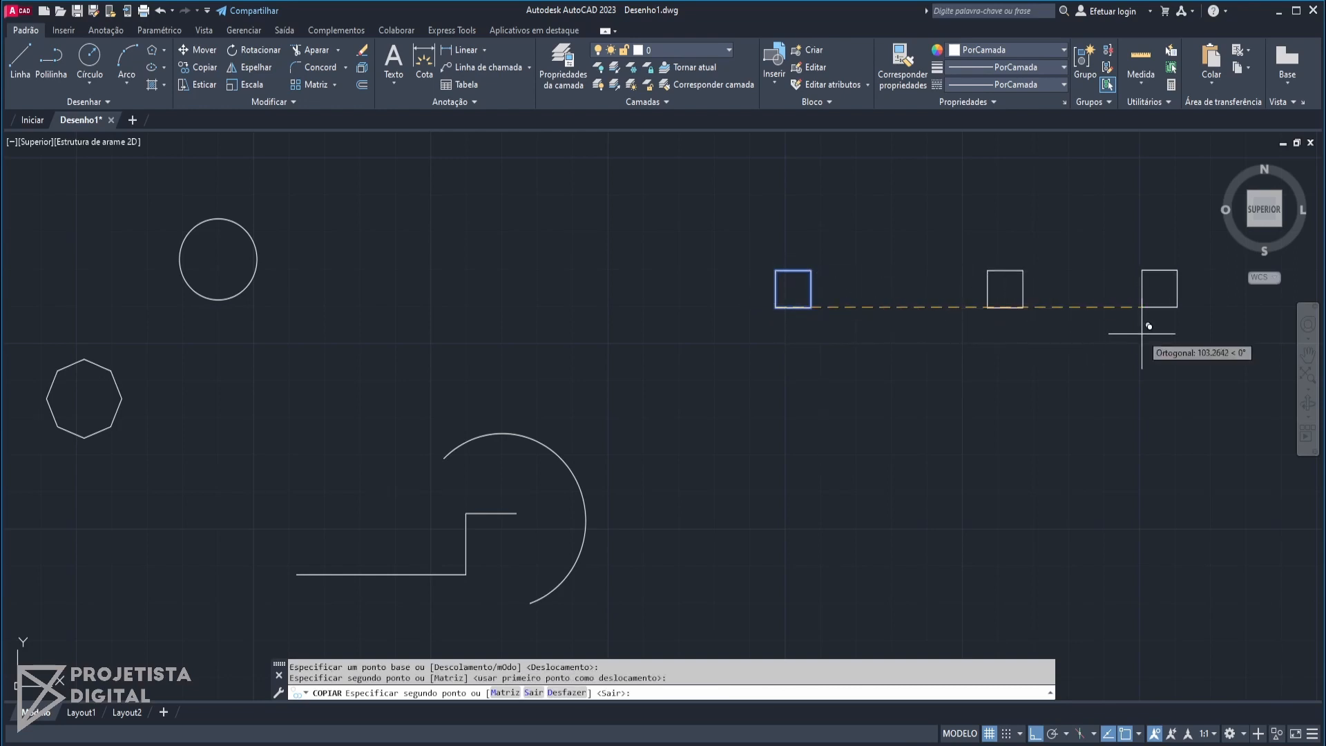
# - Place further copies between the two squares, left of, above and below the original, plus one 100 units to its right
pyautogui.click(911, 331)
pyautogui.click(644, 294)
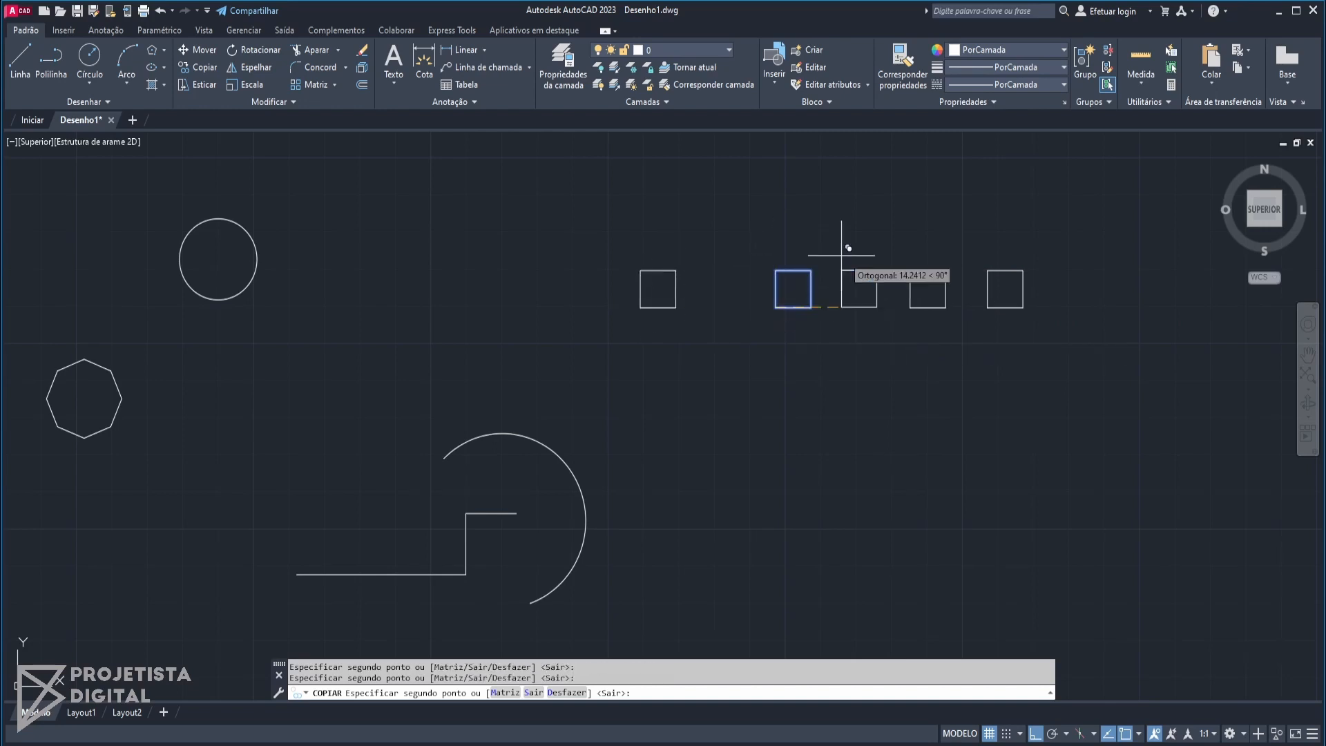
pyautogui.click(777, 216)
pyautogui.click(788, 395)
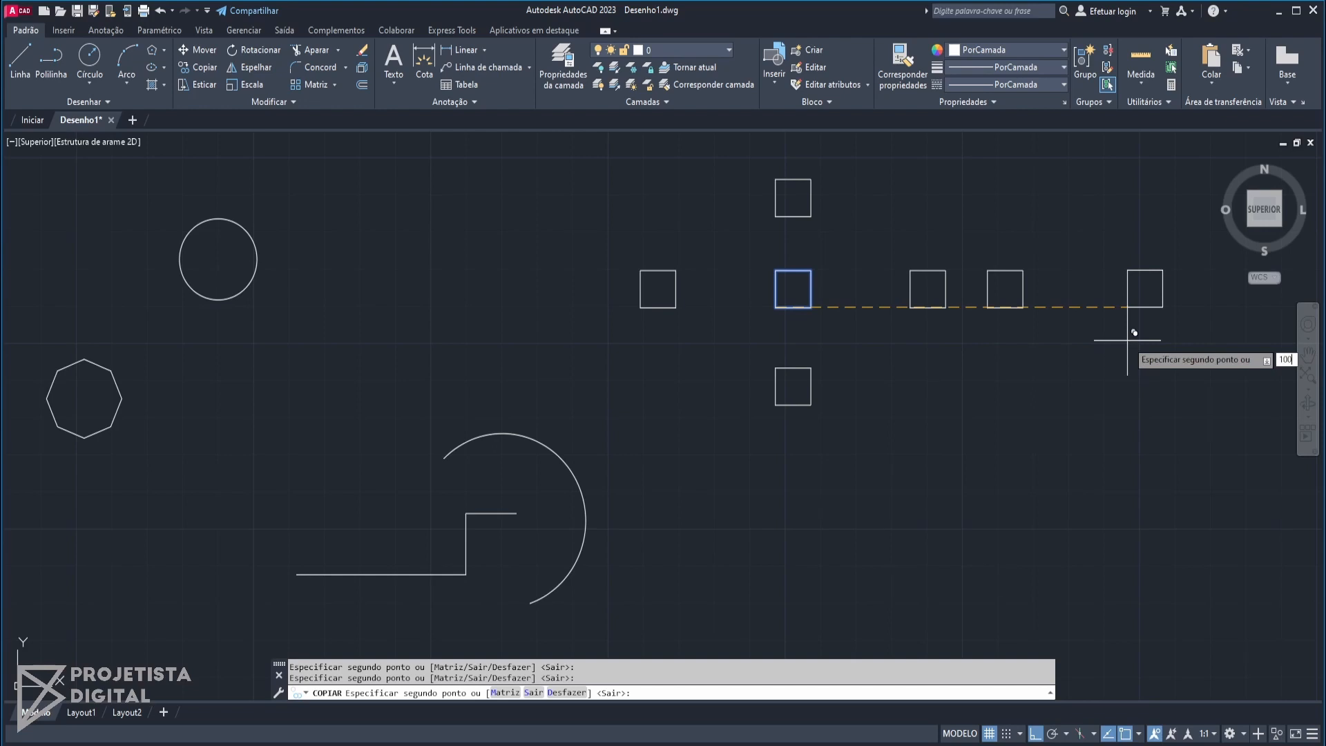
pyautogui.press('Escape')
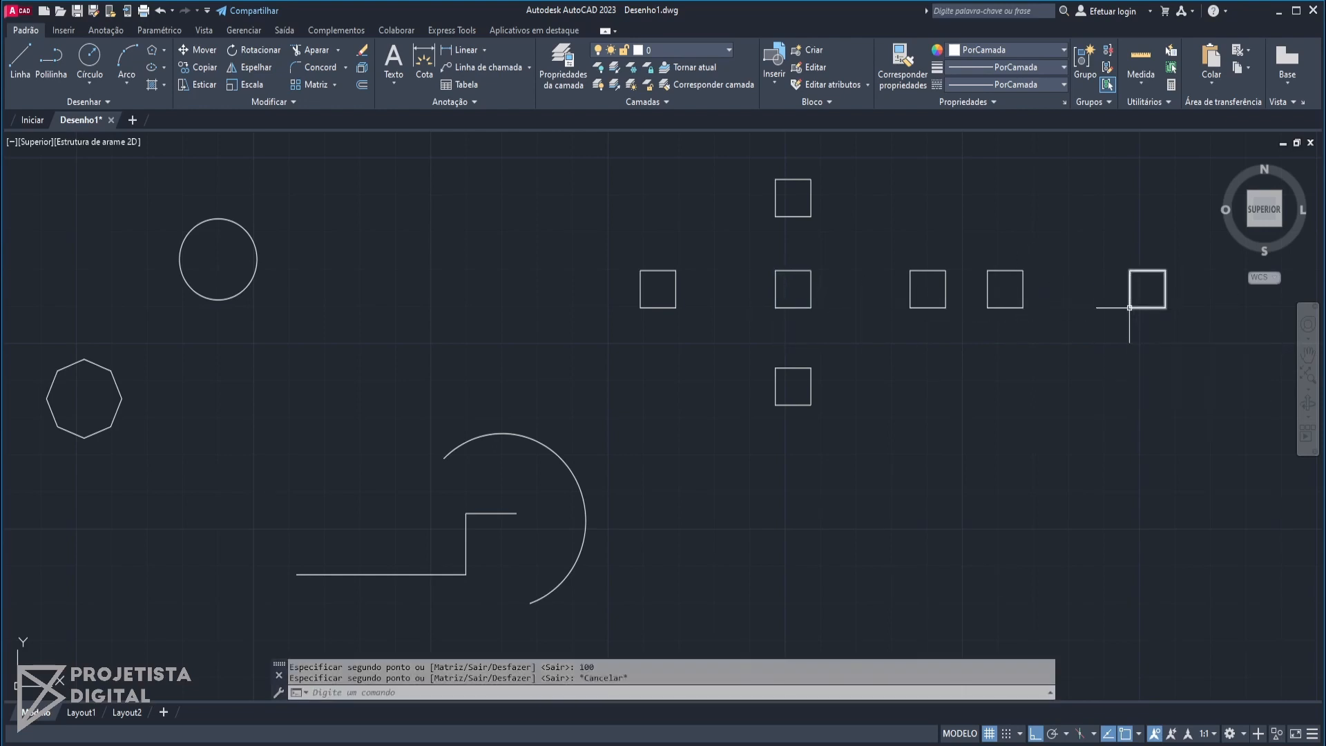
# - Rotate the uppermost square about 144° around its lower-left corner, with Ortho turned off
pyautogui.moveTo(1132, 308); pyautogui.dragTo(1050, 321, button='middle')
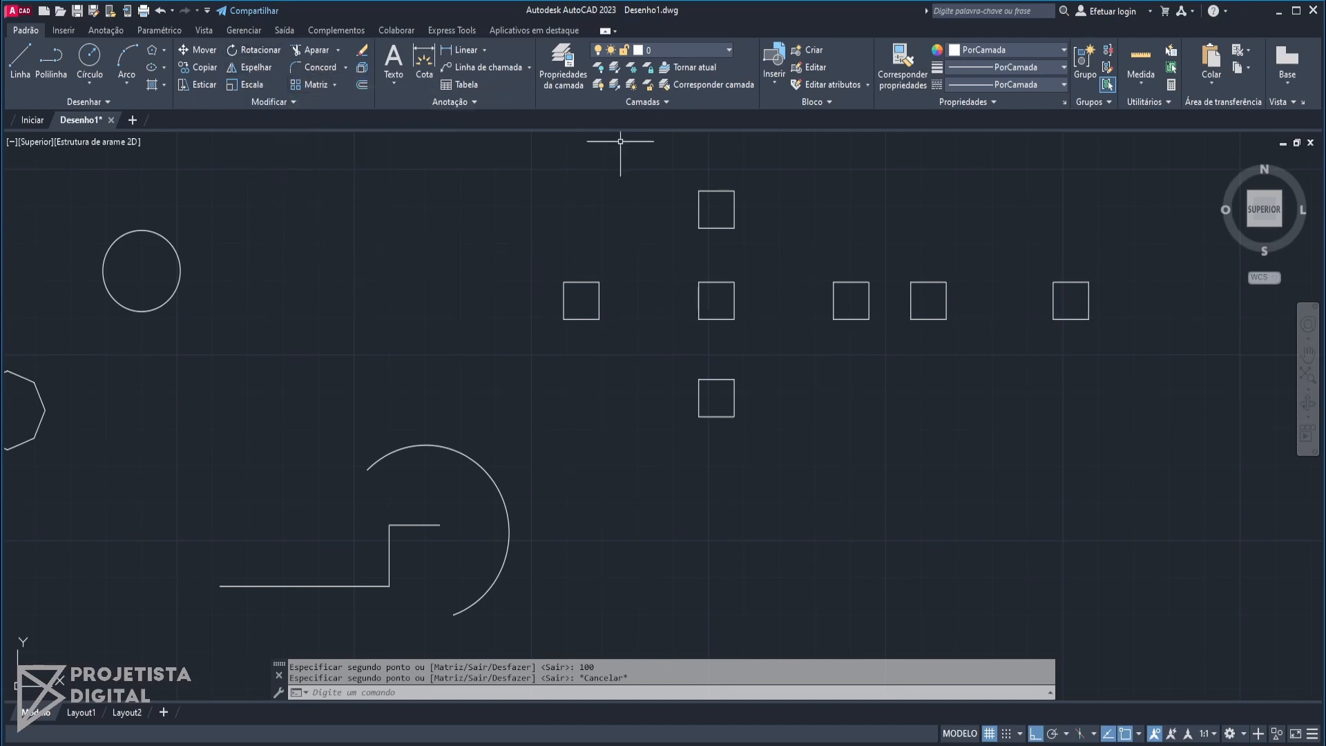
pyautogui.click(758, 193)
pyautogui.click(671, 198)
pyautogui.moveTo(639, 176); pyautogui.dragTo(618, 197, button='middle')
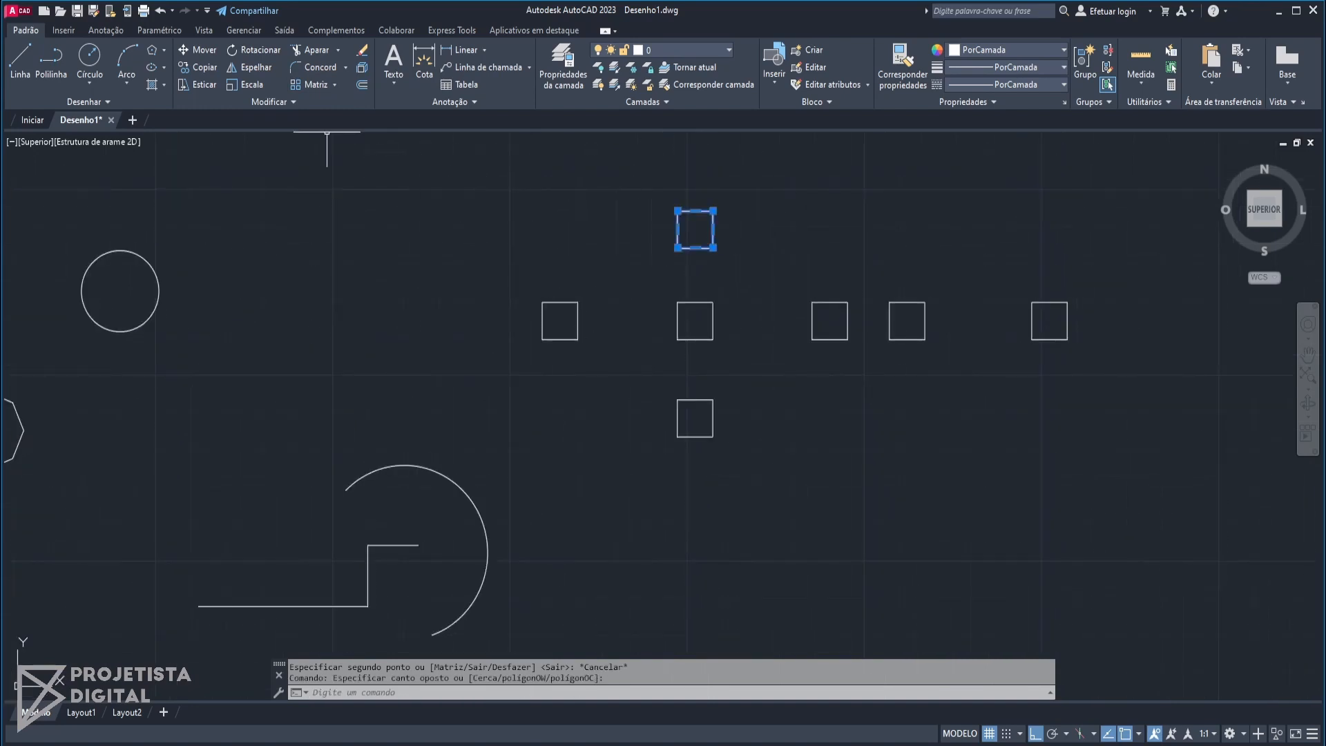
pyautogui.click(263, 50)
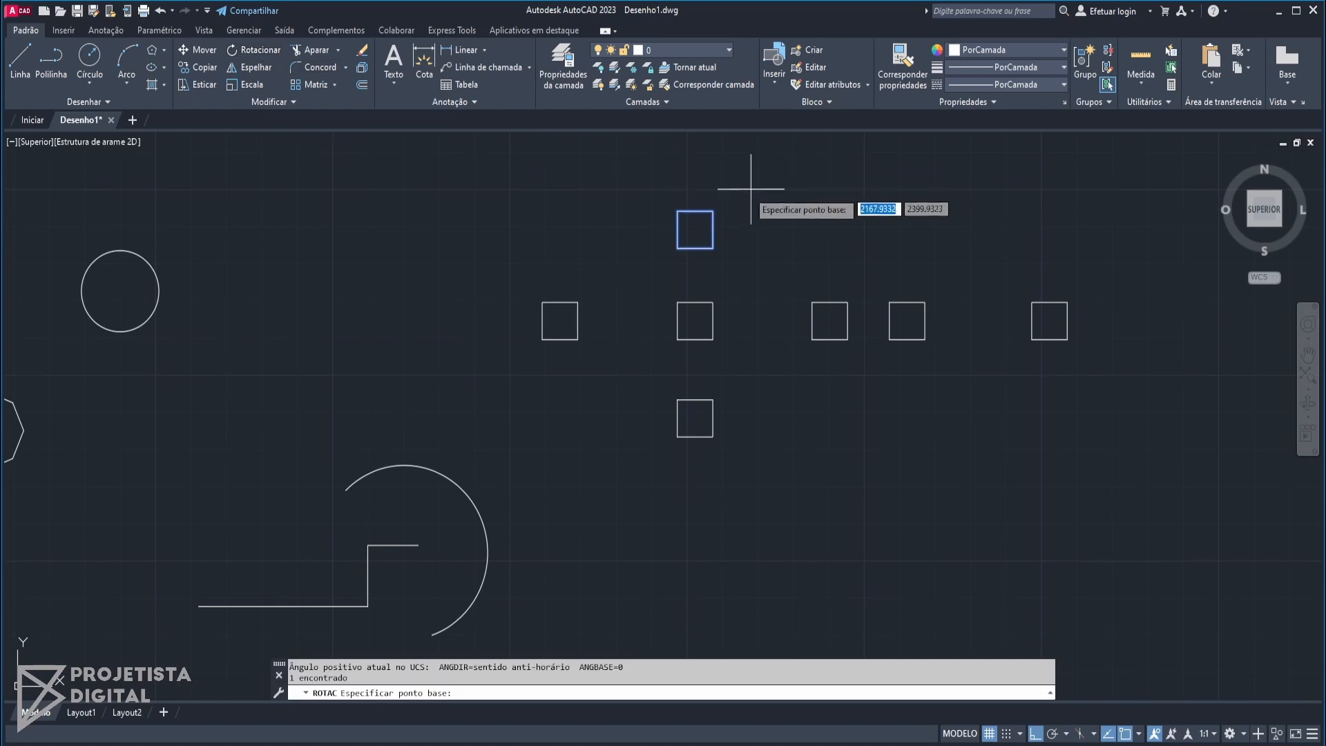
pyautogui.scroll(2, 703, 204)
pyautogui.moveTo(694, 259); pyautogui.dragTo(691, 339, button='middle')
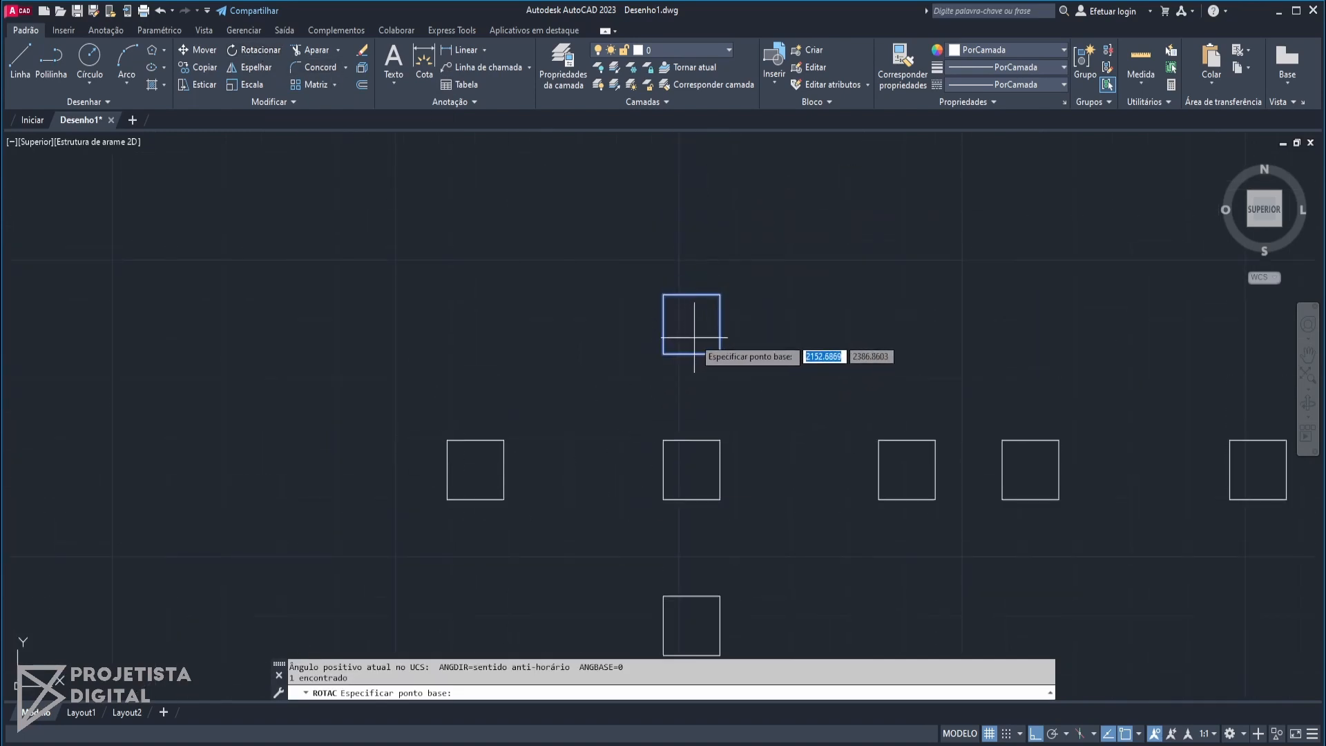
pyautogui.click(663, 354)
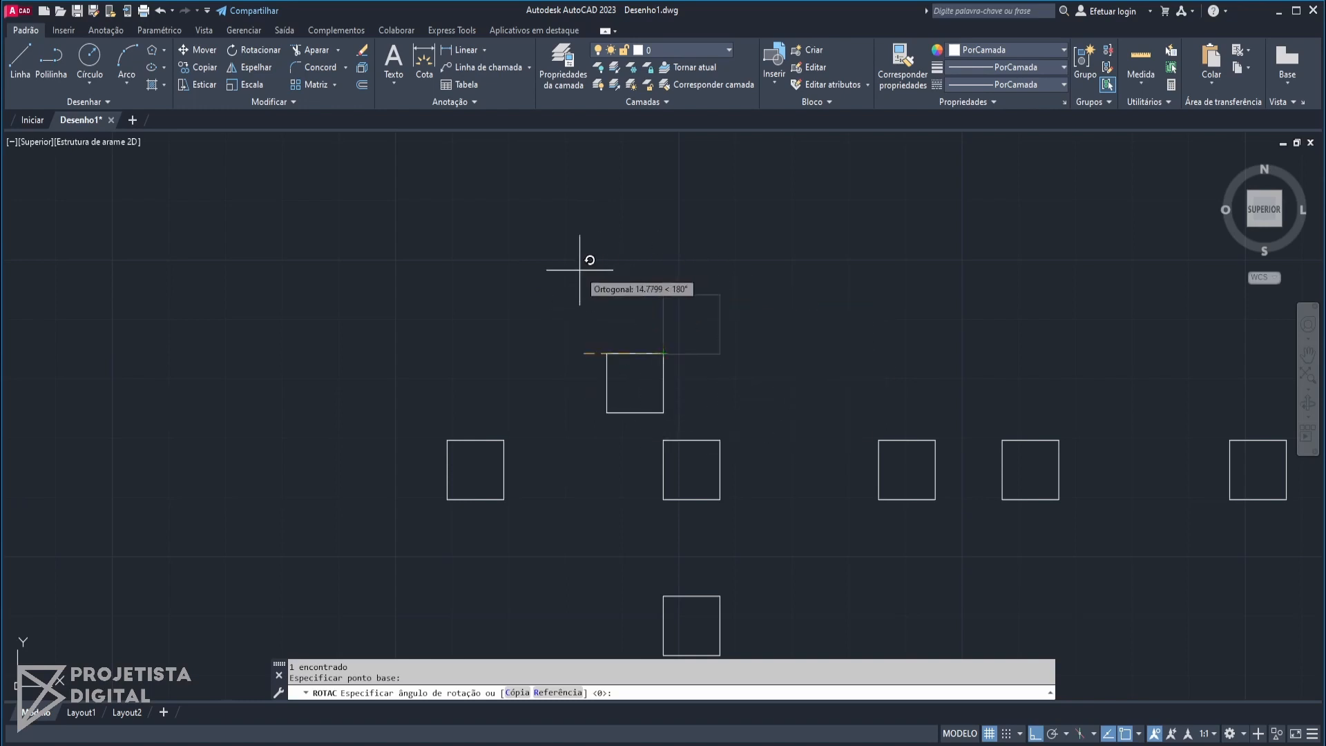
pyautogui.click(1037, 735)
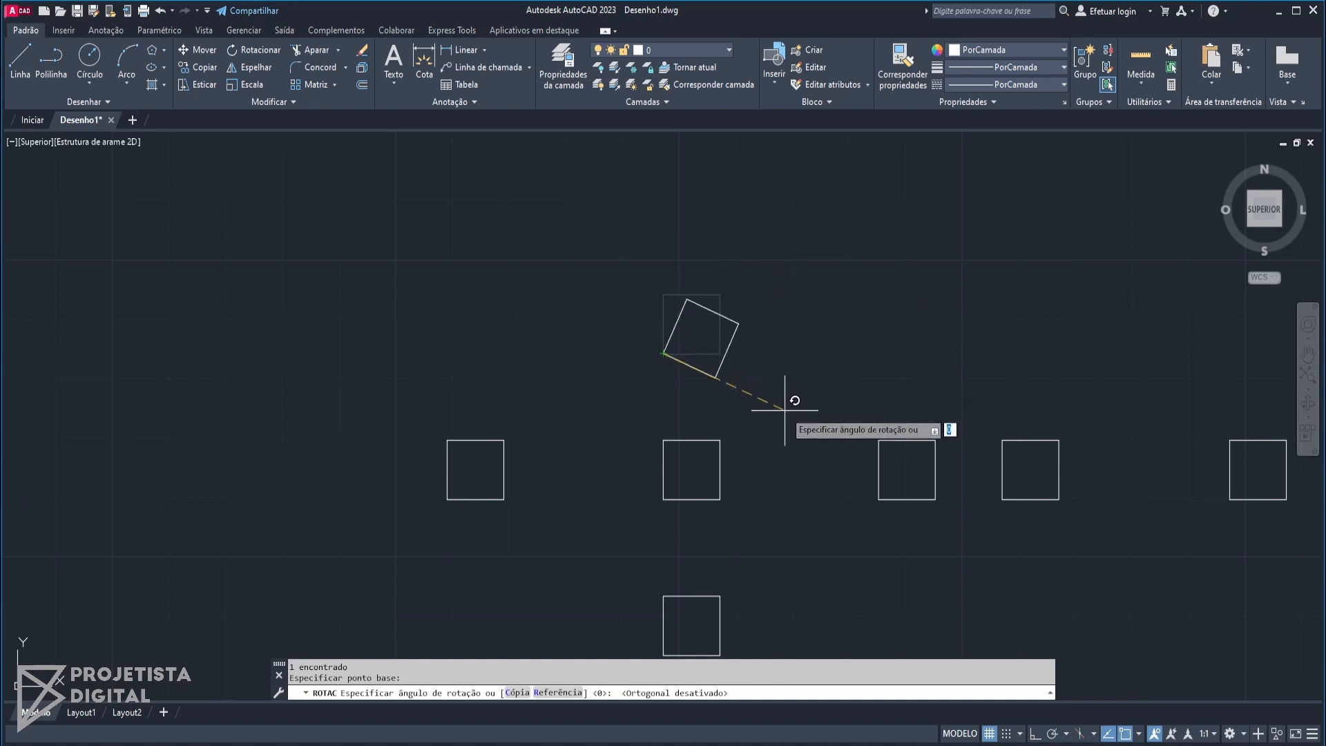
pyautogui.click(564, 279)
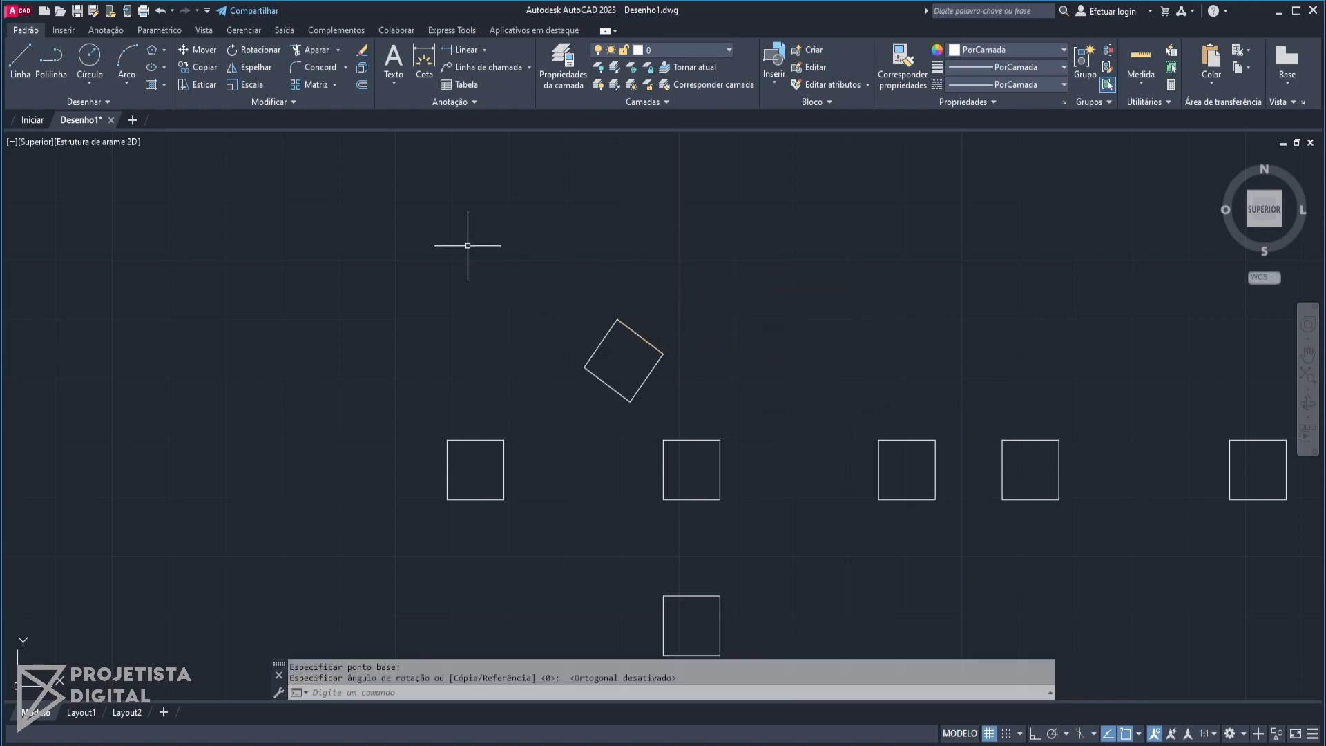
# - Rotate the first square to the right of the central one by 45° around its lower-left corner
pyautogui.click(911, 459)
pyautogui.click(890, 418)
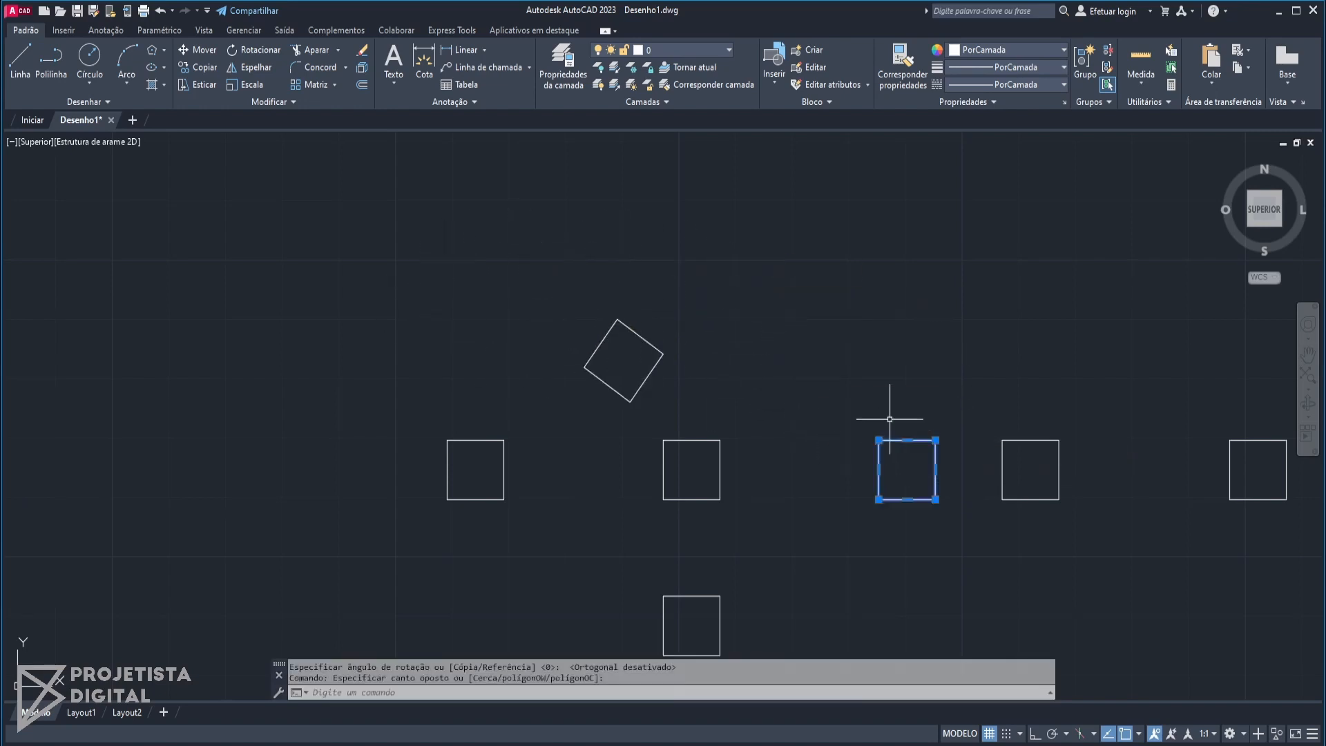
pyautogui.click(254, 50)
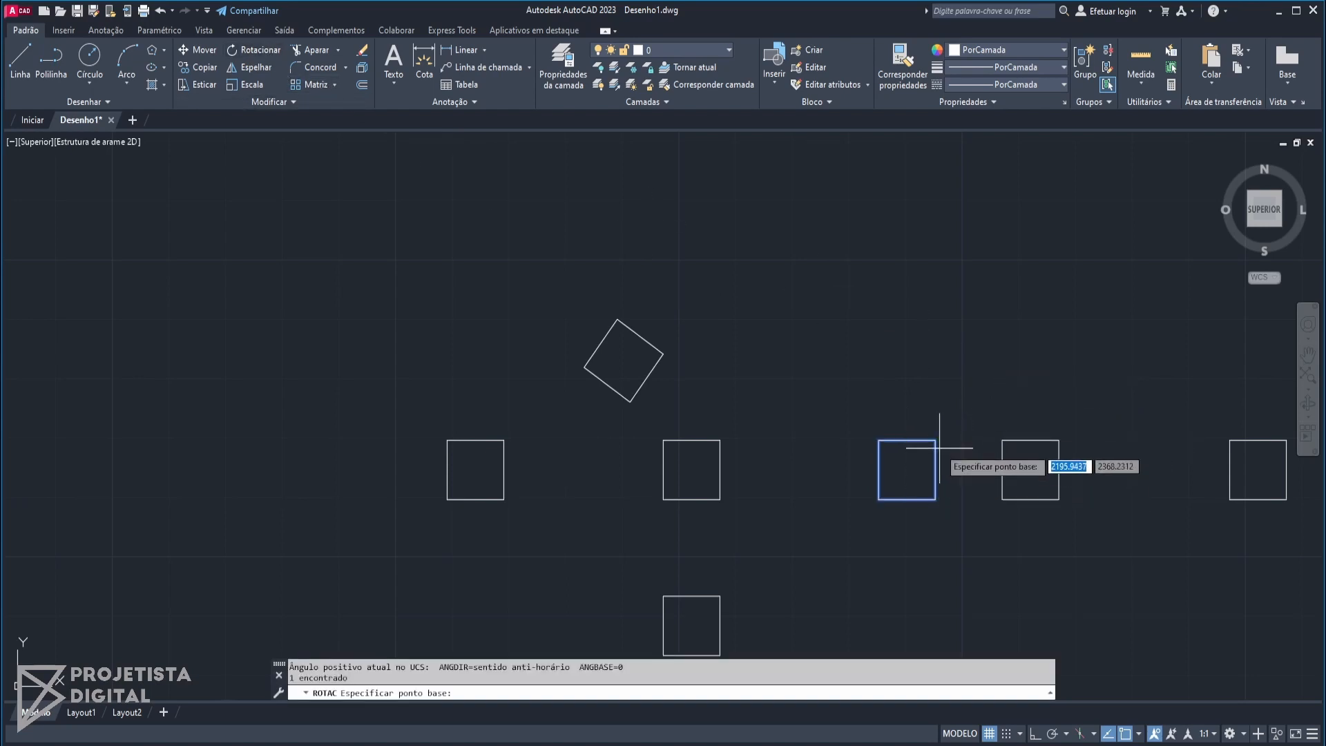
pyautogui.click(880, 497)
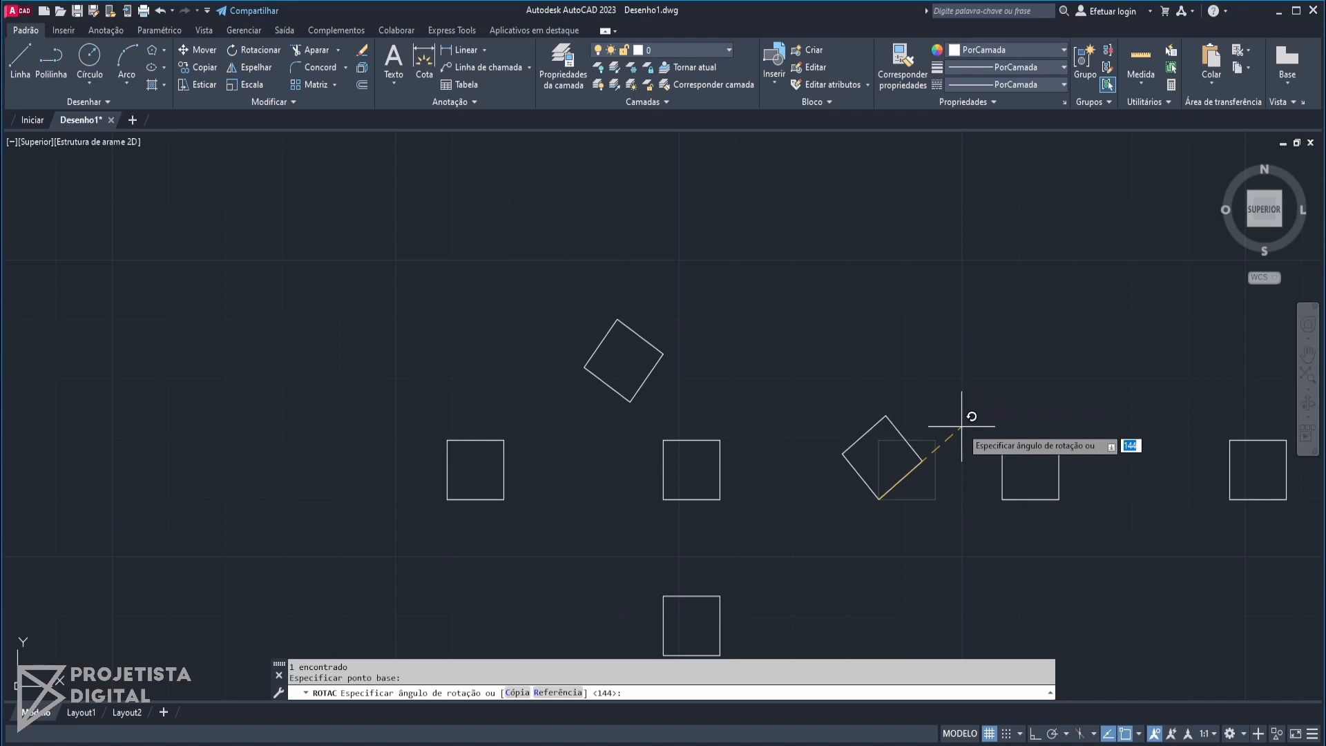
pyautogui.press('Return')
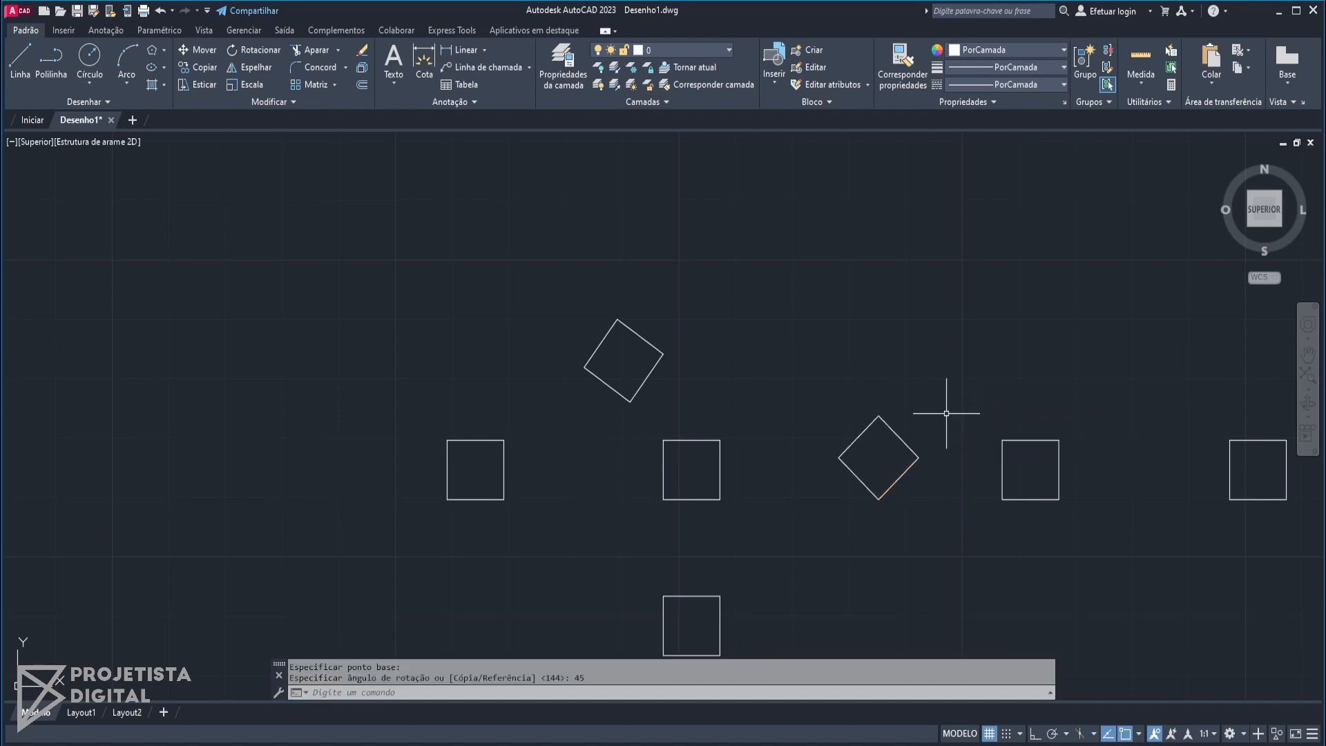
# - Rotate the second square to the right of the central one by -45° around its lower-left corner
pyautogui.click(1060, 393)
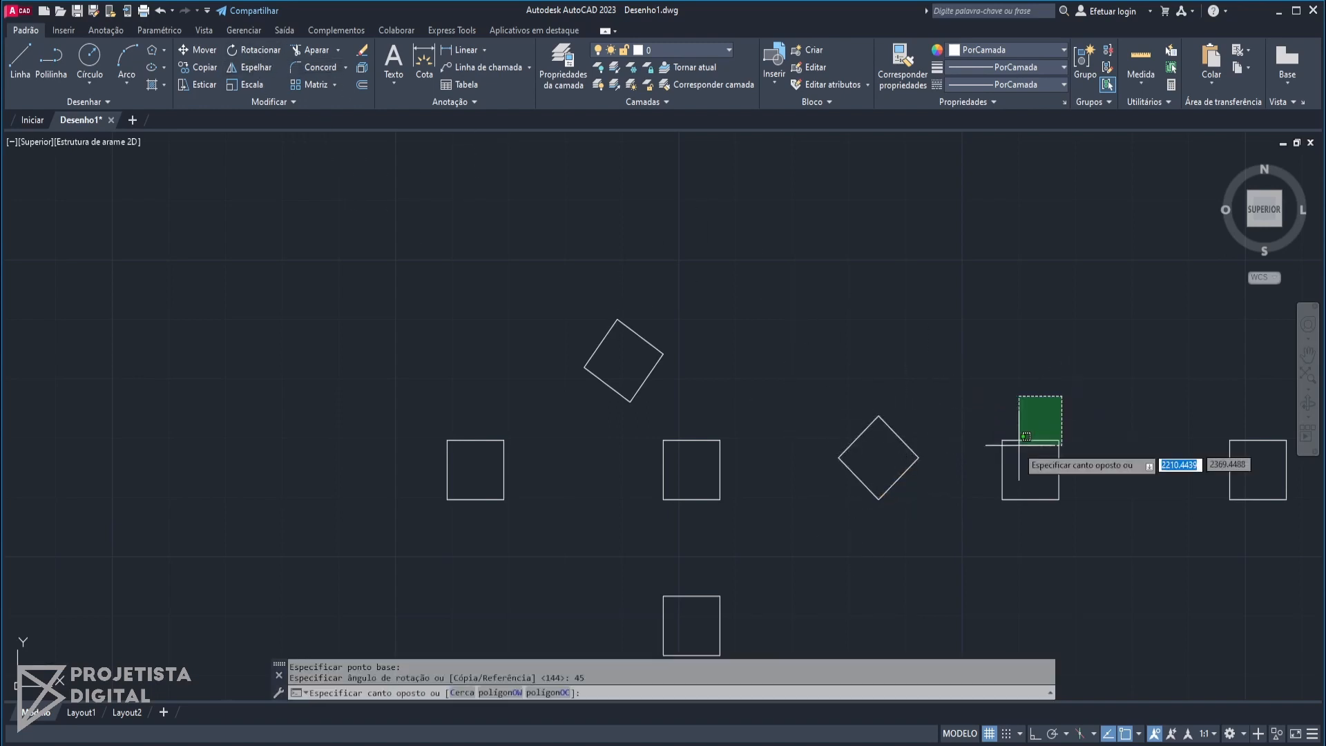
pyautogui.click(1021, 446)
pyautogui.click(253, 50)
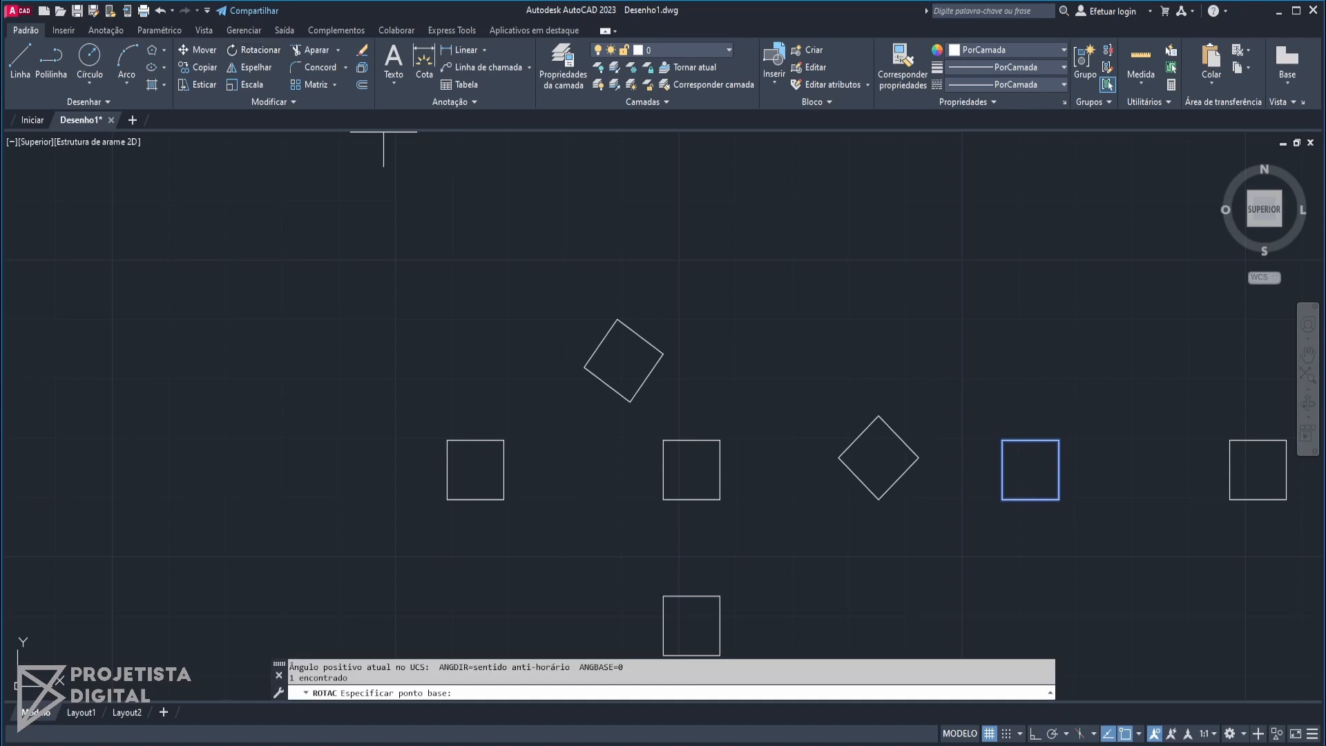
pyautogui.click(1003, 498)
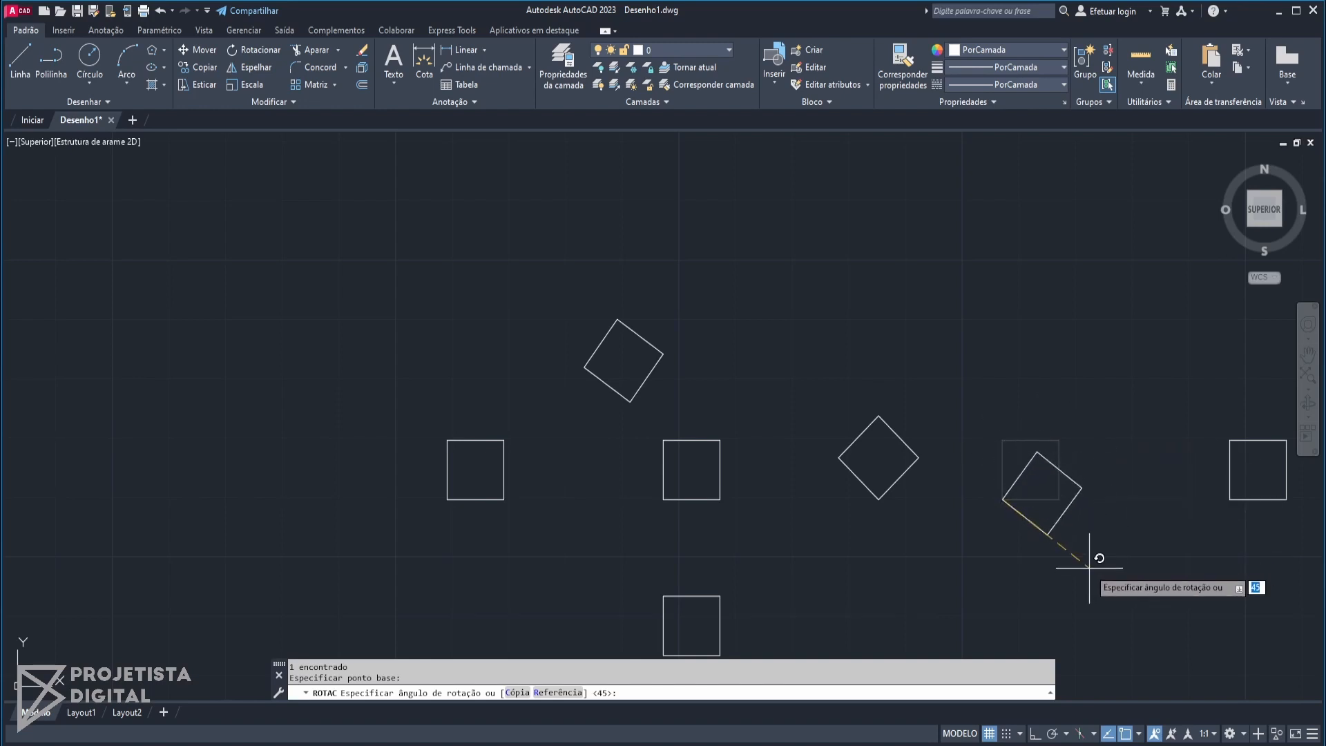
pyautogui.write('5')
pyautogui.press('Return')
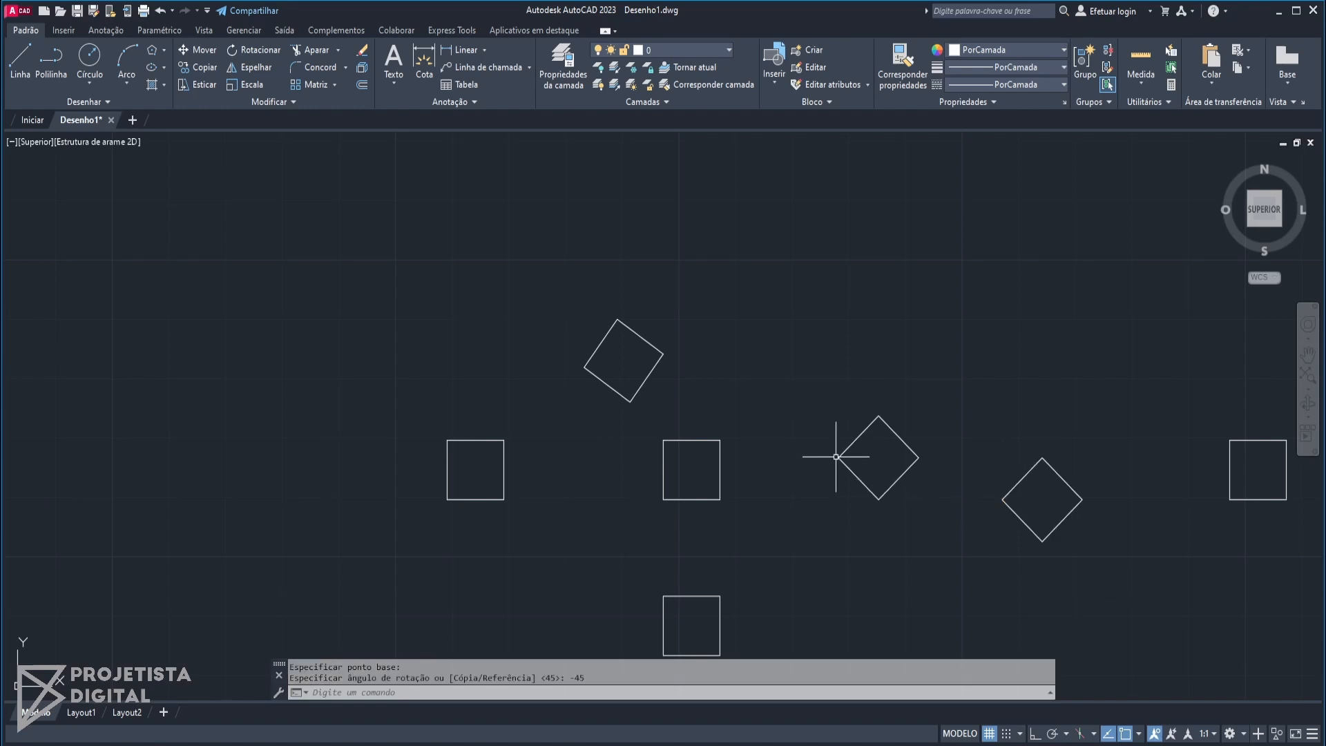
# - Rotate the rightmost square by 45° around its lower-left corner
pyautogui.moveTo(1101, 568); pyautogui.dragTo(919, 552, button='middle')
pyautogui.click(1081, 512)
pyautogui.click(1018, 454)
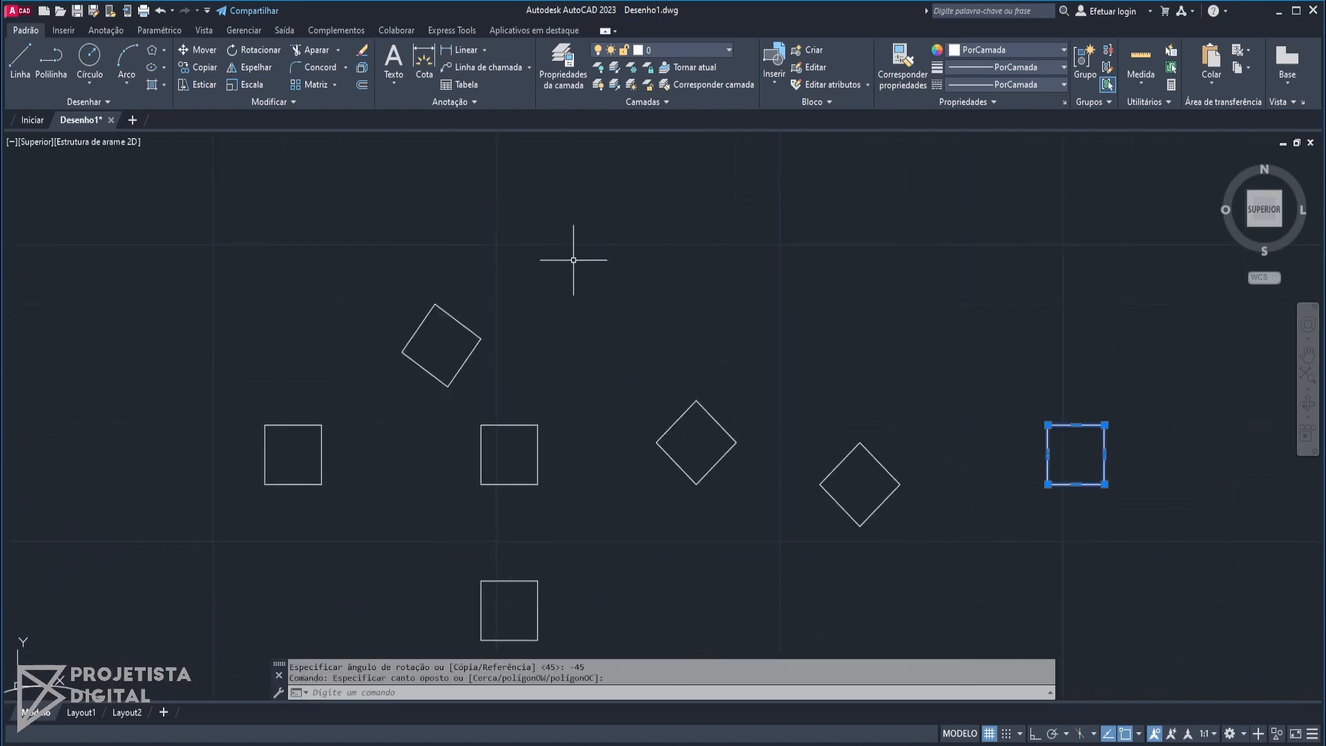
pyautogui.click(255, 49)
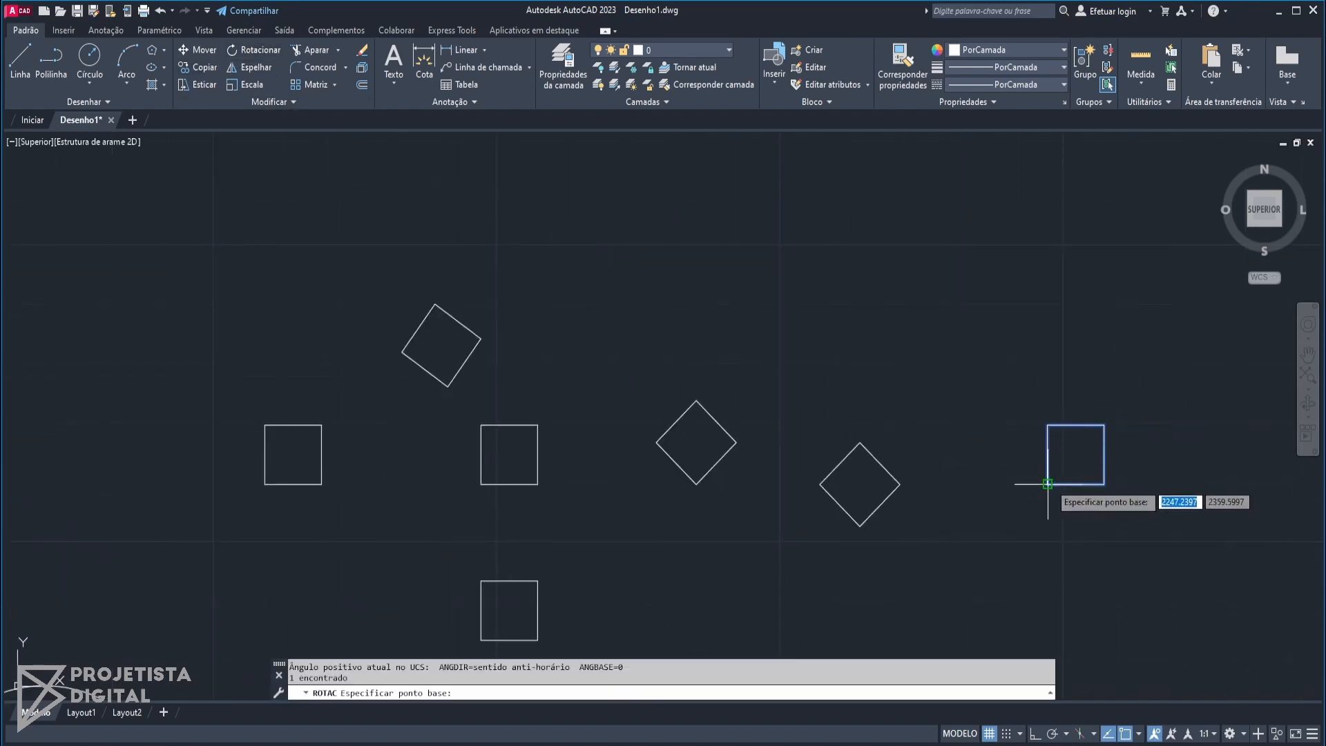
pyautogui.click(1048, 485)
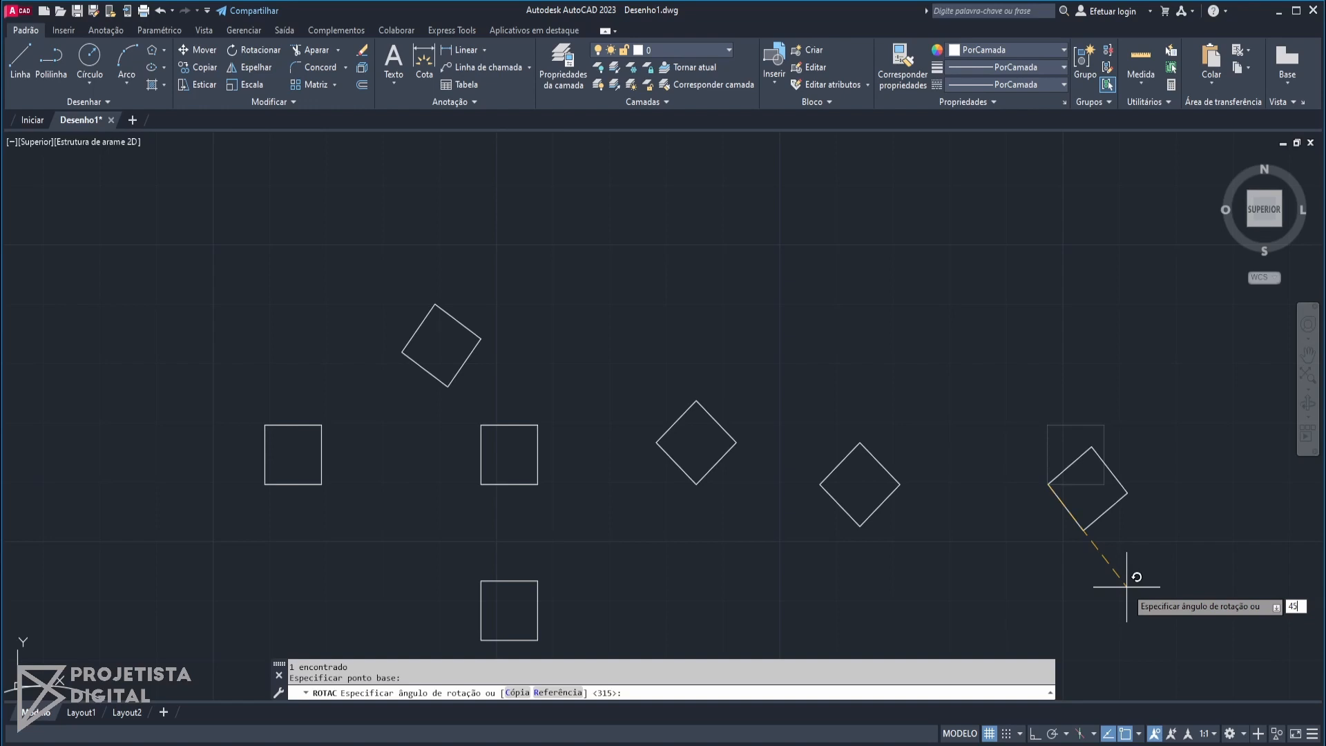
pyautogui.press('Return')
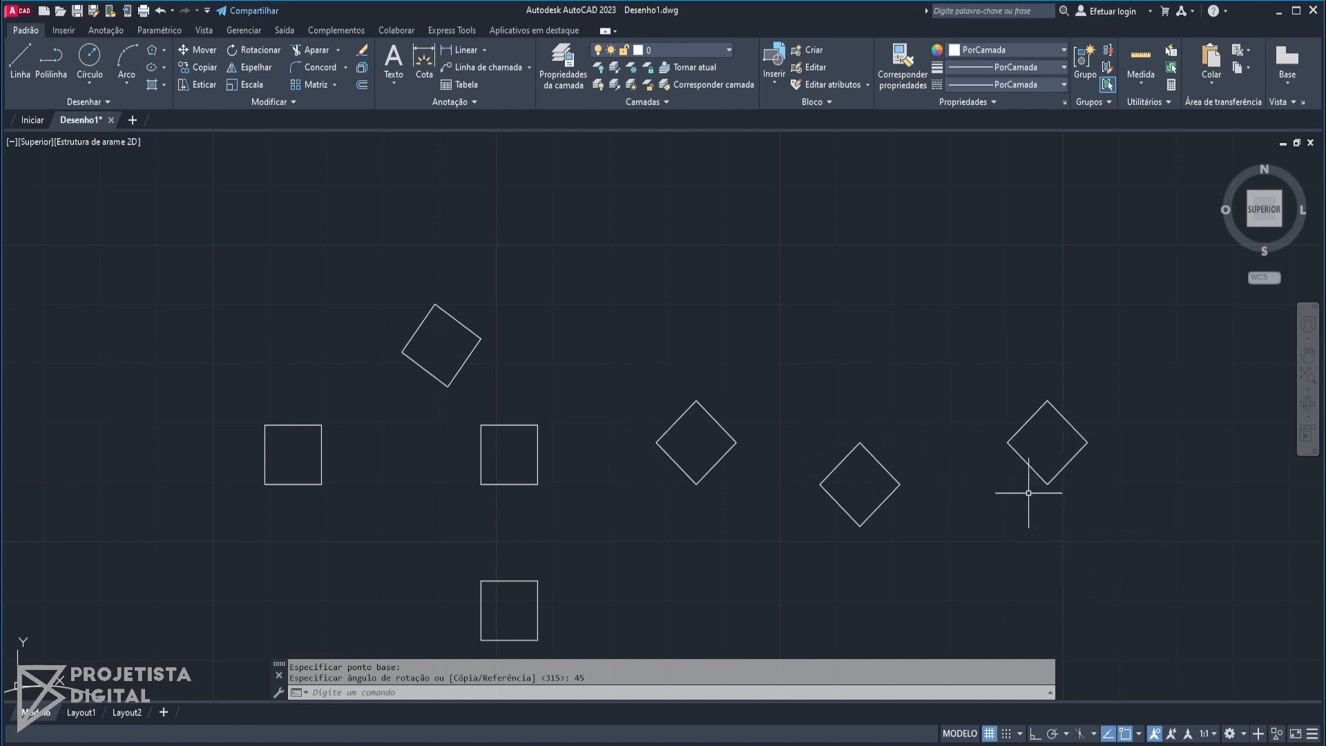
# - Mirror the rightmost rotated square across a vertical line through its right corner, keeping the source object
pyautogui.scroll(-2, 878, 447)
pyautogui.moveTo(601, 406); pyautogui.dragTo(529, 333, button='middle')
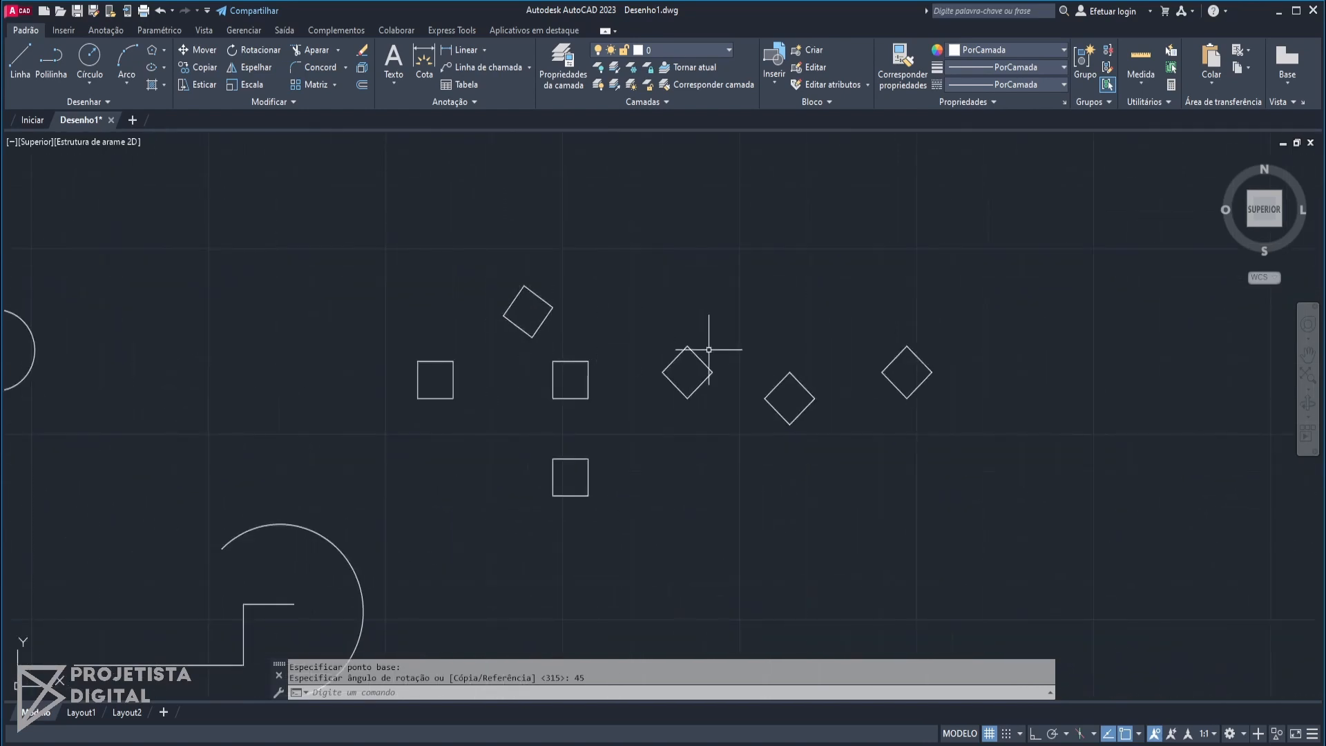
pyautogui.scroll(2, 930, 372)
pyautogui.moveTo(929, 371); pyautogui.dragTo(758, 376, button='middle')
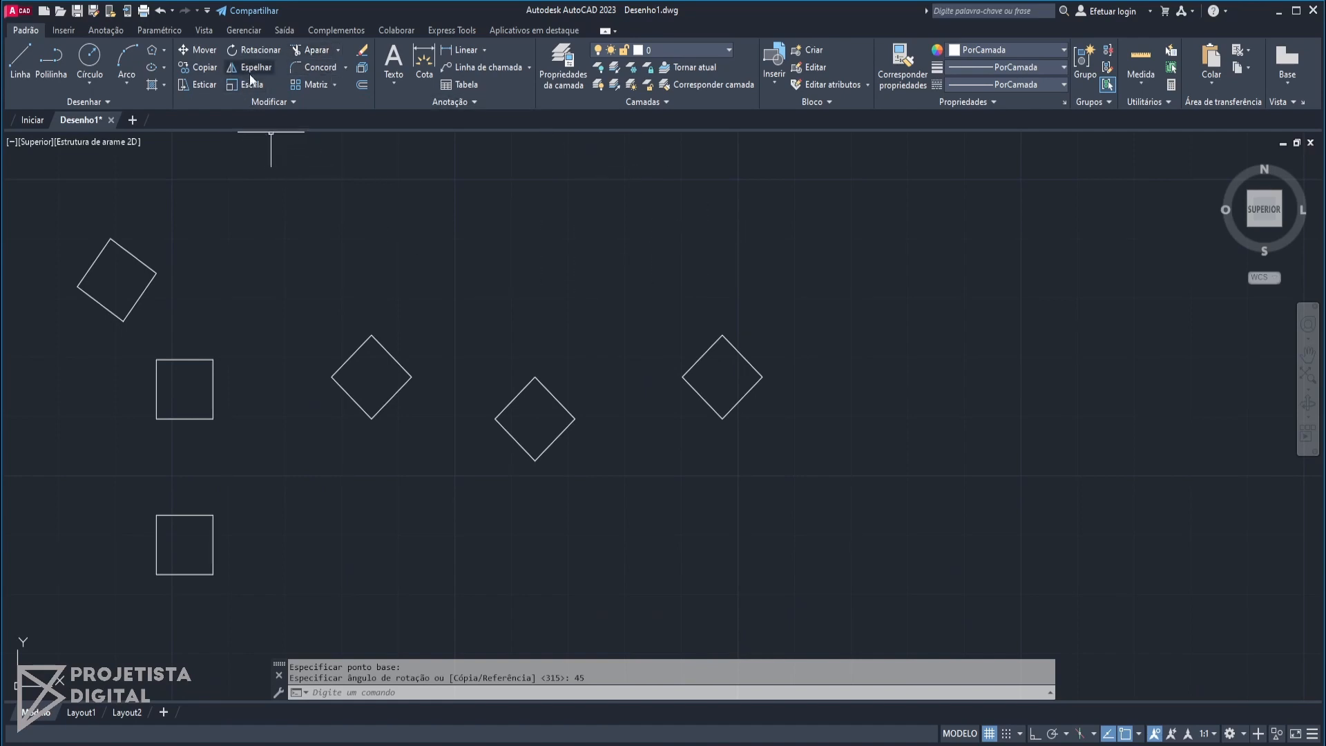
pyautogui.click(775, 321)
pyautogui.click(726, 376)
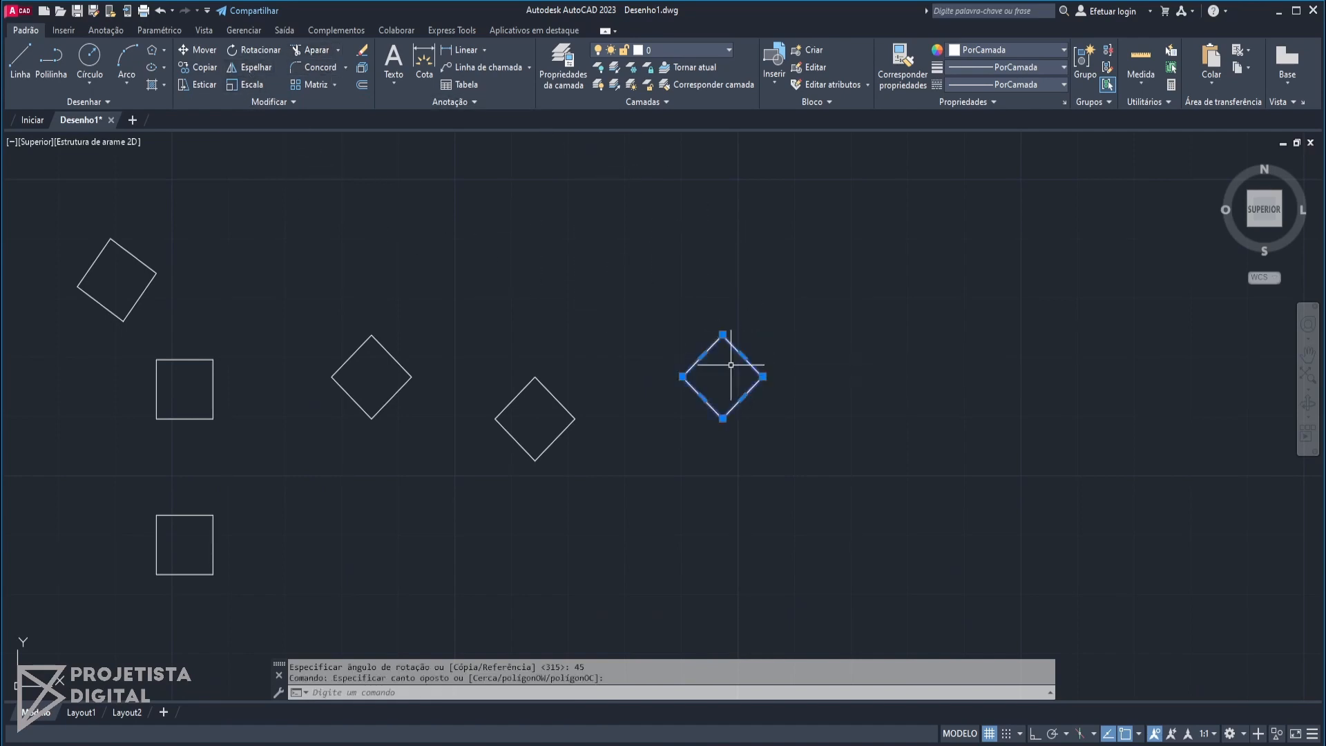
pyautogui.click(251, 68)
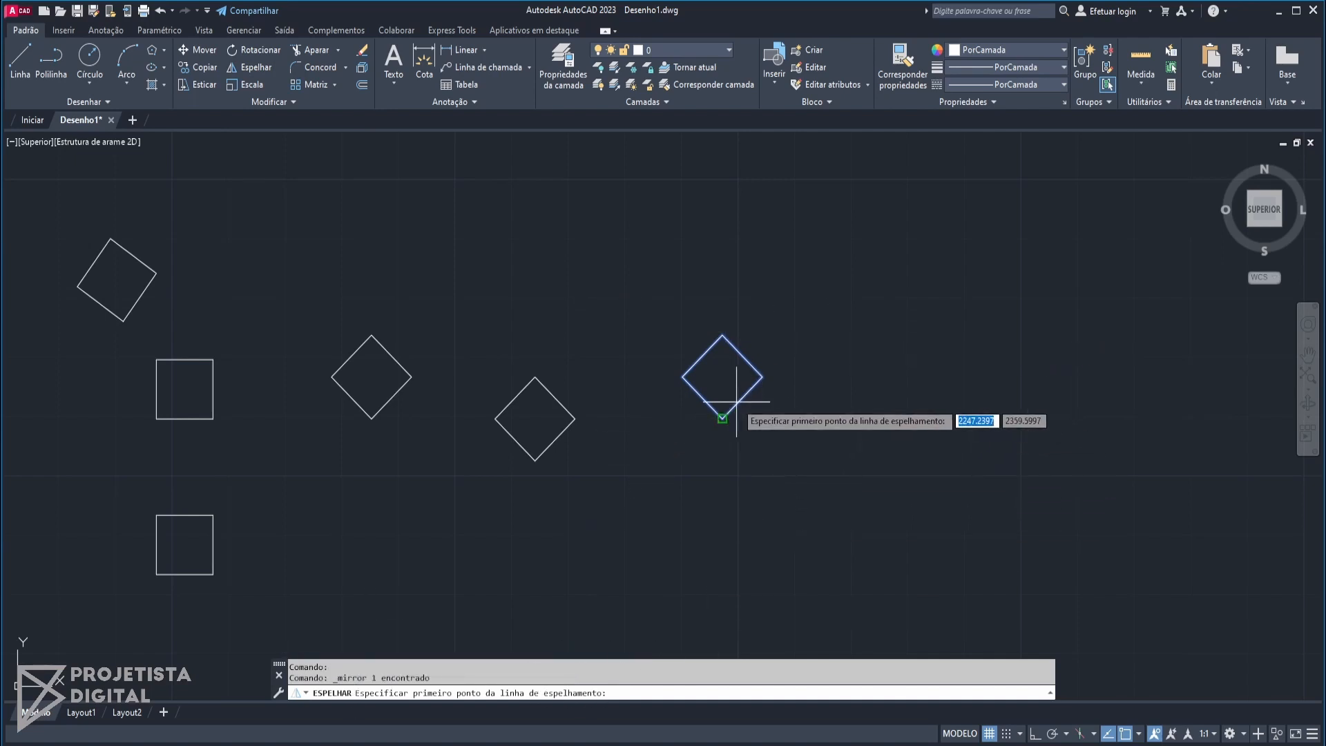
pyautogui.click(762, 373)
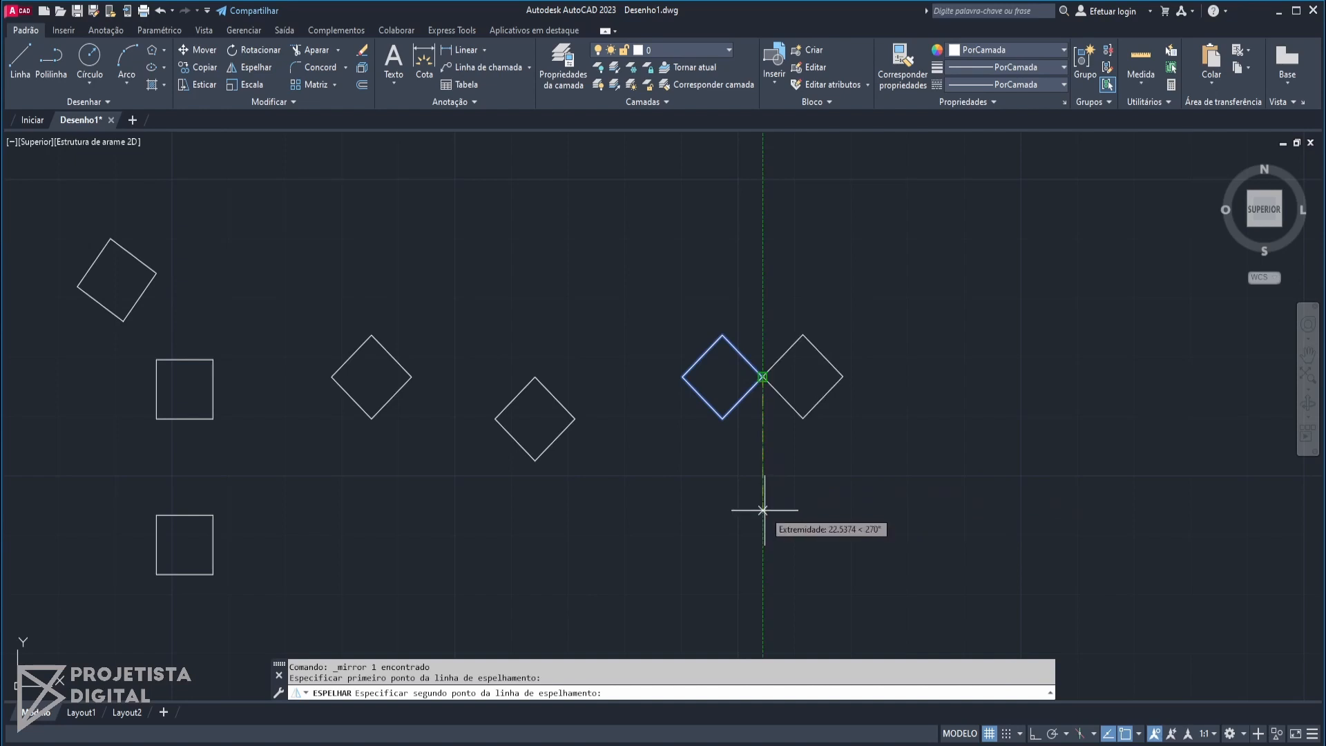
pyautogui.click(763, 511)
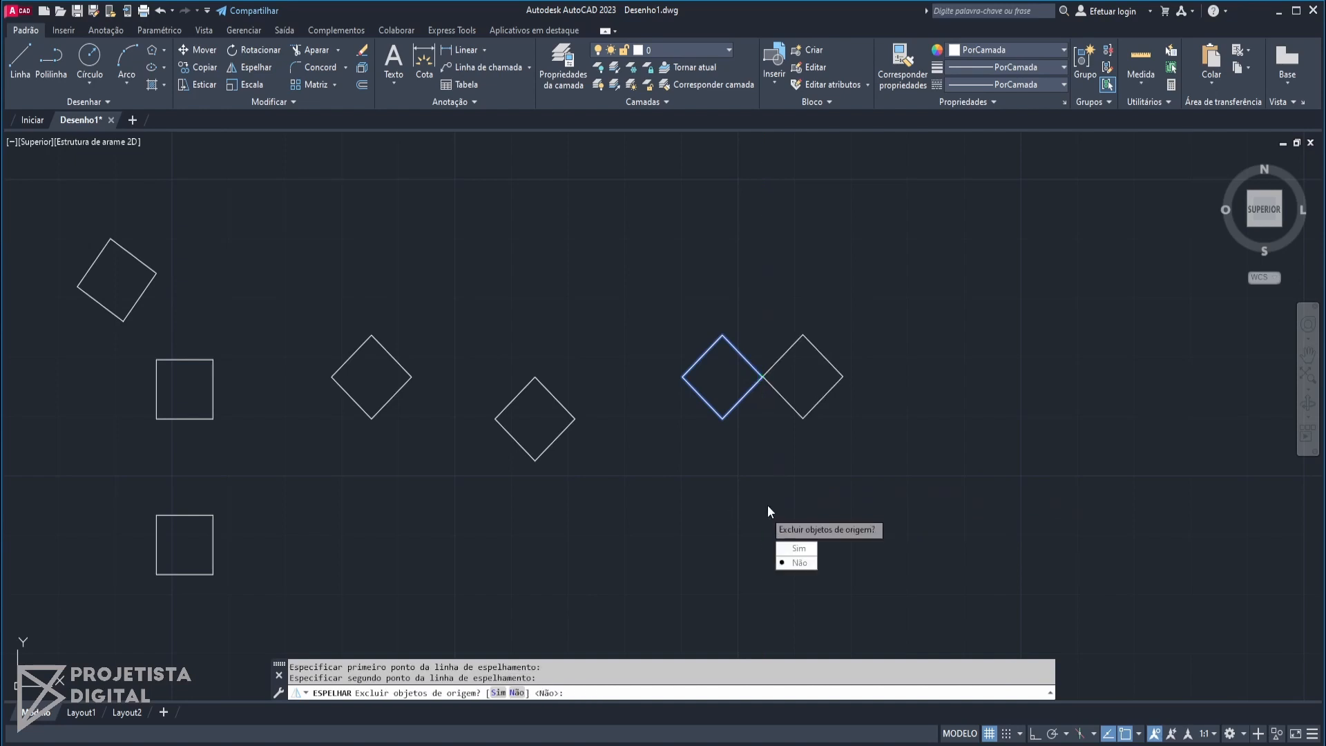
pyautogui.click(801, 563)
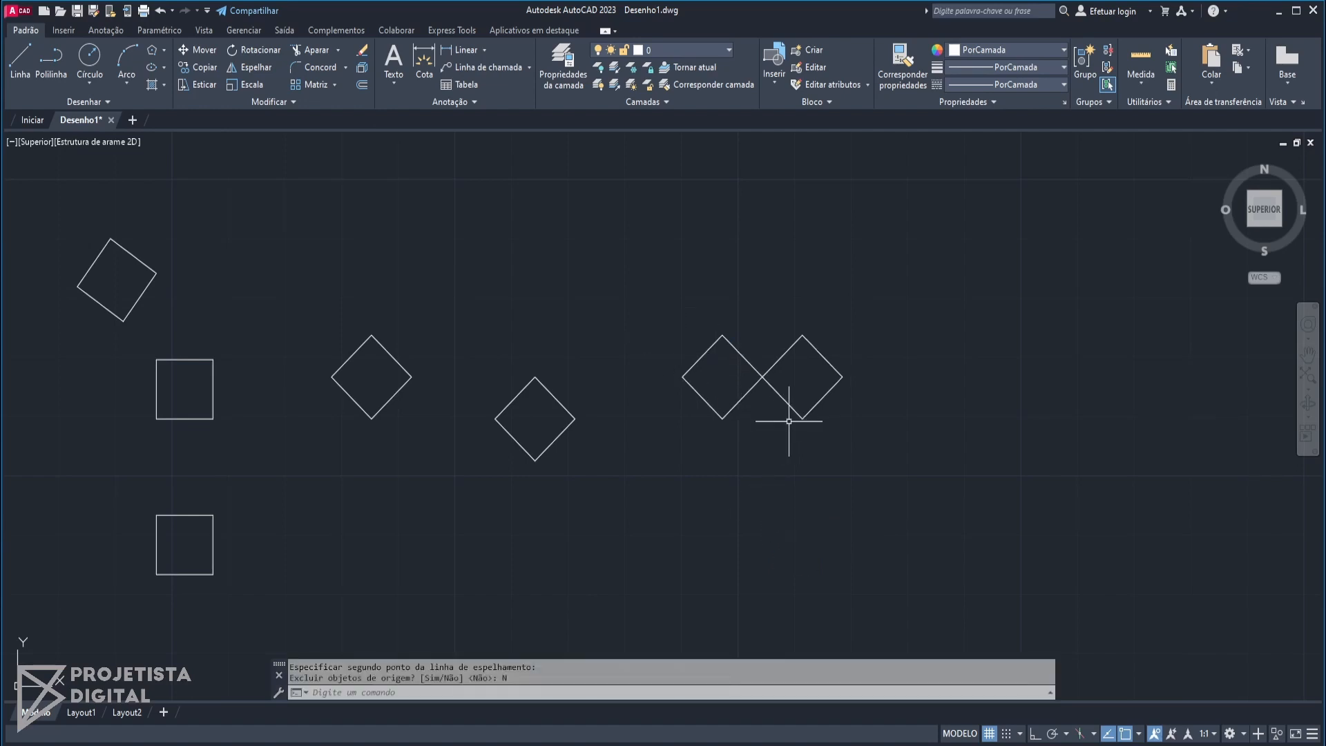
# - Mirror the two touching rotated squares across a vertical line through their rightmost corner with Ortho on, deleting the source objects
pyautogui.moveTo(818, 440); pyautogui.dragTo(711, 371)
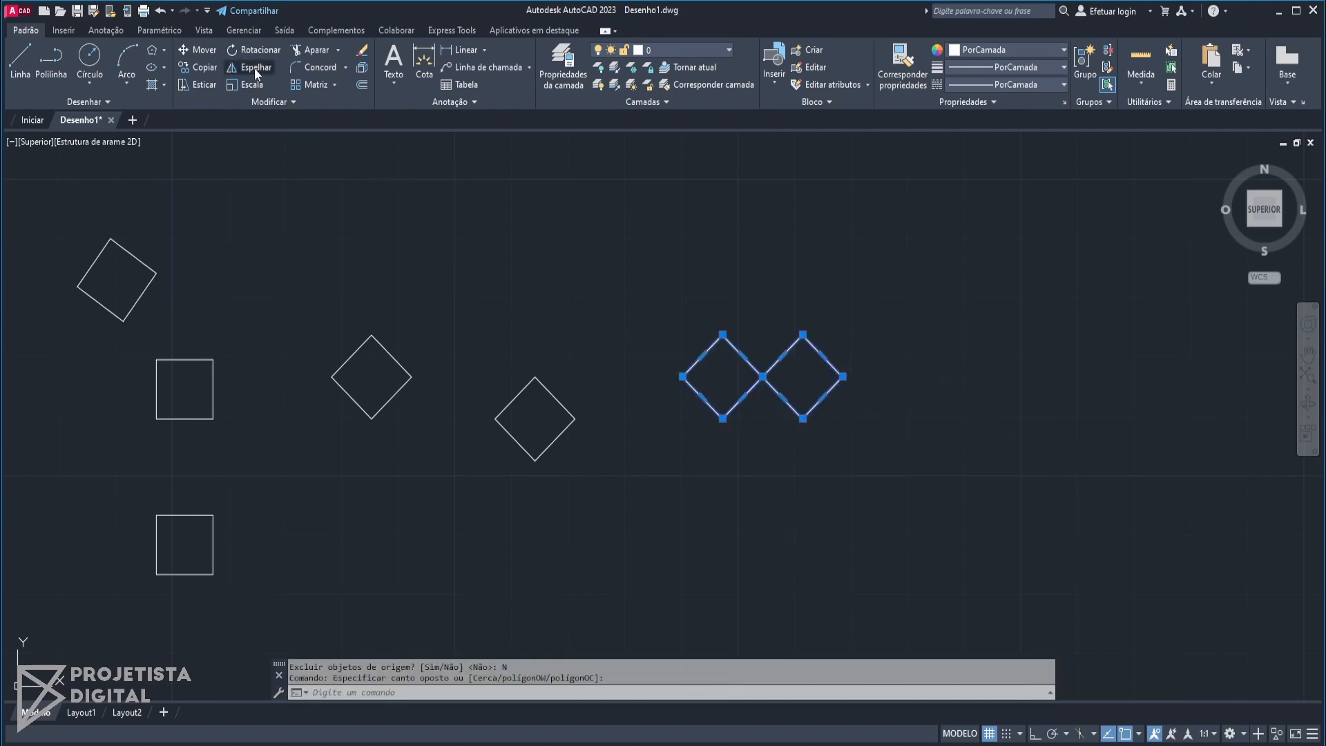
pyautogui.click(256, 74)
pyautogui.click(843, 376)
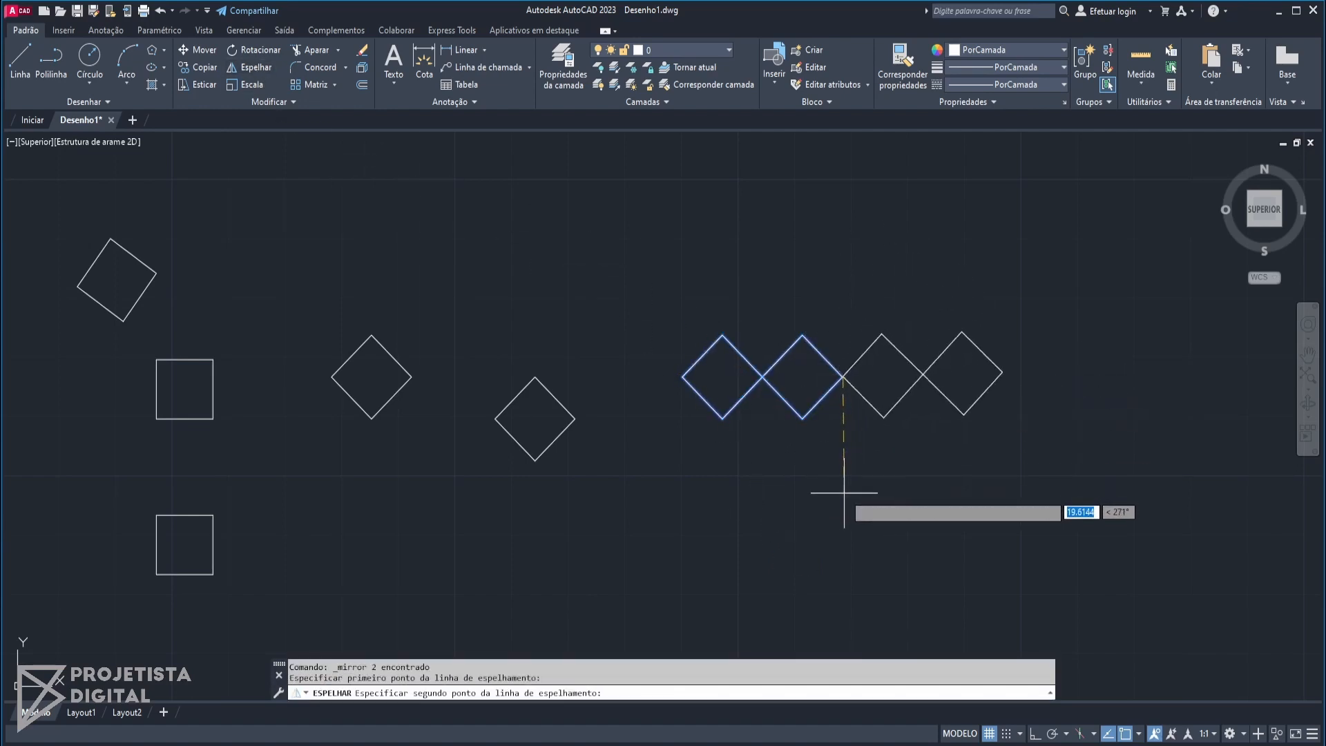
pyautogui.scroll(-3, 855, 597)
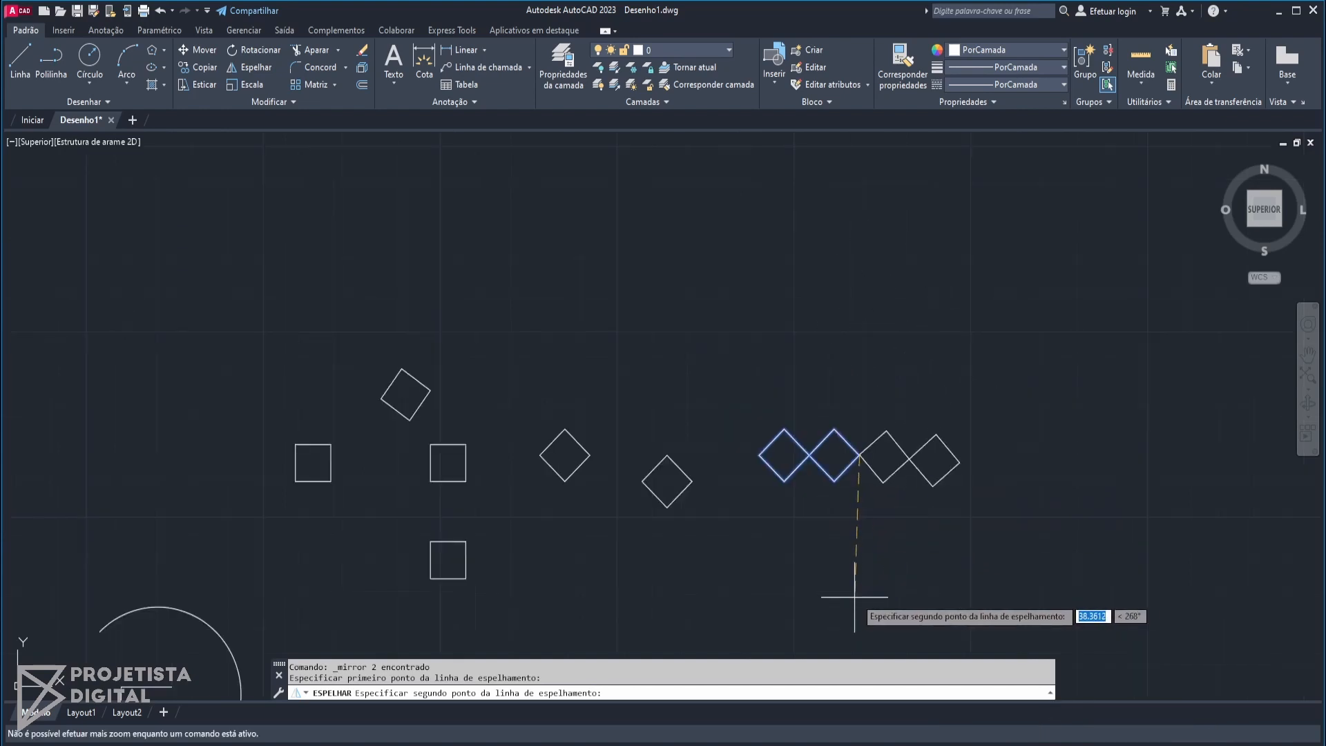
pyautogui.scroll(2, 858, 577)
pyautogui.click(1038, 735)
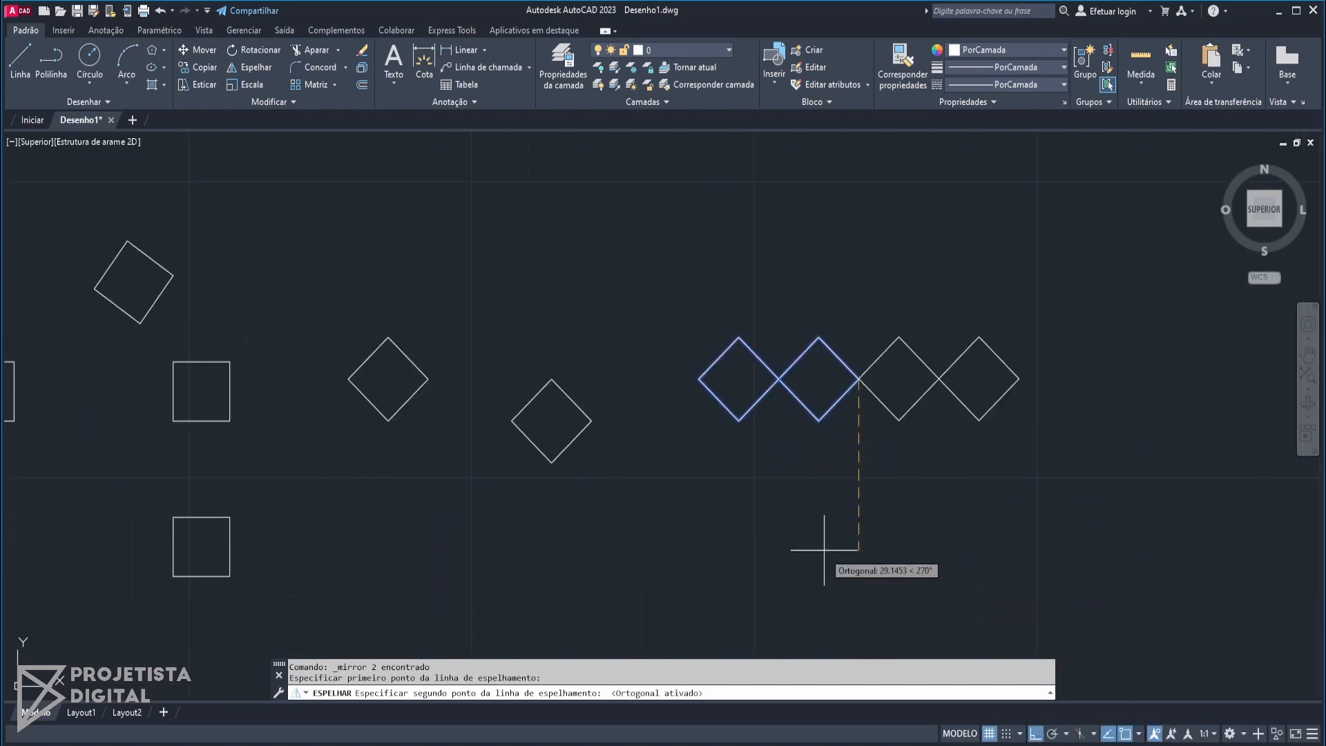
pyautogui.click(868, 549)
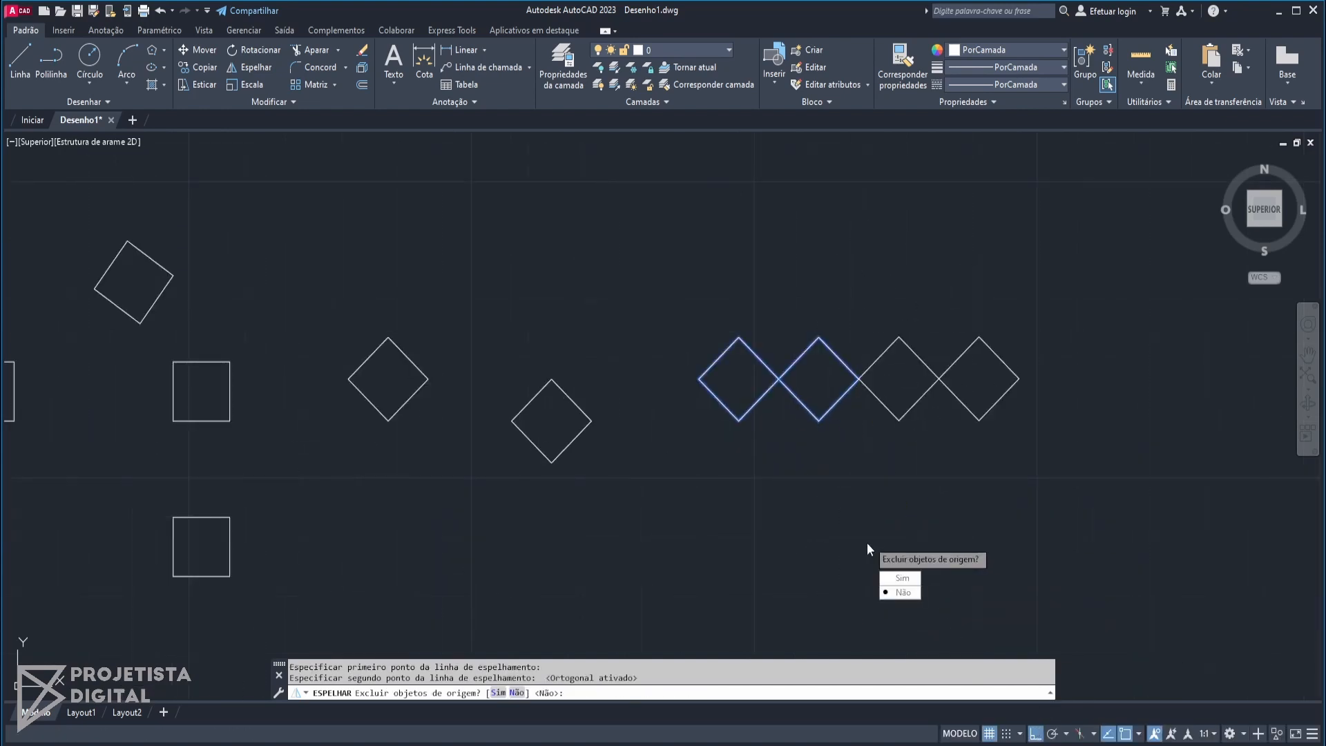
pyautogui.click(898, 578)
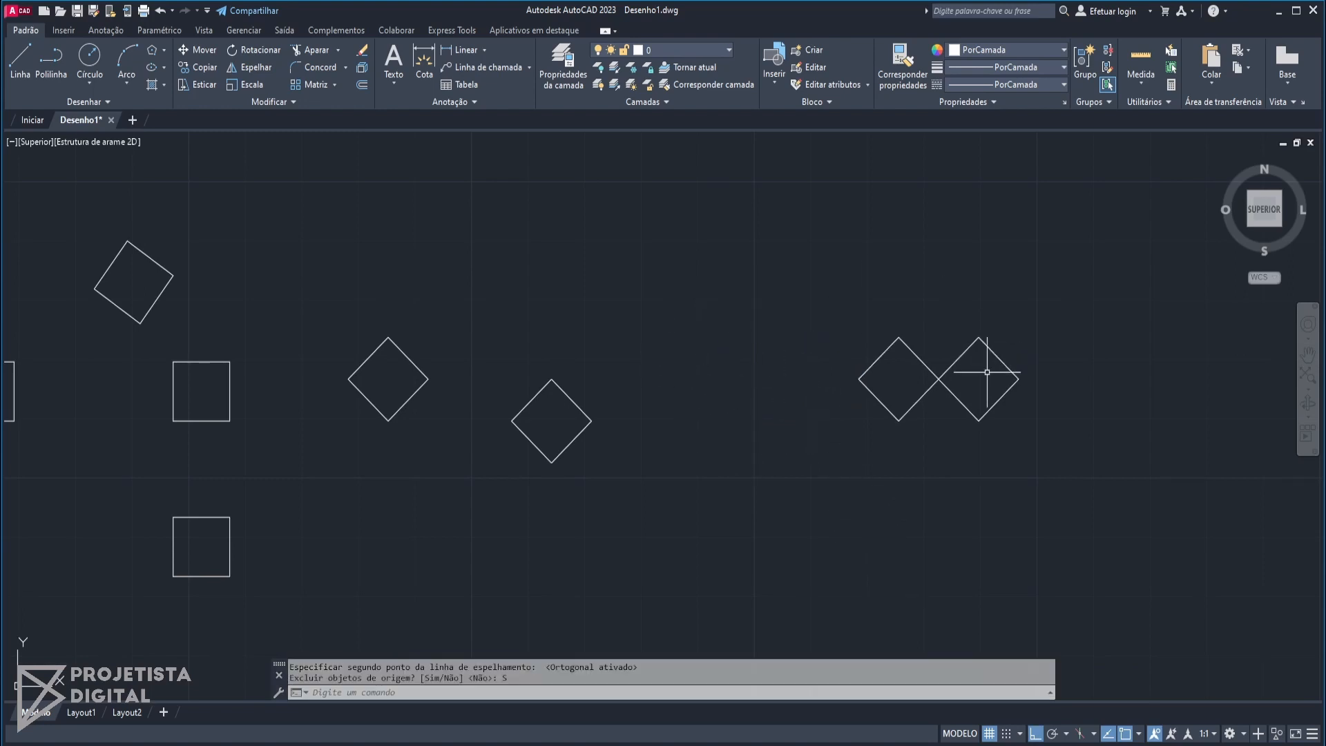
# - Try mirroring the stepped polyline about its upper-right endpoint with Ortho off, entering 45 for the second point and keeping the source object
pyautogui.scroll(-5, 769, 364)
pyautogui.moveTo(335, 355); pyautogui.dragTo(932, 237, button='middle')
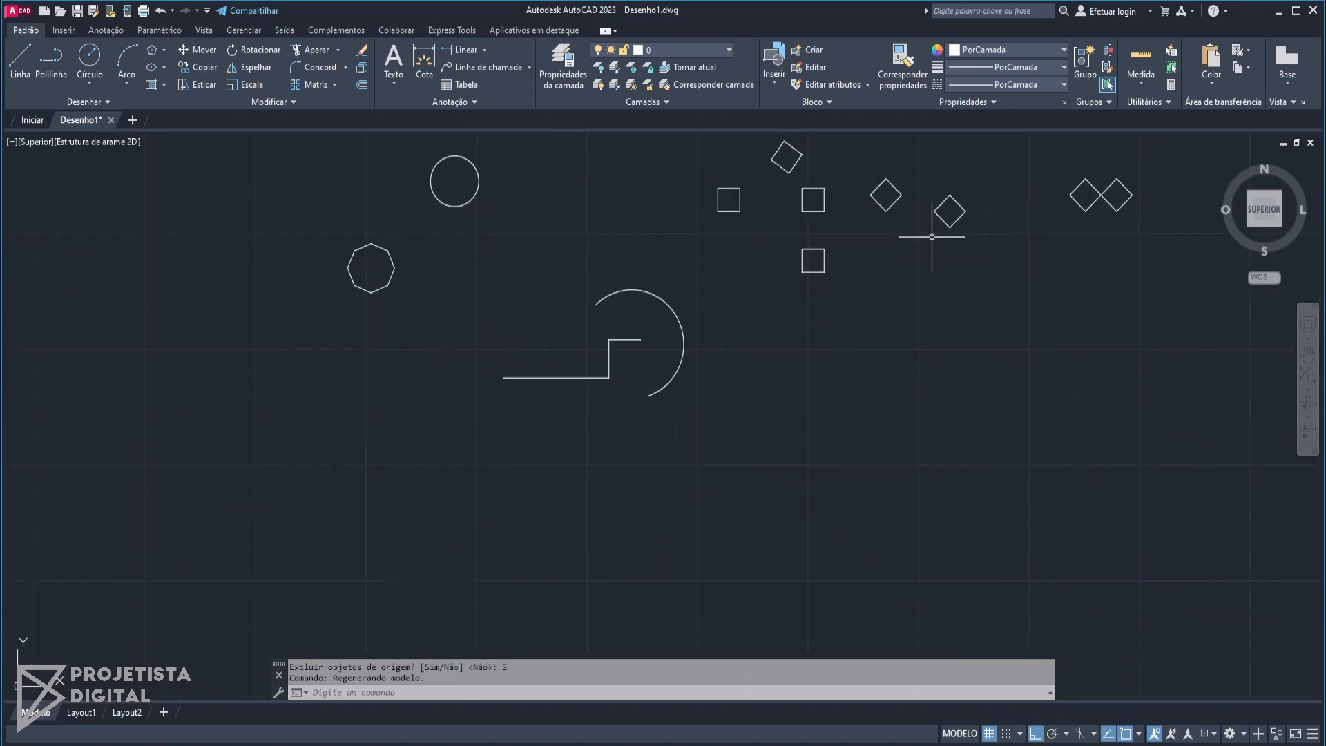
pyautogui.scroll(3, 612, 334)
pyautogui.click(705, 377)
pyautogui.click(639, 321)
pyautogui.moveTo(797, 364); pyautogui.dragTo(844, 340, button='middle')
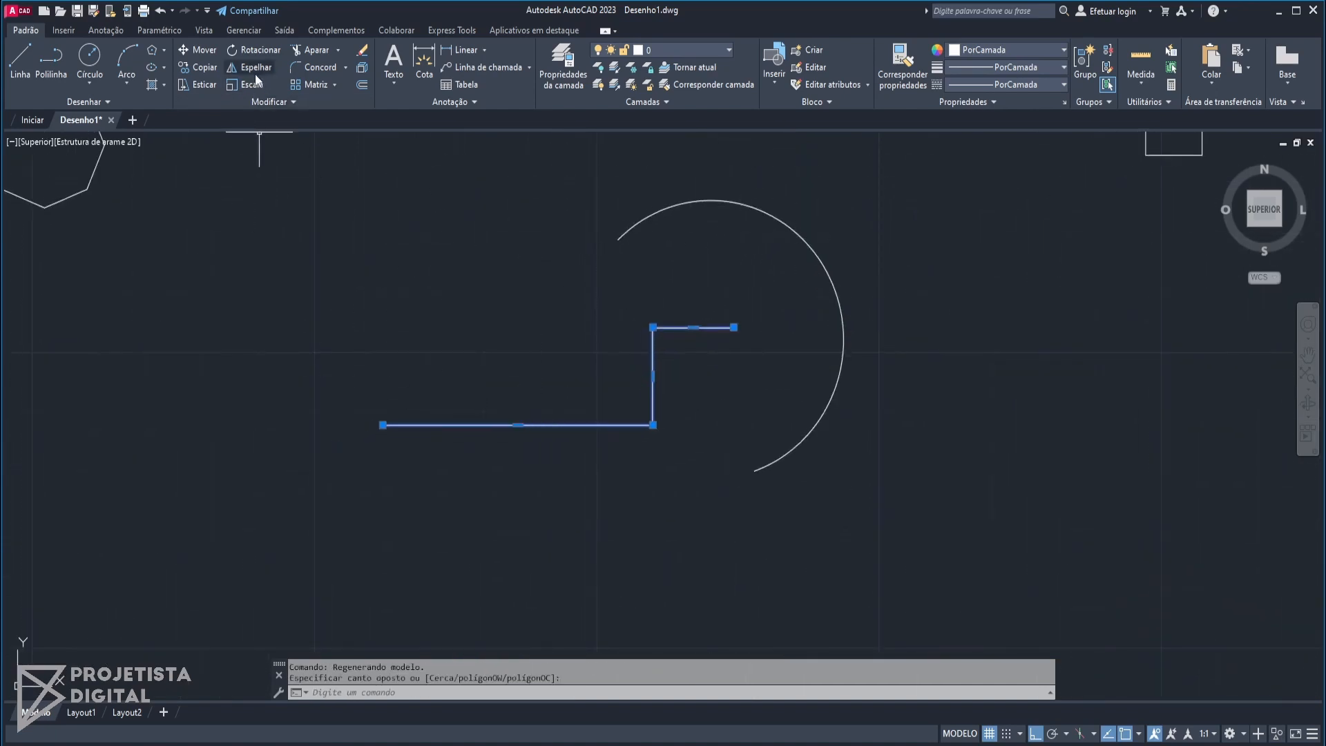
pyautogui.click(272, 66)
pyautogui.click(733, 328)
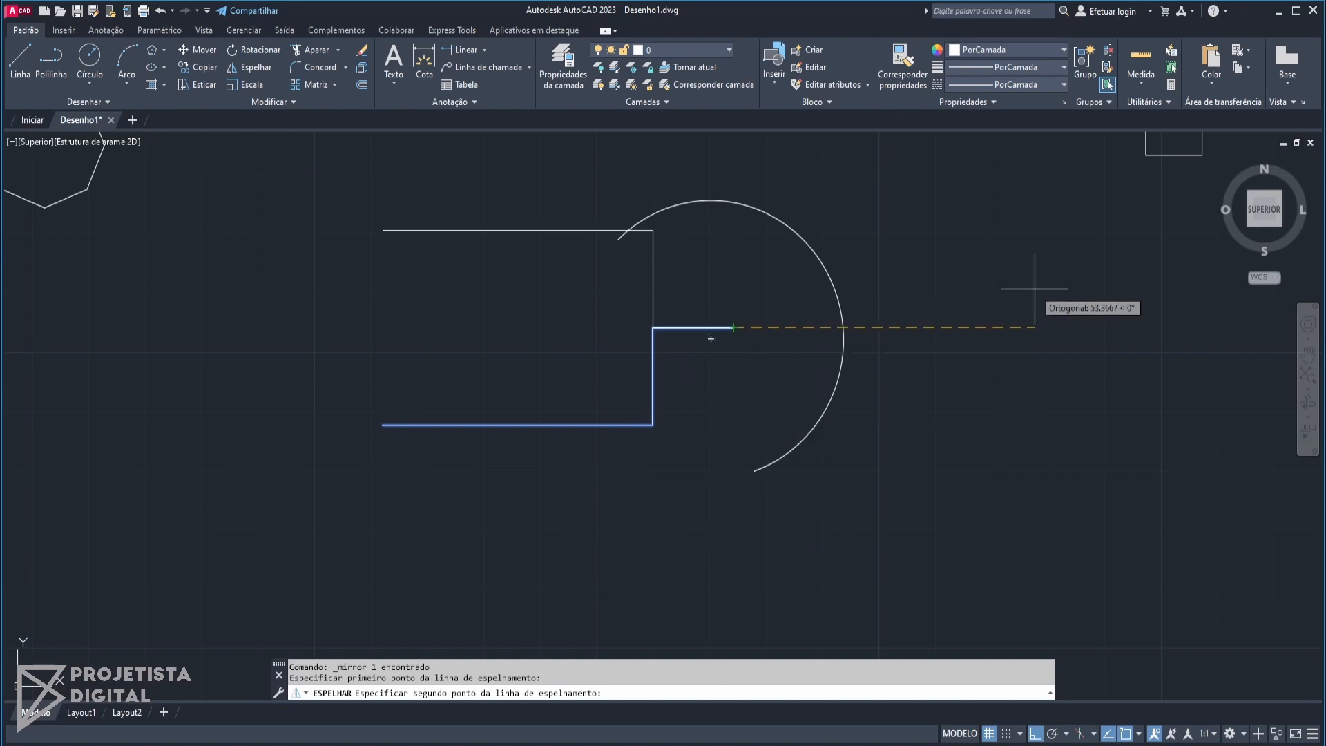
pyautogui.press('F8')
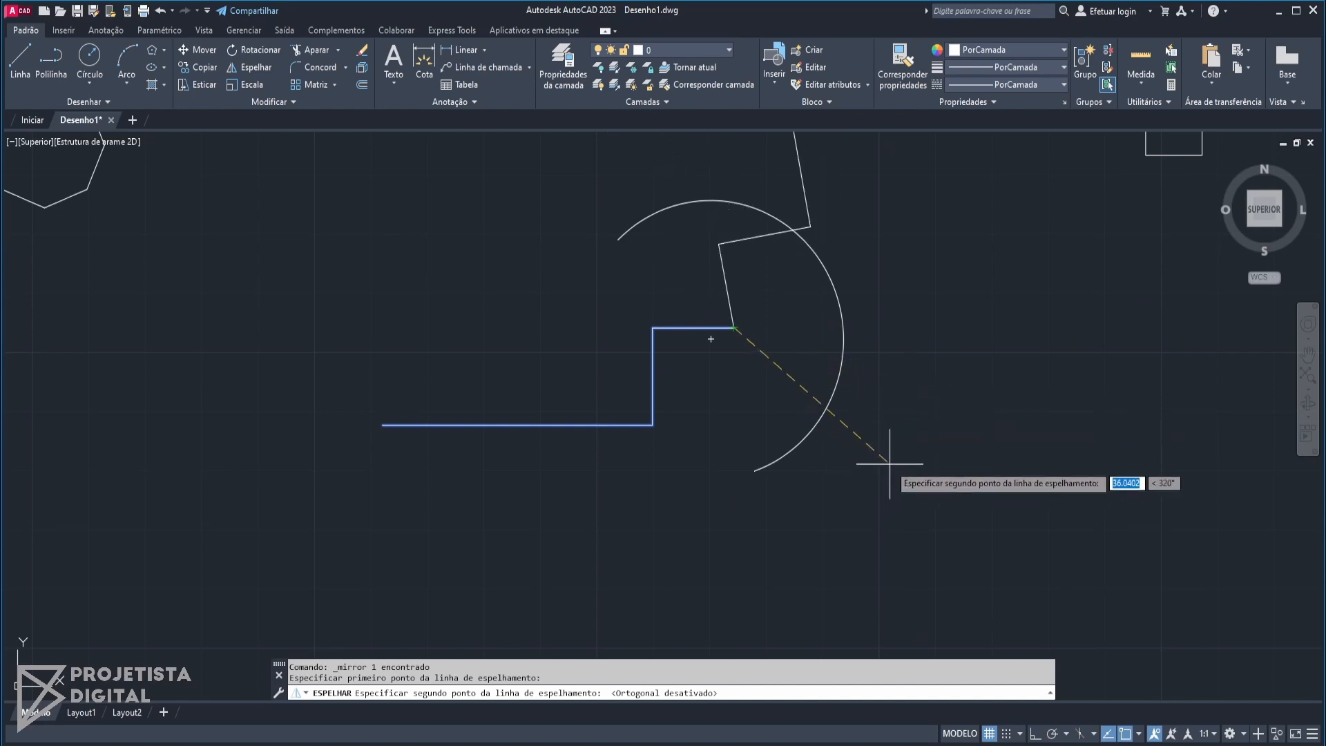
pyautogui.press('Return')
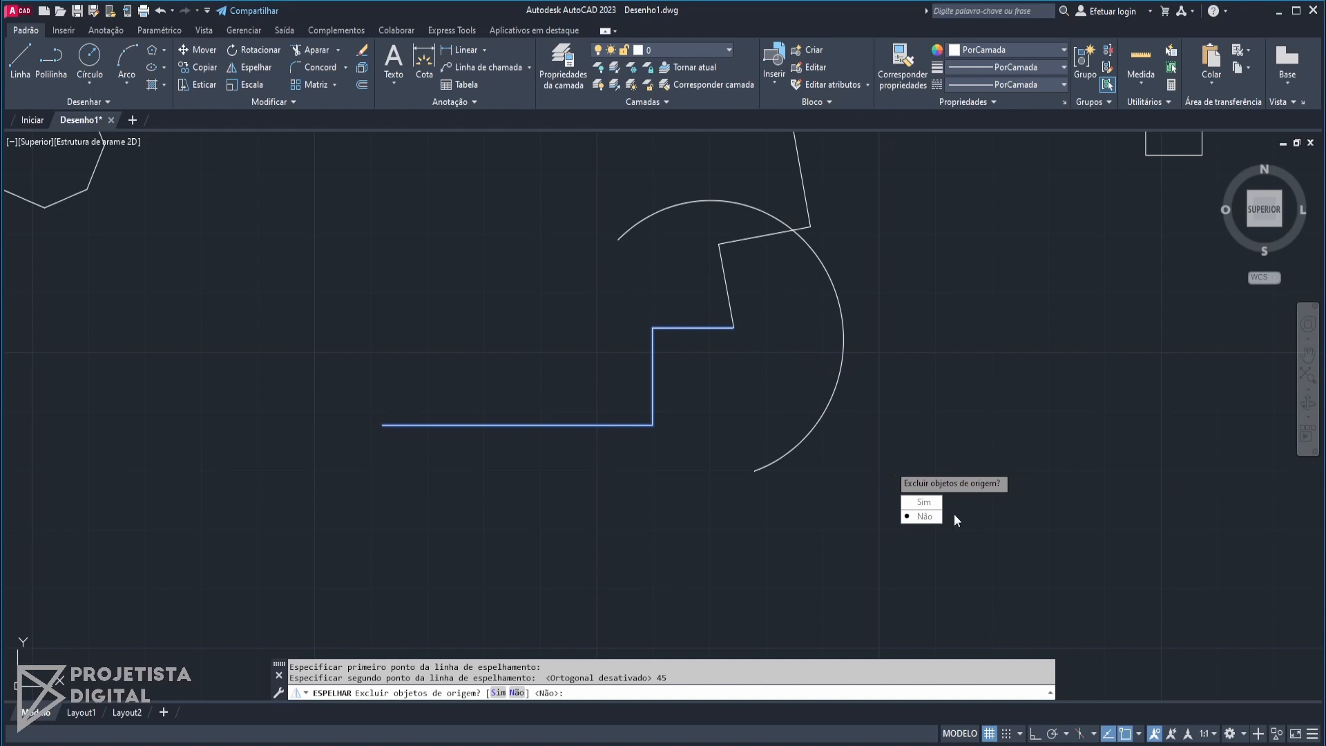
pyautogui.click(932, 523)
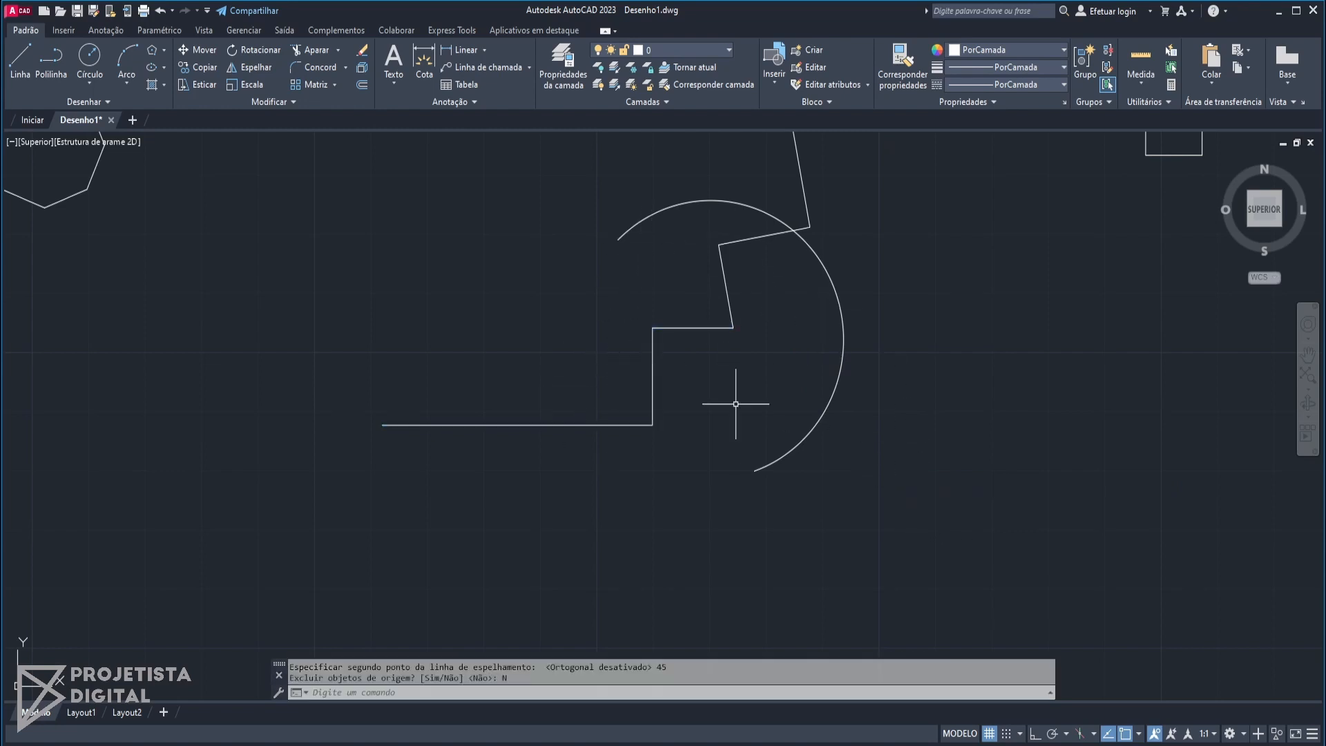
pyautogui.moveTo(763, 445); pyautogui.dragTo(765, 528, button='middle')
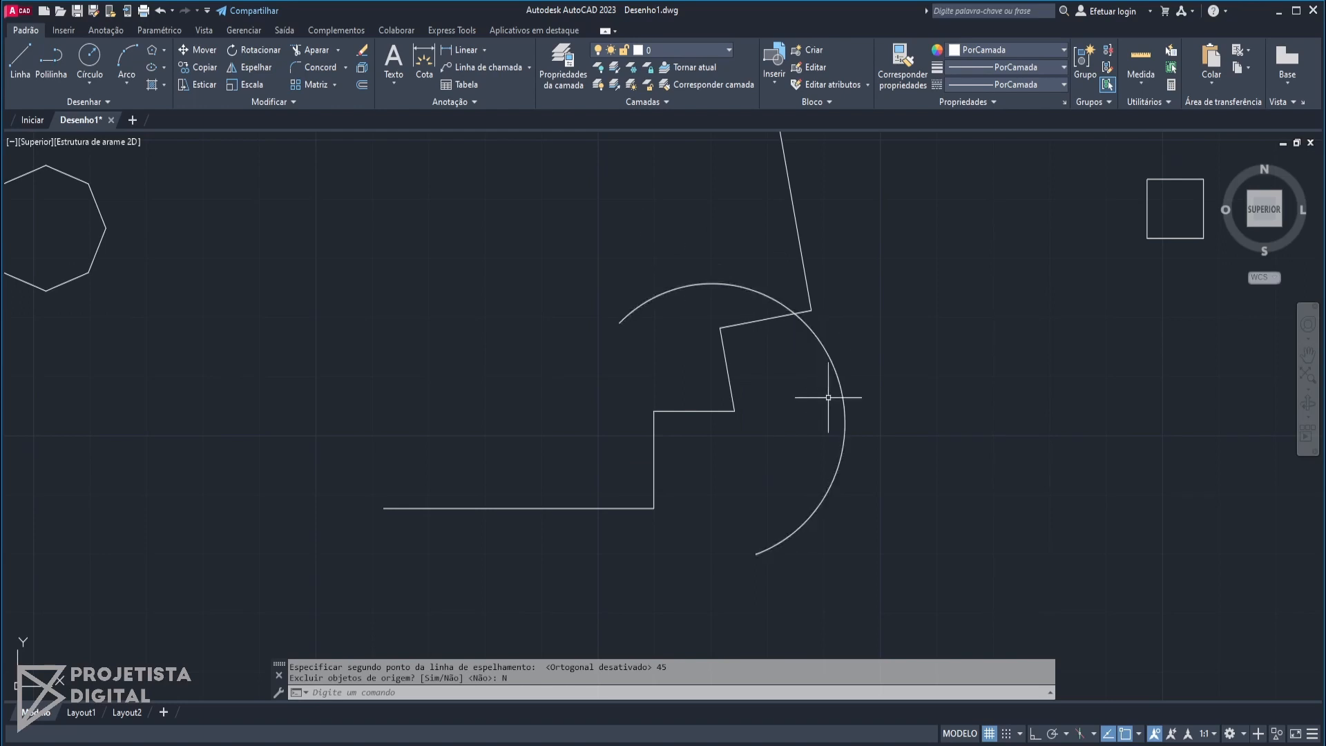
# - Undo the mirrored copy of the stepped polyline
pyautogui.hotkey('ctrl', 'z')
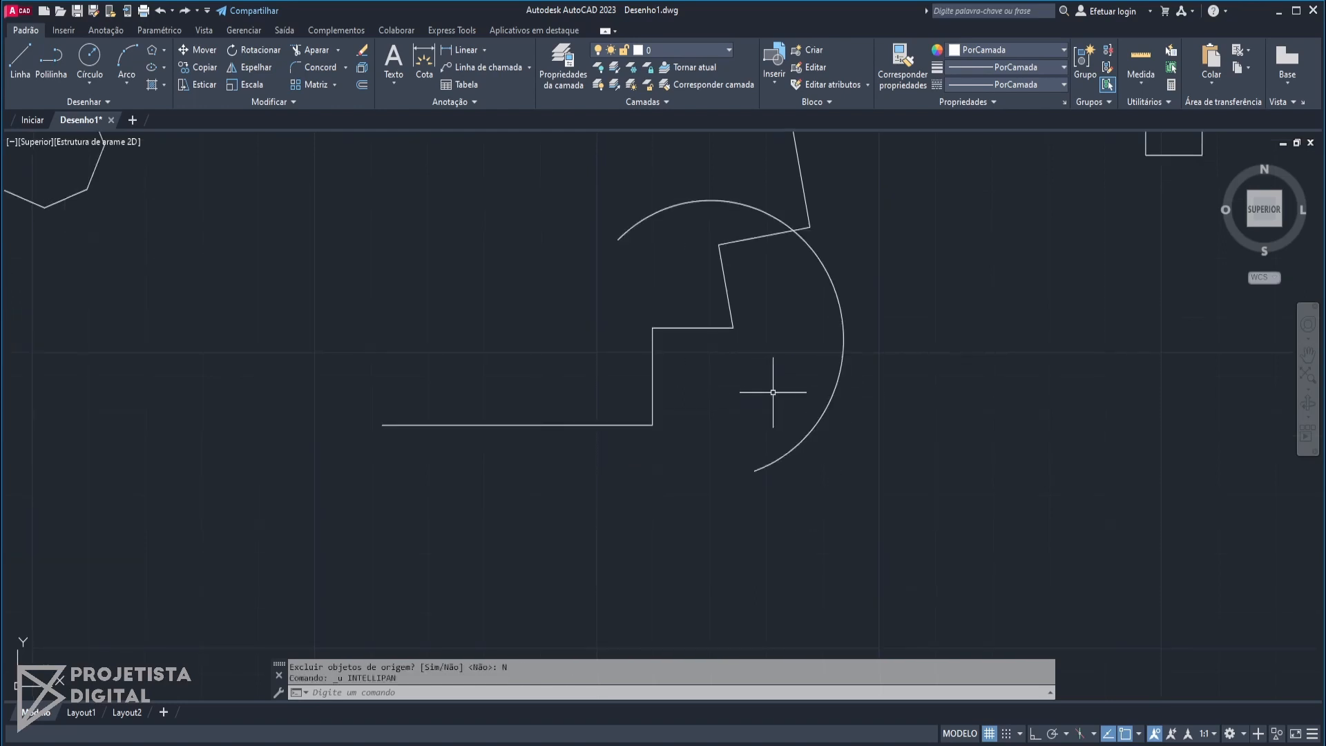
pyautogui.hotkey('ctrl', 'z')
pyautogui.moveTo(835, 323); pyautogui.dragTo(731, 387, button='middle')
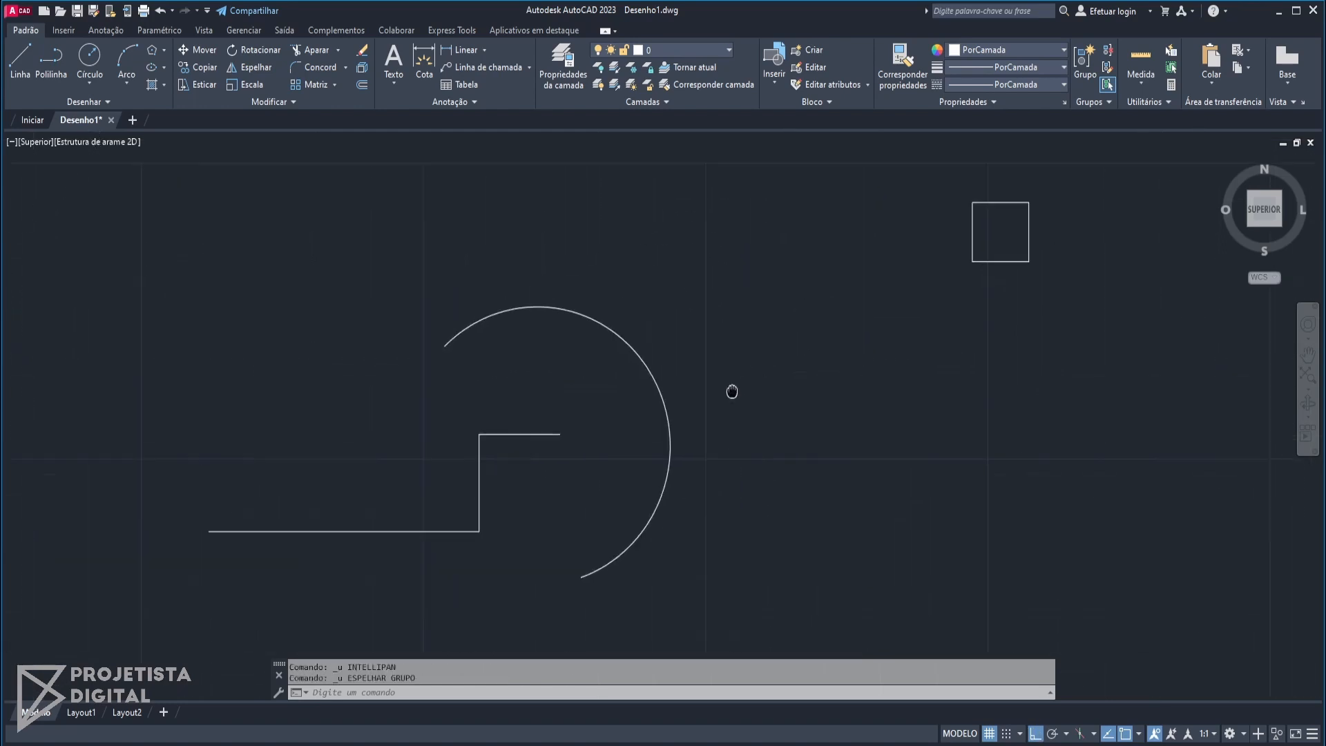
pyautogui.scroll(-2, 726, 376)
pyautogui.scroll(2, 486, 390)
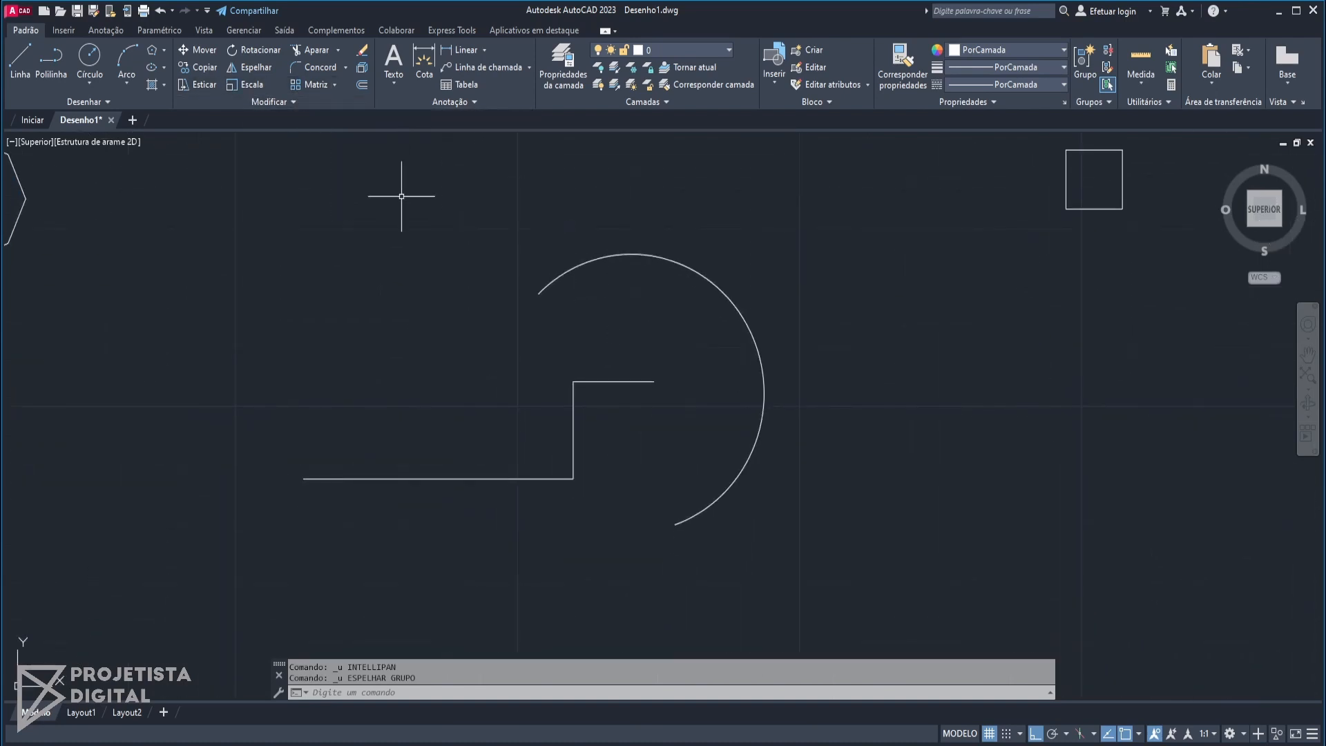
# - Scale the stepped polyline freehand about its lower corner to roughly three times its size
pyautogui.scroll(-2, 469, 221)
pyautogui.moveTo(536, 228); pyautogui.dragTo(571, 406, button='middle')
pyautogui.moveTo(707, 325)
pyautogui.mouseDown(button='middle')
pyautogui.moveTo(601, 427)
pyautogui.moveTo(816, 247)
pyautogui.mouseUp(button='middle')
pyautogui.scroll(2, 623, 529)
pyautogui.moveTo(622, 529); pyautogui.dragTo(740, 509, button='middle')
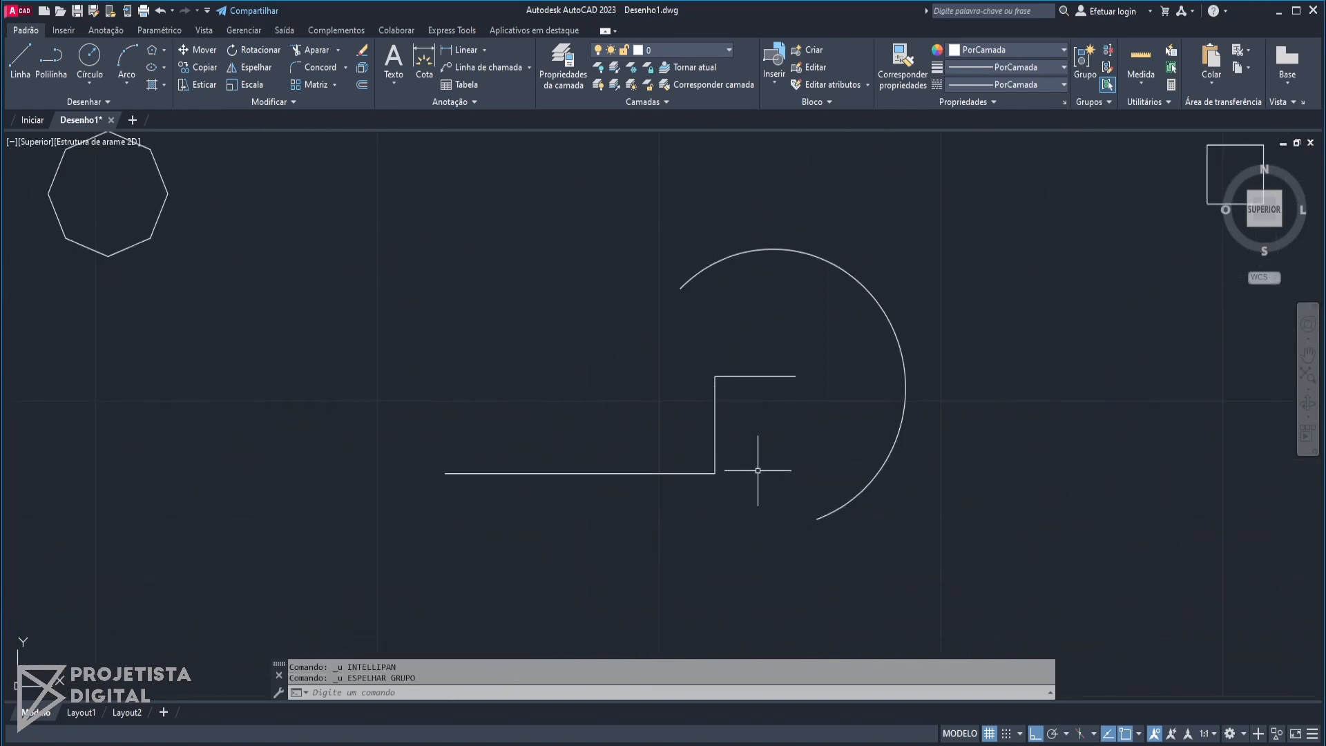
pyautogui.click(764, 491)
pyautogui.click(552, 326)
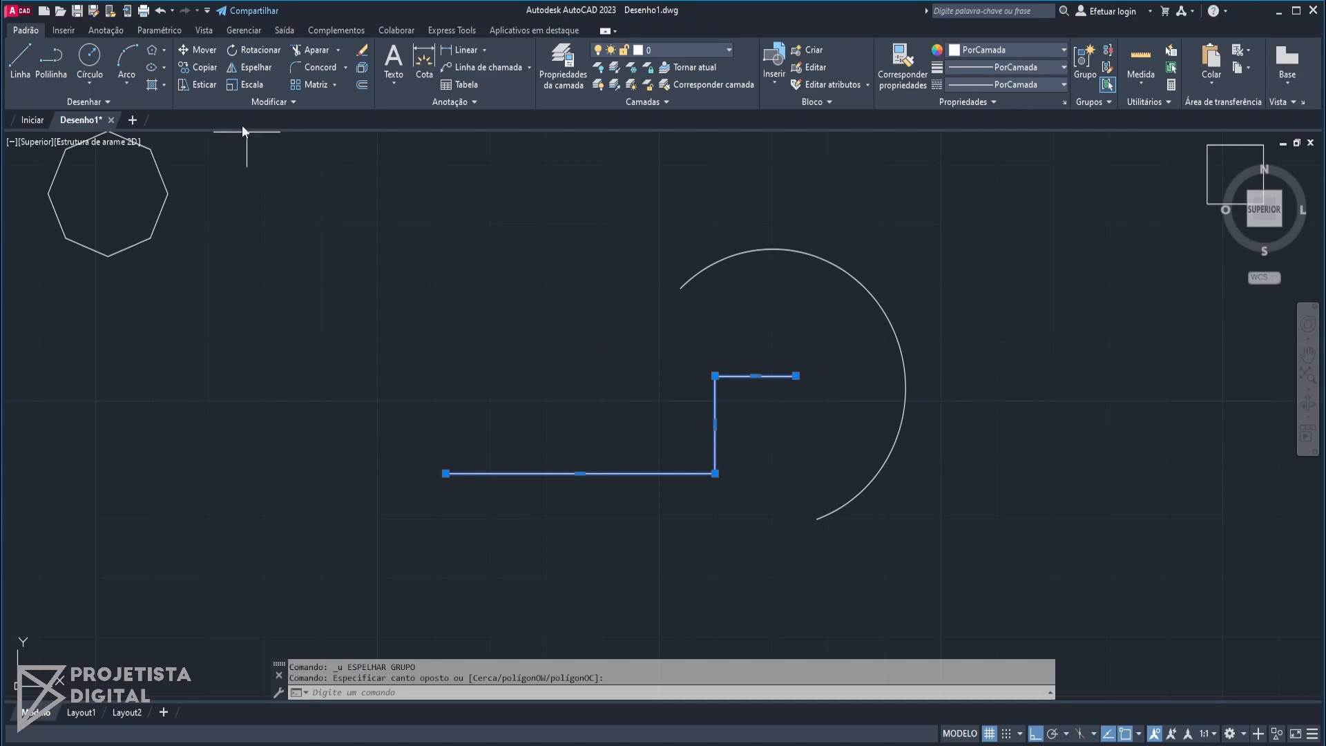
pyautogui.click(251, 86)
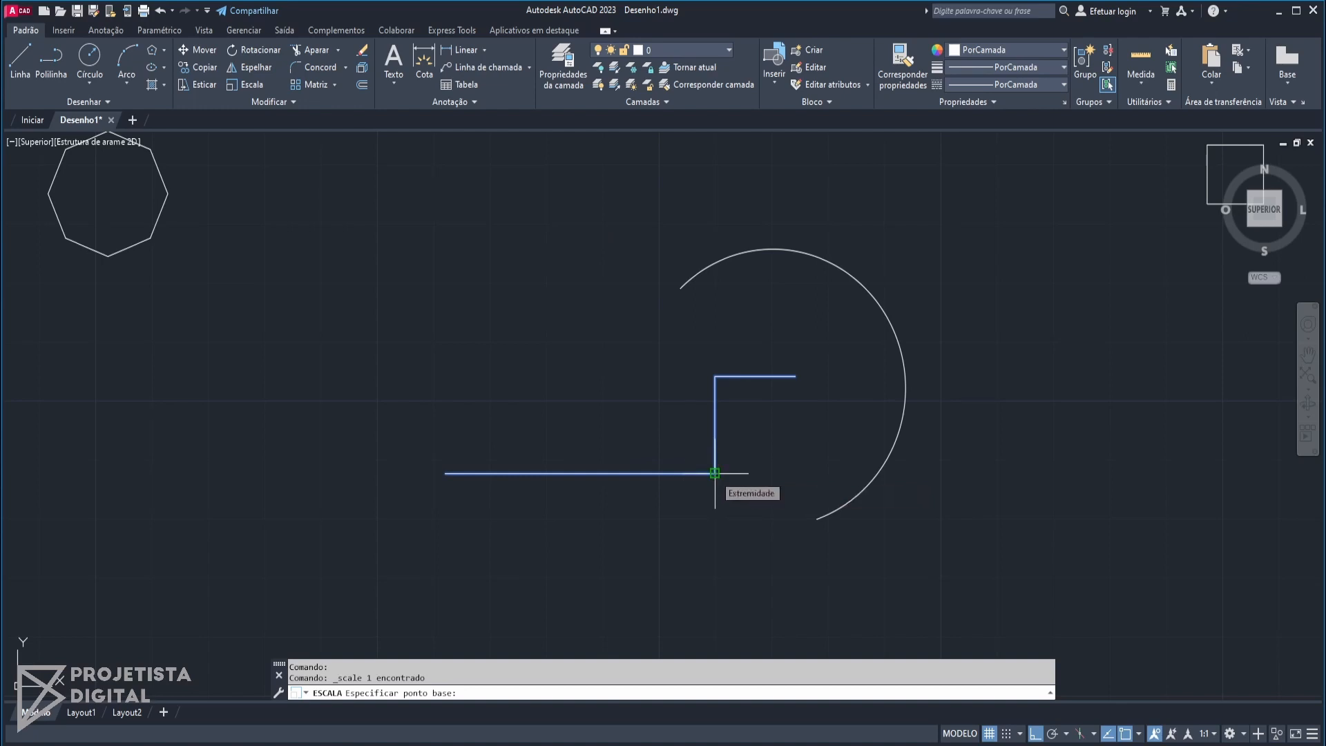
pyautogui.click(715, 473)
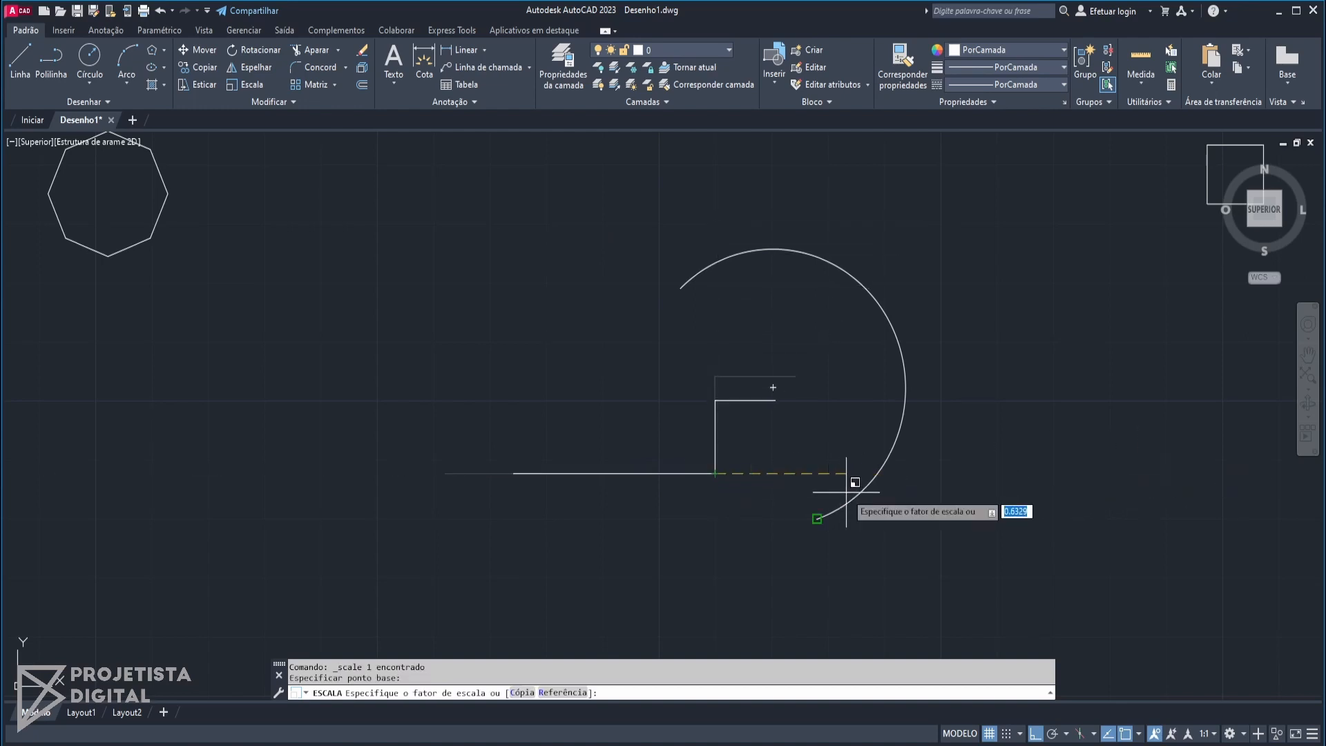
pyautogui.scroll(-2, 945, 511)
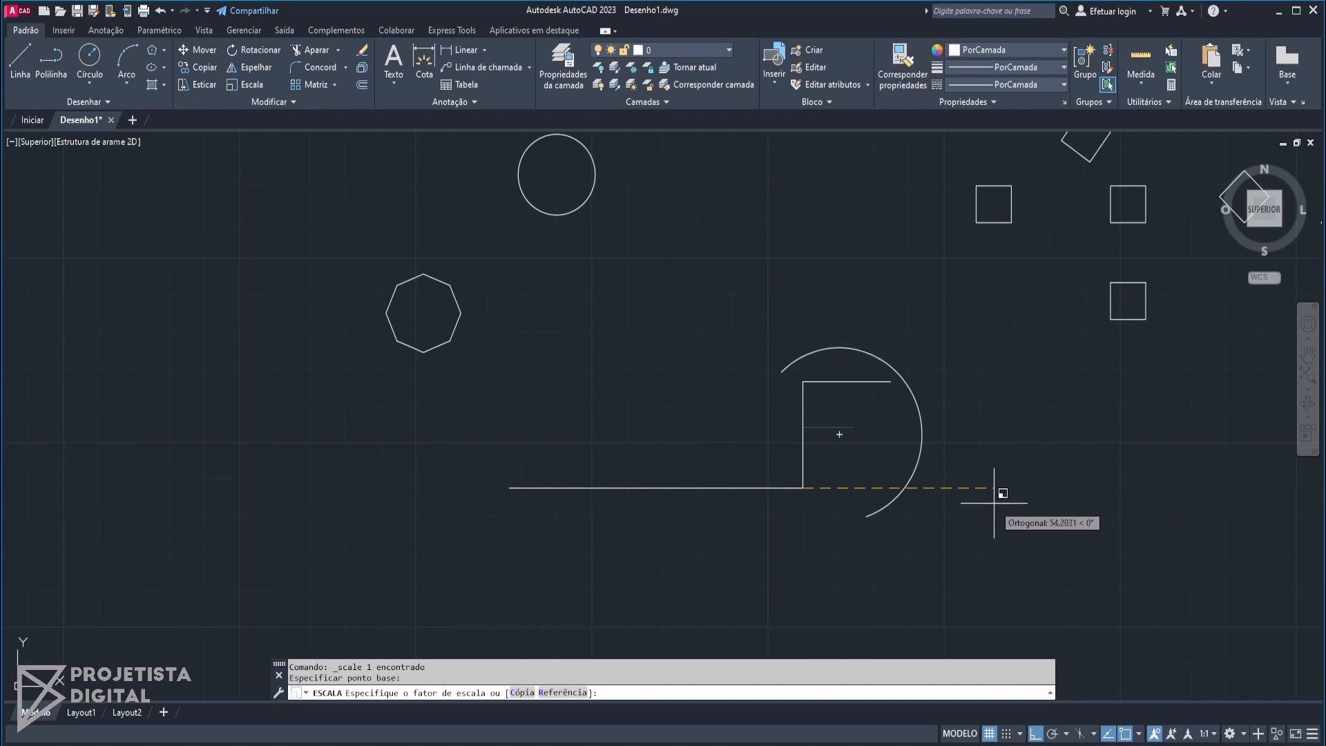
pyautogui.click(1156, 457)
# - Undo the enlargement and rescale the stepped polyline freehand about its lower corner to roughly twice its size
pyautogui.click(851, 423)
pyautogui.click(753, 402)
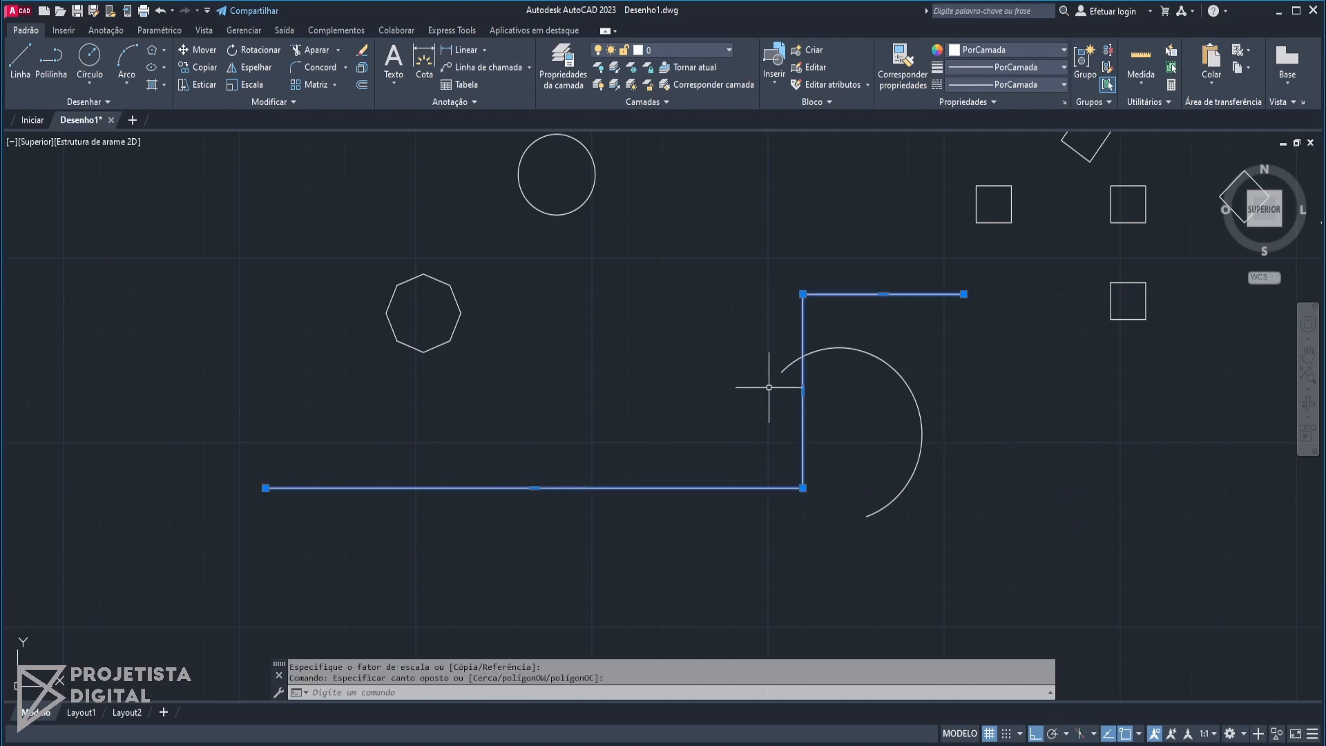
pyautogui.scroll(2, 835, 432)
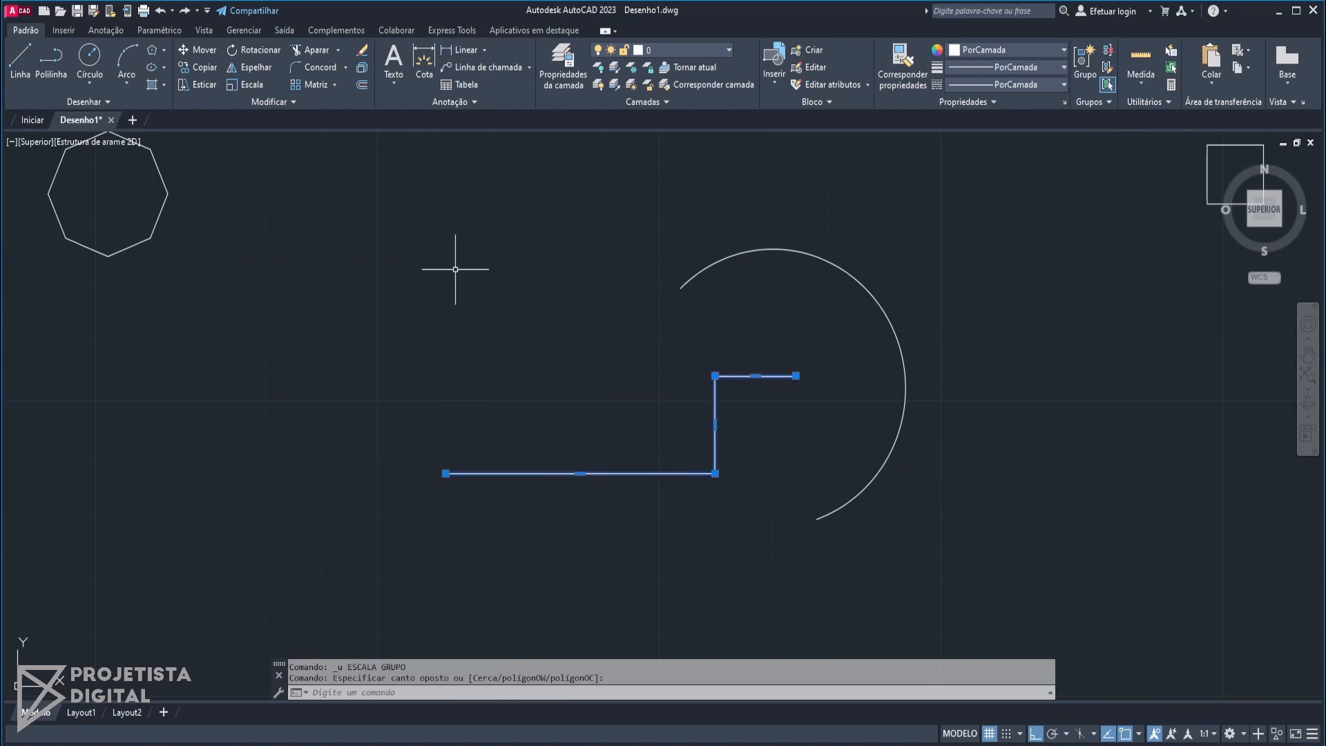
pyautogui.click(252, 84)
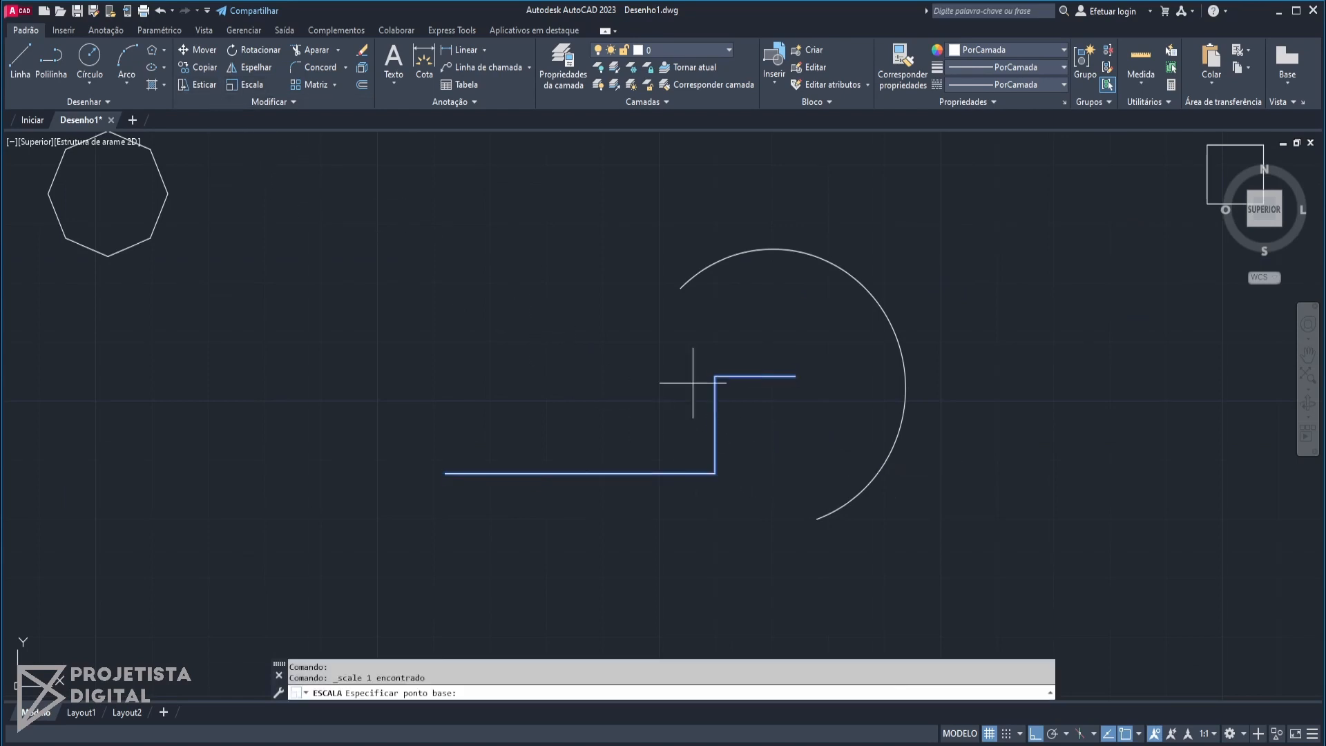
pyautogui.click(715, 473)
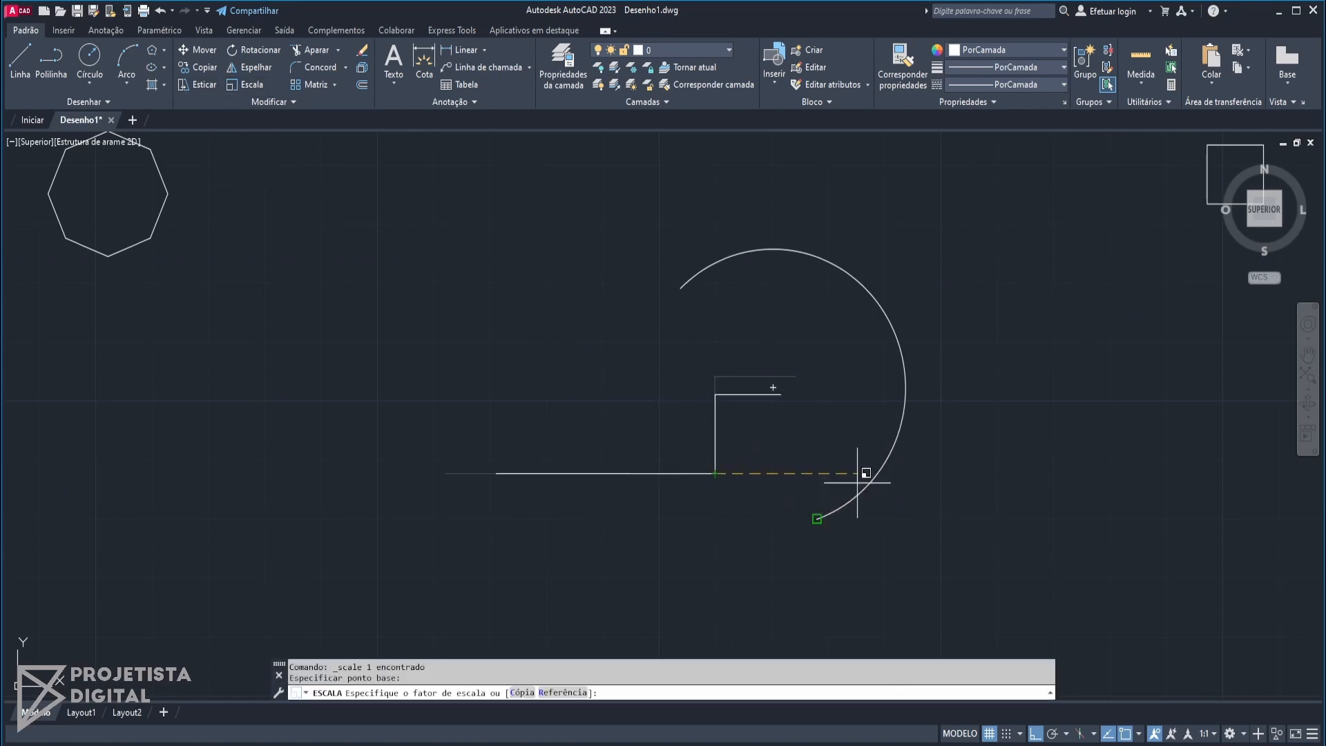
pyautogui.click(1077, 476)
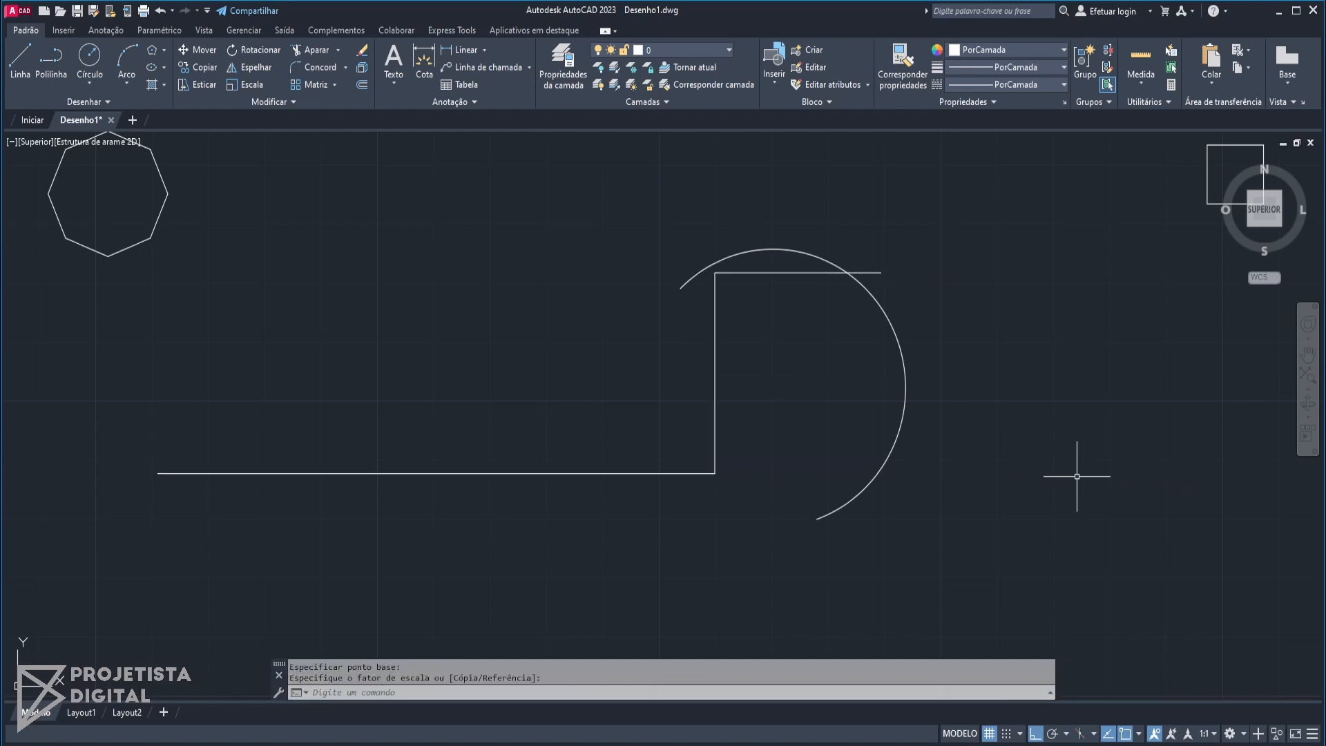
pyautogui.click(773, 450)
pyautogui.click(661, 421)
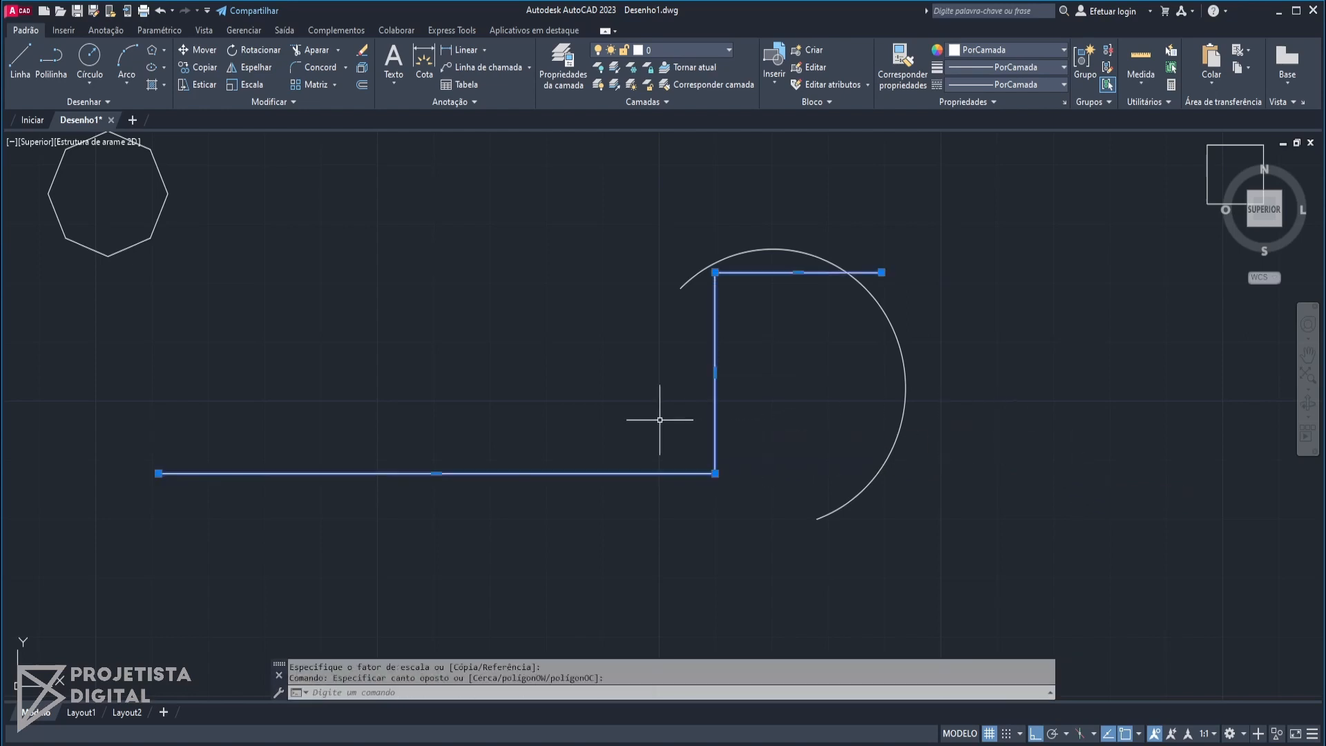
pyautogui.click(211, 88)
pyautogui.press('Escape')
pyautogui.click(732, 387)
pyautogui.press('Escape')
# - Scale the enlarged stepped polyline by a factor of 64 about its lower corner
pyautogui.click(737, 403)
pyautogui.click(693, 399)
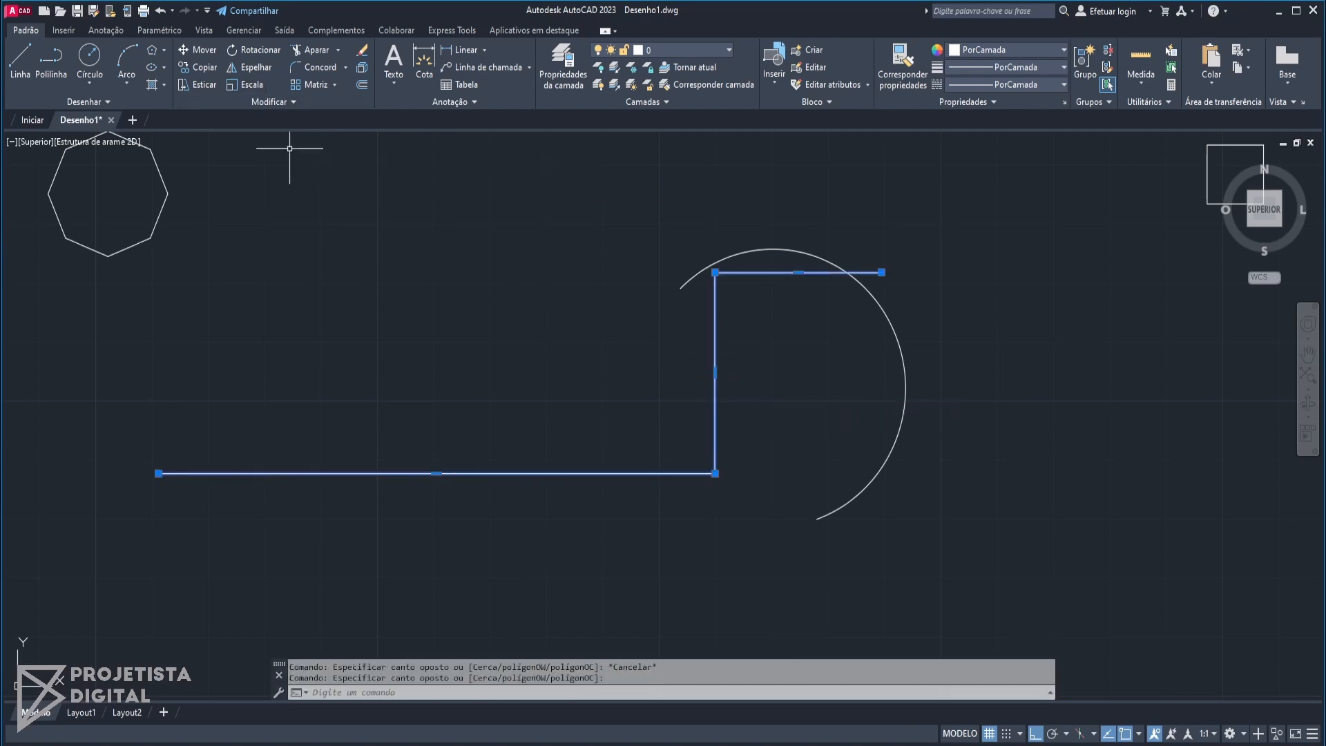
pyautogui.click(246, 84)
pyautogui.click(716, 474)
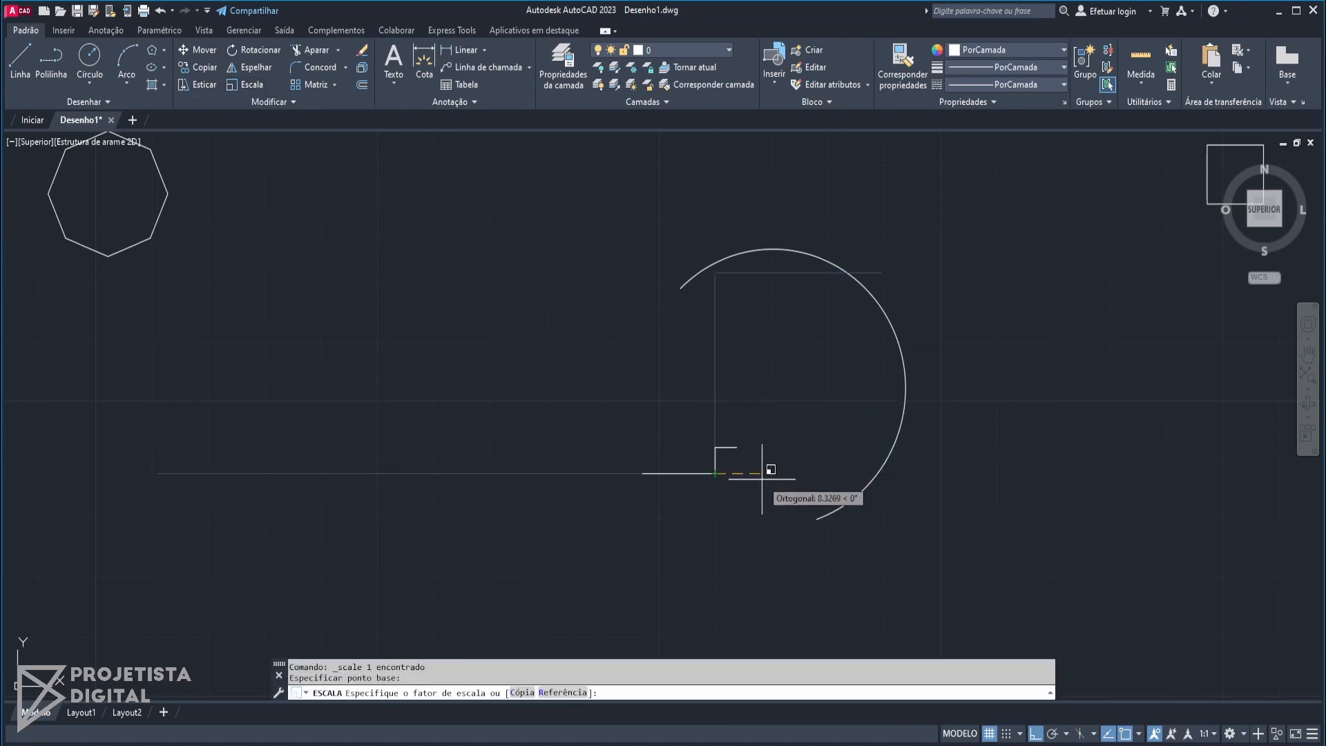
pyautogui.write('64')
pyautogui.press('Return')
pyautogui.scroll(-10, 767, 476)
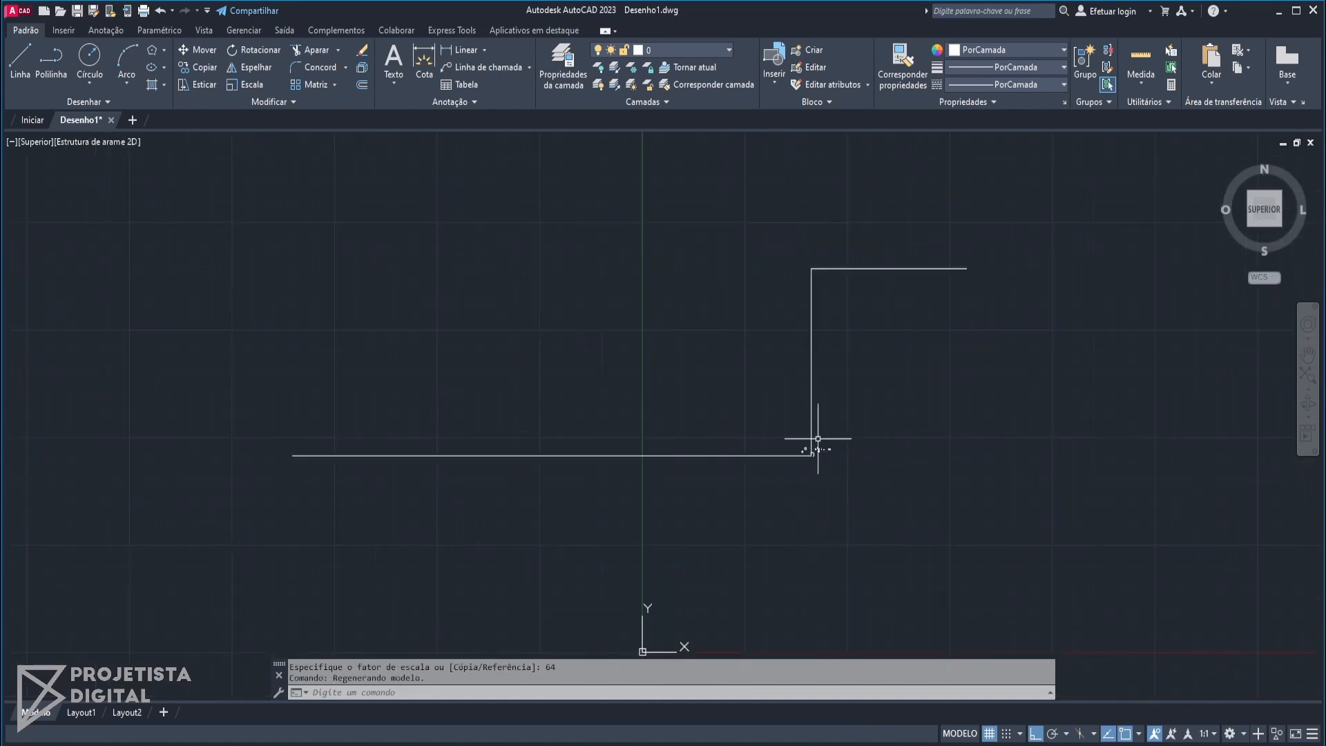
pyautogui.scroll(7, 809, 461)
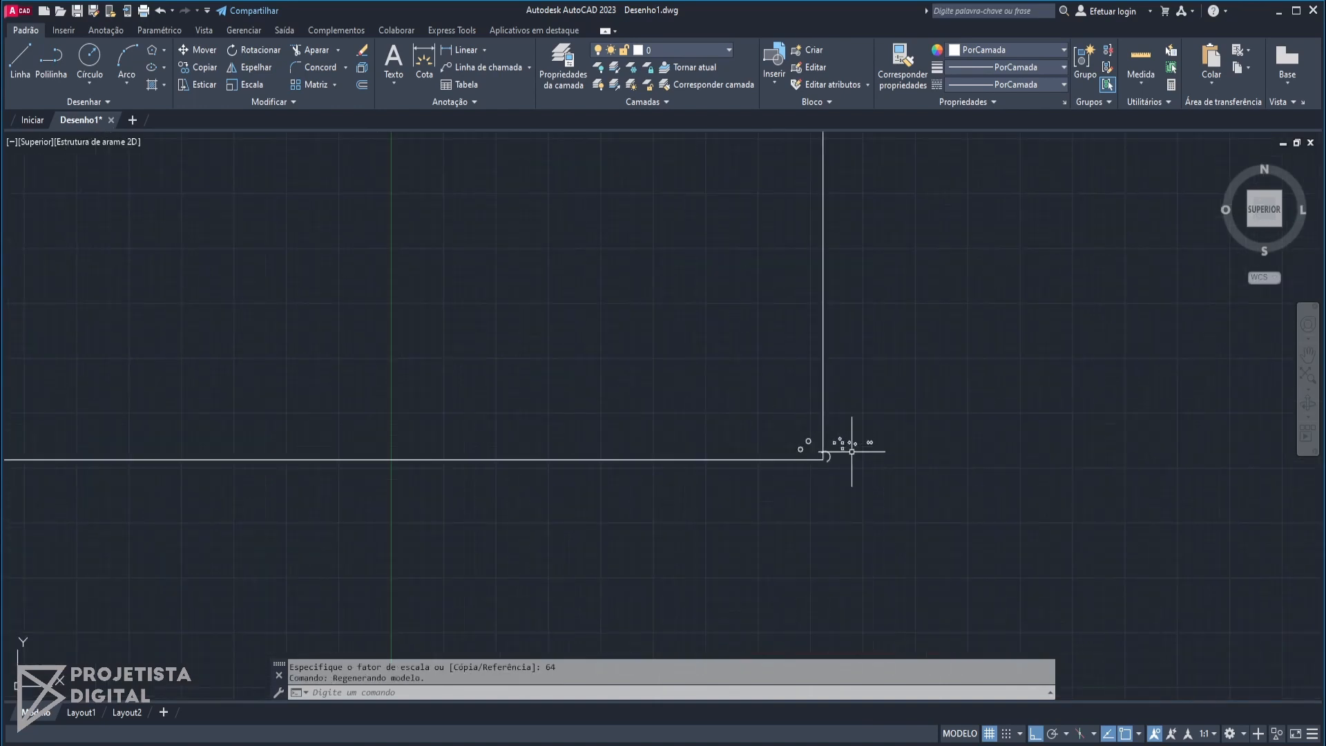
# - Undo both the factor 64 scaling and the freehand enlargement of the stepped polyline
pyautogui.hotkey('ctrl', 'z')
pyautogui.hotkey('ctrl', 'z')
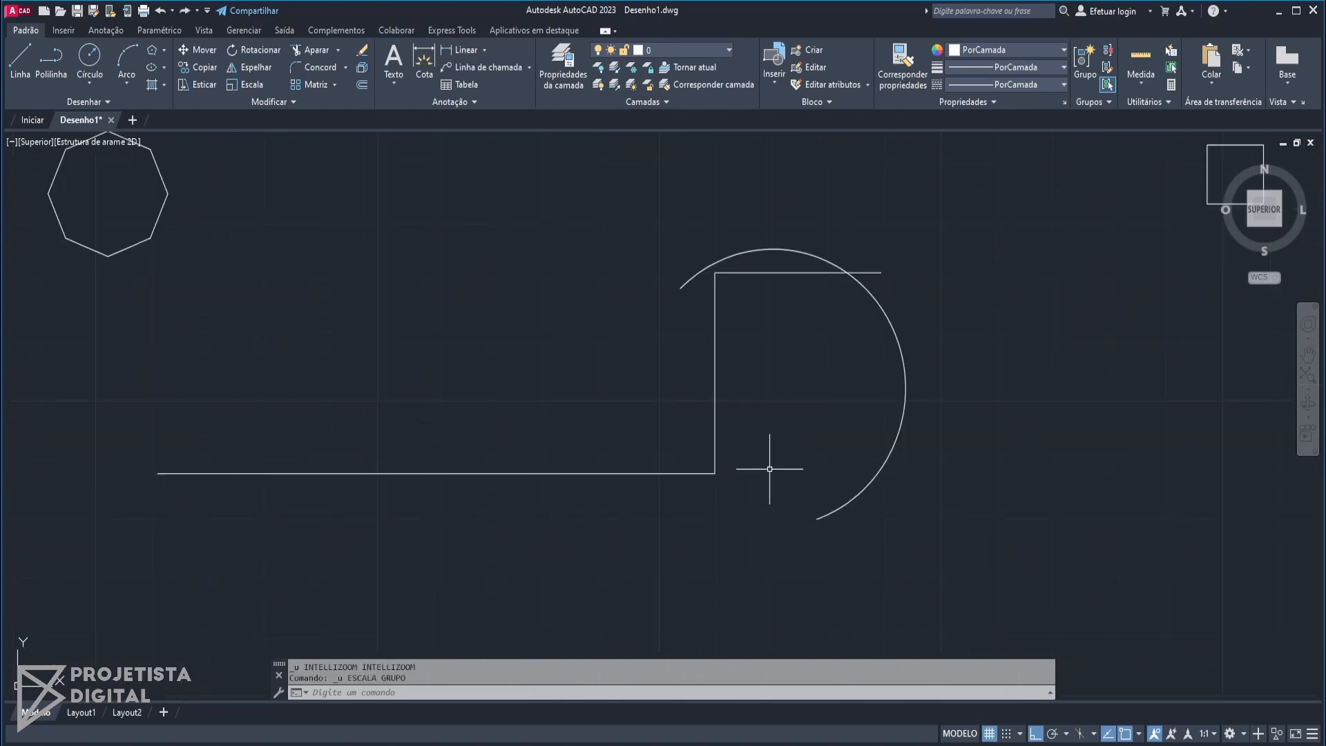
pyautogui.hotkey('ctrl', 'z')
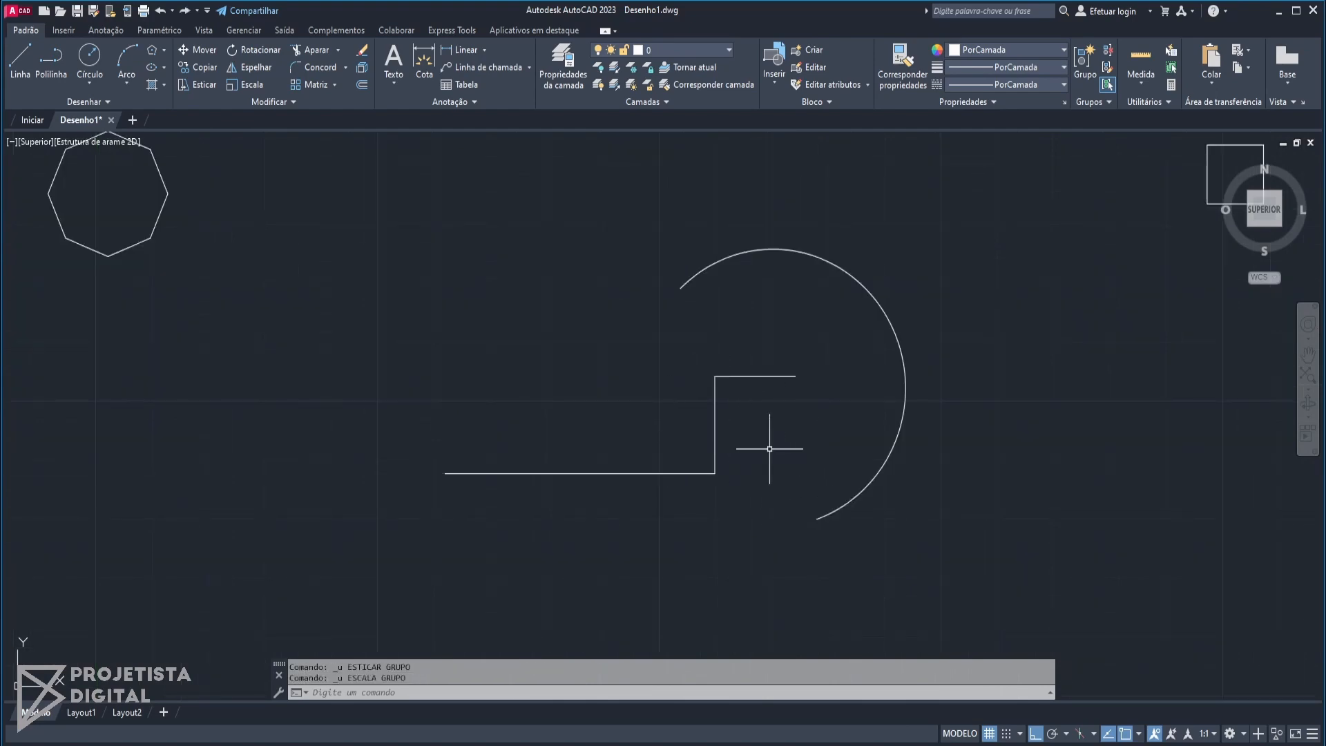
pyautogui.click(770, 449)
pyautogui.click(657, 415)
pyautogui.press('Escape')
# - Measure the width of the leftmost upright square with the DIST command, starting from its upper-right corner
pyautogui.moveTo(284, 320); pyautogui.dragTo(657, 592, button='middle')
pyautogui.scroll(-3, 548, 402)
pyautogui.scroll(3, 950, 417)
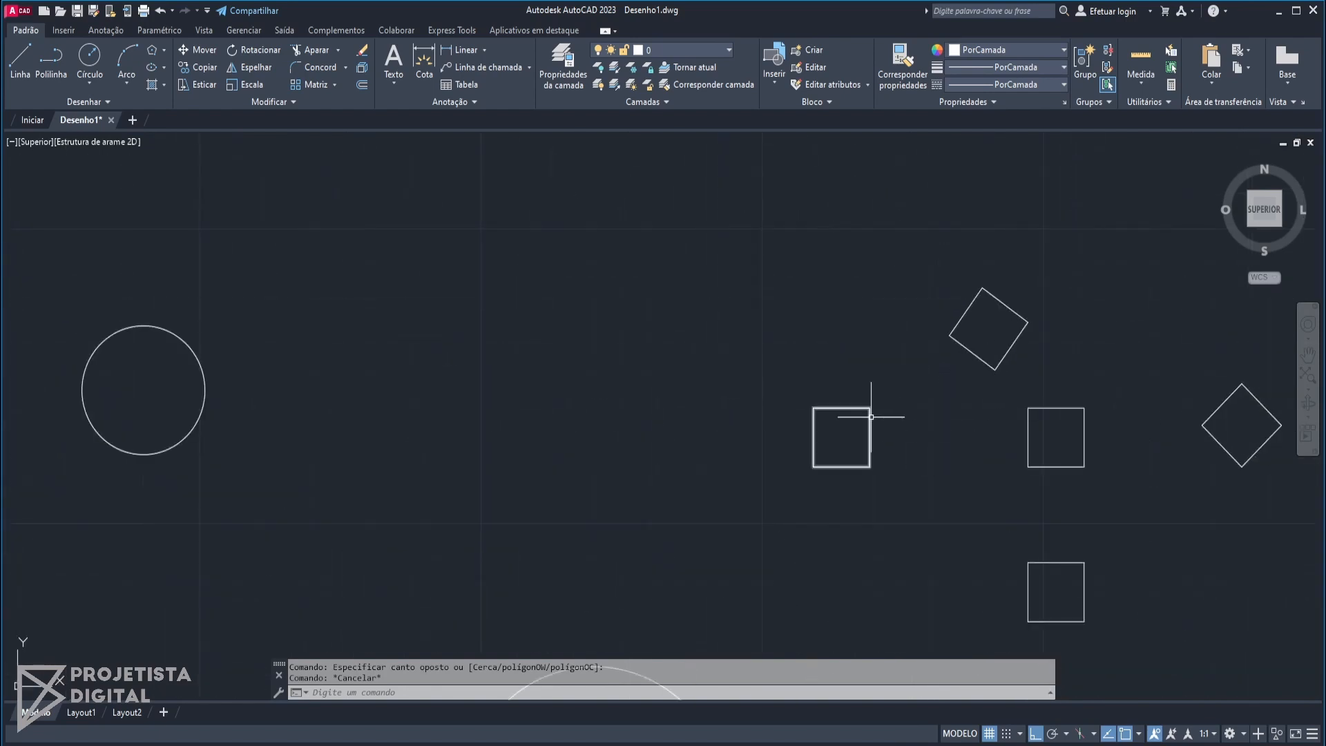
pyautogui.write('D')
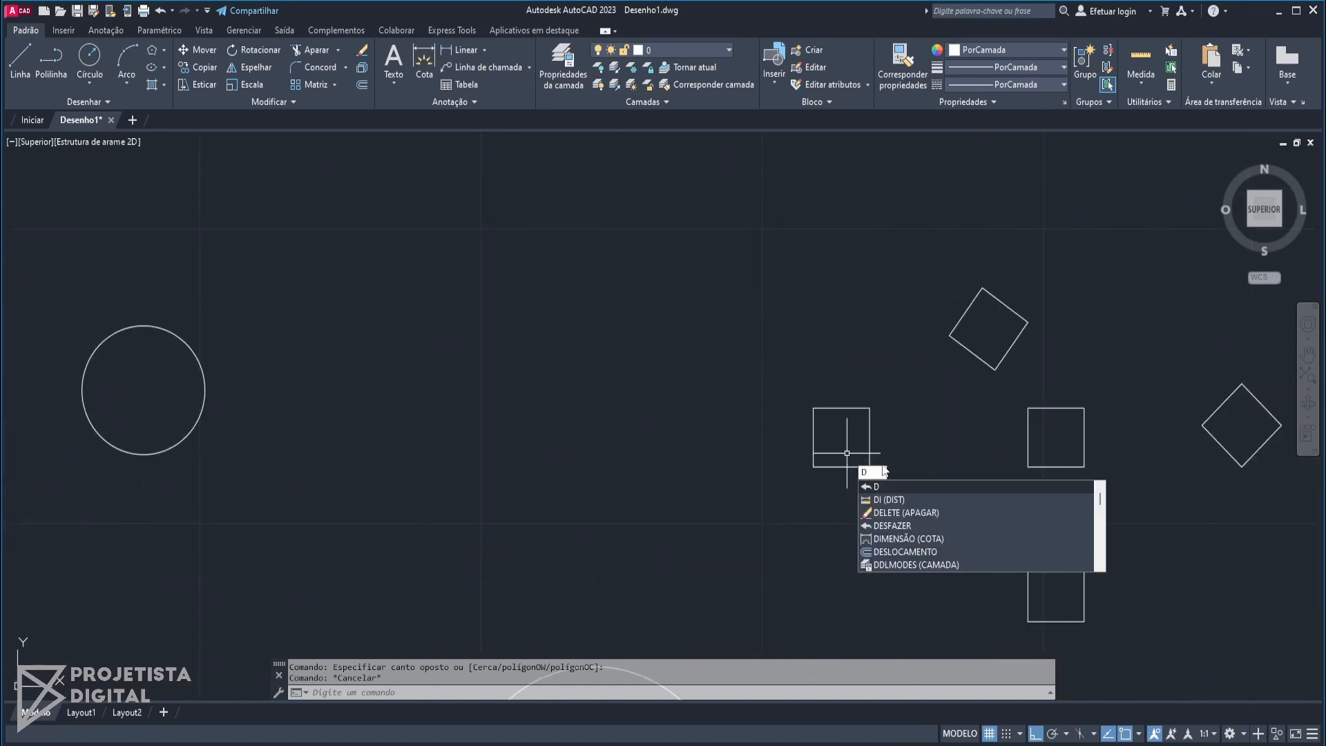
pyautogui.press('Return')
pyautogui.moveTo(652, 428); pyautogui.dragTo(929, 467, button='middle')
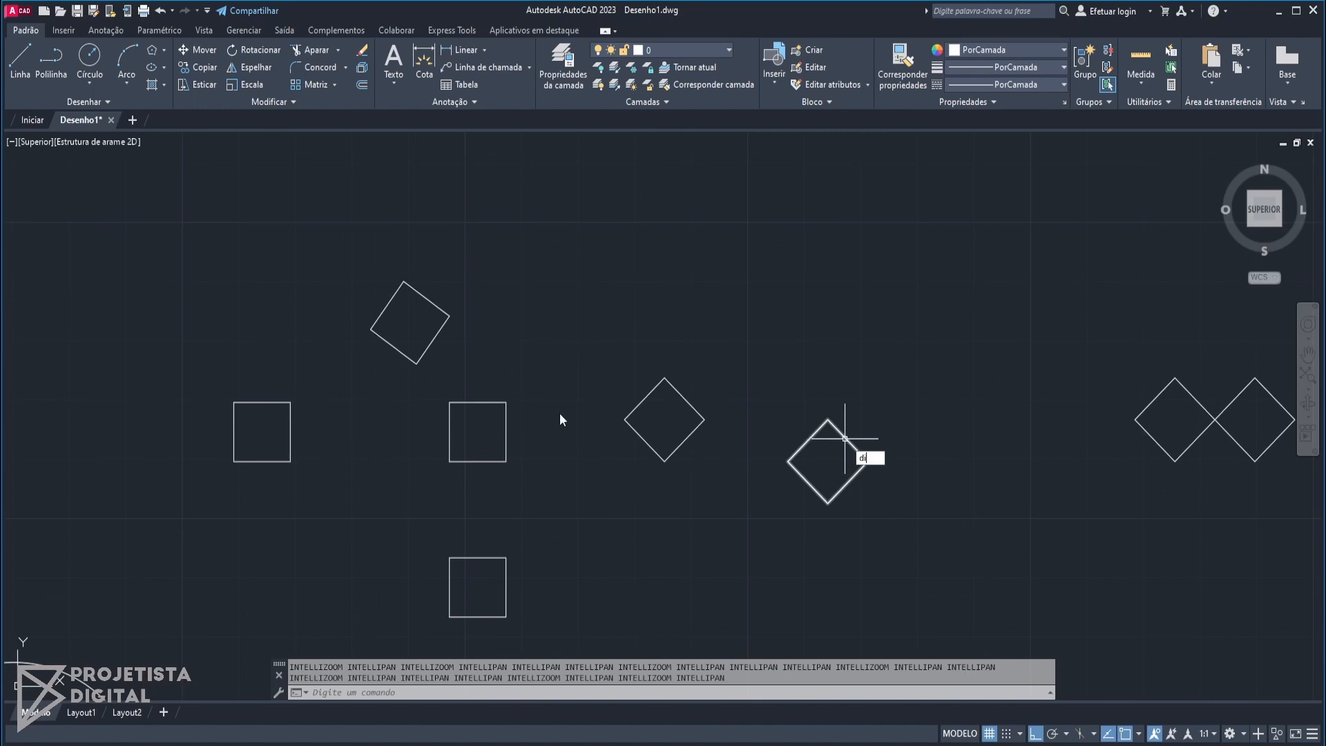
pyautogui.write('di')
pyautogui.press('Return')
pyautogui.click(291, 402)
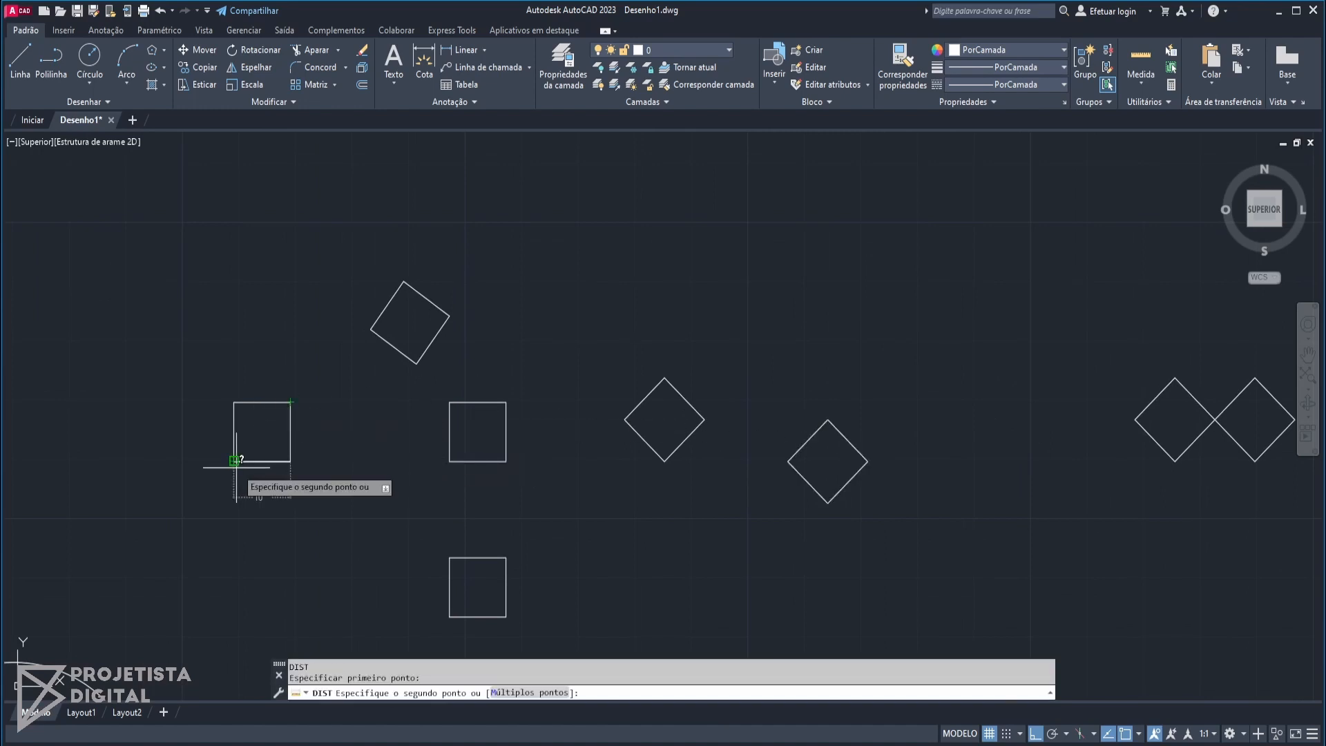
pyautogui.press('Escape')
# - Scale the leftmost upright square by a factor of 2 about its lower-right corner
pyautogui.moveTo(235, 461); pyautogui.dragTo(573, 507, button='middle')
pyautogui.click(562, 518)
pyautogui.click(267, 230)
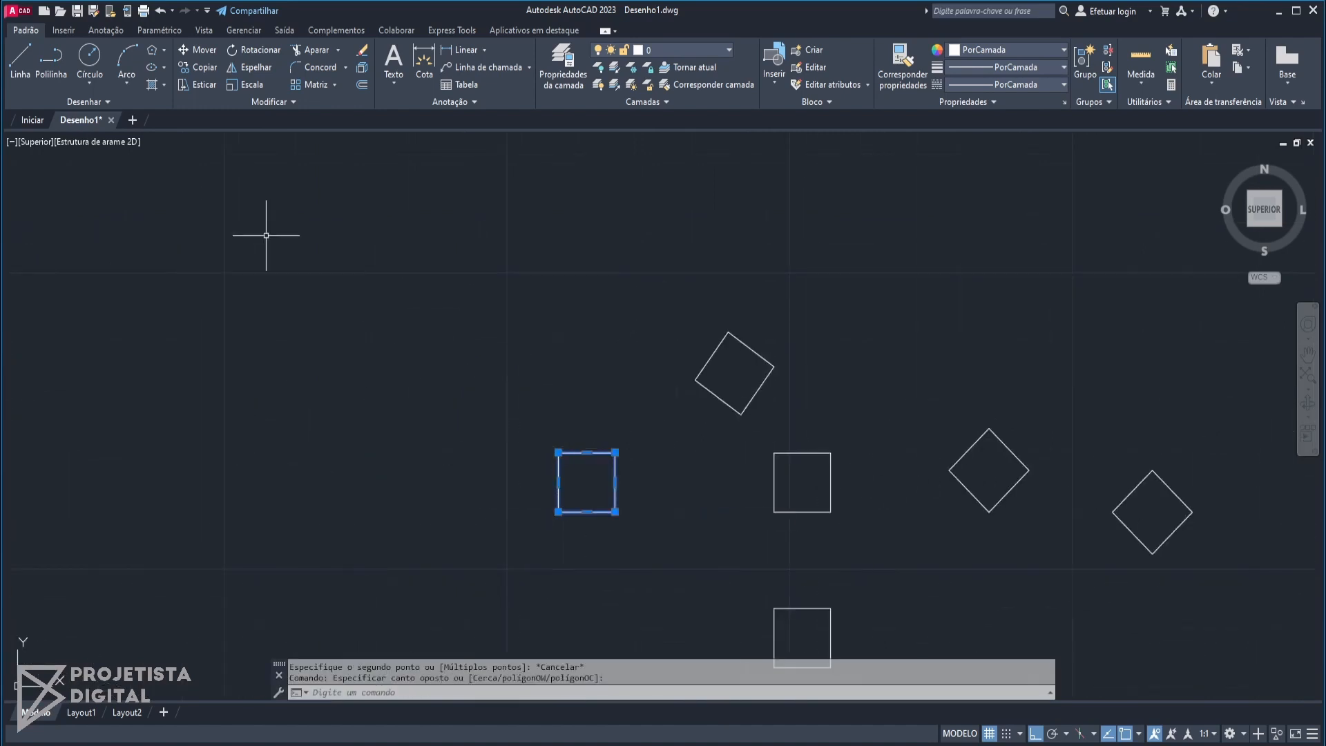
pyautogui.click(252, 86)
pyautogui.click(615, 512)
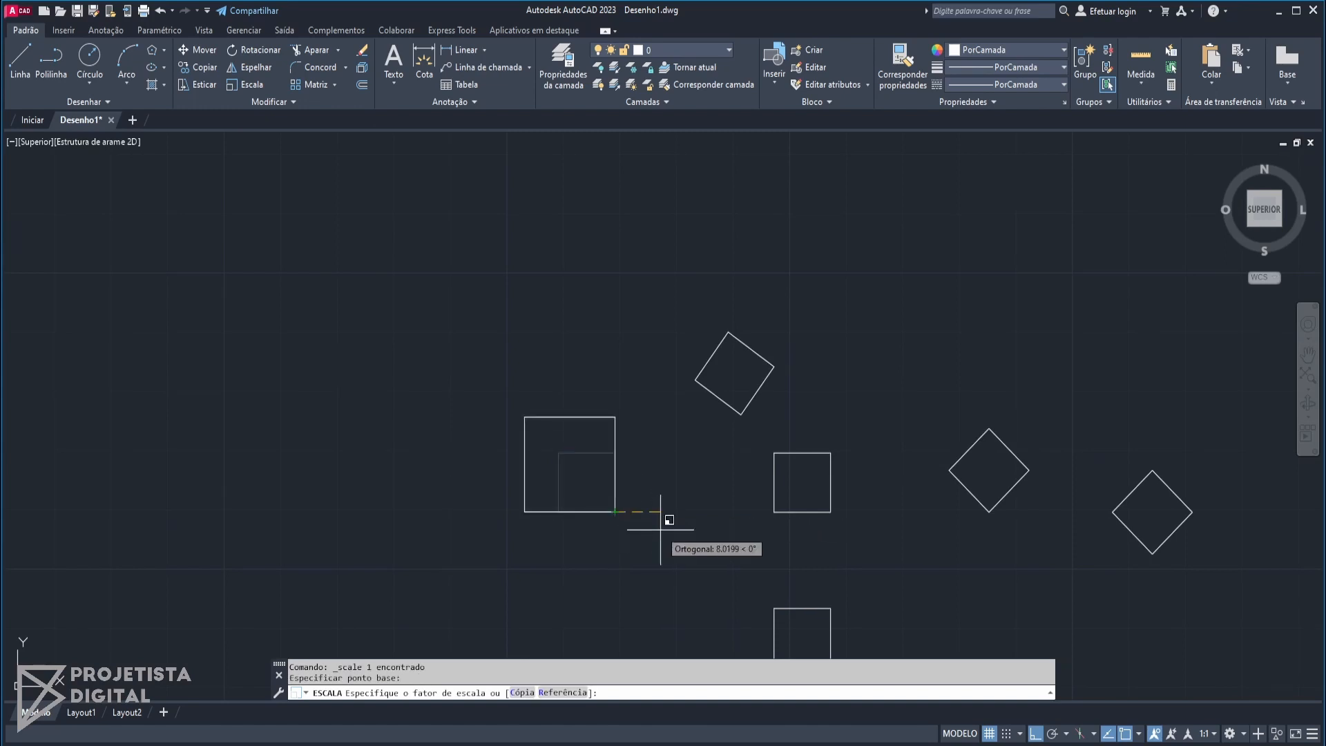
pyautogui.write('2')
pyautogui.press('Return')
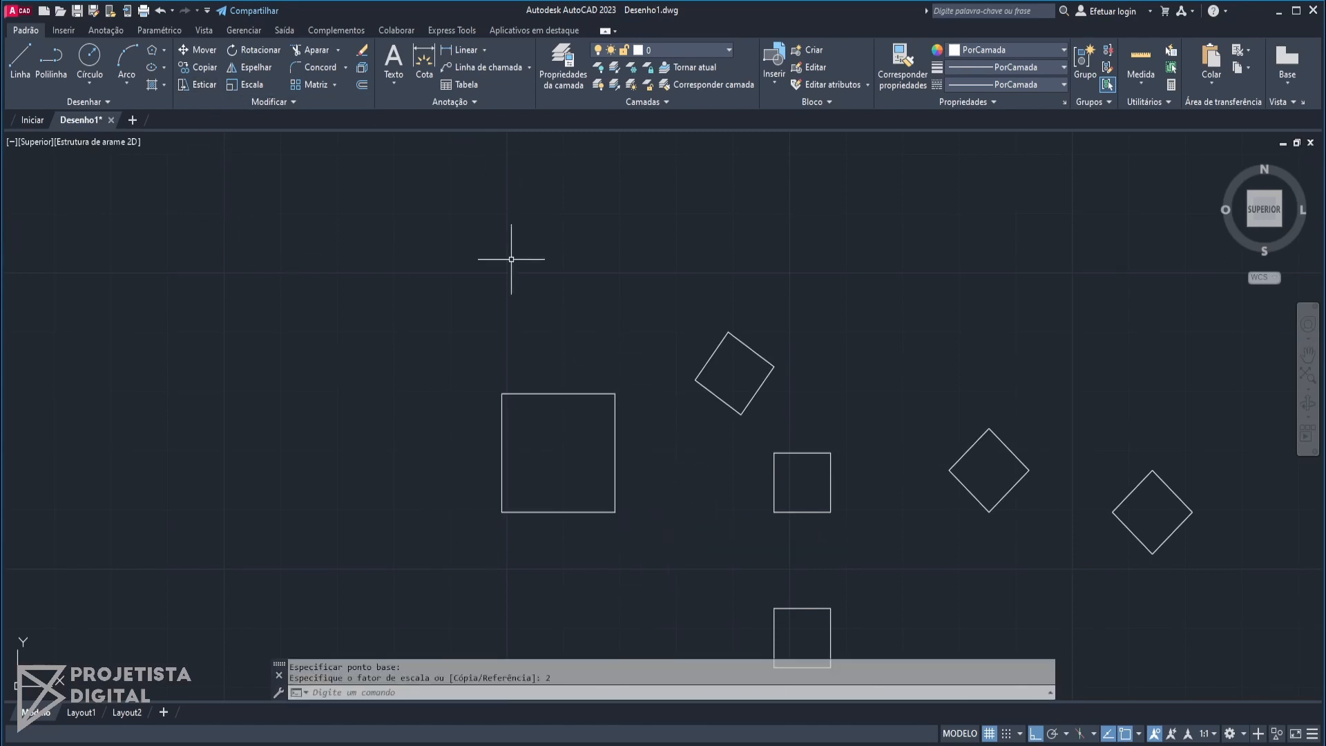
# - Try to measure the enlarged leftmost square with the DIST command, starting from its upper-right corner
pyautogui.write('di')
pyautogui.press('Return')
pyautogui.click(615, 394)
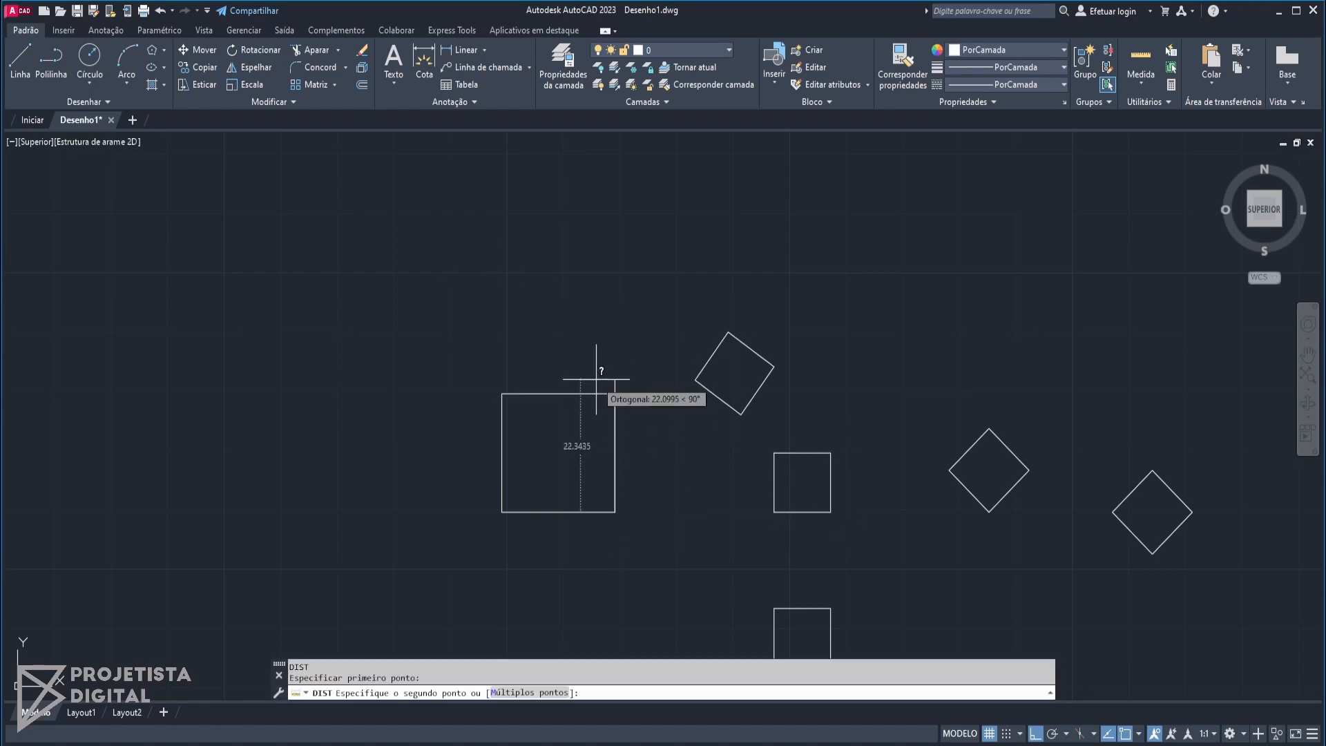
pyautogui.press('Escape')
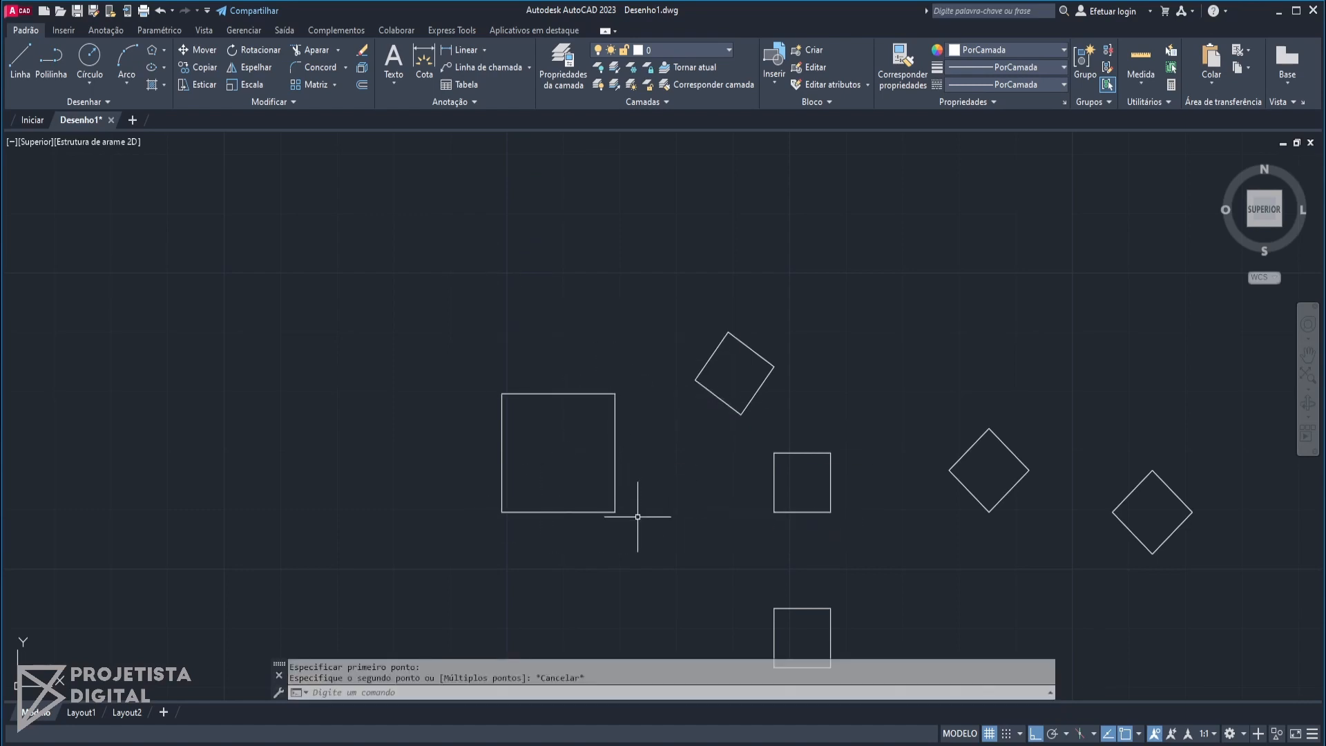
# - Undo the factor 2 scaling of the leftmost upright square
pyautogui.hotkey('ctrl', 'z')
pyautogui.hotkey('ctrl', 'z')
# - Scale the leftmost upright square by a factor of 10 about its lower-right corner
pyautogui.click(616, 515)
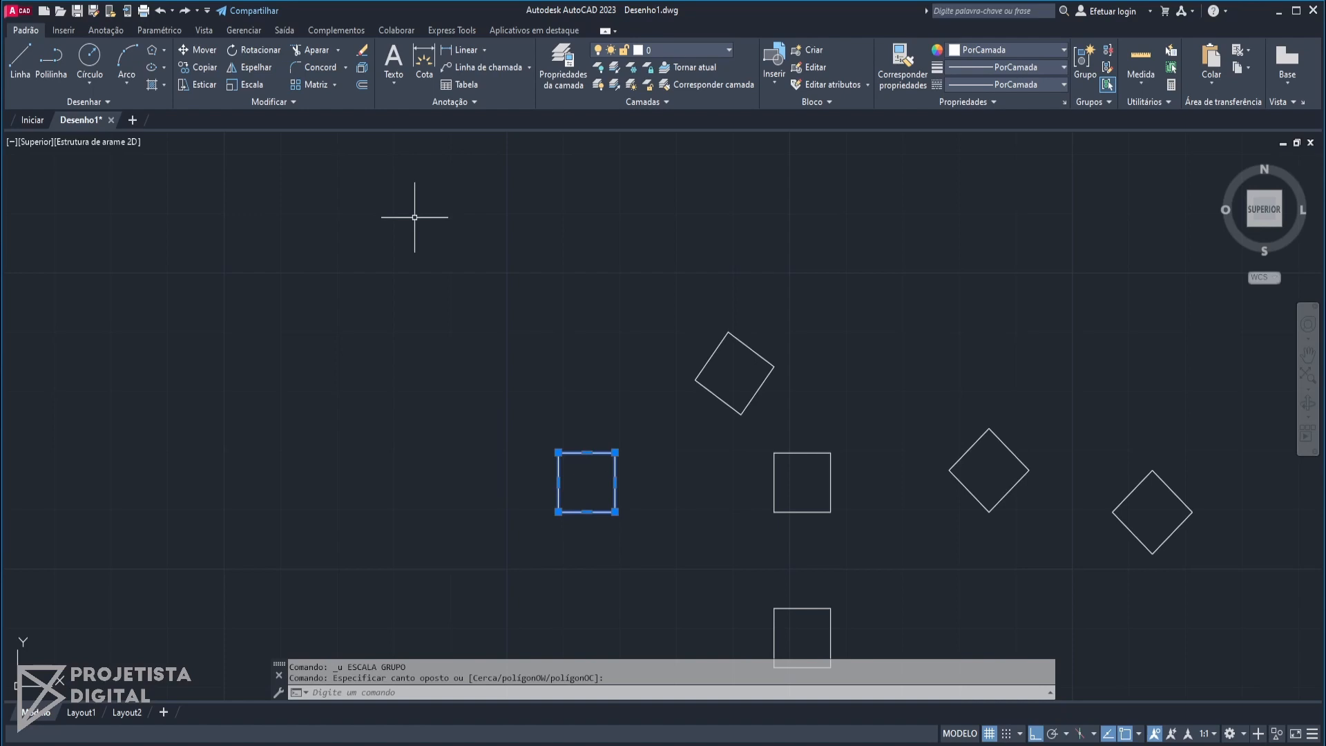
pyautogui.click(252, 84)
pyautogui.click(616, 511)
pyautogui.write('10')
pyautogui.press('Return')
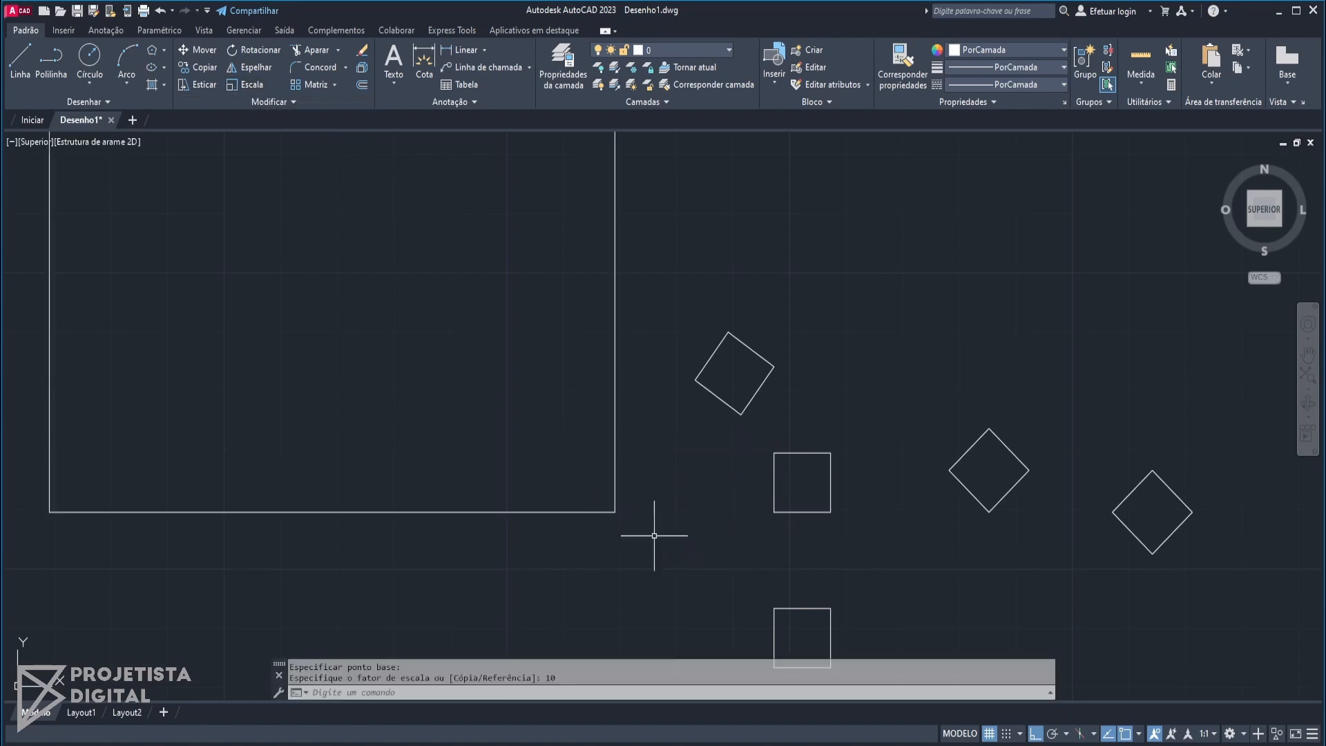
# - Try to measure the greatly enlarged square with the DIST command, starting from its lower-right corner
pyautogui.scroll(-3, 657, 537)
pyautogui.write('d')
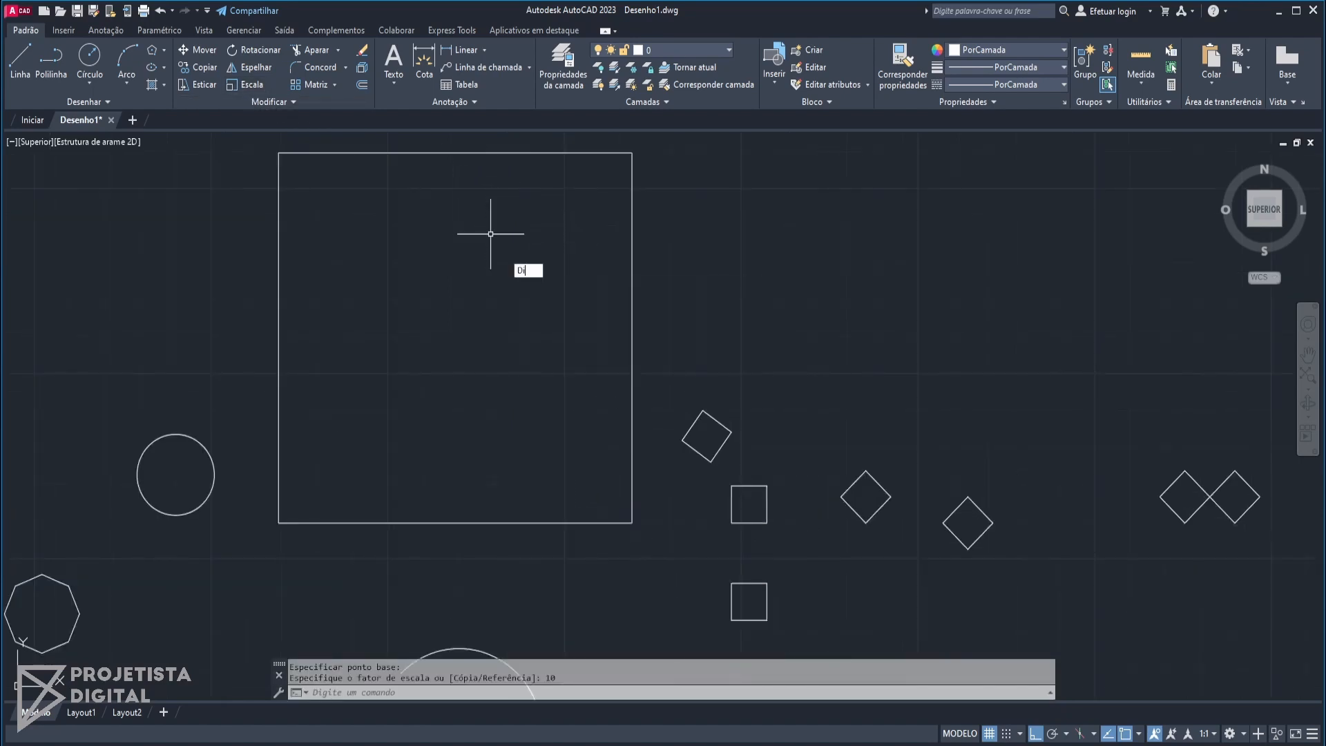
pyautogui.write('i')
pyautogui.press('Return')
pyautogui.click(631, 523)
pyautogui.press('Escape')
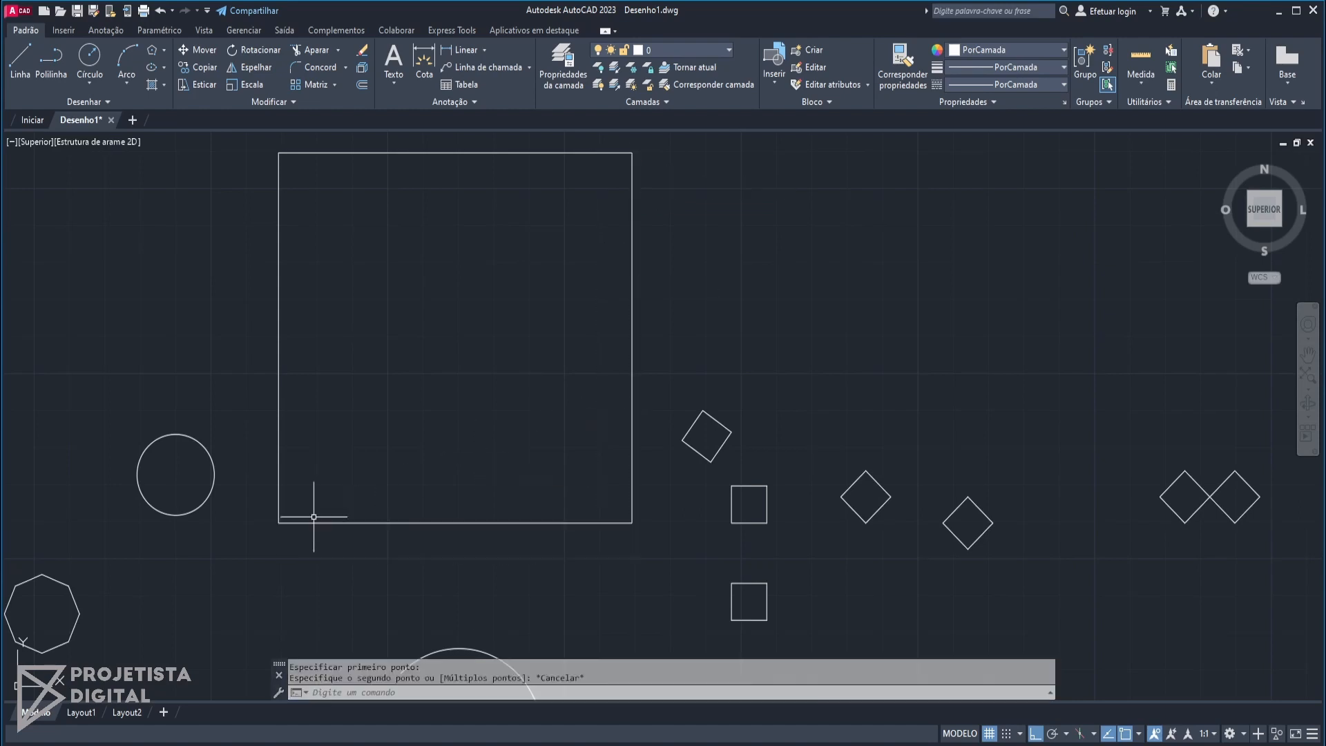
# - Undo the factor 10 scaling of the leftmost upright square
pyautogui.hotkey('ctrl', 'z')
pyautogui.hotkey('ctrl', 'z')
pyautogui.hotkey('ctrl', 'z')
pyautogui.scroll(-4, 599, 532)
pyautogui.moveTo(605, 530); pyautogui.dragTo(759, 382, button='middle')
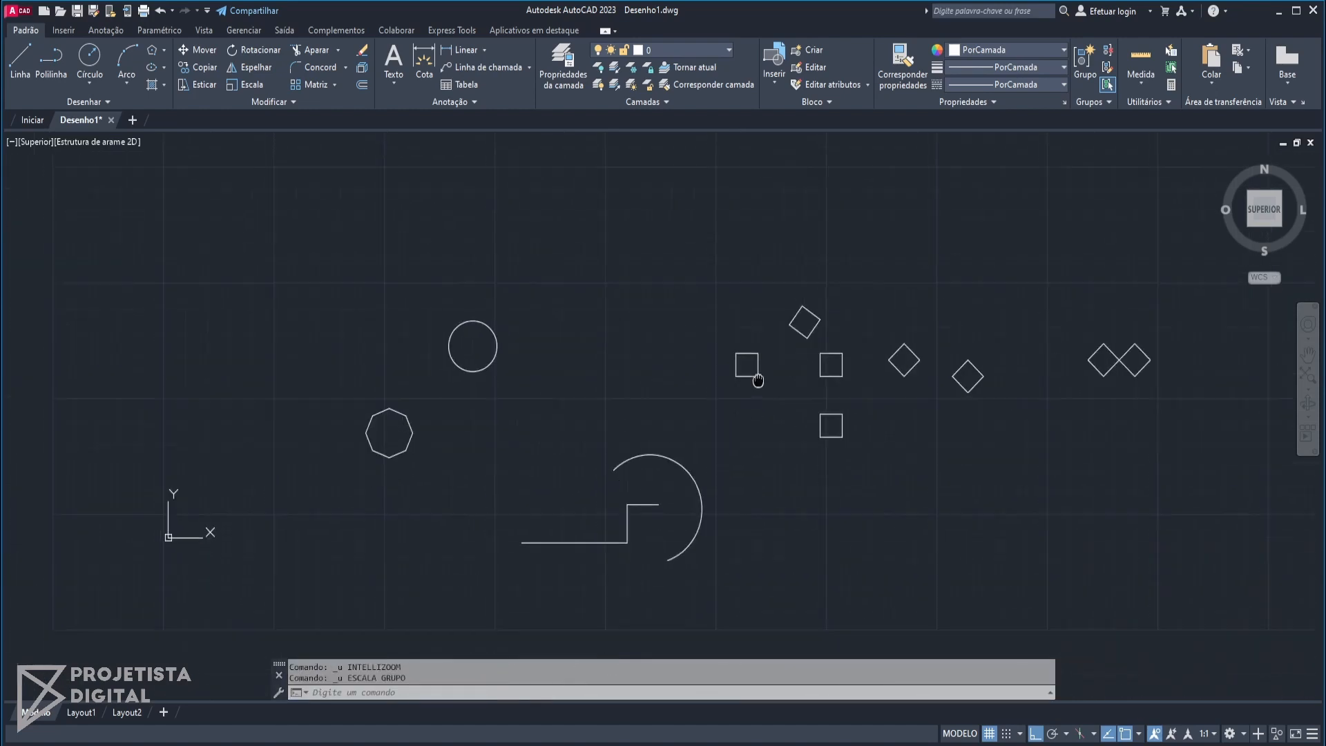
pyautogui.scroll(2, 709, 415)
pyautogui.moveTo(853, 439)
pyautogui.mouseDown(button='middle')
pyautogui.moveTo(823, 403)
pyautogui.moveTo(734, 411)
pyautogui.mouseUp(button='middle')
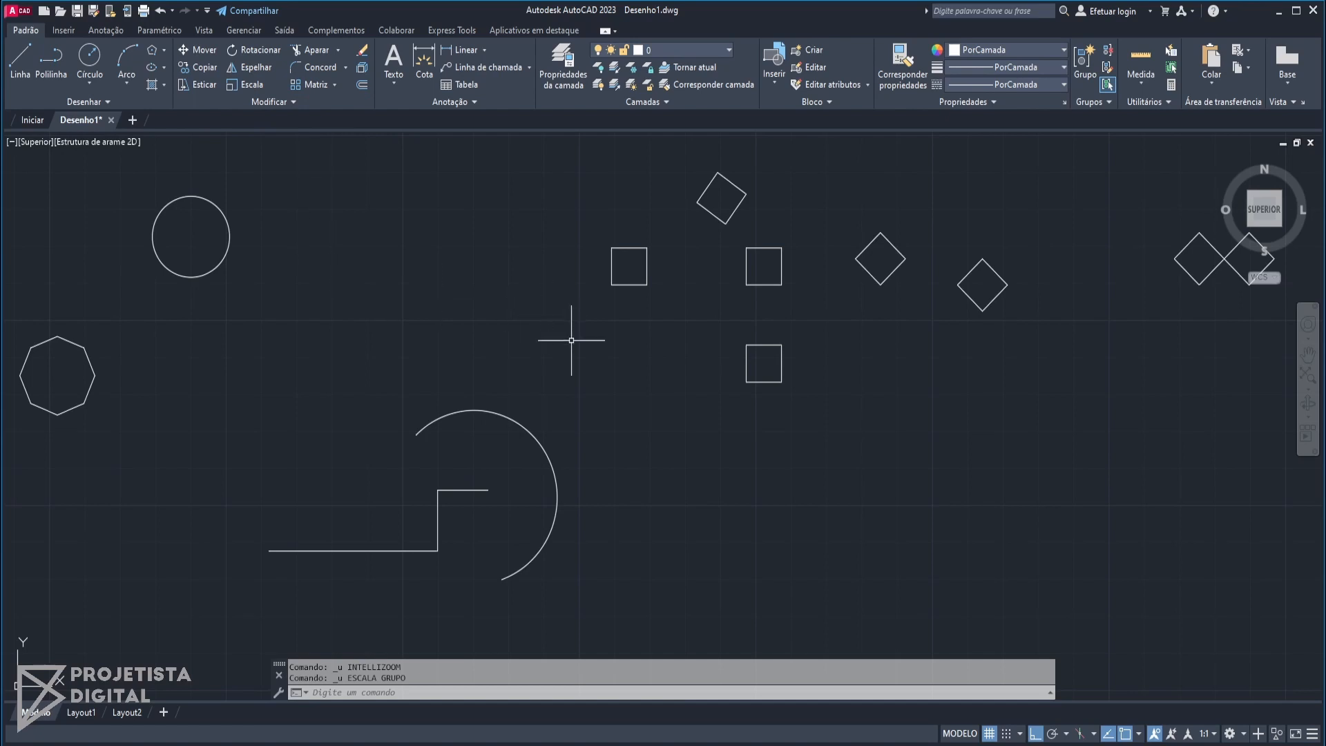
pyautogui.scroll(-4, 571, 340)
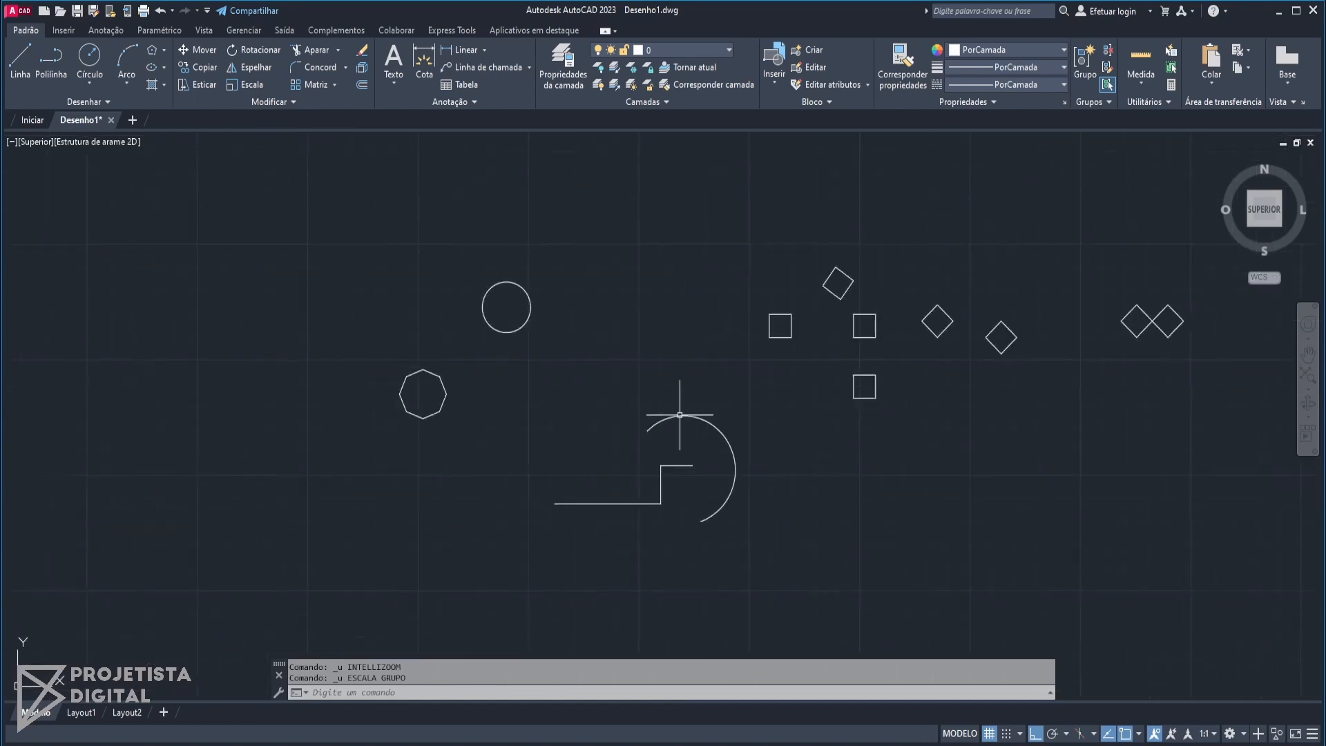
pyautogui.scroll(3, 680, 416)
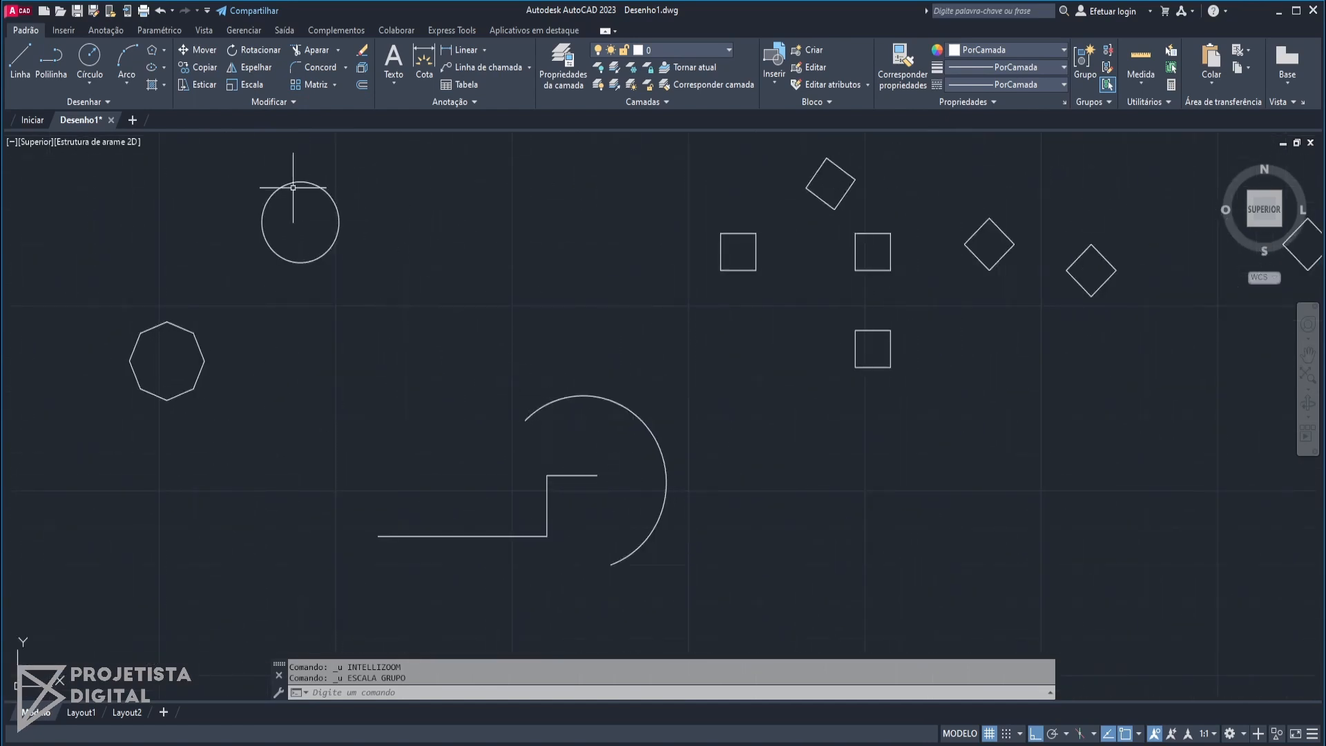
pyautogui.click(194, 88)
pyautogui.click(561, 557)
pyautogui.click(538, 511)
pyautogui.moveTo(636, 465); pyautogui.dragTo(696, 423, button='middle')
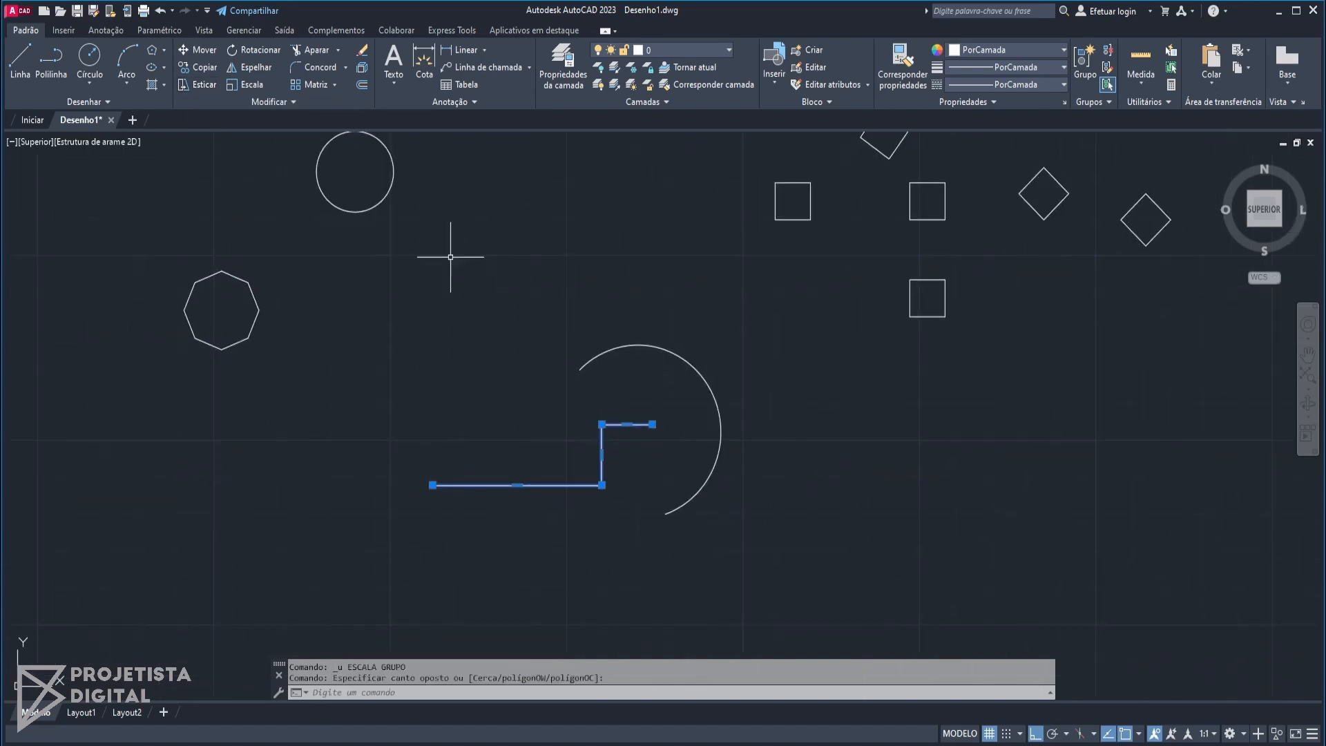
pyautogui.moveTo(450, 258); pyautogui.dragTo(543, 326, button='middle')
pyautogui.press('Escape')
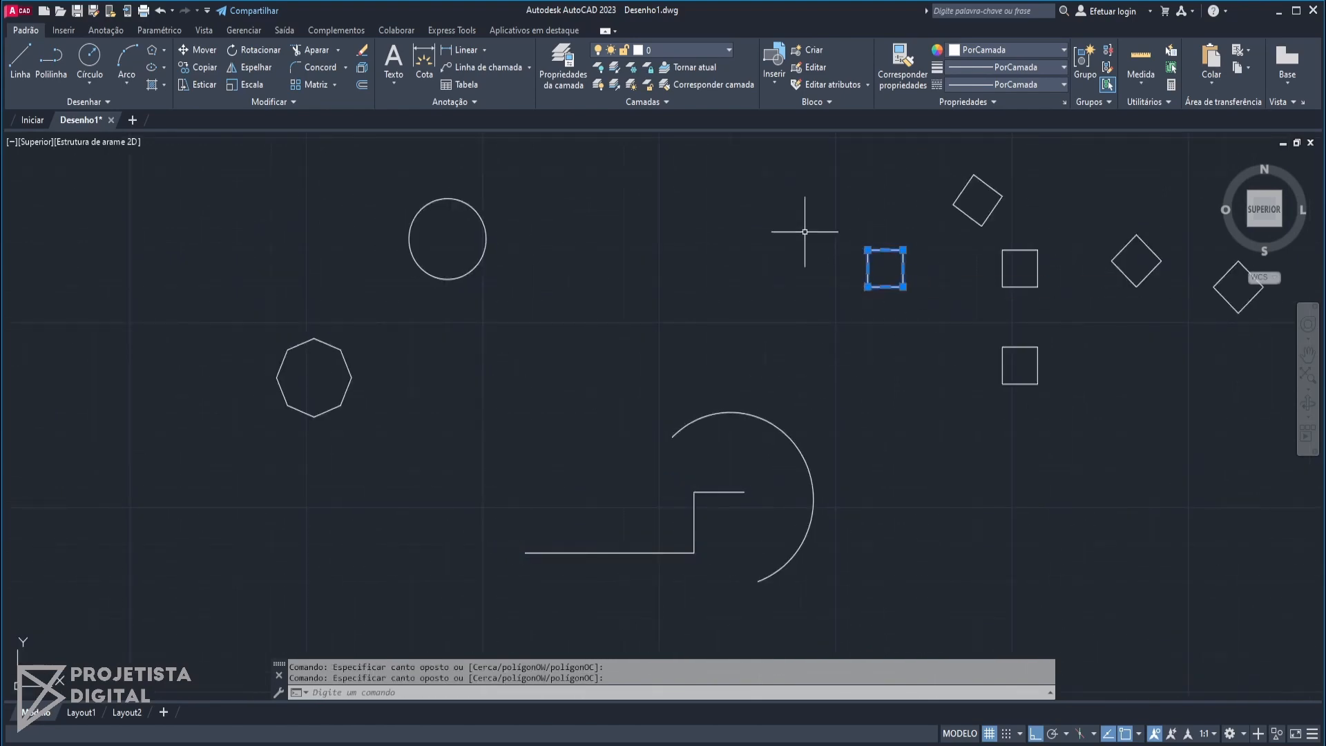
pyautogui.click(785, 415)
pyautogui.click(595, 403)
pyautogui.press('Escape')
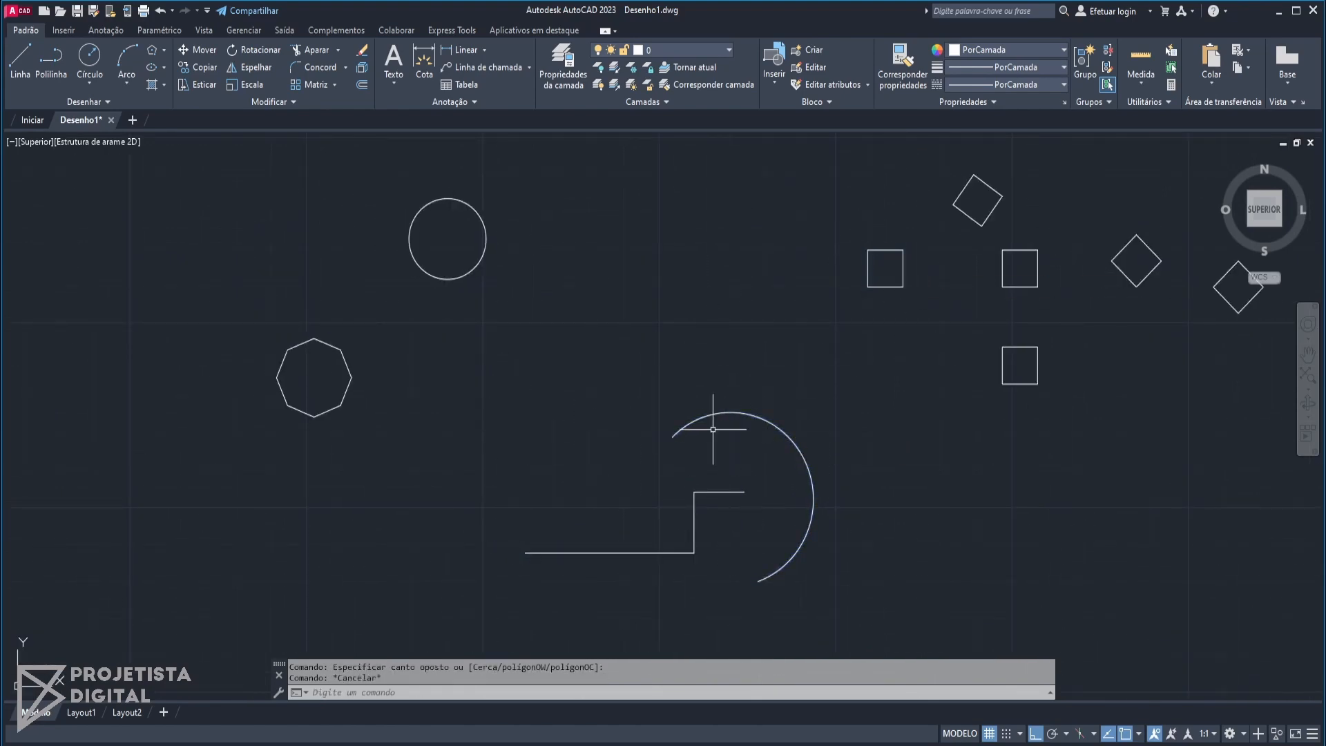
# - Try to stretch the large open arc outward by its upper-left endpoint grip
pyautogui.click(746, 361)
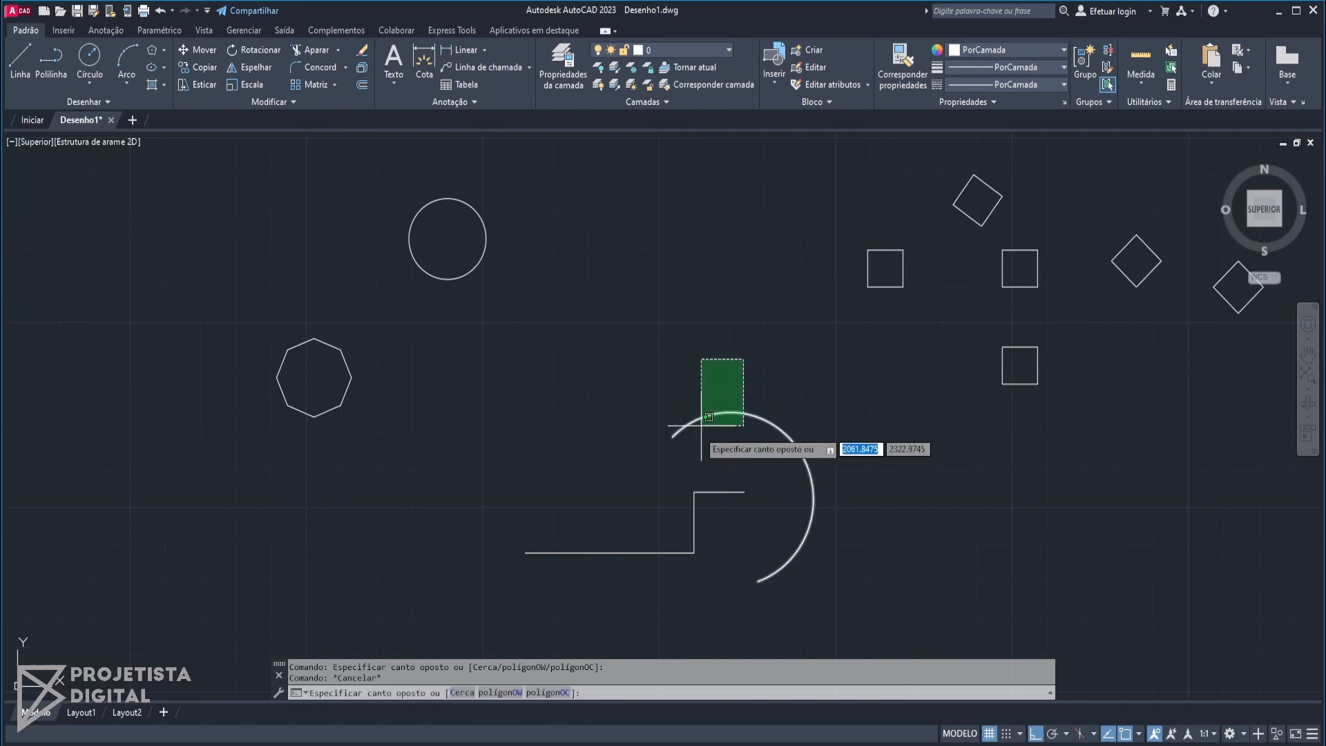
pyautogui.click(691, 436)
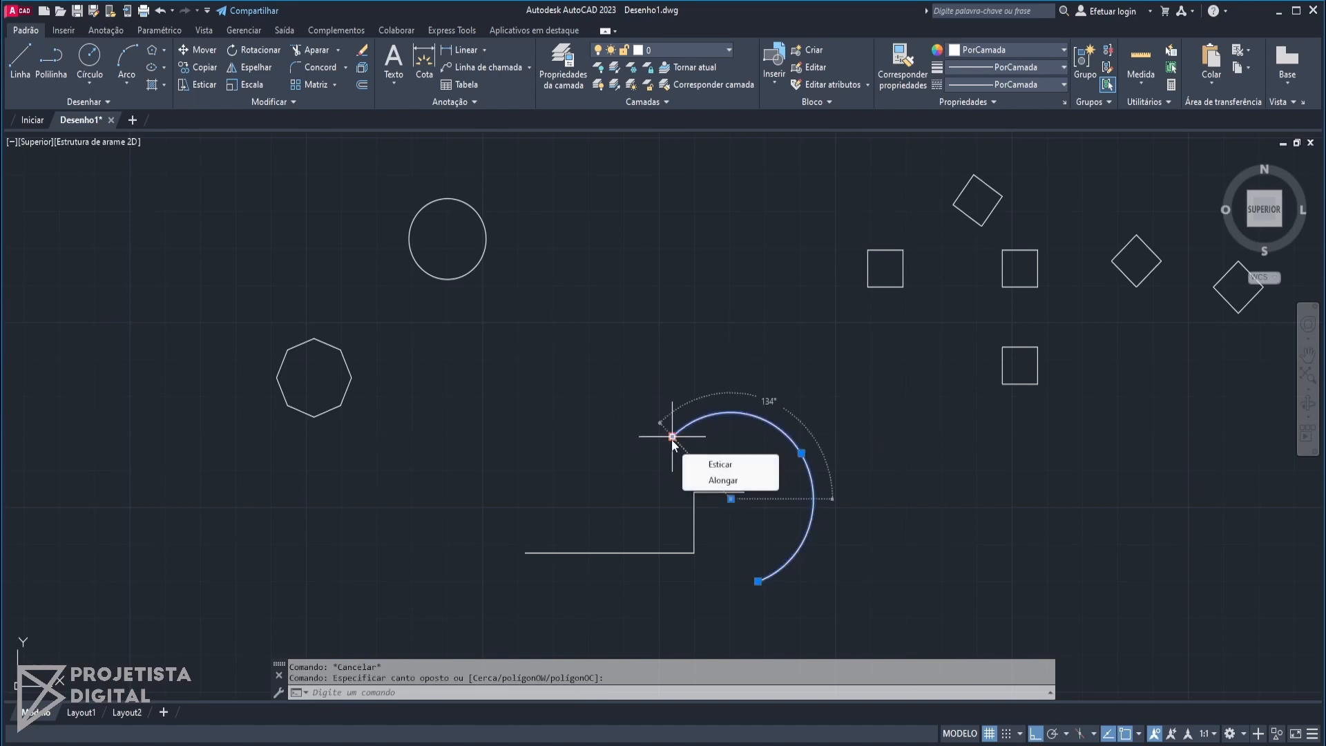
pyautogui.click(672, 436)
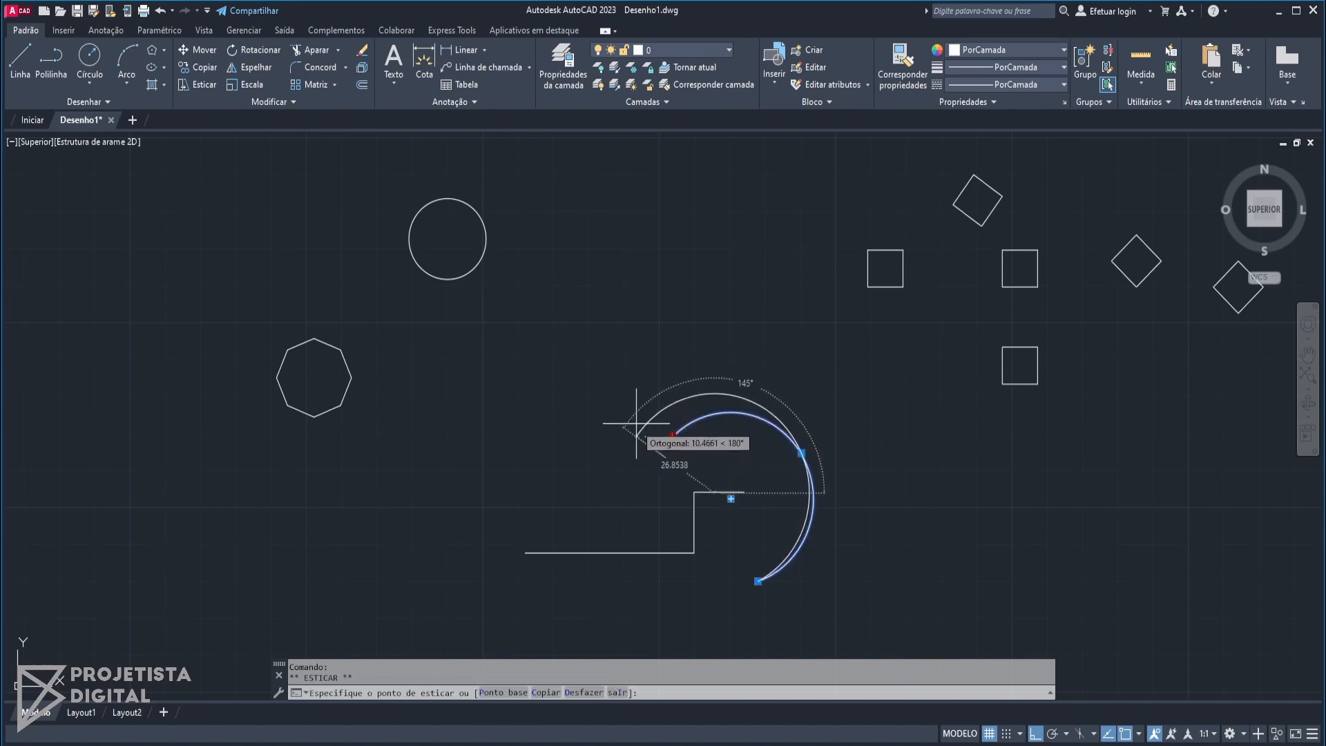
pyautogui.press('Escape')
pyautogui.press('Escape')
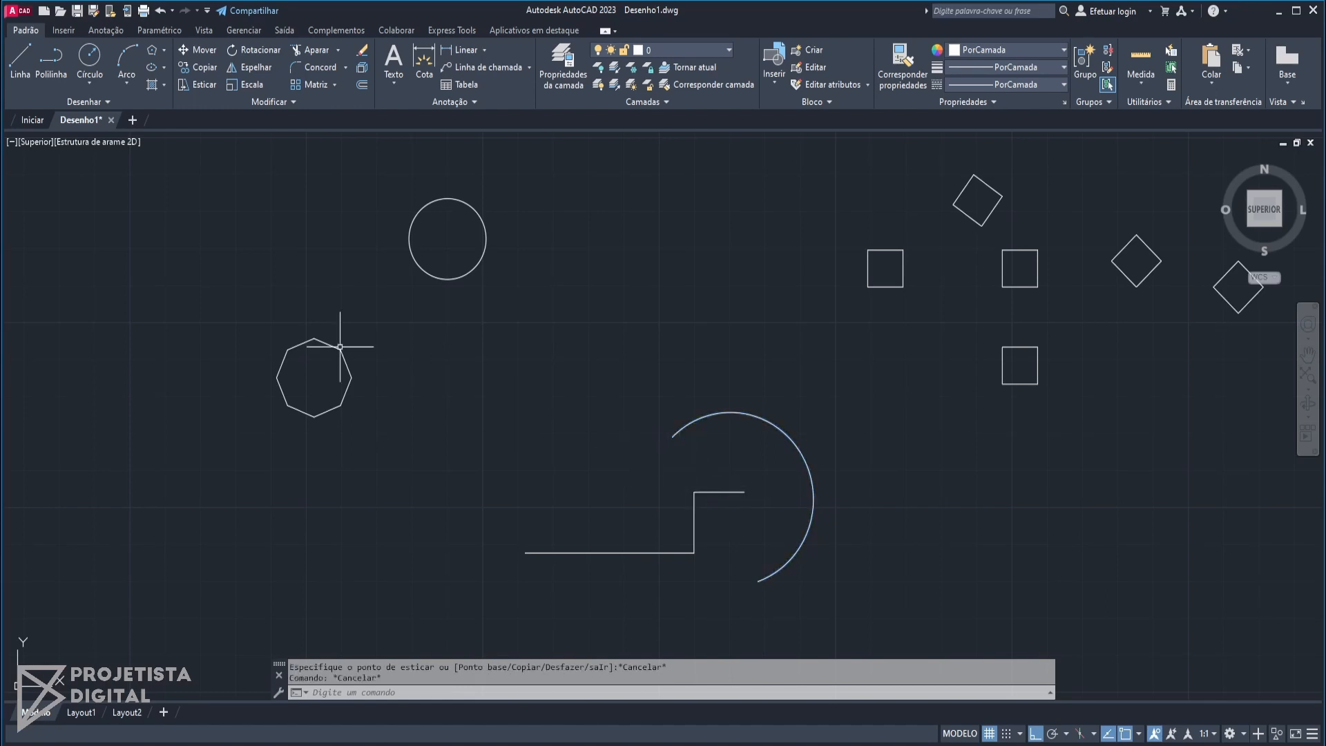
# - Examine the grip options at the midpoint of the stepped polyline's vertical segment
pyautogui.moveTo(601, 453); pyautogui.dragTo(563, 372, button='middle')
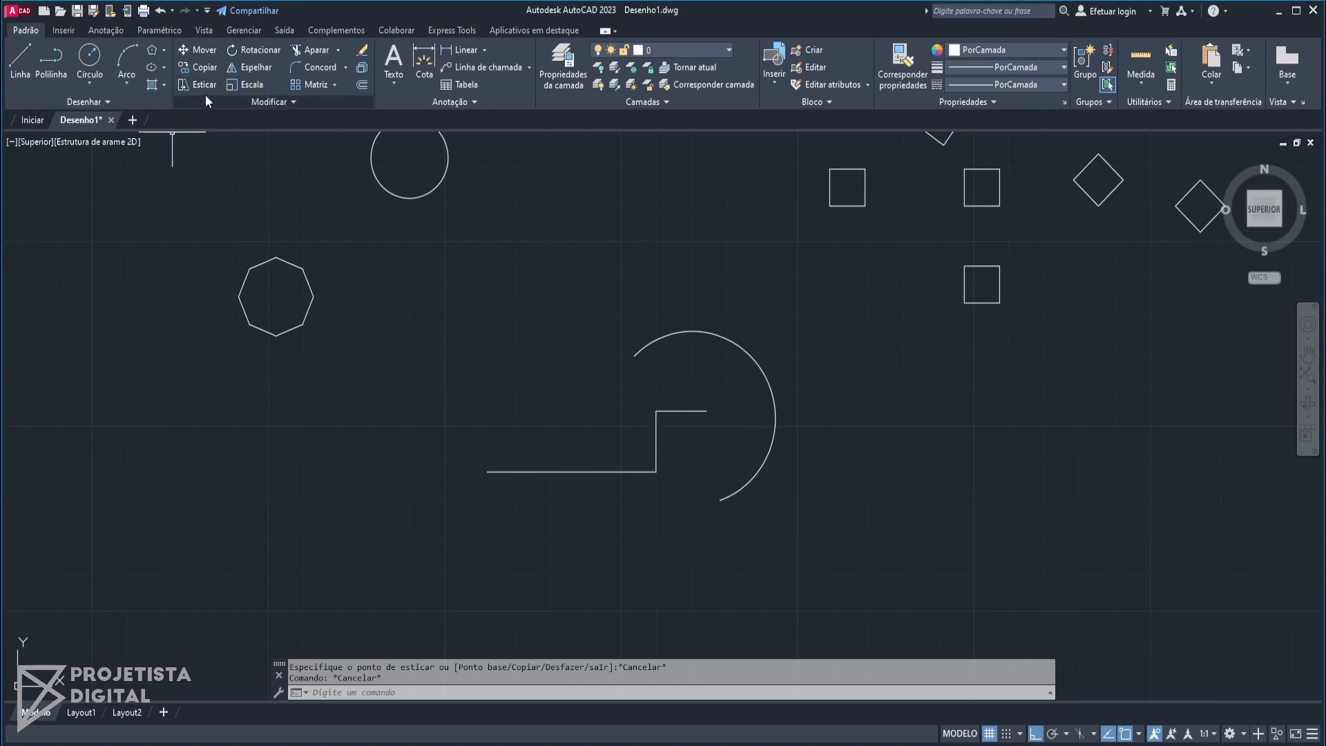
pyautogui.click(701, 466)
pyautogui.click(628, 427)
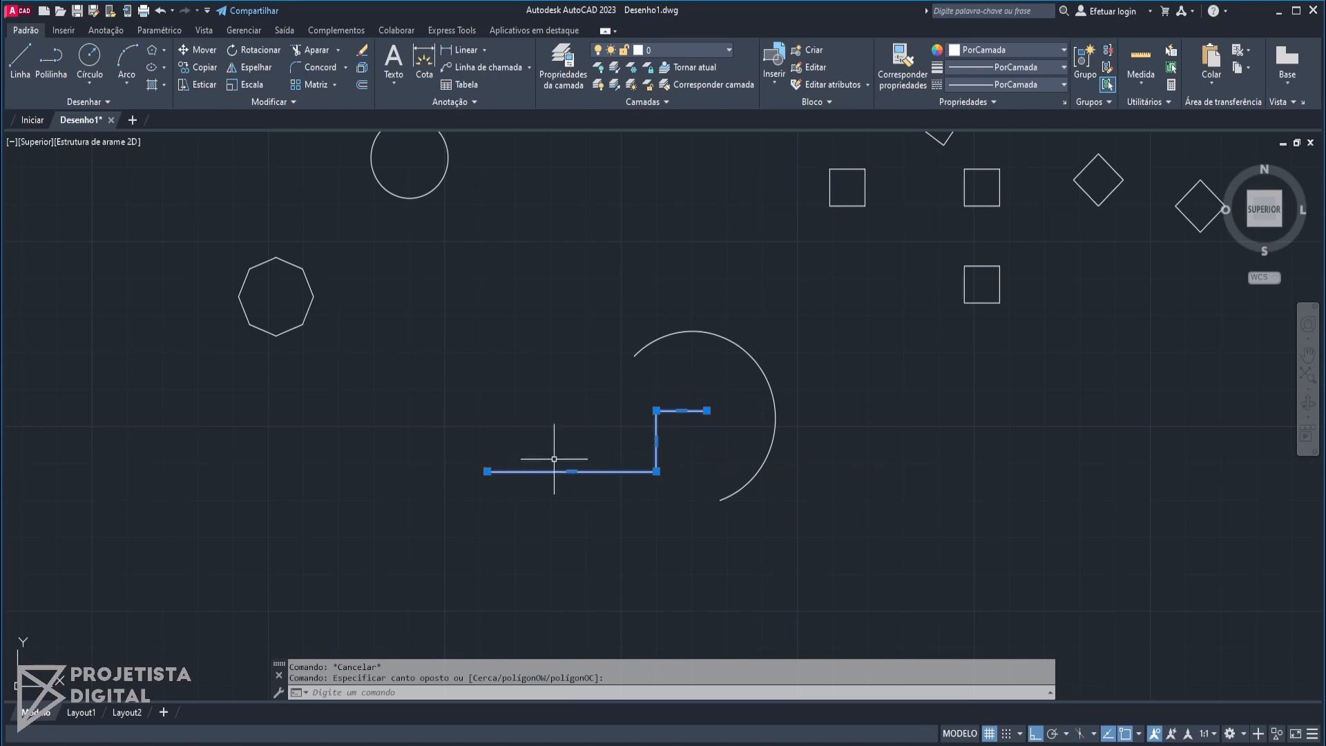
pyautogui.scroll(2, 527, 462)
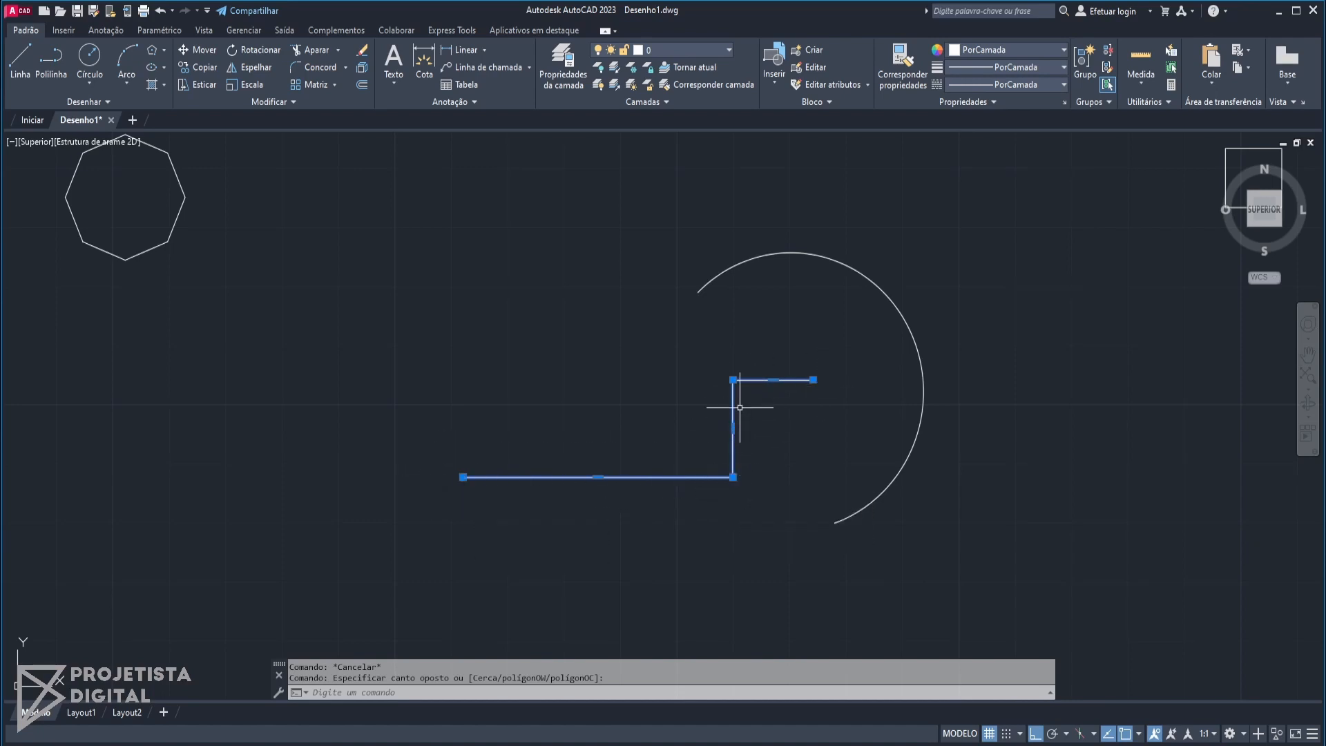
pyautogui.scroll(2, 736, 418)
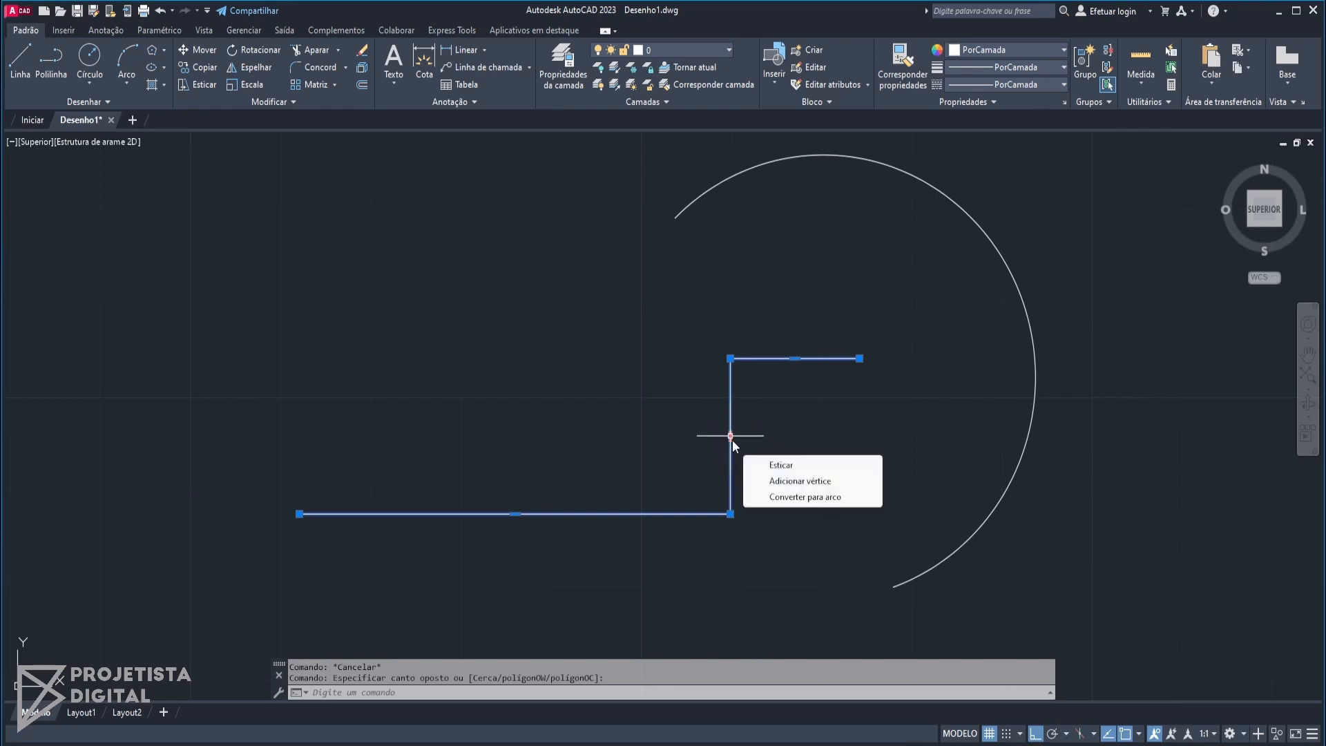
pyautogui.press('Escape')
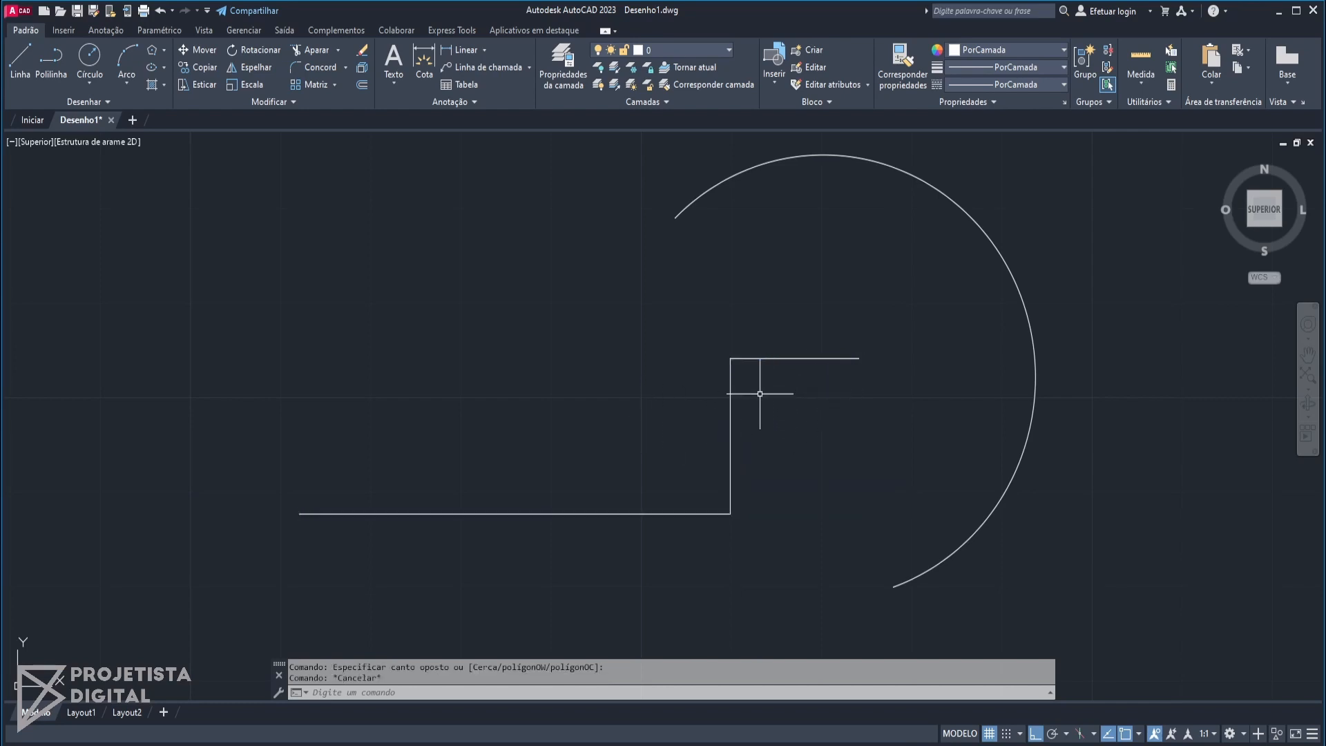
# - Use Stretch on the entire stepped polyline to shift it horizontally to the left, clear of the arc
pyautogui.moveTo(773, 453); pyautogui.dragTo(715, 460, button='middle')
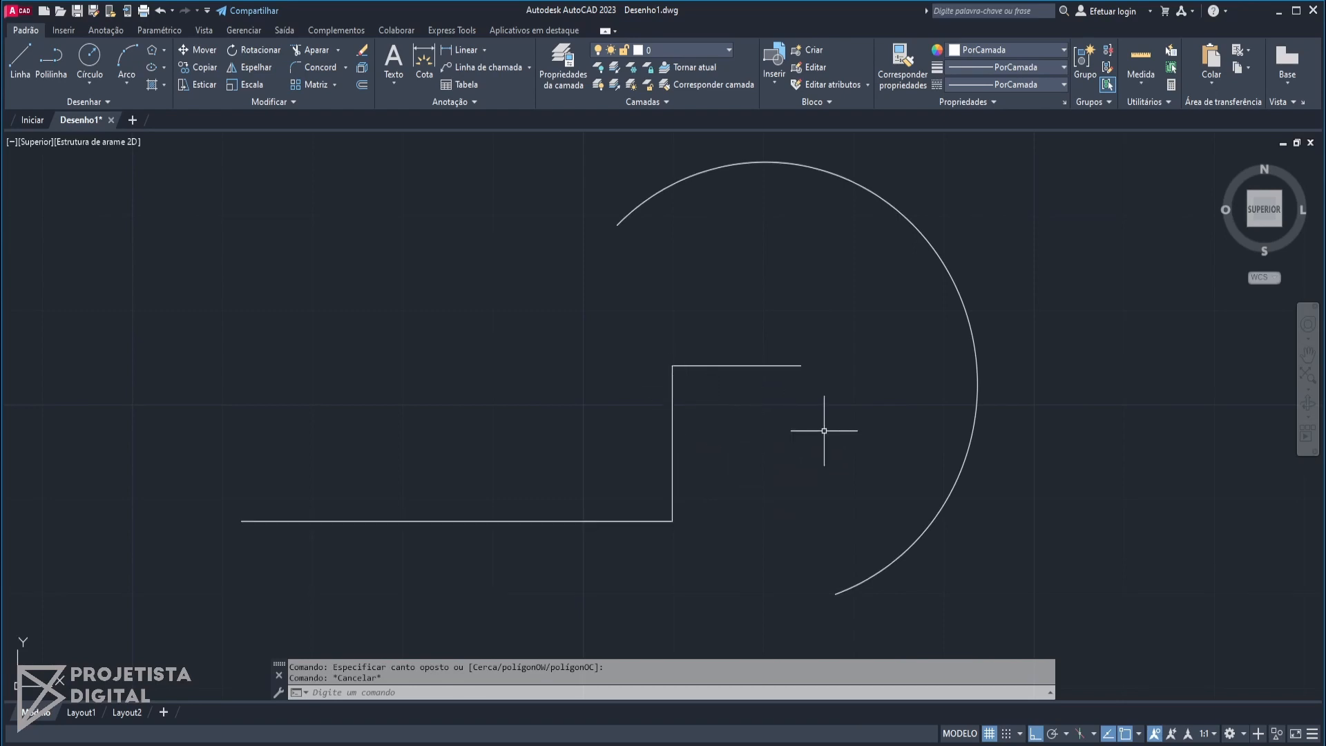
pyautogui.click(836, 542)
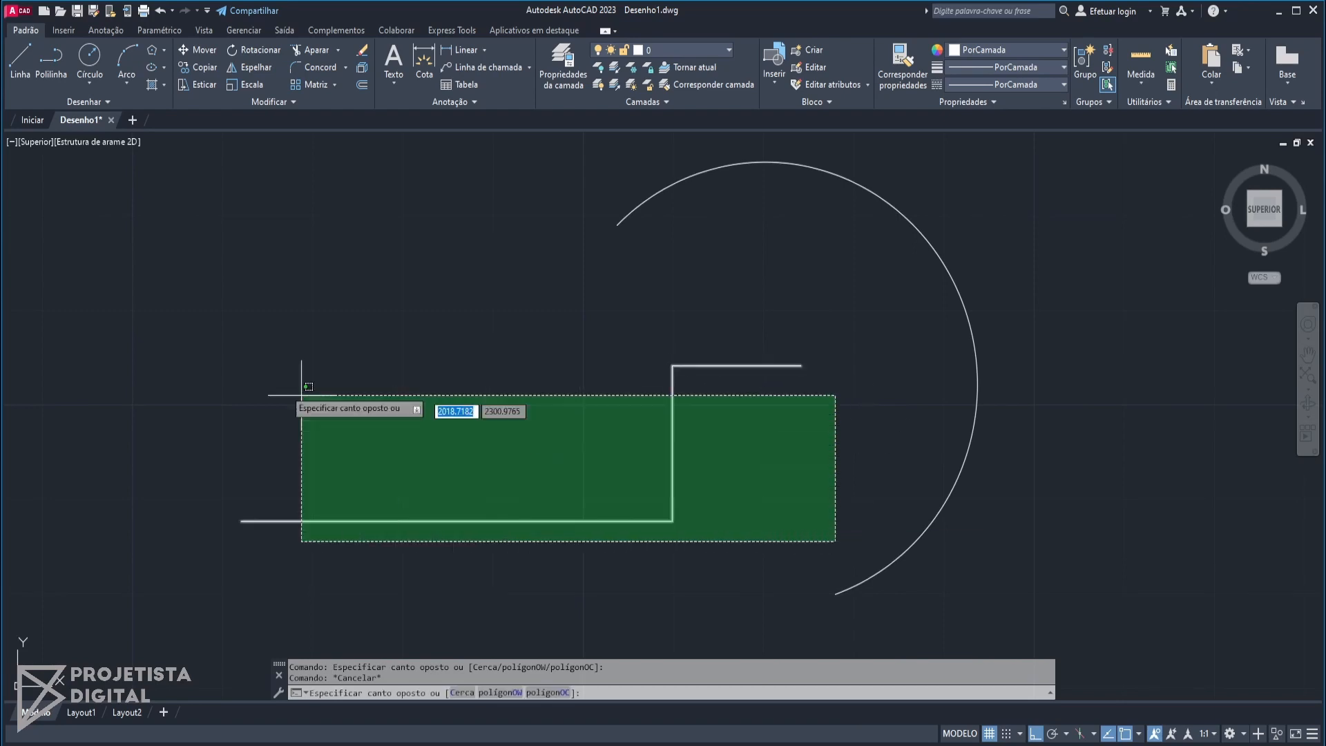
pyautogui.click(128, 326)
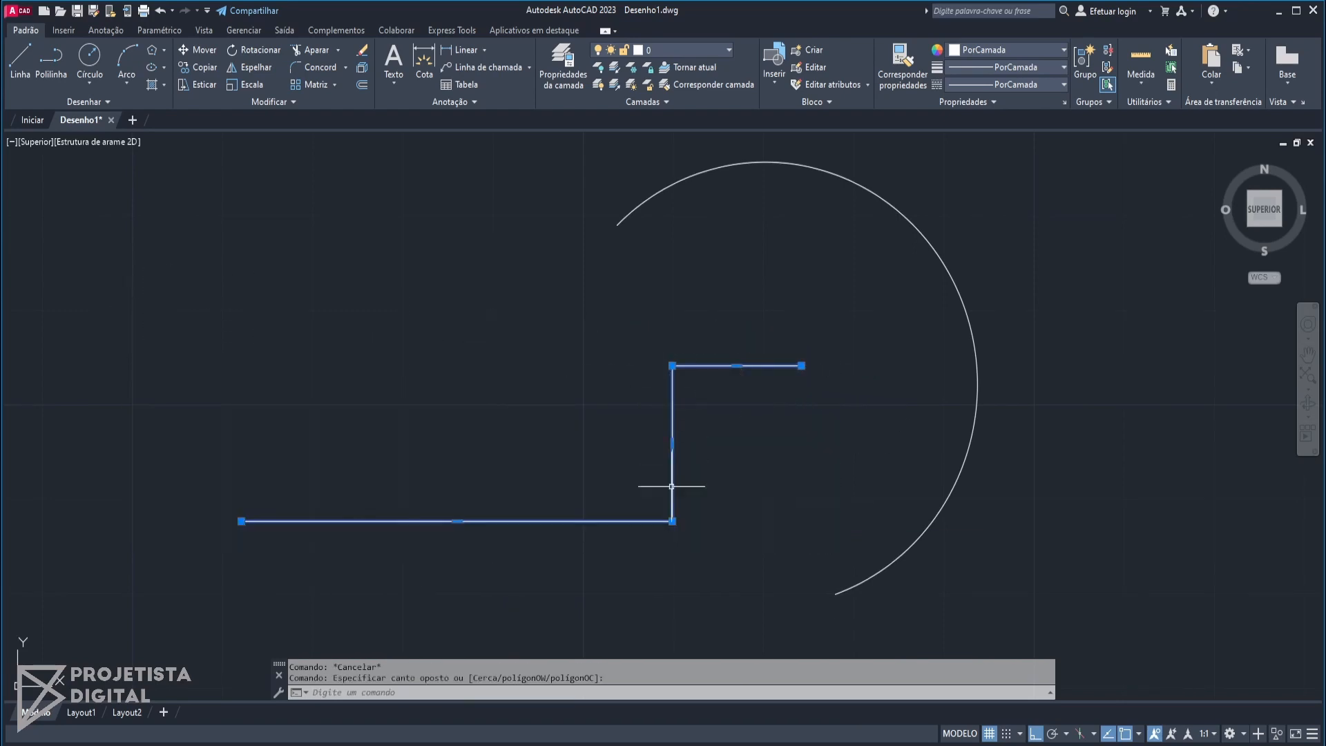
pyautogui.click(196, 86)
pyautogui.click(483, 439)
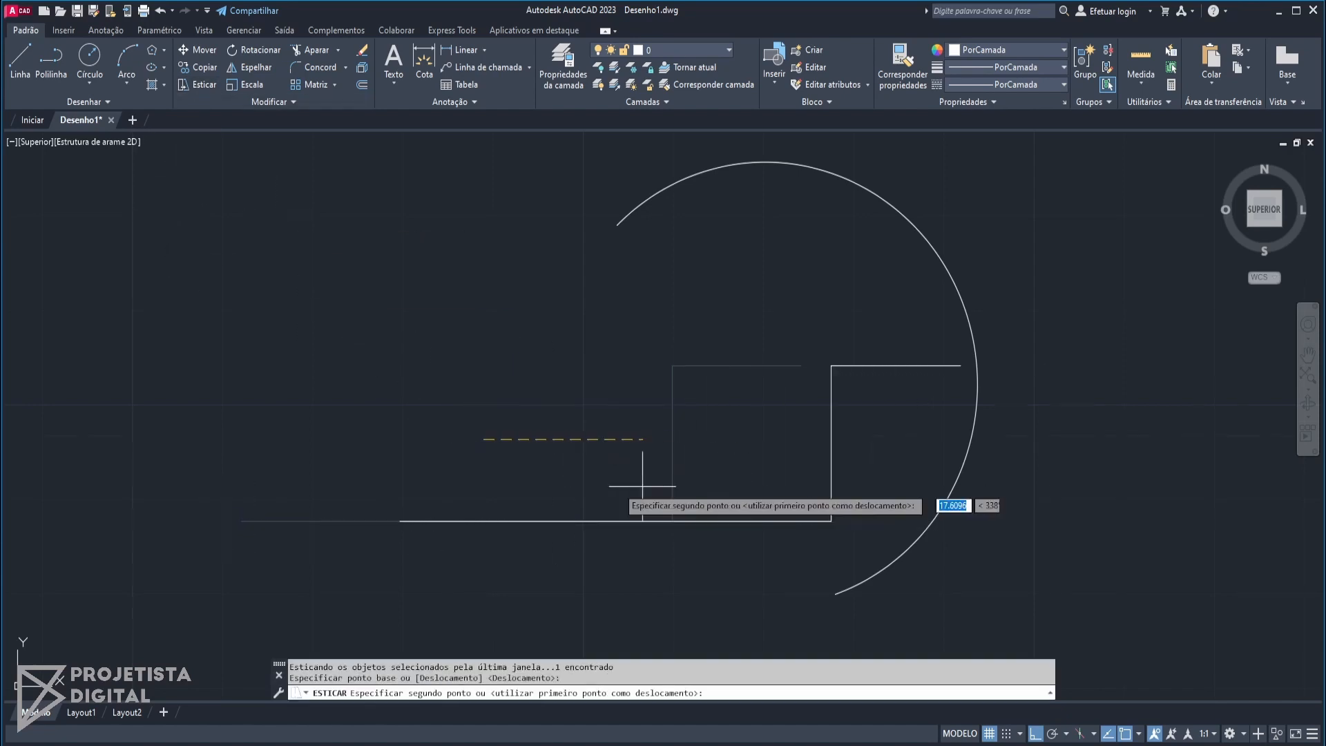
pyautogui.scroll(-2, 677, 456)
pyautogui.click(443, 437)
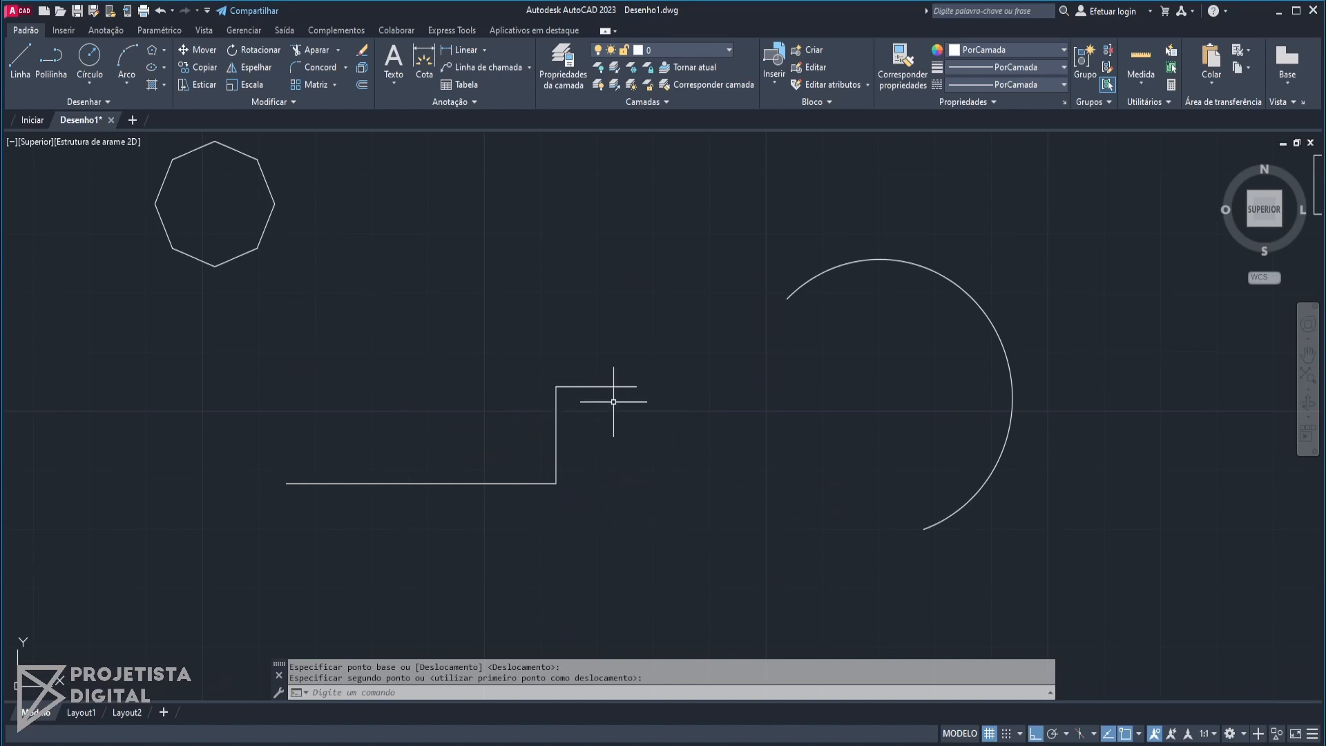
pyautogui.scroll(2, 613, 402)
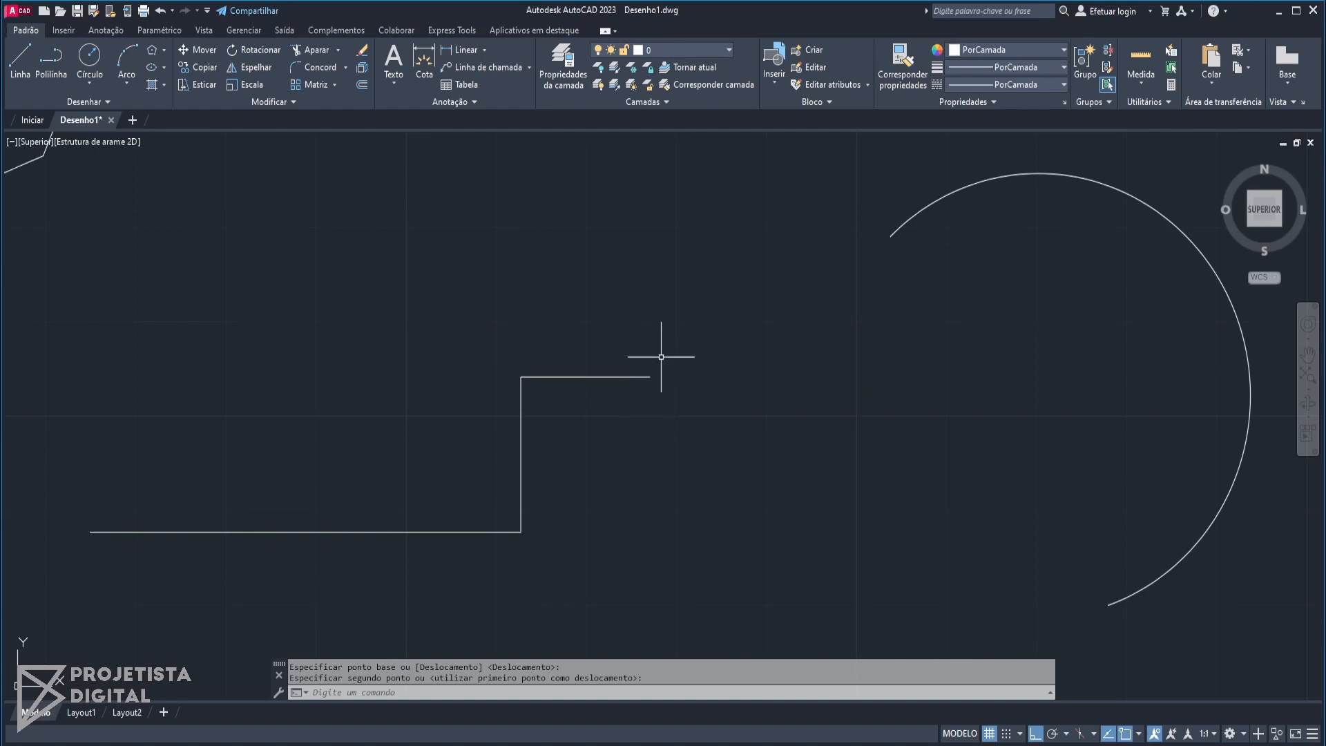
pyautogui.click(639, 344)
pyautogui.click(639, 336)
pyautogui.click(665, 392)
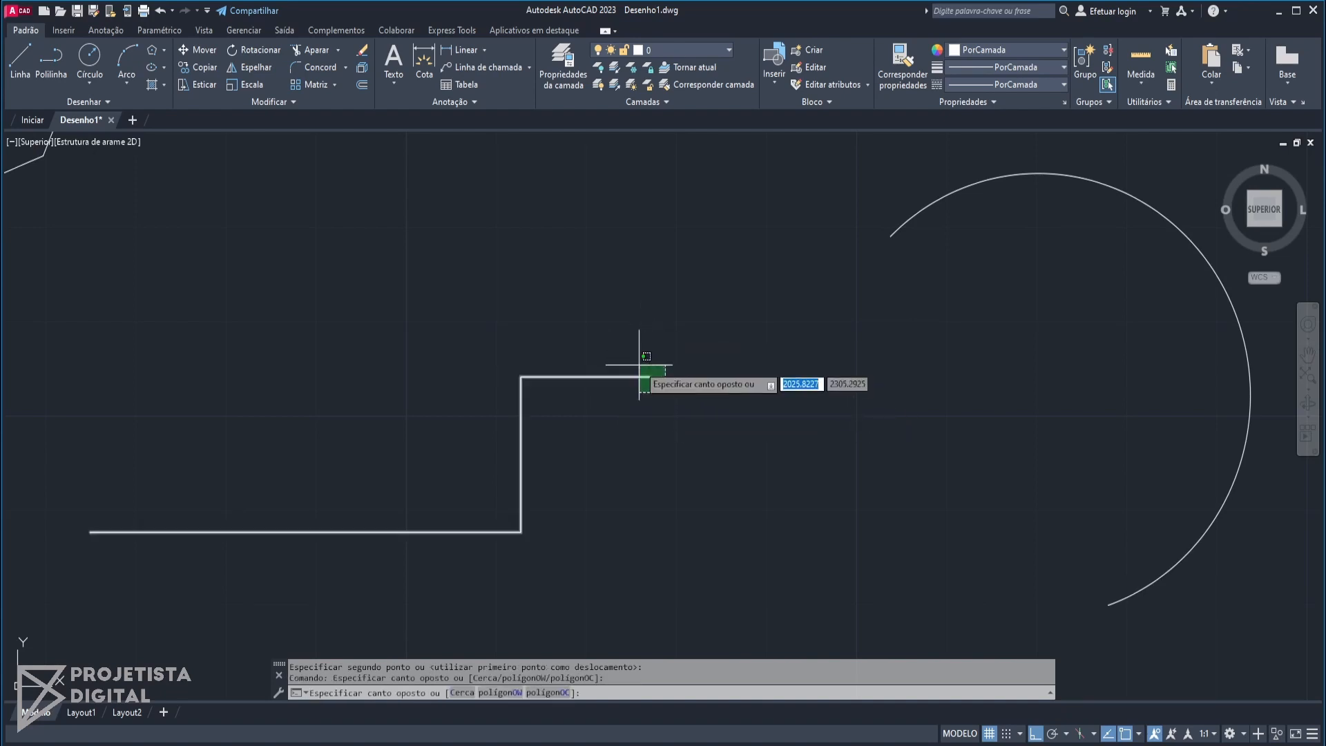
pyautogui.click(640, 365)
pyautogui.press('Escape')
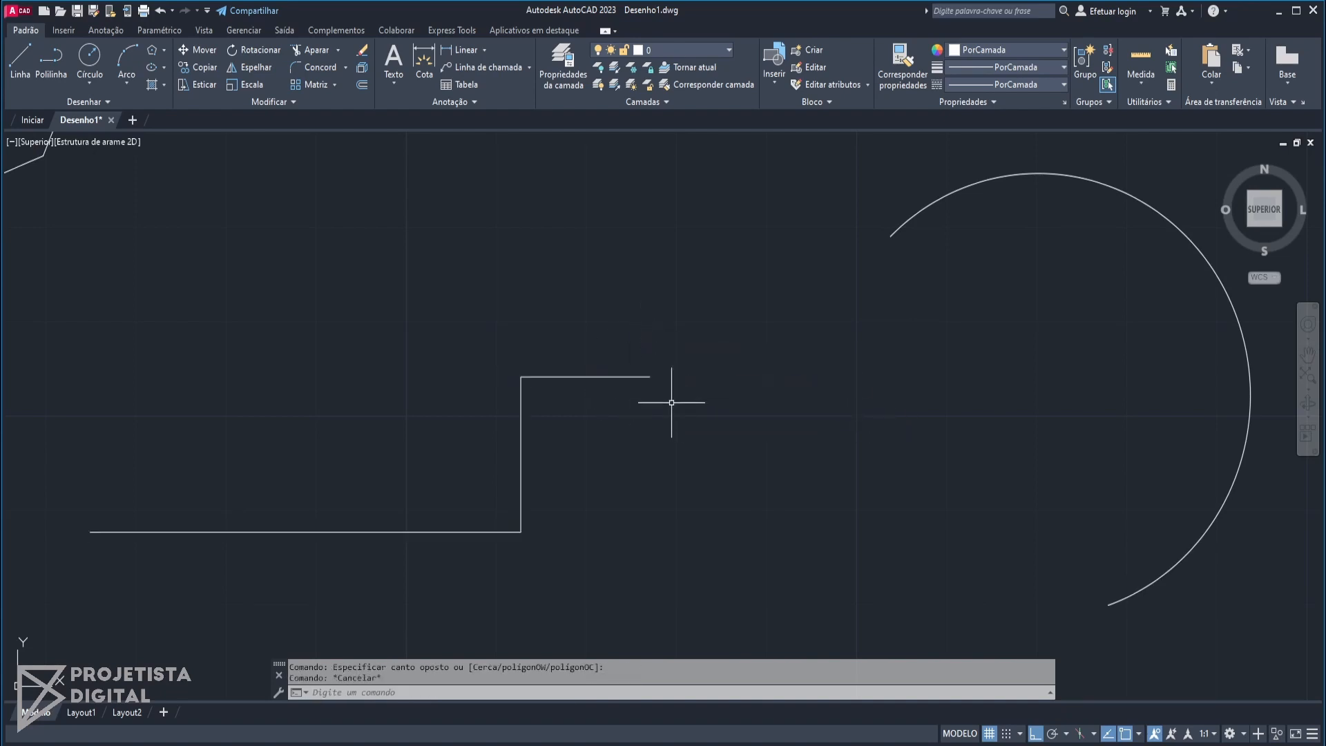
# - Try to stretch the free end of the stepped polyline's upper segment, turning Ortho mode off
pyautogui.click(694, 419)
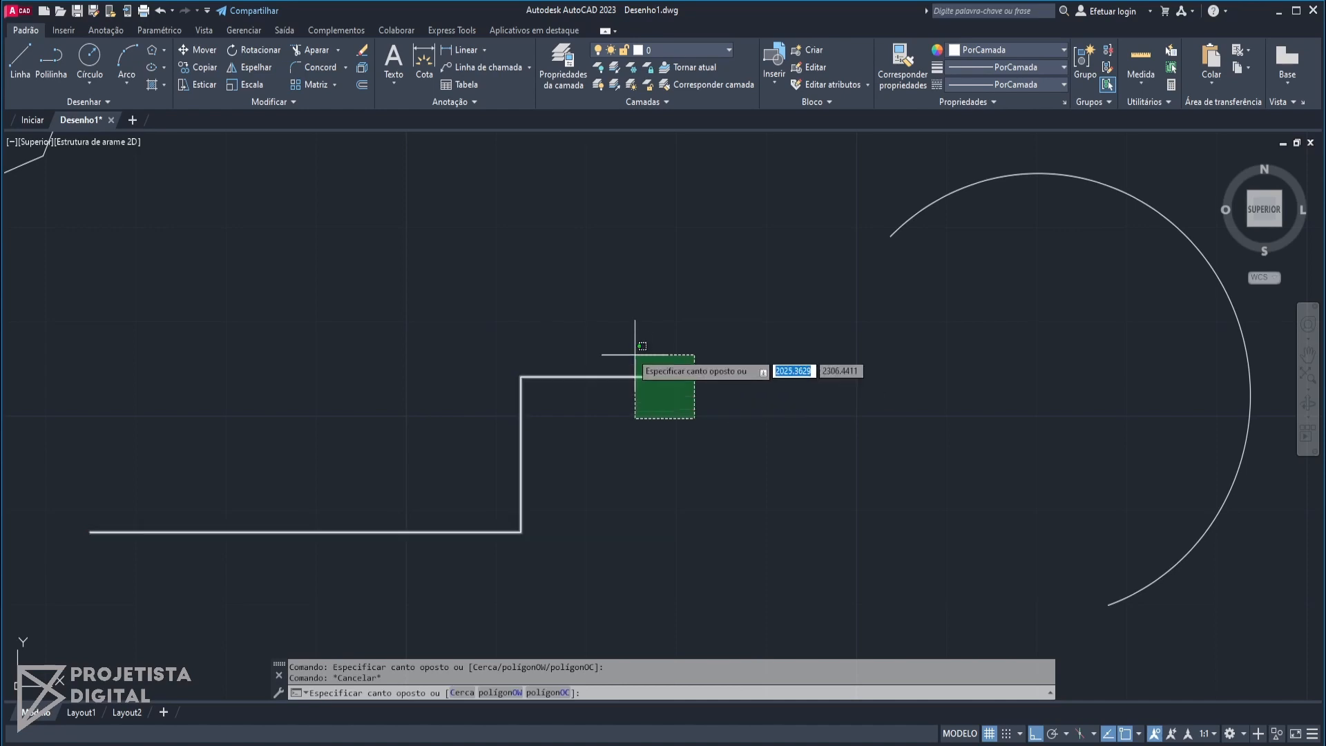
pyautogui.click(612, 329)
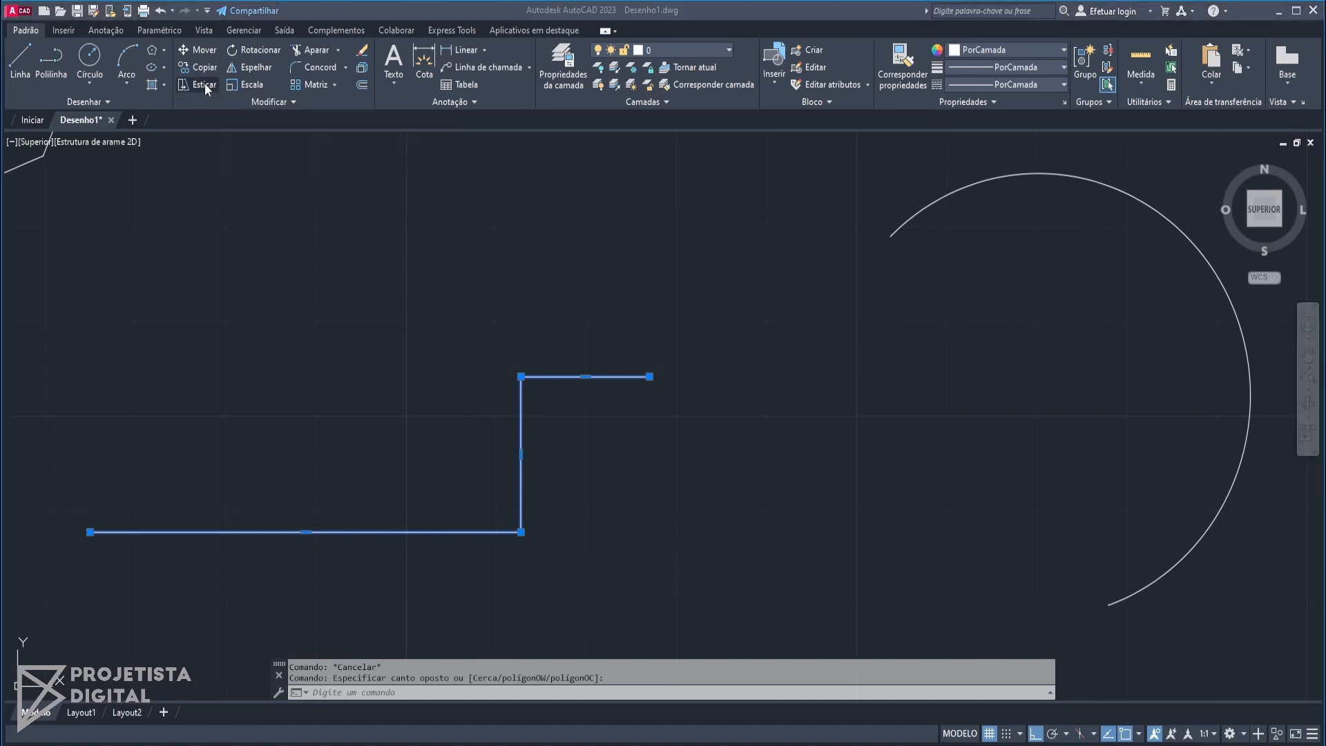
pyautogui.click(674, 393)
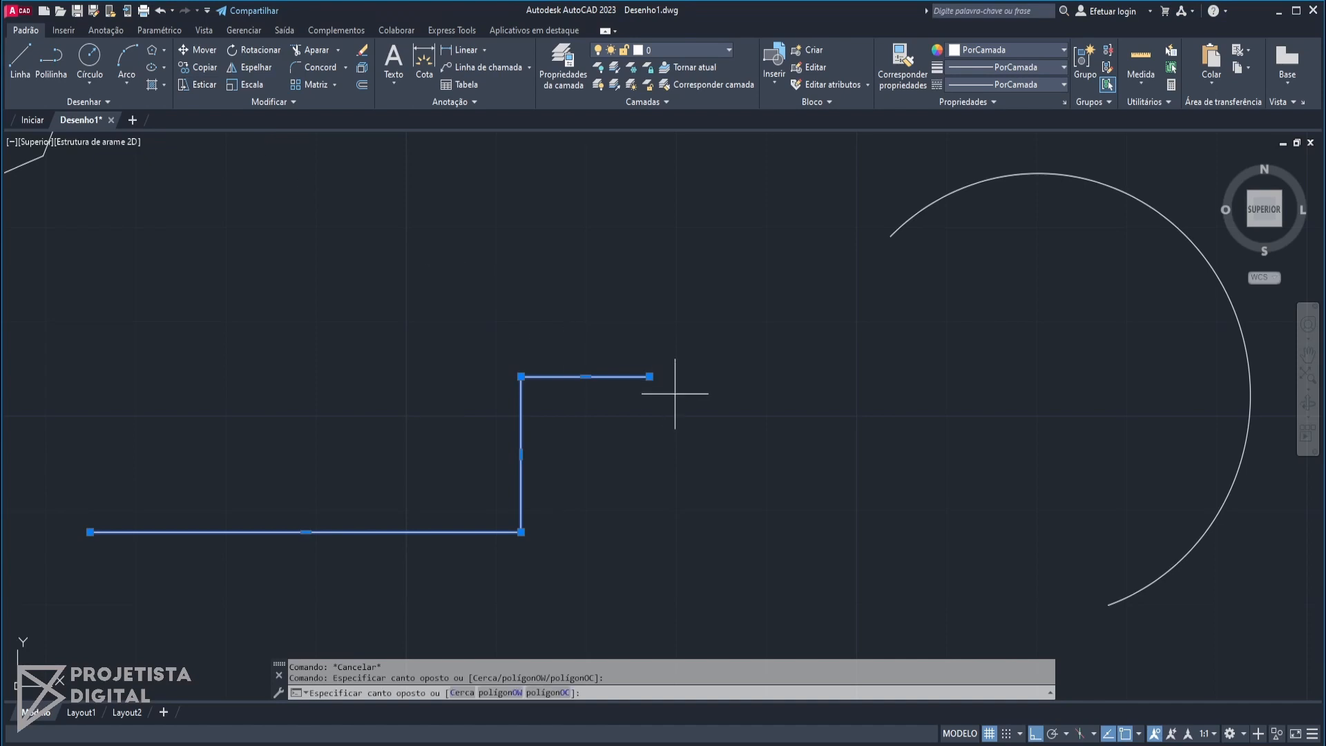
pyautogui.click(694, 400)
pyautogui.click(204, 85)
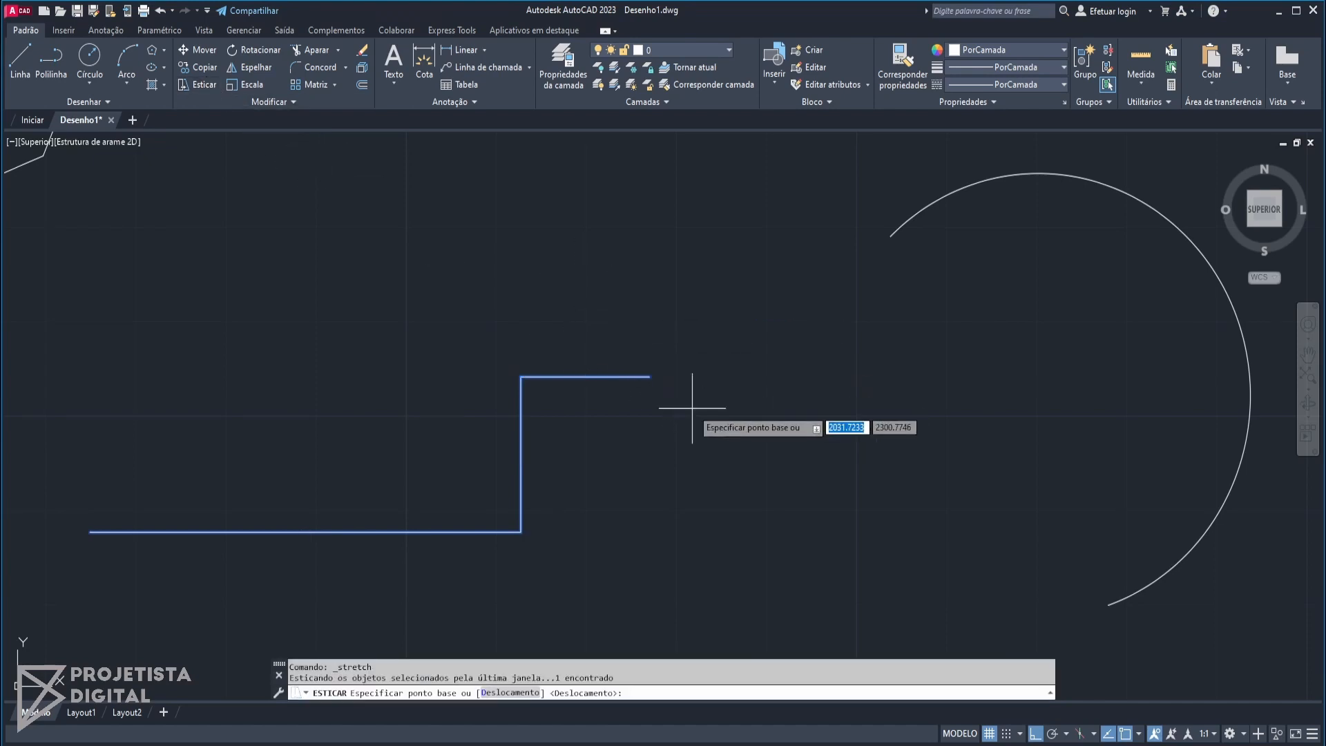
pyautogui.click(691, 408)
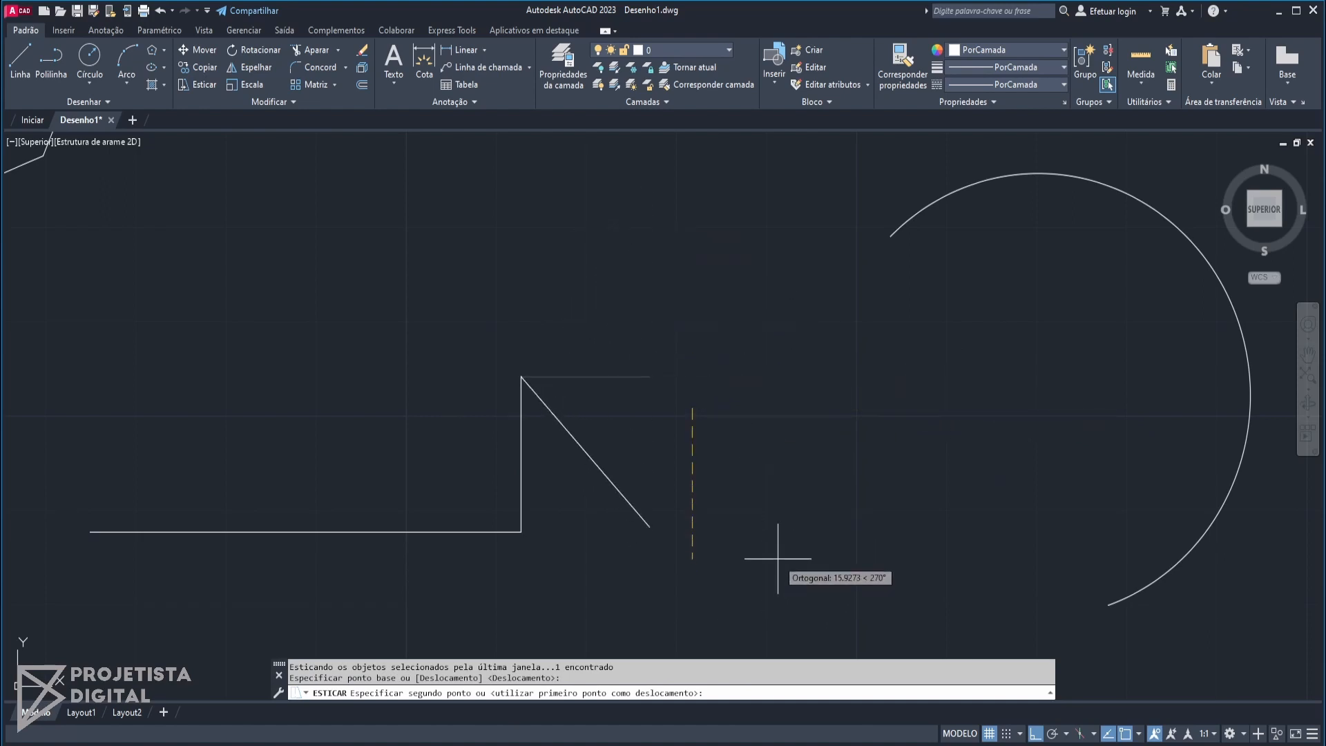
pyautogui.press('F8')
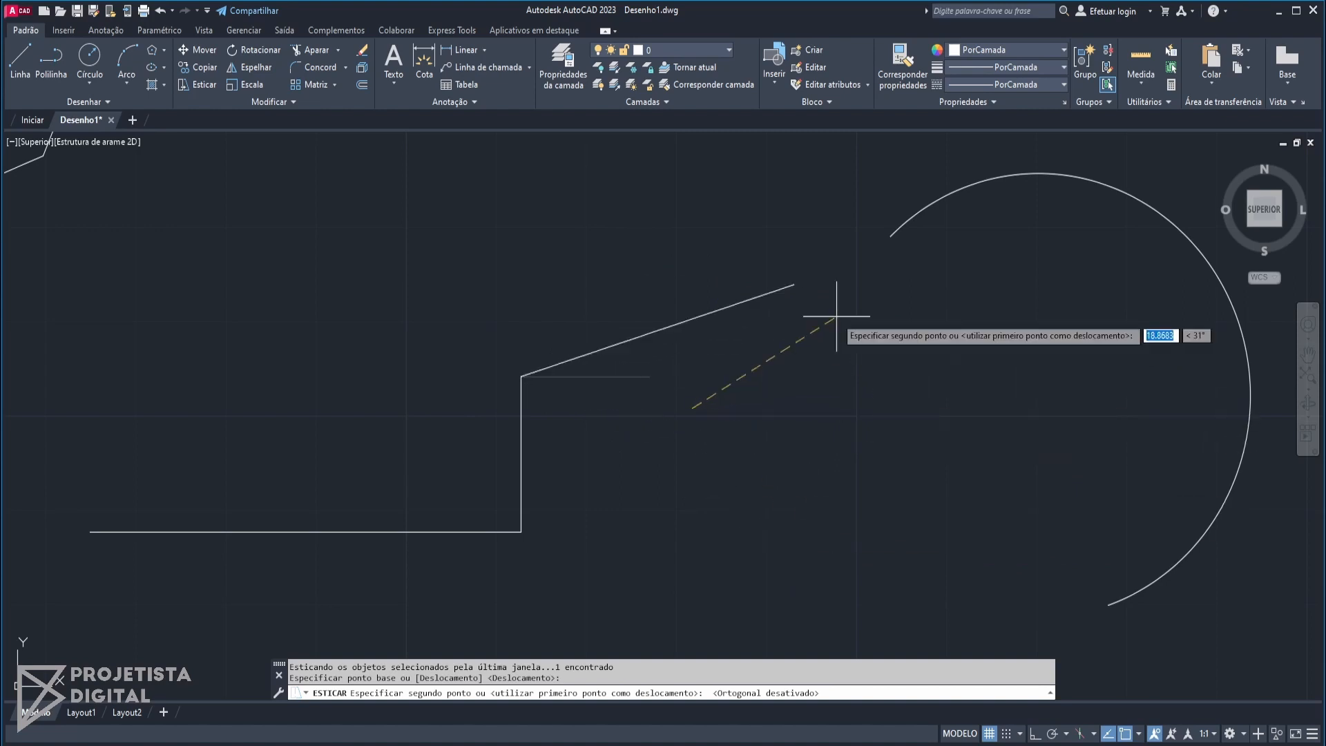
pyautogui.press('Escape')
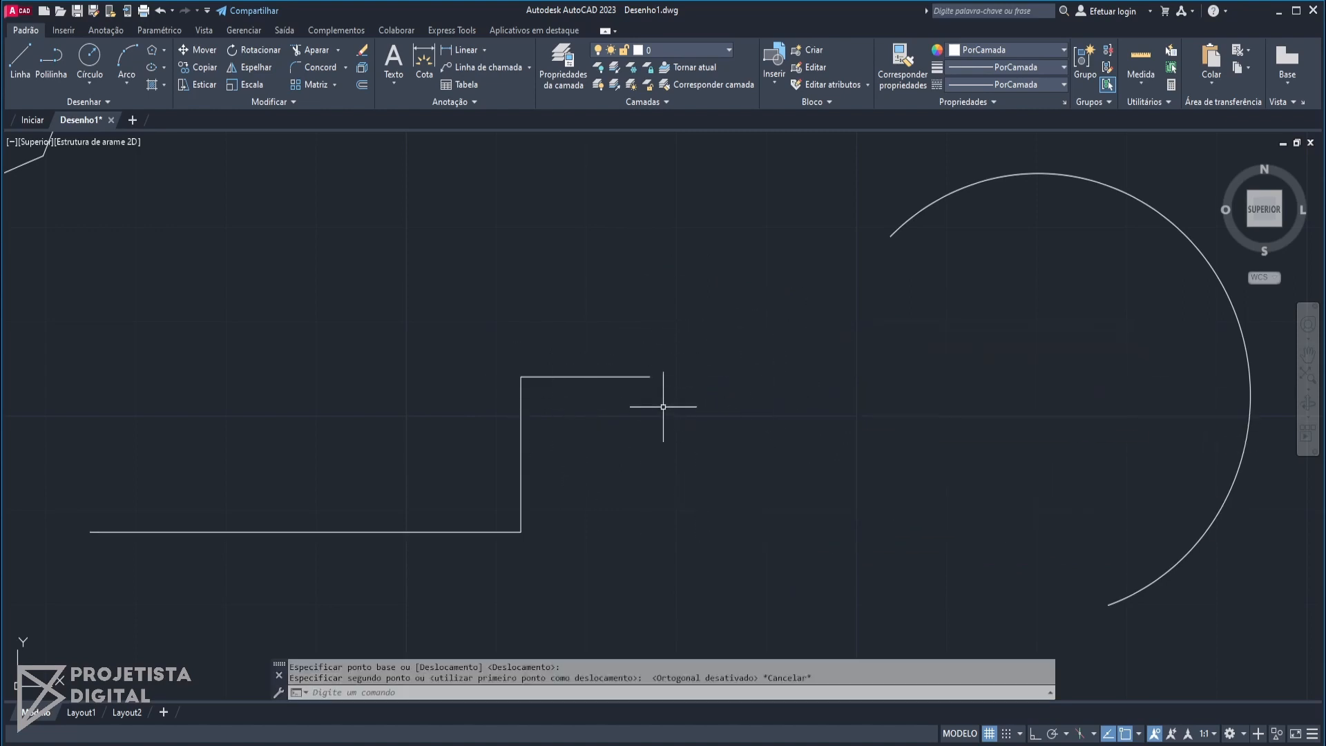
pyautogui.click(612, 377)
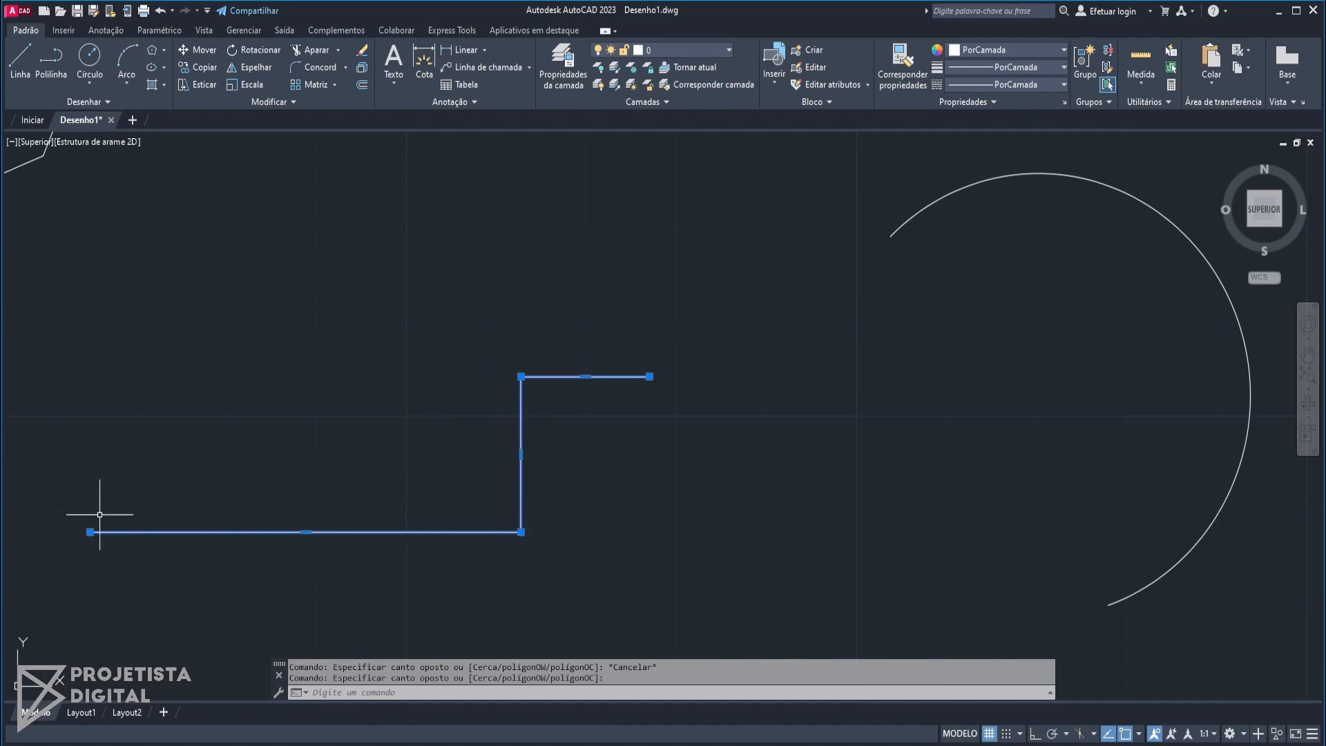
pyautogui.press('Escape')
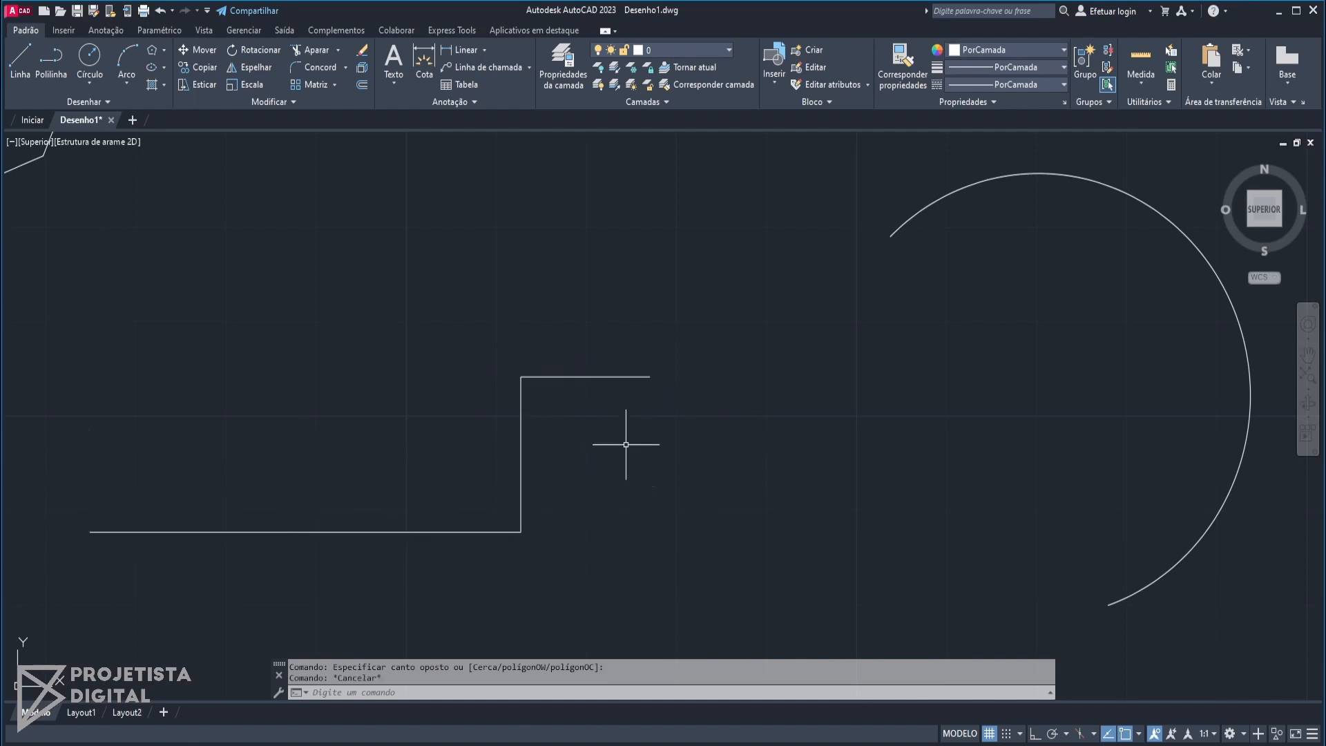
pyautogui.click(698, 410)
pyautogui.click(620, 365)
pyautogui.press('Escape')
# - Stretch the polyline's upper horizontal segment up and to the right, slanting the vertical segment below it
pyautogui.click(757, 424)
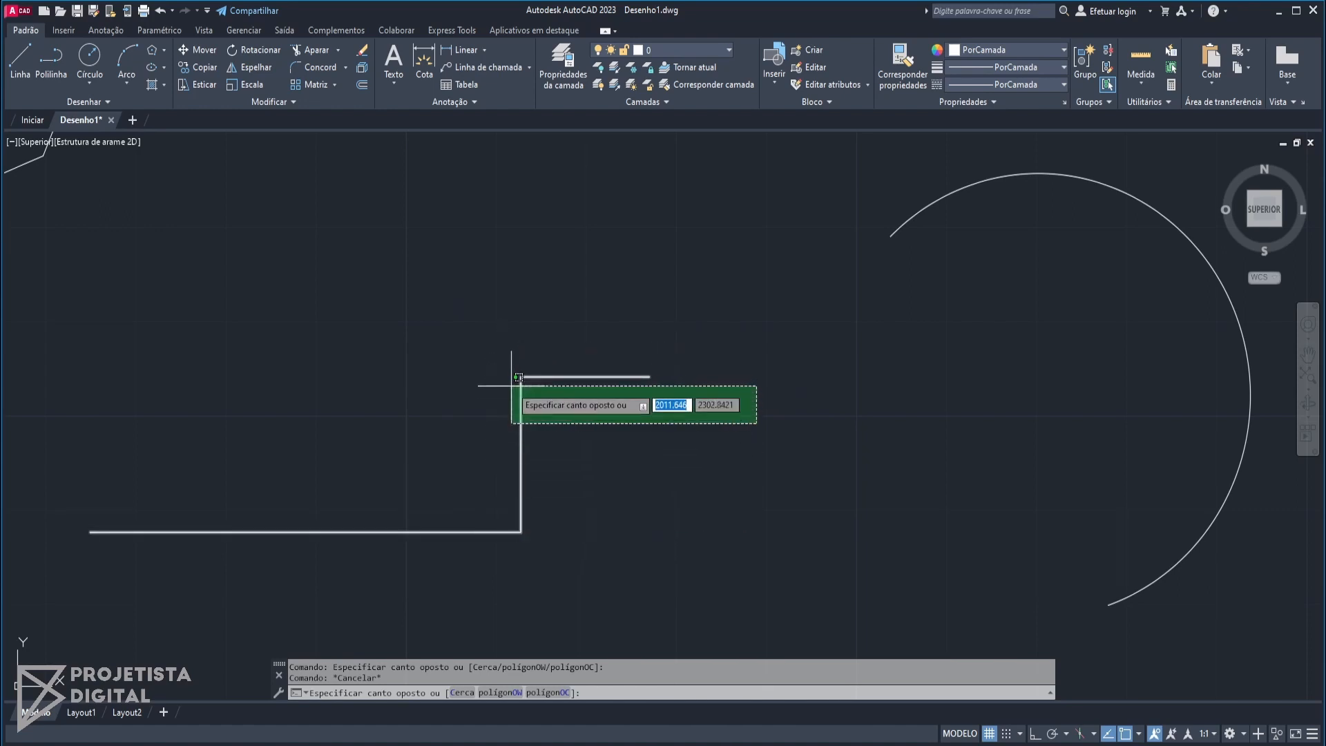
pyautogui.click(460, 325)
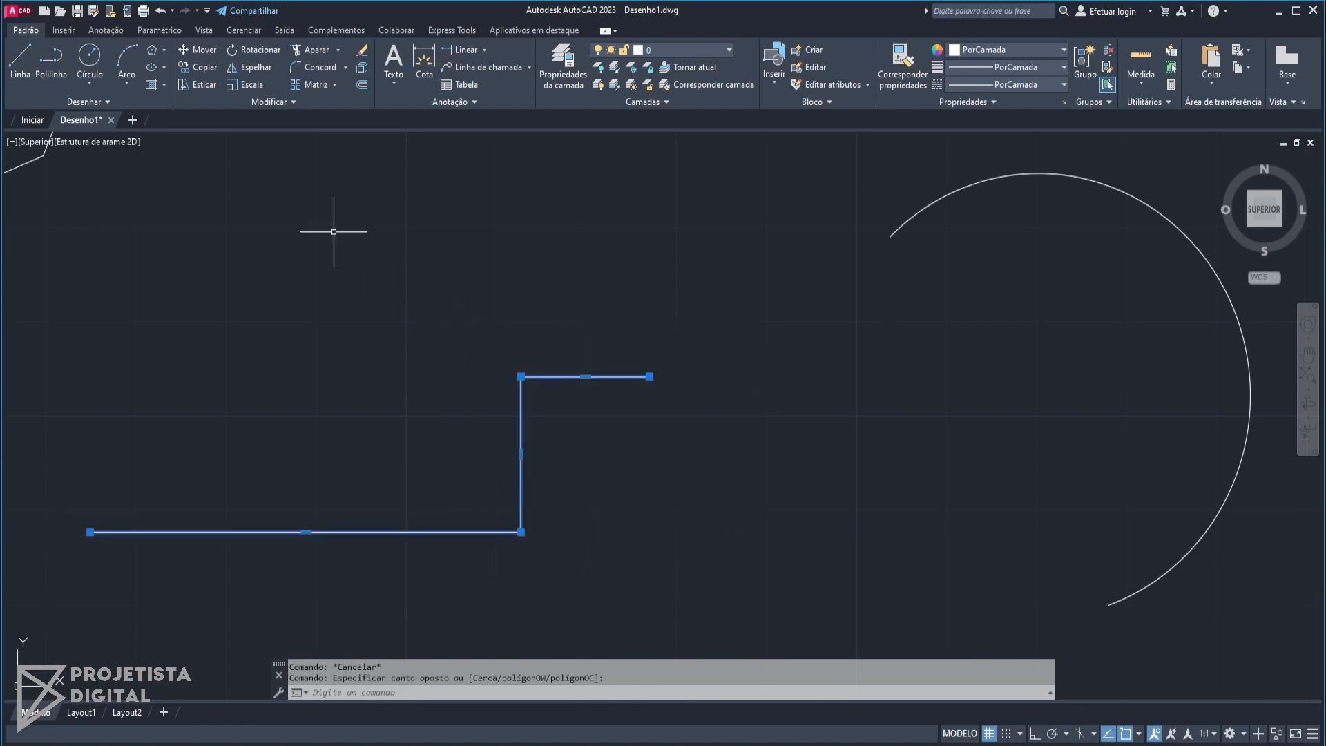
pyautogui.click(197, 87)
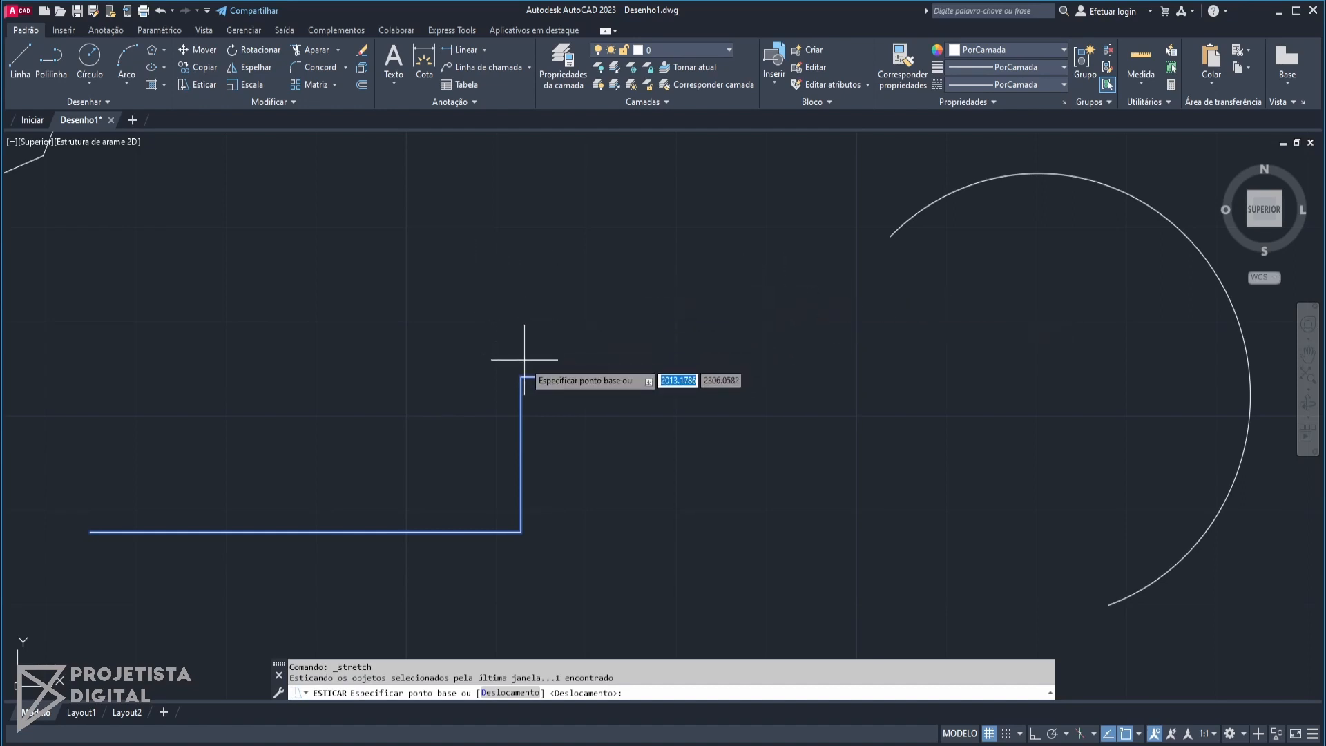
pyautogui.click(498, 237)
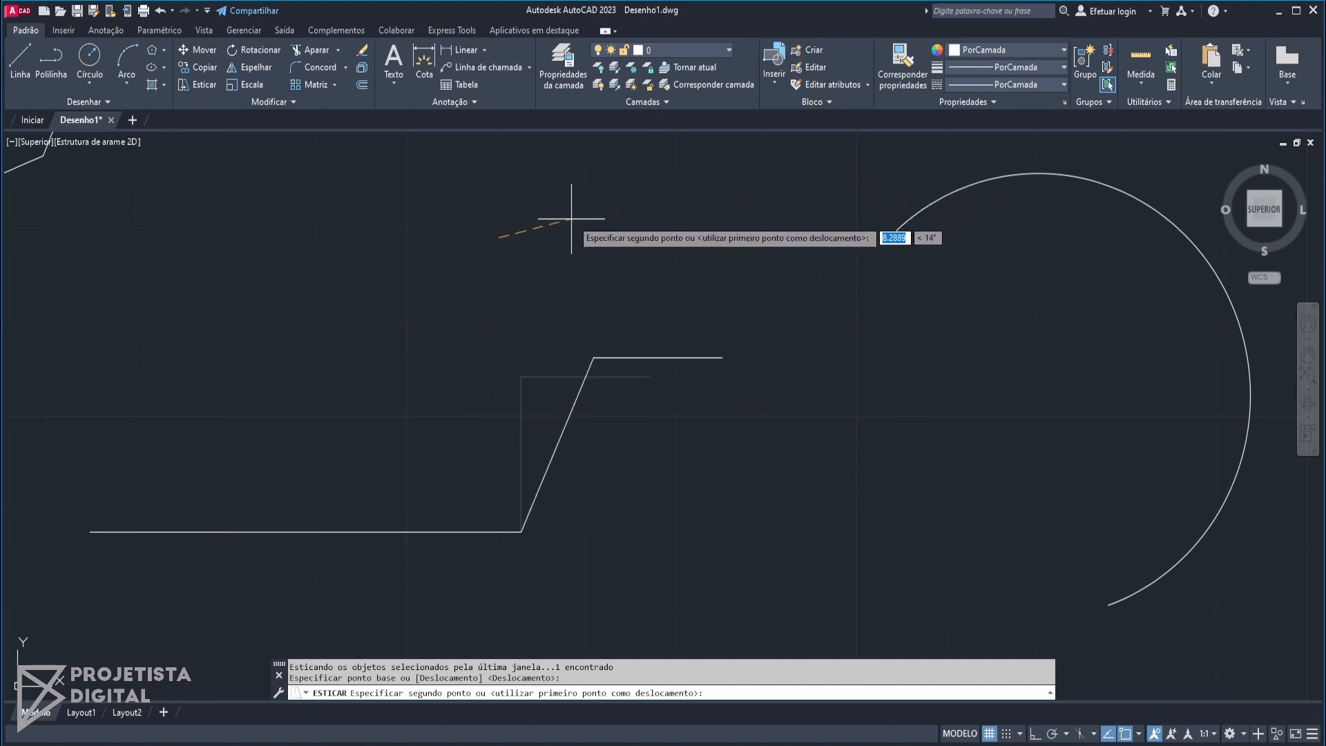
pyautogui.moveTo(636, 185); pyautogui.dragTo(623, 252, button='middle')
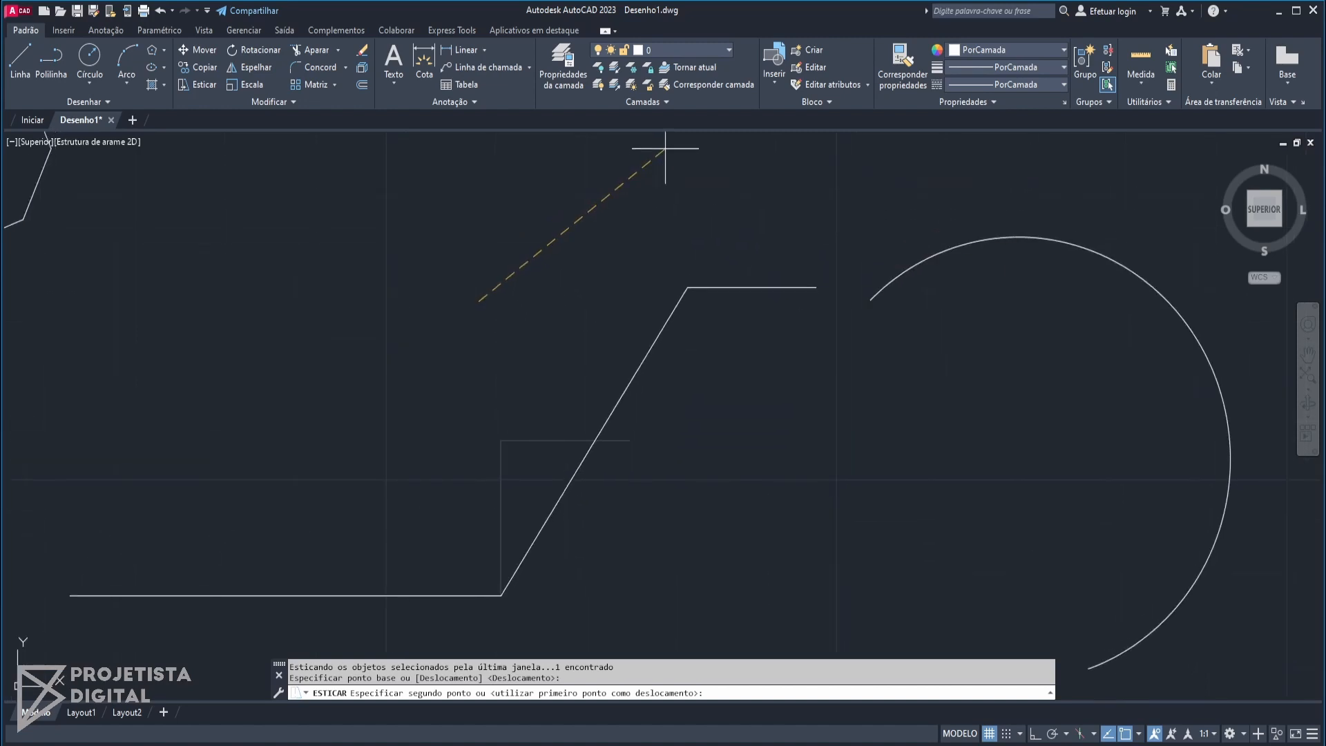
pyautogui.press('Escape')
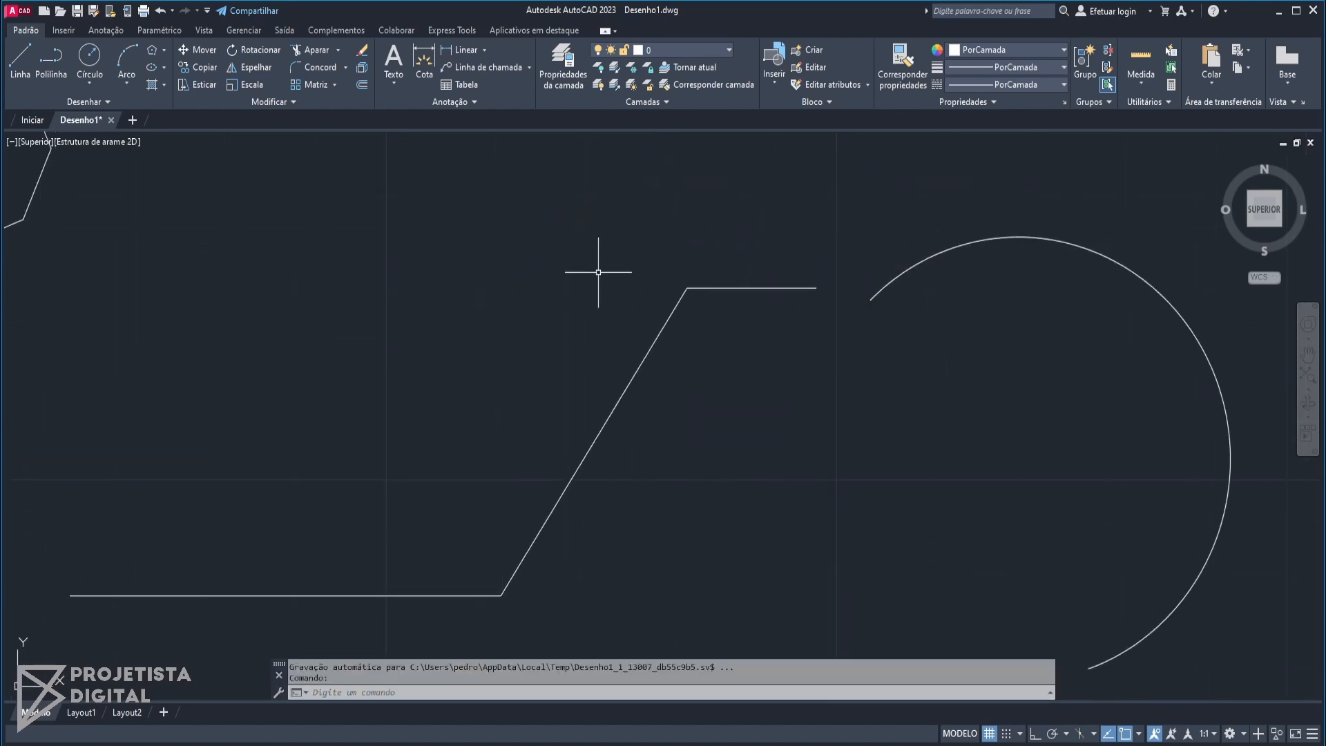
pyautogui.moveTo(491, 257); pyautogui.dragTo(523, 239, button='middle')
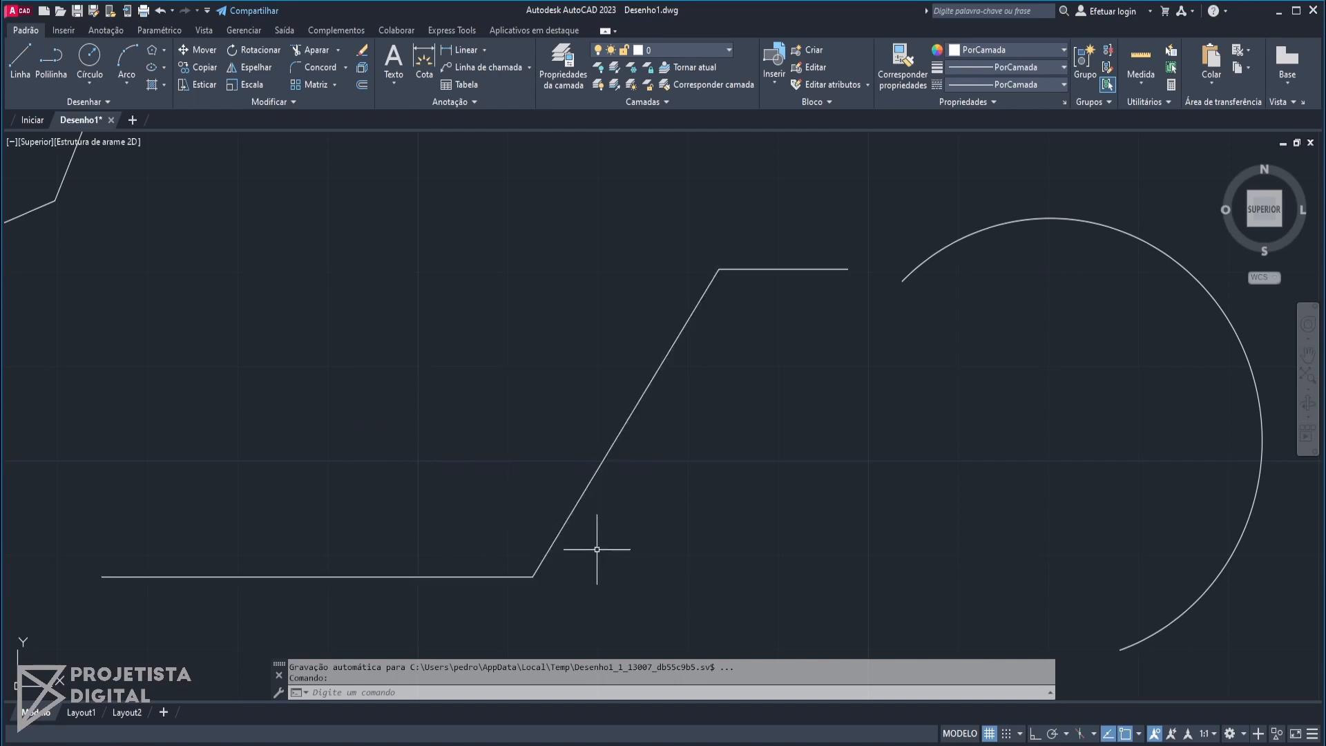
pyautogui.moveTo(597, 549); pyautogui.dragTo(618, 487, button='middle')
pyautogui.click(617, 560)
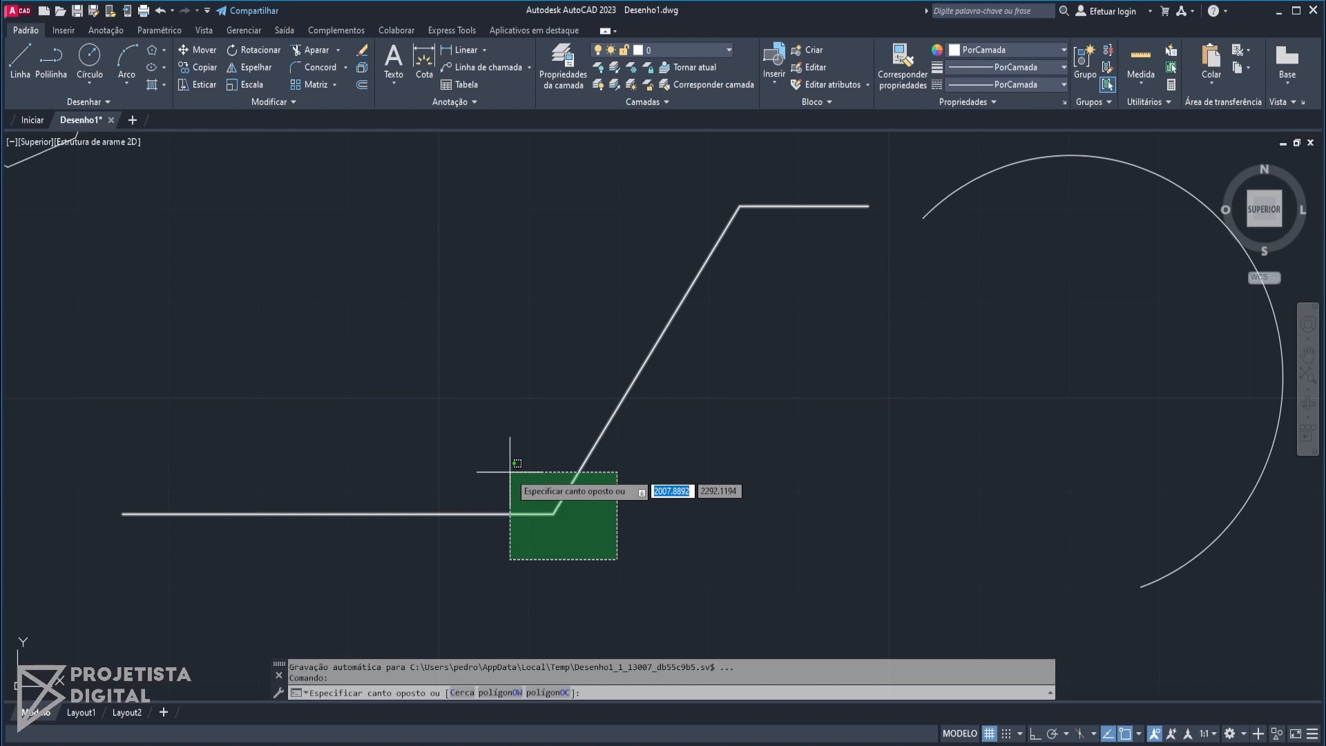
pyautogui.press('Escape')
pyautogui.moveTo(592, 465); pyautogui.dragTo(568, 453)
pyautogui.click(565, 453)
pyautogui.press('Escape')
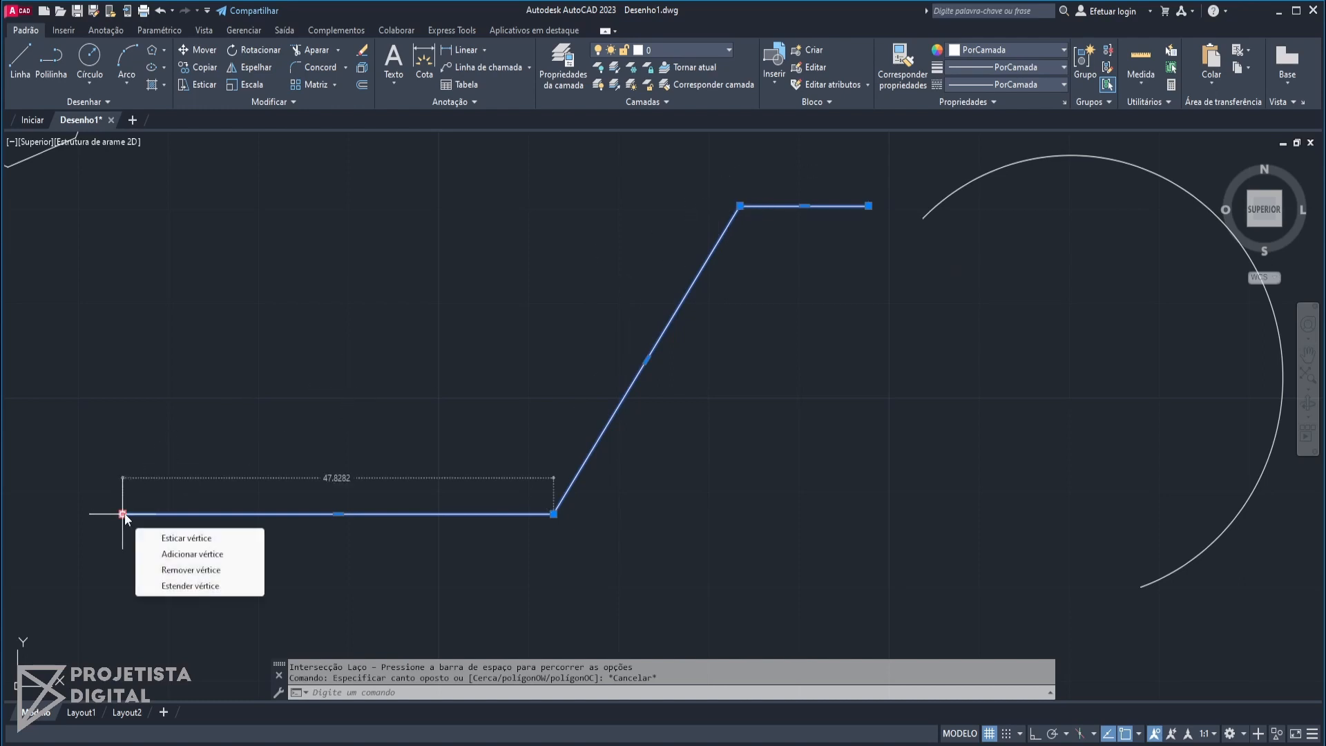
pyautogui.press('Escape')
# - Stretch the polyline's lower corner vertex far up and to the left, beyond the circle and the octagon
pyautogui.click(666, 578)
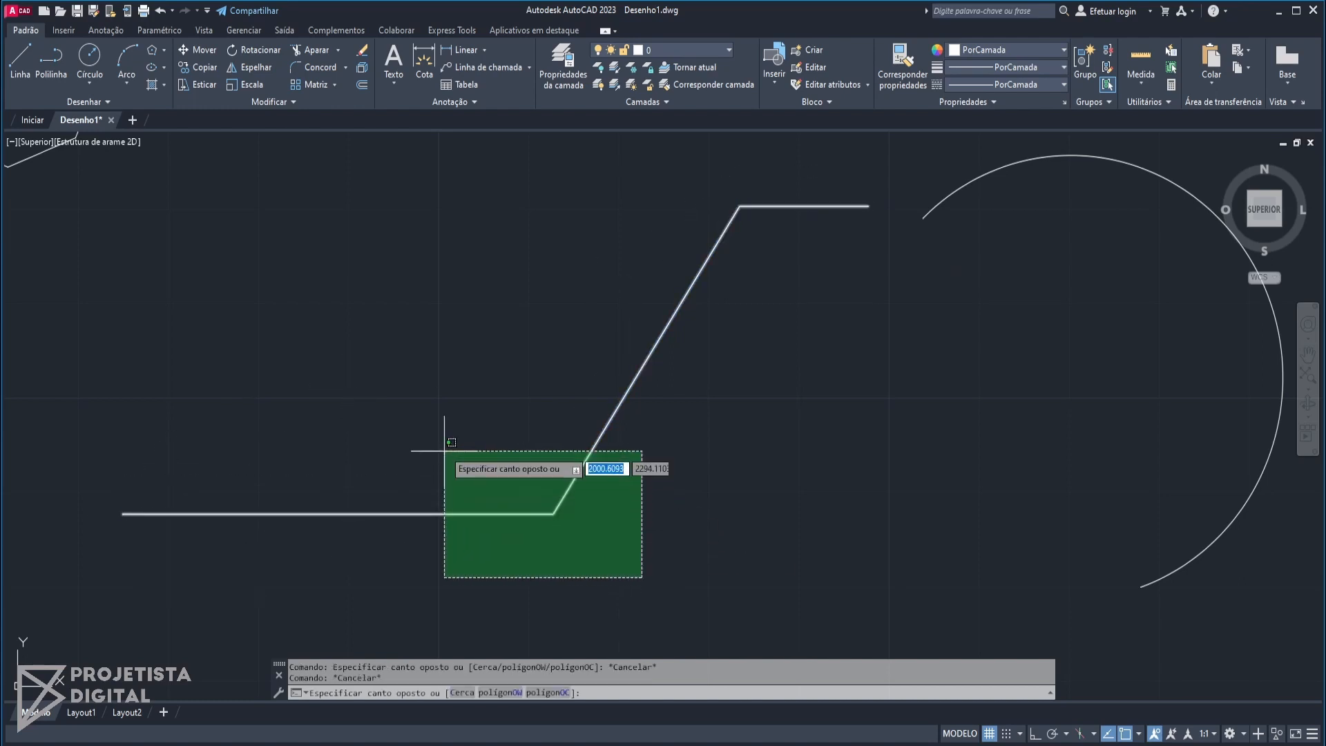
pyautogui.click(450, 430)
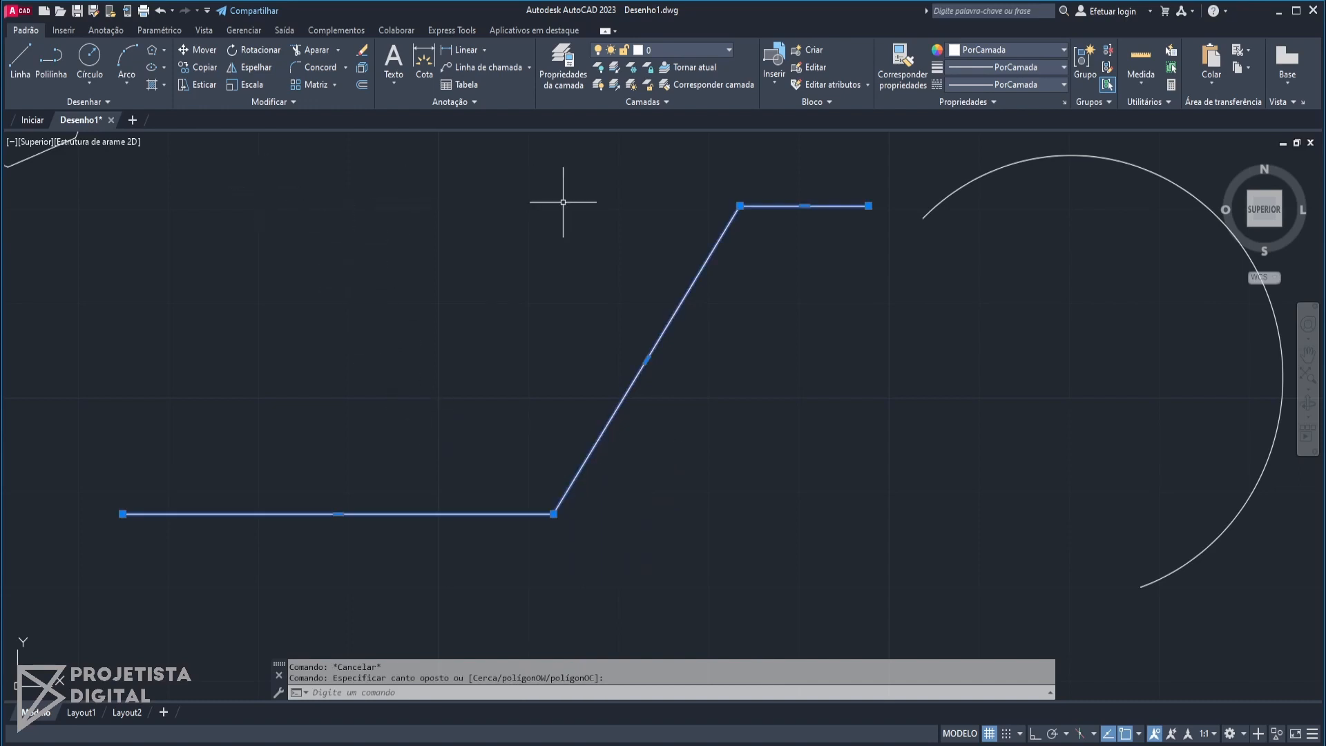
pyautogui.click(205, 83)
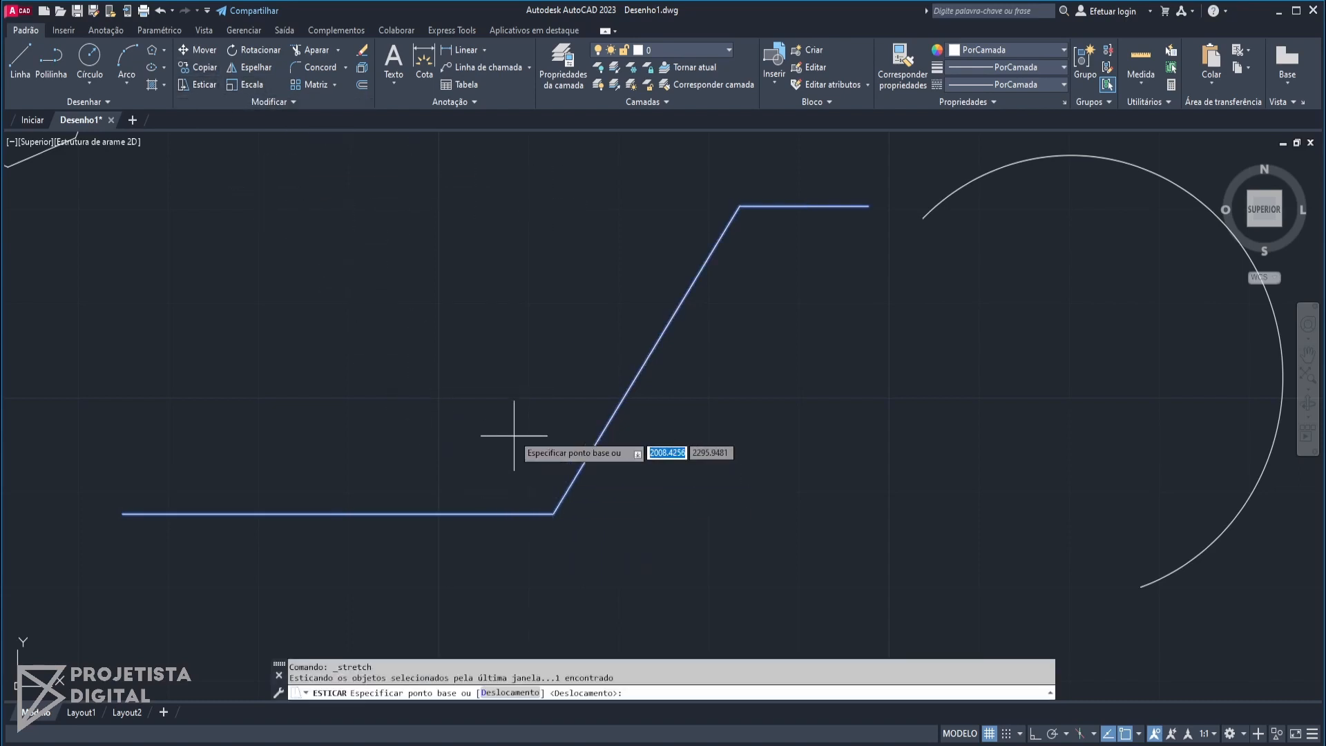
pyautogui.click(511, 412)
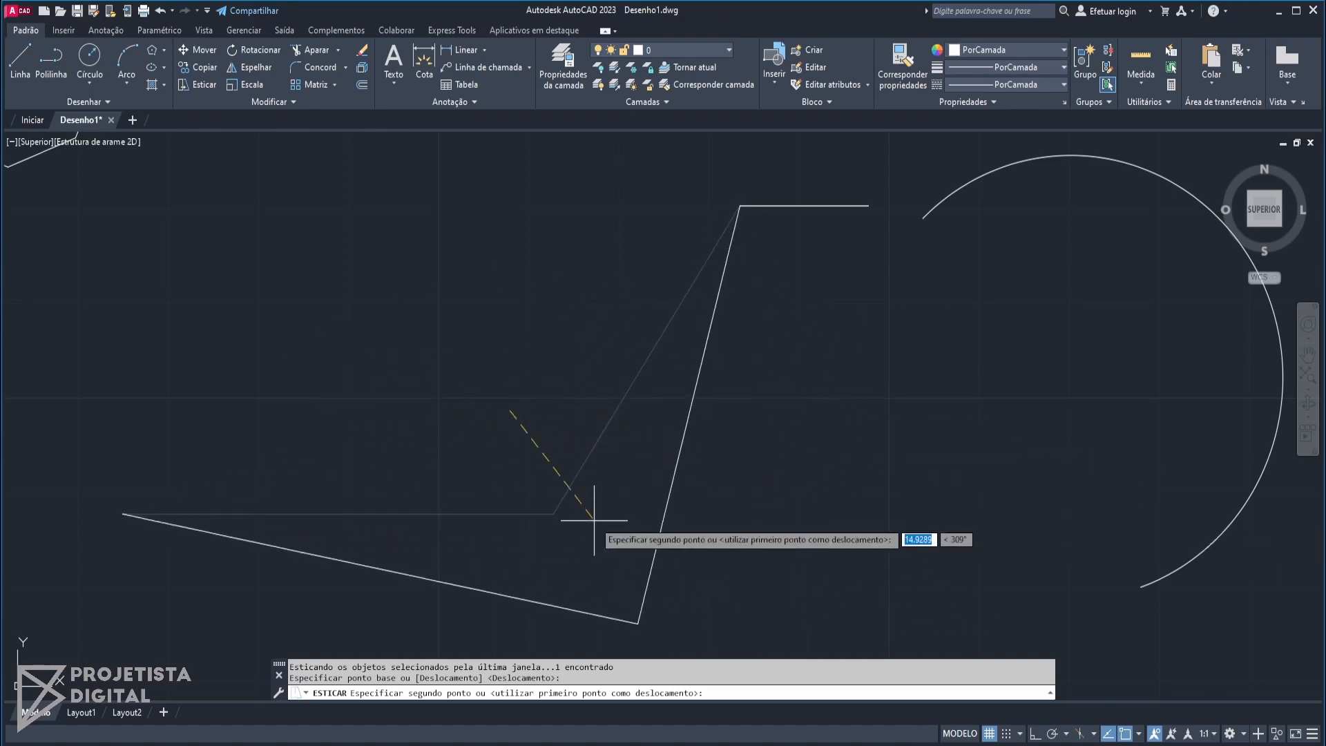
pyautogui.scroll(-8, 597, 514)
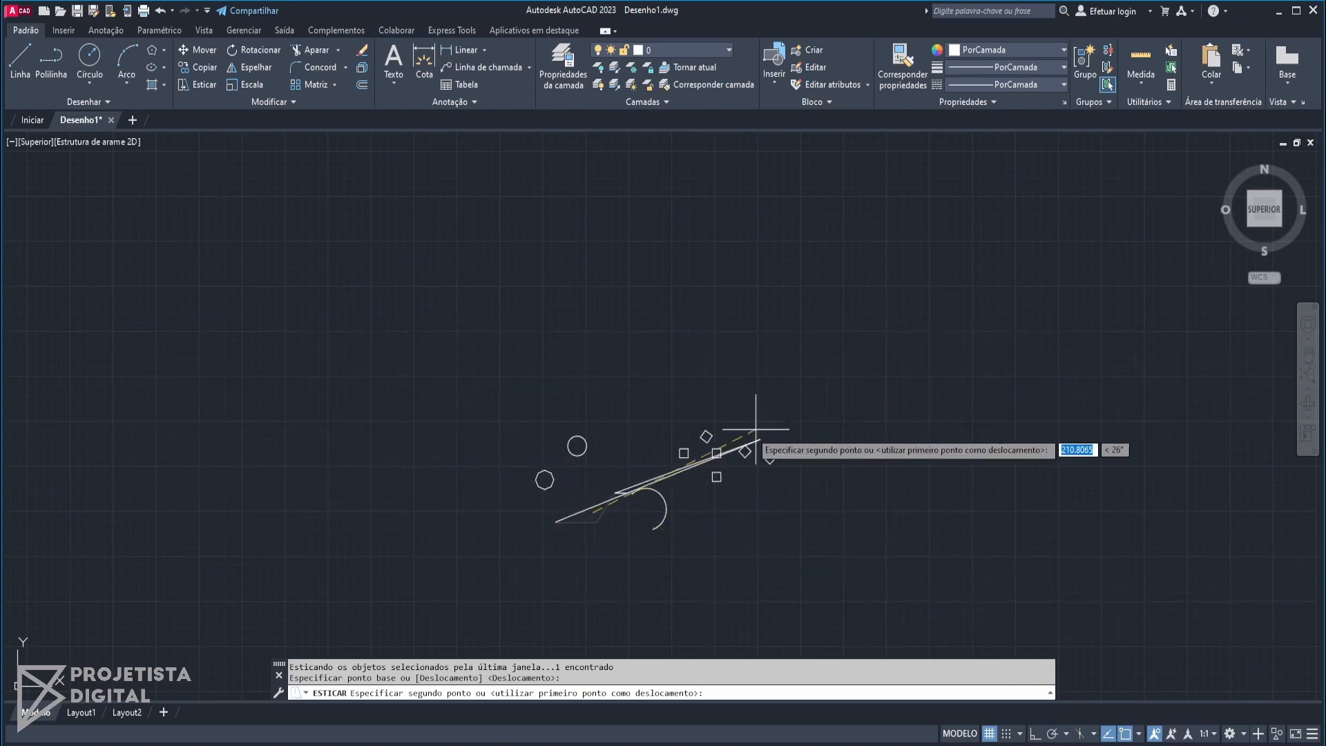
pyautogui.scroll(2, 700, 497)
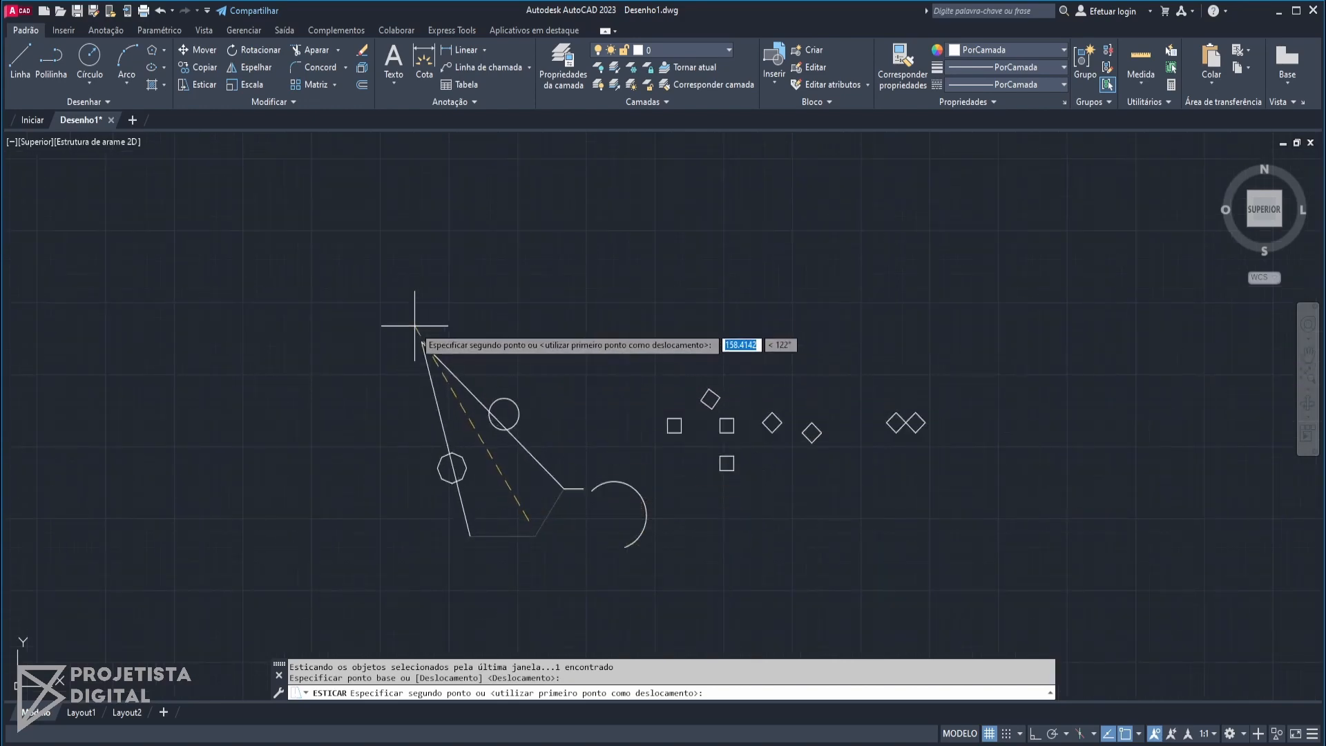
pyautogui.click(406, 301)
pyautogui.scroll(4, 589, 487)
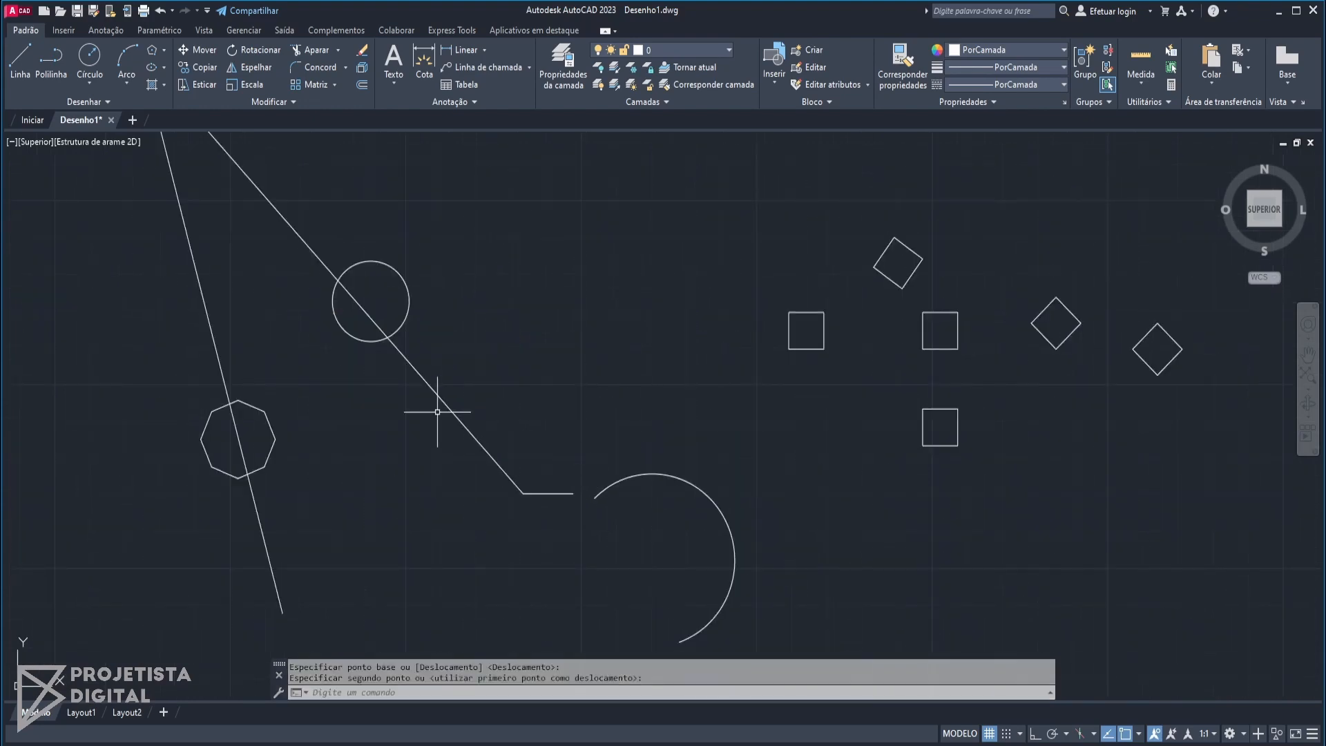
pyautogui.moveTo(330, 512); pyautogui.dragTo(416, 590, button='middle')
pyautogui.moveTo(402, 361)
pyautogui.mouseDown(button='middle')
pyautogui.moveTo(412, 382)
pyautogui.moveTo(415, 253)
pyautogui.mouseUp(button='middle')
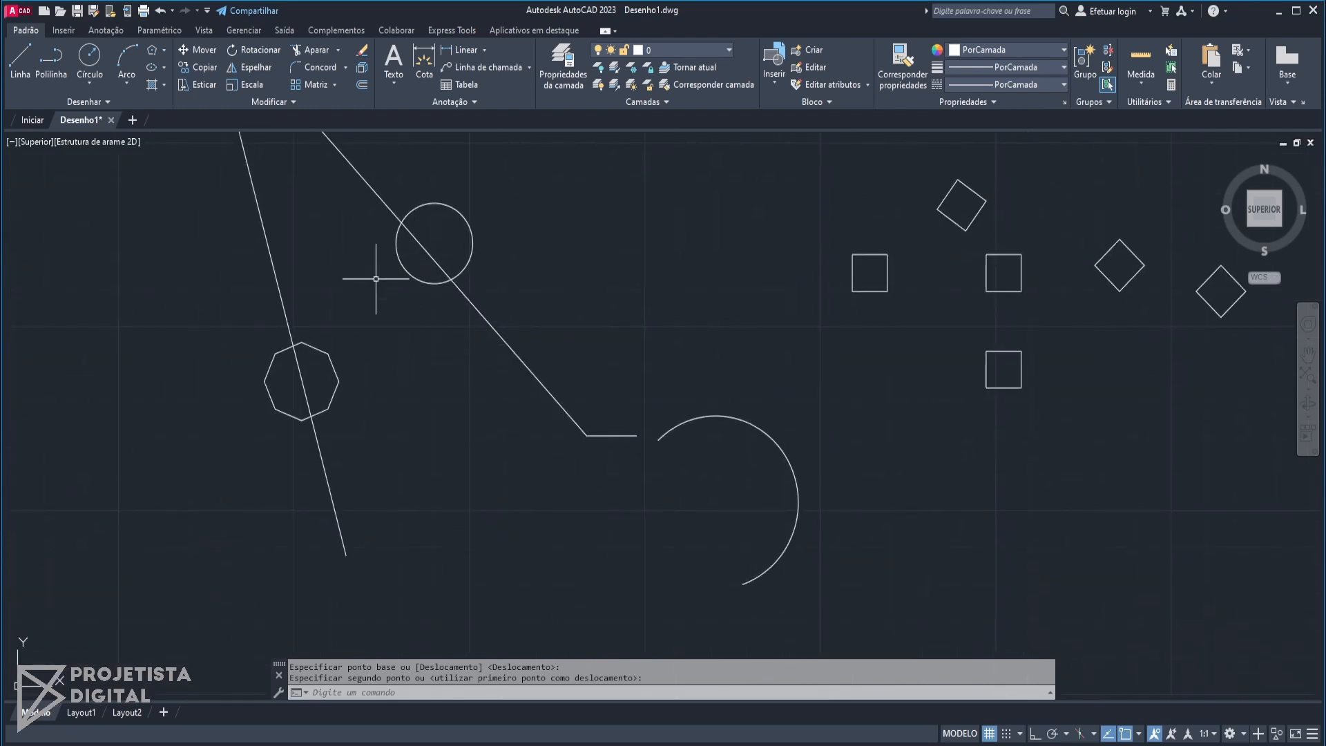
pyautogui.moveTo(351, 173); pyautogui.dragTo(357, 192, button='middle')
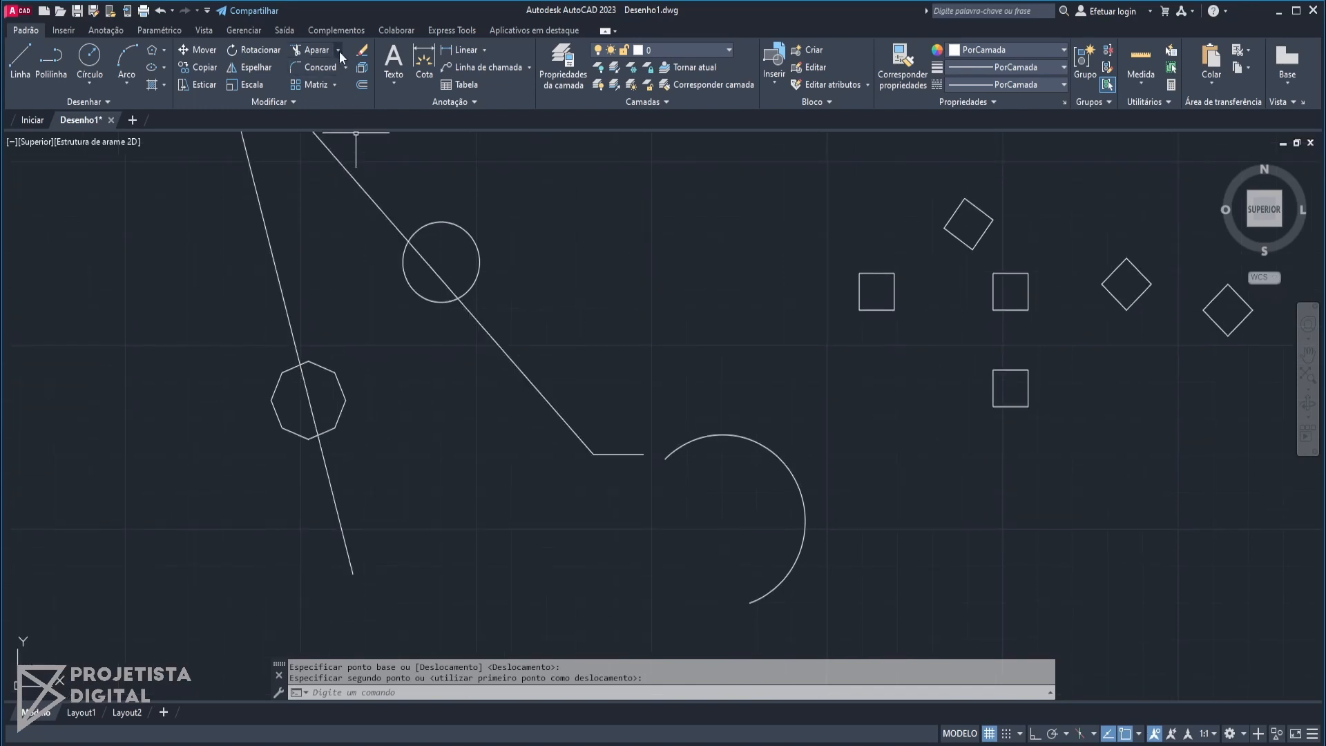
pyautogui.click(338, 51)
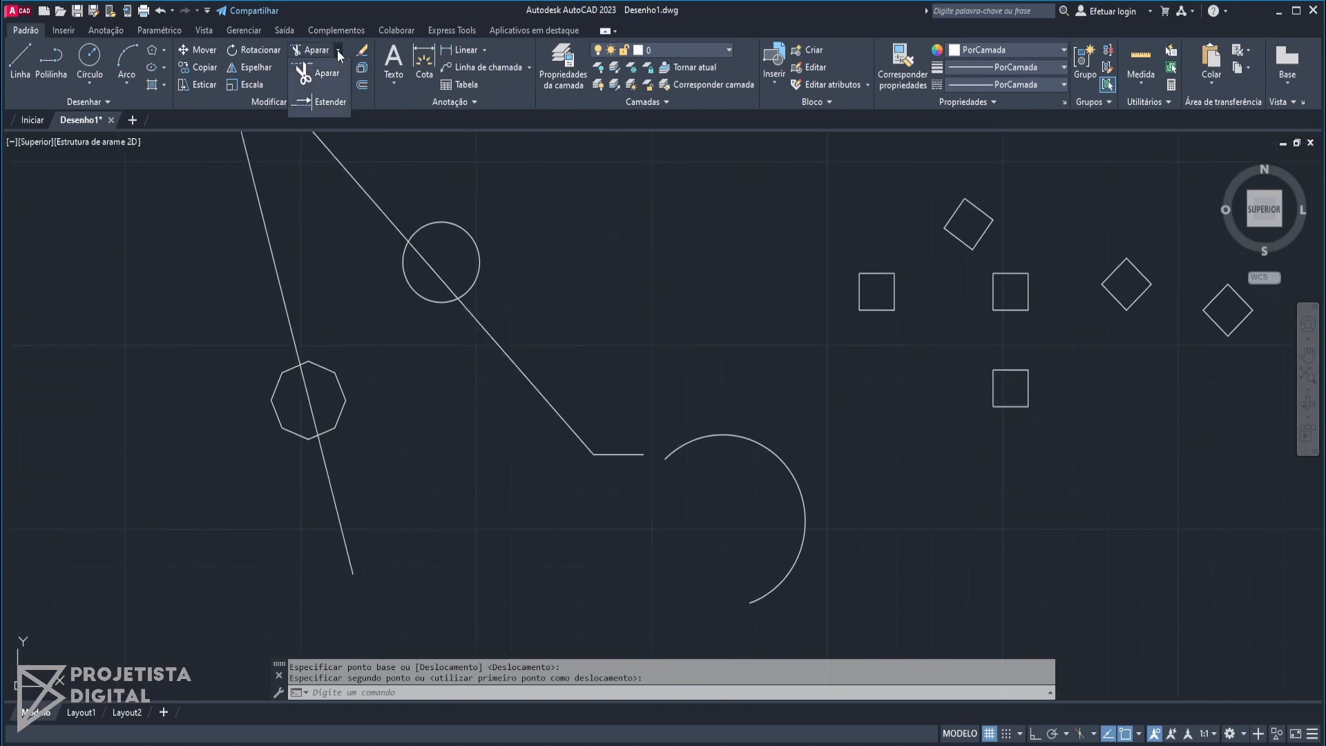
pyautogui.moveTo(395, 210); pyautogui.dragTo(400, 210, button='middle')
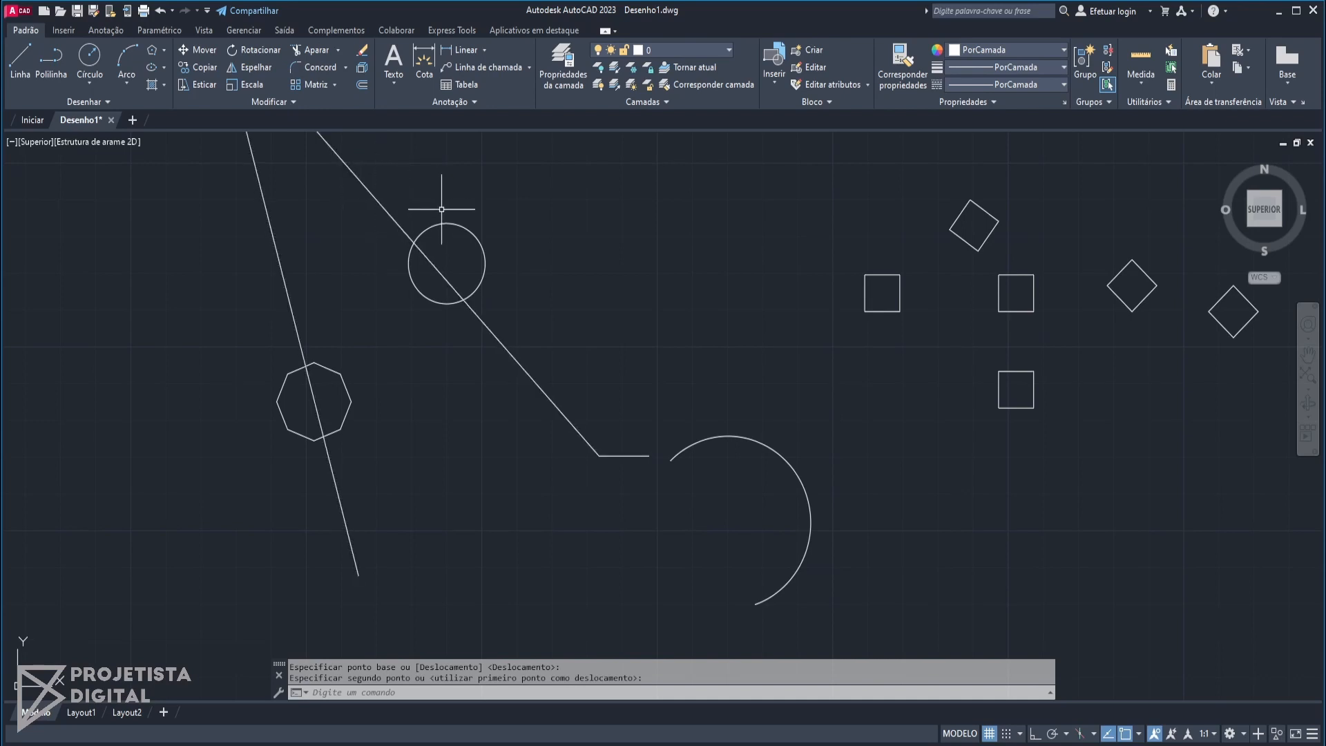
pyautogui.click(439, 185)
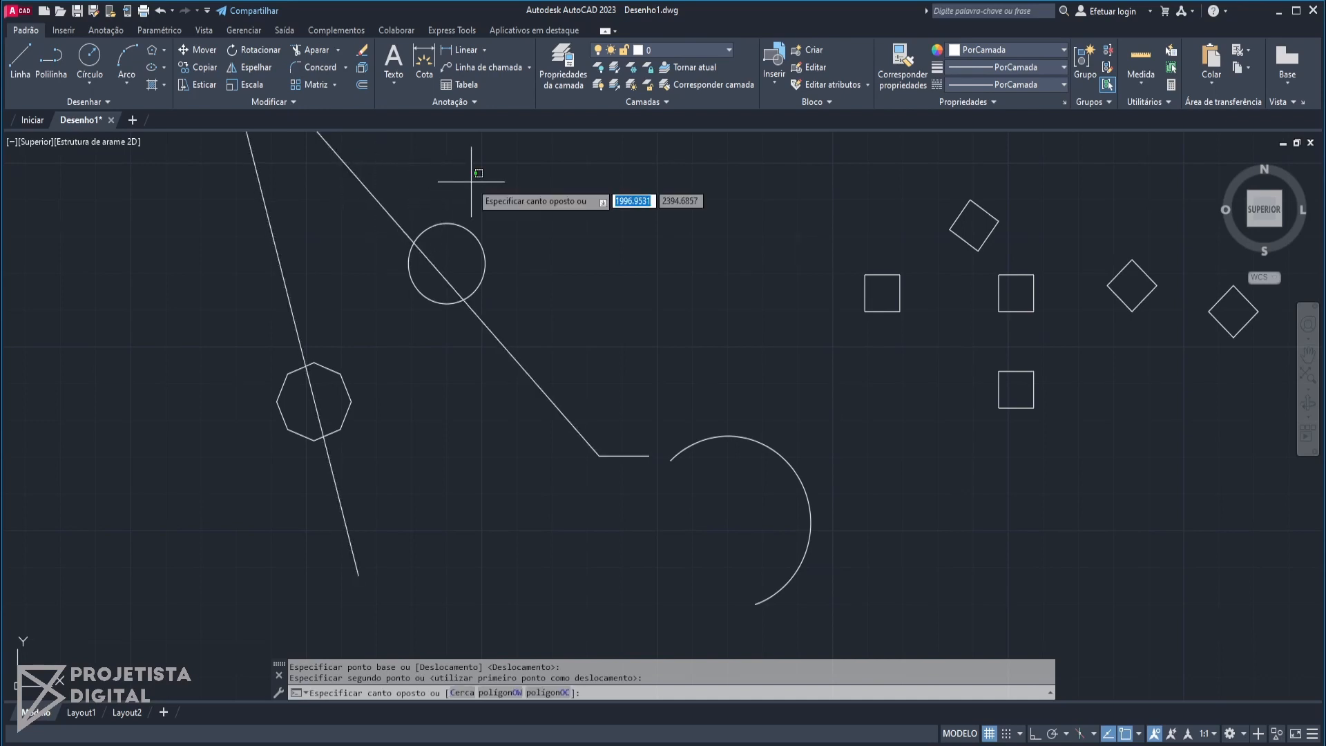
pyautogui.click(388, 286)
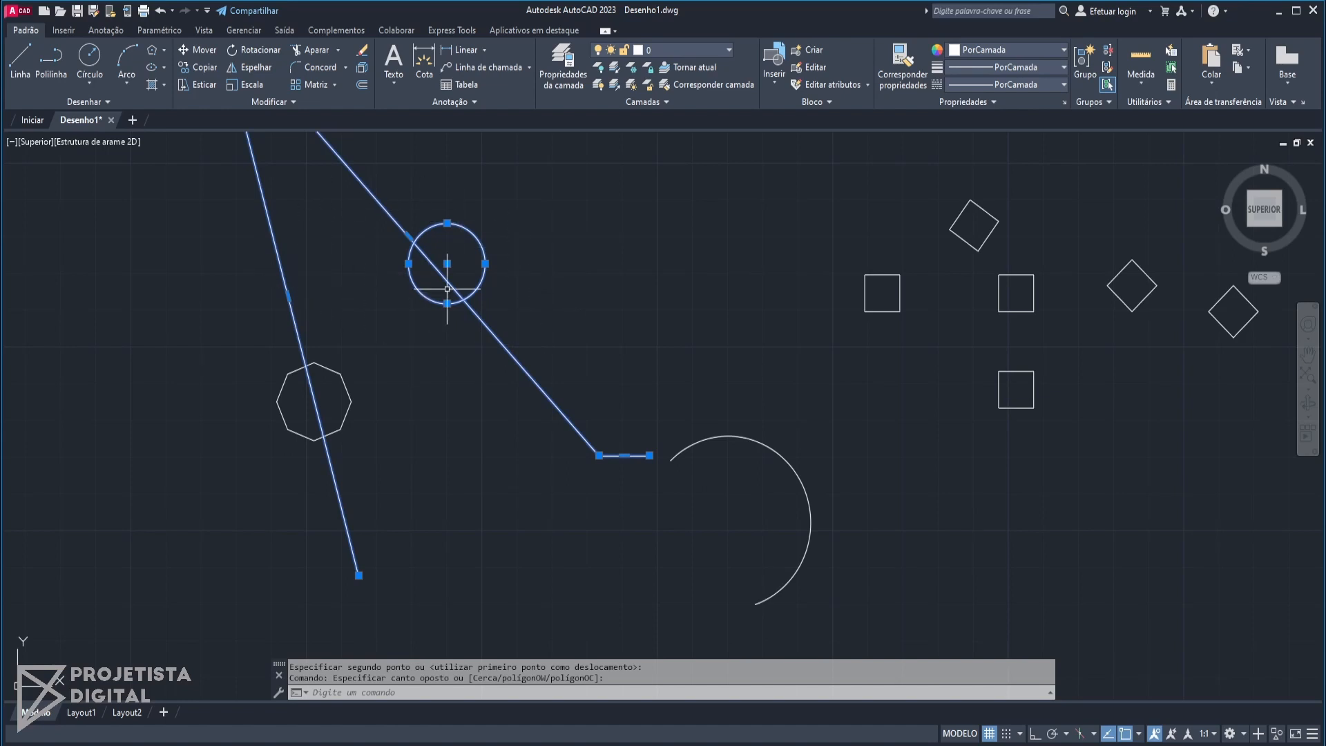
pyautogui.press('Escape')
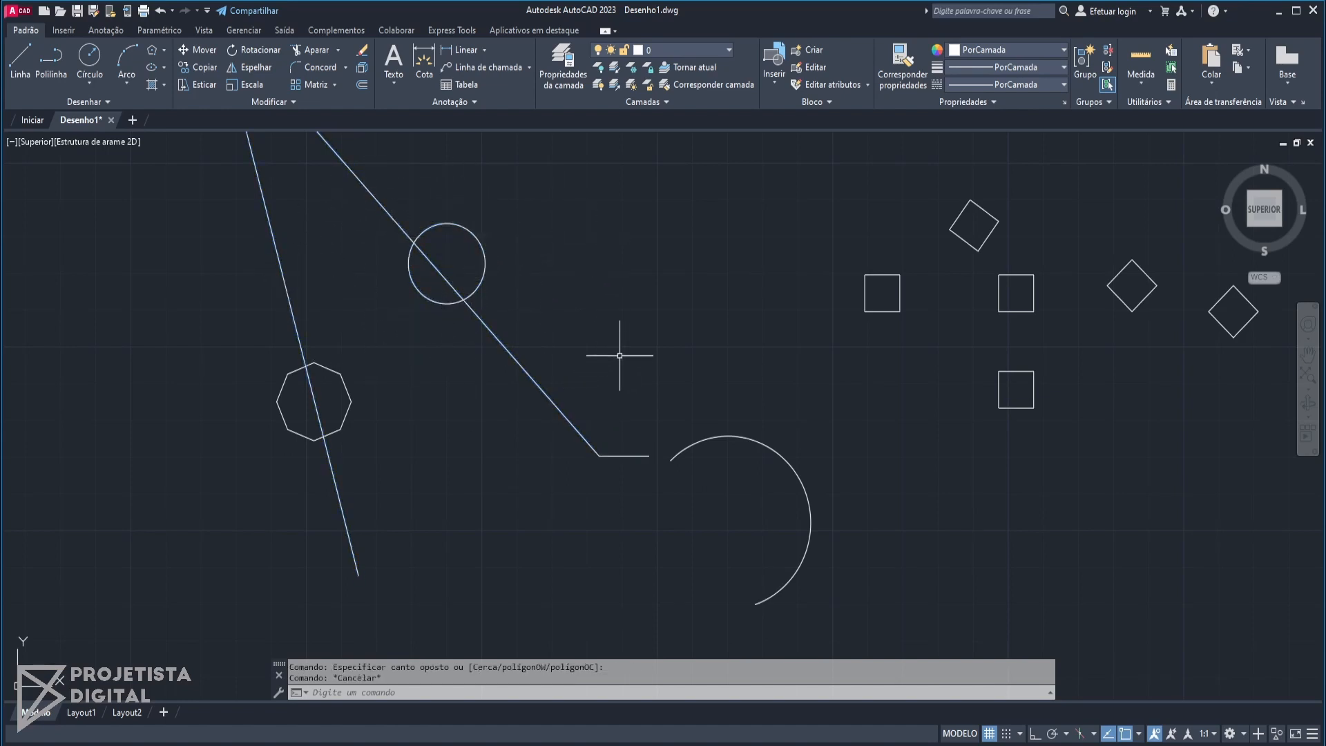
# - Using the circle and polyline as cutting edges, trim the polyline inside the circle and the circle's upper-right arc
pyautogui.click(511, 215)
pyautogui.click(391, 352)
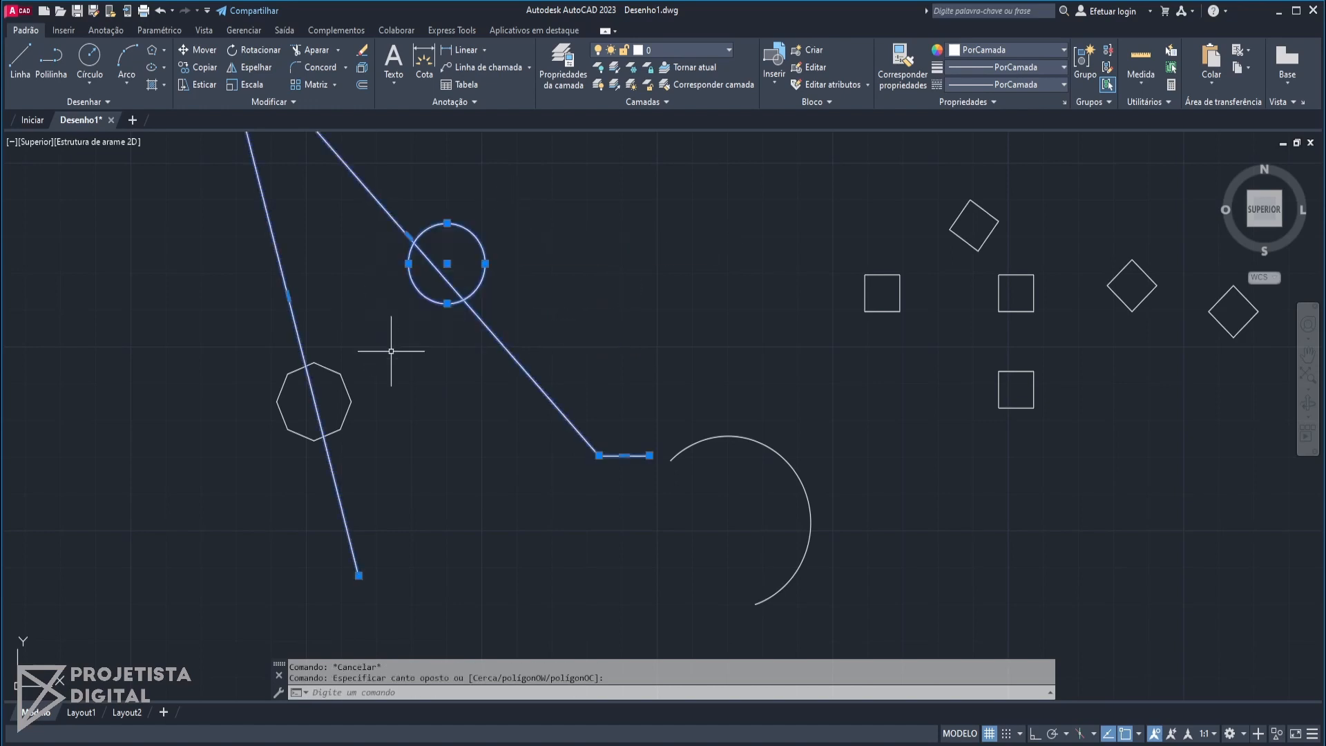
pyautogui.click(318, 55)
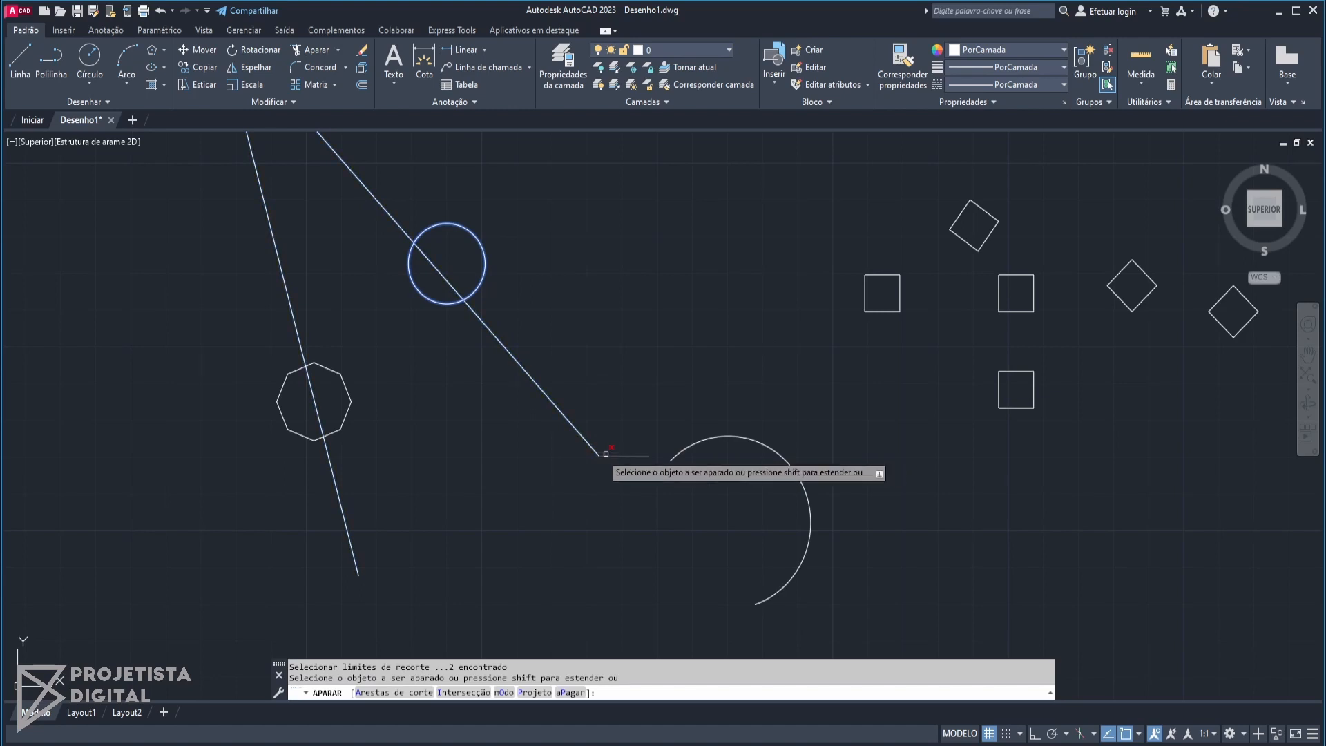
pyautogui.click(430, 264)
pyautogui.click(469, 231)
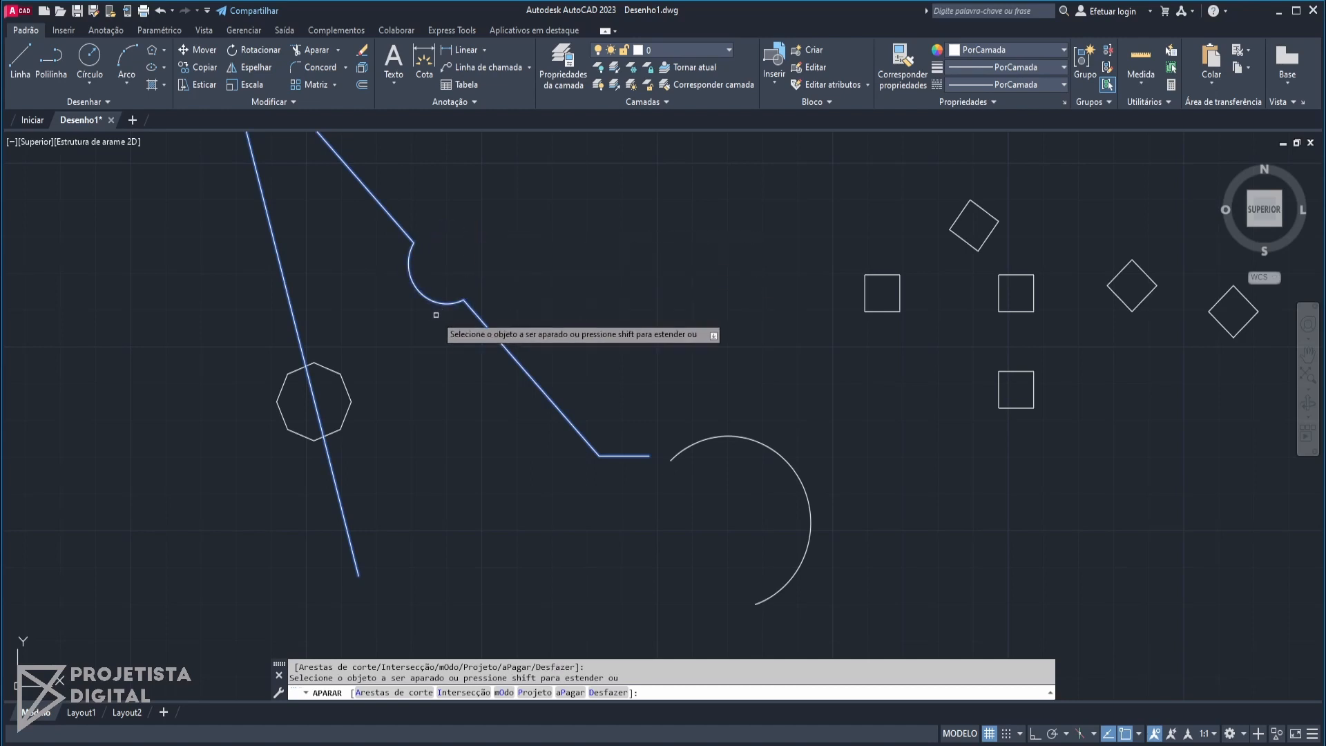
# - Try trimming away the polyline's steep segment through the octagon and the sloping segment above the circle, and undo the whole trim
pyautogui.click(312, 391)
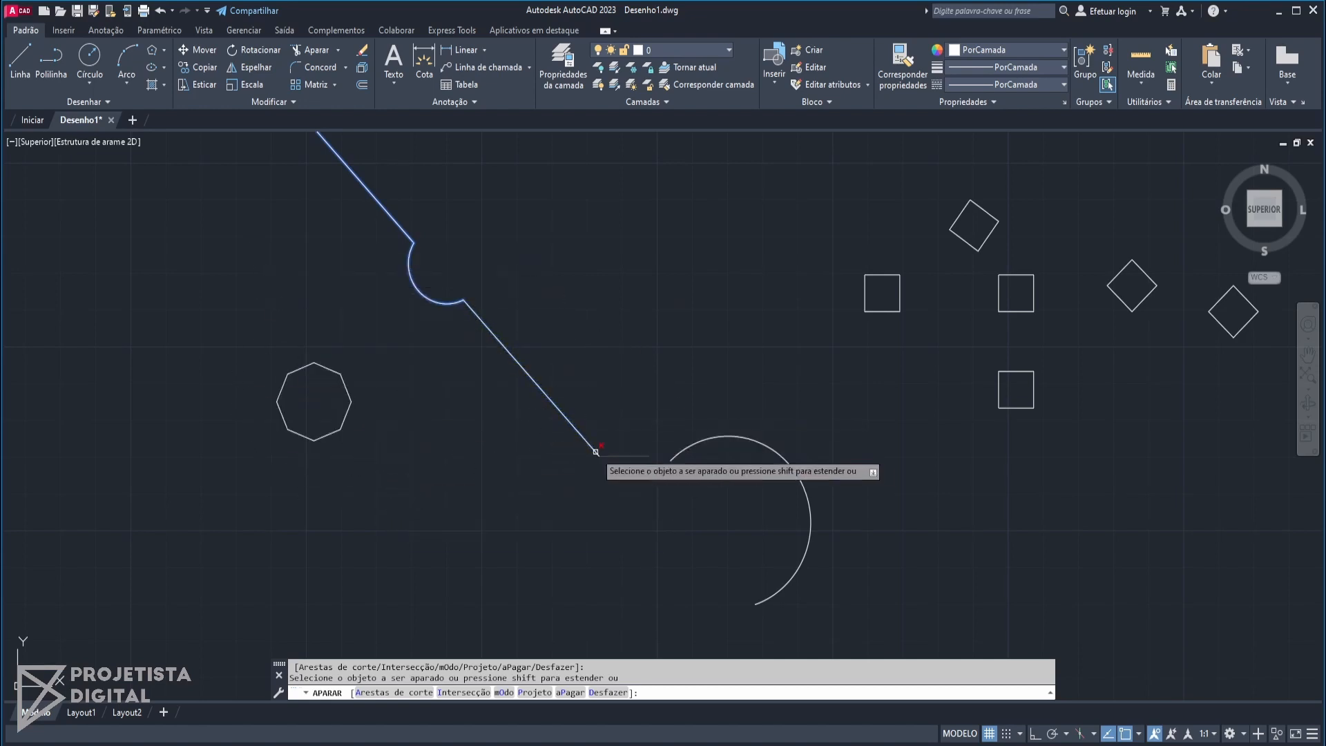
pyautogui.moveTo(441, 376); pyautogui.dragTo(468, 434, button='middle')
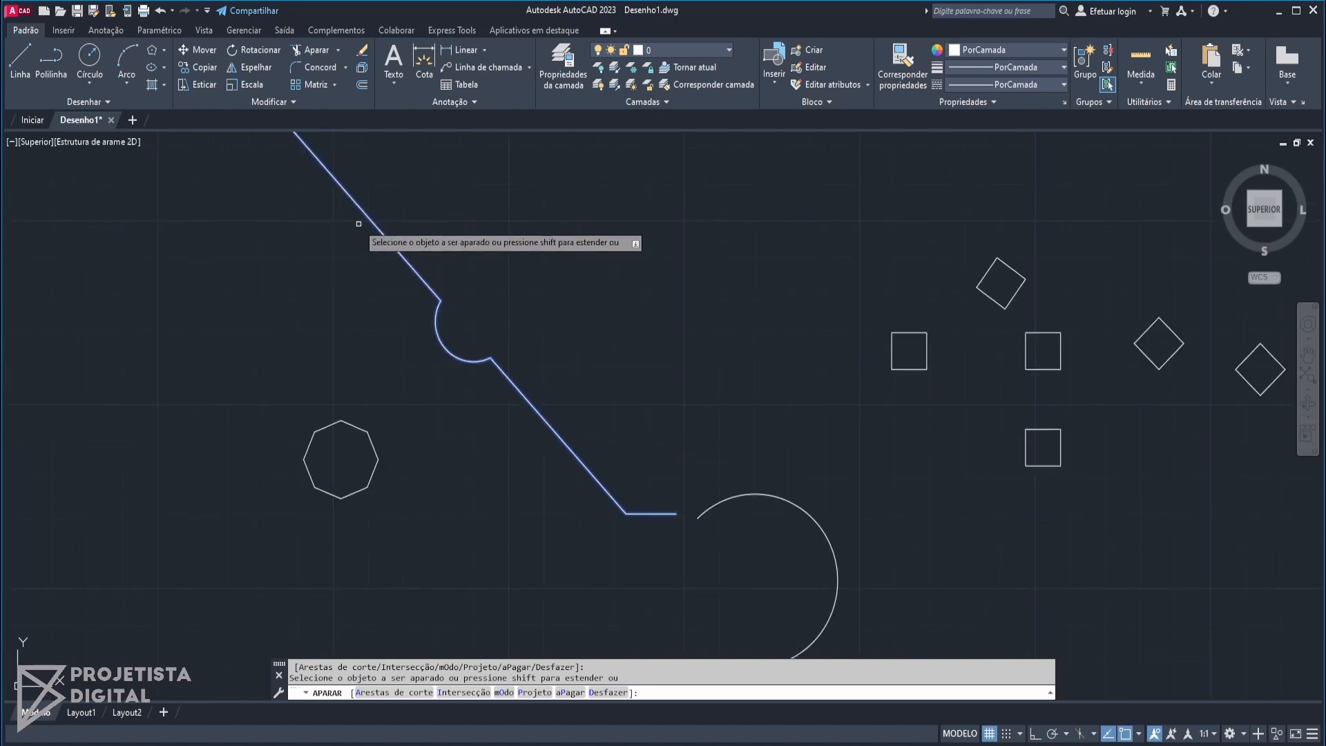
pyautogui.moveTo(355, 295); pyautogui.dragTo(380, 362, button='middle')
pyautogui.click(364, 254)
pyautogui.press('Escape')
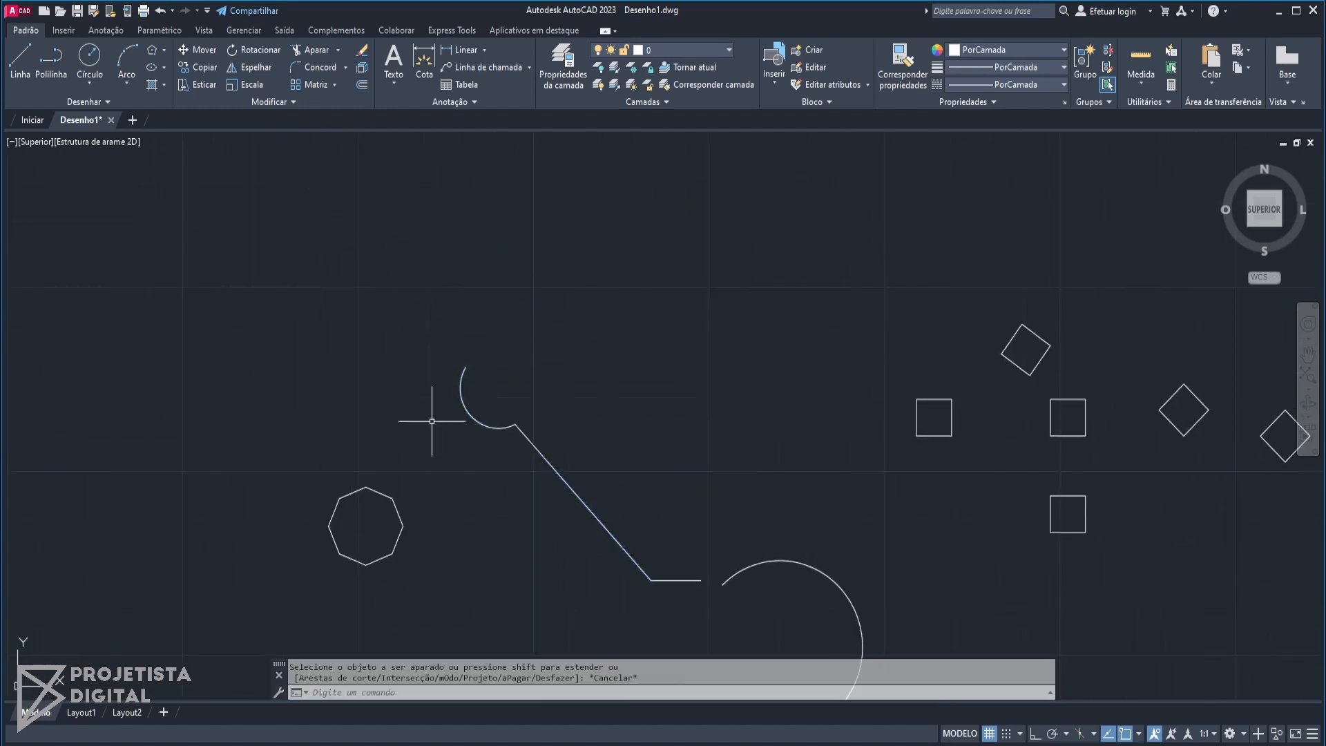
pyautogui.hotkey('ctrl', 'z')
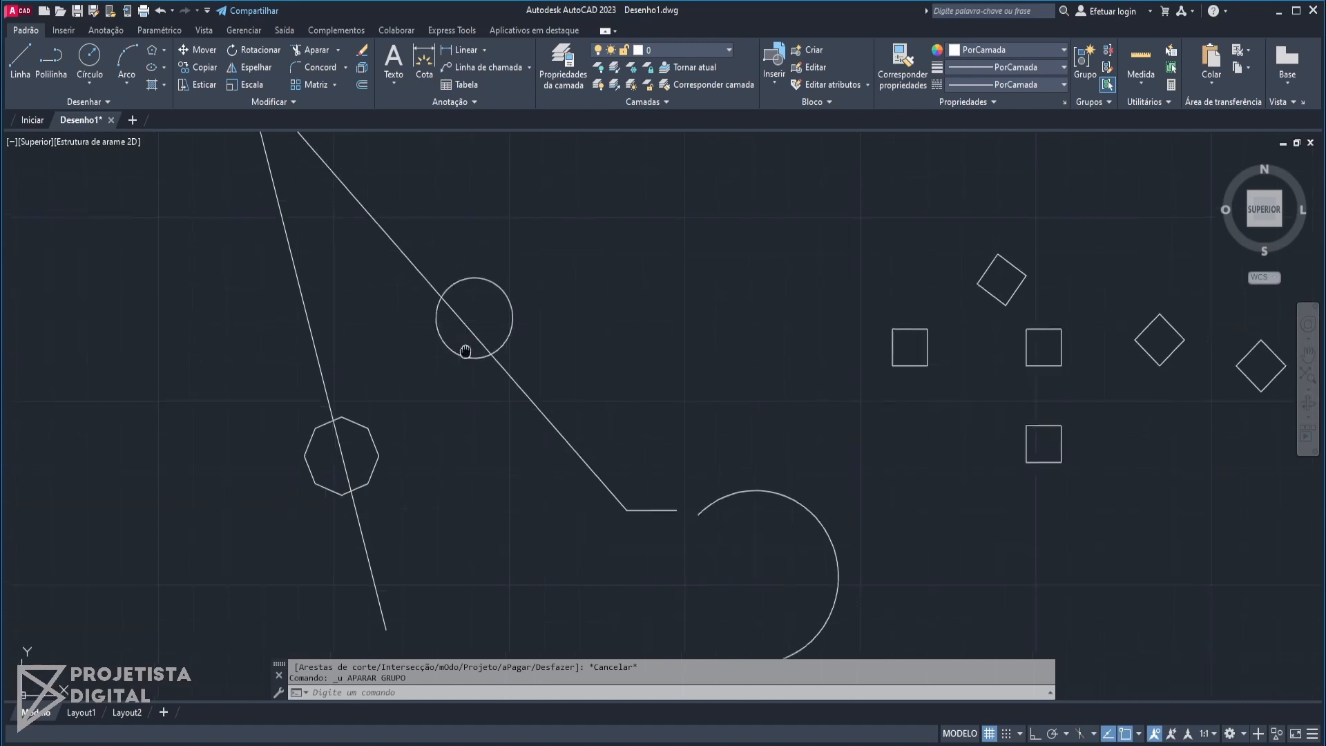
# - Trim the circle's upper-right arc, the polyline's sloping part from the circle down, and its steep part inside the octagon
pyautogui.click(316, 49)
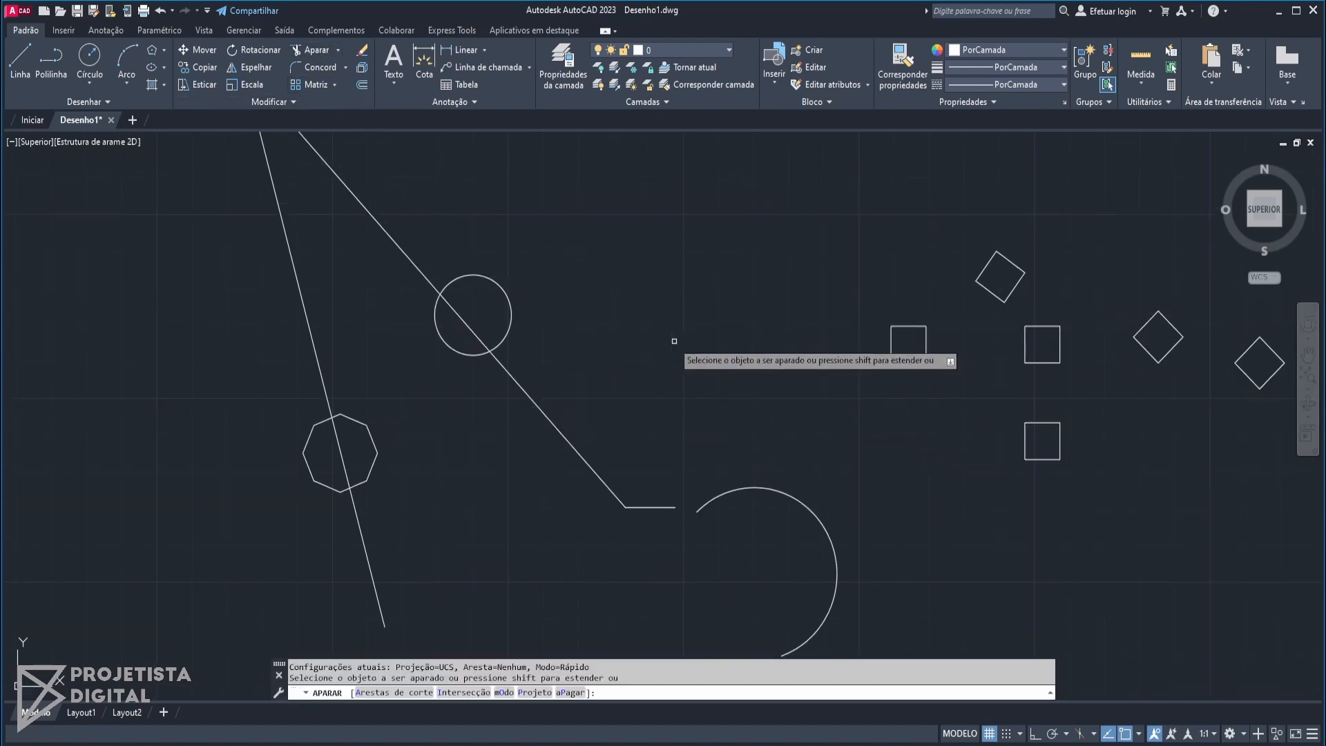
pyautogui.click(508, 295)
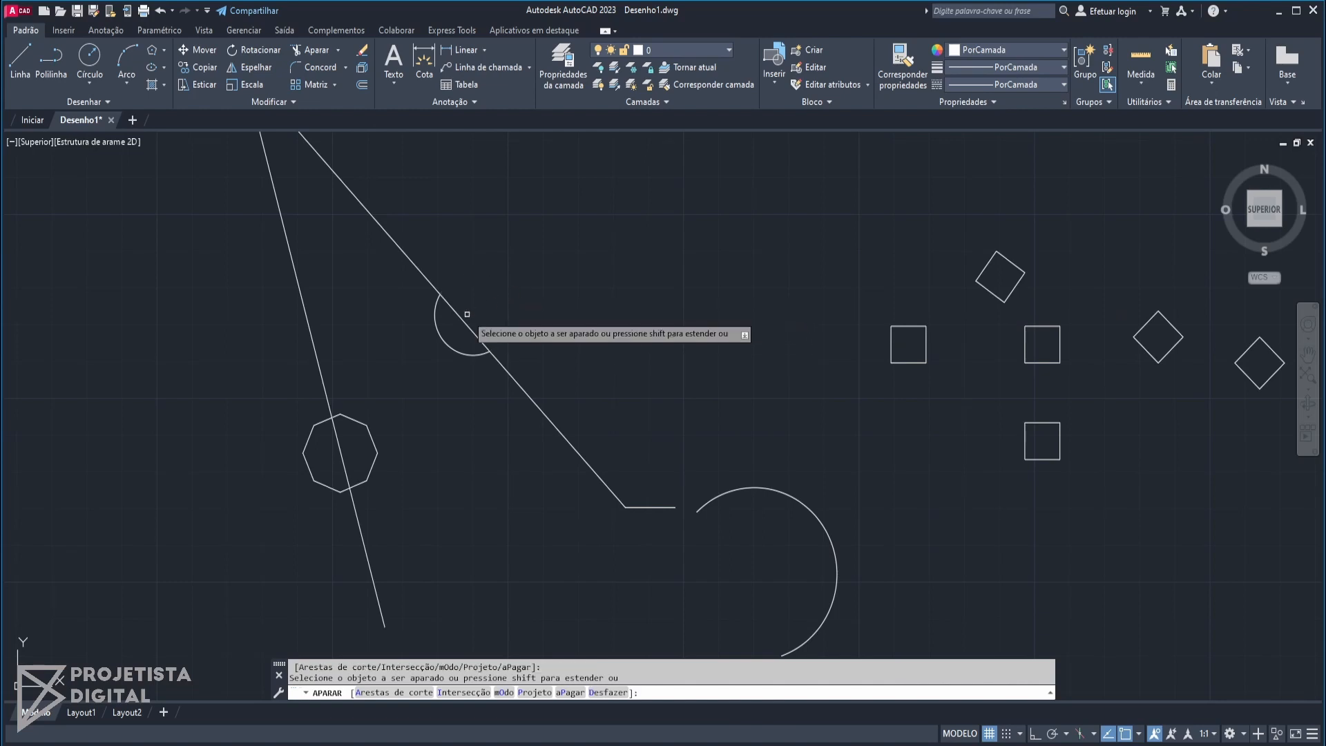
pyautogui.click(576, 453)
pyautogui.click(343, 462)
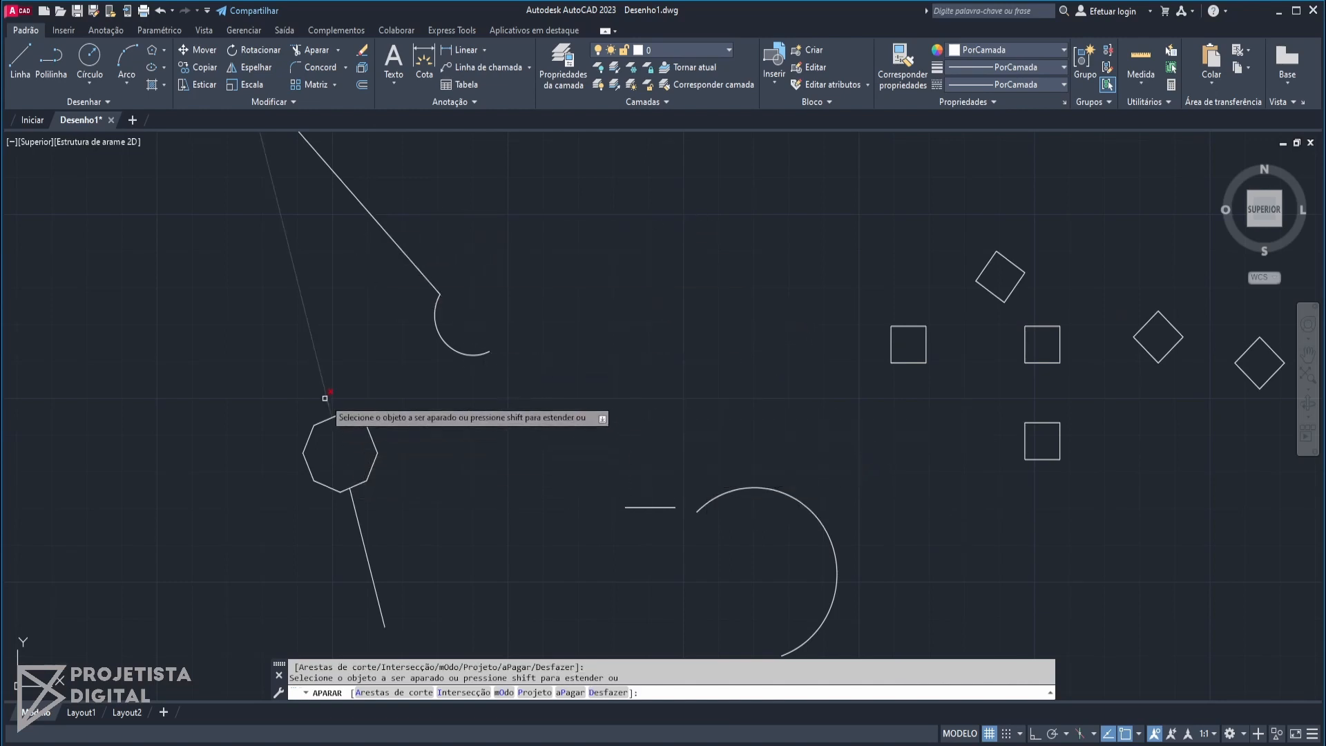
# - Trim three octagon sides, the middle square's bottom edge and two sides of the far-right diamond, and undo the whole trim
pyautogui.click(347, 417)
pyautogui.click(308, 439)
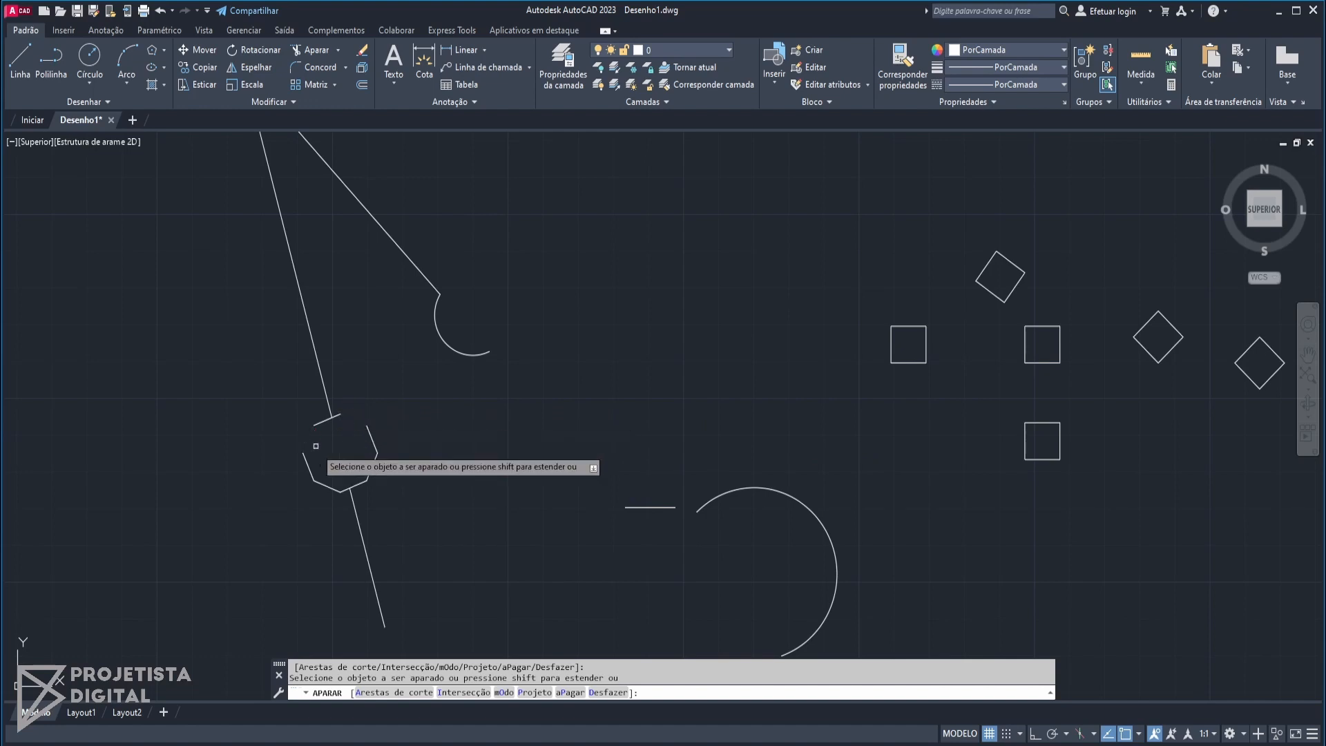
pyautogui.click(326, 487)
pyautogui.moveTo(905, 492); pyautogui.dragTo(903, 438, button='middle')
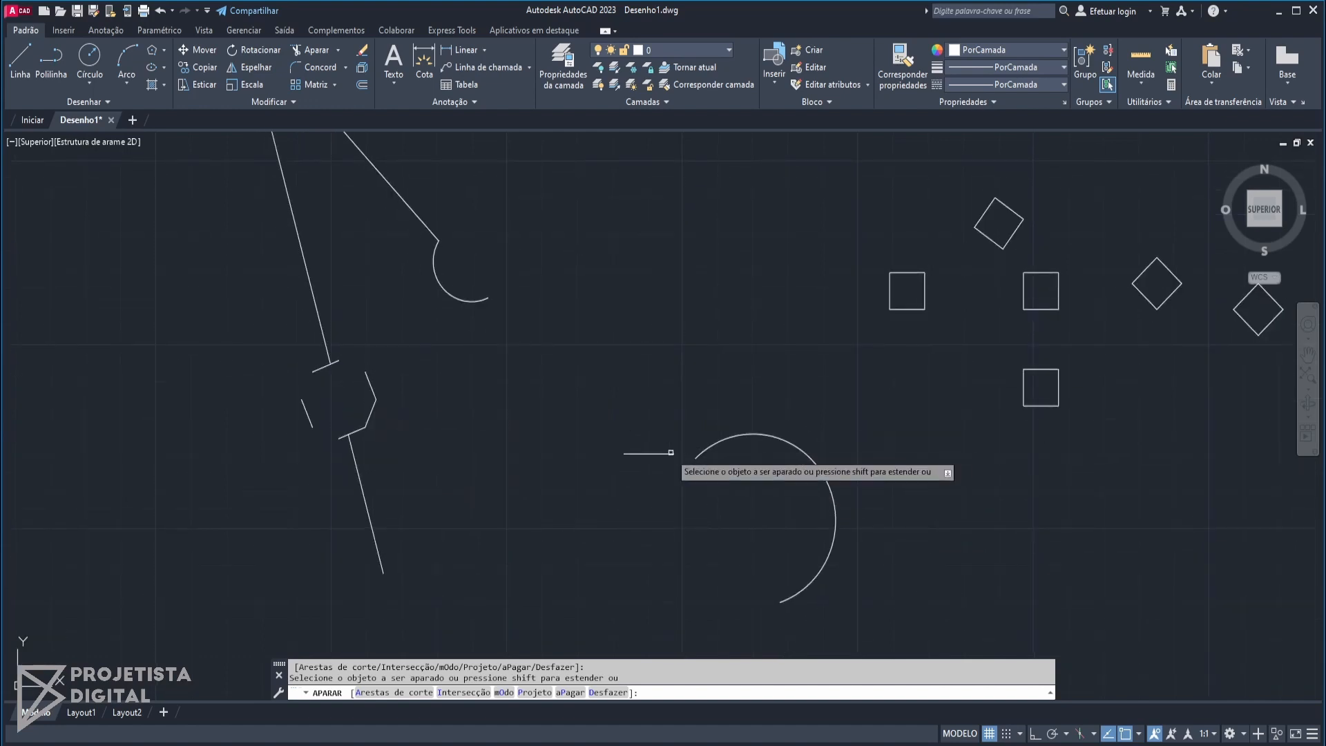
pyautogui.click(1042, 309)
pyautogui.scroll(-2, 949, 383)
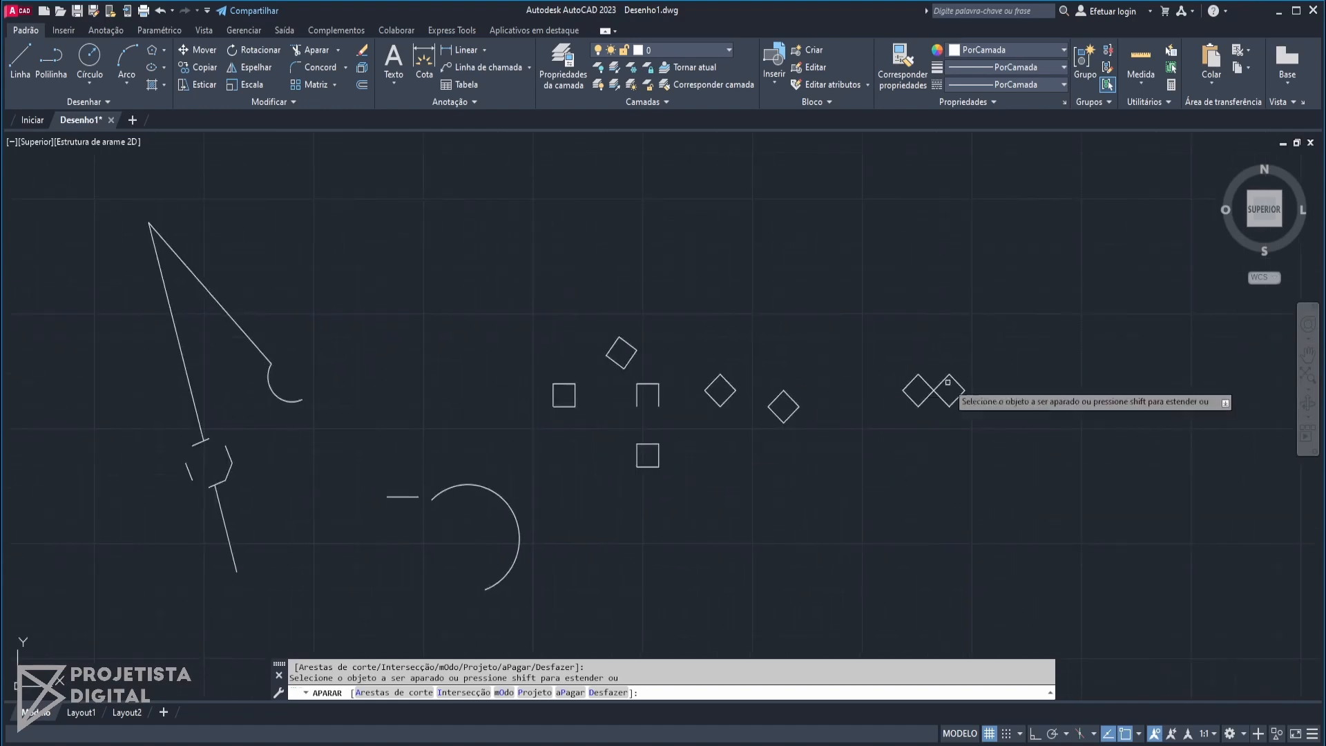
pyautogui.scroll(-2, 953, 415)
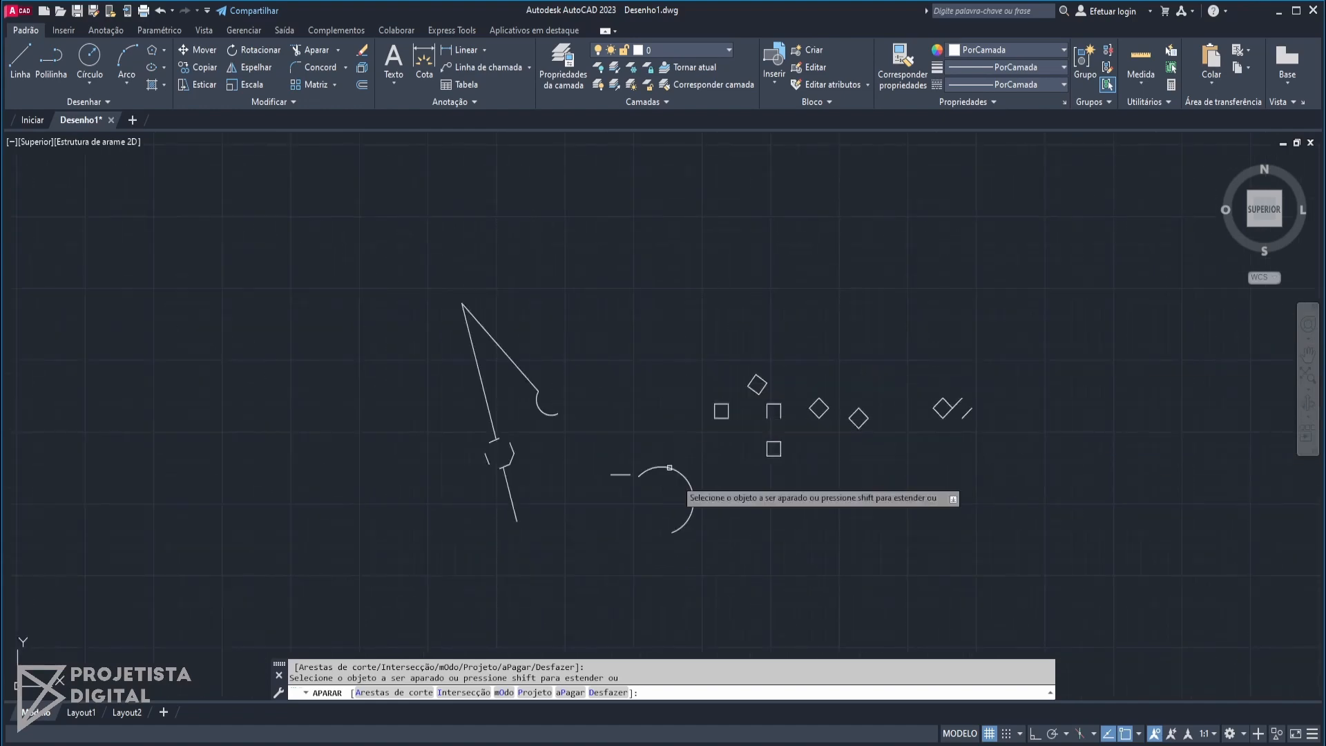
pyautogui.press('Escape')
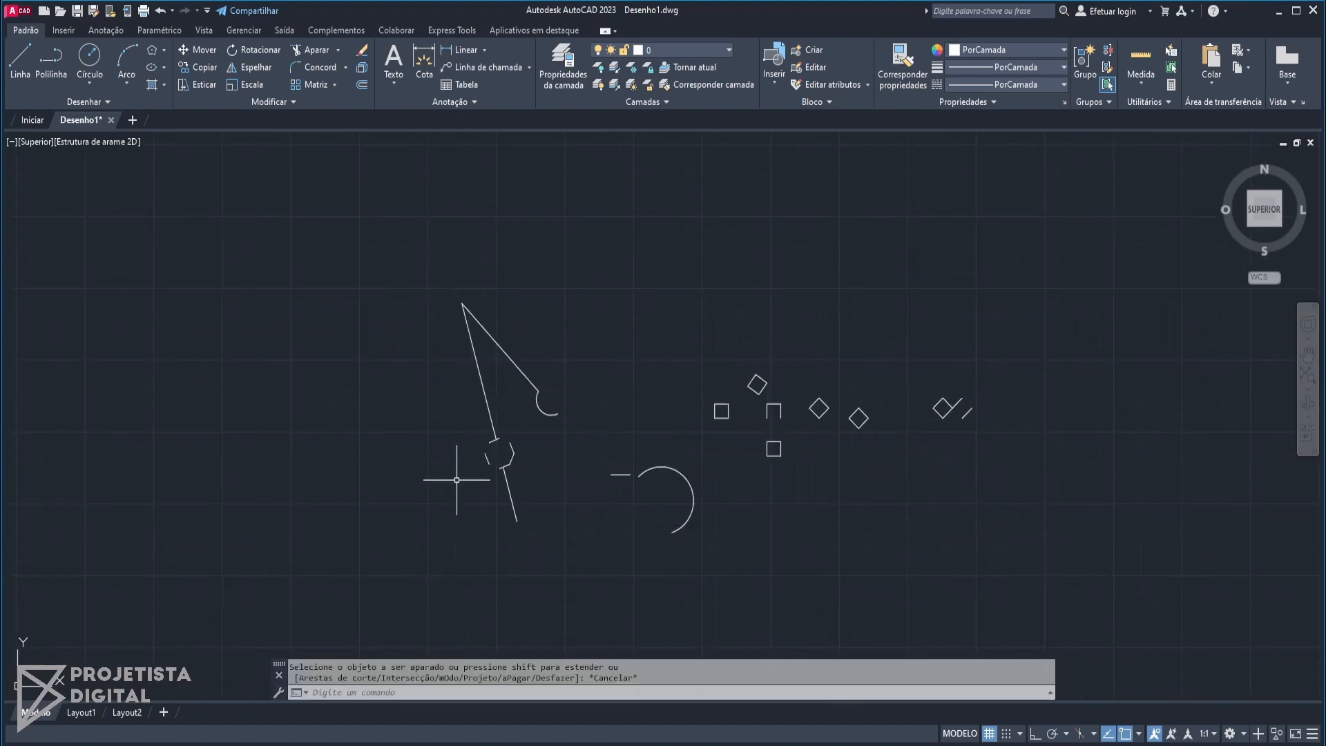
pyautogui.hotkey('ctrl', 'z')
pyautogui.hotkey('ctrl', 'z')
# - Extend the free end of the polyline's short horizontal segment to the large arc
pyautogui.scroll(4, 563, 462)
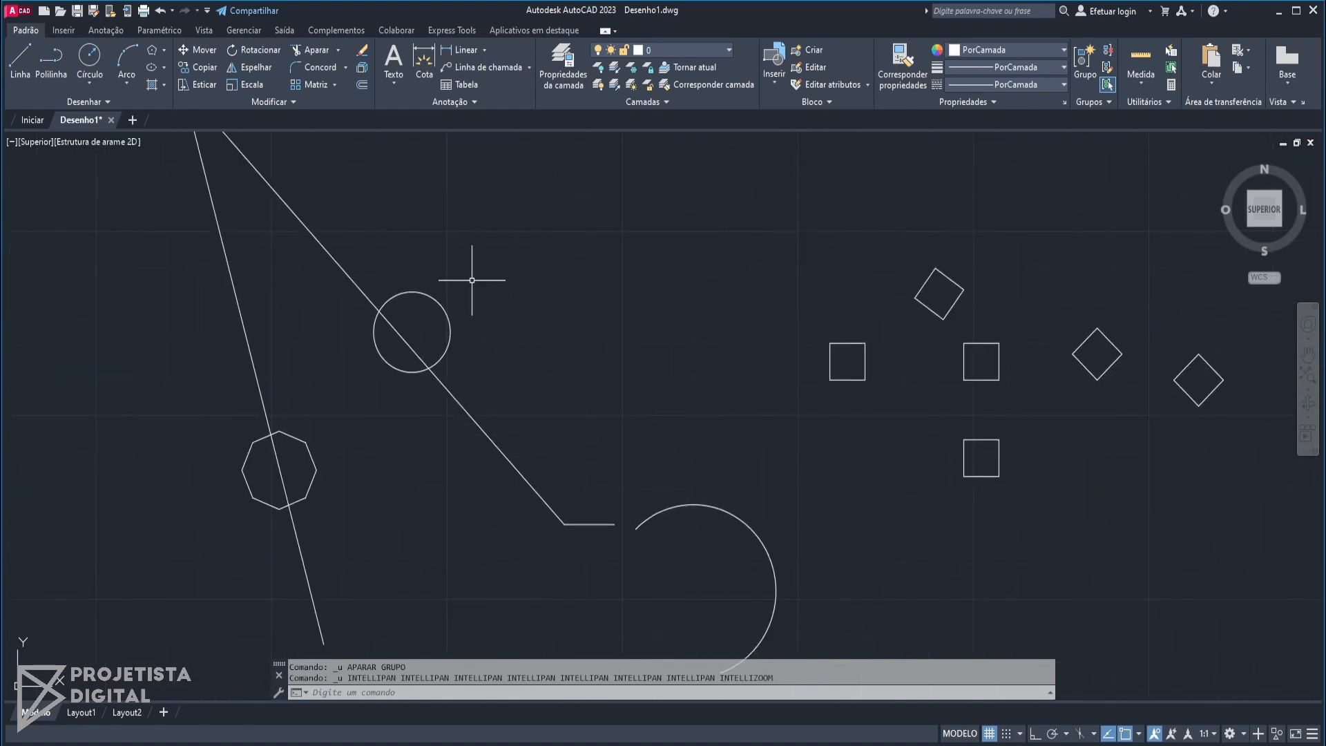
pyautogui.moveTo(472, 280); pyautogui.dragTo(528, 247, button='middle')
pyautogui.click(339, 50)
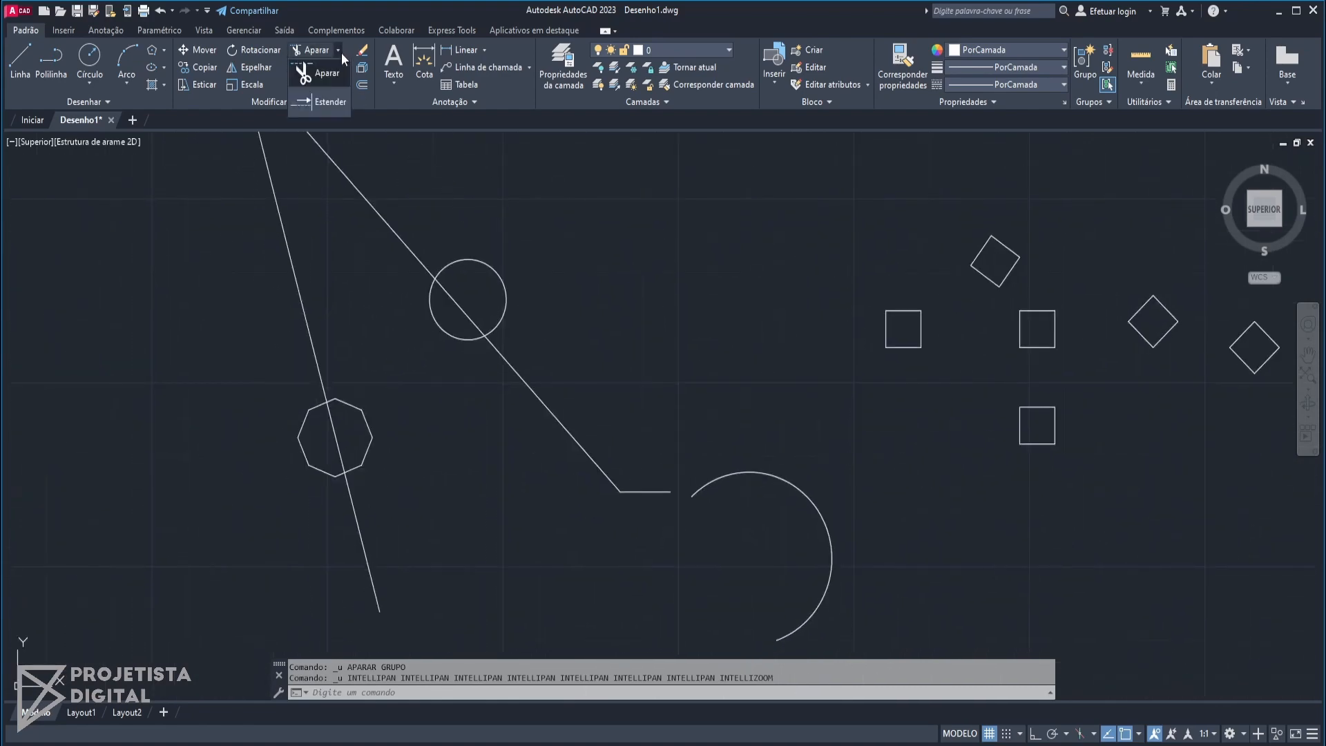
pyautogui.click(331, 104)
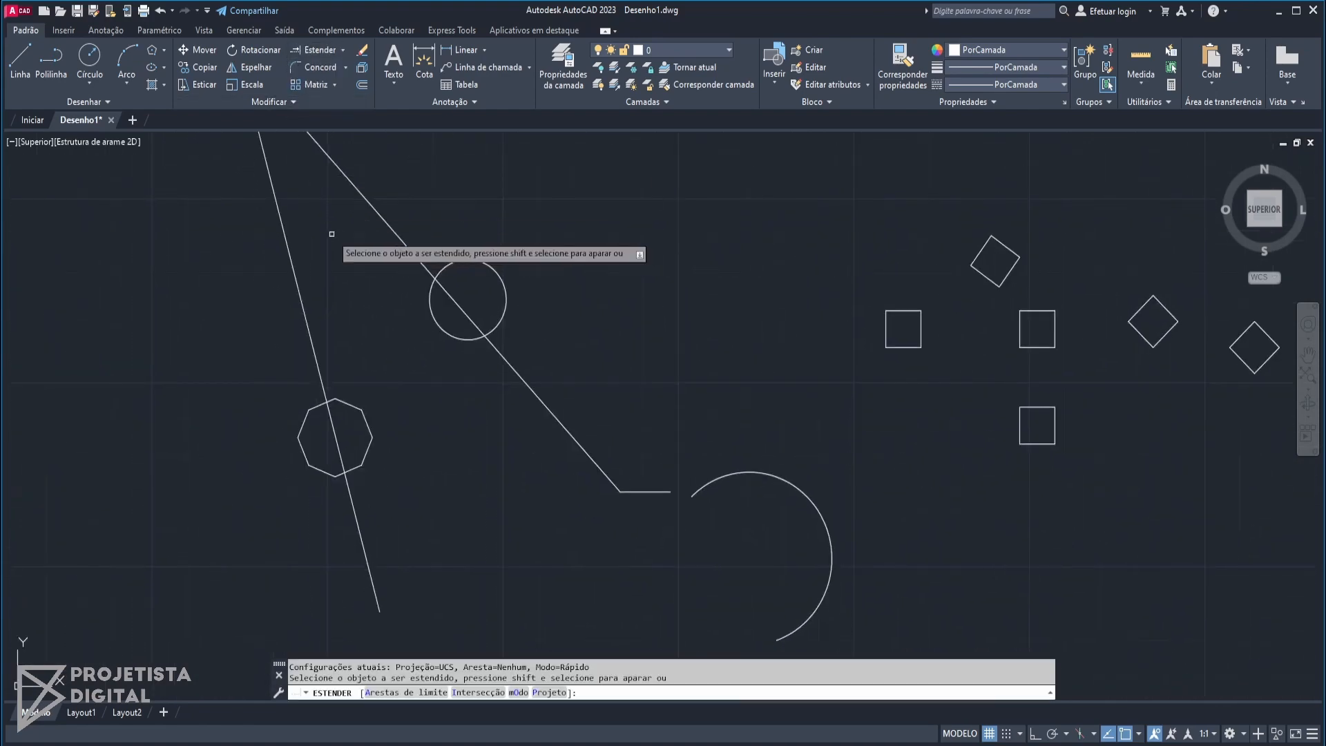
pyautogui.click(664, 492)
pyautogui.moveTo(715, 552); pyautogui.dragTo(713, 506, button='middle')
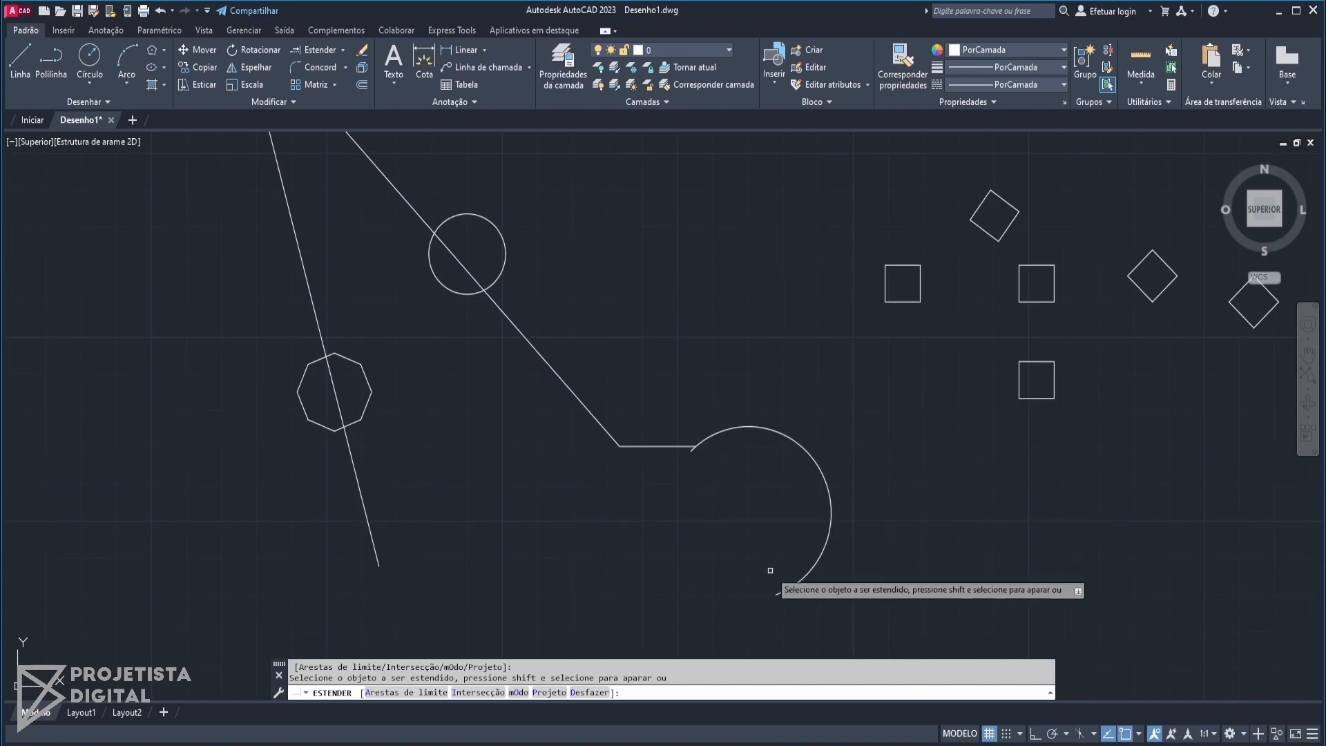
pyautogui.press('Escape')
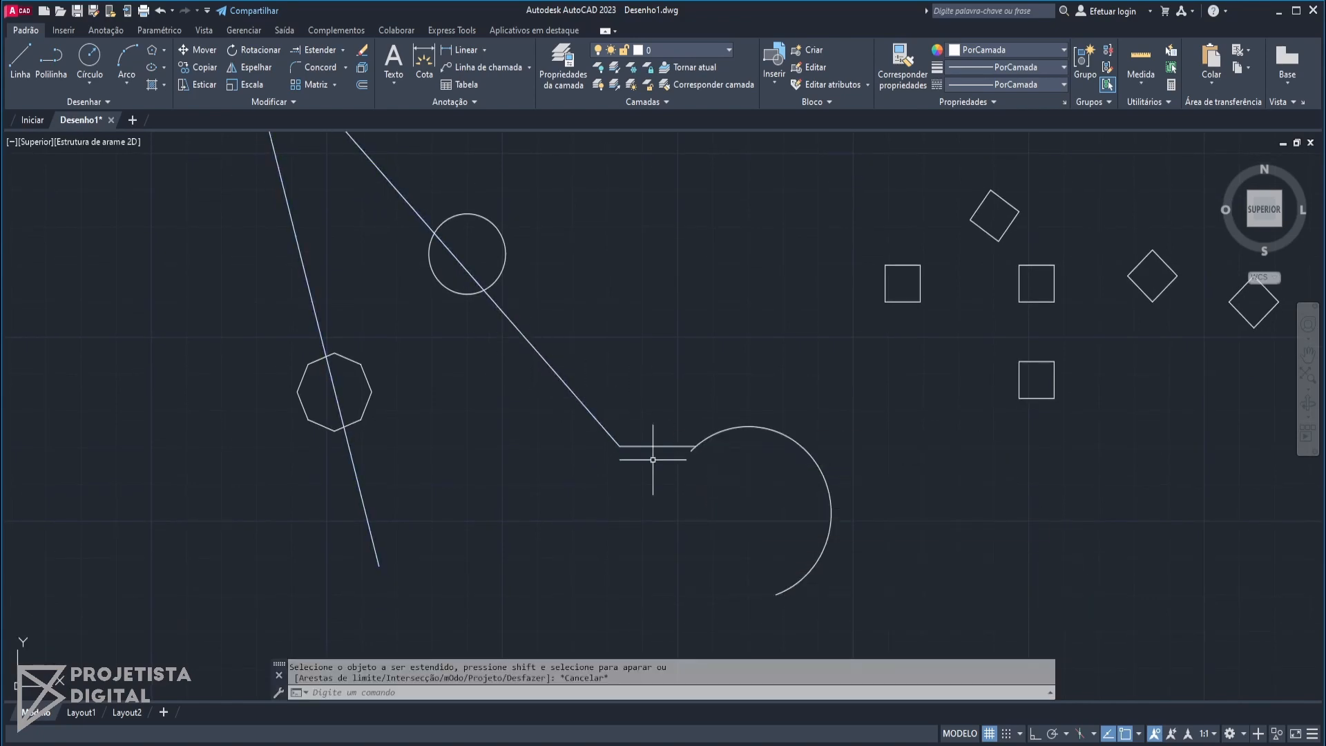
# - Draw a line sloping down to the left in the empty area between the small circle and the squares
pyautogui.moveTo(666, 369); pyautogui.dragTo(662, 426, button='middle')
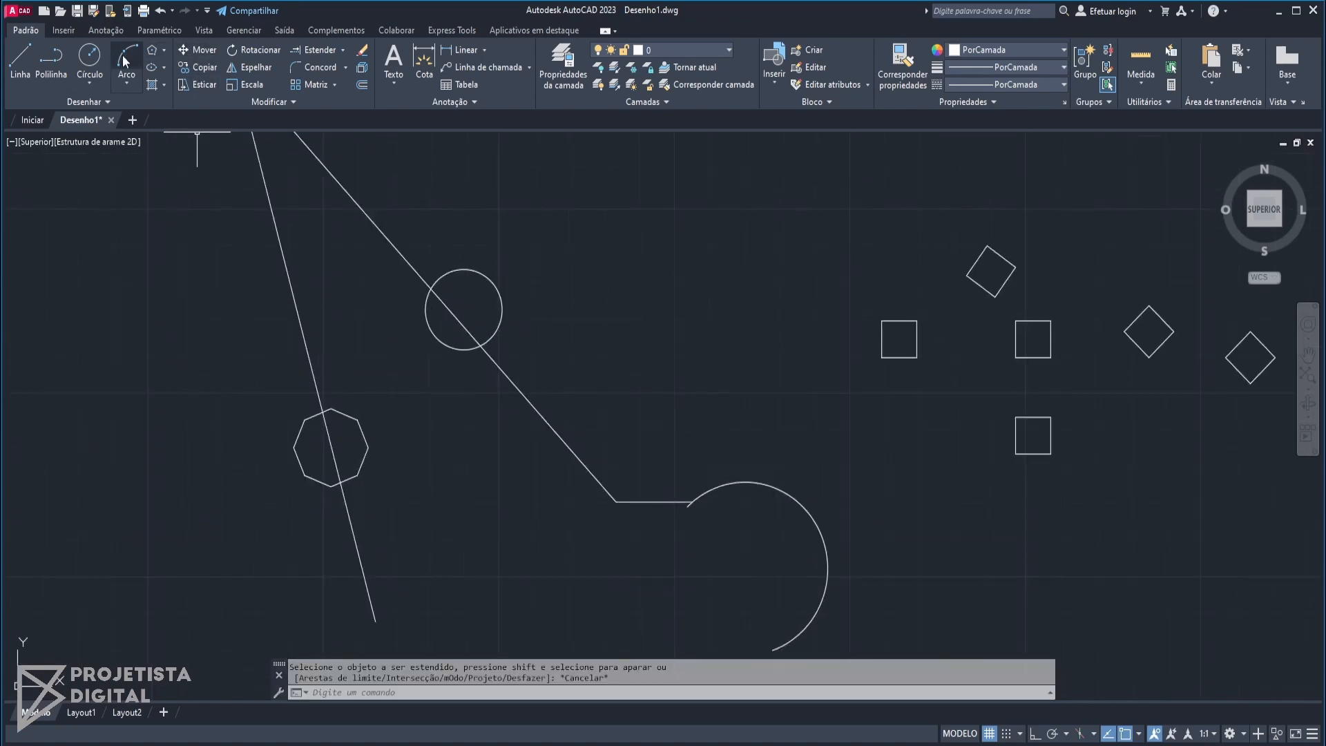
pyautogui.click(20, 63)
pyautogui.click(830, 242)
pyautogui.click(621, 348)
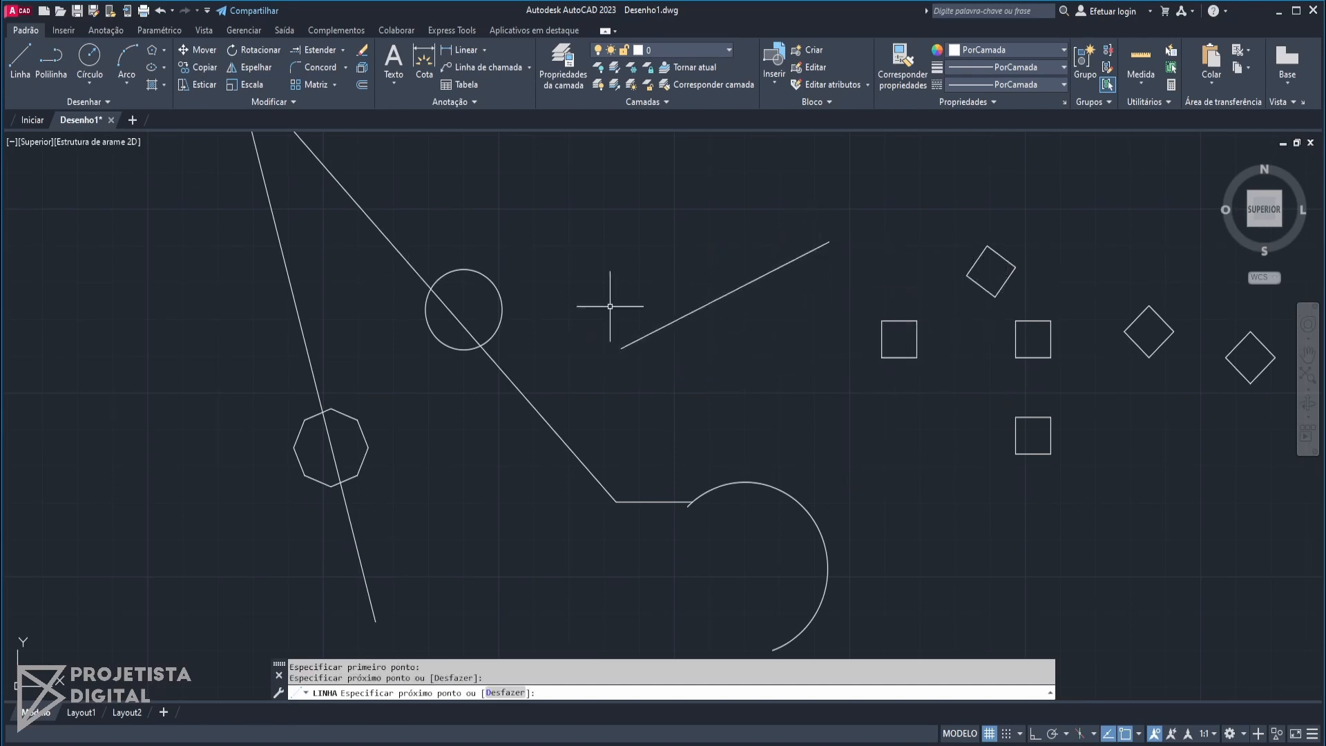
pyautogui.press('Escape')
# - Draw a second sloping line rising to the right, just left of the polyline's steep segment
pyautogui.moveTo(595, 236); pyautogui.dragTo(593, 401, button='middle')
pyautogui.click(110, 493)
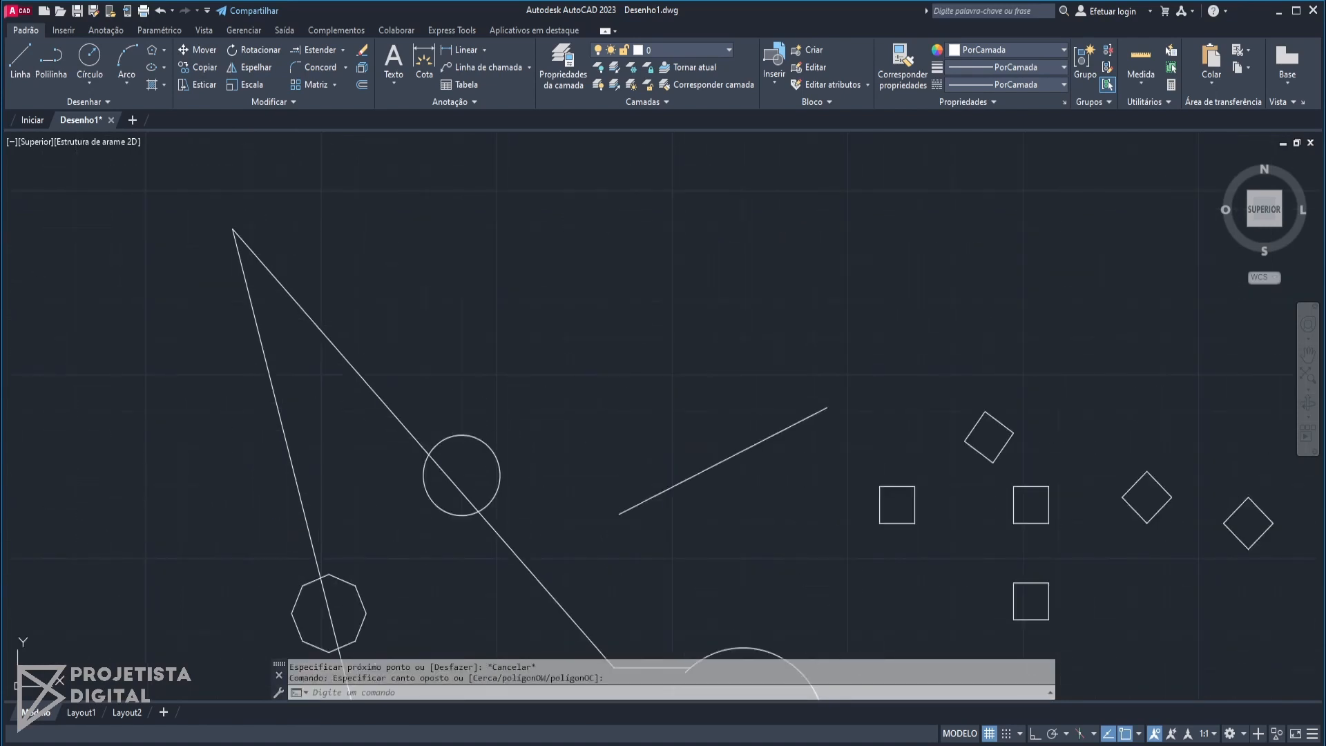
pyautogui.press('Return')
pyautogui.click(81, 517)
pyautogui.click(238, 432)
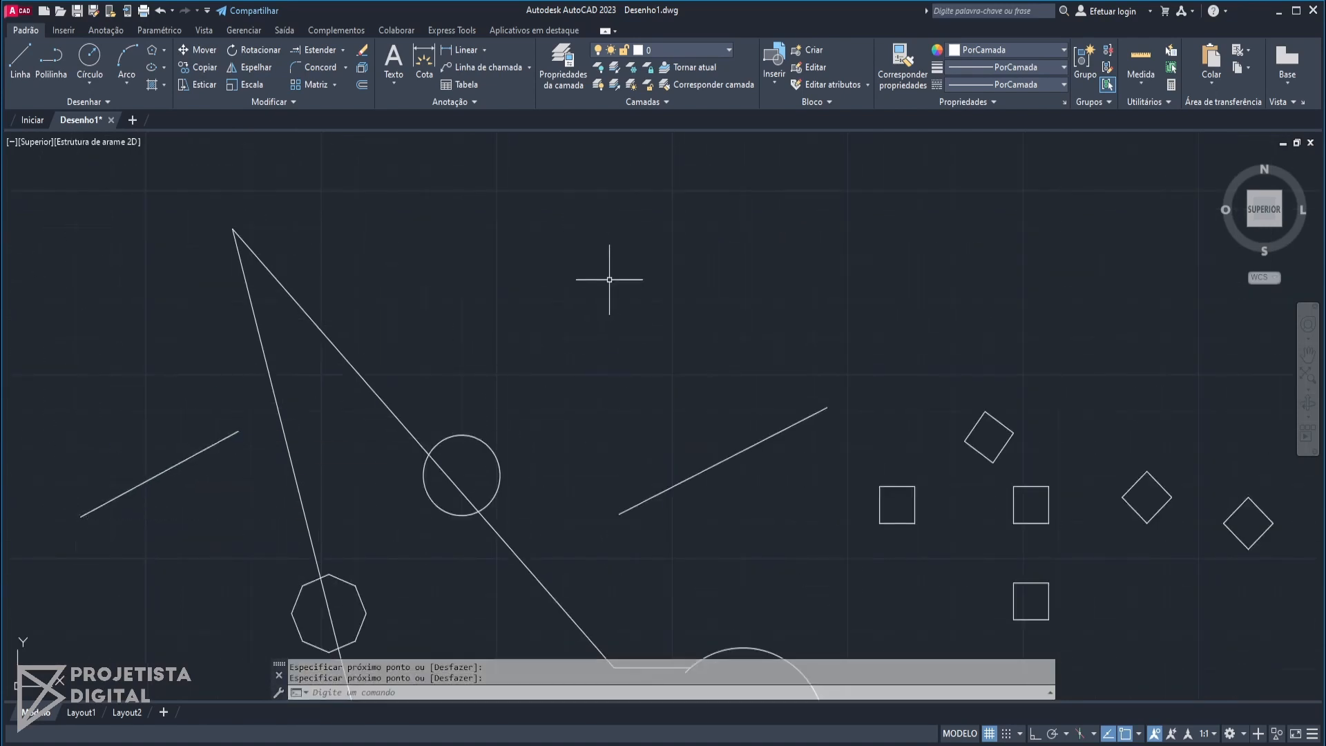
# - Extend the right sloping line to the polyline's steep segment and the left sloping line to its long diagonal segment
pyautogui.moveTo(573, 324); pyautogui.dragTo(581, 250, button='middle')
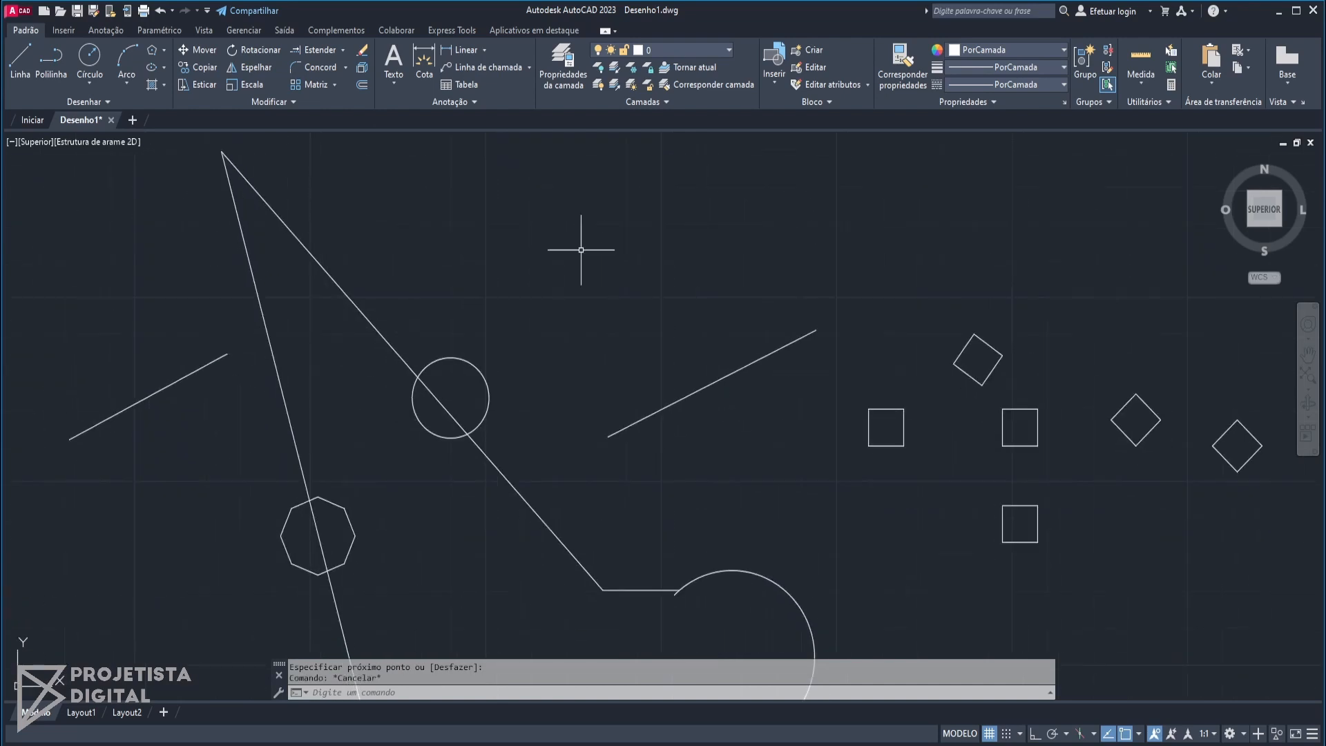
pyautogui.click(314, 51)
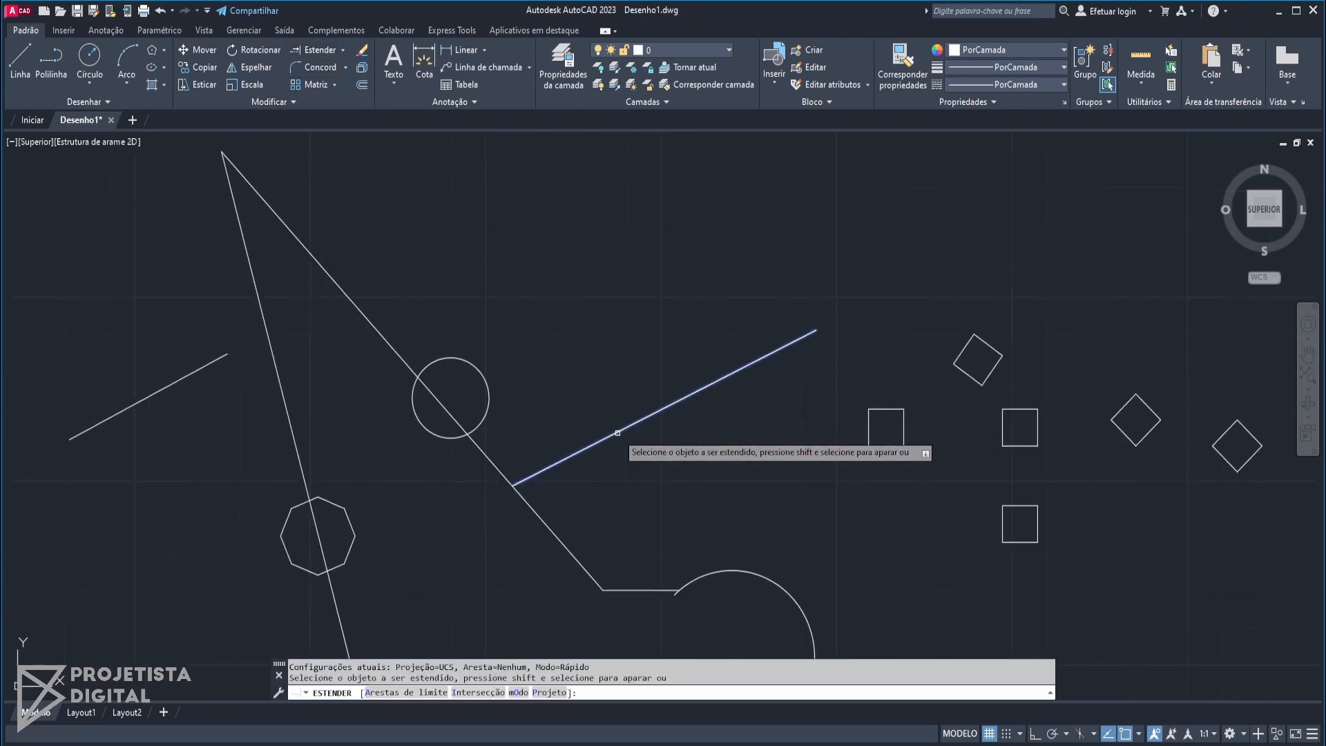
pyautogui.click(567, 458)
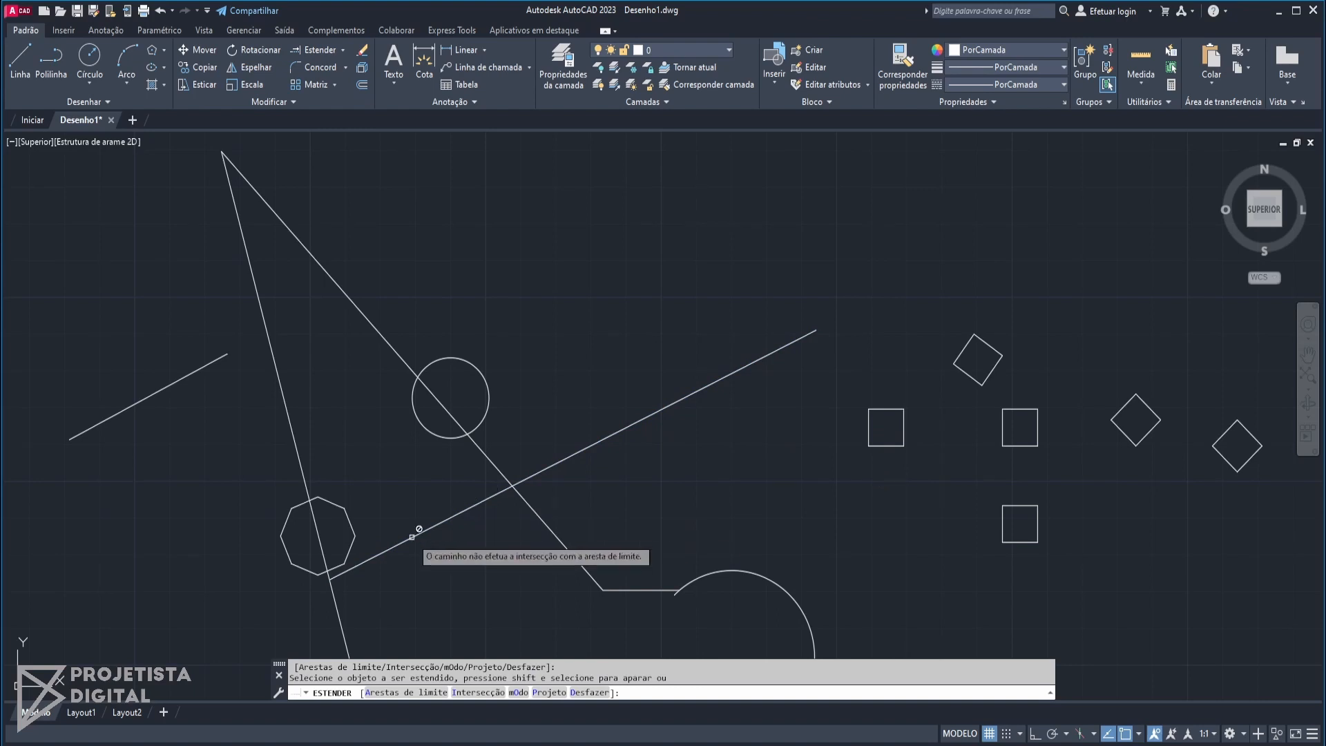
pyautogui.click(218, 360)
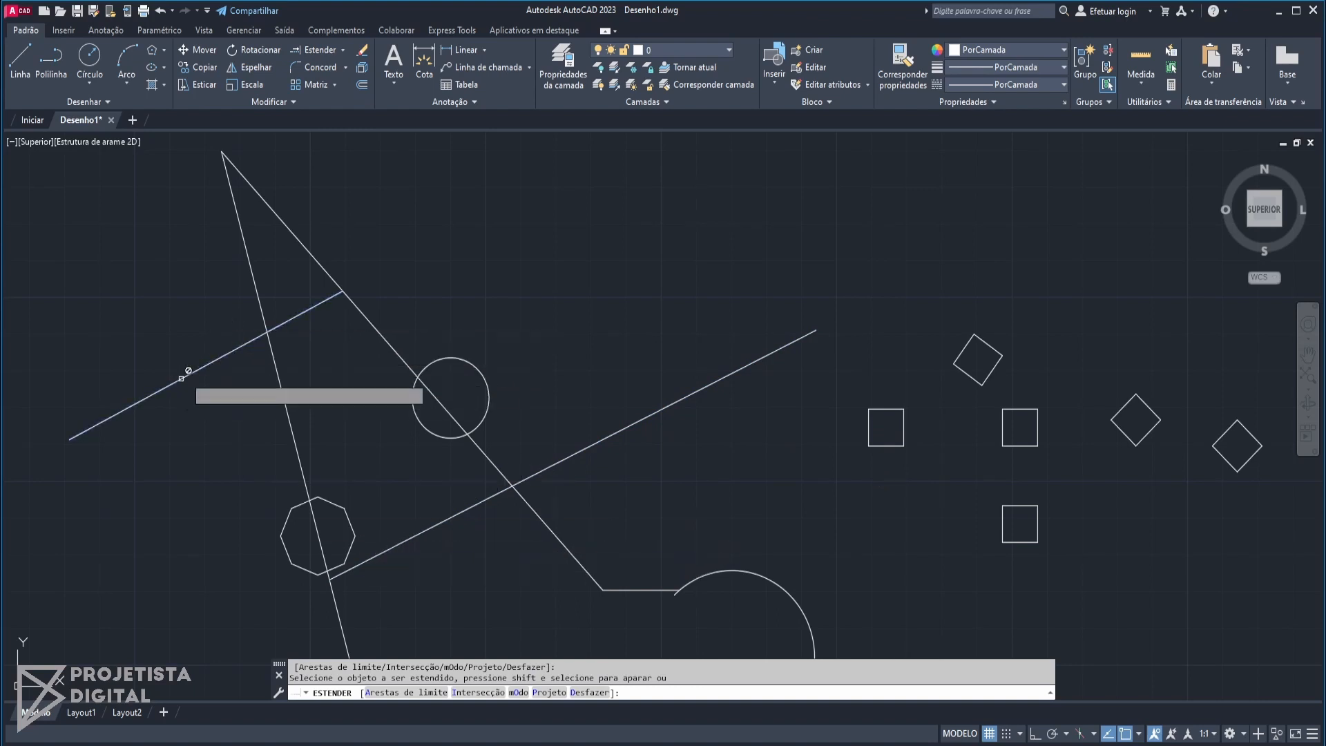
# - Extend the polyline's horizontal segment across the large arc to the arc's far side
pyautogui.moveTo(330, 306); pyautogui.dragTo(369, 367, button='middle')
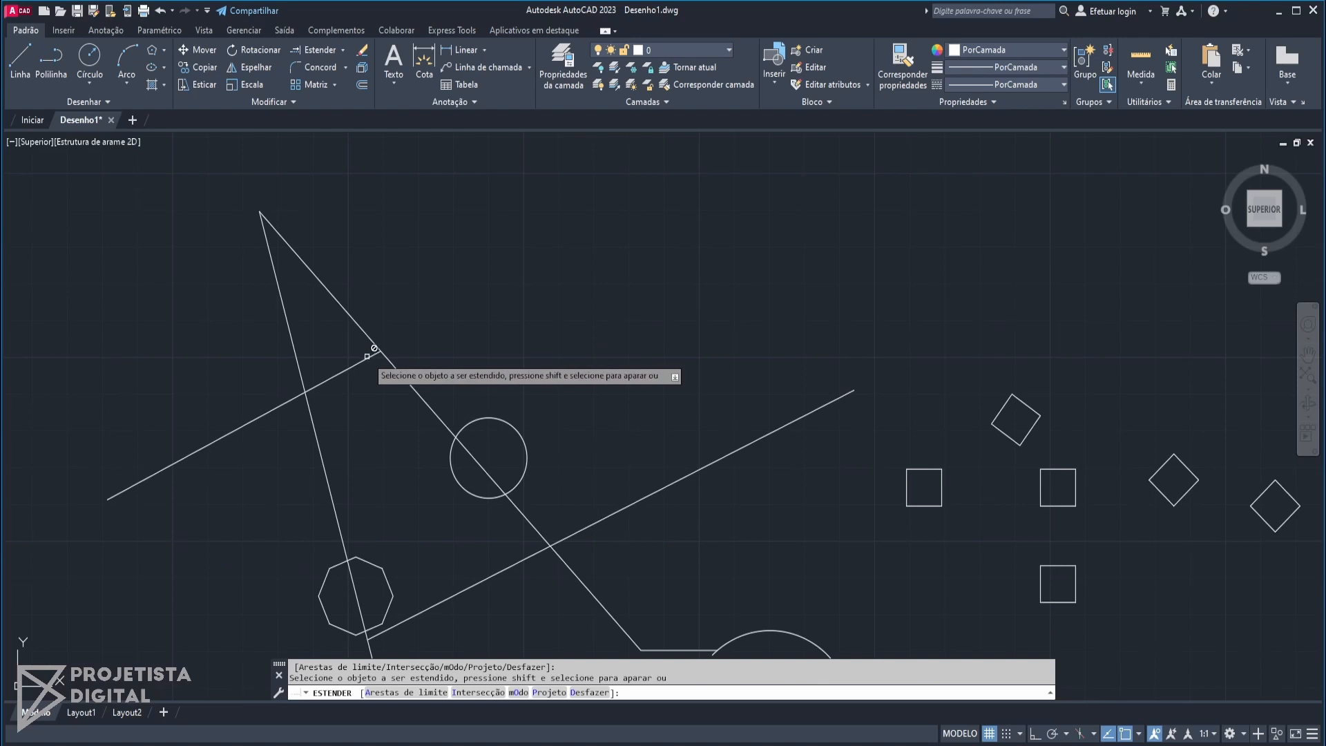
pyautogui.click(299, 384)
pyautogui.press('Return')
pyautogui.moveTo(595, 491); pyautogui.dragTo(581, 355, button='middle')
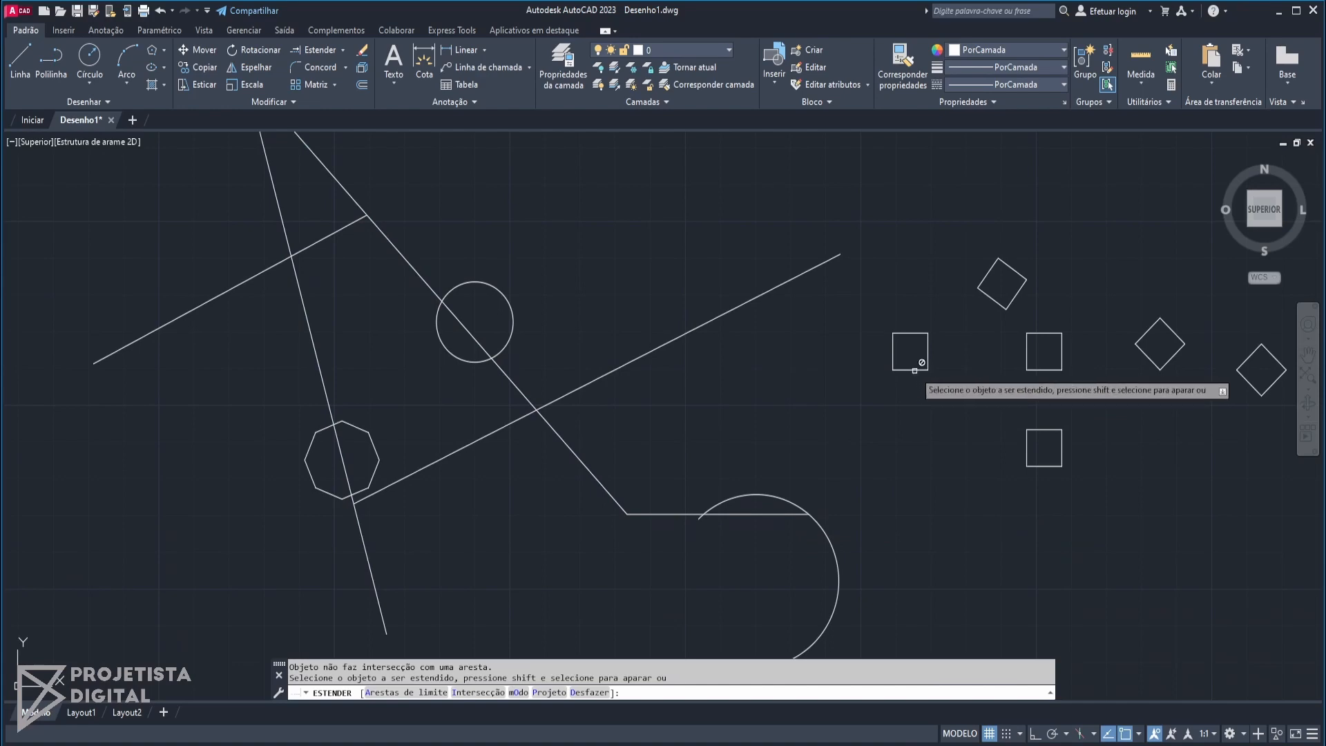
pyautogui.moveTo(1022, 352); pyautogui.dragTo(943, 340, button='middle')
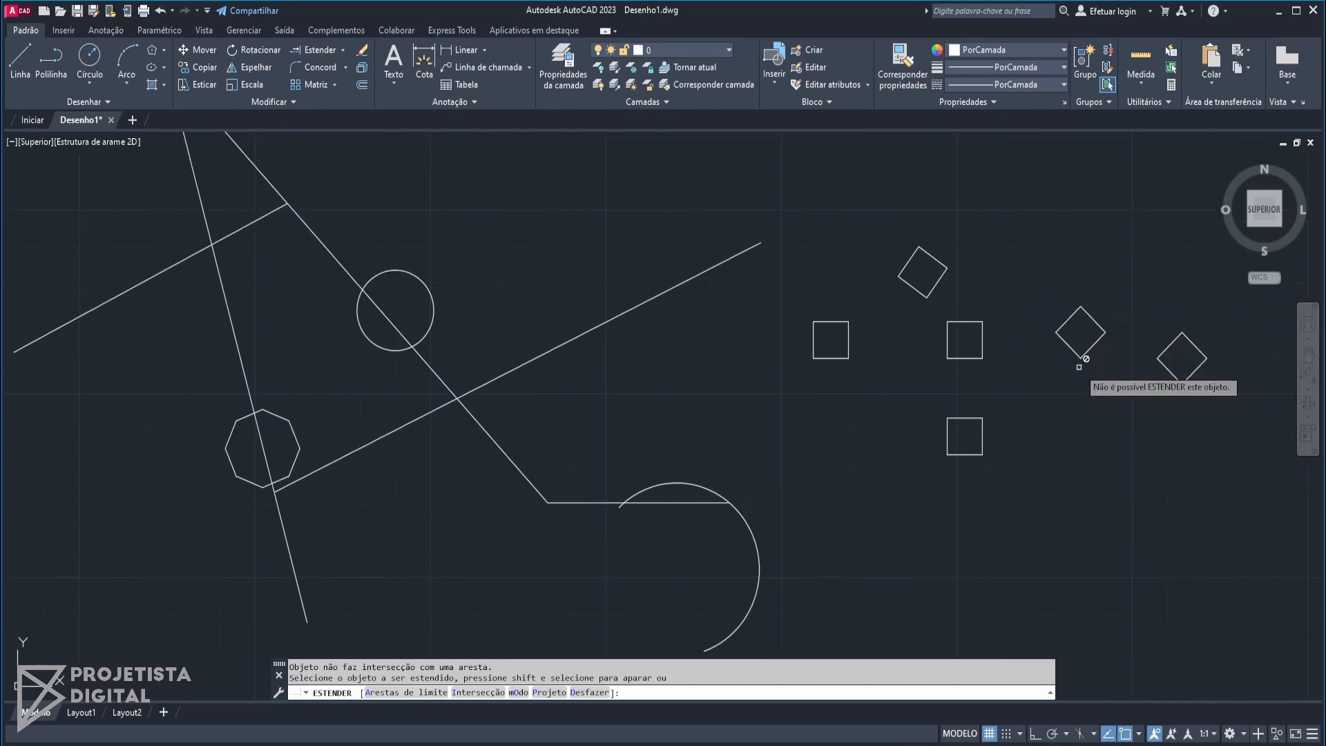
pyautogui.moveTo(792, 275); pyautogui.dragTo(786, 364, button='middle')
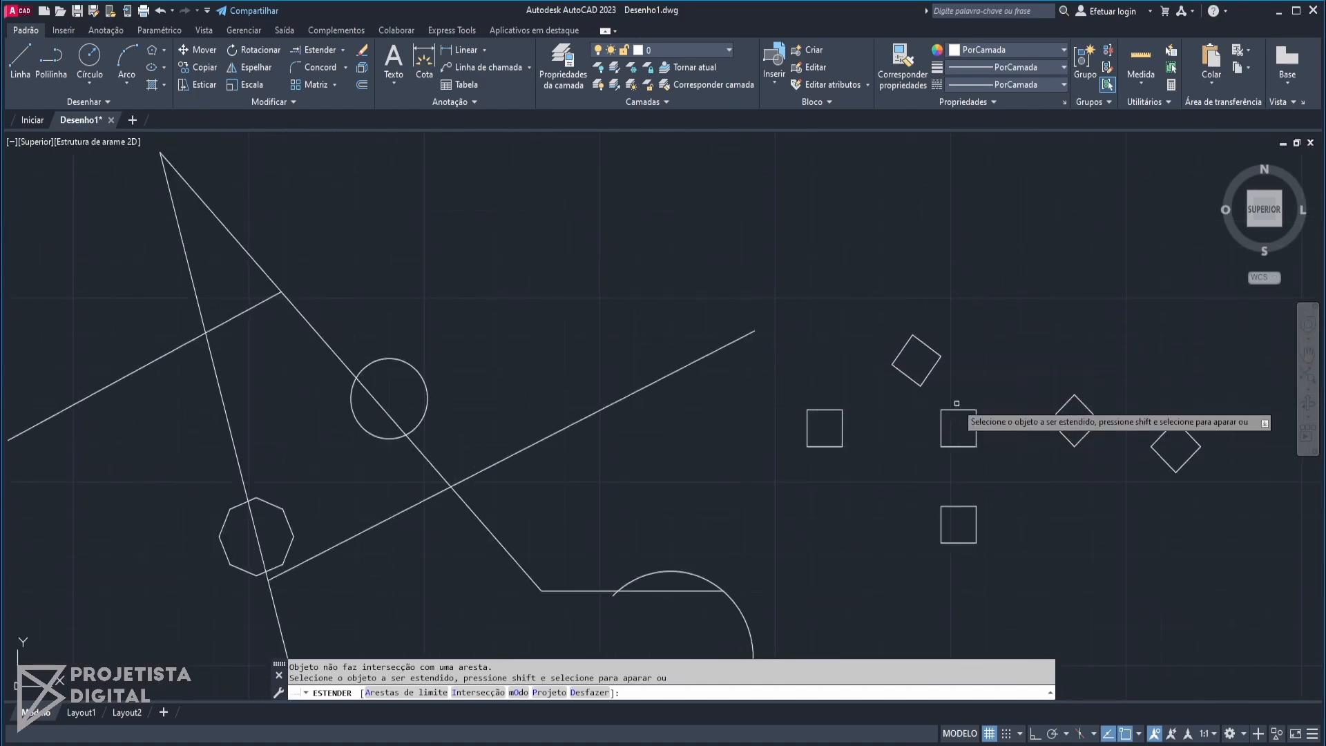
pyautogui.press('Escape')
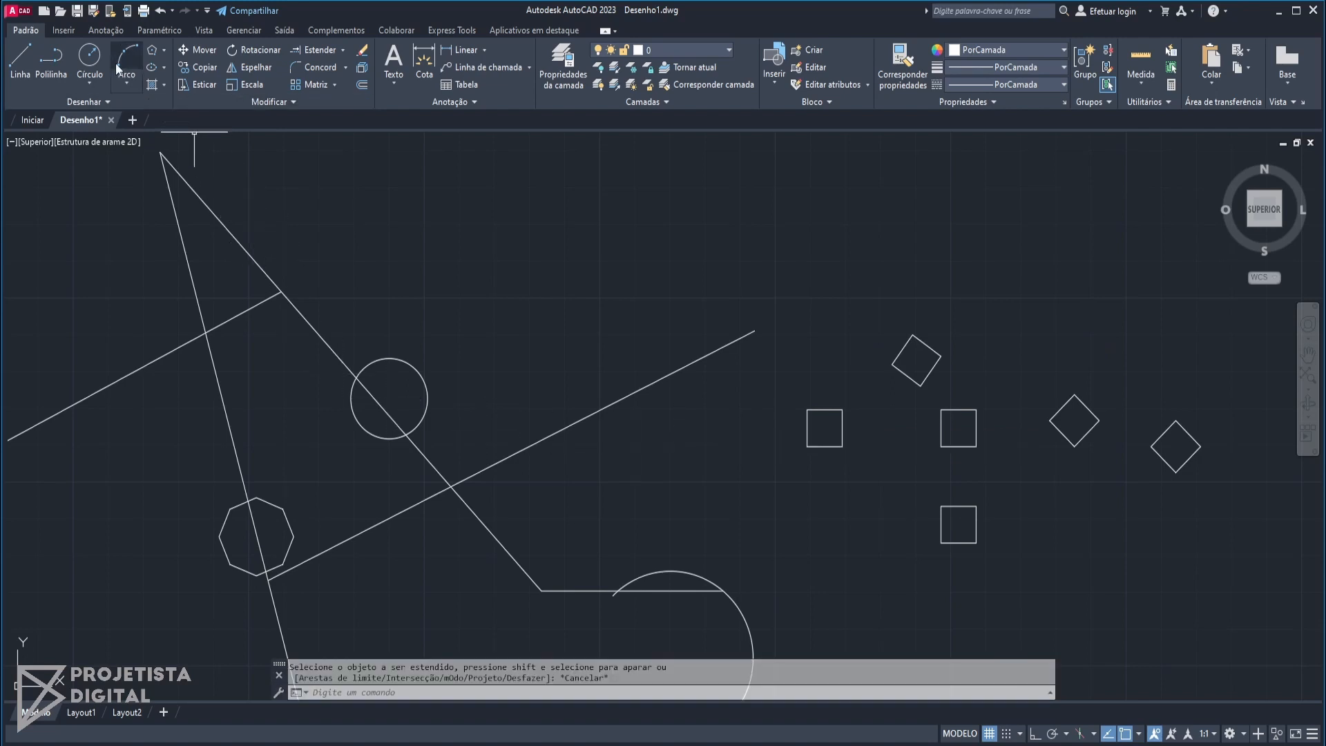
# - Draw a steep line running down to the right between the leftmost square and the tilted square
pyautogui.click(23, 67)
pyautogui.click(776, 200)
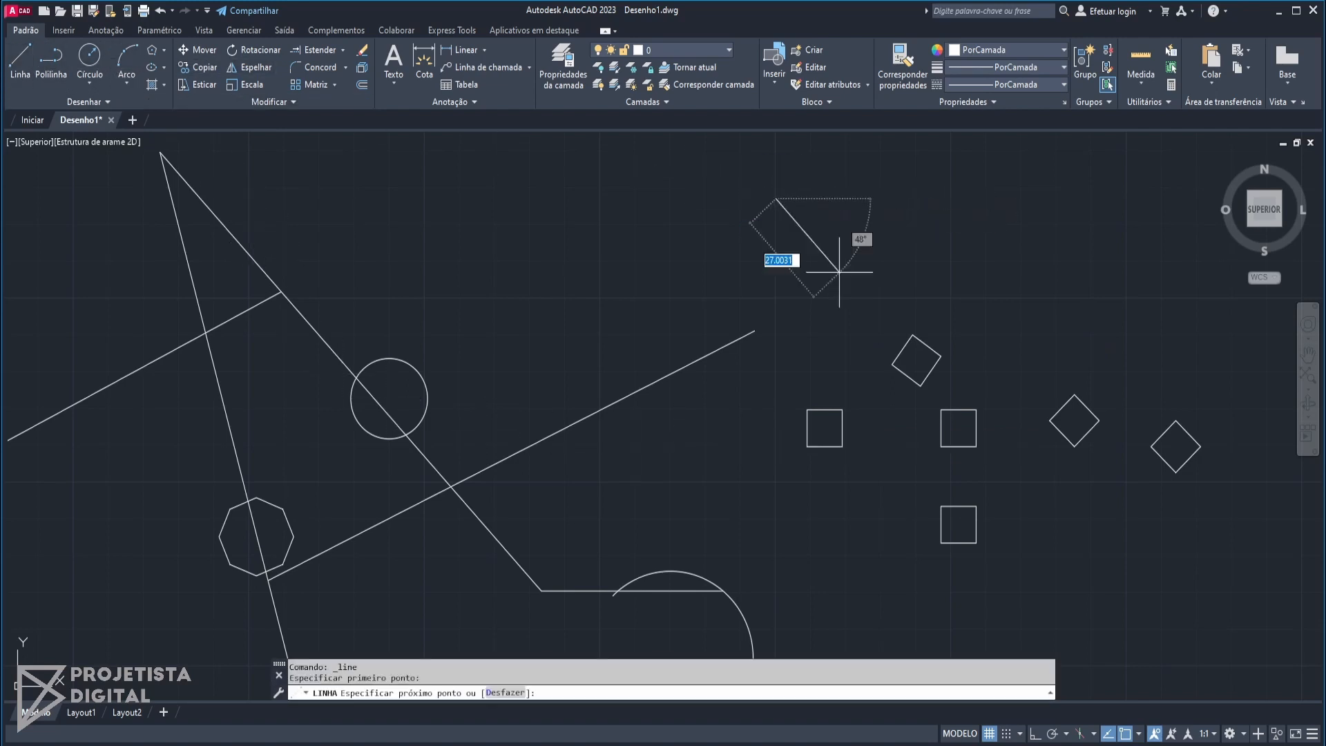
pyautogui.click(916, 492)
pyautogui.press('Escape')
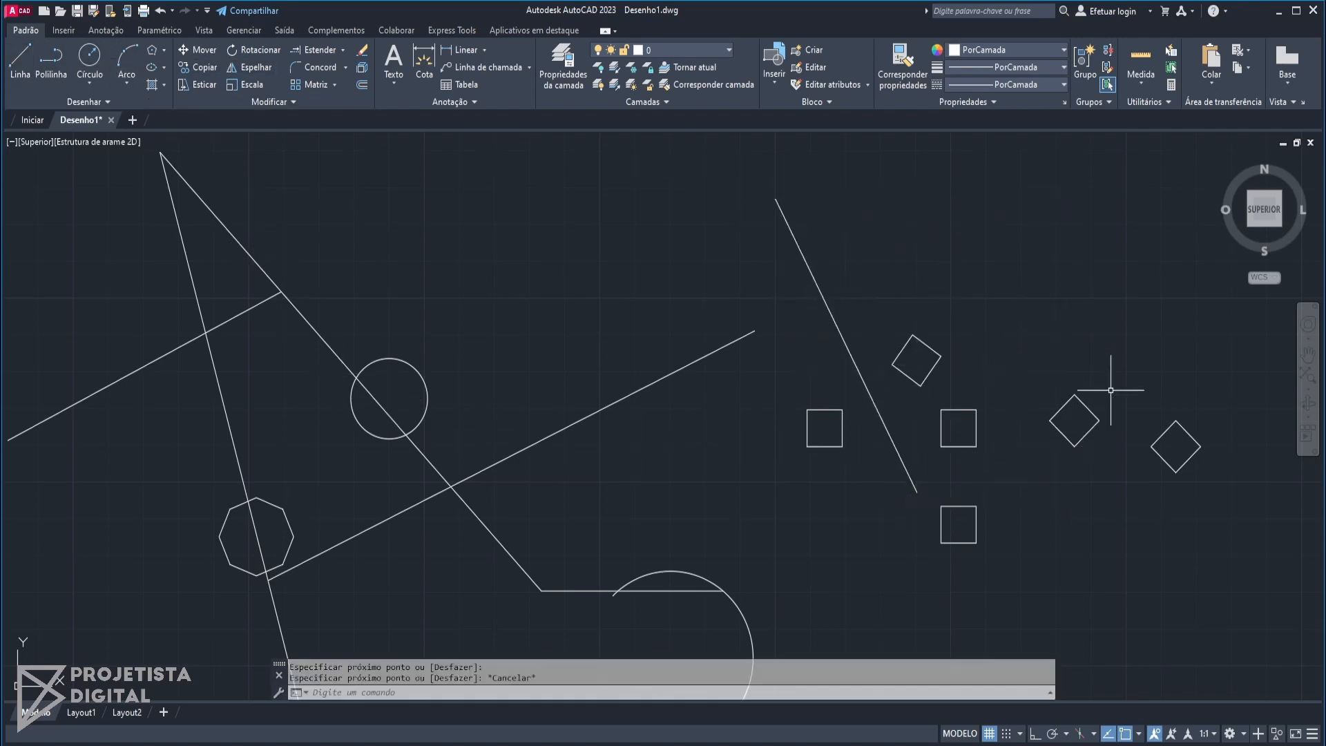
# - Draw a gently sloping line in the empty area above the separate diamonds
pyautogui.press('space')
pyautogui.click(1138, 253)
pyautogui.click(989, 279)
pyautogui.press('space')
pyautogui.click(1218, 331)
pyautogui.press('space')
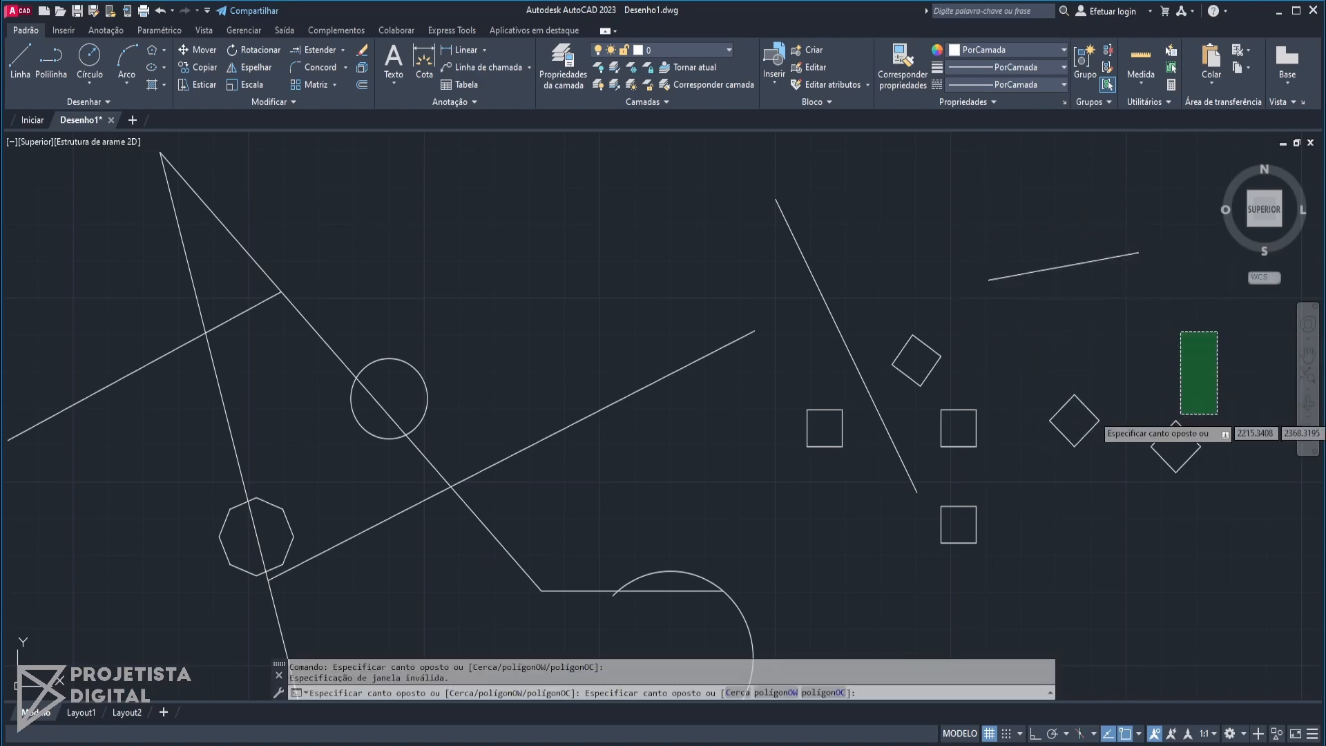
pyautogui.press('Escape')
# - Draw a short, nearly horizontal line just right of the two touching diamonds
pyautogui.moveTo(1198, 416); pyautogui.dragTo(965, 370, button='middle')
pyautogui.press('space')
pyautogui.moveTo(1192, 382); pyautogui.dragTo(1032, 373, button='middle')
pyautogui.click(1142, 365)
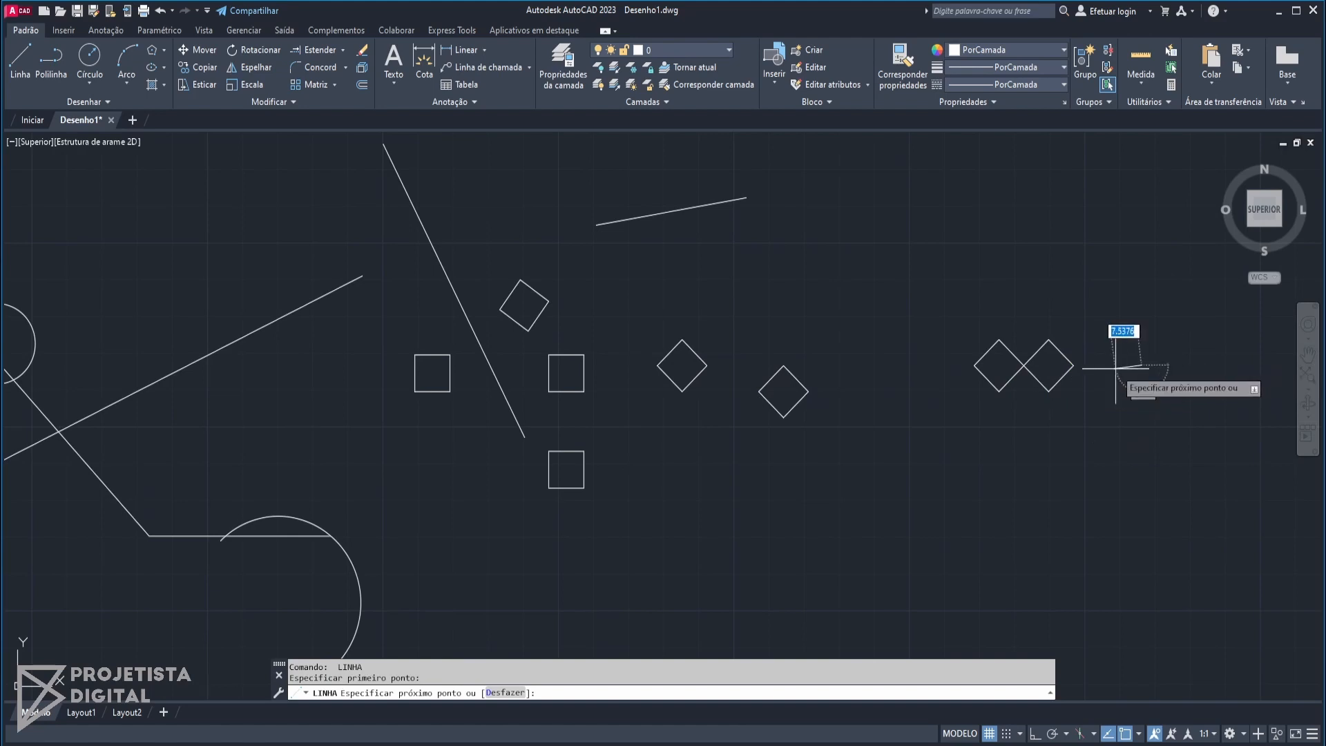
pyautogui.press('Escape')
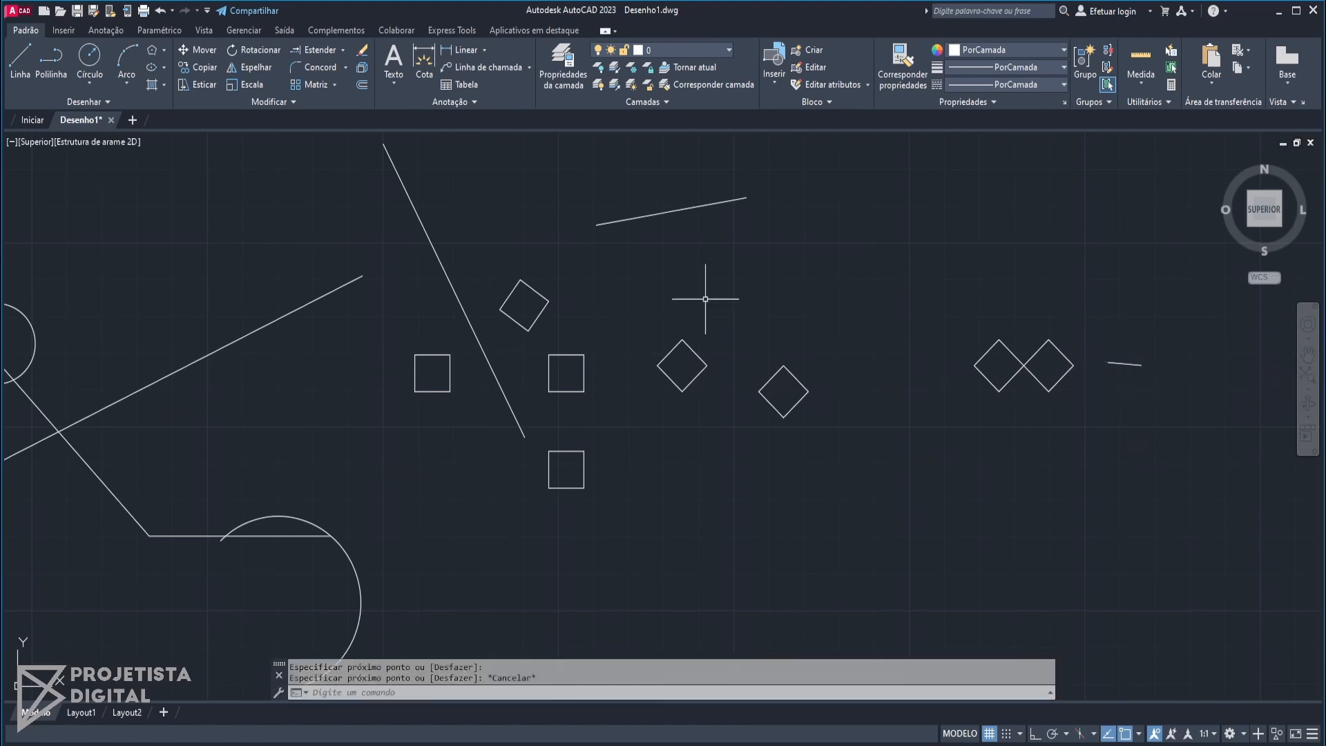
# - Extend the short line beside the two touching diamonds leftward through the intervening objects to the polyline's steep left leg
pyautogui.click(316, 50)
pyautogui.click(1090, 359)
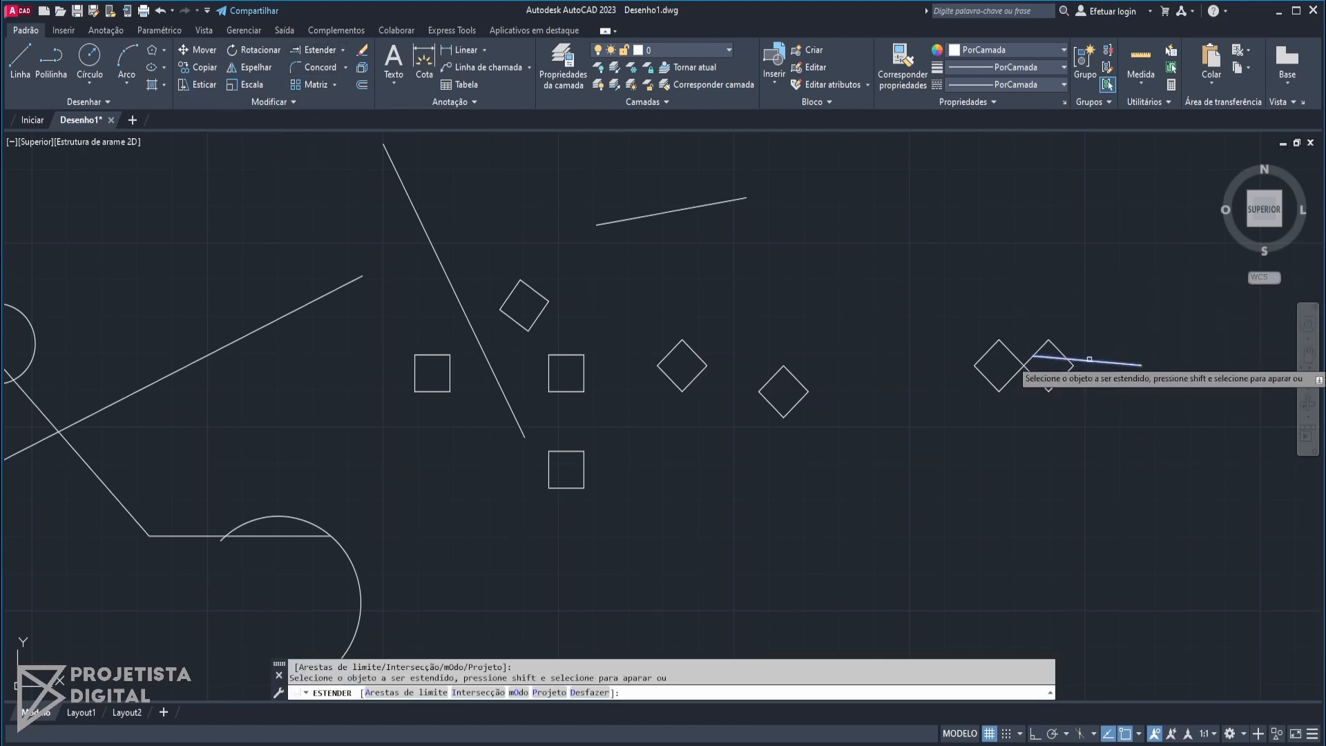
pyautogui.click(1022, 356)
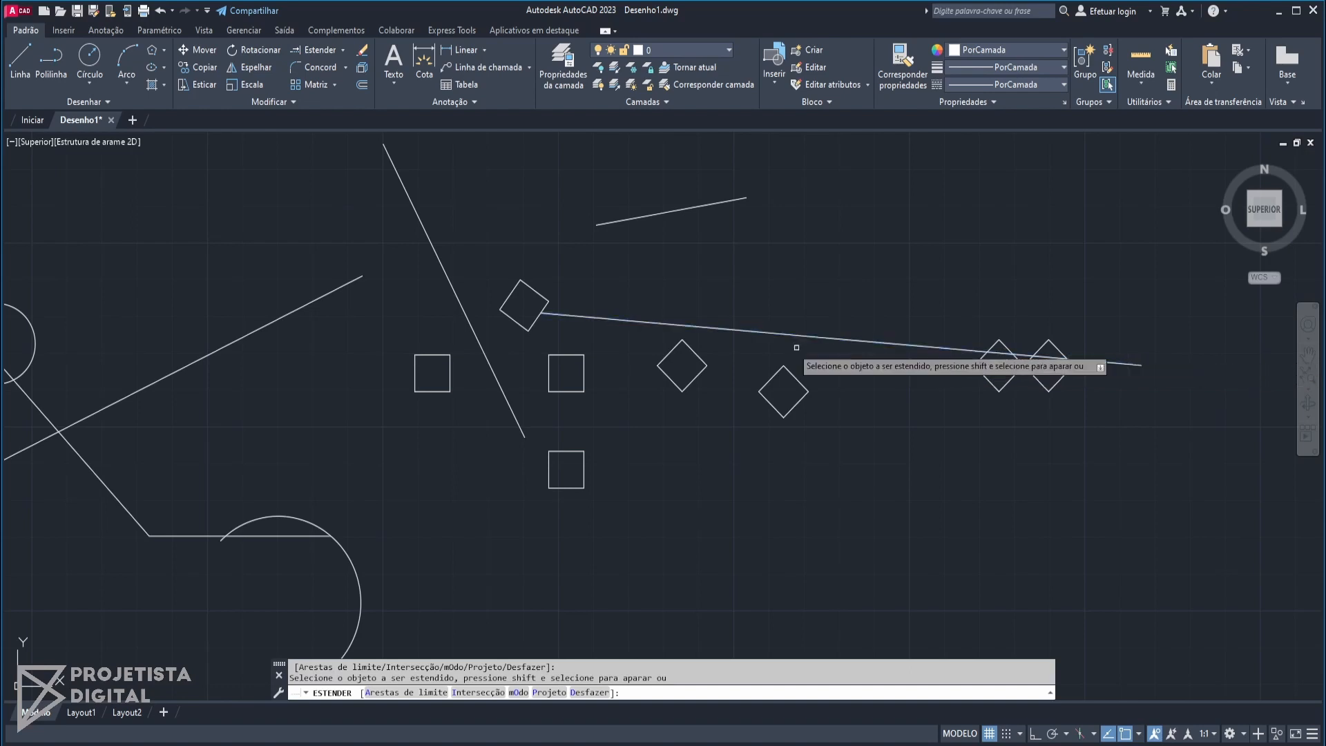
pyautogui.click(608, 319)
pyautogui.click(501, 309)
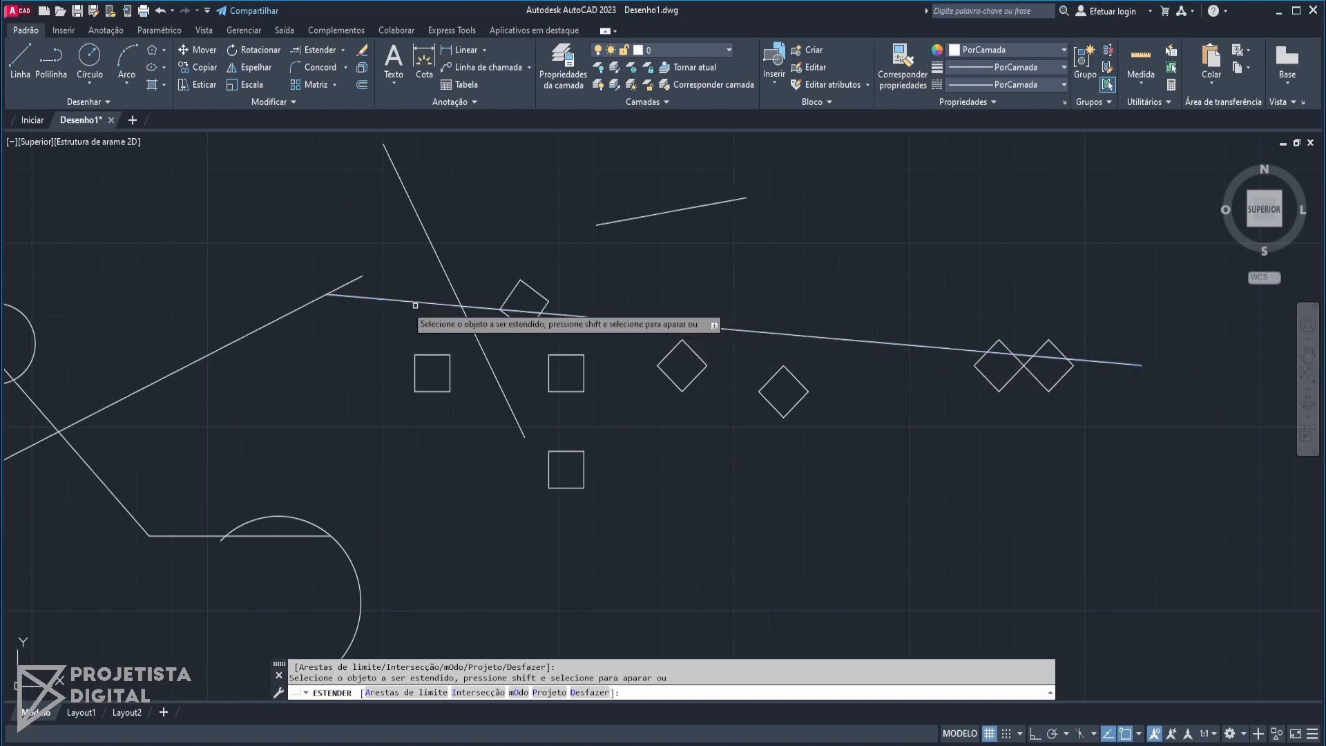
pyautogui.moveTo(442, 311); pyautogui.dragTo(795, 349, button='middle')
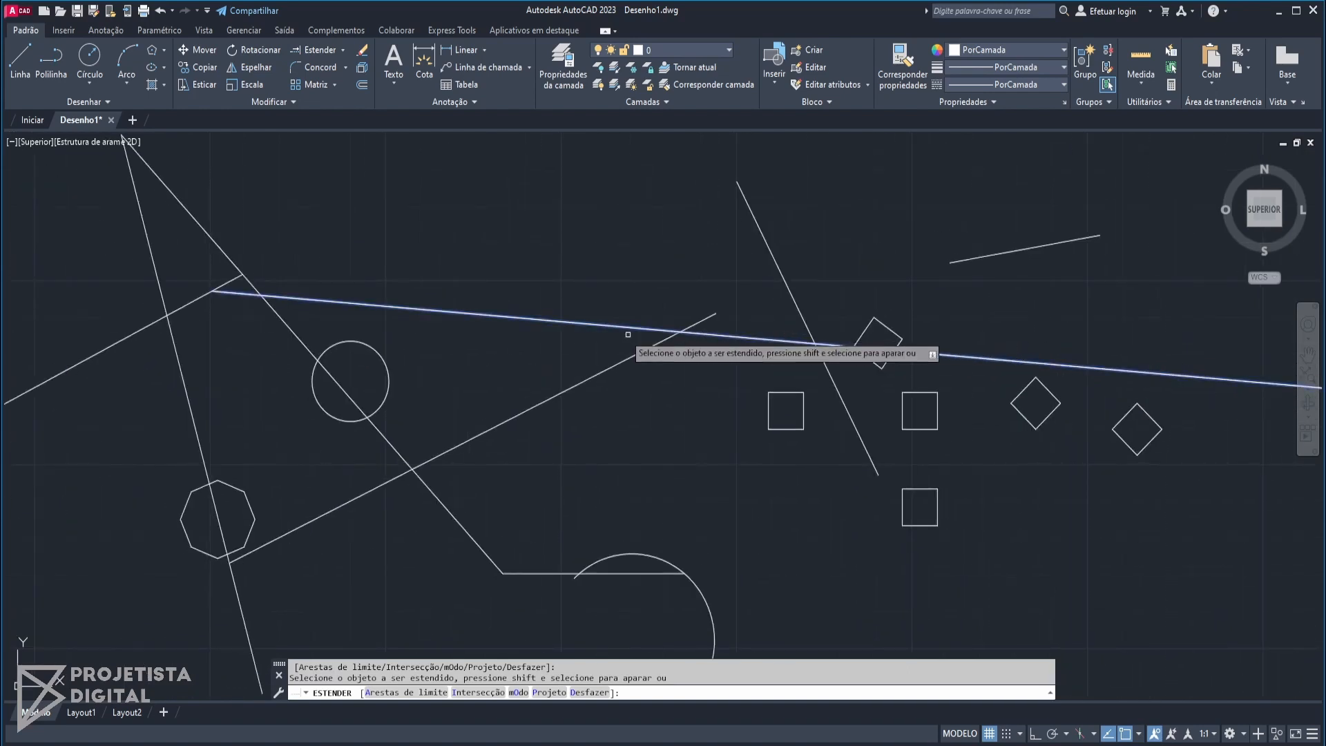
pyautogui.click(331, 301)
pyautogui.moveTo(344, 308); pyautogui.dragTo(537, 371, button='middle')
pyautogui.click(414, 357)
pyautogui.scroll(-4, 404, 357)
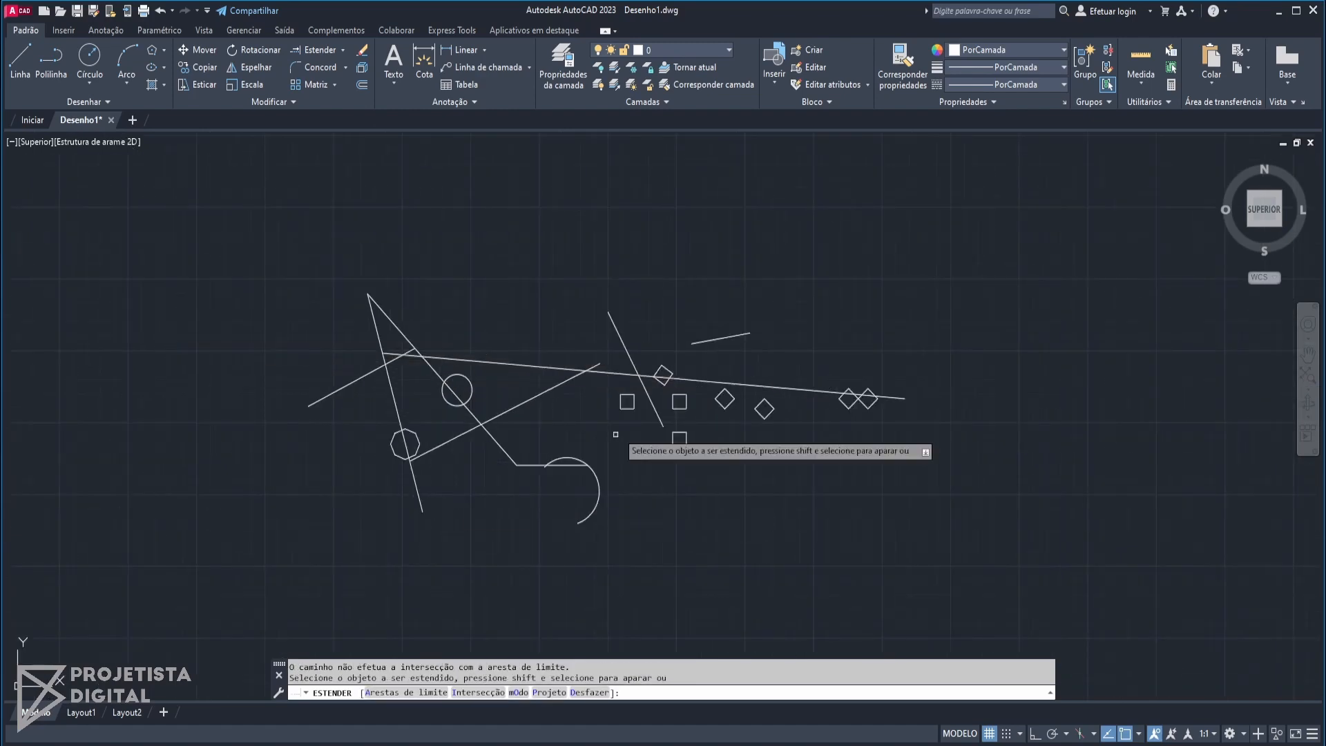
pyautogui.press('Escape')
# - Select the extended line to inspect its full length, clear the selection and undo the whole extension
pyautogui.click(780, 389)
pyautogui.click(761, 375)
pyautogui.press('Escape')
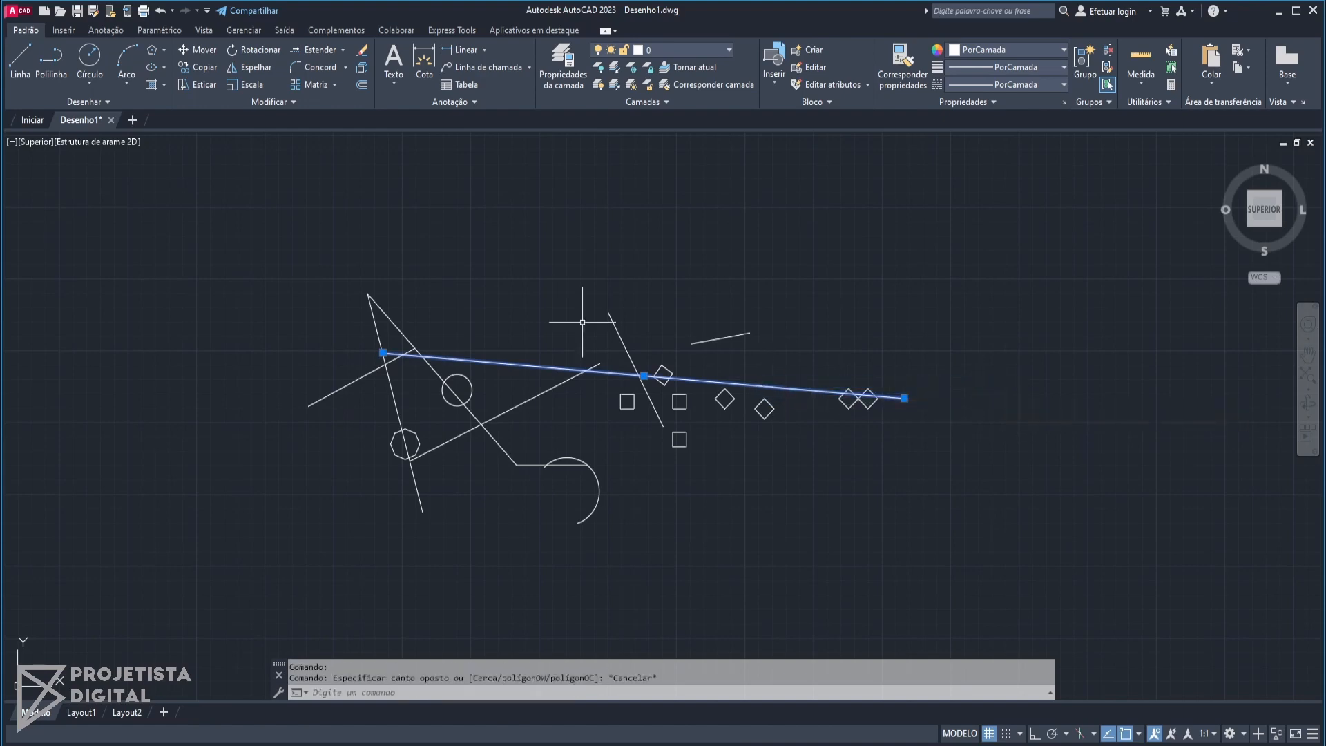
pyautogui.press('Escape')
pyautogui.hotkey('ctrl', 'z')
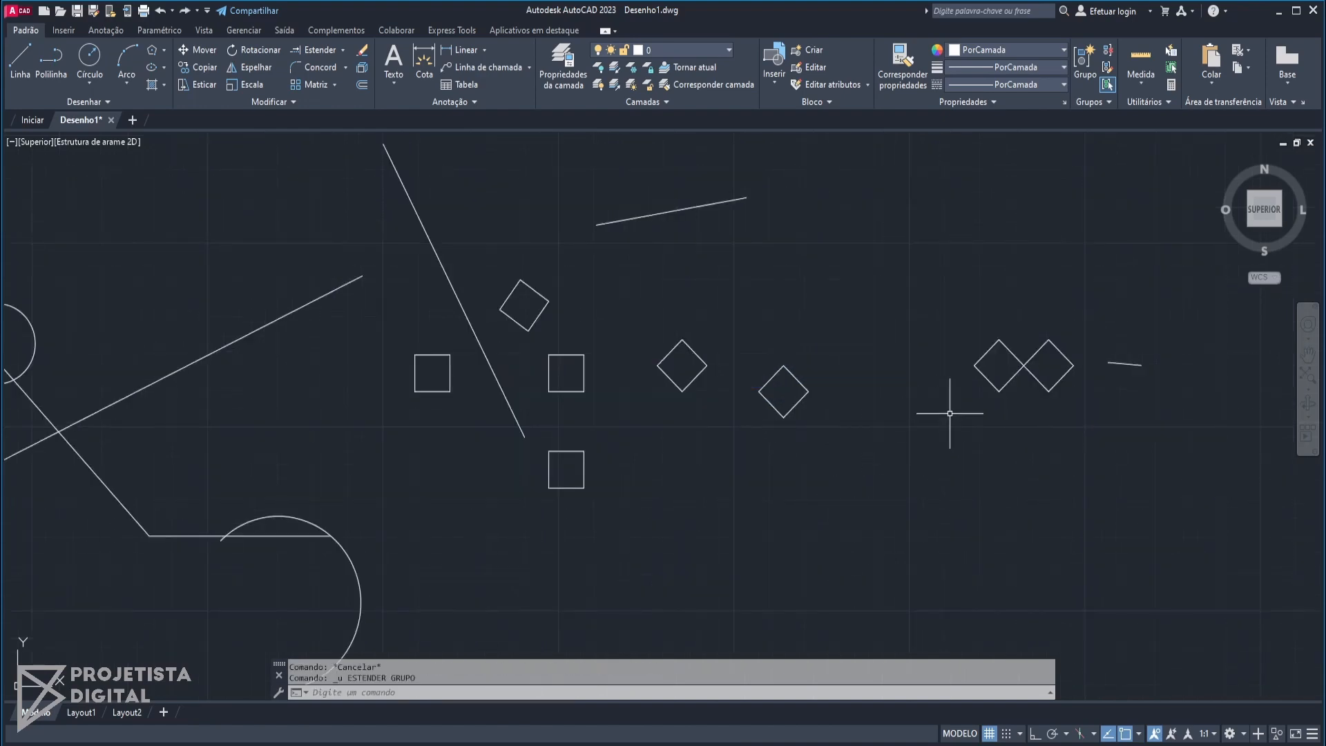
# - Start Extend with the short line beside the touching diamonds and the large polyline preselected as boundary edges
pyautogui.scroll(-2, 950, 413)
pyautogui.moveTo(1045, 388); pyautogui.dragTo(1087, 393, button='middle')
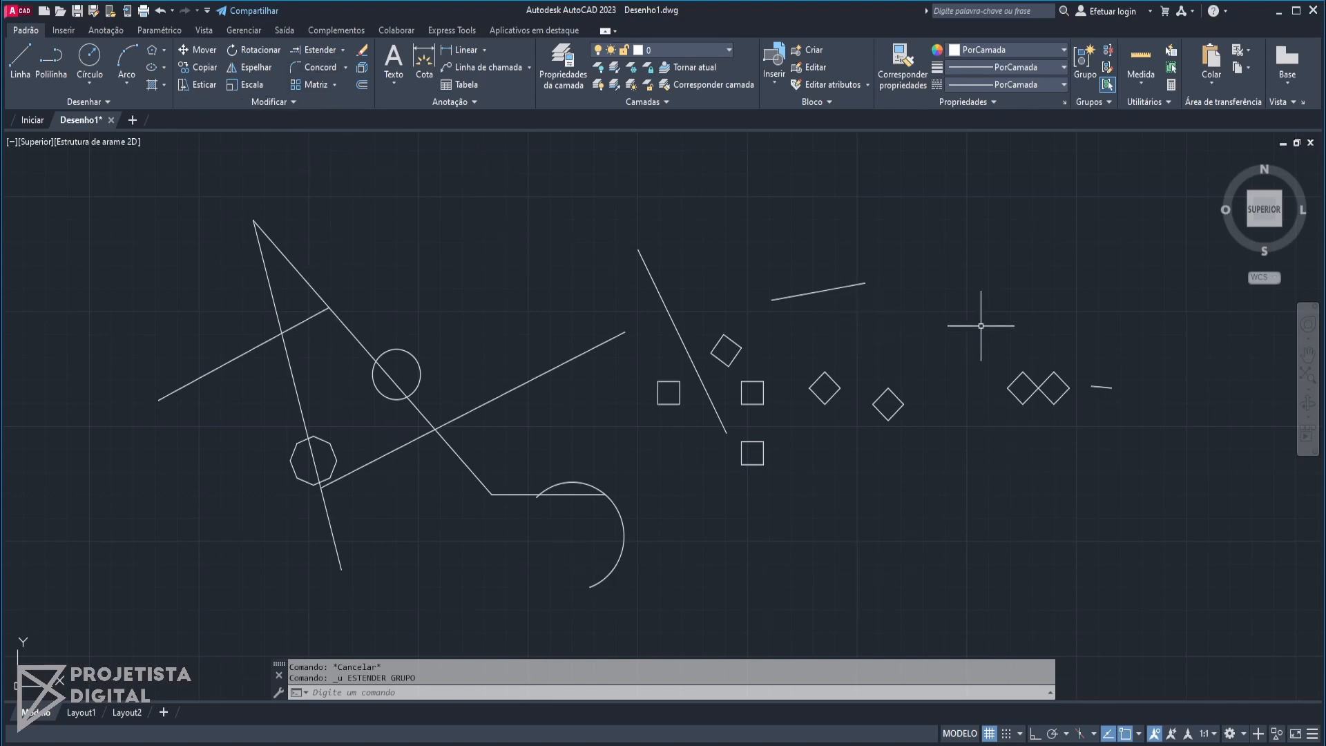
pyautogui.click(1136, 353)
pyautogui.click(1100, 413)
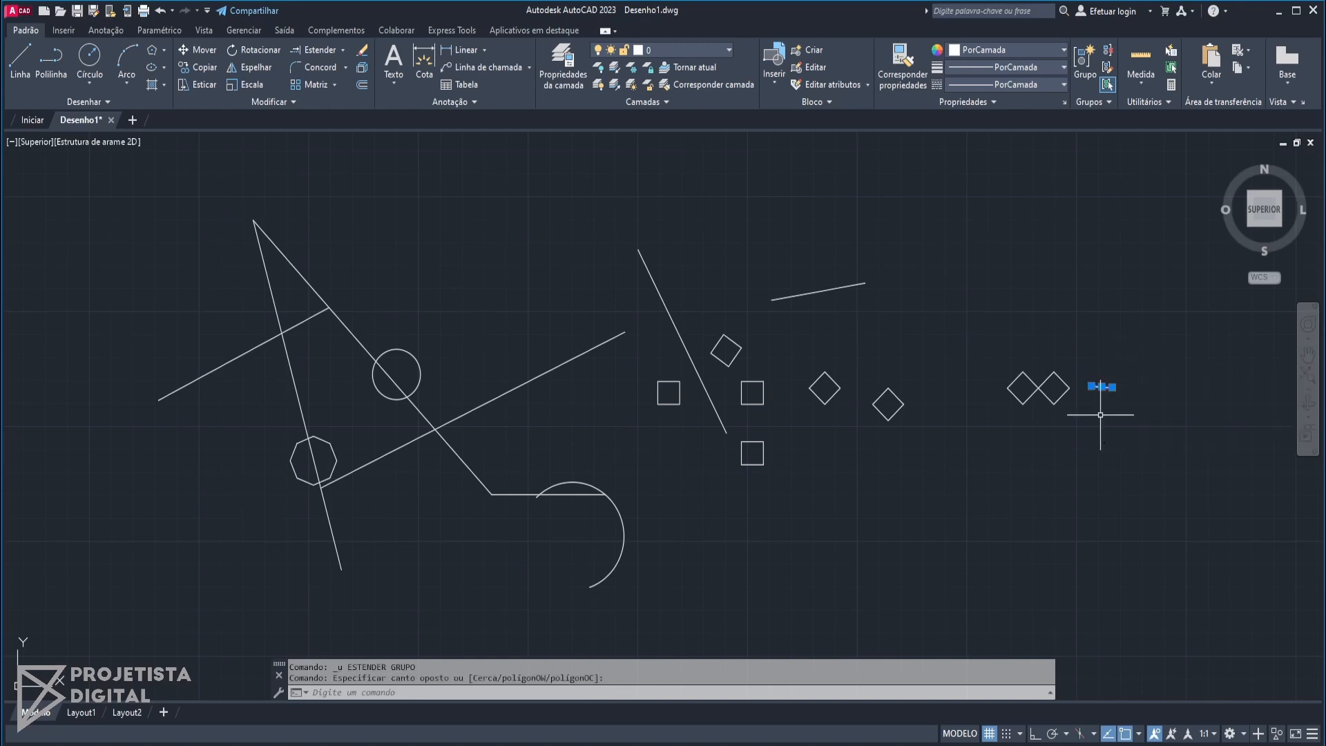
pyautogui.click(351, 332)
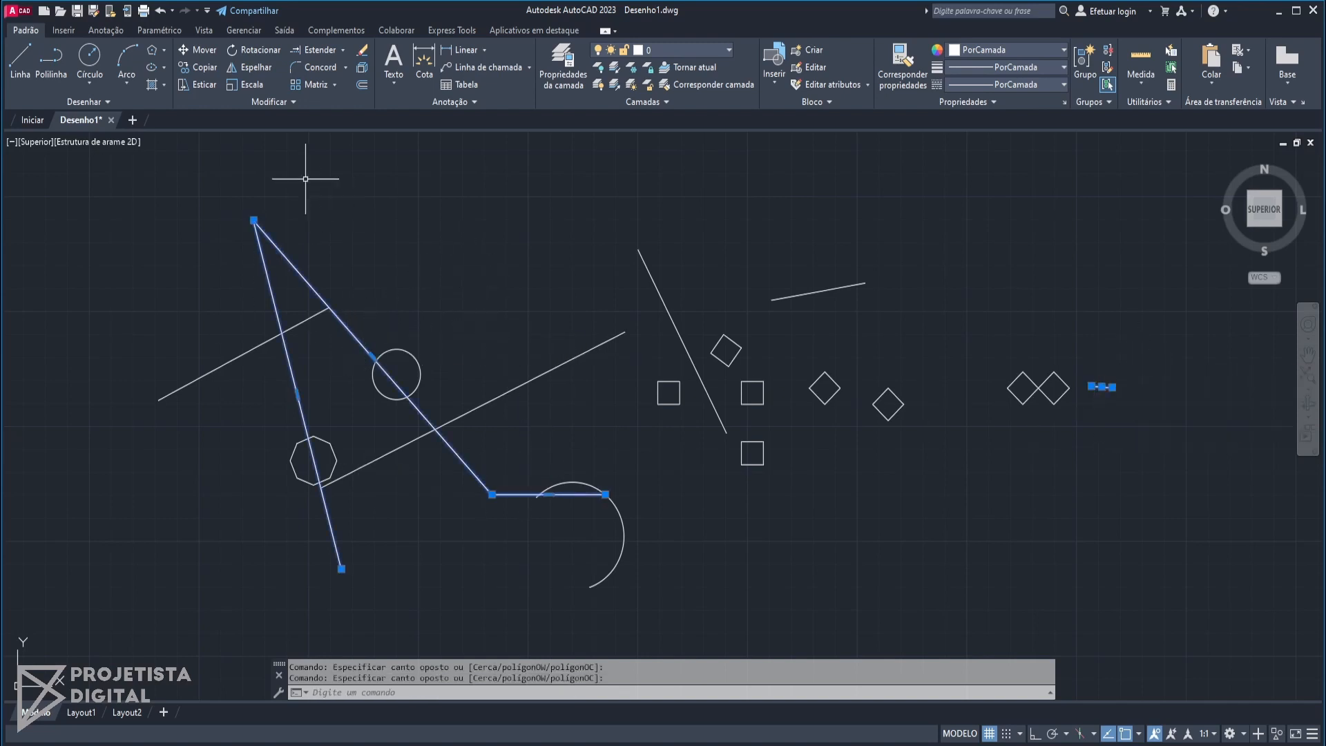
pyautogui.click(313, 51)
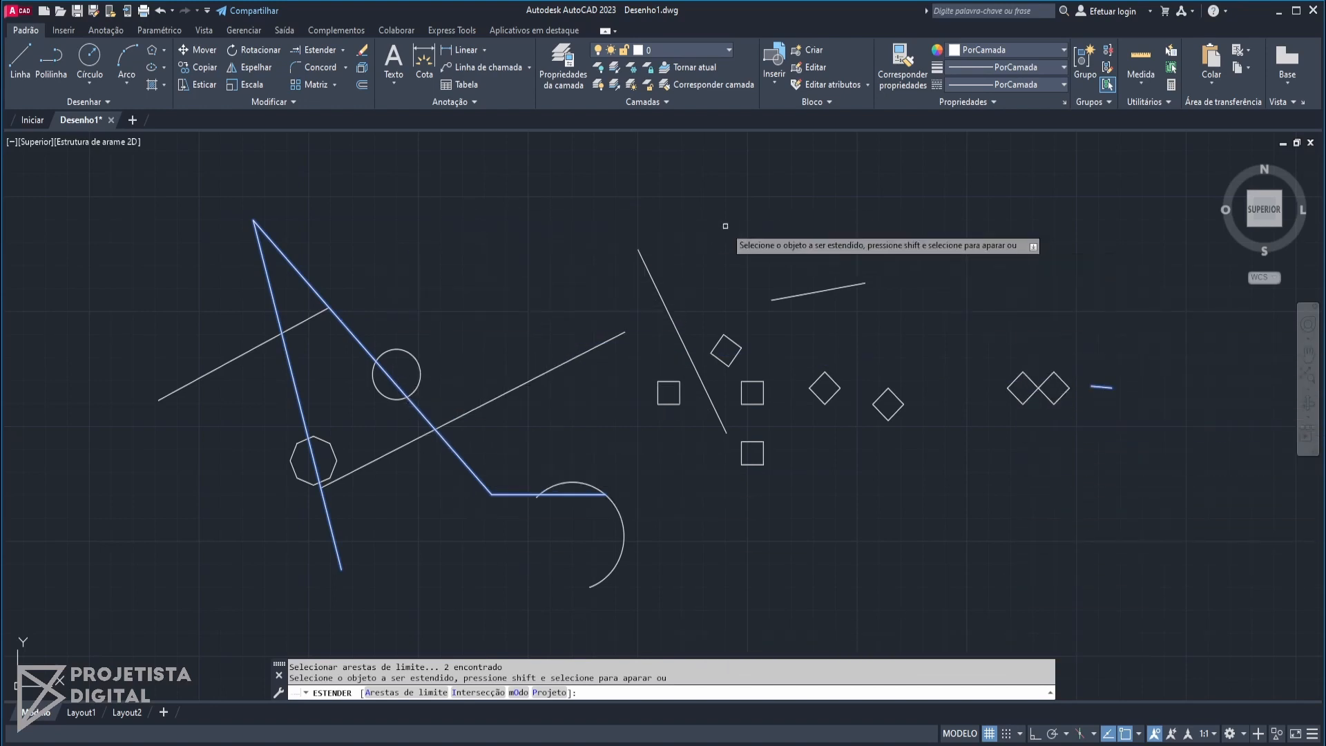
# - Extend the short line at the far right leftward to both slanted segments of the selected boundary polyline
pyautogui.click(1101, 387)
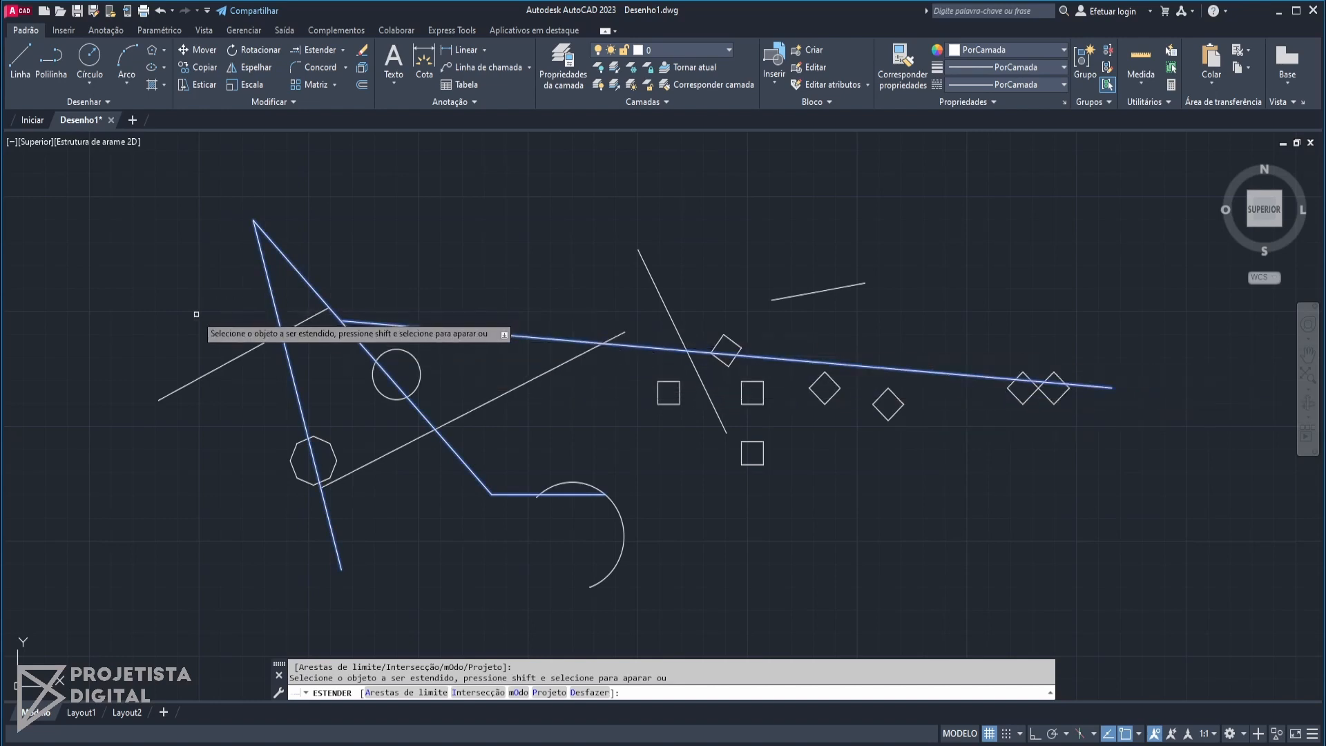
pyautogui.click(344, 321)
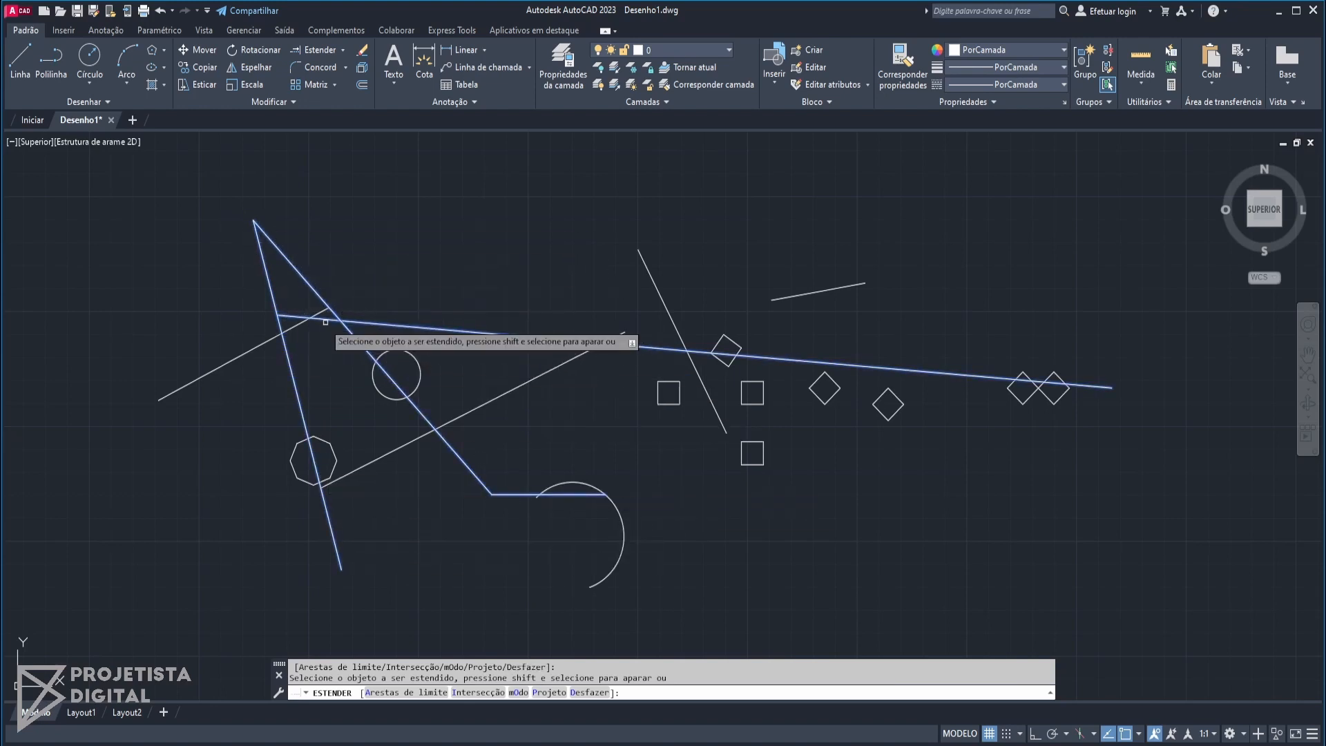
pyautogui.press('Escape')
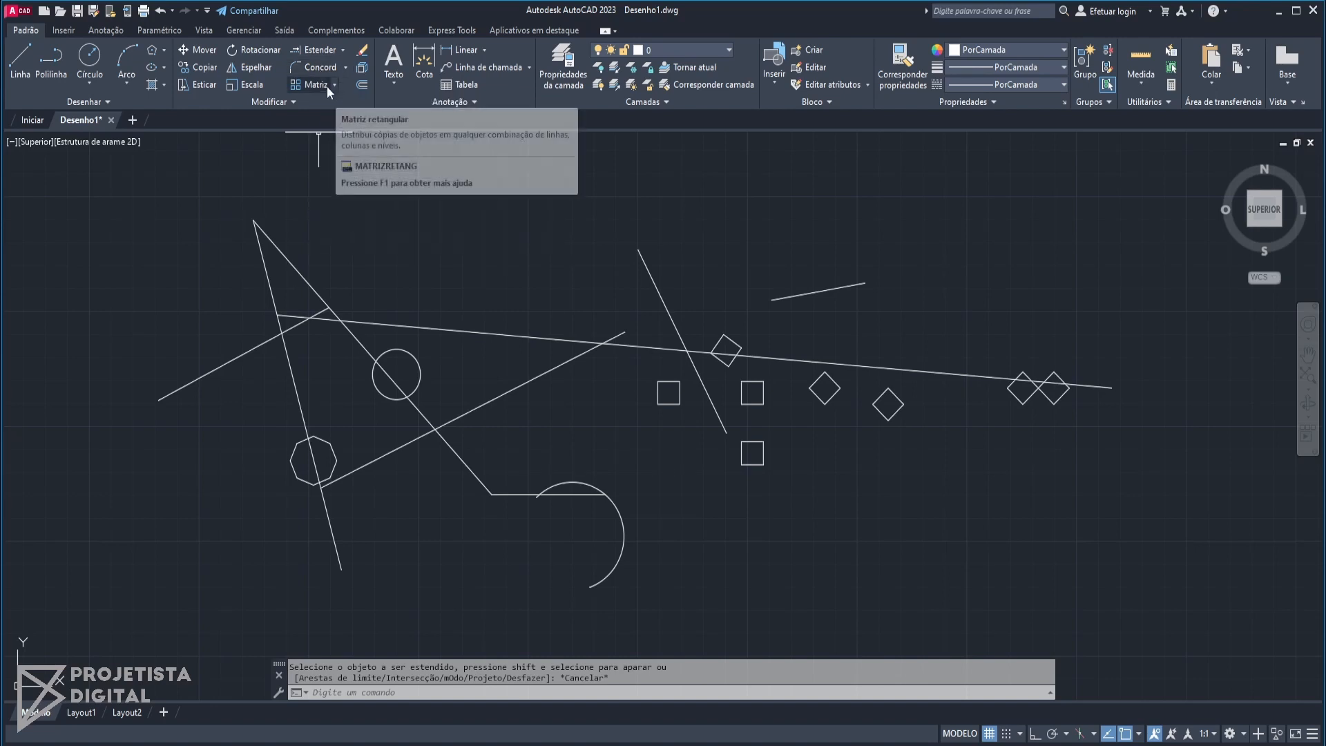
# - Fillet the long rising line and the steep diagonal line into a sharp corner with radius 0
pyautogui.click(346, 67)
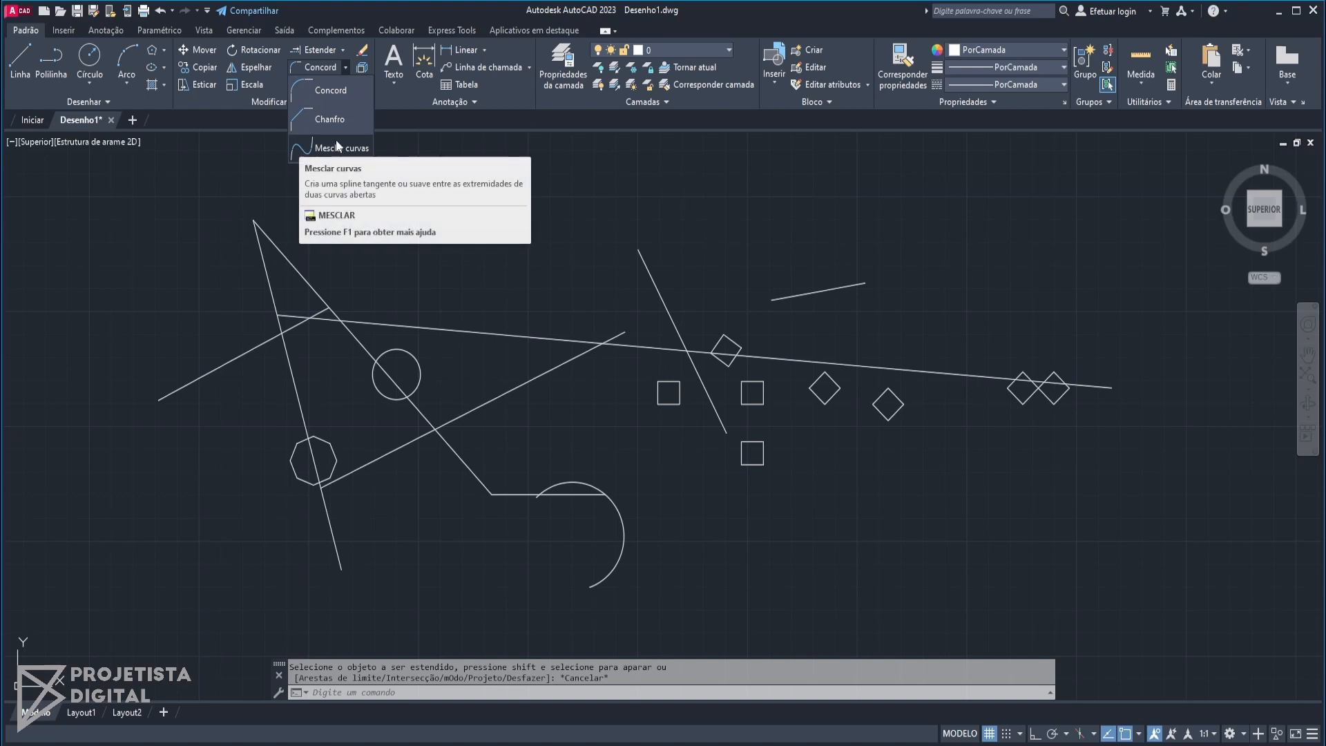
pyautogui.click(346, 70)
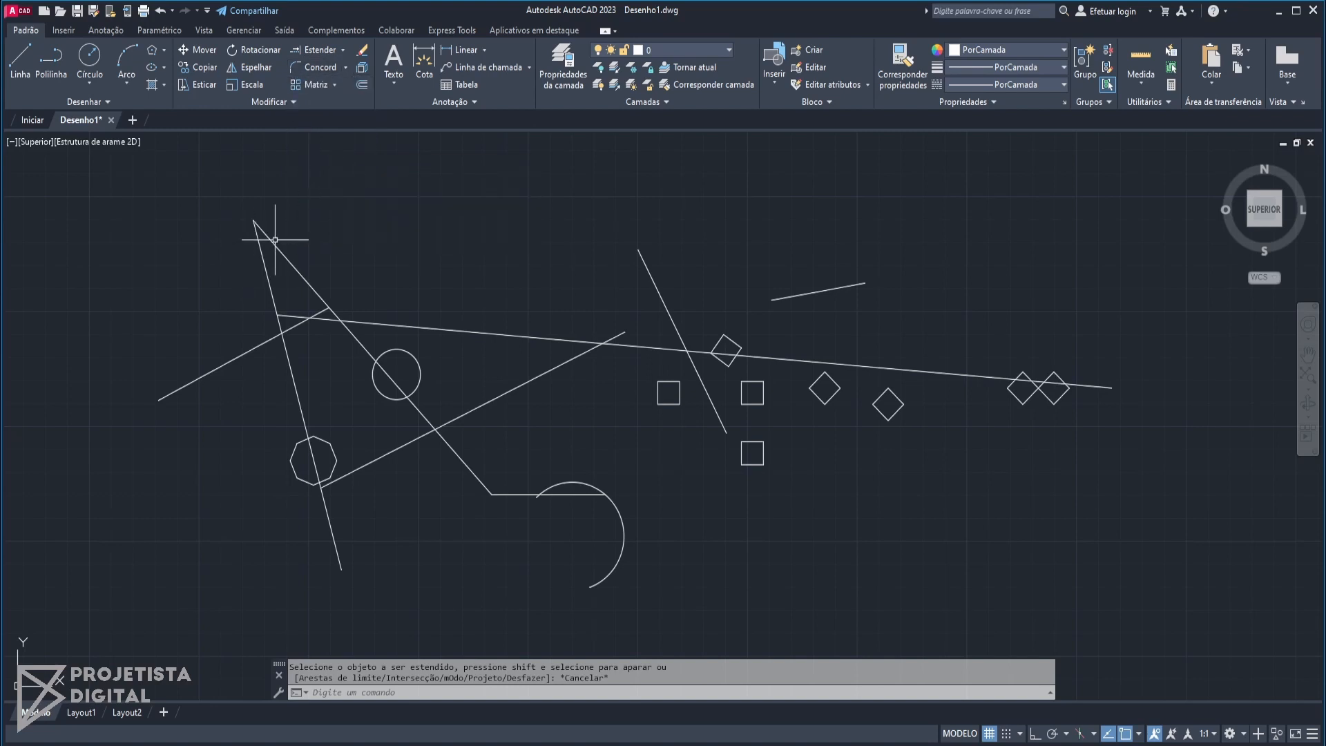
pyautogui.click(313, 68)
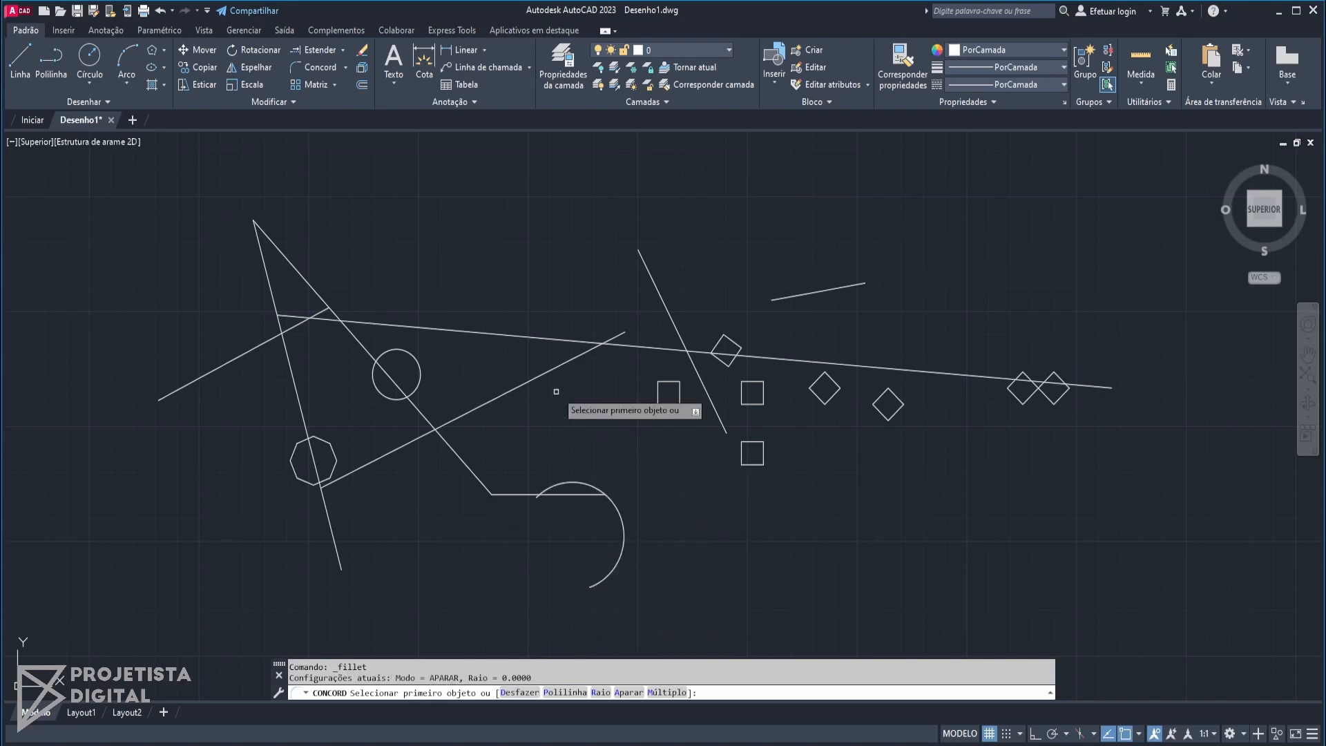
pyautogui.click(597, 353)
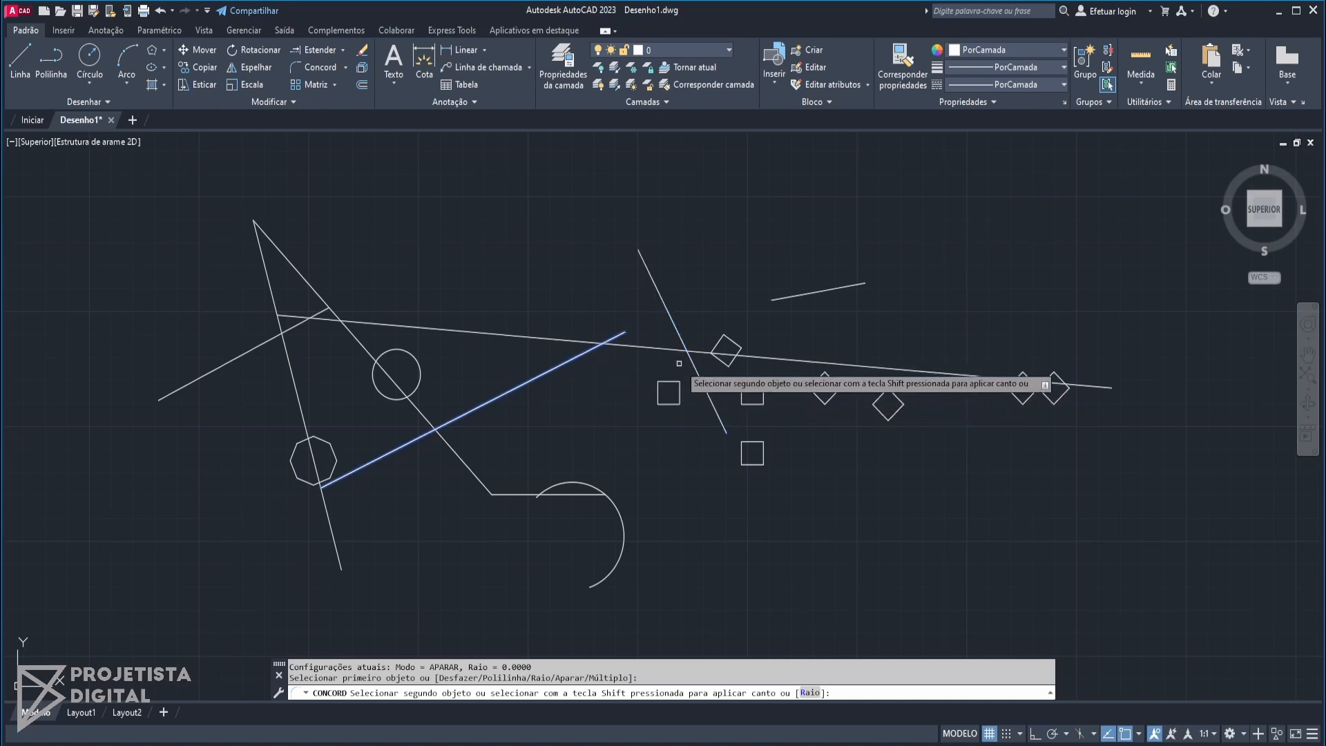
pyautogui.click(697, 373)
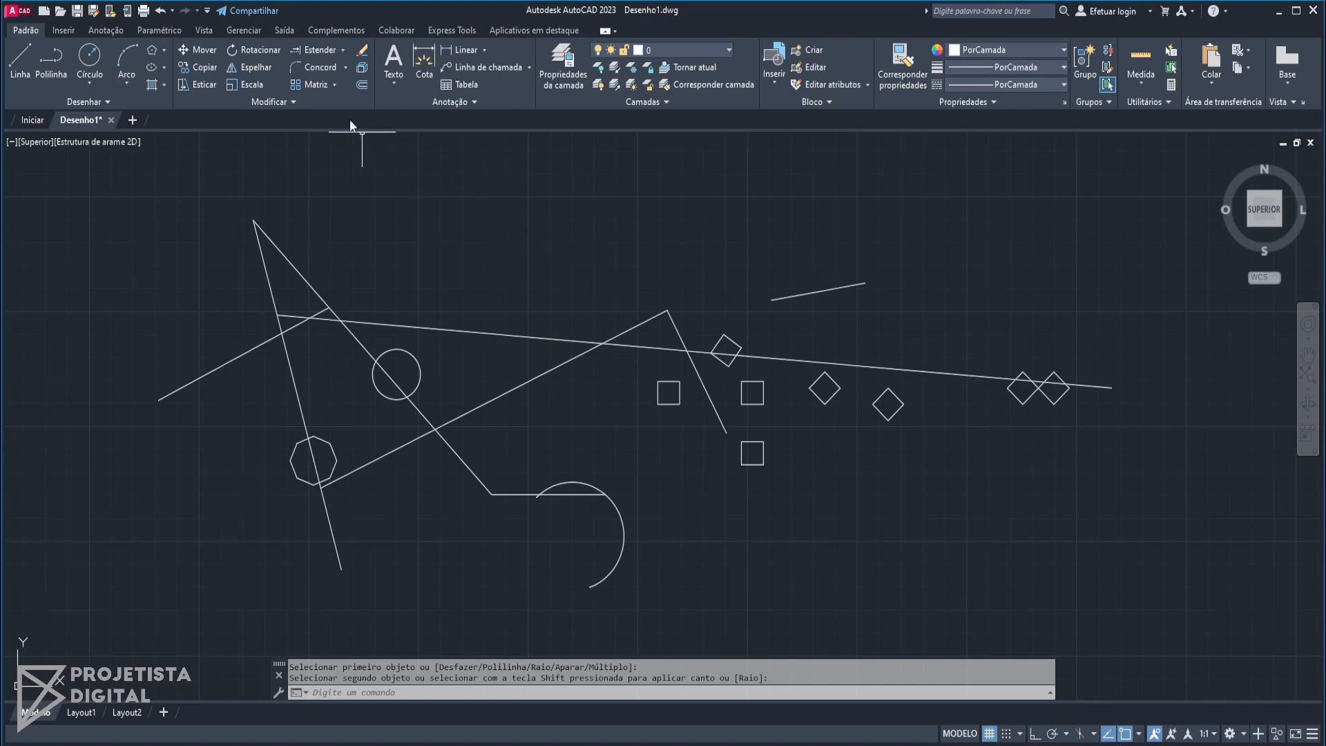
# - Fillet the short upper line with the steep diagonal line into a sharp corner with radius 0
pyautogui.click(312, 67)
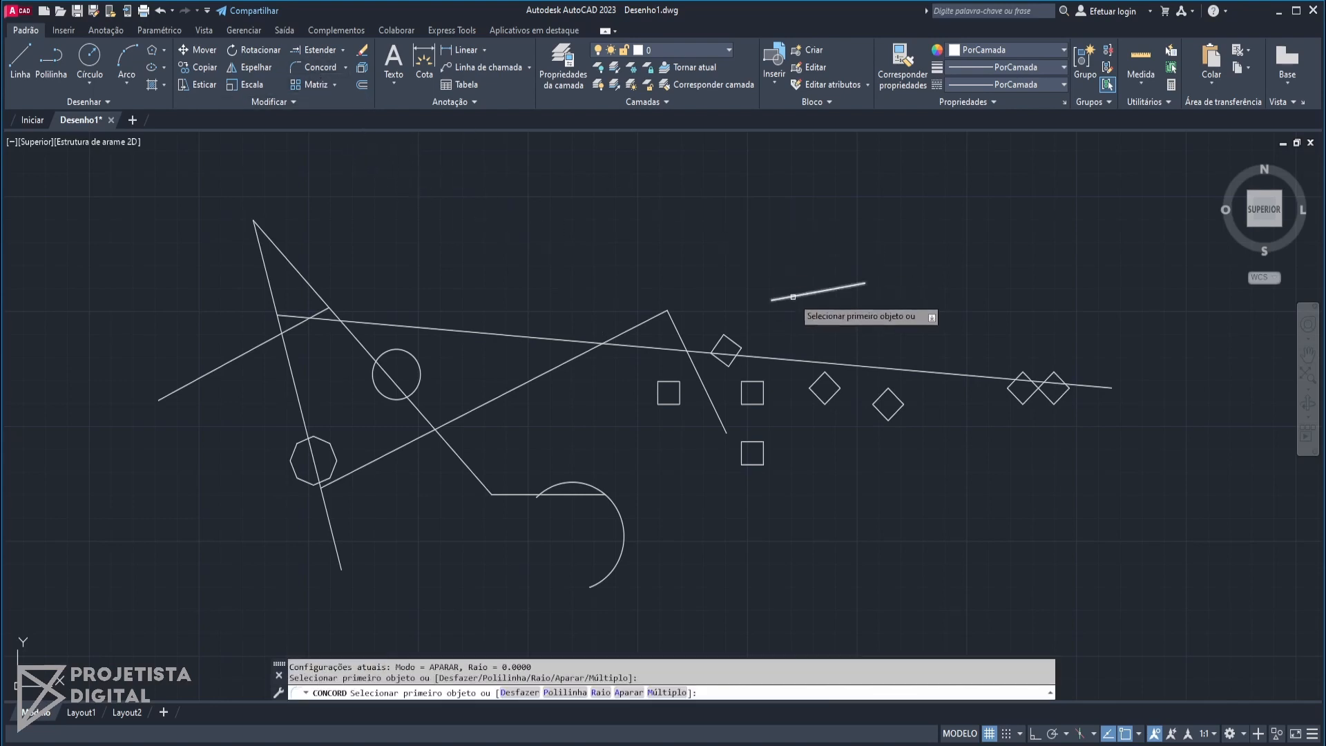
pyautogui.click(780, 298)
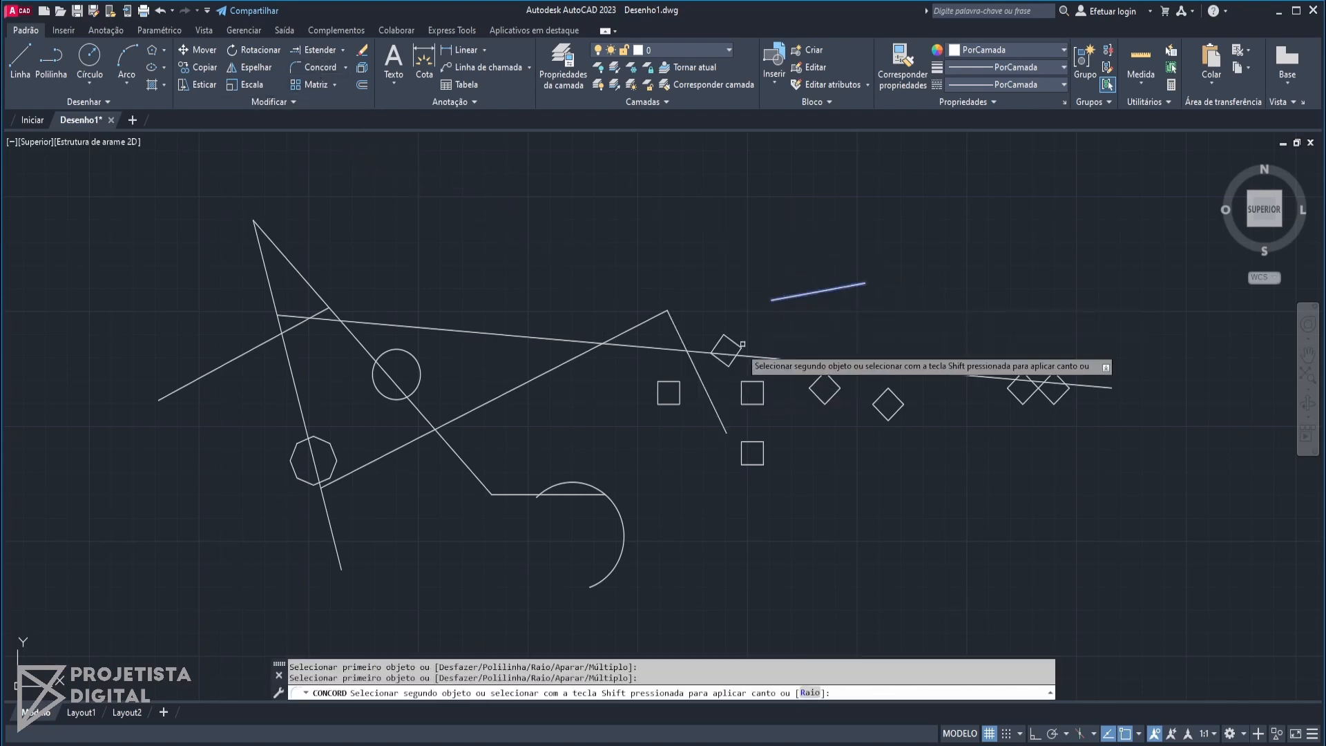
pyautogui.click(704, 367)
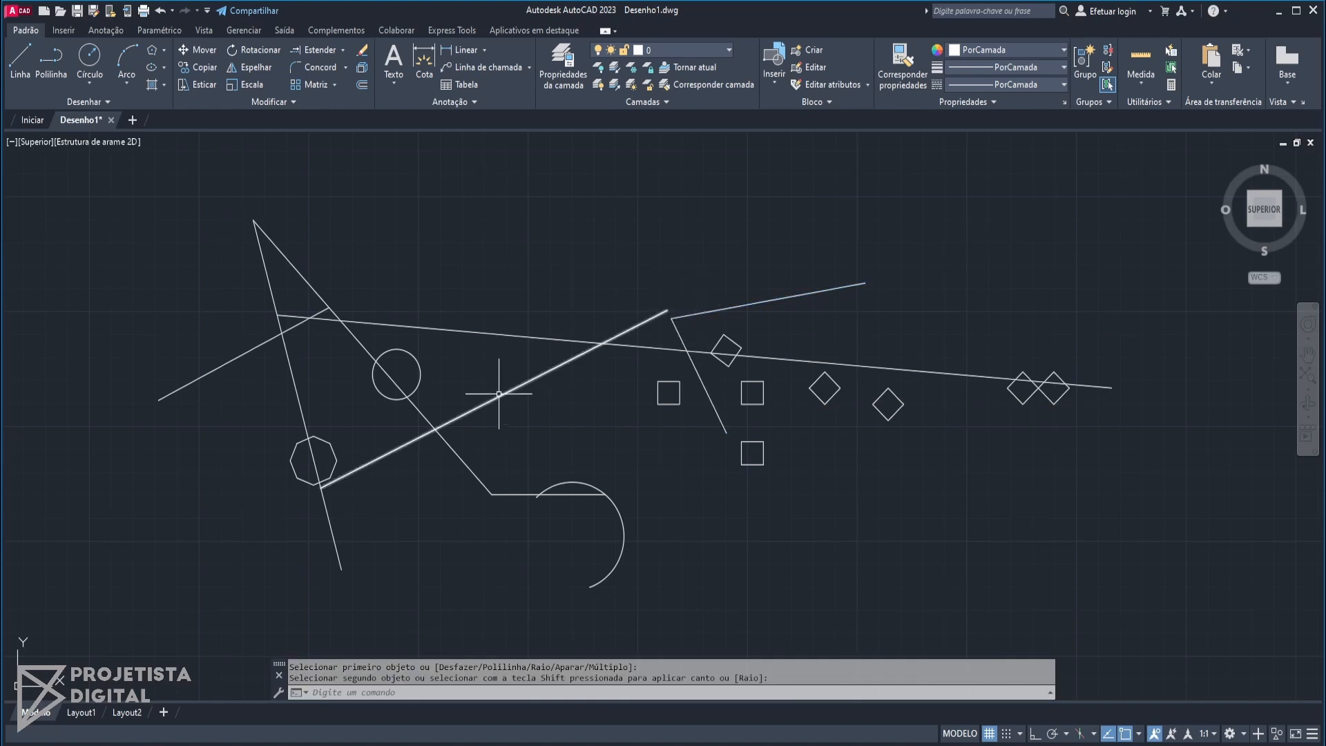
# - Fillet the polyline's long slanted segment with the long rising line at their crossing, using radius 0
pyautogui.press('Return')
pyautogui.click(425, 414)
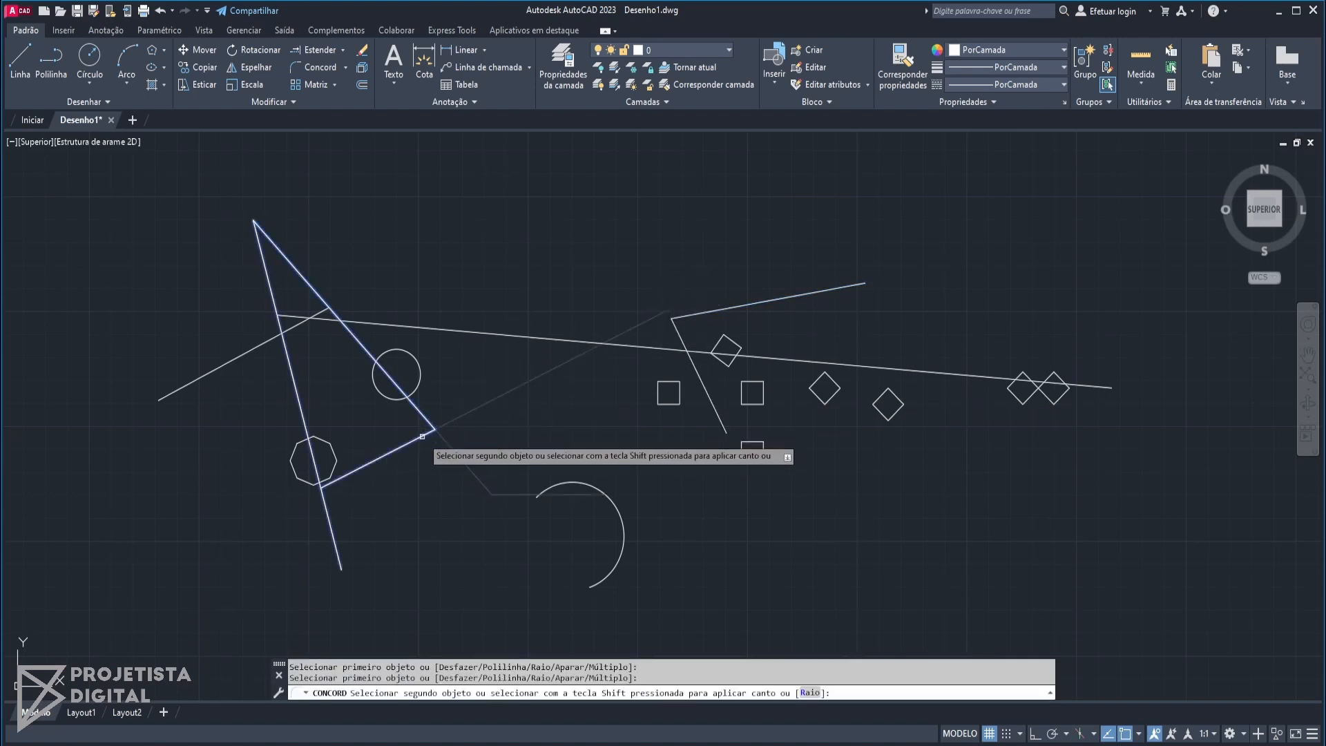
pyautogui.click(427, 440)
# - Undo the three zero-radius fillets
pyautogui.hotkey('ctrl', 'z')
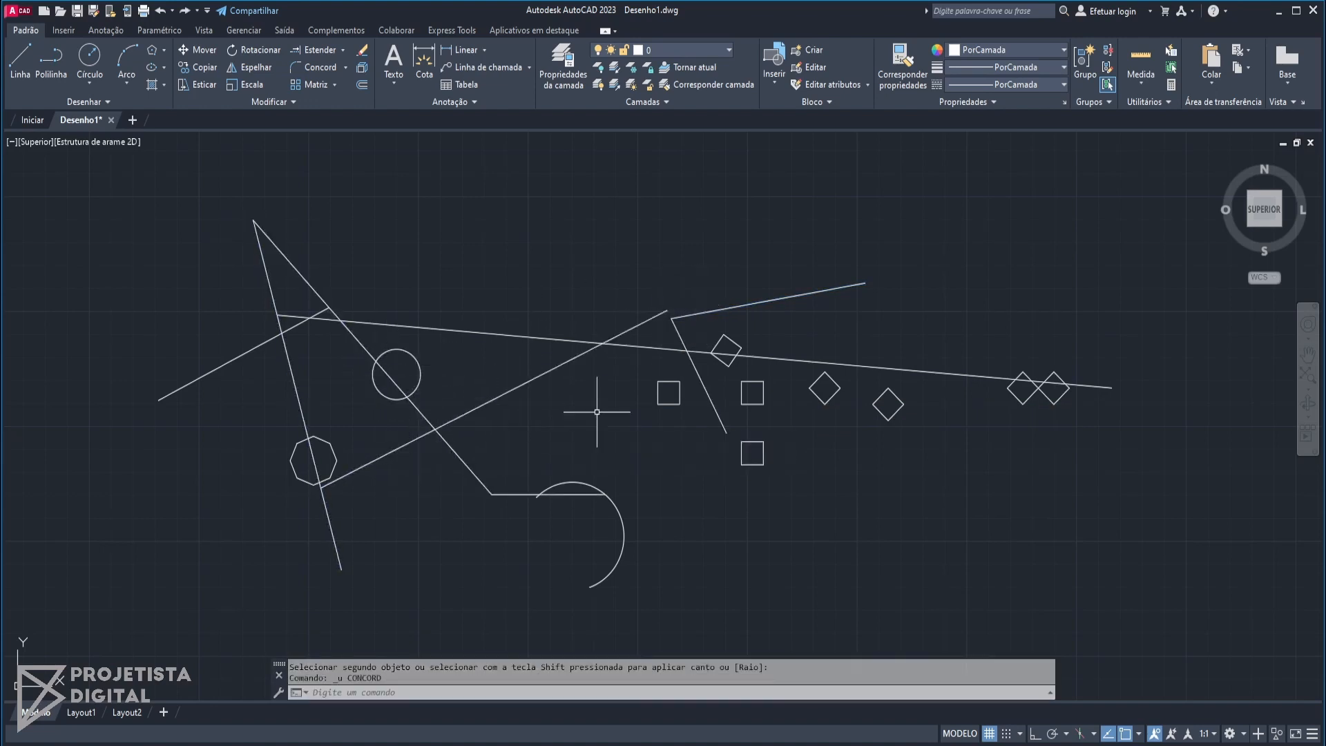
pyautogui.hotkey('ctrl', 'z')
pyautogui.hotkey('ctrl', 'z')
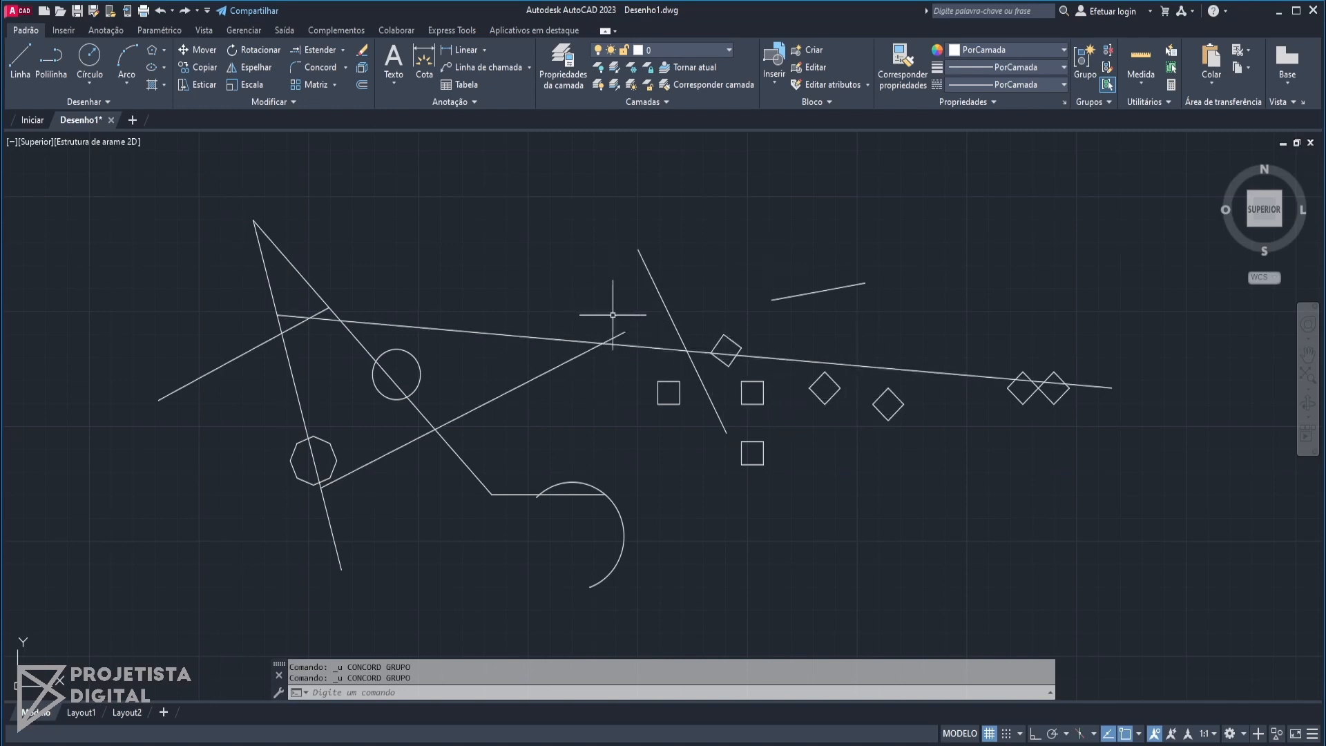
# - Fillet the long rising line and the steep diagonal line with a radius of 10
pyautogui.click(326, 67)
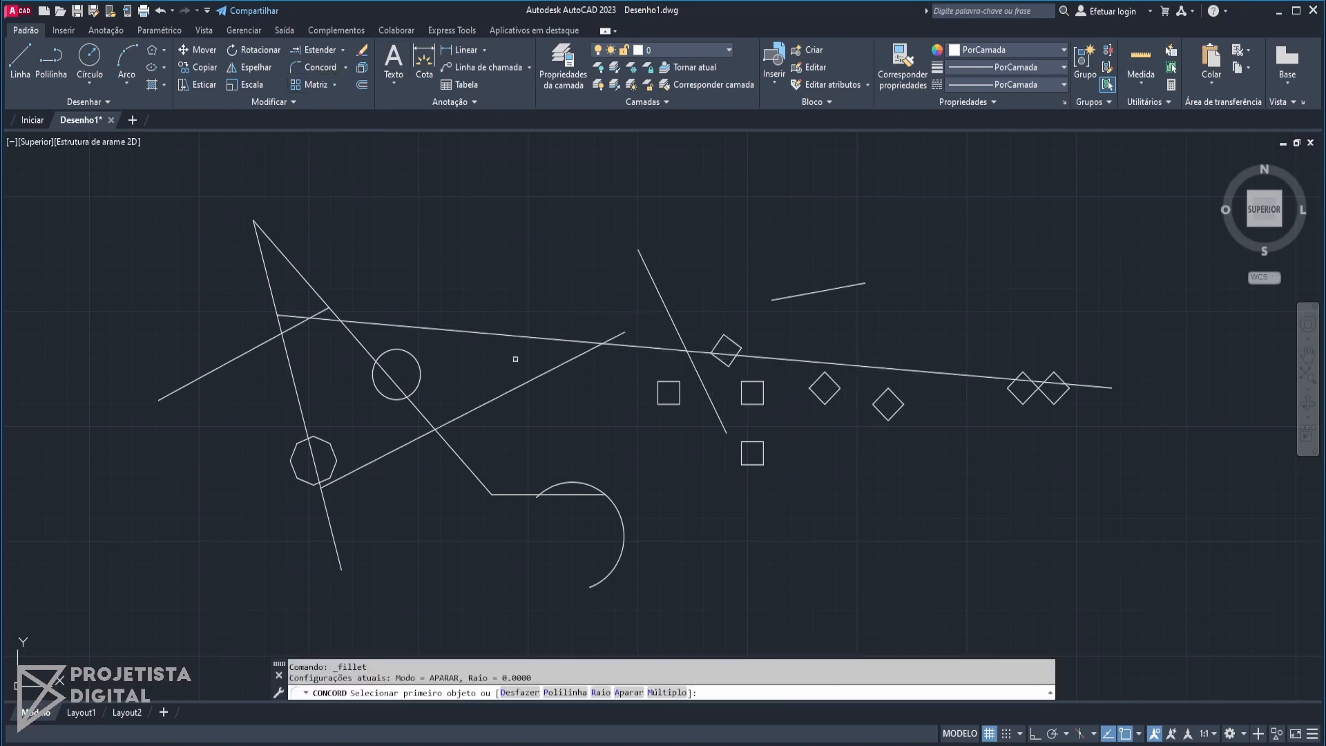
pyautogui.click(599, 693)
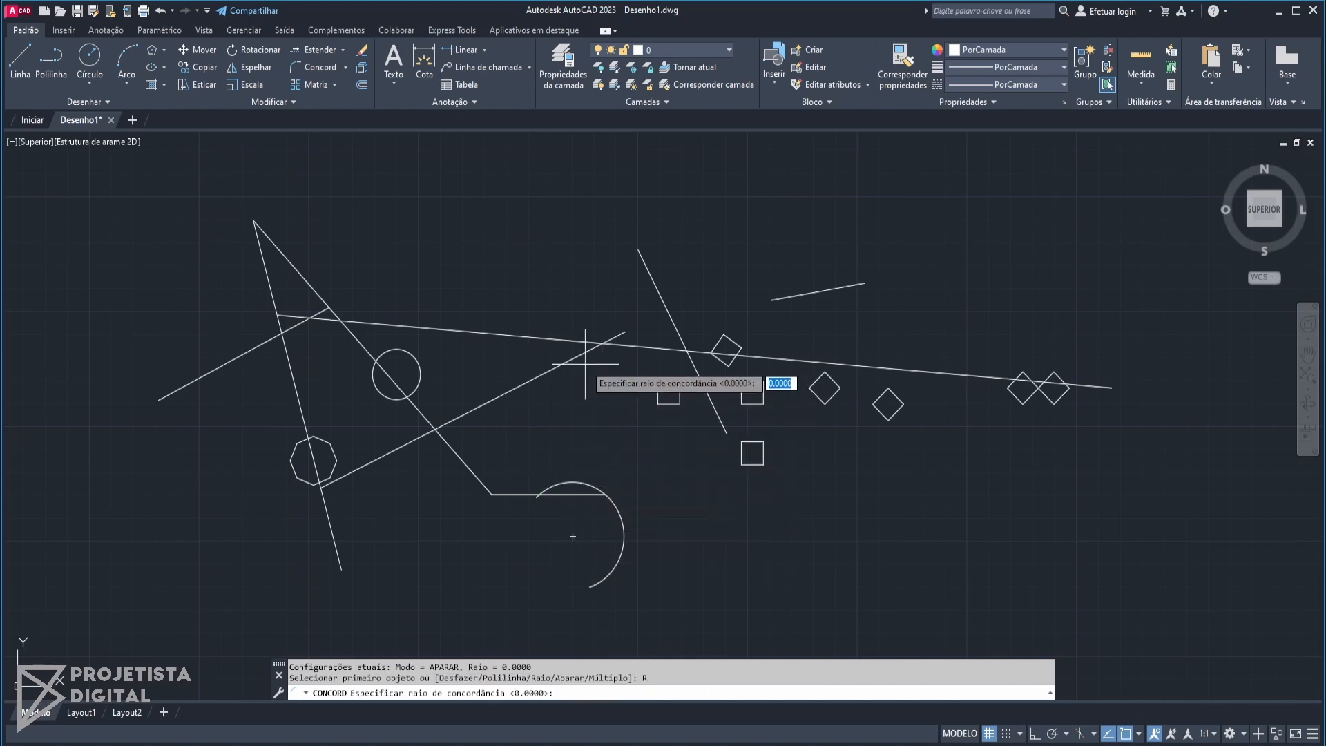
pyautogui.press('Return')
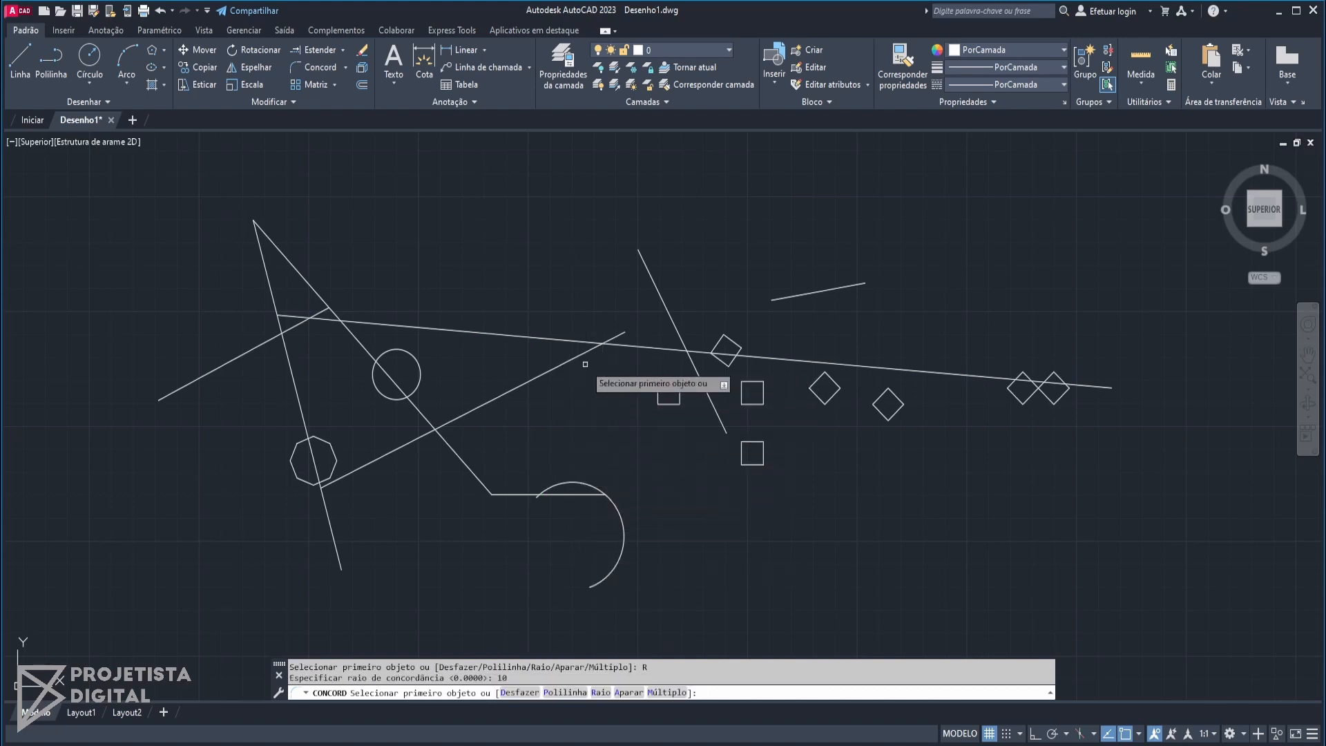
pyautogui.click(614, 338)
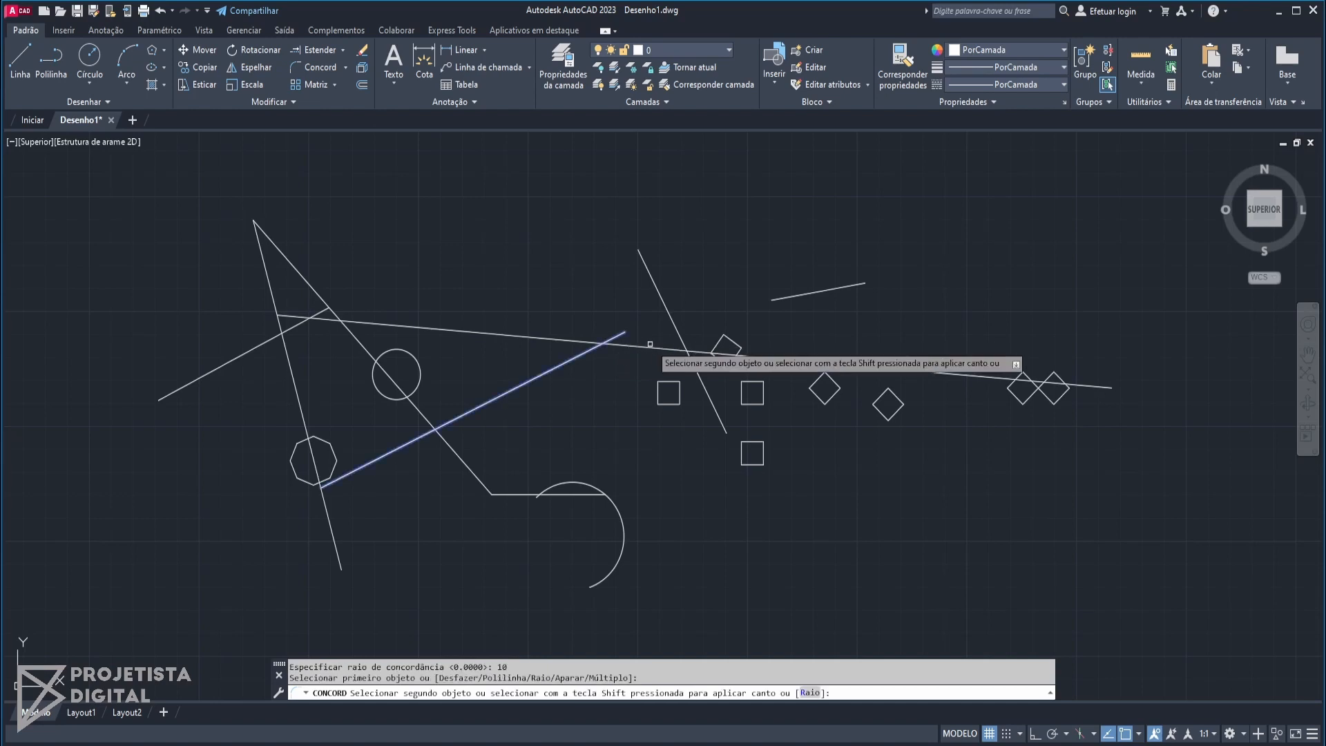
pyautogui.click(698, 375)
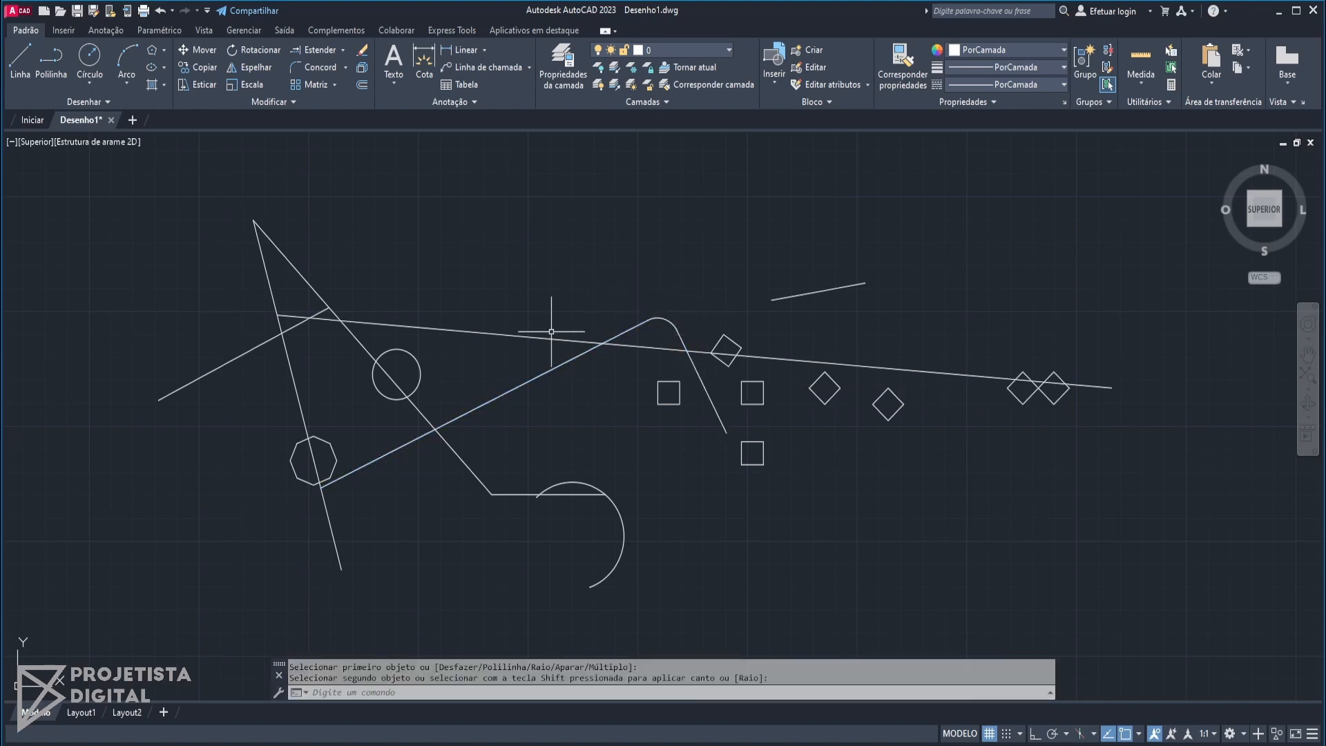
pyautogui.press('Escape')
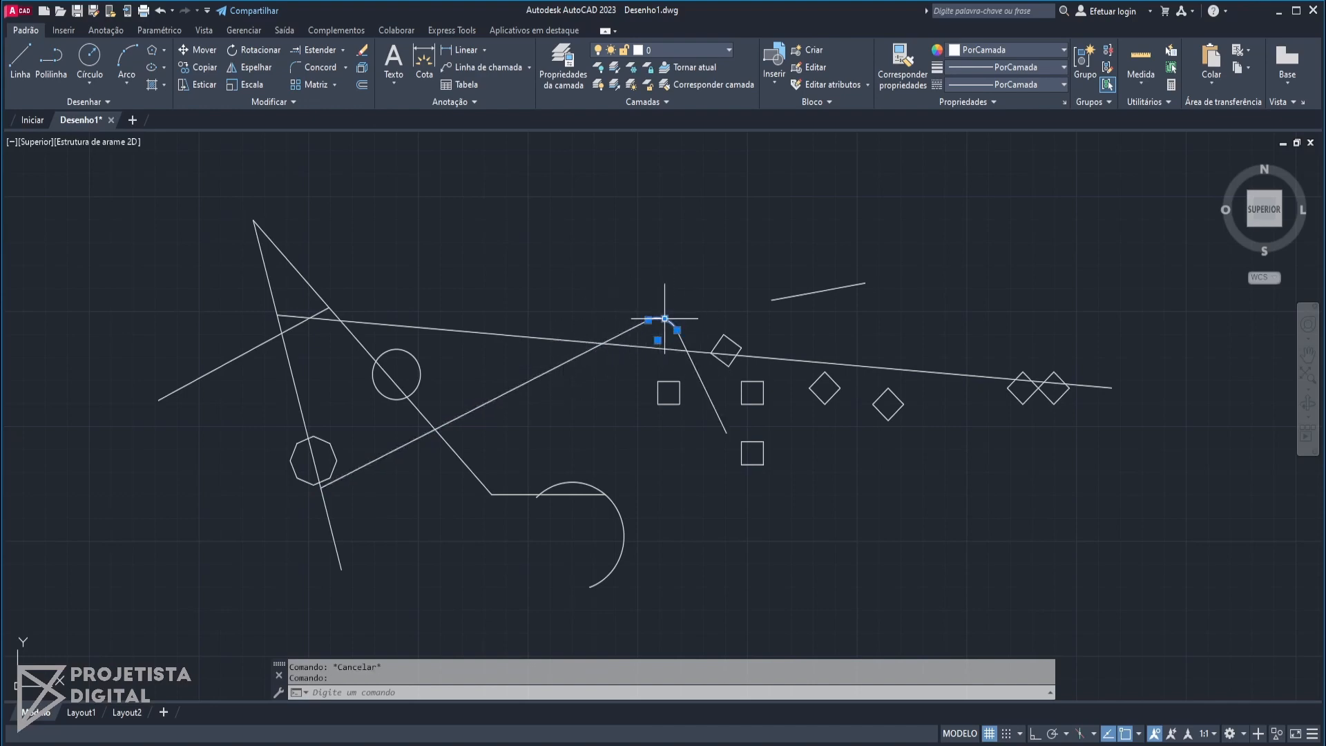
pyautogui.scroll(4, 665, 318)
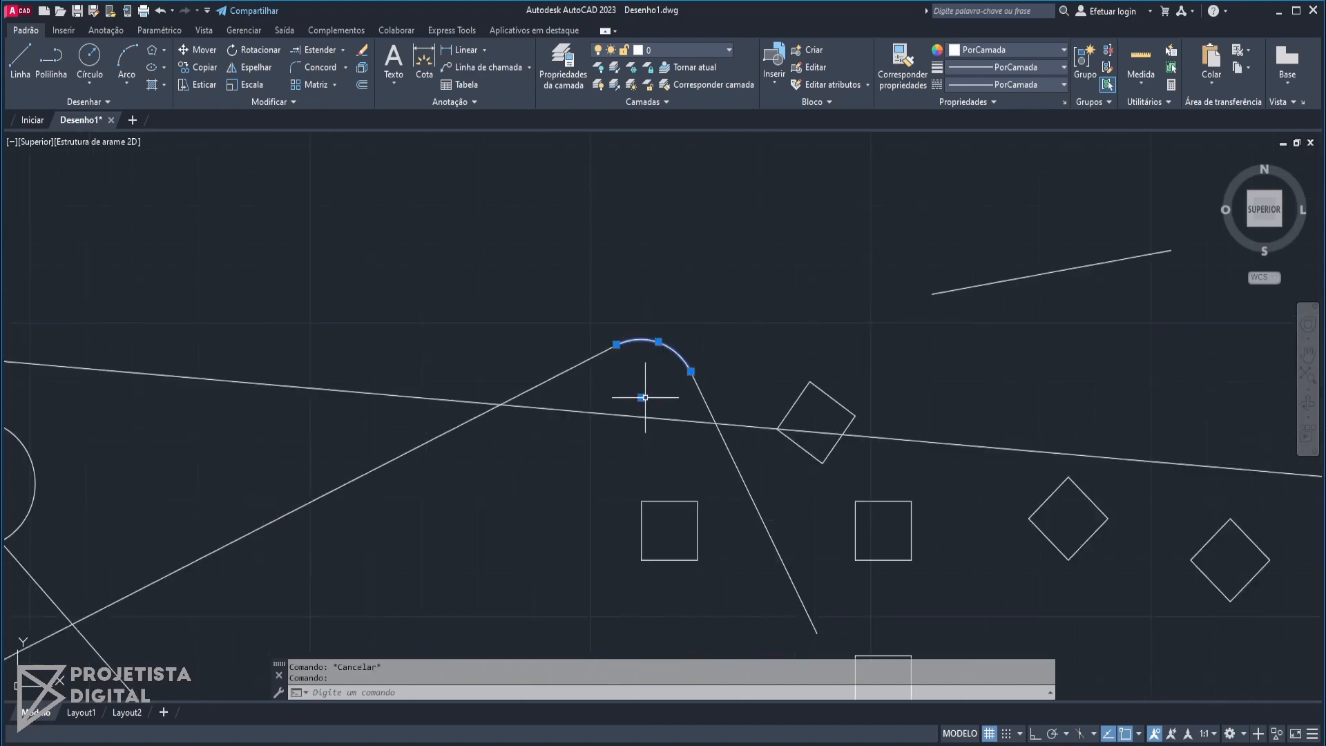
pyautogui.scroll(-4, 656, 351)
pyautogui.scroll(2, 650, 373)
pyautogui.press('Escape')
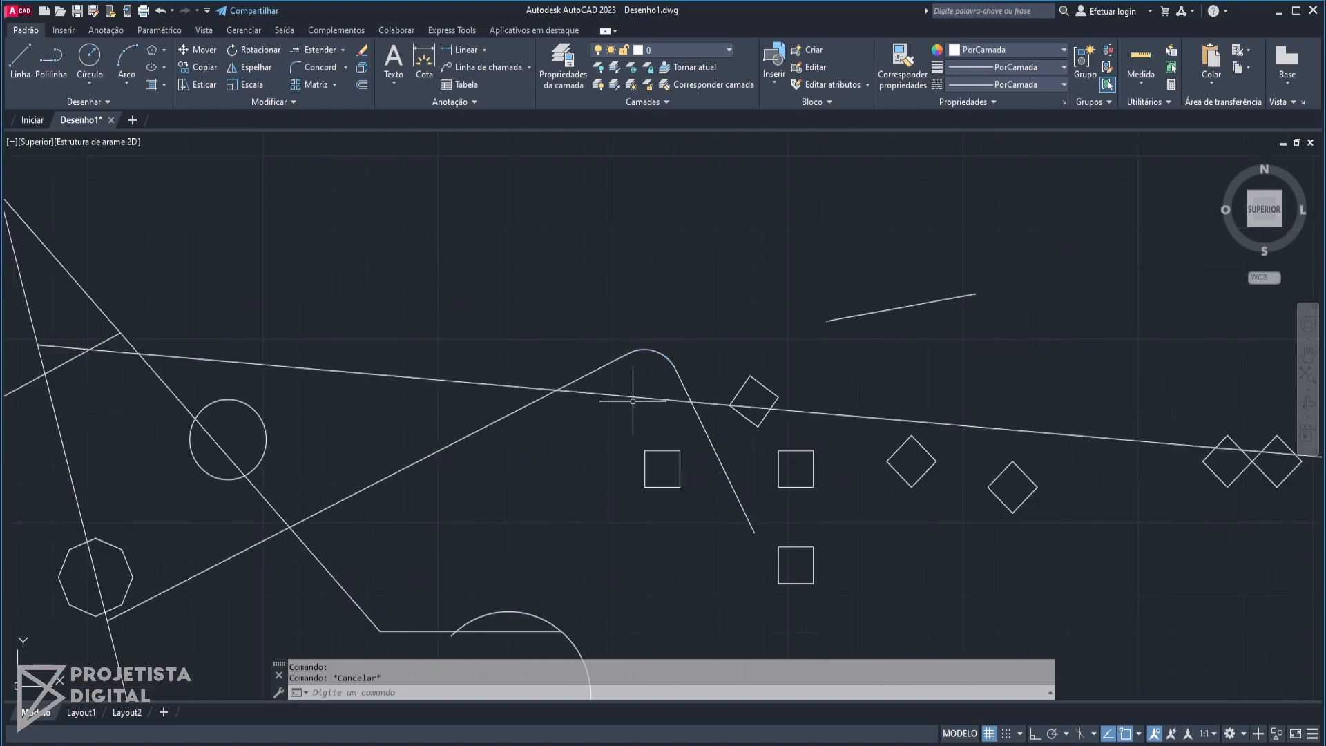
# - Fillet the short upper line and the steep diagonal line with a radius of 10
pyautogui.click(317, 71)
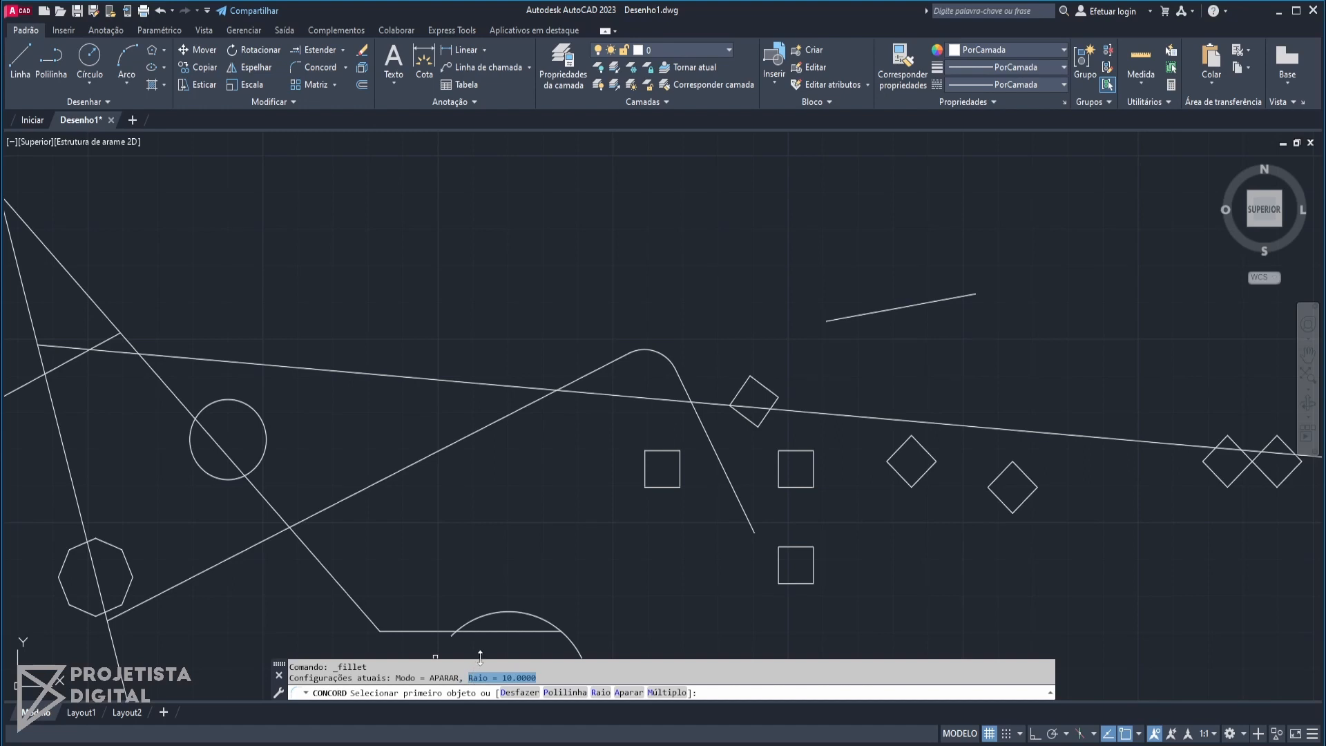
pyautogui.moveTo(727, 308); pyautogui.dragTo(715, 302, button='middle')
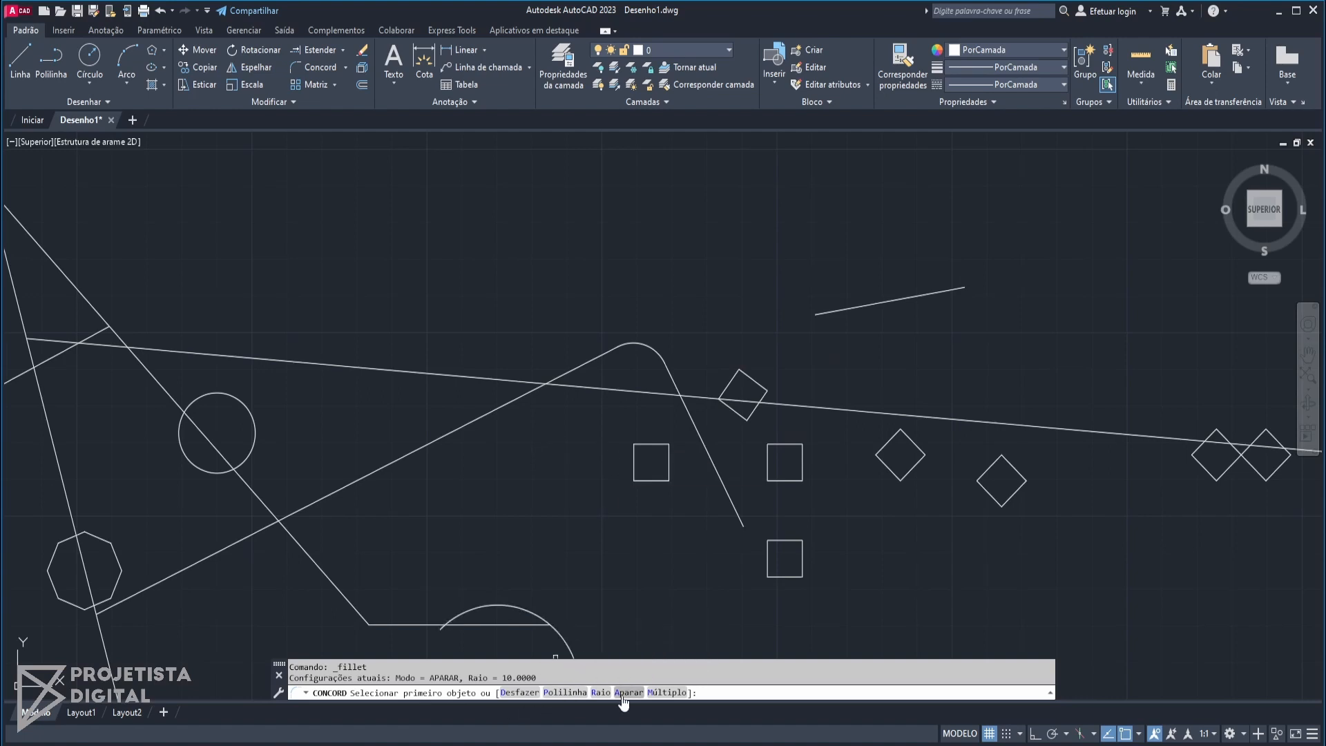
pyautogui.click(843, 310)
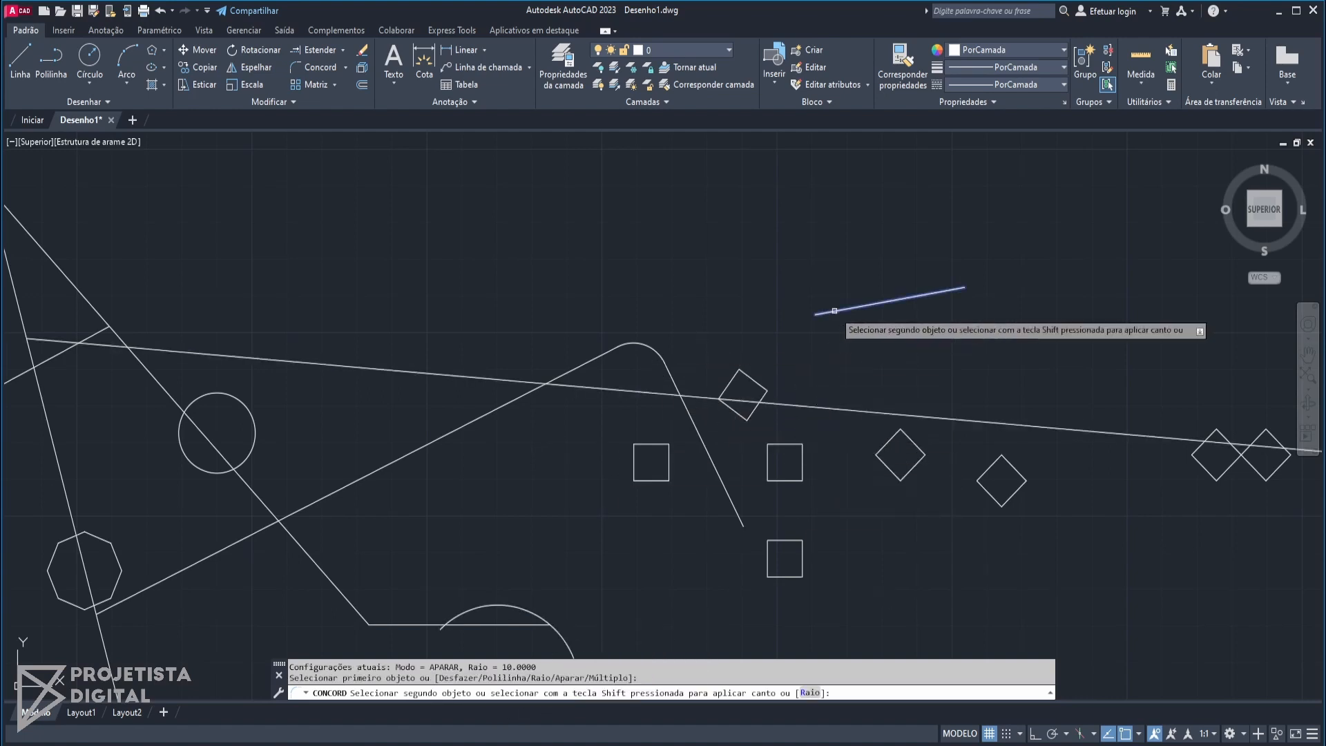
pyautogui.click(705, 446)
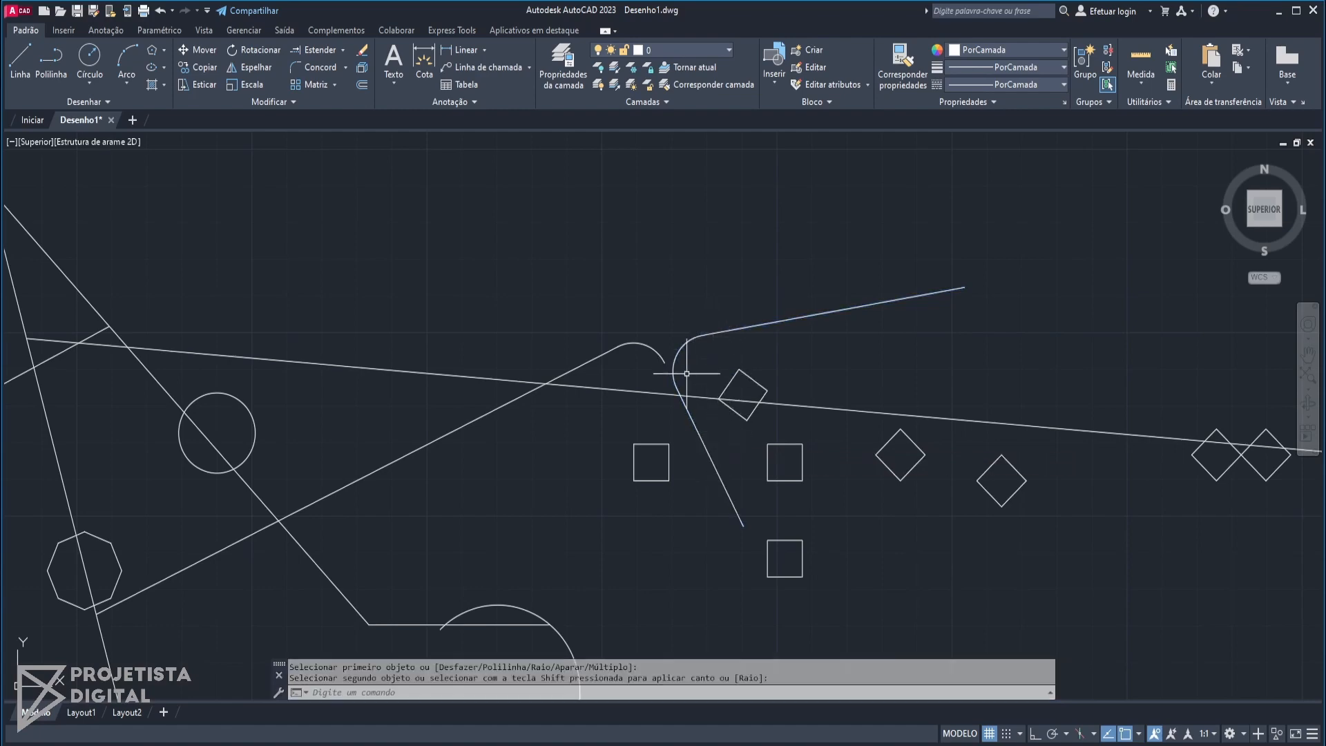
# - Fillet the polyline's long slanted segment with the long rising line below the circle, using radius 10
pyautogui.moveTo(636, 449); pyautogui.dragTo(843, 416, button='middle')
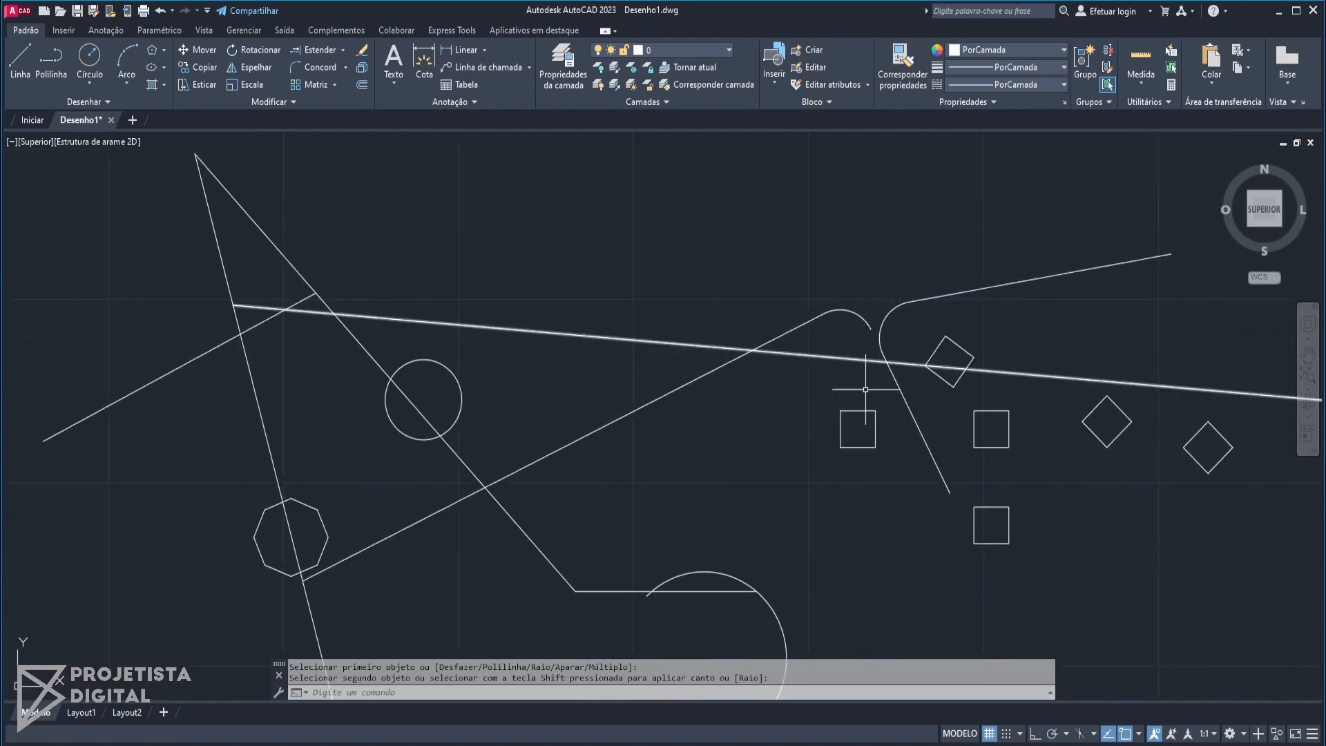
pyautogui.click(323, 69)
pyautogui.click(464, 473)
pyautogui.click(442, 509)
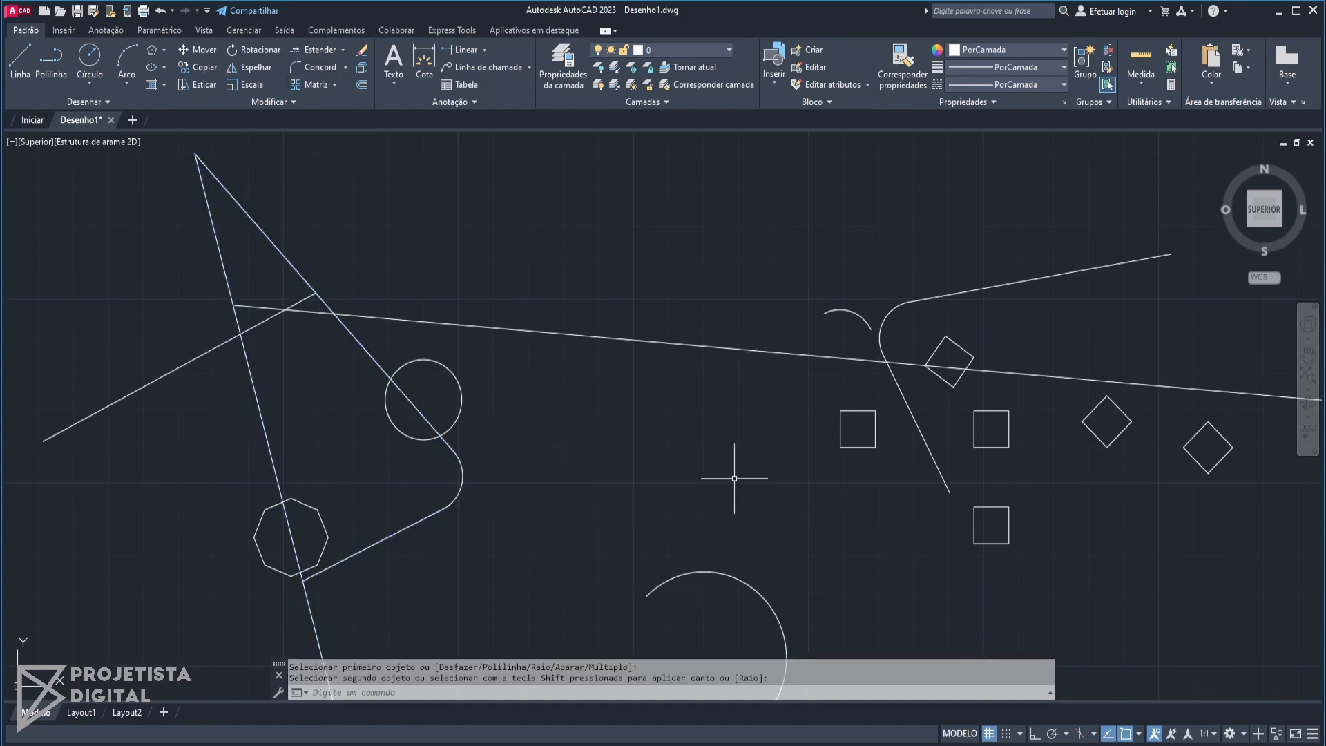
# - Undo the last two radius 10 fillets, keeping the rounded corner between the long rising line and the steep diagonal line
pyautogui.moveTo(715, 467); pyautogui.dragTo(675, 458, button='middle')
pyautogui.hotkey('ctrl', 'z')
pyautogui.hotkey('ctrl', 'z')
pyautogui.hotkey('ctrl', 'z')
pyautogui.hotkey('ctrl', 'z')
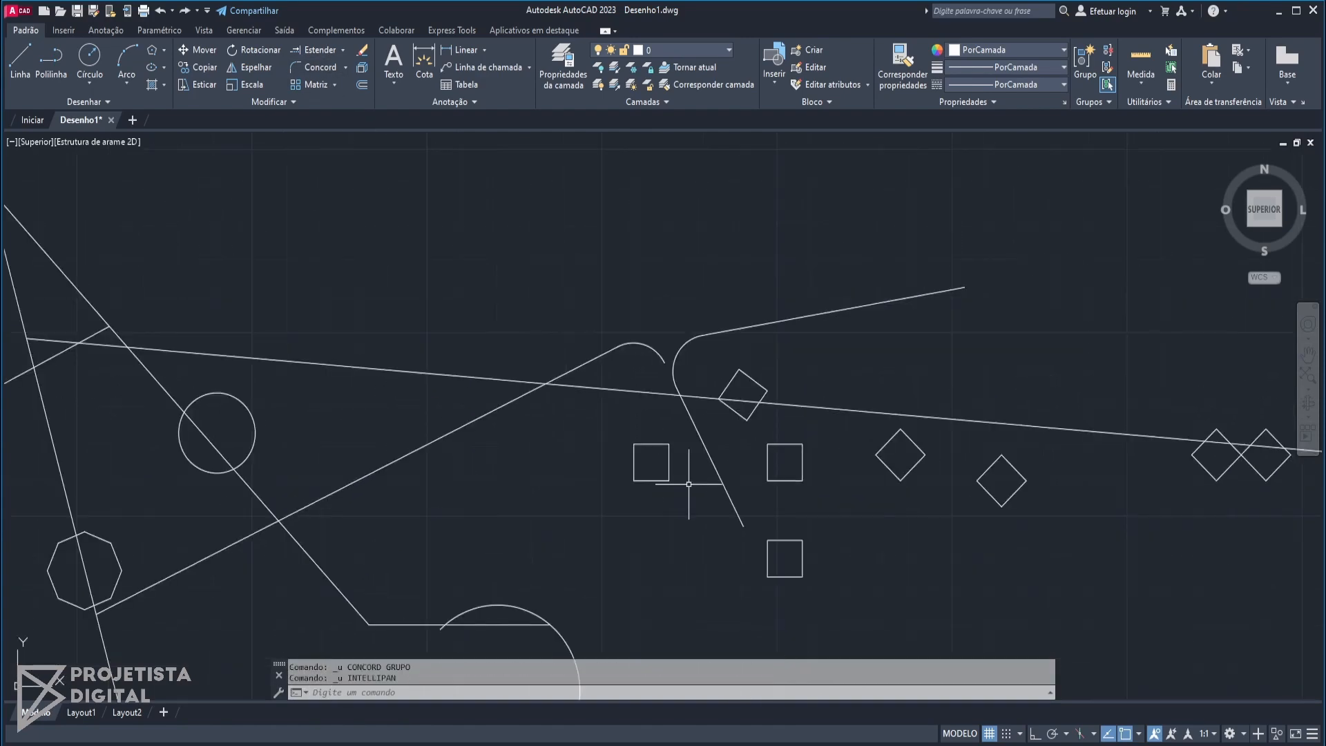
# - Chamfer the long rising line and the long descending line where they cross, with both distances set to 5
pyautogui.click(348, 70)
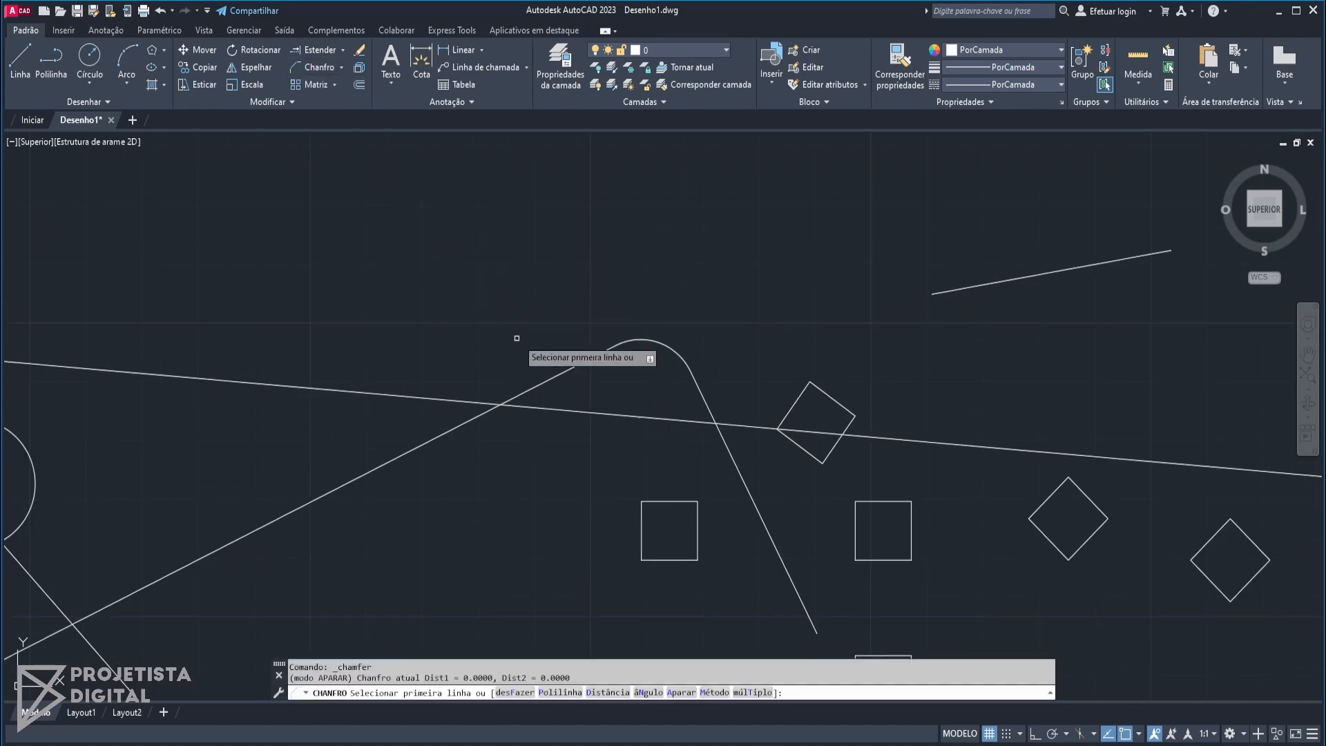
pyautogui.scroll(-3, 518, 343)
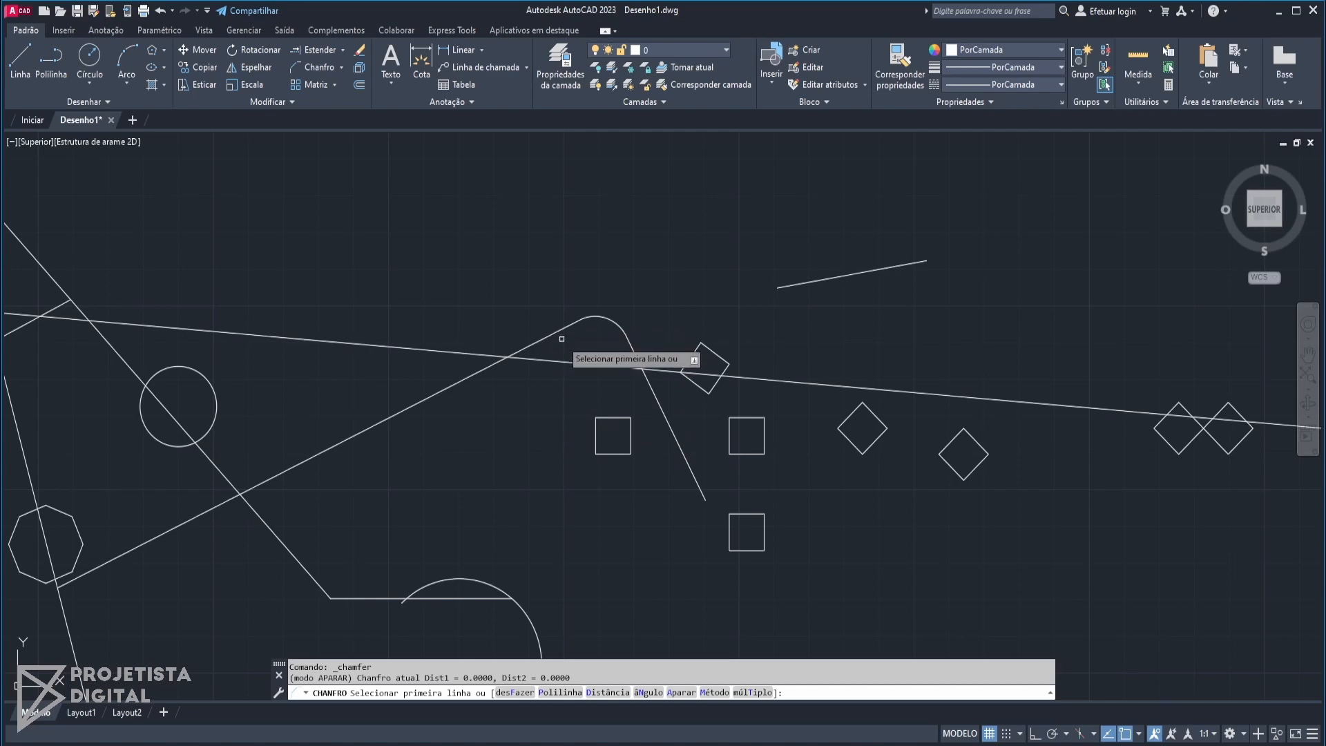
pyautogui.moveTo(568, 340); pyautogui.dragTo(705, 337, button='middle')
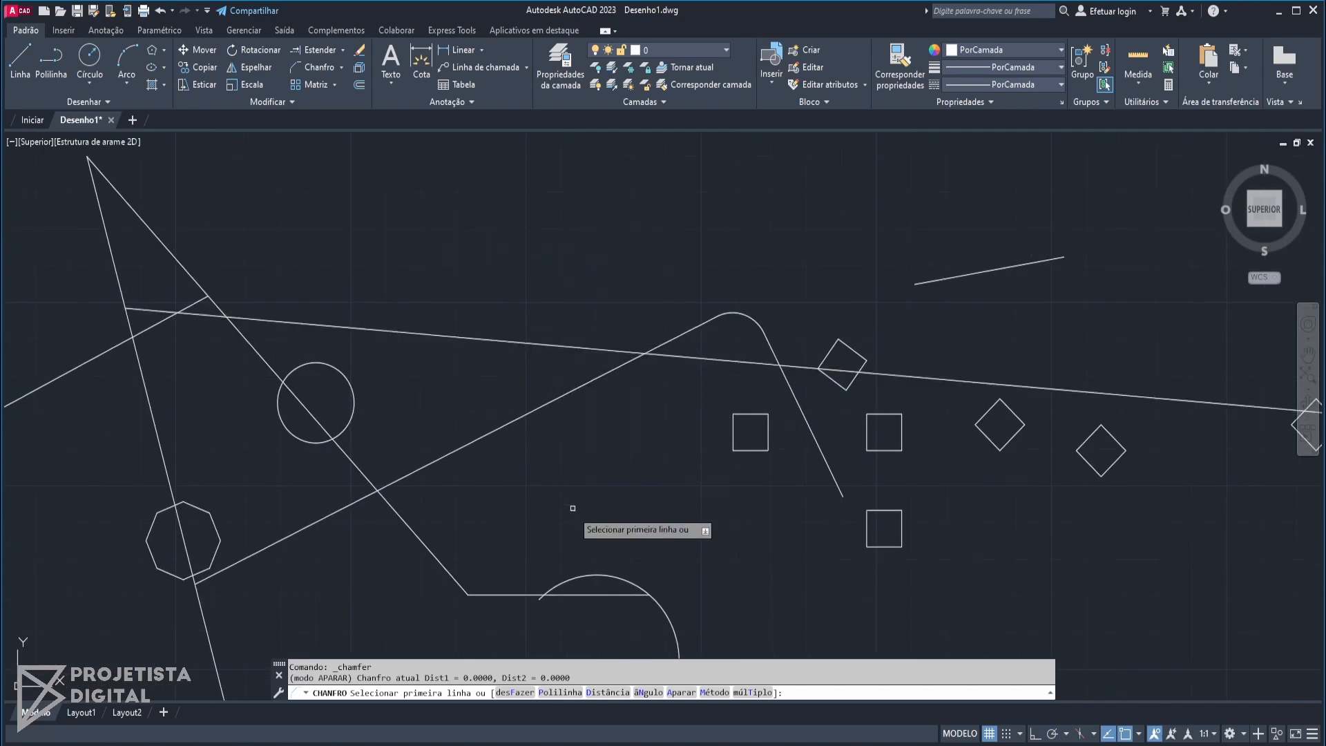
pyautogui.click(609, 699)
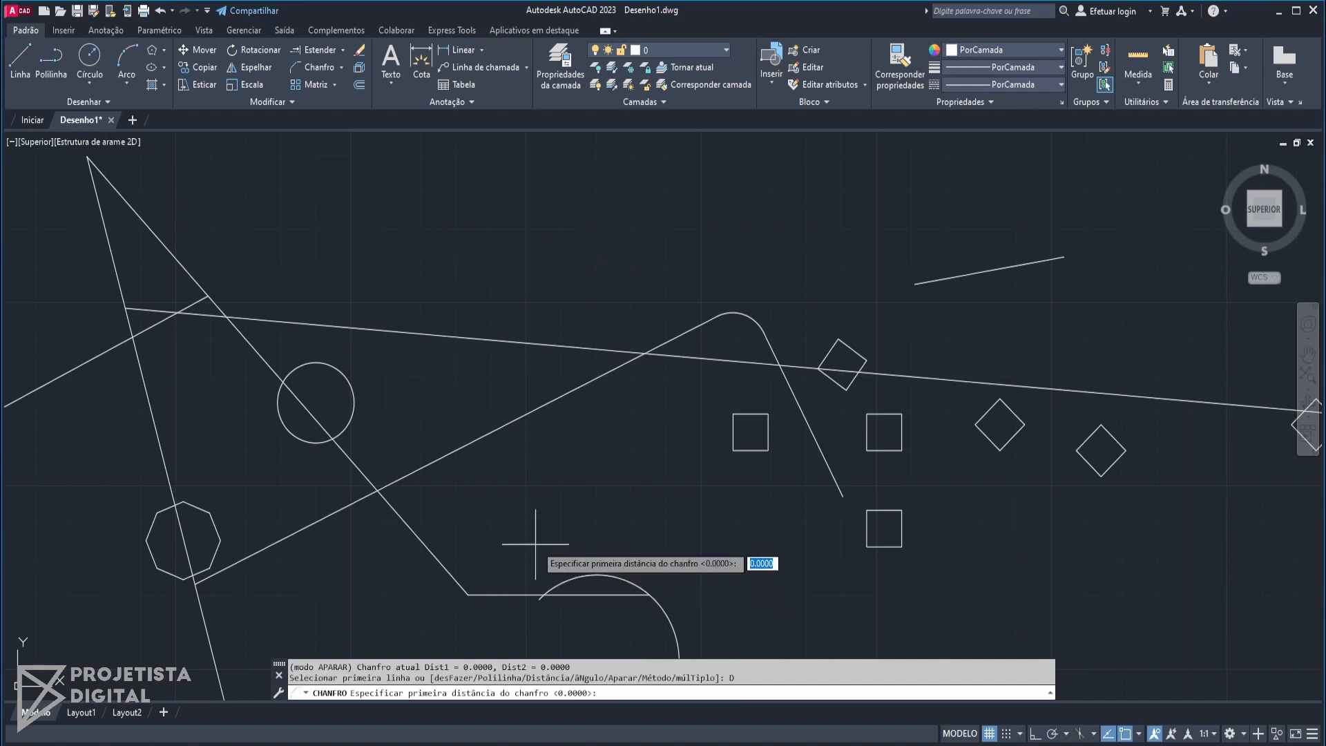
pyautogui.write('5')
pyautogui.press('Return')
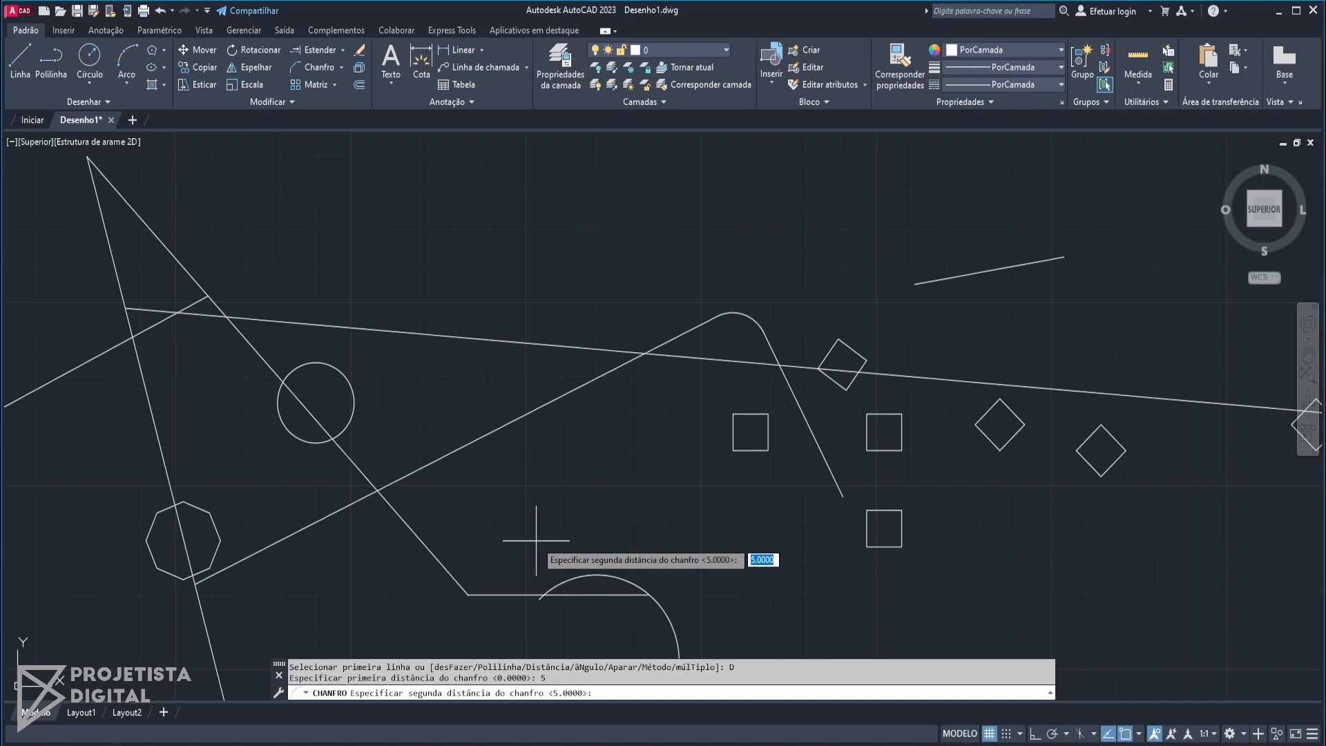
pyautogui.press('Return')
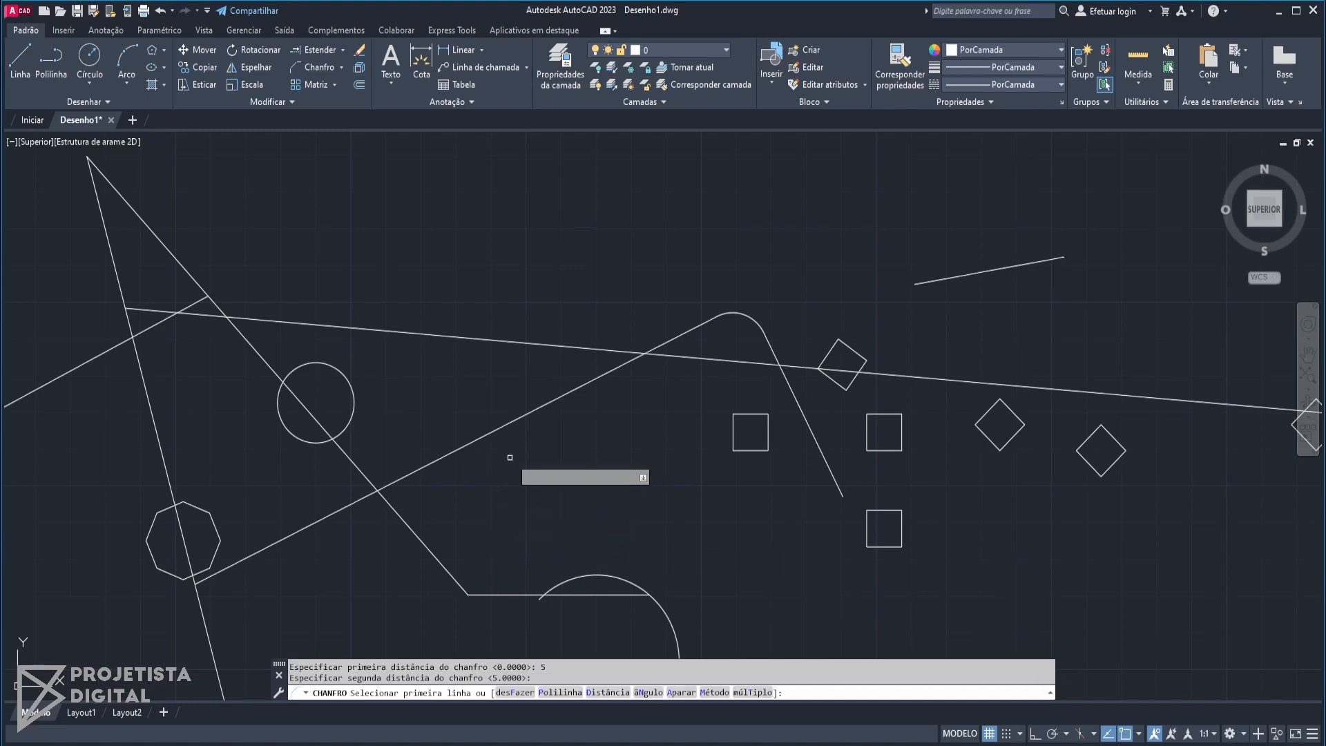
pyautogui.click(534, 409)
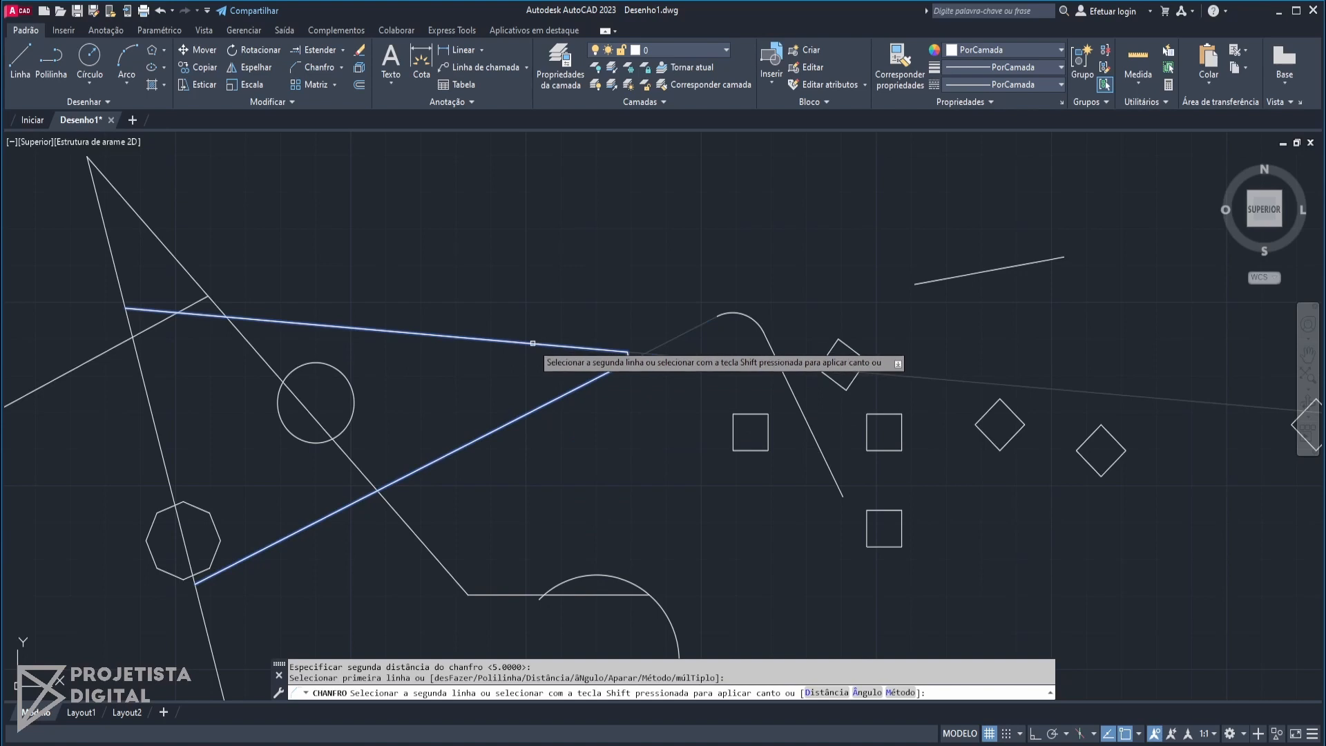
pyautogui.click(534, 344)
# - Measure the length of the new chamfer segment between its two endpoints with the DIST command
pyautogui.scroll(4, 587, 352)
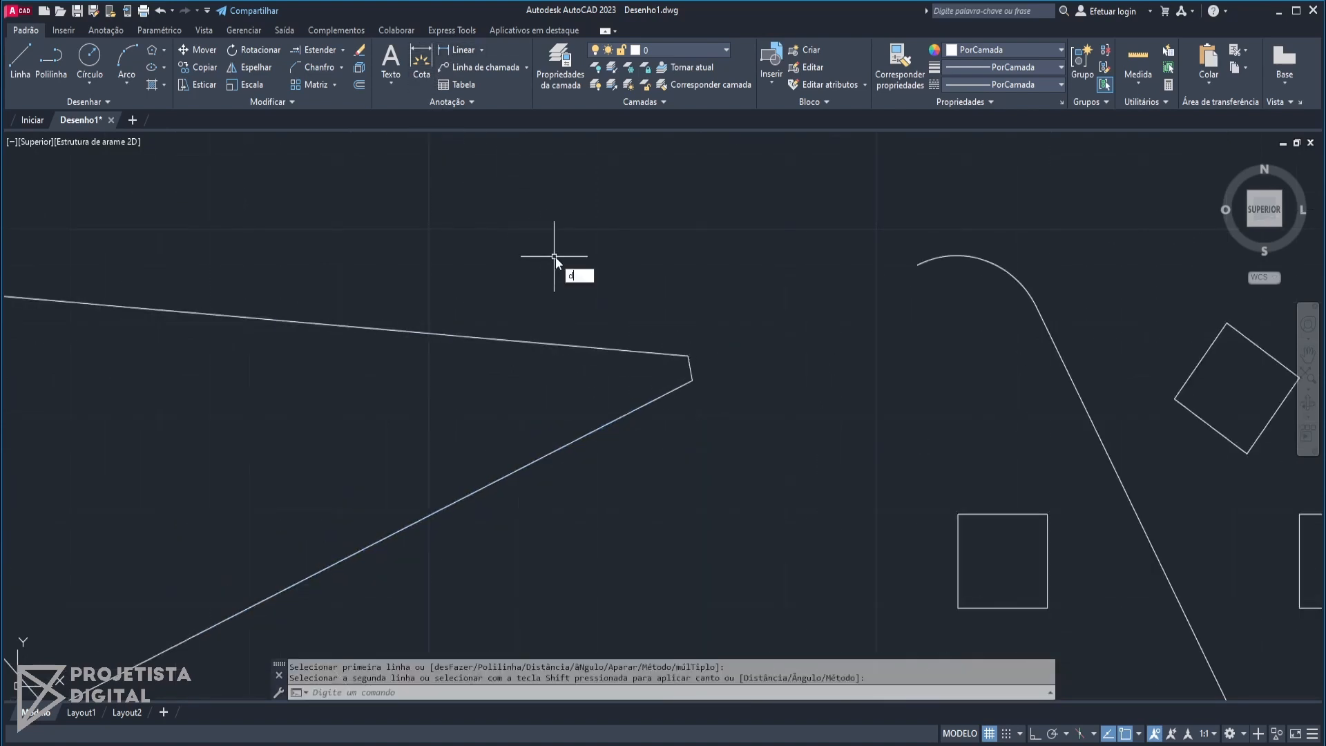
pyautogui.write('ist')
pyautogui.press('Return')
pyautogui.click(688, 355)
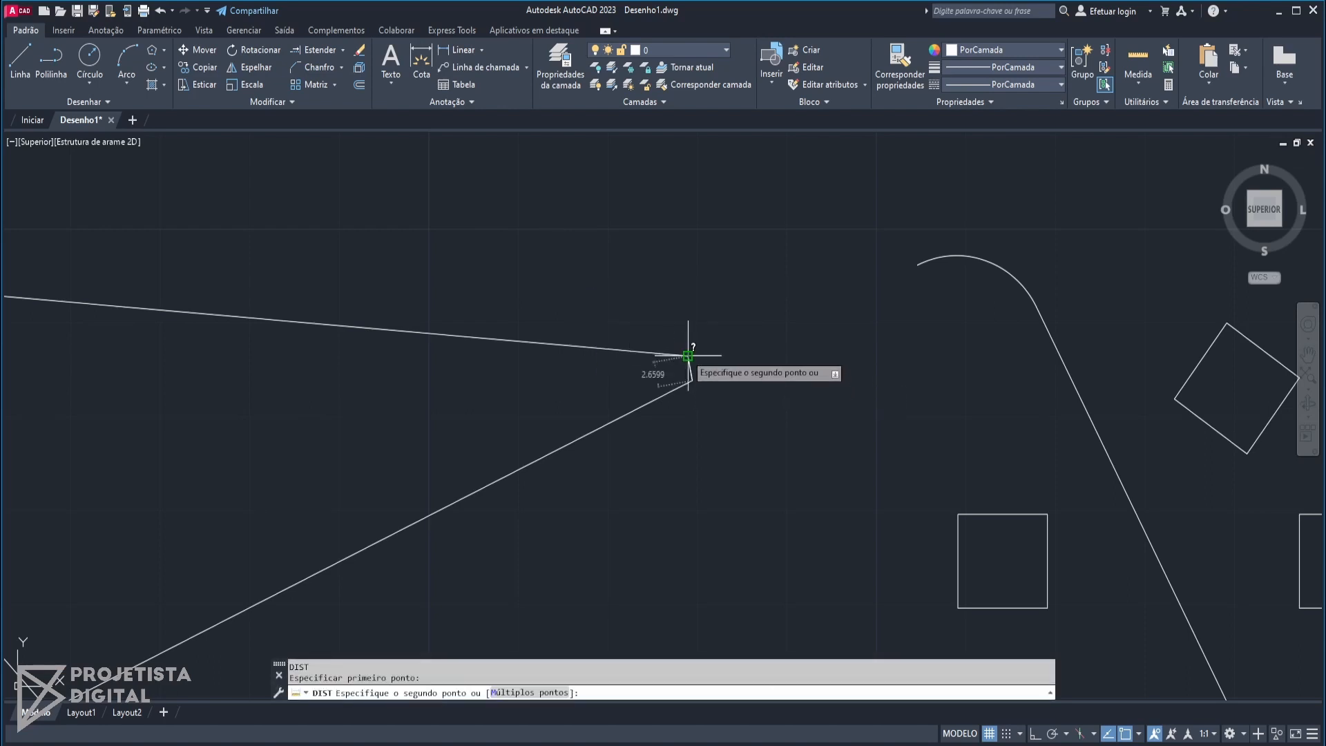
pyautogui.press('Escape')
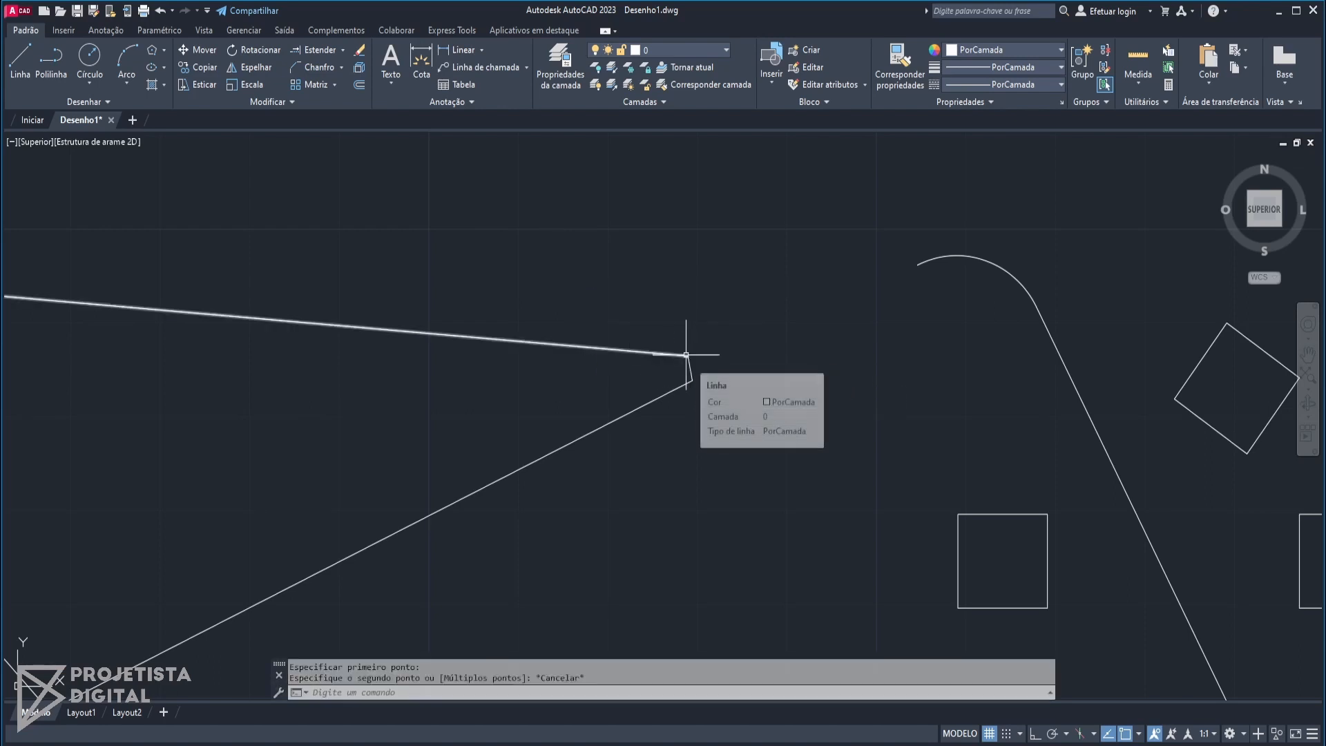
pyautogui.press('Return')
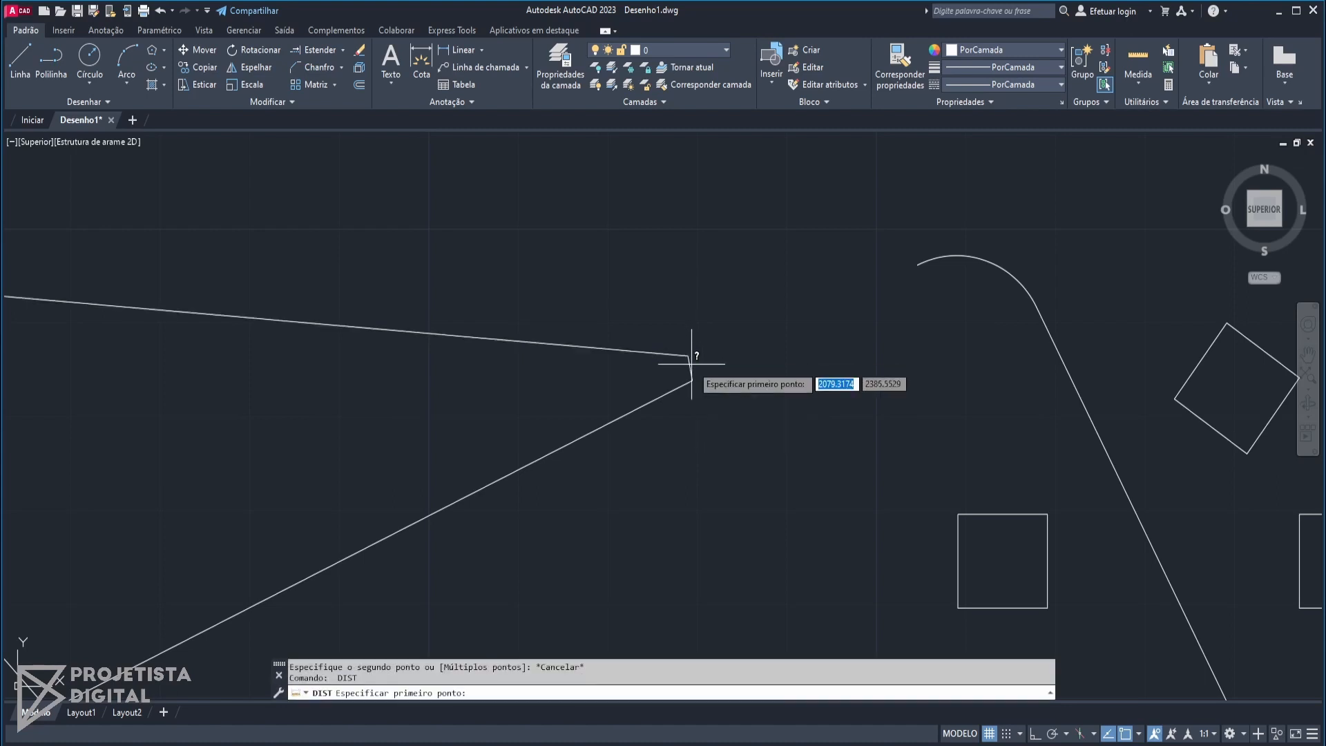
pyautogui.click(688, 355)
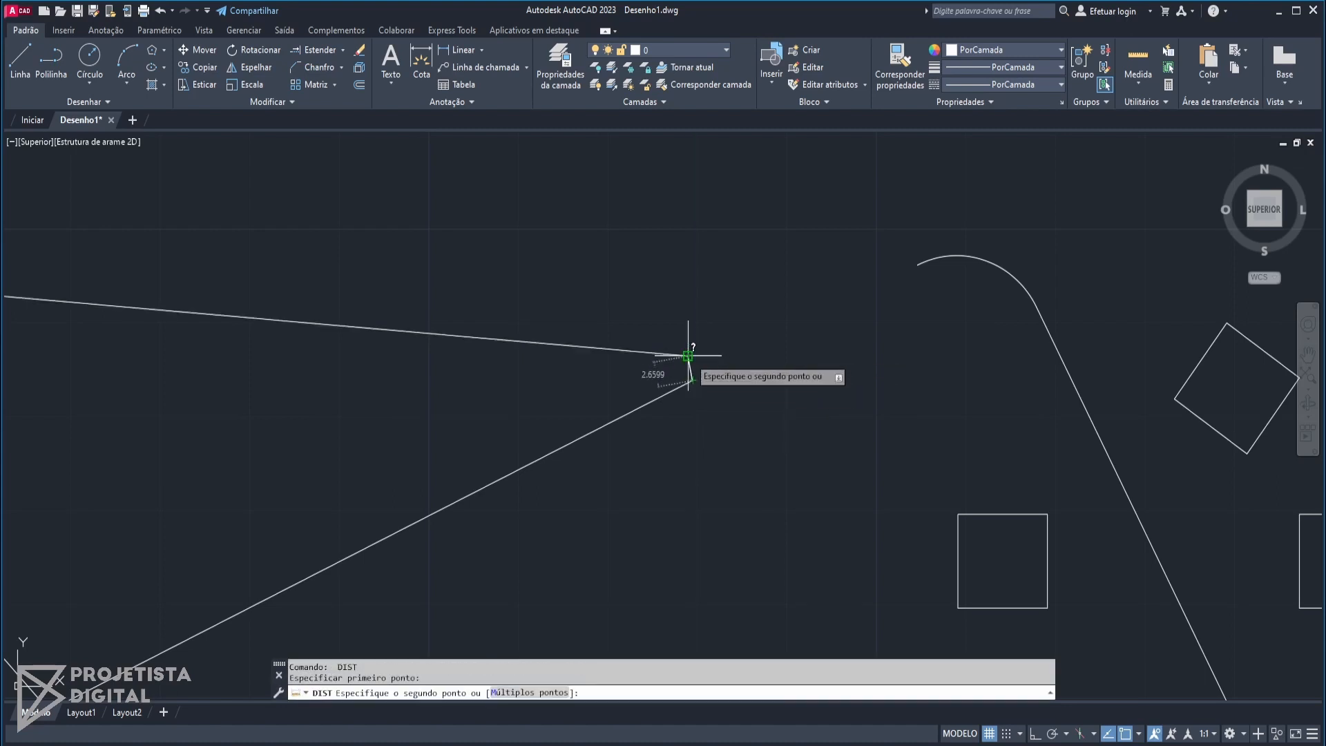
pyautogui.click(688, 356)
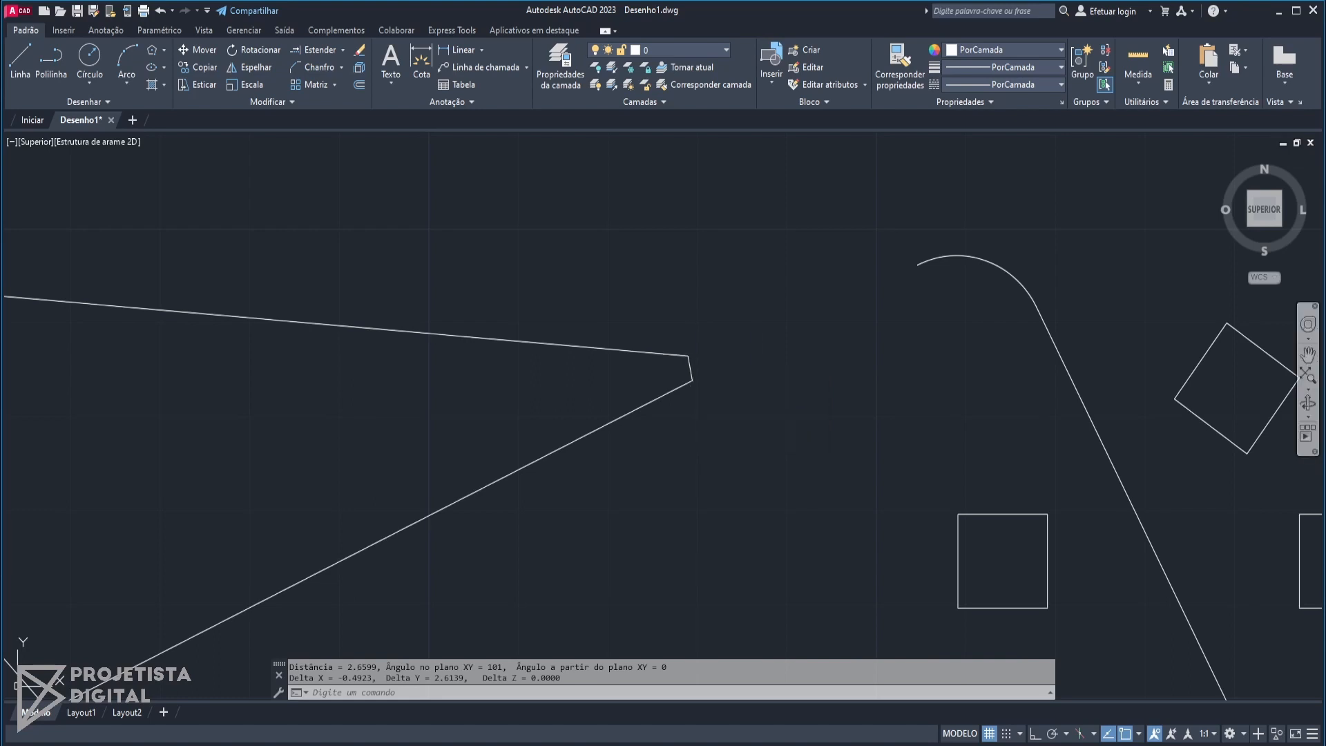
# - Undo the distance 5 chamfer between the two long lines
pyautogui.hotkey('ctrl', 'z')
pyautogui.hotkey('ctrl', 'z')
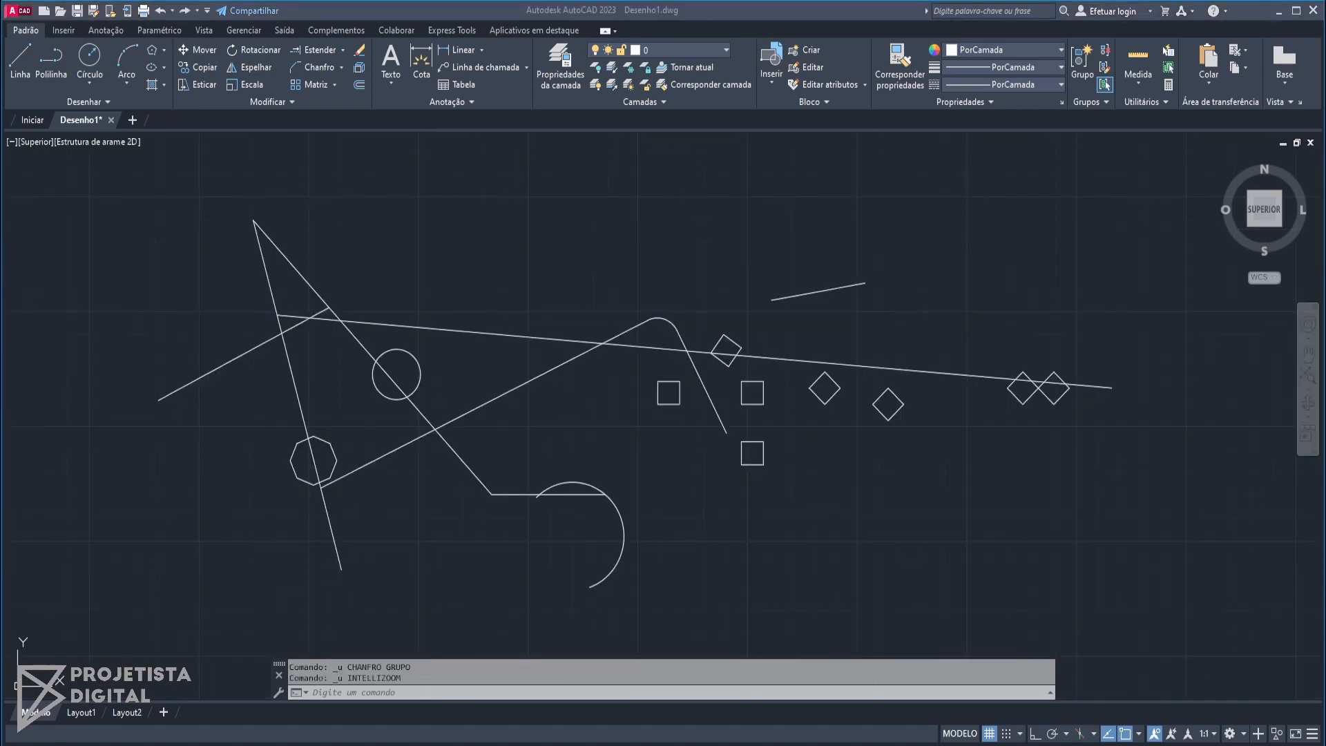
pyautogui.click(342, 68)
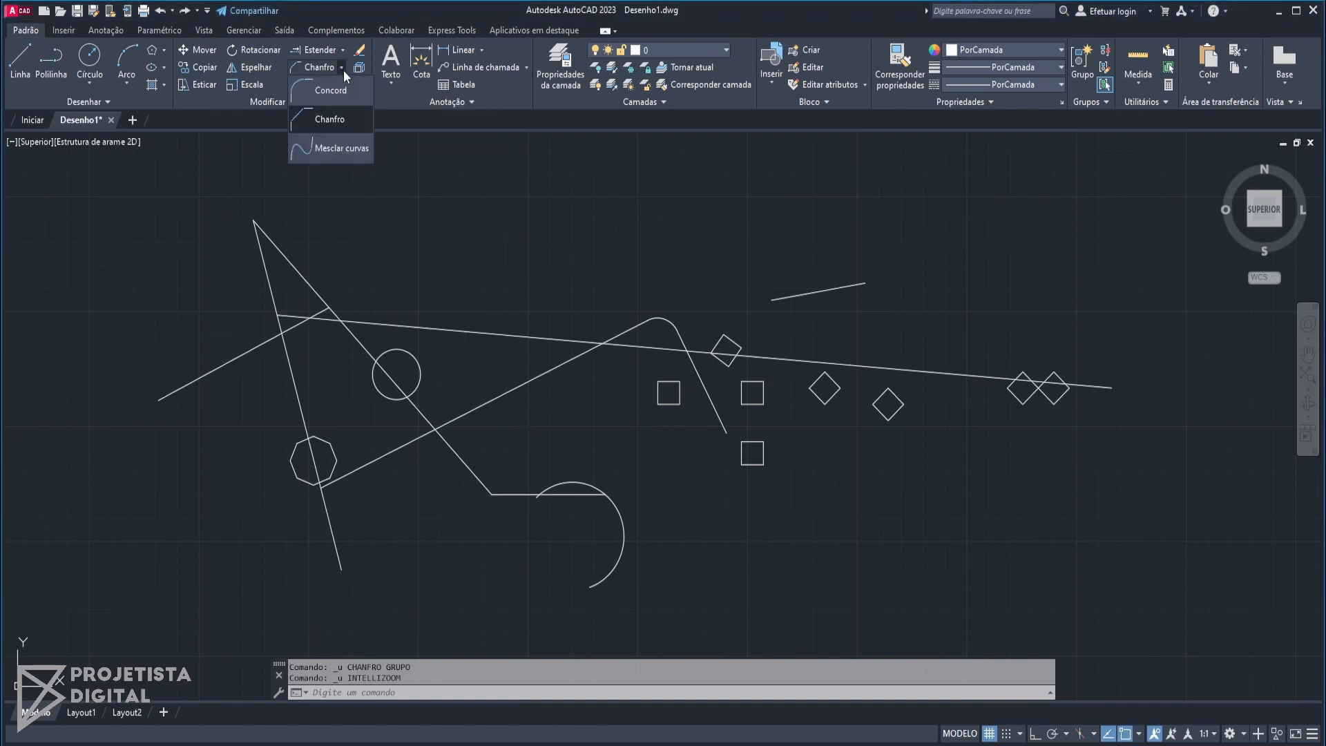
pyautogui.click(343, 69)
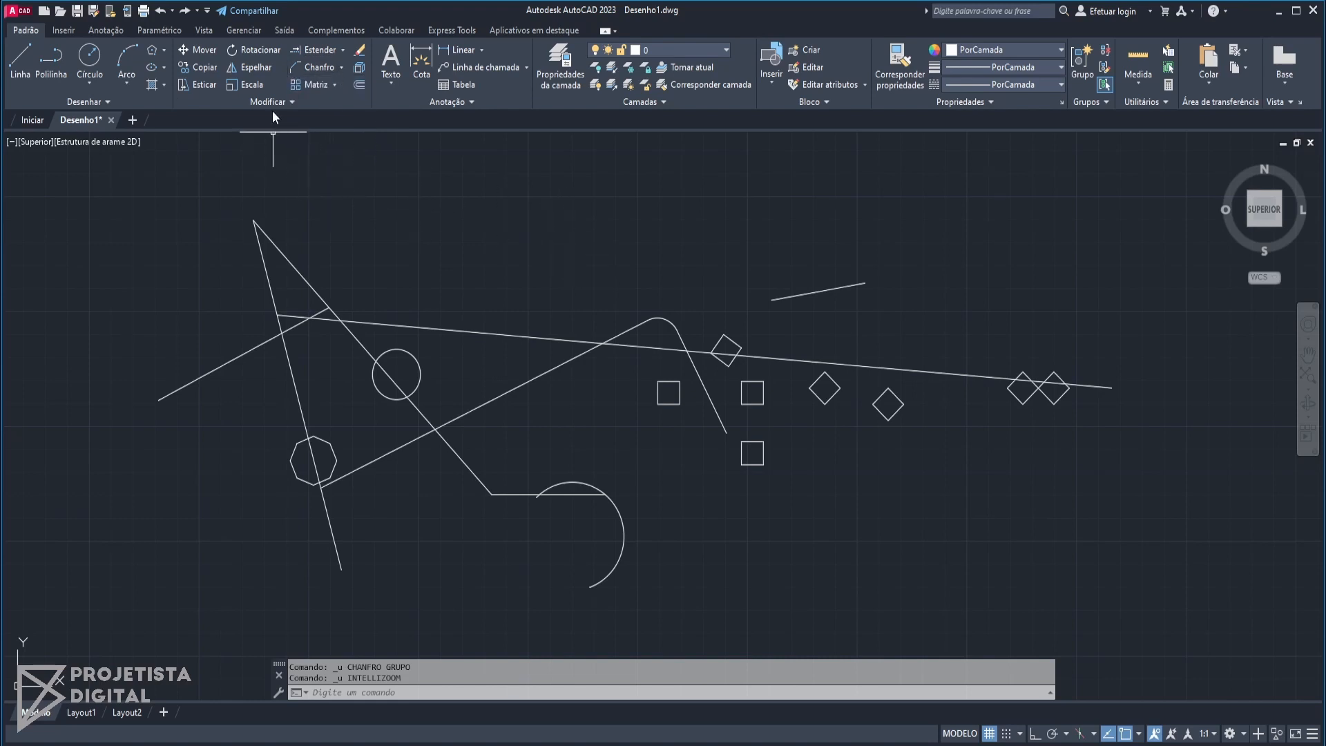
# - Draw a right-angle corner with ortho on above the existing lines: a horizontal line and a shorter vertical line down from its right end
pyautogui.click(20, 59)
pyautogui.click(503, 185)
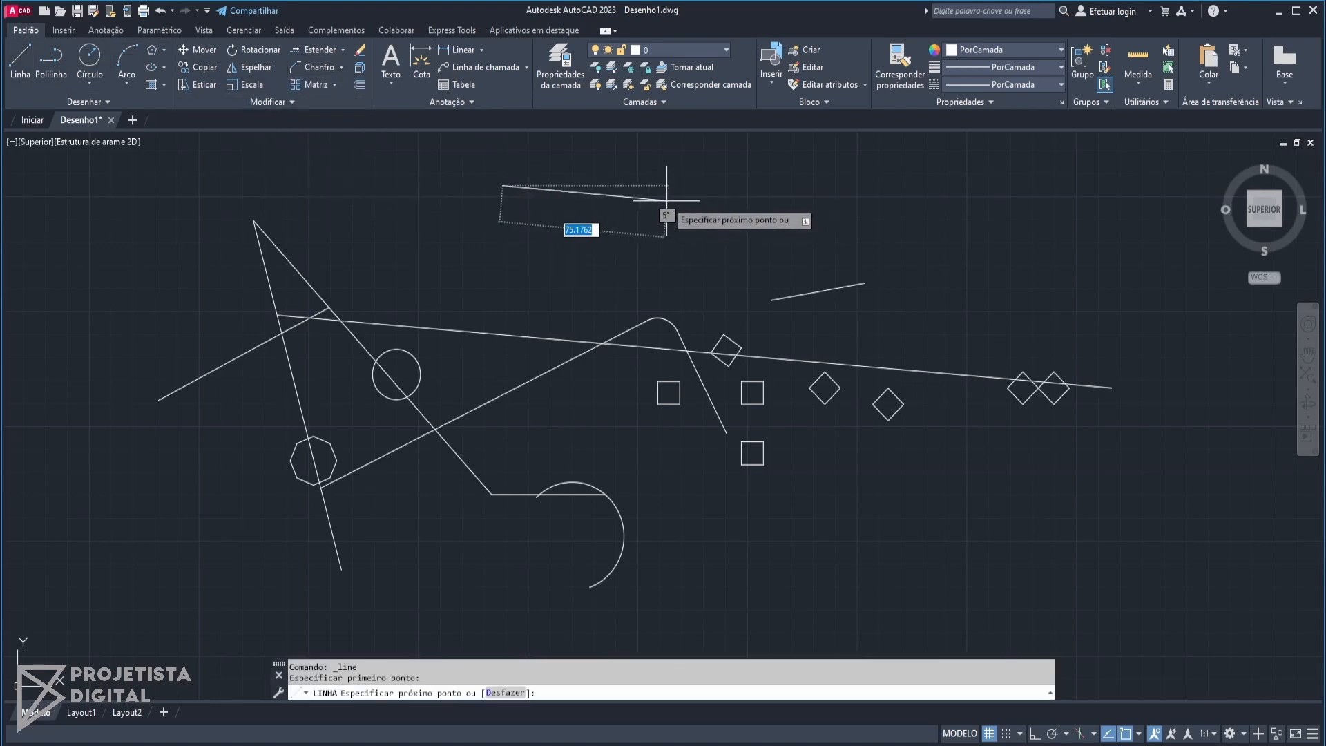
pyautogui.press('F8')
pyautogui.click(647, 186)
pyautogui.click(647, 260)
pyautogui.press('Escape')
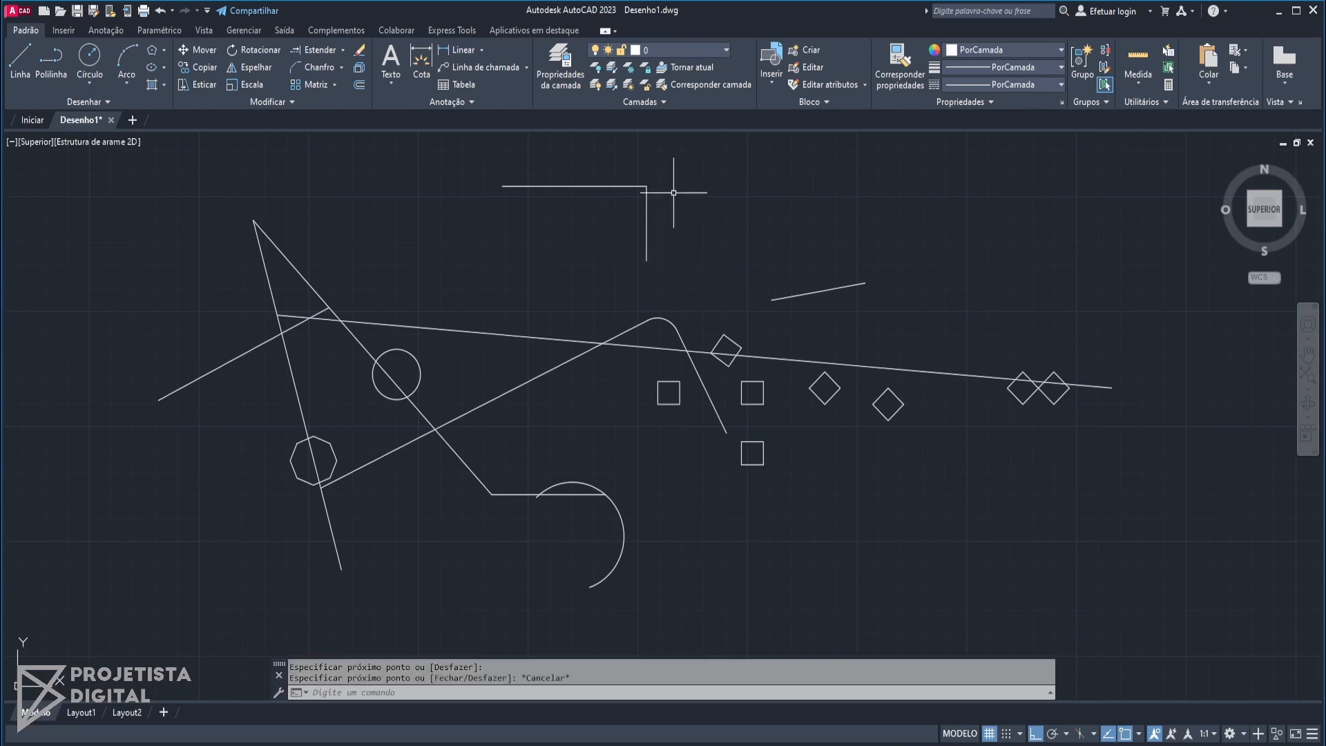
# - Set the Chamfer command's trim mode to Aparar and leave the command
pyautogui.click(319, 70)
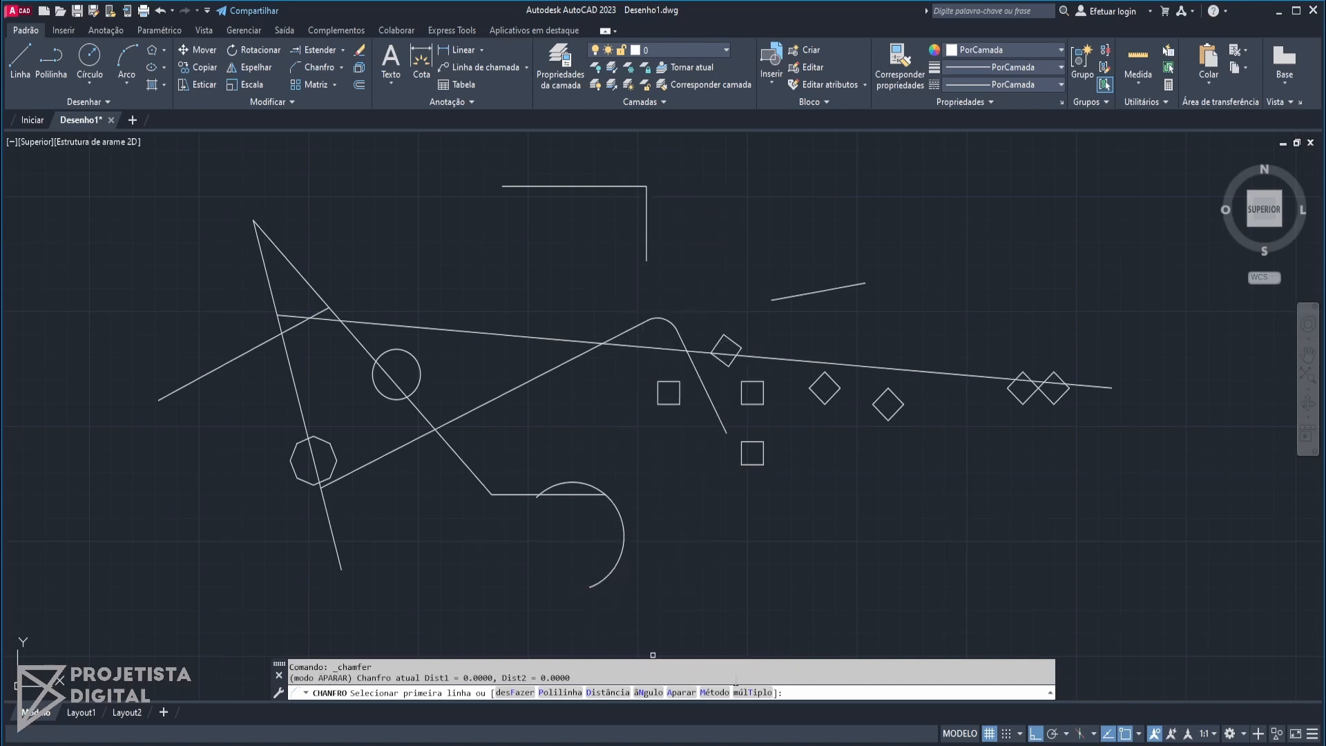
pyautogui.click(687, 693)
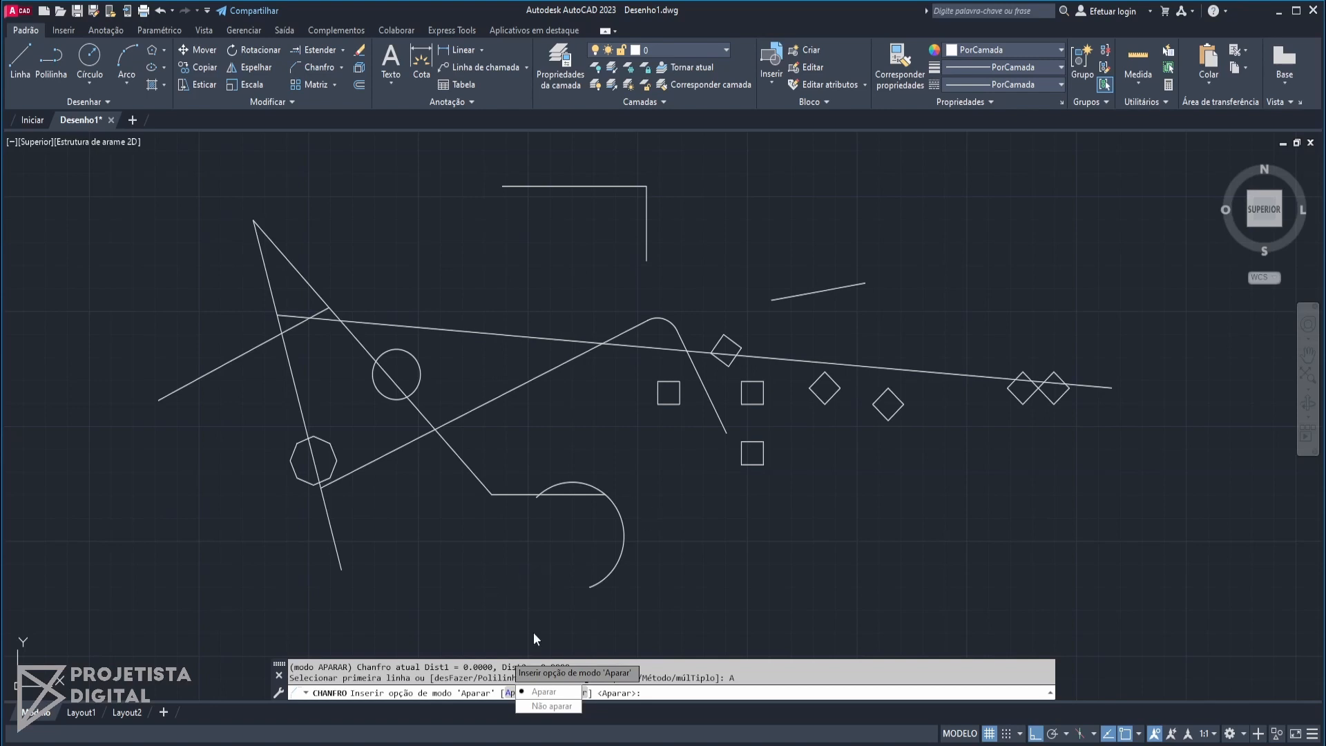
pyautogui.click(550, 691)
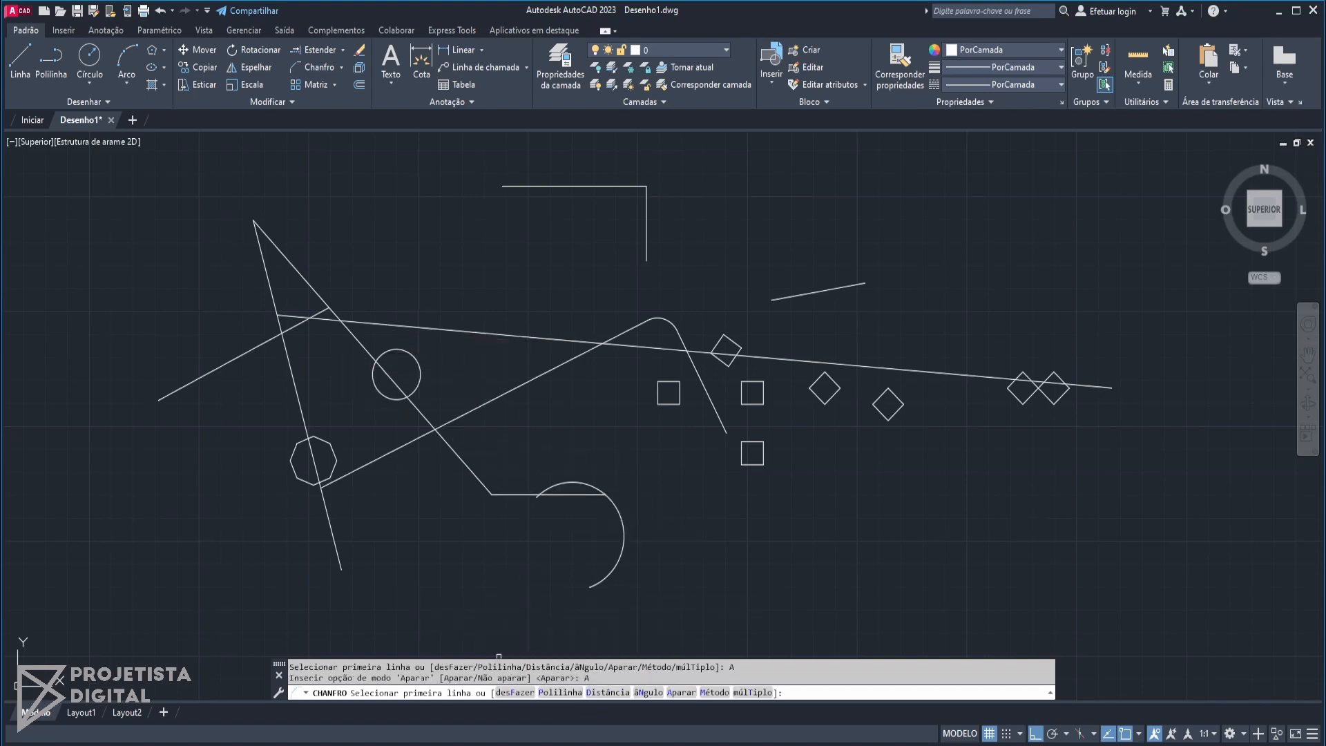
pyautogui.press('Escape')
# - Try zero-distance chamfers on the new right-angle corner and on the two long crossing lines, undoing the latter
pyautogui.click(314, 67)
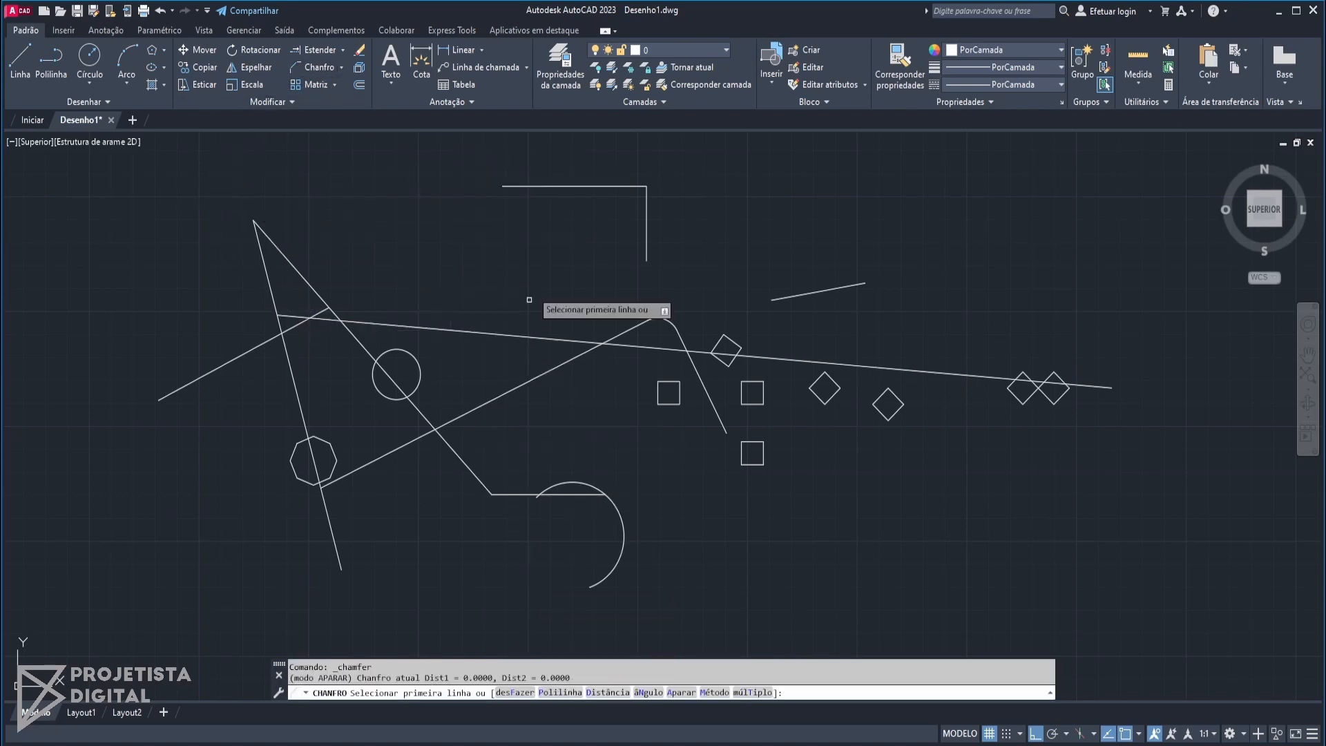
pyautogui.click(603, 186)
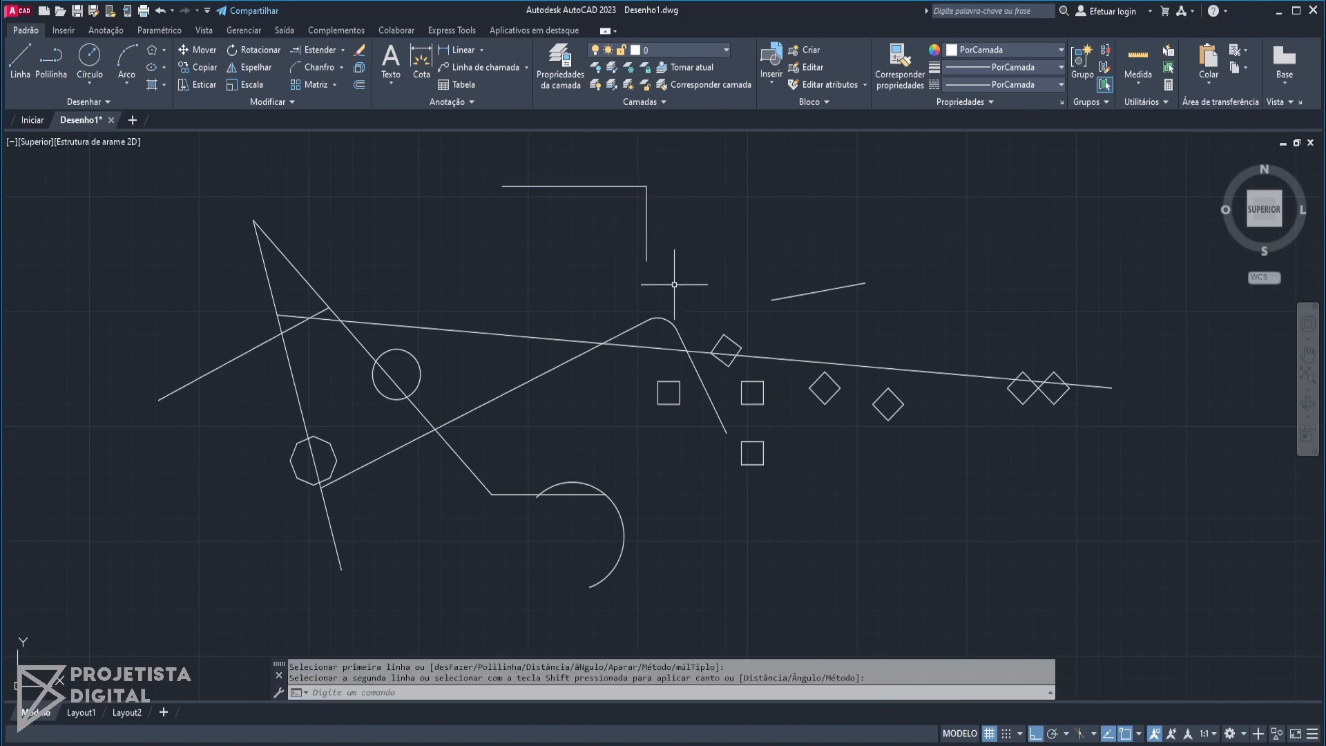
pyautogui.press('Return')
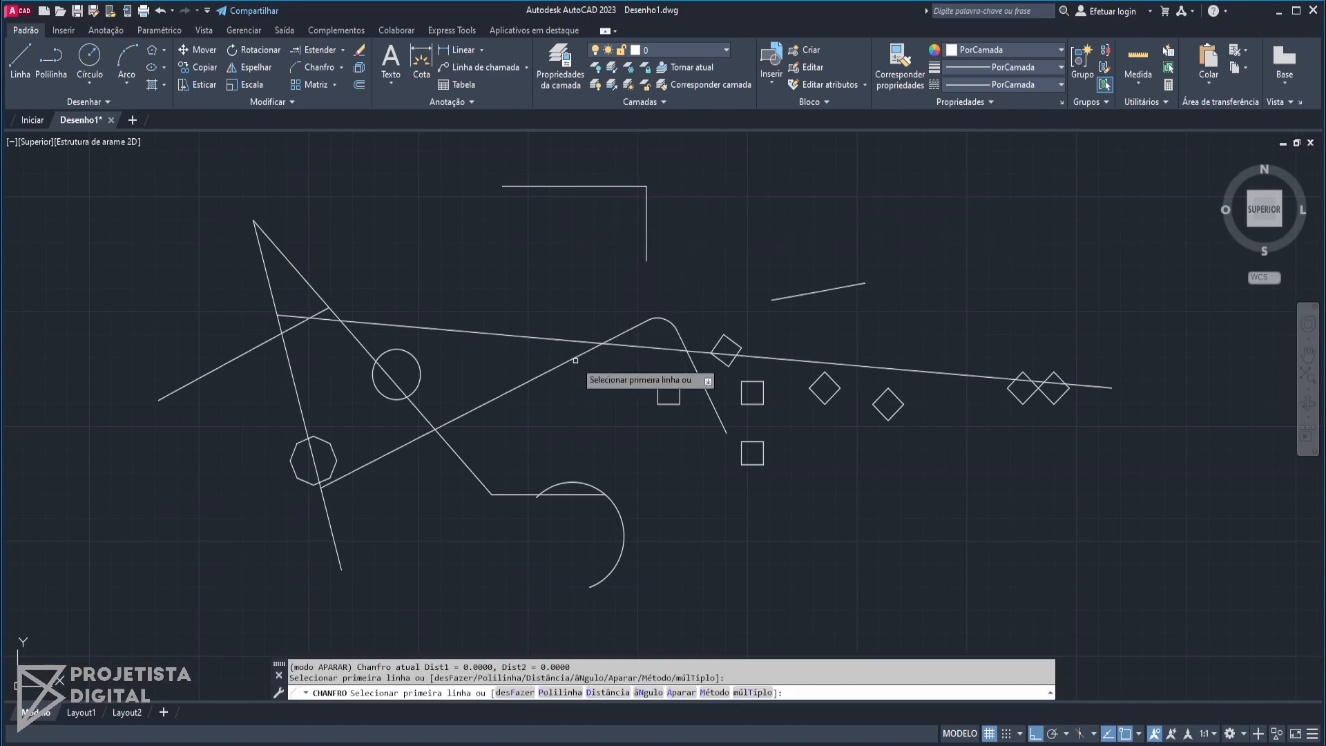
pyautogui.click(576, 358)
pyautogui.click(573, 341)
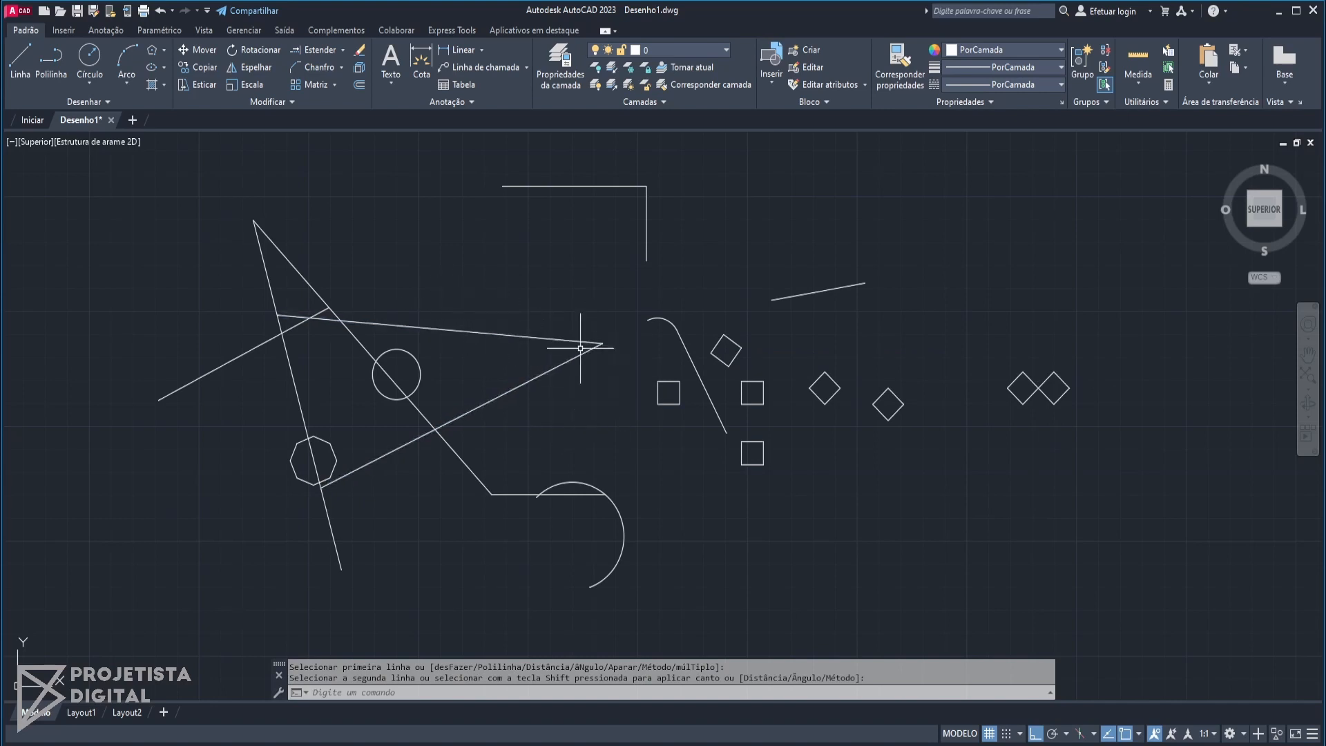
pyautogui.hotkey('ctrl', 'z')
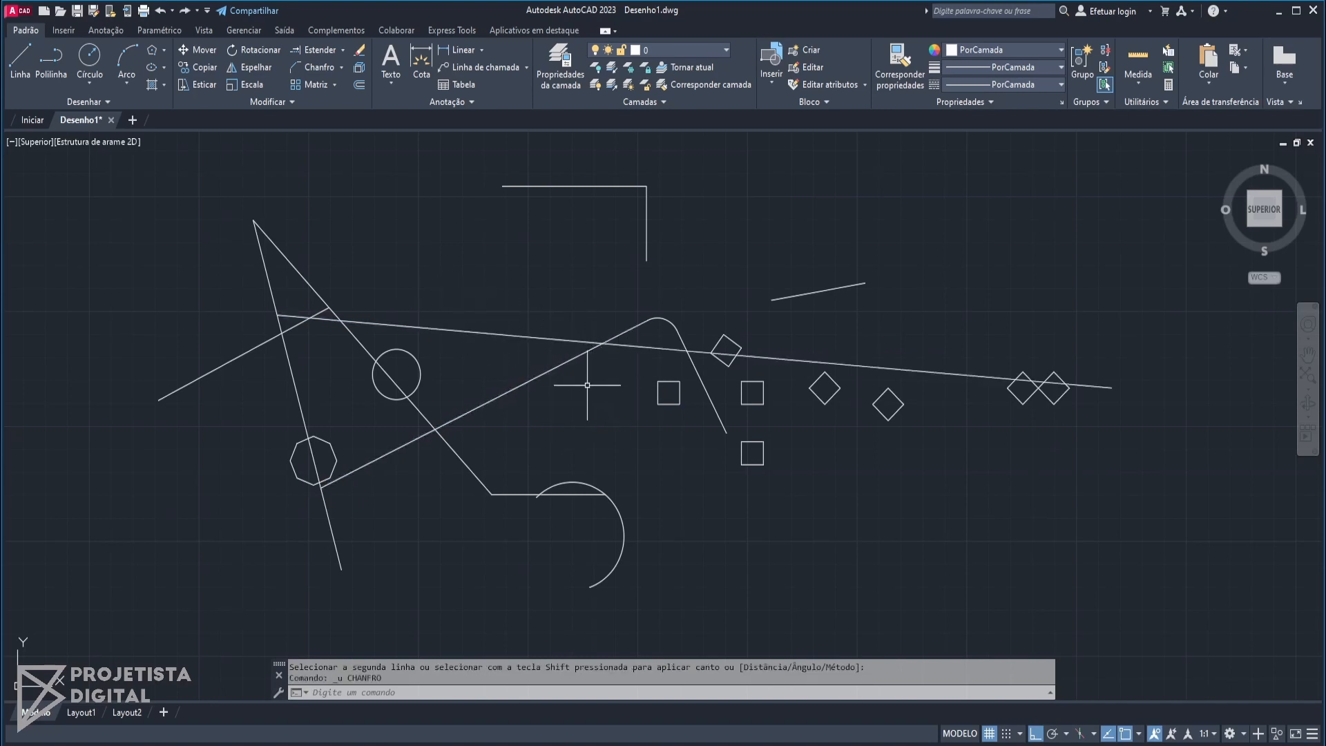
# - Chamfer the right-angle corner between the vertical and horizontal lines with both distances set to 10
pyautogui.click(314, 67)
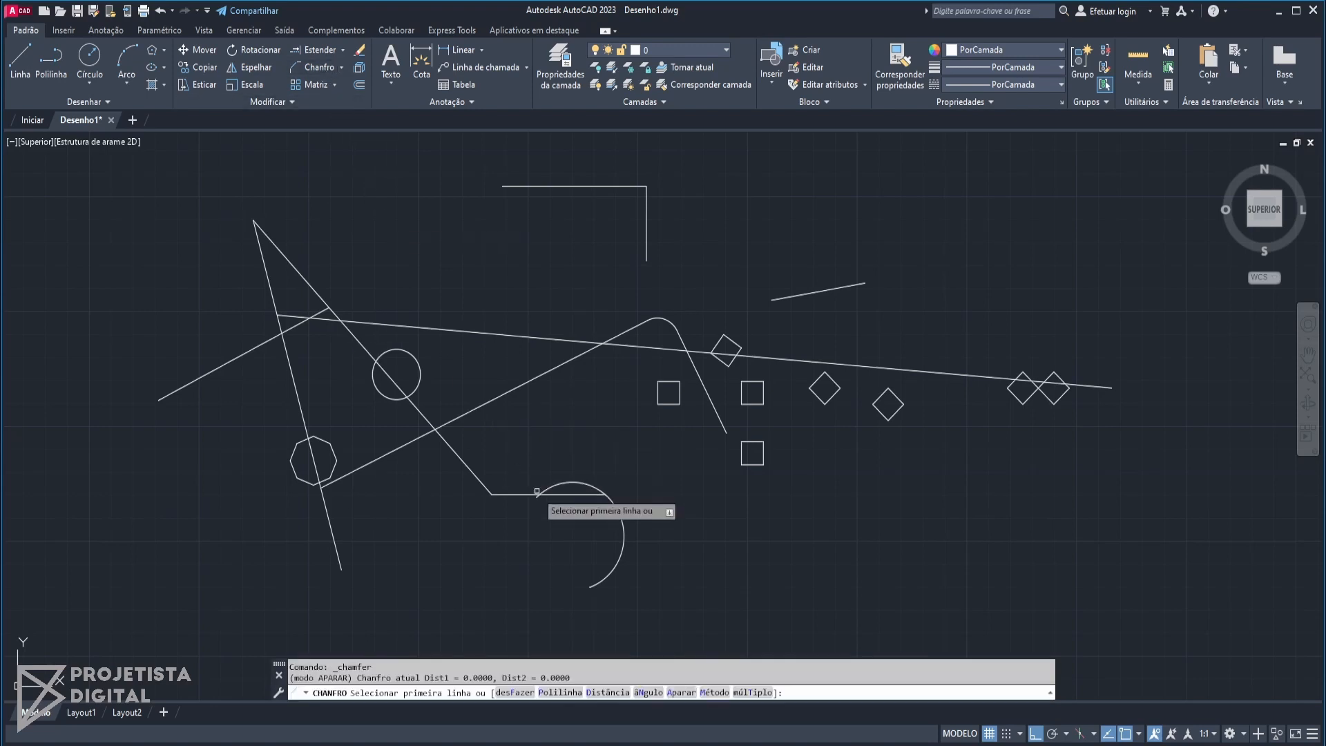
pyautogui.click(618, 693)
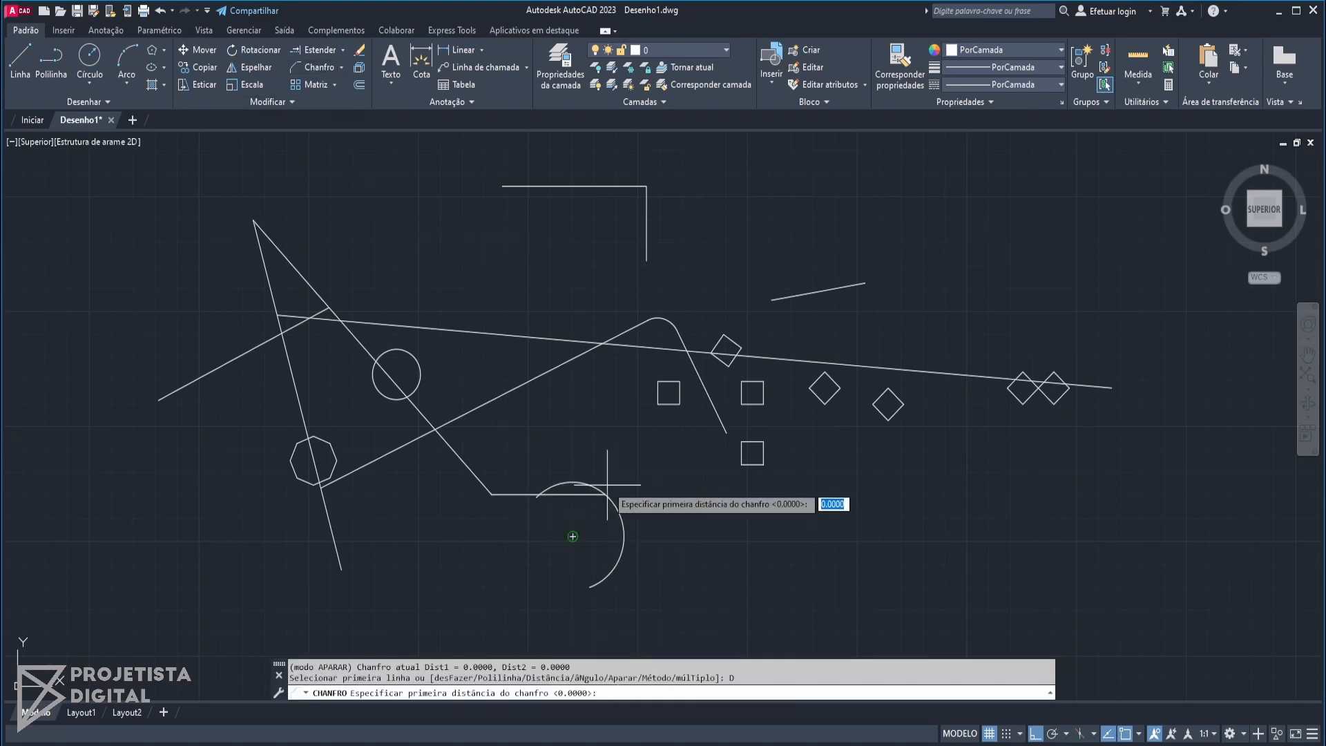
pyautogui.write('10')
pyautogui.press('Return')
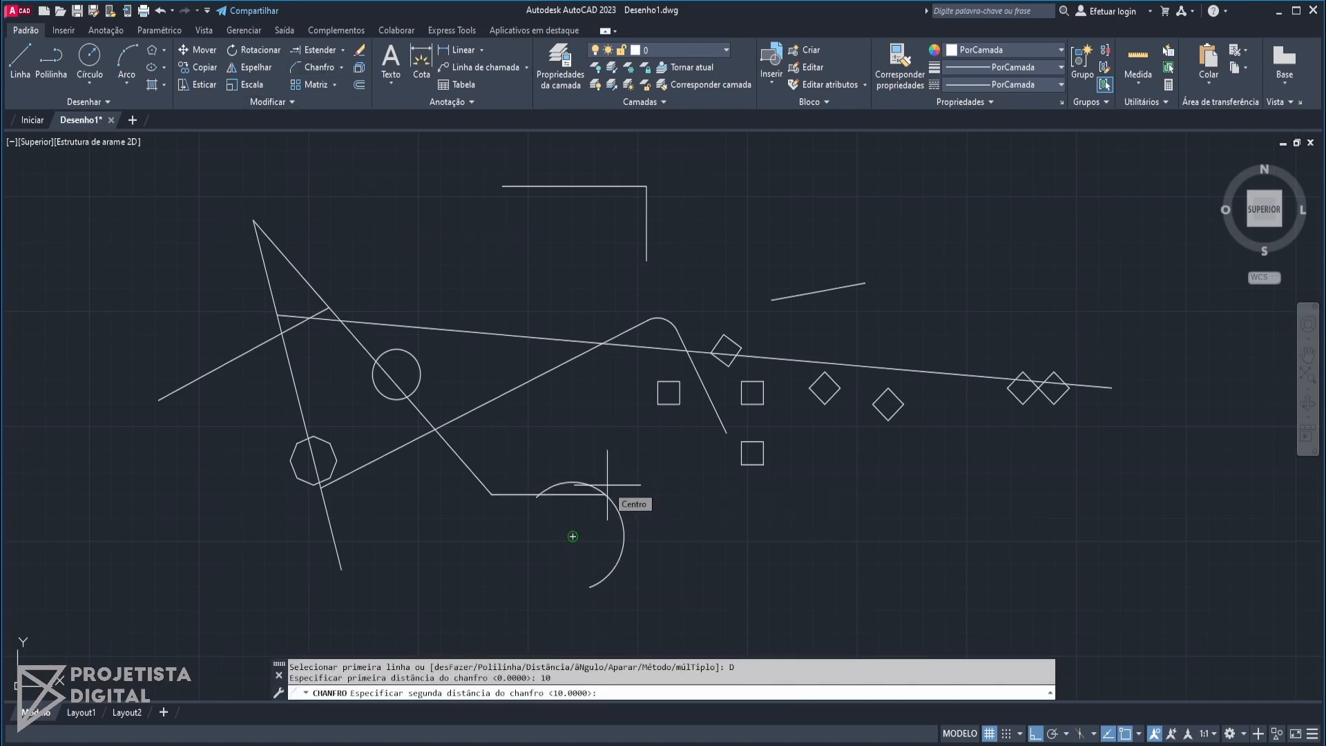
pyautogui.press('Return')
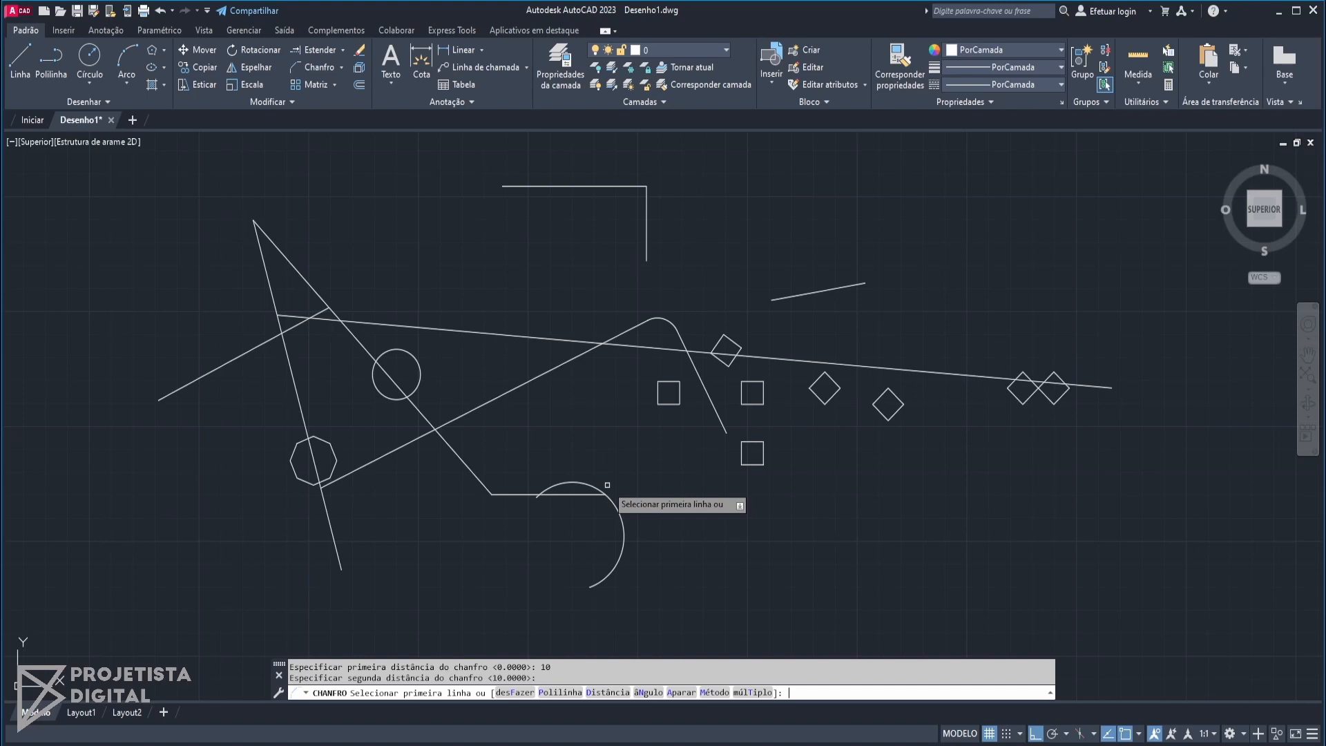
pyautogui.click(645, 210)
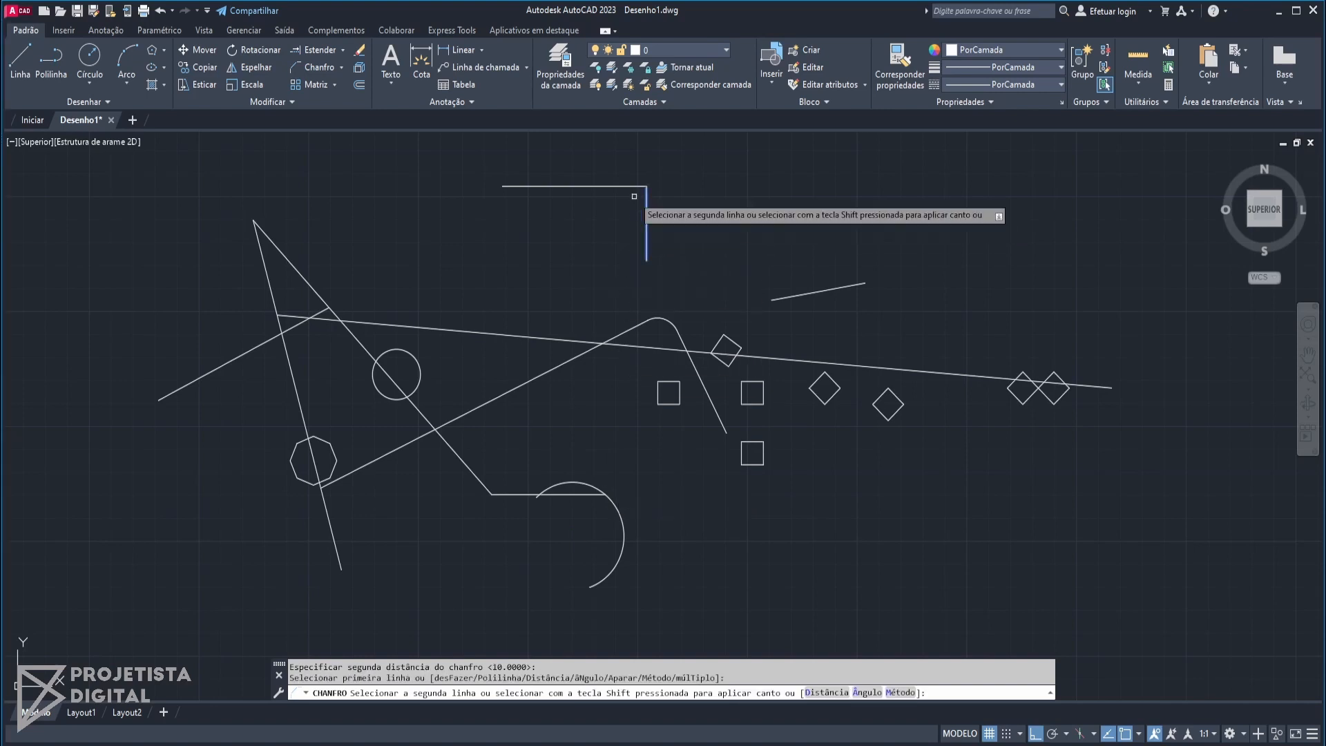
pyautogui.click(595, 187)
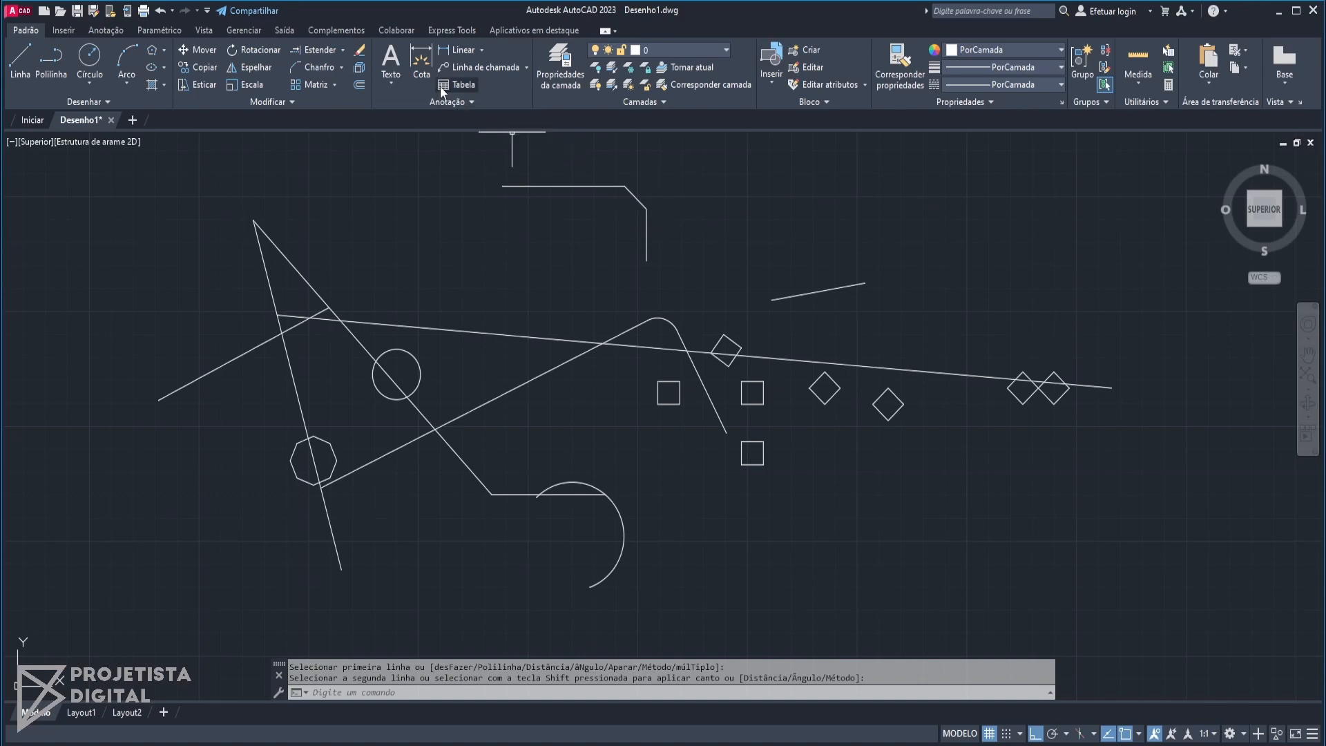
# - Check the chamfer's horizontal distance by previewing a dimension between its two endpoints, without placing it
pyautogui.click(422, 62)
pyautogui.click(647, 208)
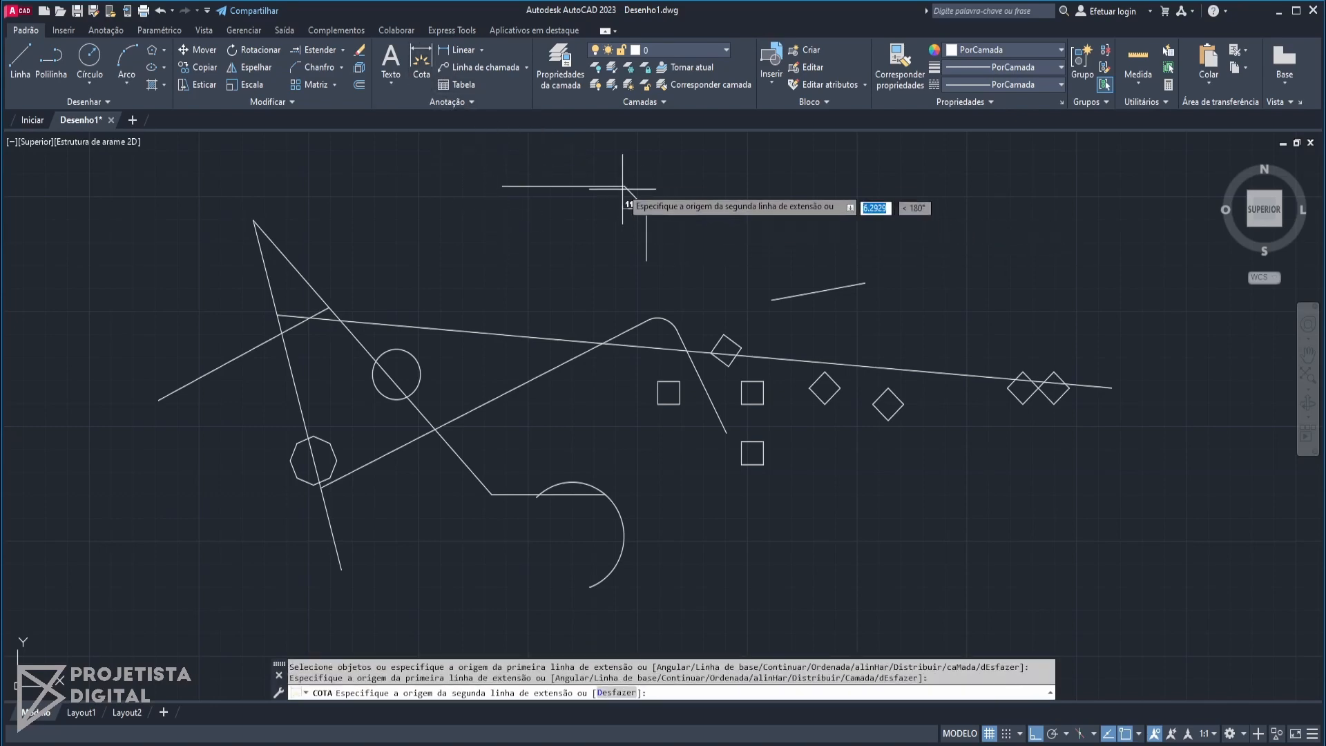
pyautogui.click(625, 186)
pyautogui.scroll(4, 650, 183)
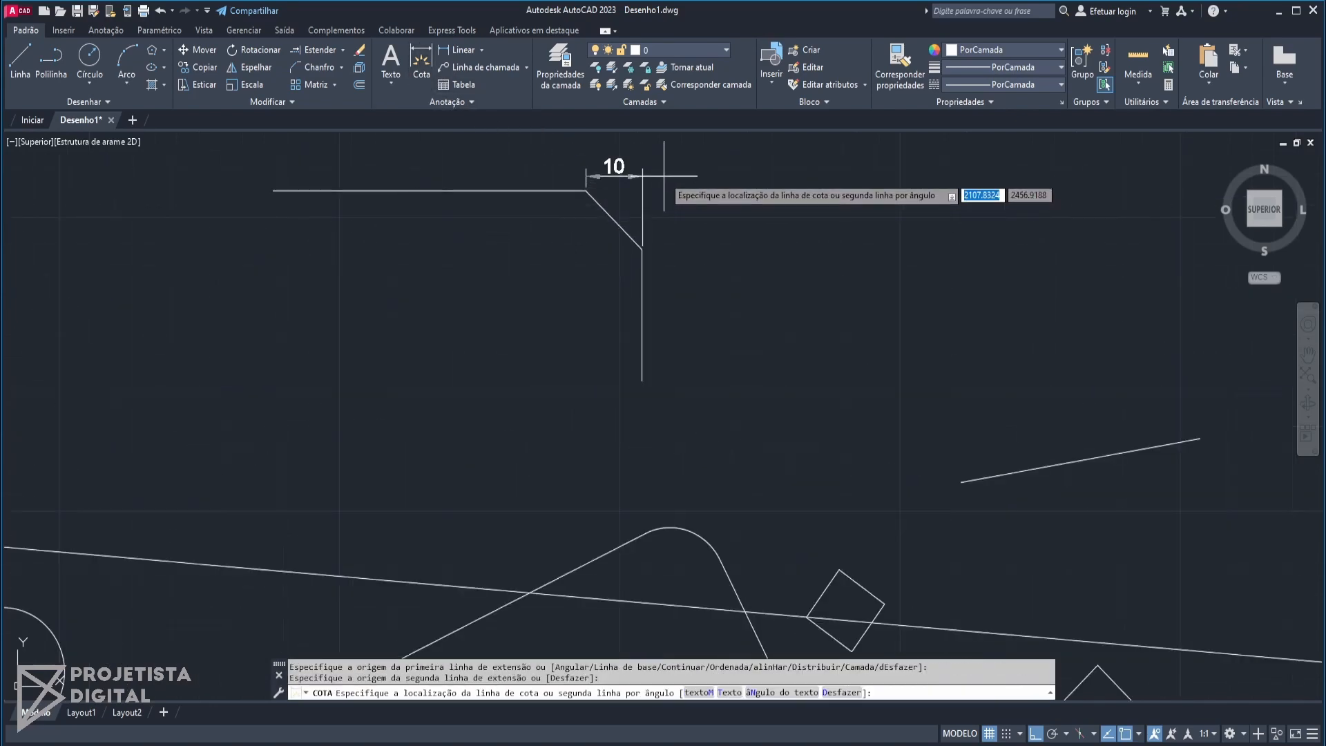
pyautogui.press('Escape')
pyautogui.scroll(-3, 662, 181)
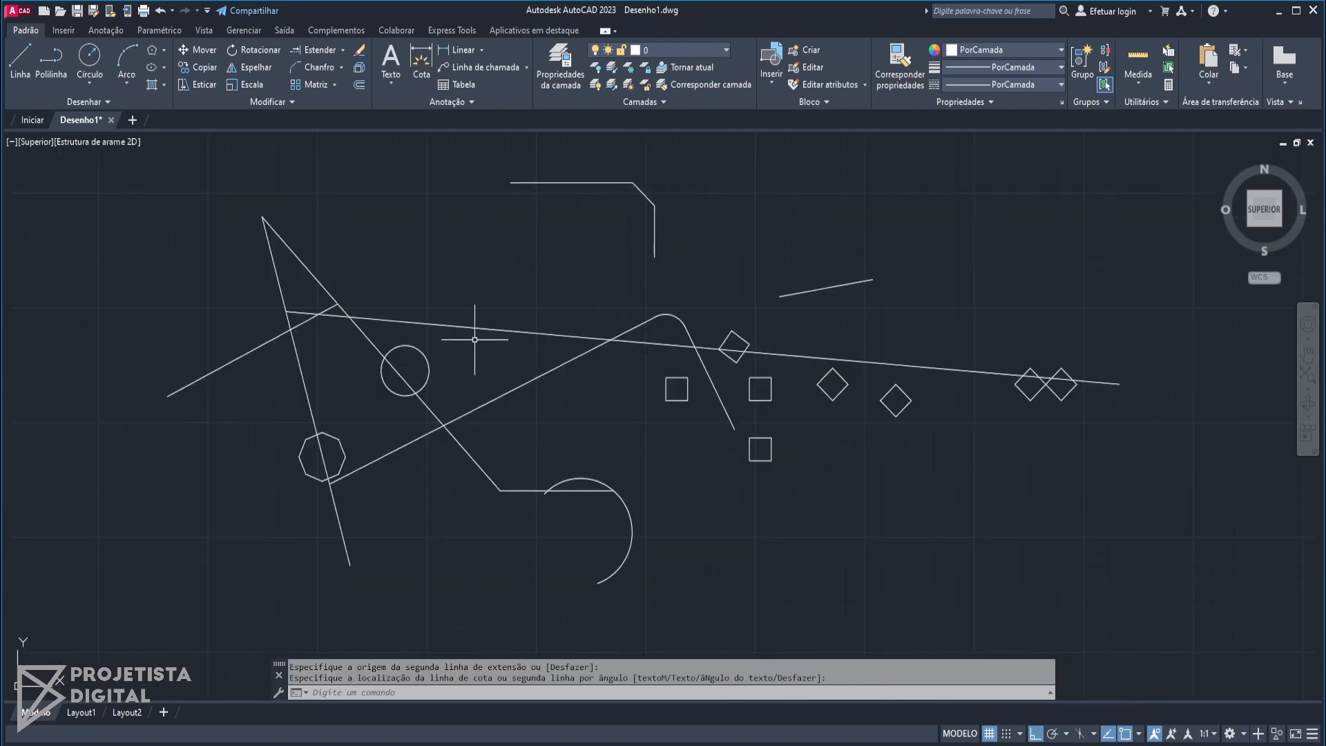
# - Abandon the command being entered and undo the last arc move and the arc drawn before it
pyautogui.write('di')
pyautogui.press('Escape')
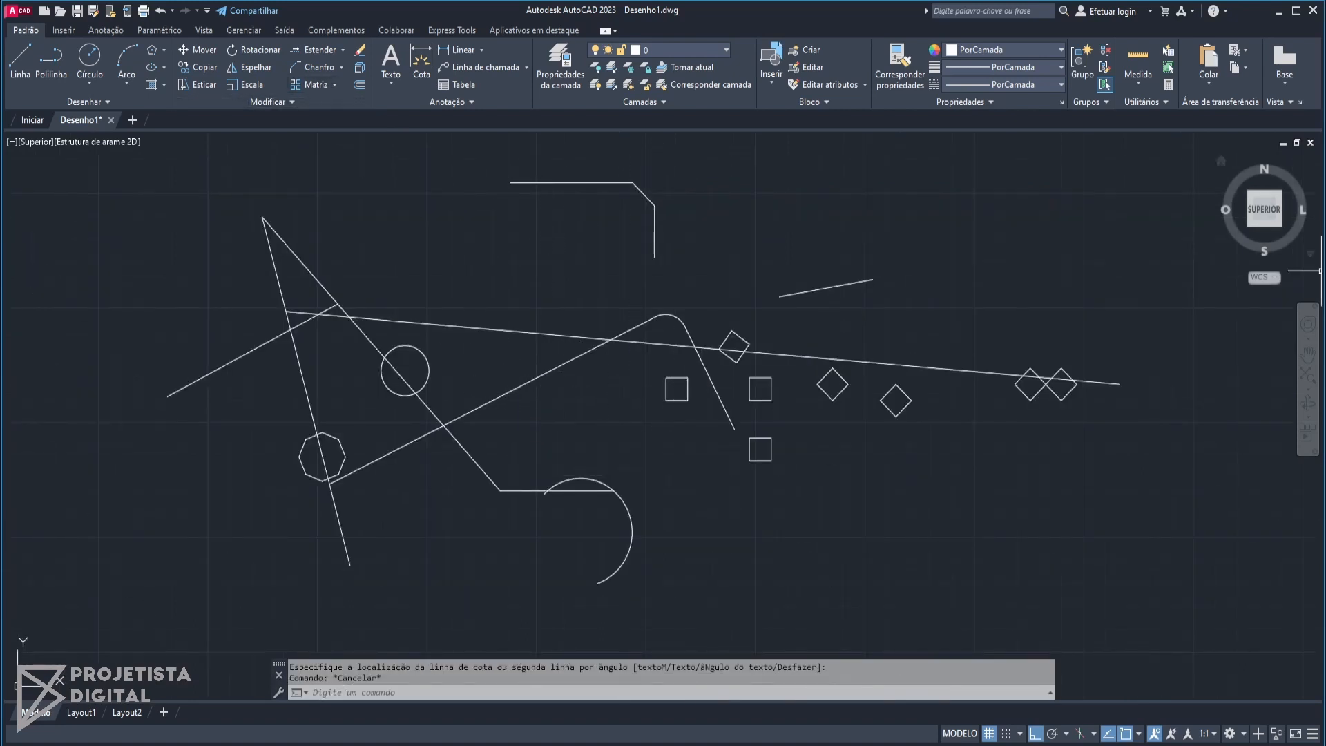
pyautogui.hotkey('ctrl', 'z')
pyautogui.hotkey('ctrl', 'z')
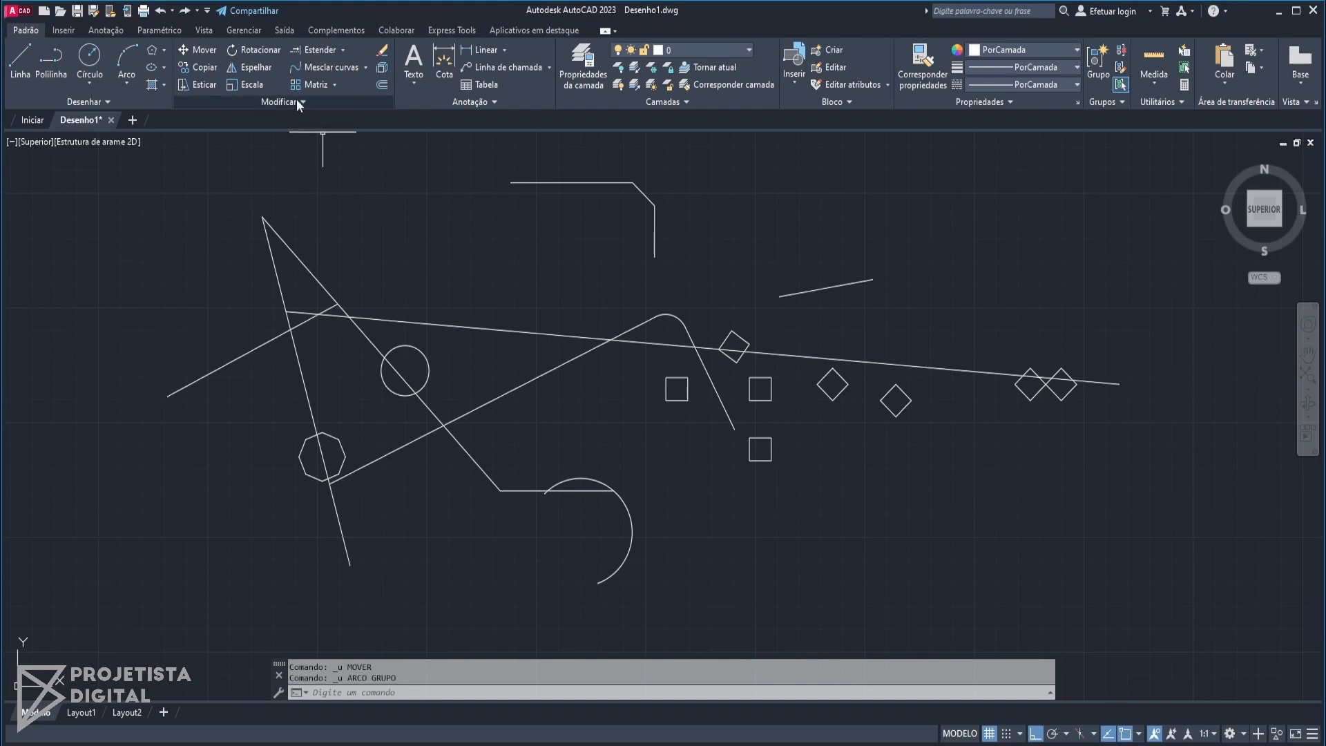
pyautogui.click(366, 67)
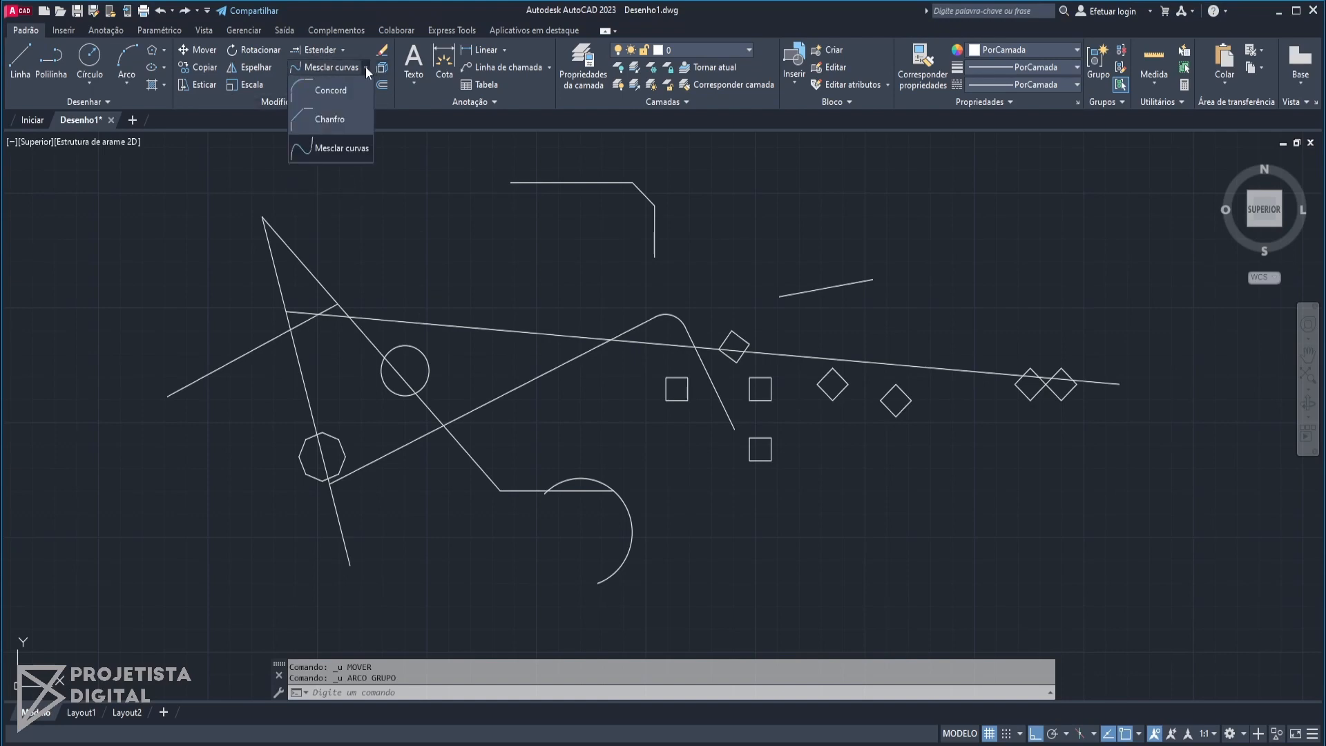
pyautogui.moveTo(474, 295); pyautogui.dragTo(466, 230, button='middle')
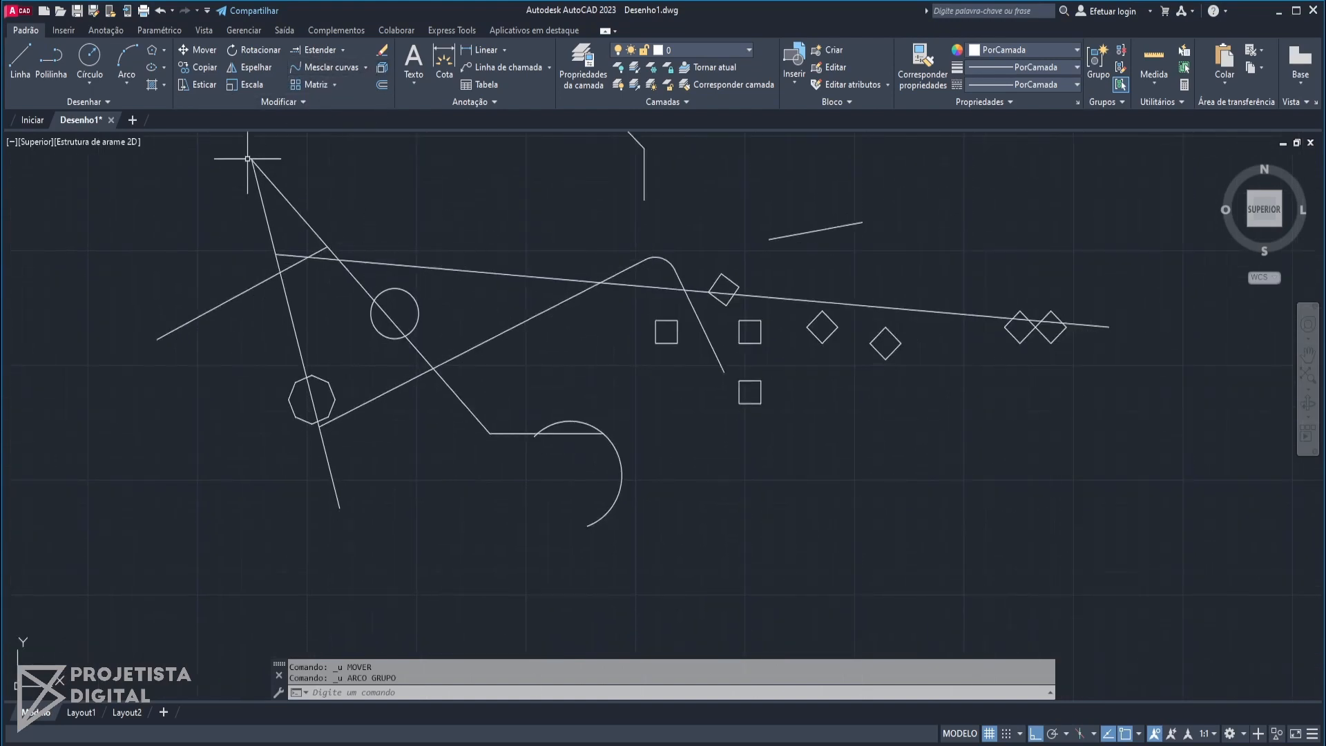
pyautogui.click(55, 63)
pyautogui.press('Escape')
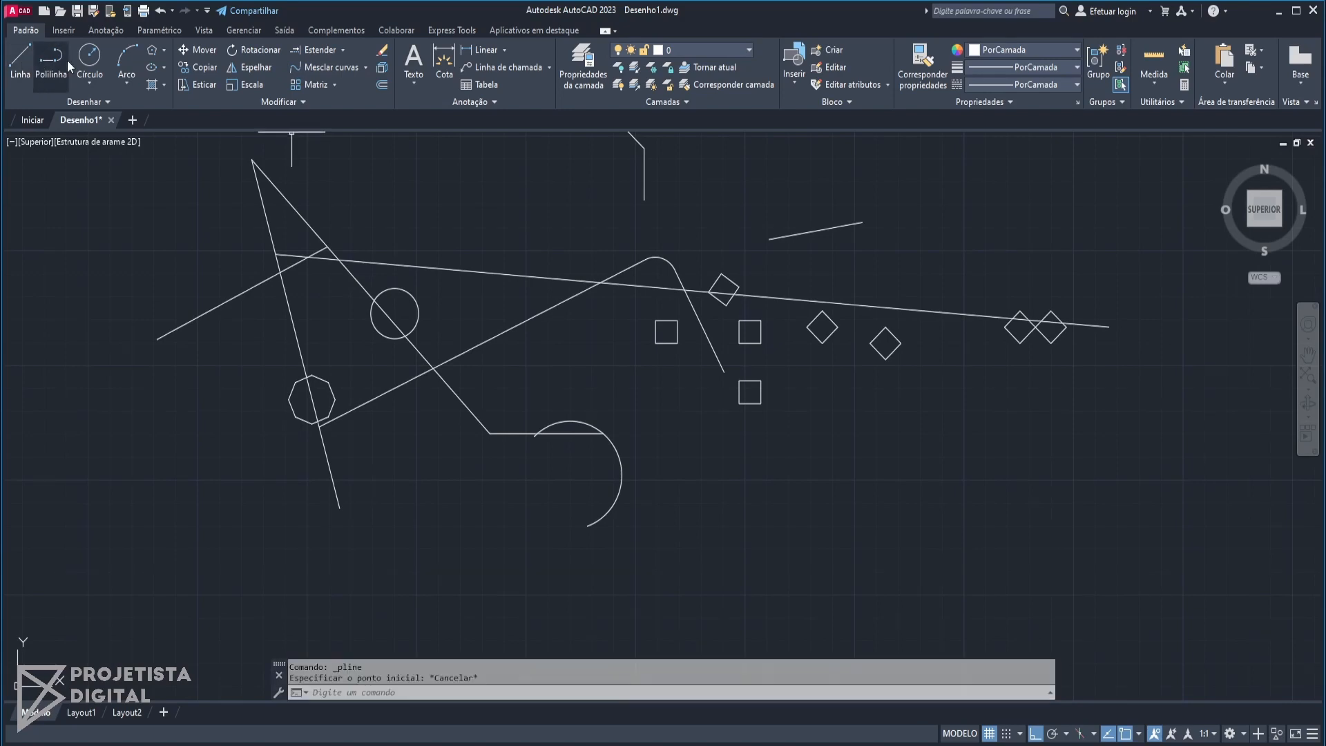
# - Draw a three-point arc bulging left in the empty area below and to the left of the existing arc
pyautogui.click(131, 64)
pyautogui.moveTo(448, 451); pyautogui.dragTo(444, 408, button='middle')
pyautogui.click(500, 486)
pyautogui.click(433, 532)
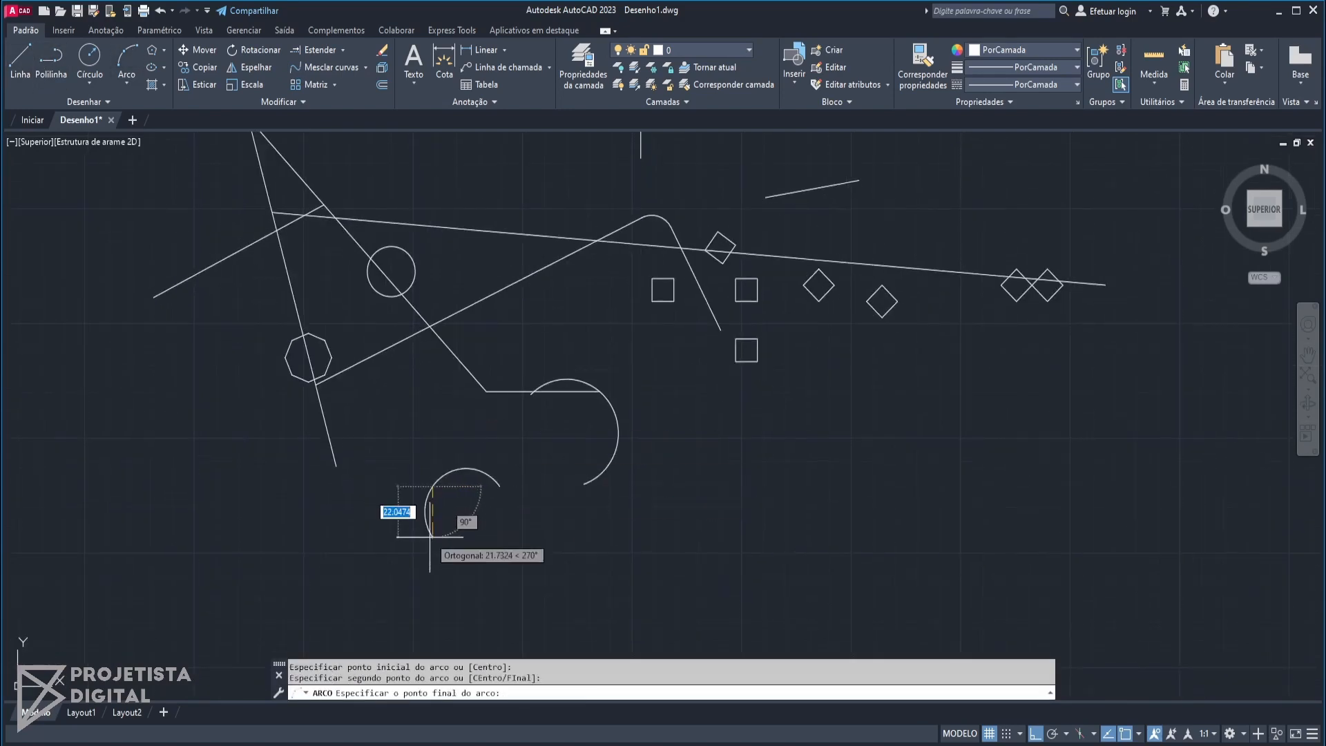
pyautogui.click(433, 619)
pyautogui.click(497, 584)
pyautogui.press('Escape')
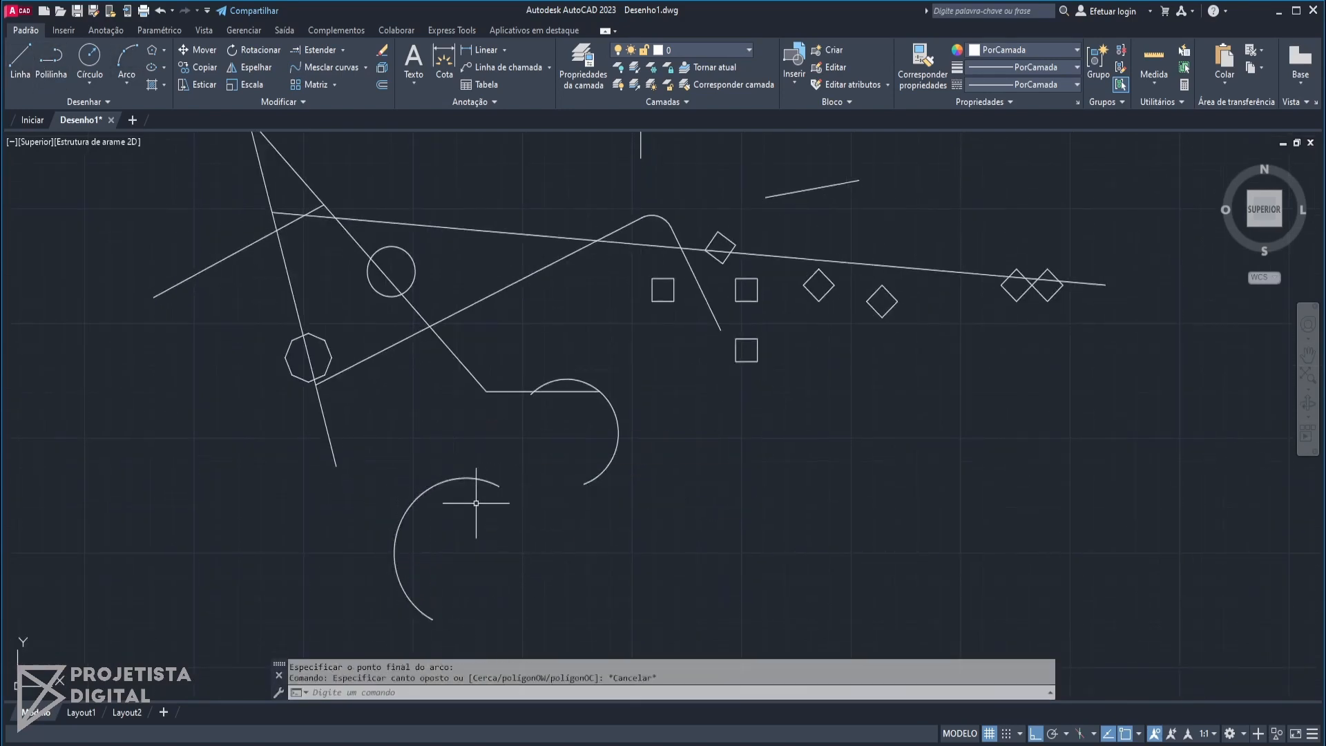
# - Move the new arc down and to the left, away from the existing arc, with ortho mode off
pyautogui.moveTo(603, 480); pyautogui.dragTo(590, 473)
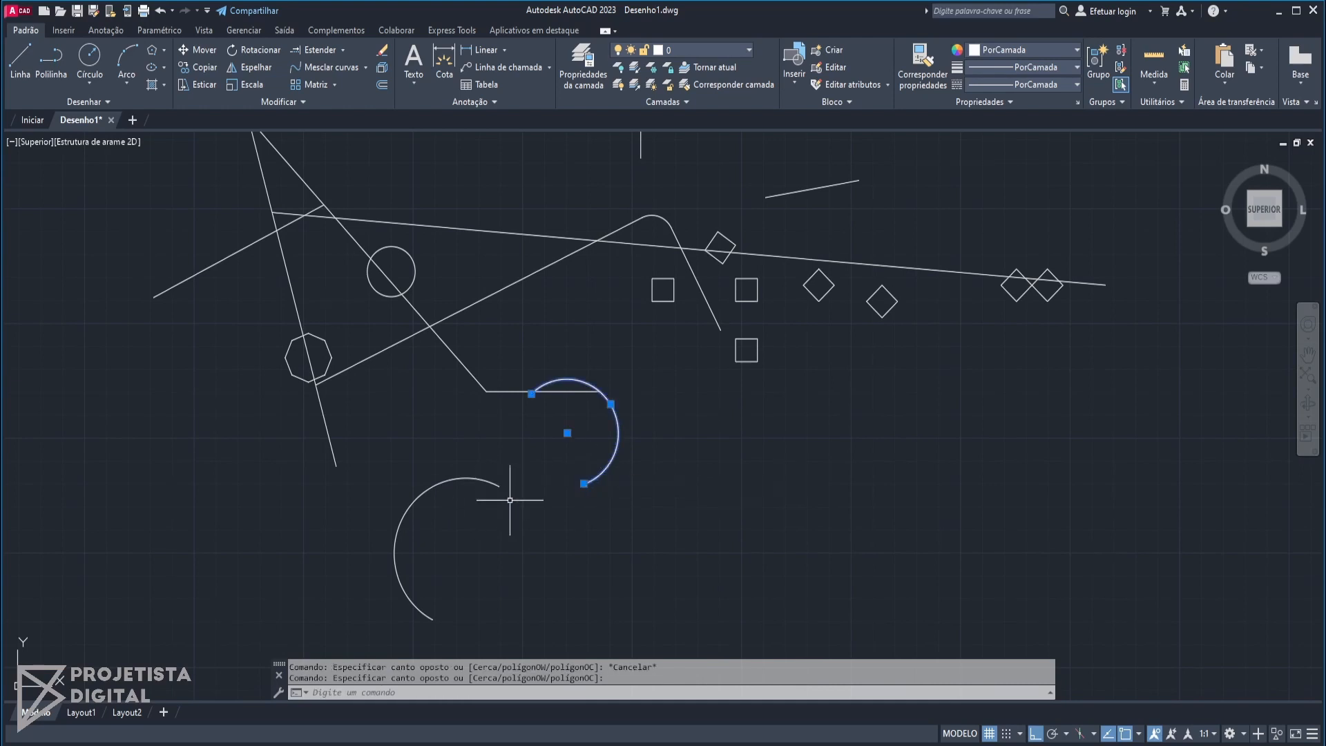
pyautogui.press('Escape')
pyautogui.moveTo(510, 501); pyautogui.dragTo(480, 465)
pyautogui.write('m')
pyautogui.press('Return')
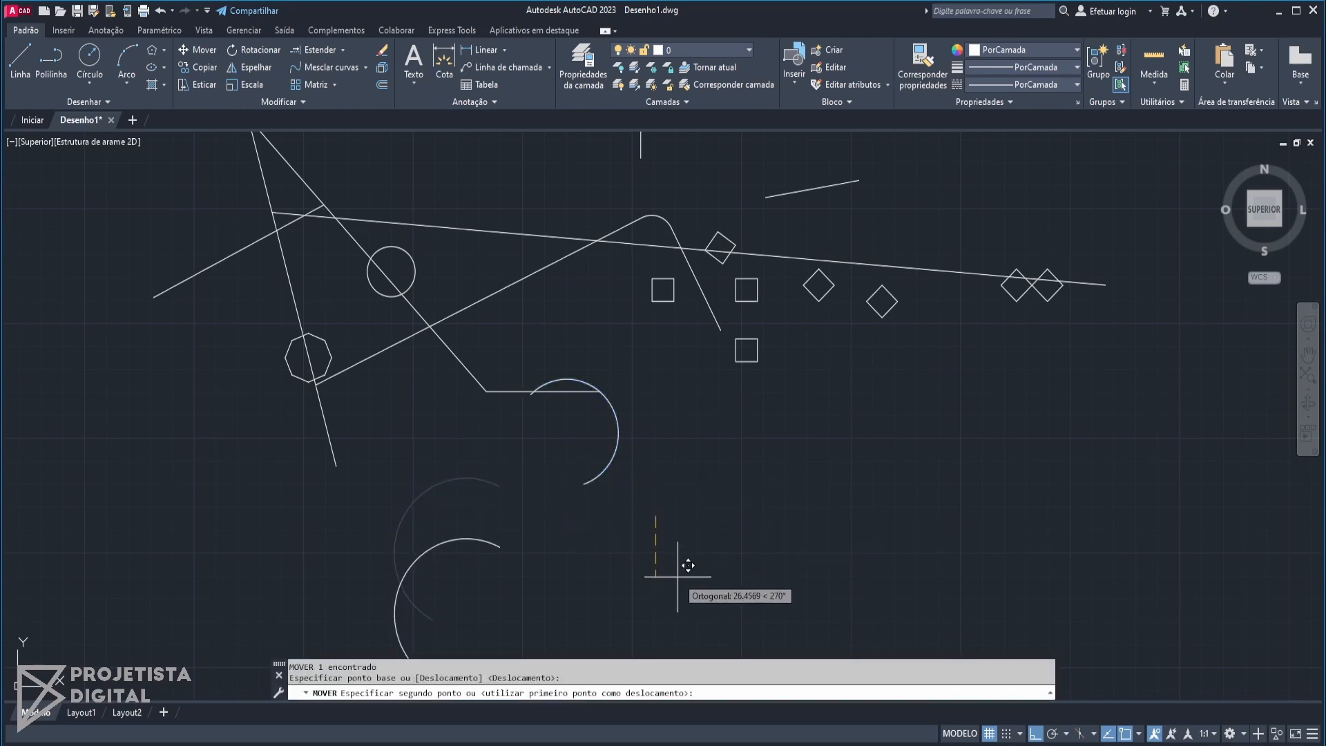
pyautogui.click(657, 518)
pyautogui.click(568, 583)
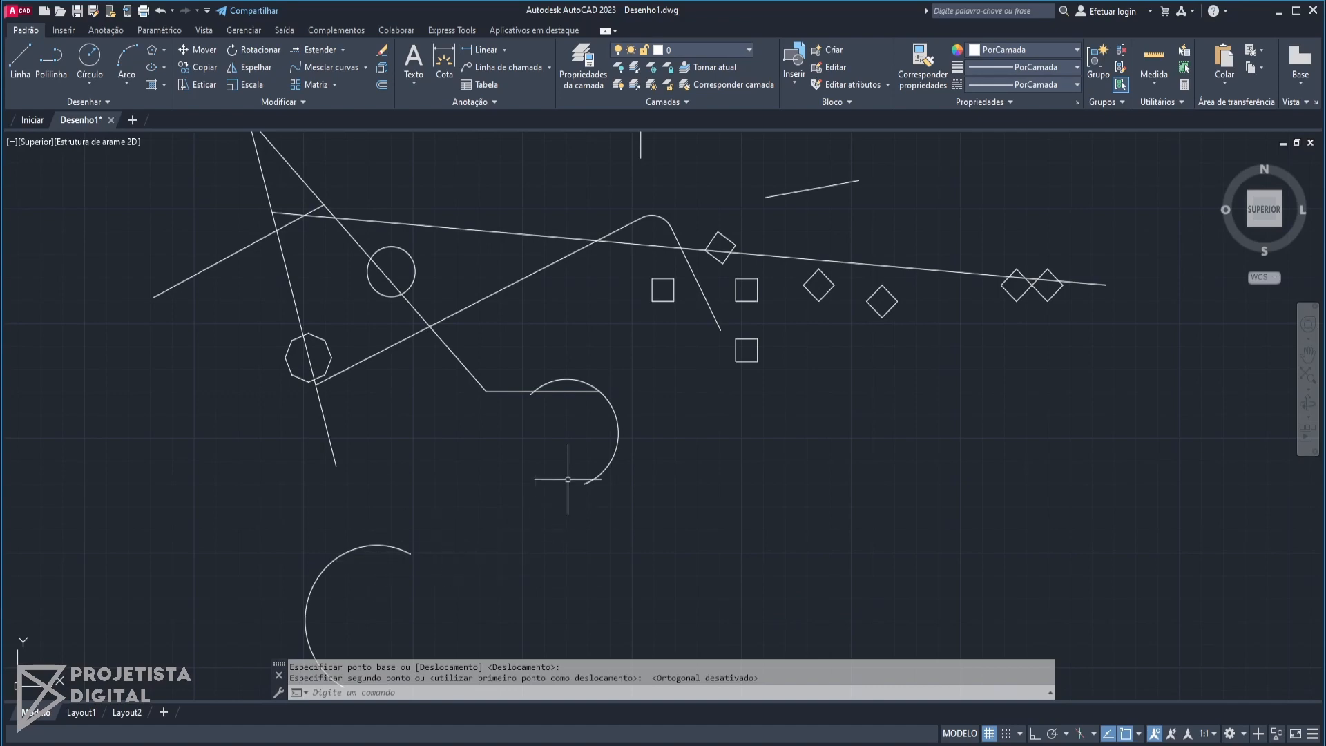
# - Blend the lower end of the existing arc with the upper end of the new arc using tangent continuity, and select the connecting curve to inspect it
pyautogui.moveTo(500, 552); pyautogui.dragTo(508, 490, button='middle')
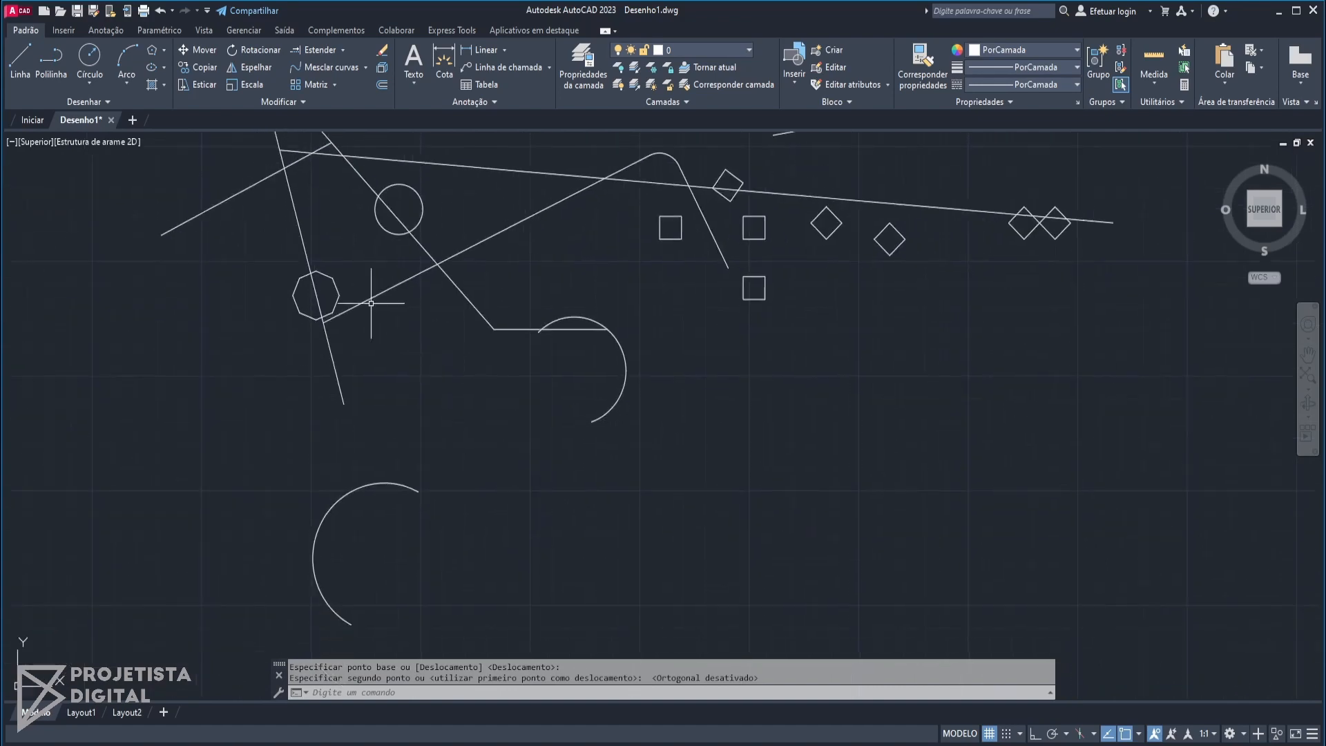
pyautogui.click(319, 67)
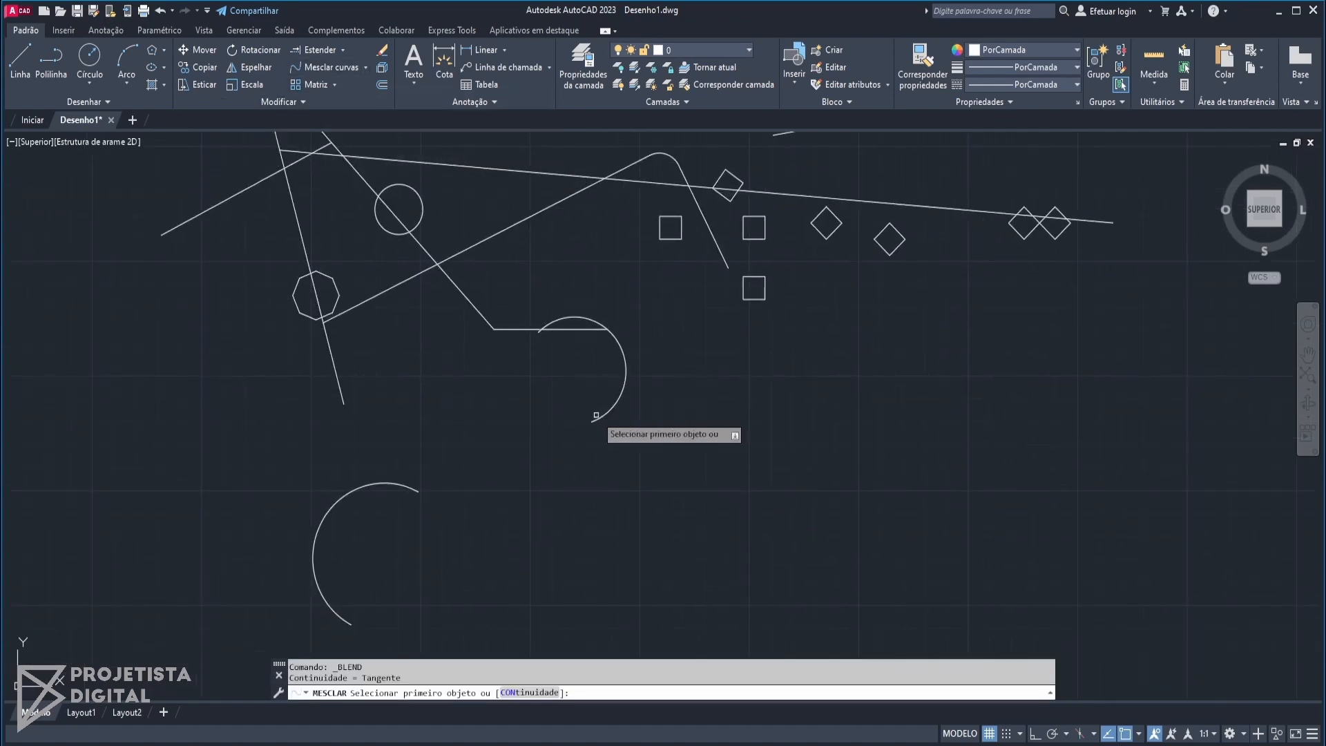
pyautogui.click(599, 418)
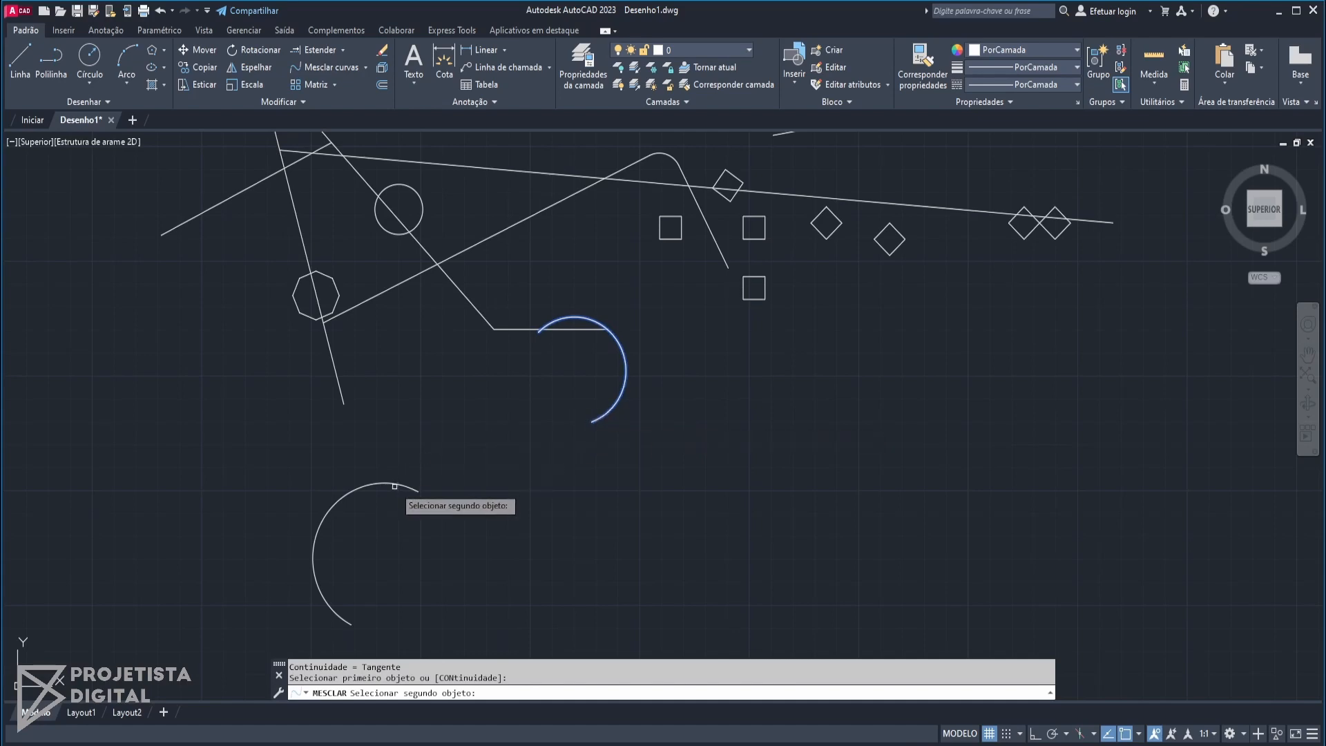
pyautogui.click(402, 483)
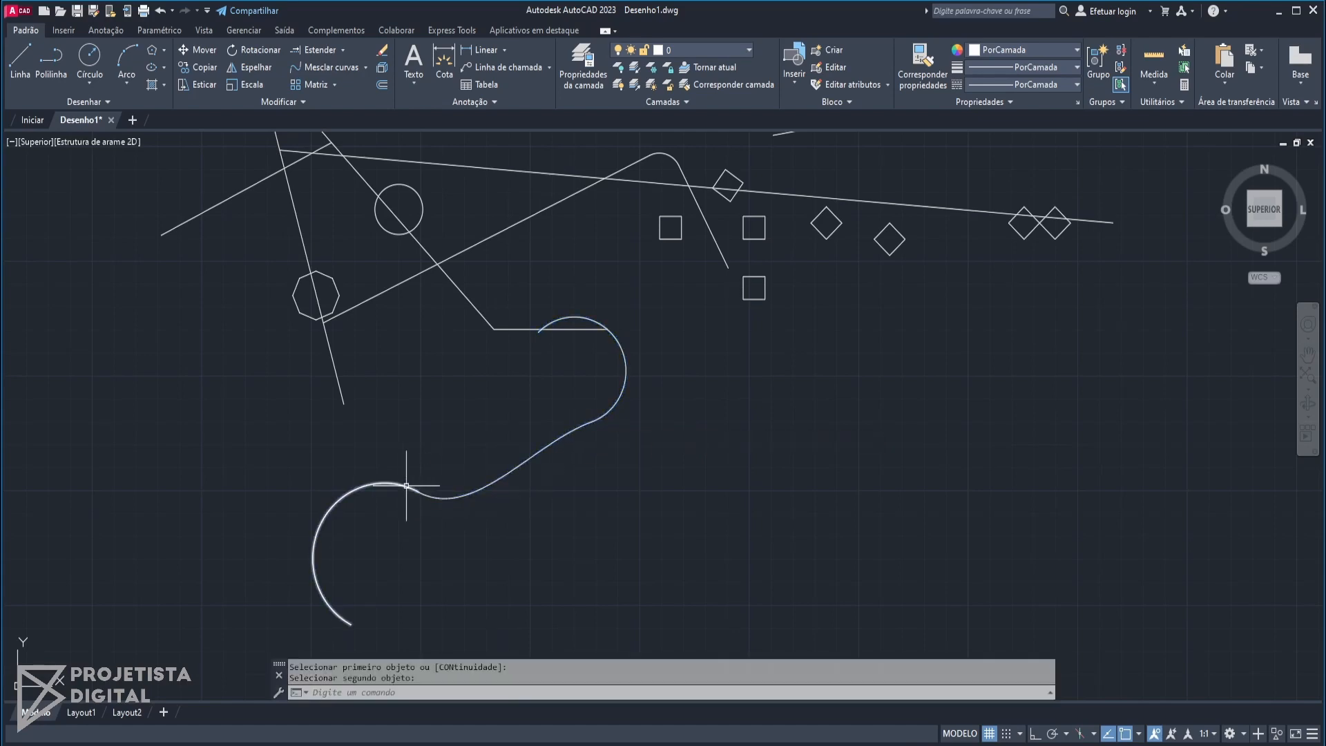
pyautogui.click(566, 451)
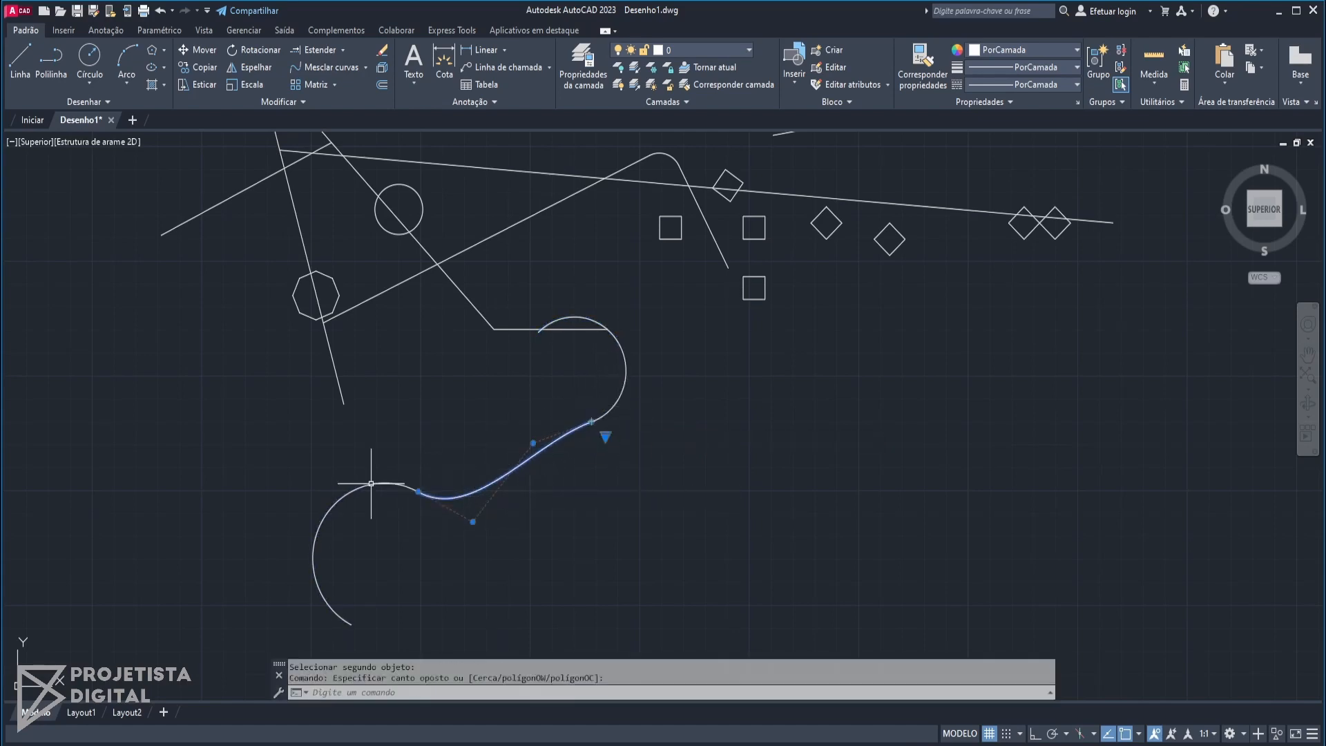
pyautogui.press('Escape')
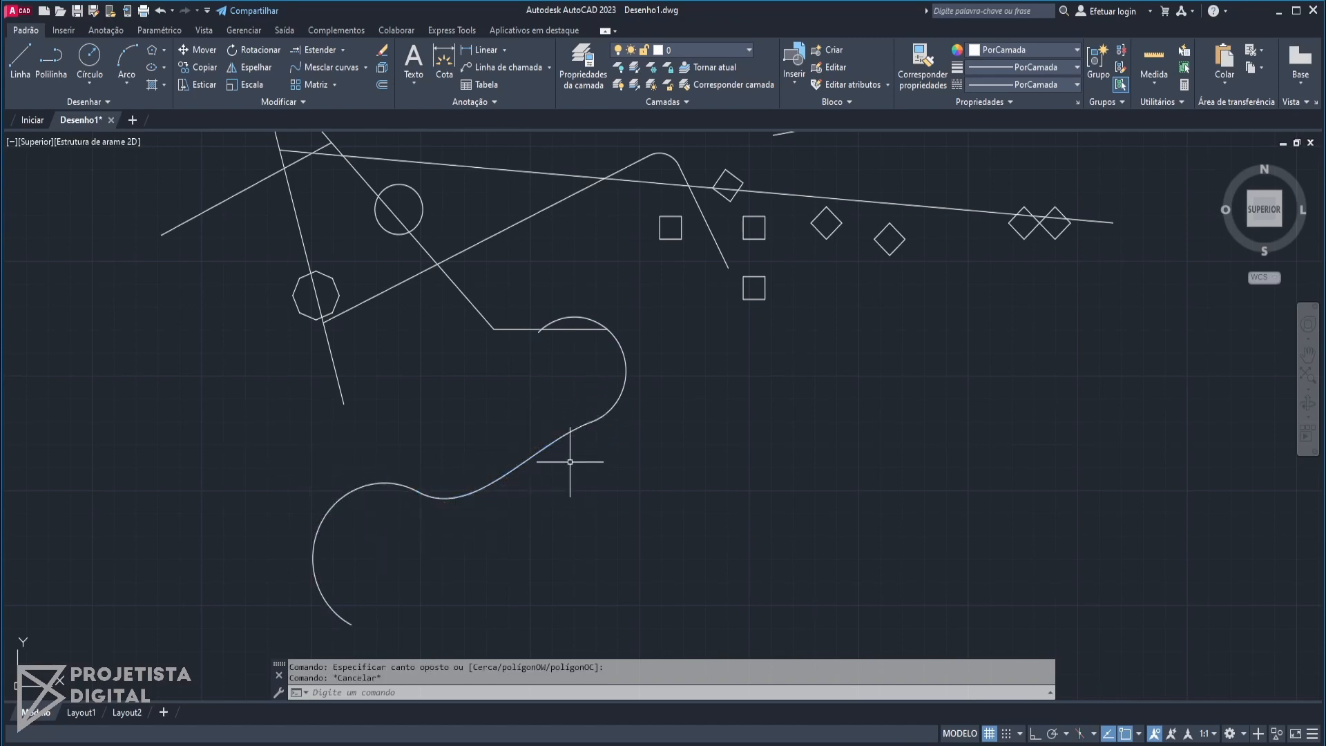
# - Move the lower arc up and slightly to the right, off the end of the blend curve
pyautogui.click(323, 526)
pyautogui.write('m')
pyautogui.press('Return')
pyautogui.click(619, 599)
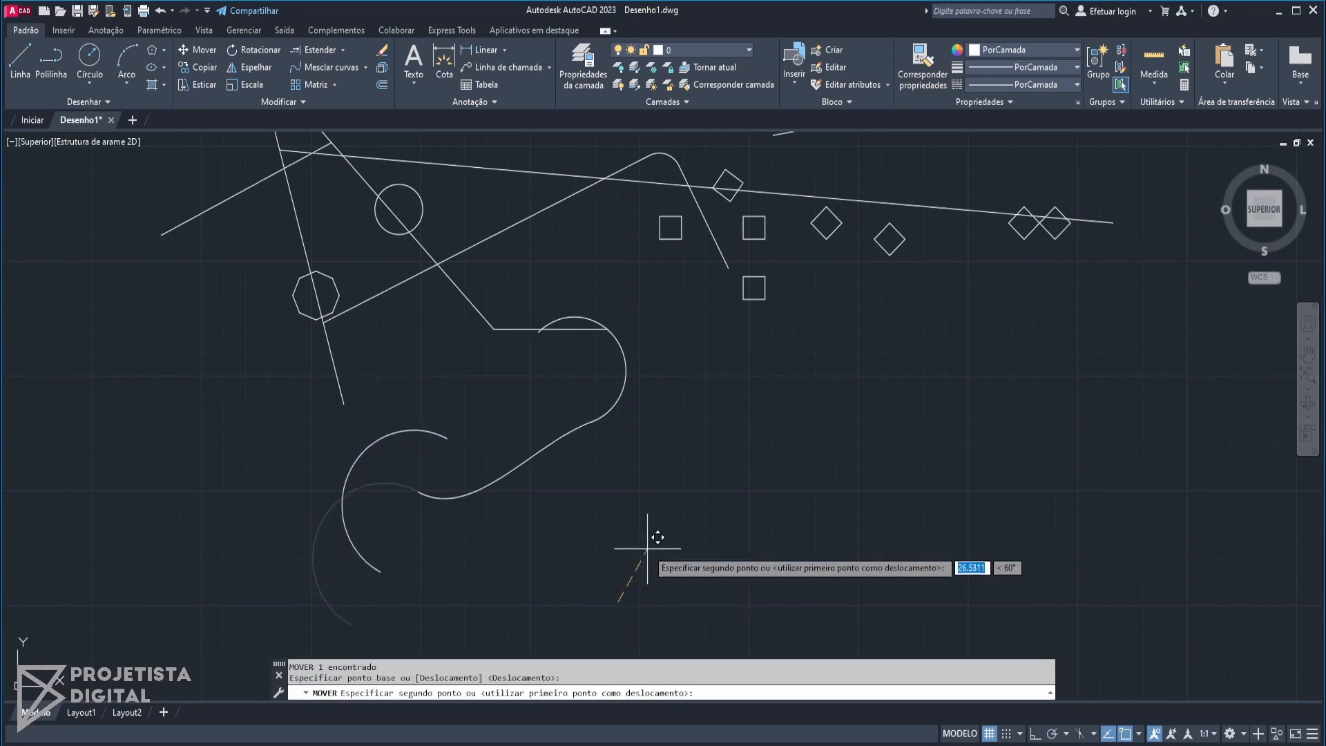
pyautogui.click(648, 519)
pyautogui.press('Escape')
# - Blend the upper arc with the moved lower arc using tangent continuity, and delete the old blend curve
pyautogui.click(338, 69)
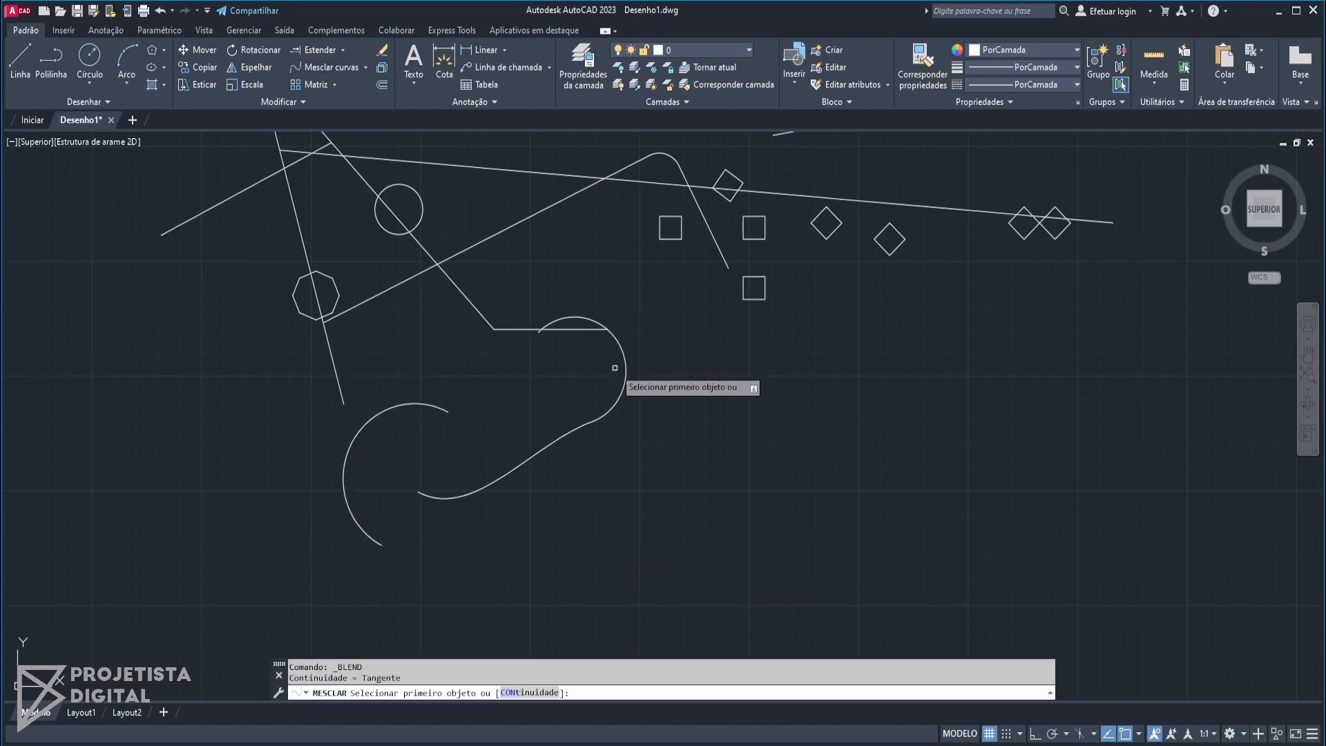
pyautogui.click(623, 401)
pyautogui.press('Escape')
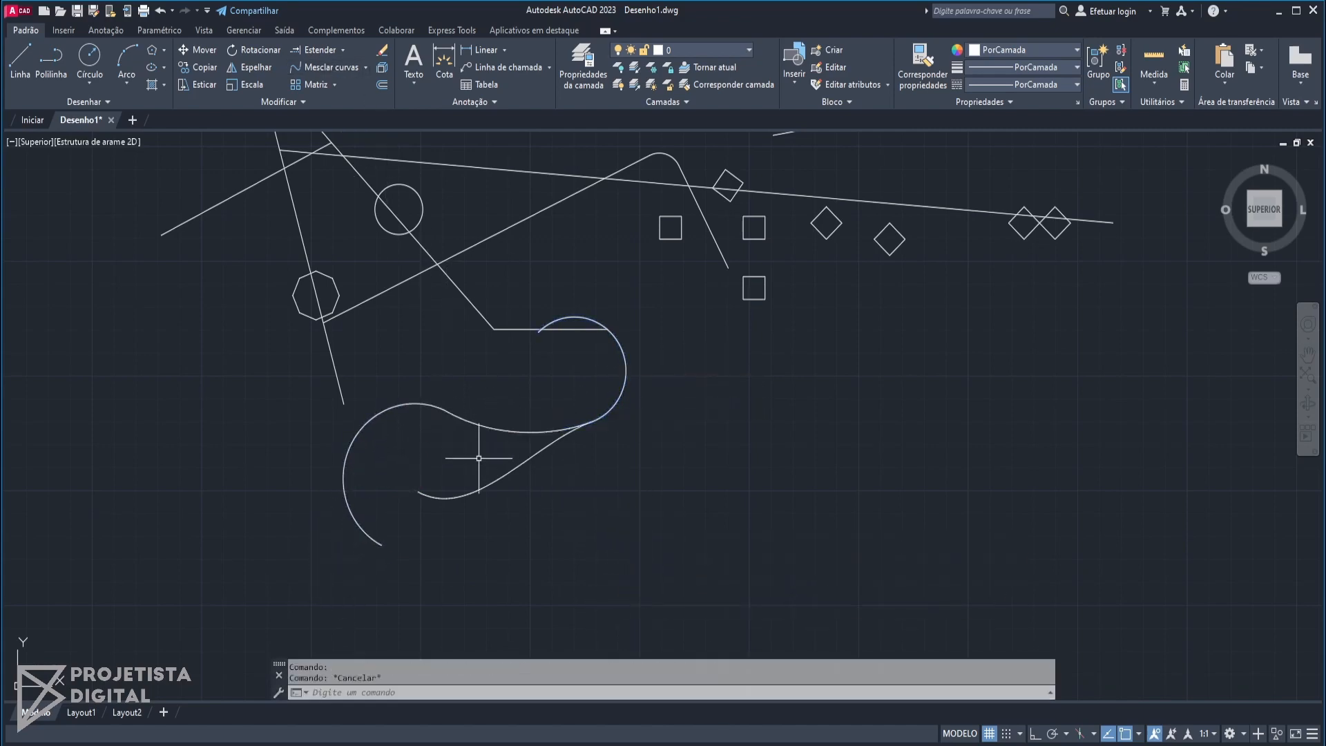
pyautogui.click(492, 474)
pyautogui.press('Delete')
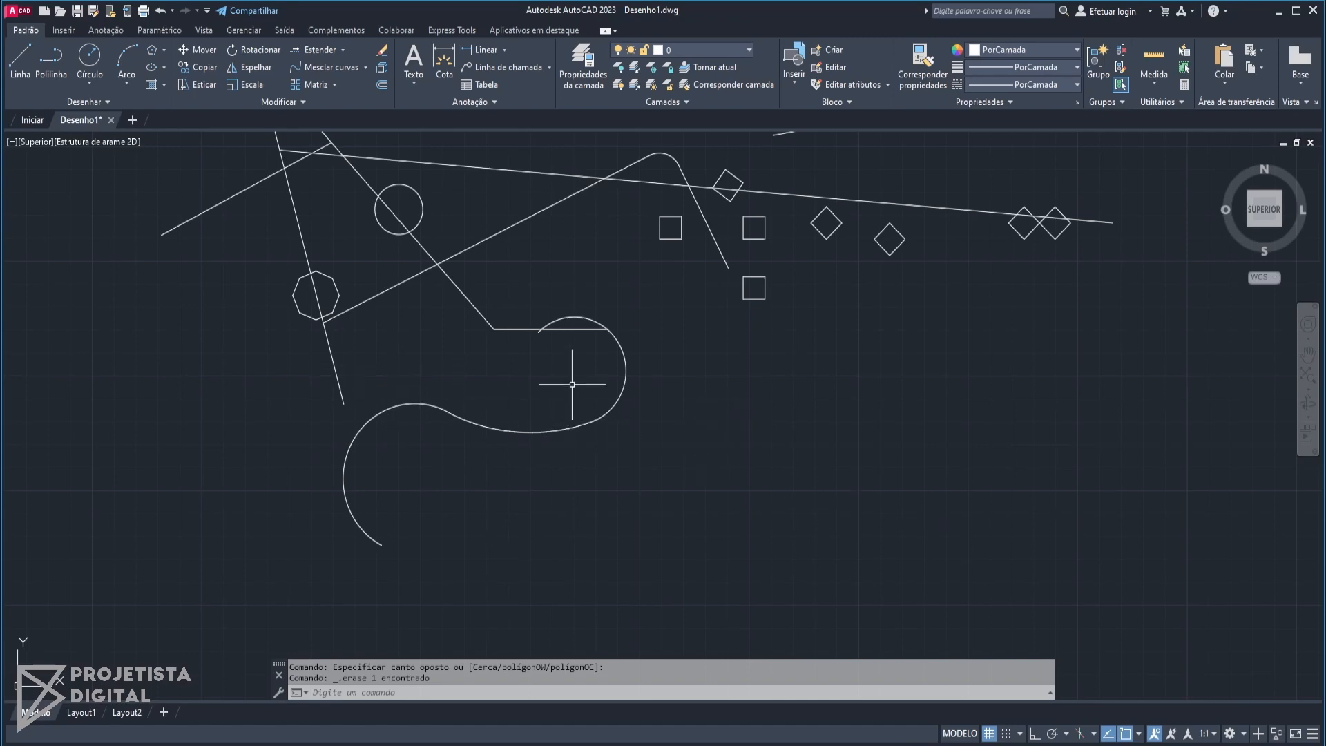
pyautogui.press('Escape')
# - Move the lowest upright square to the empty area beyond the right end of the long line
pyautogui.moveTo(702, 361)
pyautogui.mouseDown(button='middle')
pyautogui.moveTo(468, 415)
pyautogui.moveTo(463, 292)
pyautogui.mouseUp(button='middle')
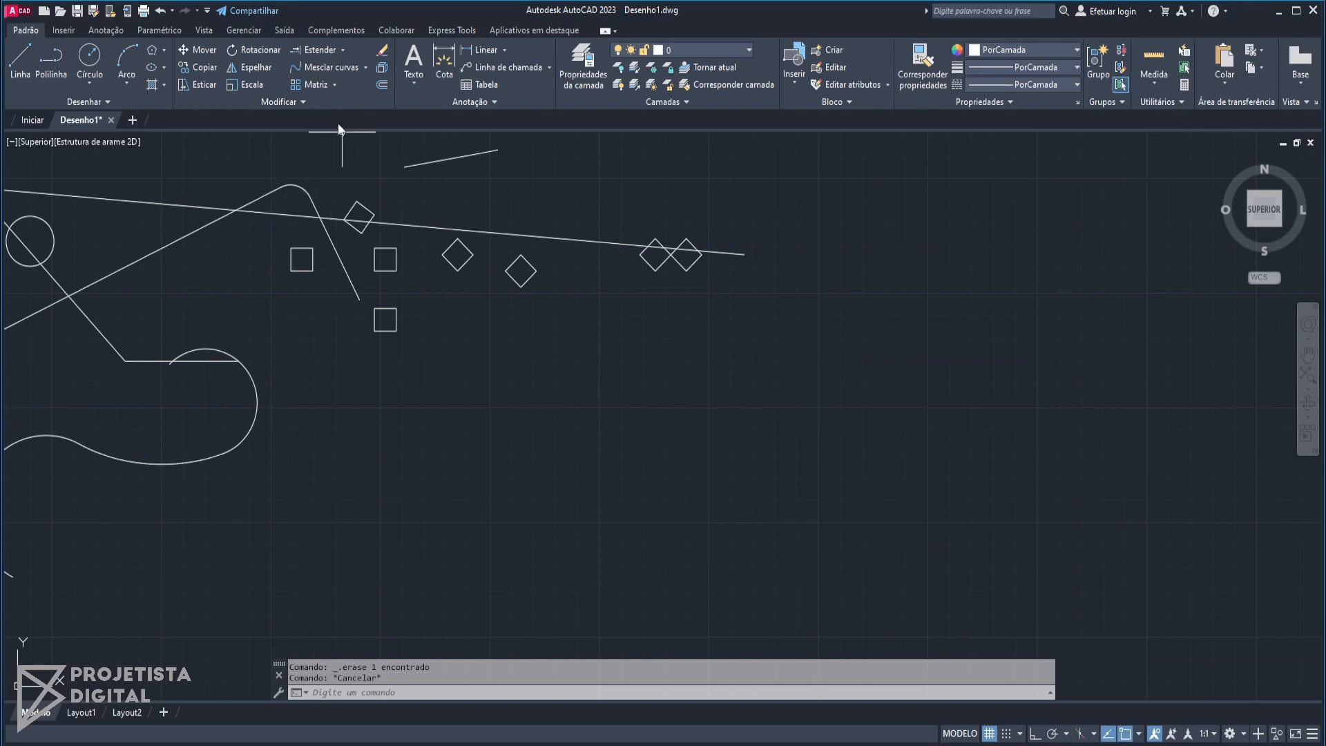
pyautogui.click(432, 336)
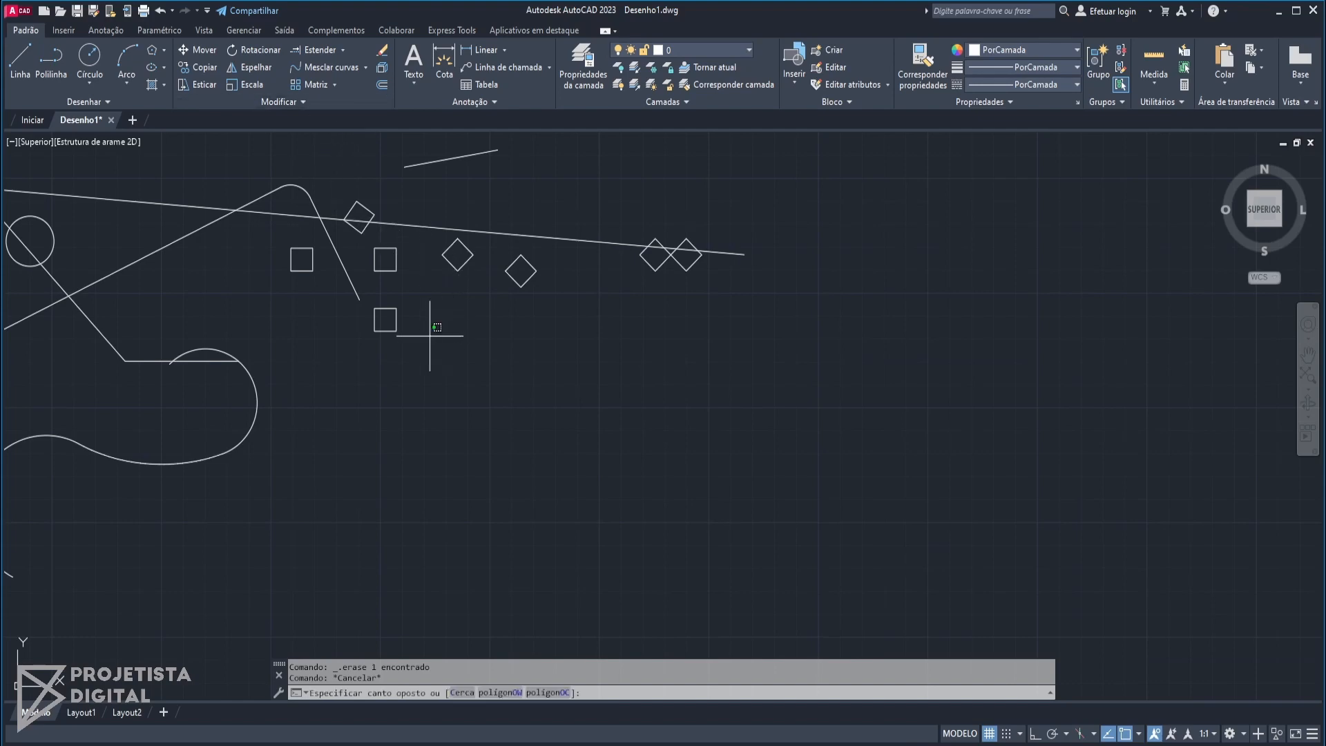
pyautogui.click(378, 318)
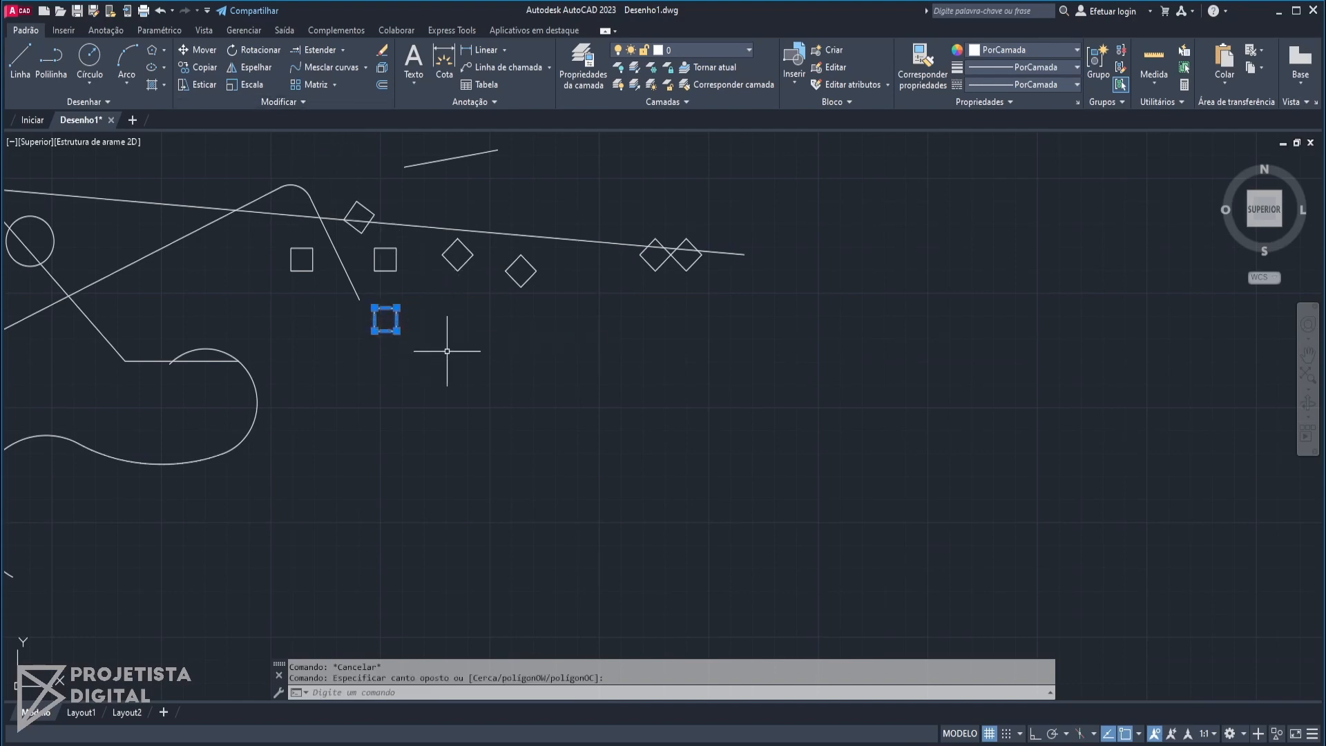
pyautogui.click(199, 52)
pyautogui.click(495, 405)
pyautogui.moveTo(643, 421); pyautogui.dragTo(450, 483, button='middle')
pyautogui.click(869, 289)
pyautogui.press('Escape')
# - Create an associative rectangular array of the moved square with 4 columns and 3 rows, spaced 15 in both directions
pyautogui.moveTo(884, 214); pyautogui.dragTo(513, 418, button='middle')
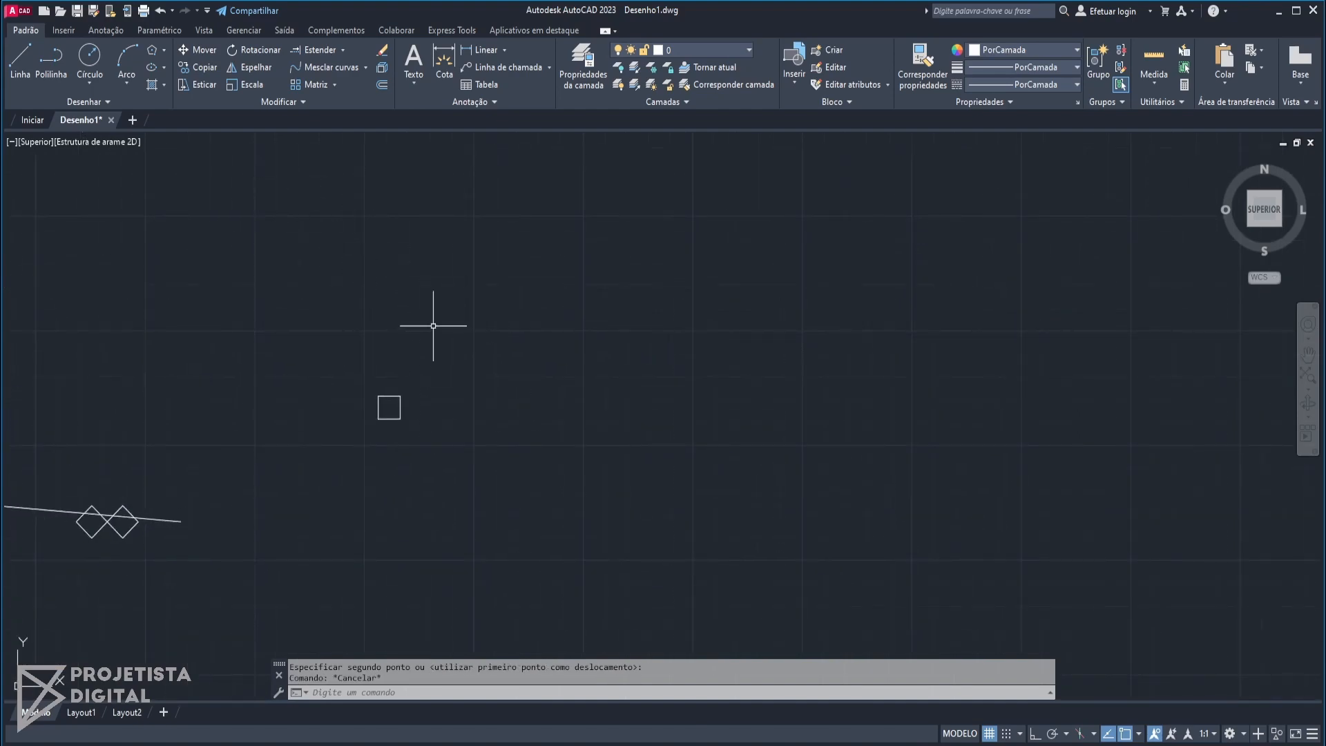
pyautogui.click(433, 326)
pyautogui.click(380, 423)
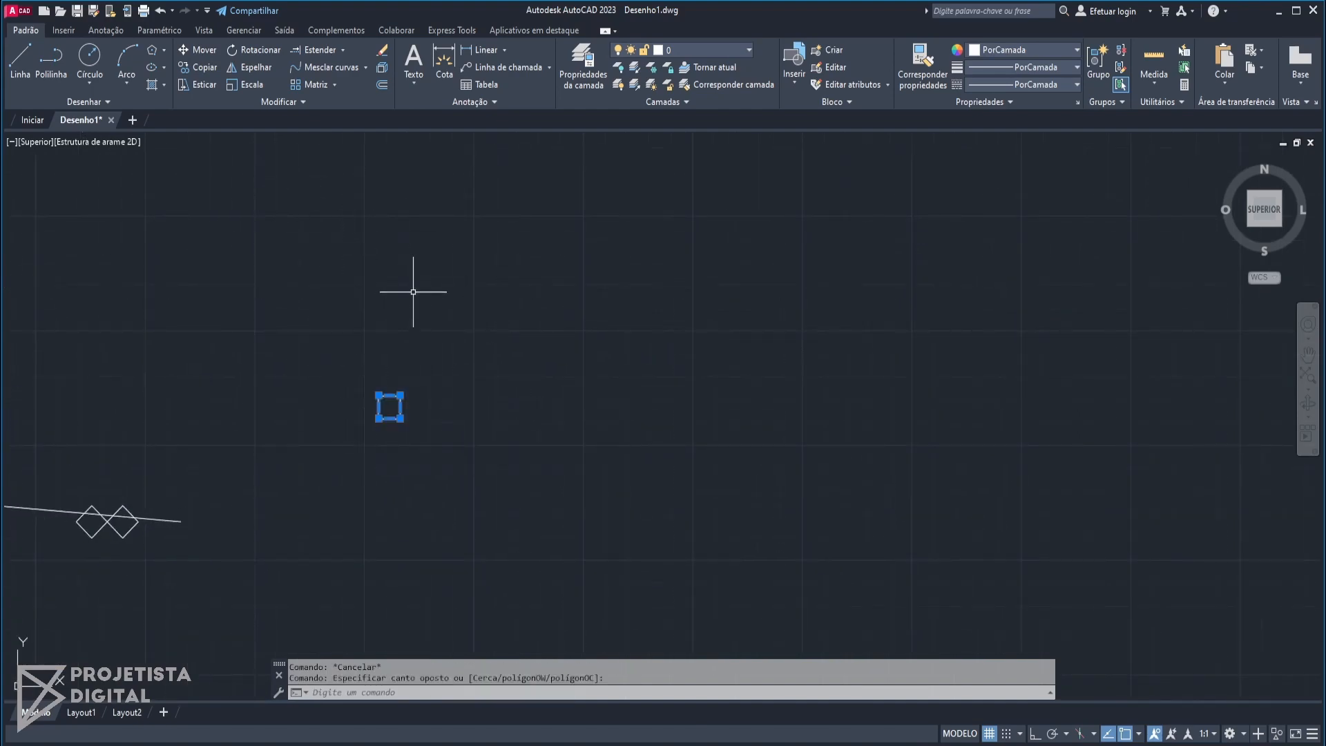
pyautogui.click(316, 84)
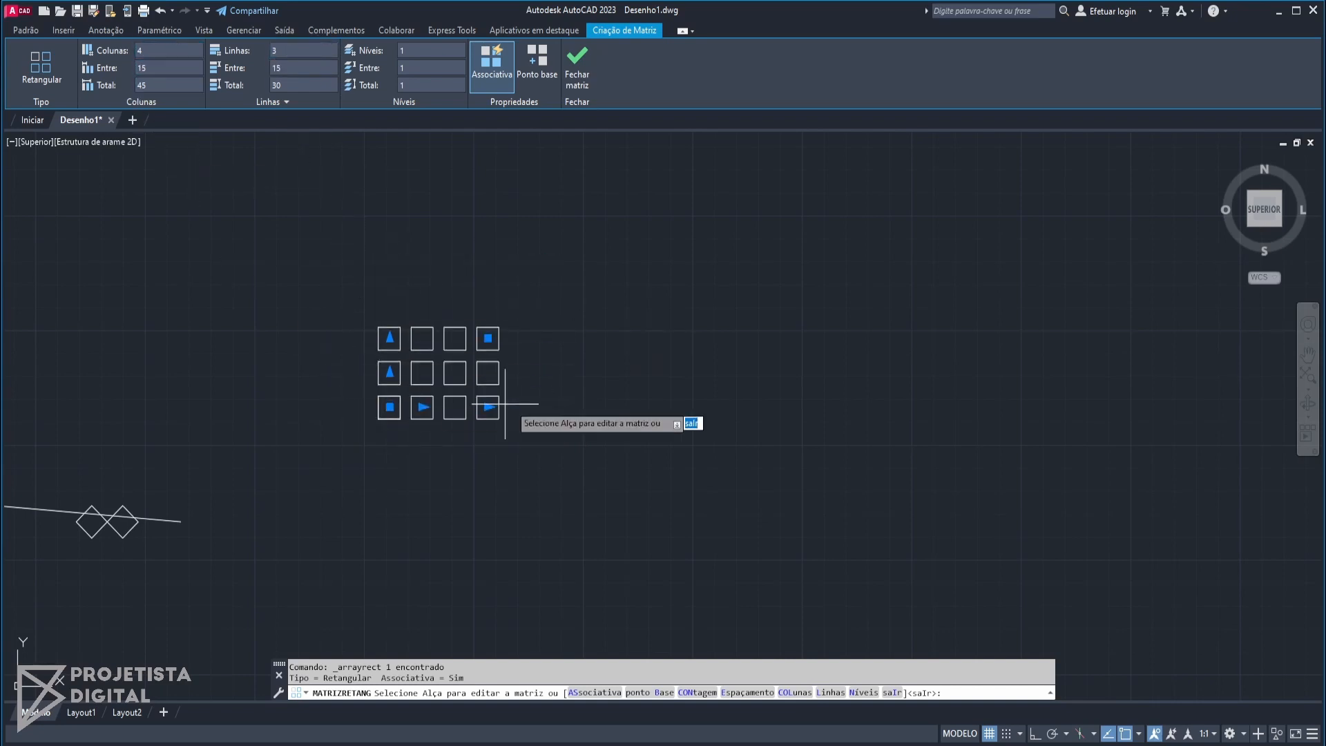
pyautogui.press('Escape')
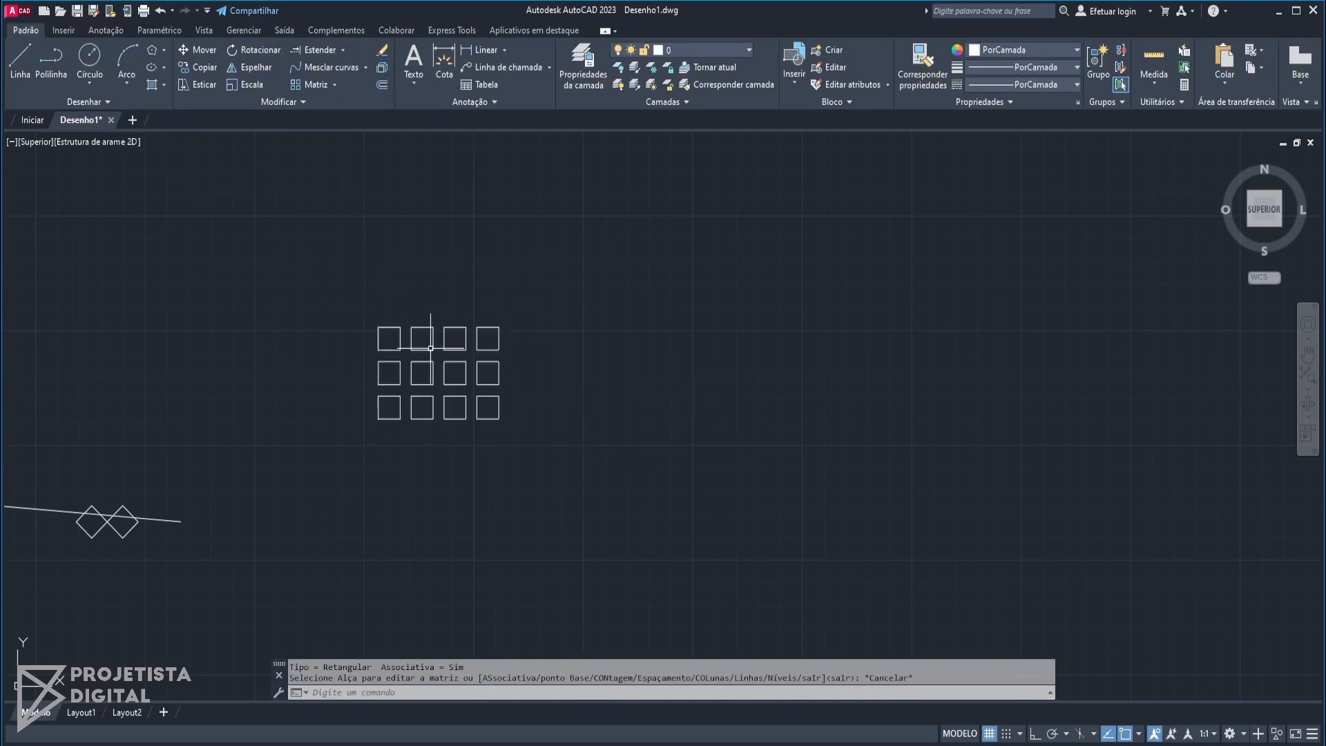
# - Move the whole array by its base grip, first up and right, and finally to just below and right of its original place
pyautogui.click(439, 335)
pyautogui.click(435, 284)
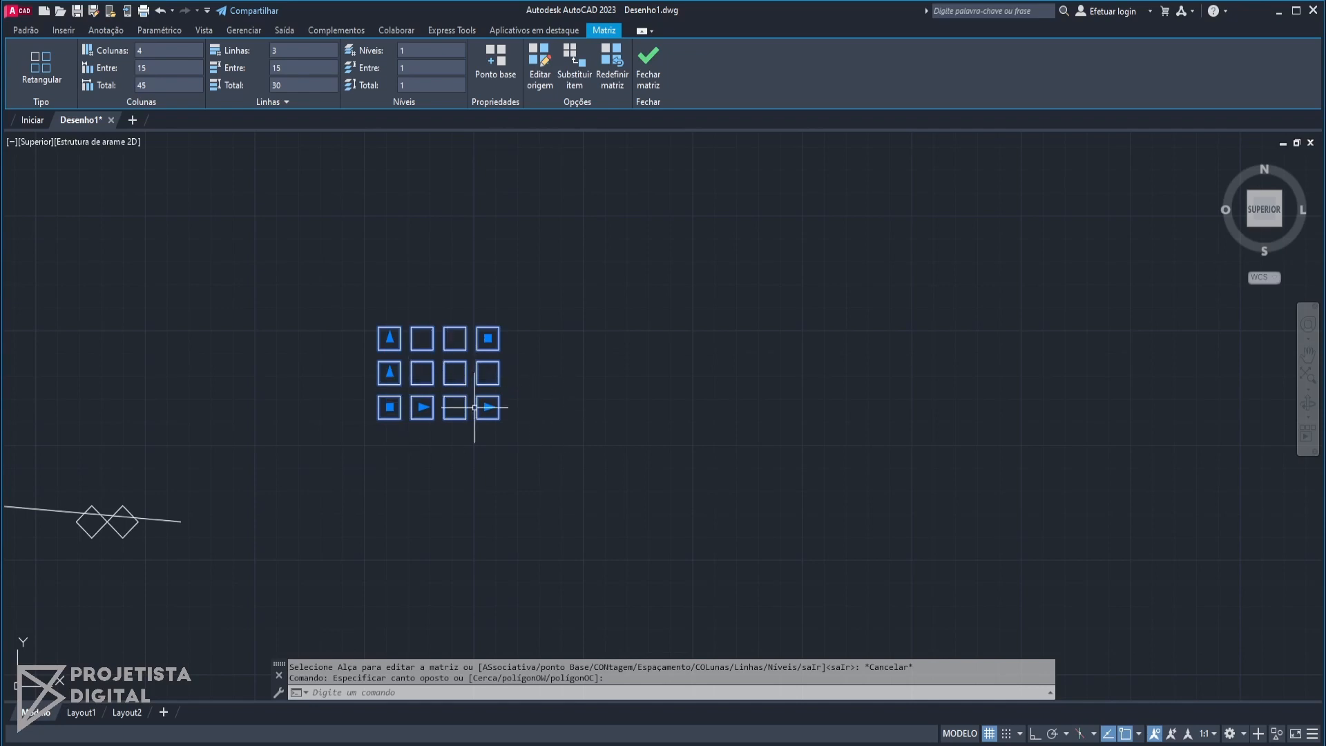
pyautogui.moveTo(390, 408)
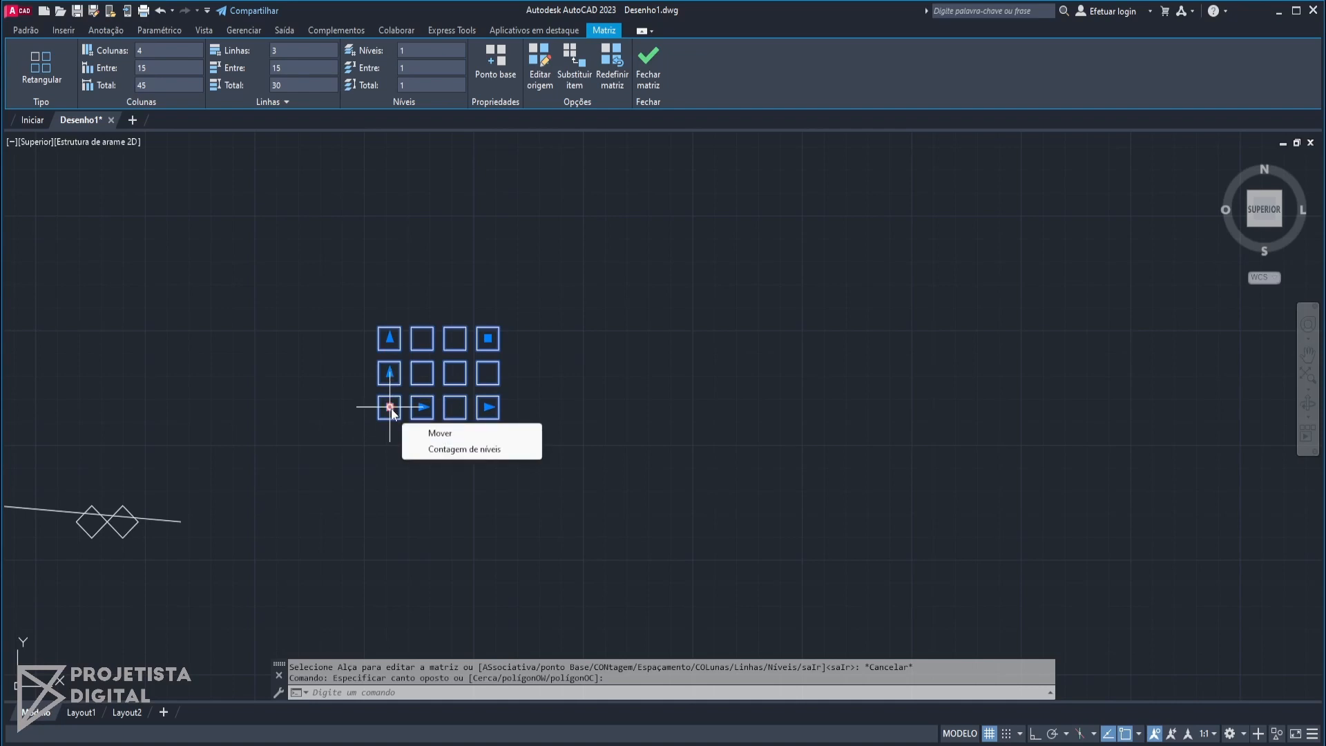
pyautogui.click(390, 407)
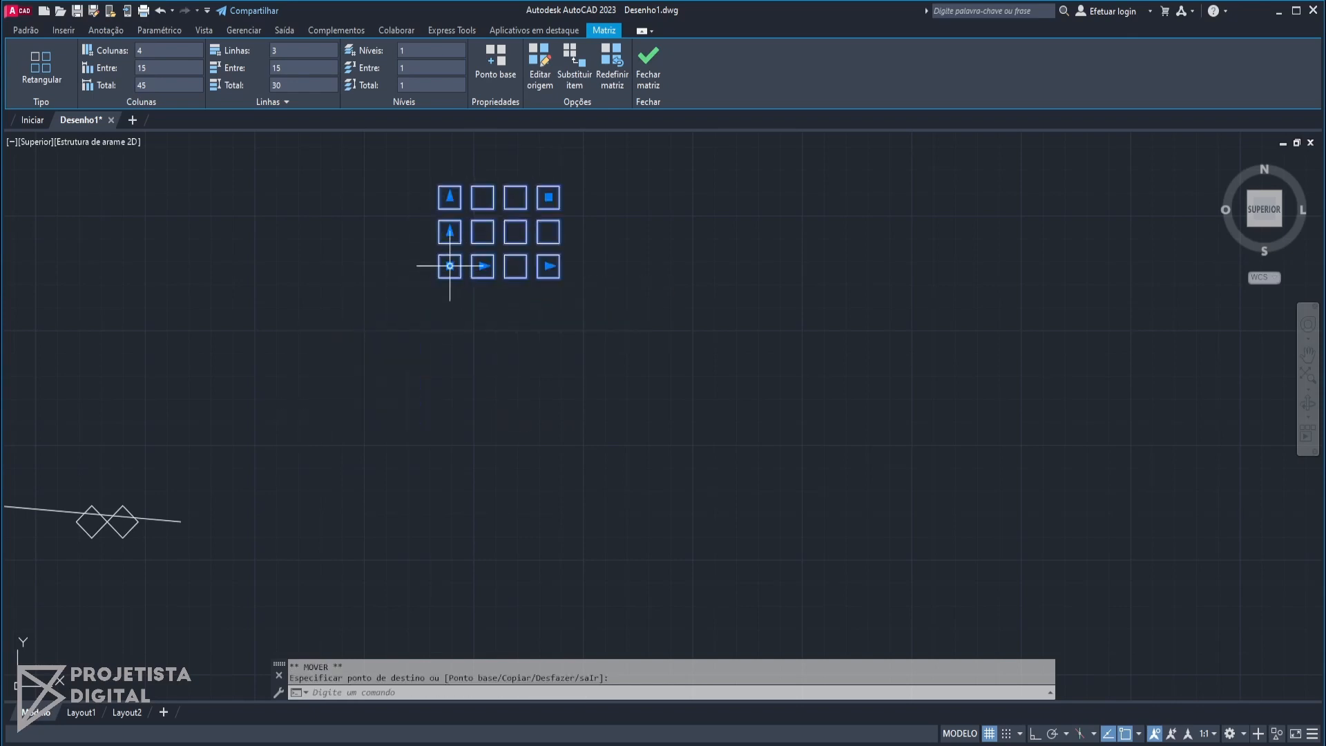
pyautogui.click(450, 266)
pyautogui.click(373, 391)
pyautogui.click(373, 391)
pyautogui.click(443, 454)
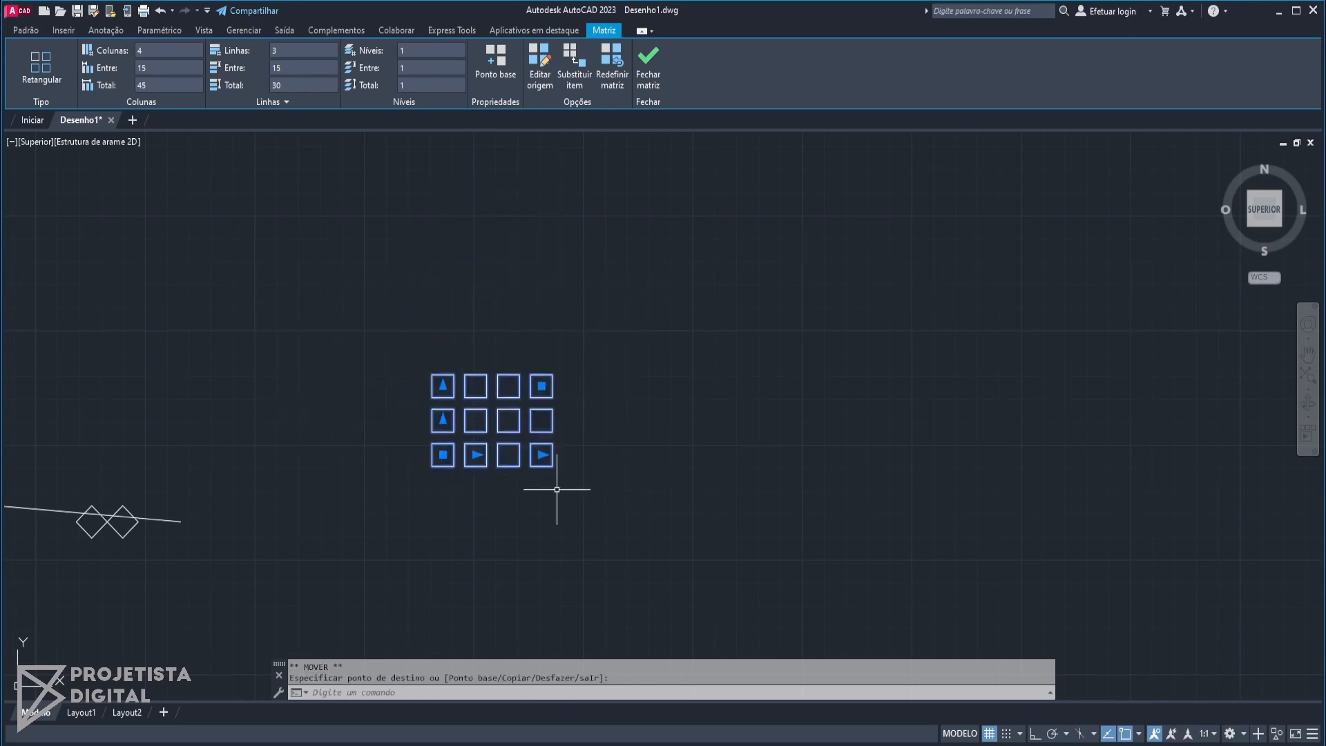
# - Expand the array to 8 rows and 7 columns with its corner grip, and extend it to 13 columns with the column count grip
pyautogui.moveTo(542, 386)
pyautogui.click(542, 386)
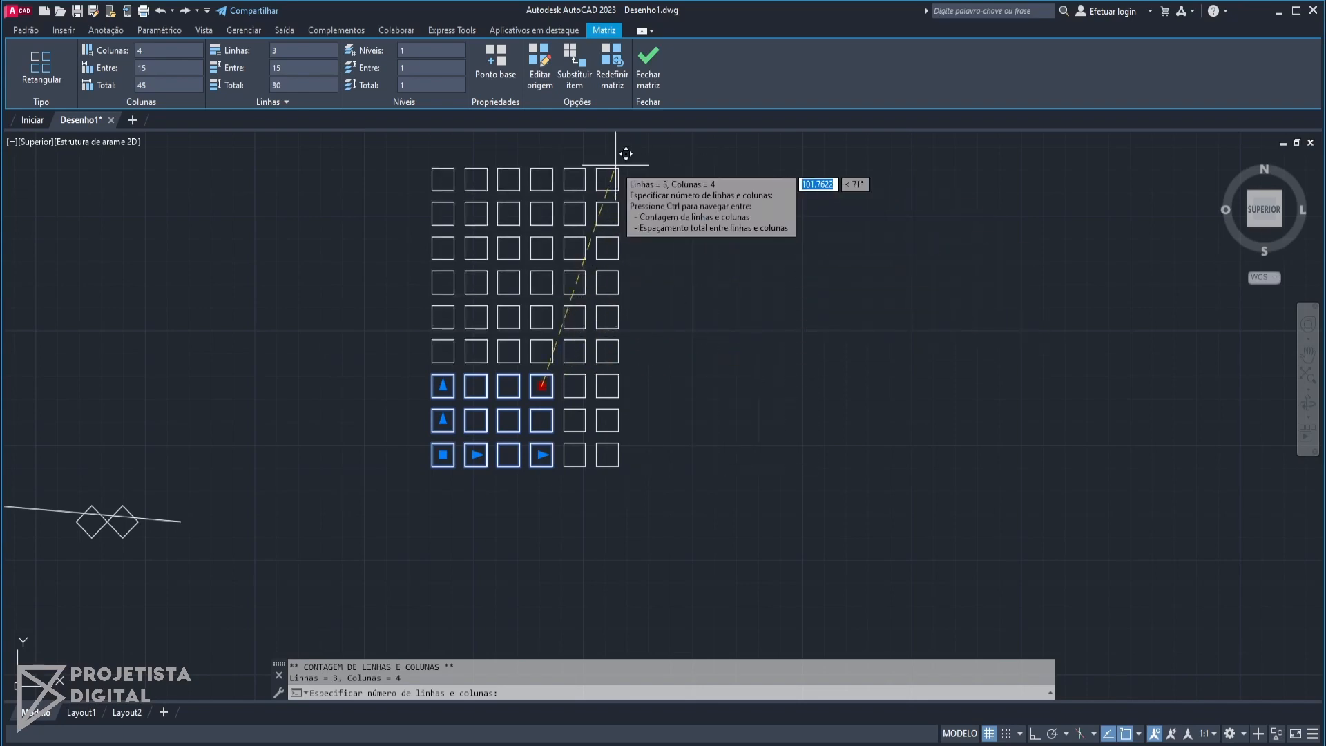
pyautogui.click(658, 207)
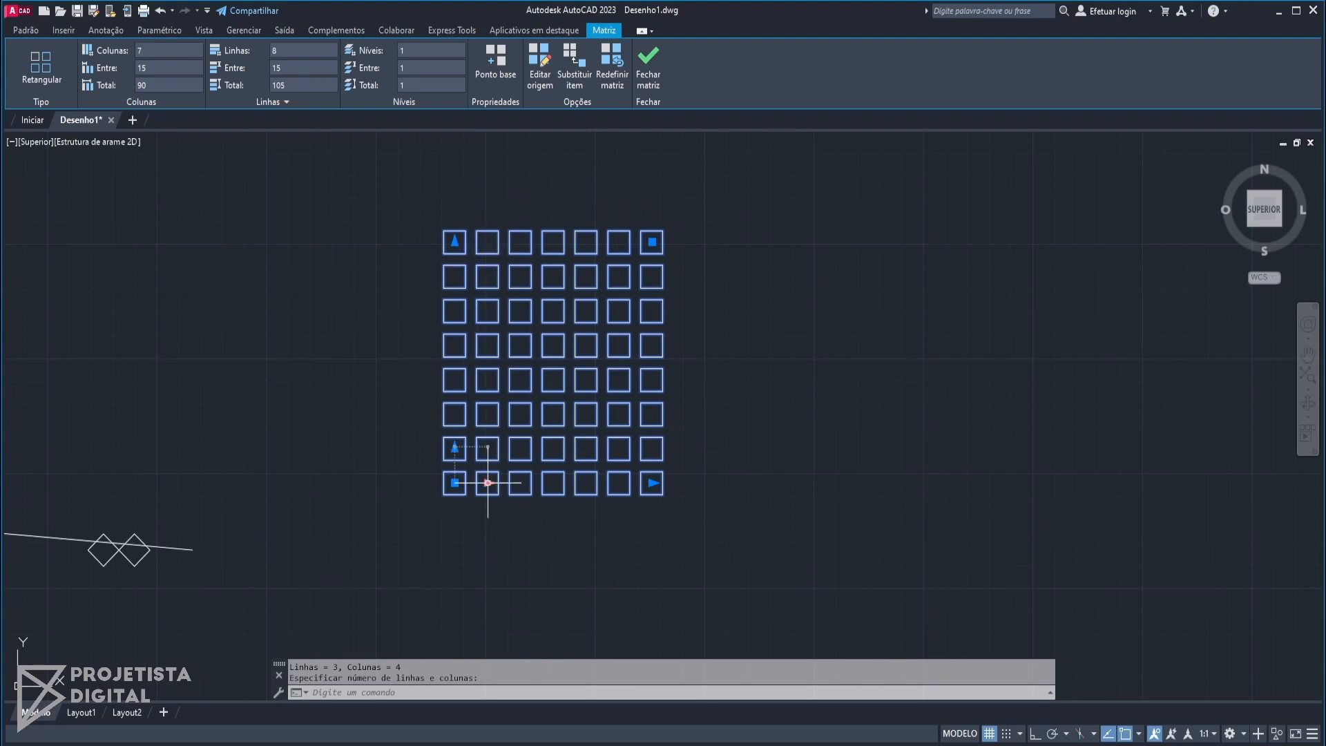
pyautogui.click(652, 483)
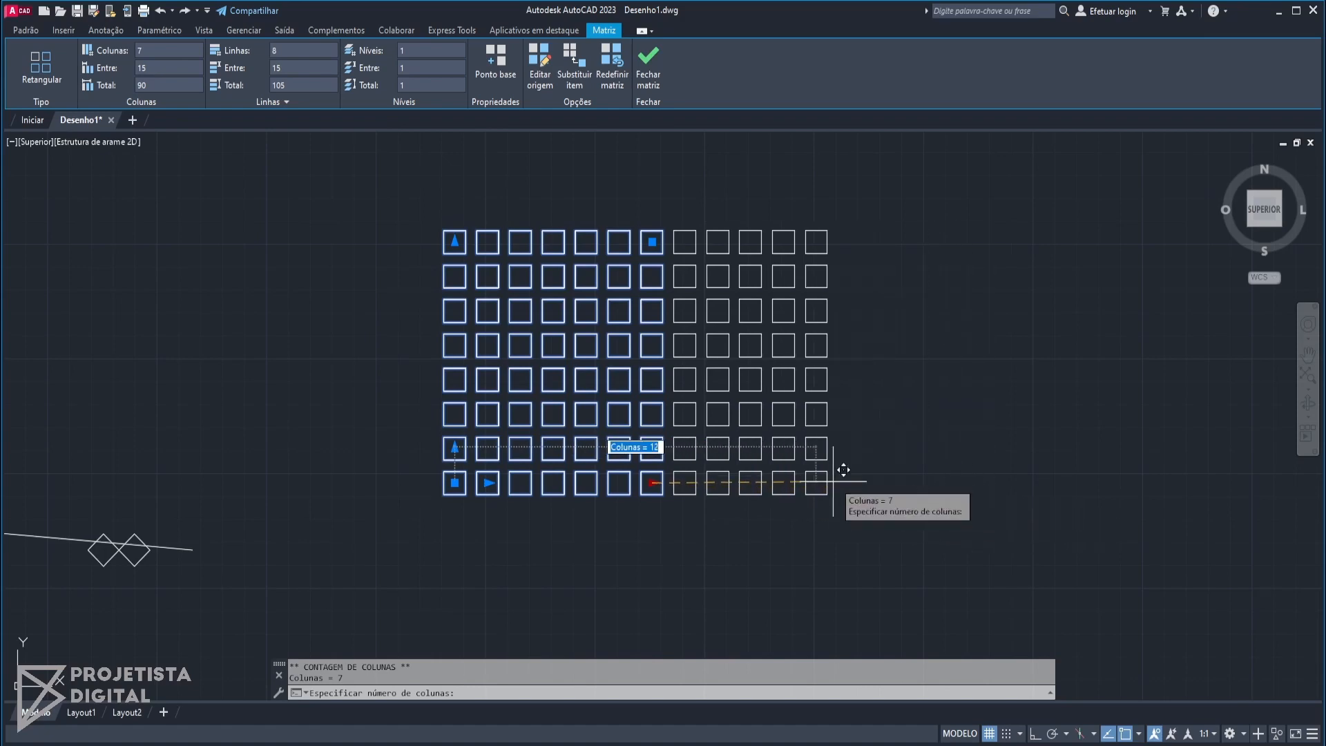
pyautogui.click(856, 483)
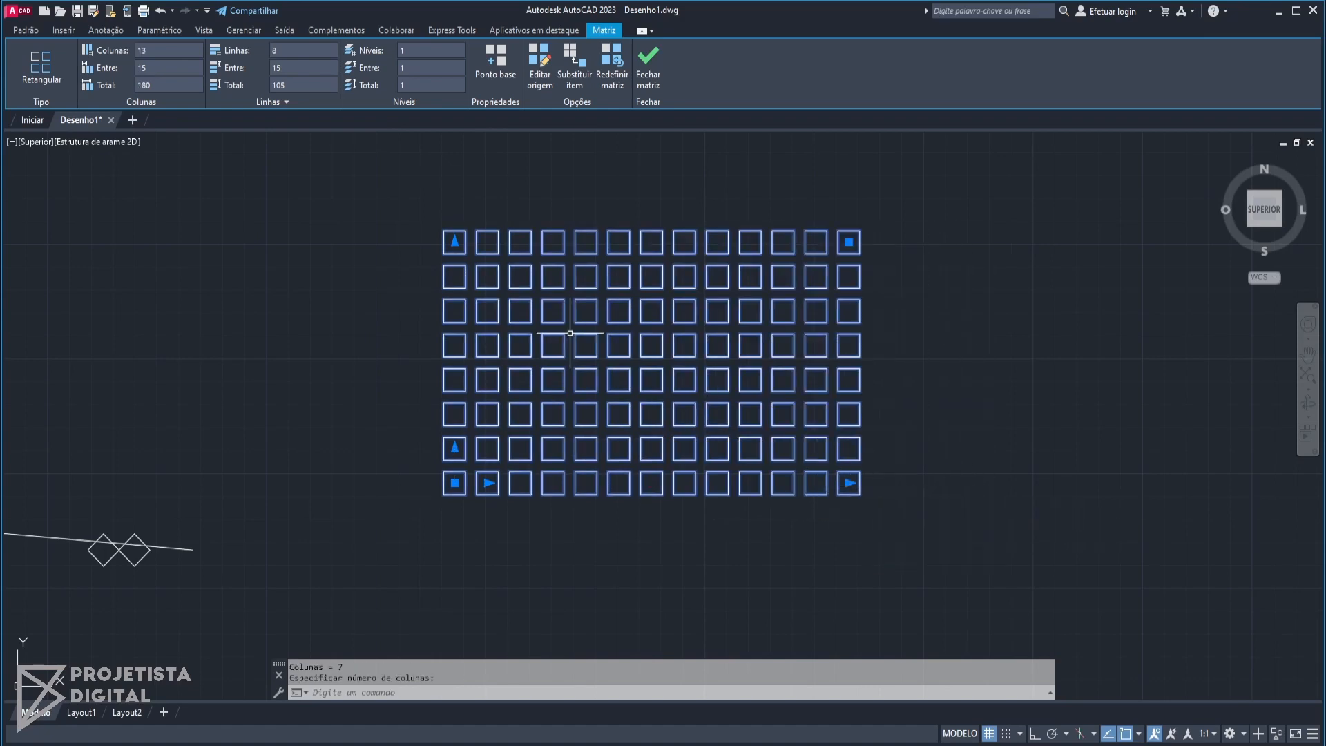
# - Reduce the array to 6 rows with the row count grip and widen its row spacing to about 29.31 with the spacing grip
pyautogui.click(454, 240)
pyautogui.click(453, 310)
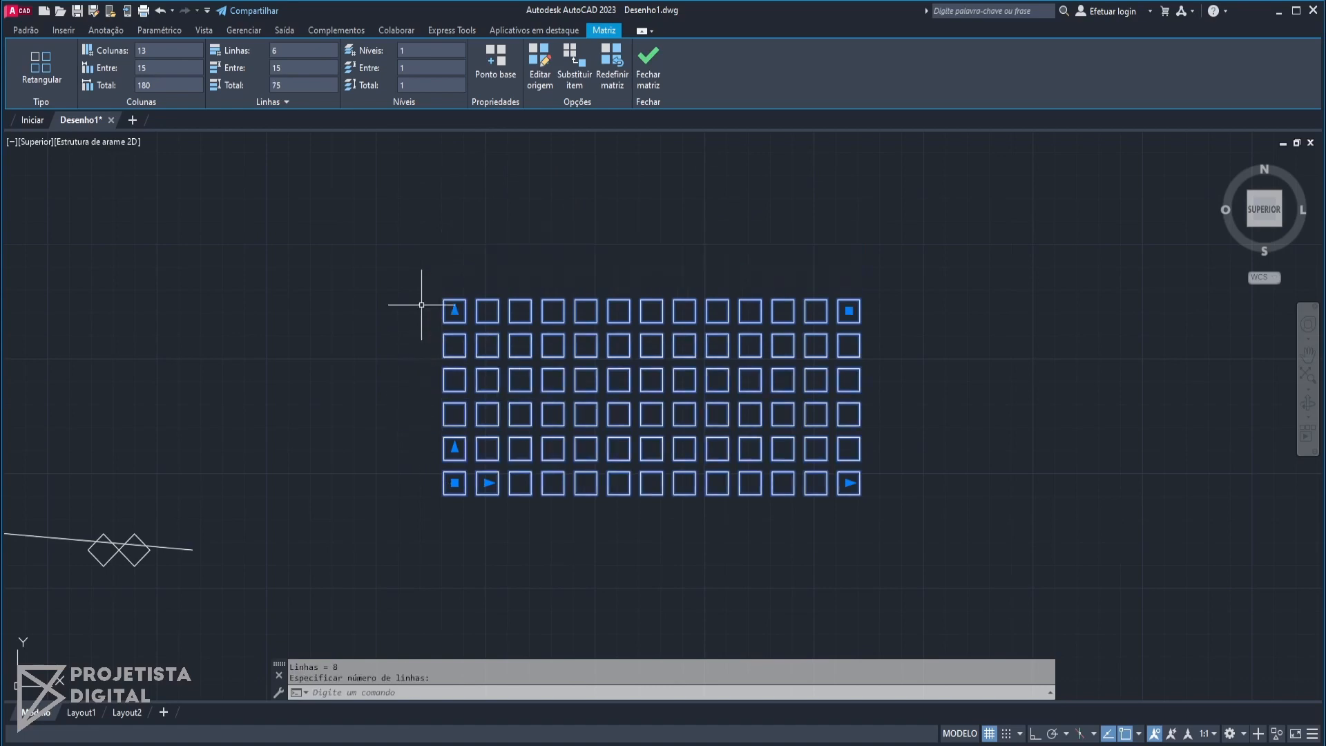
pyautogui.click(454, 448)
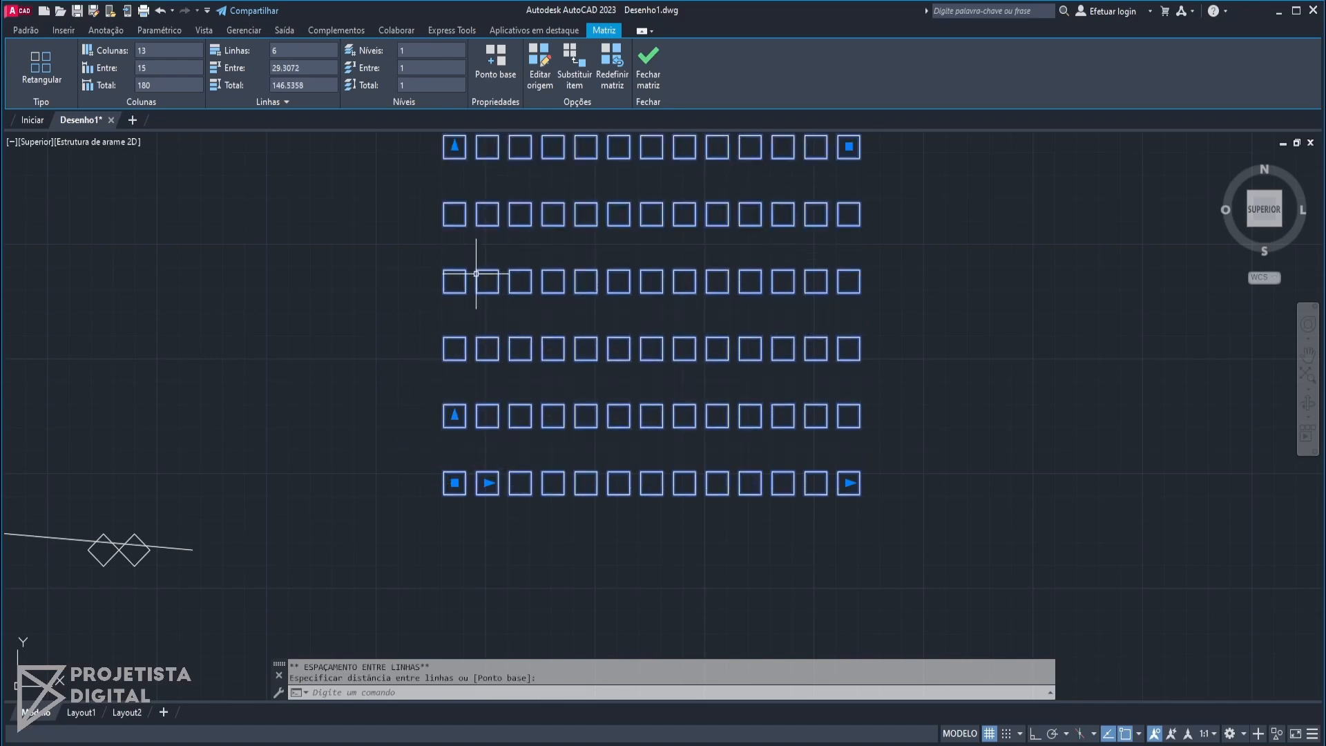
# - Adjust the array's spacing with its grips to about 23.64 between columns and about 16.39 between rows
pyautogui.click(488, 483)
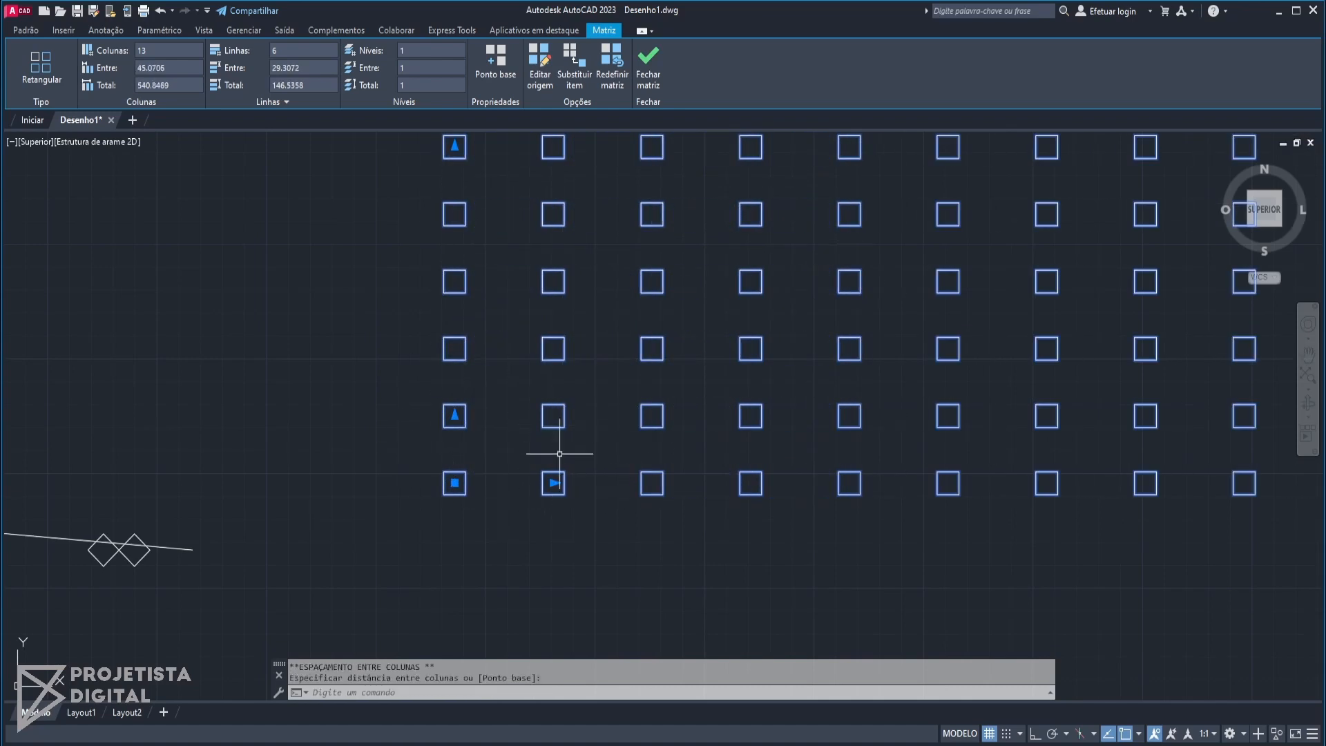
pyautogui.click(508, 483)
pyautogui.click(455, 423)
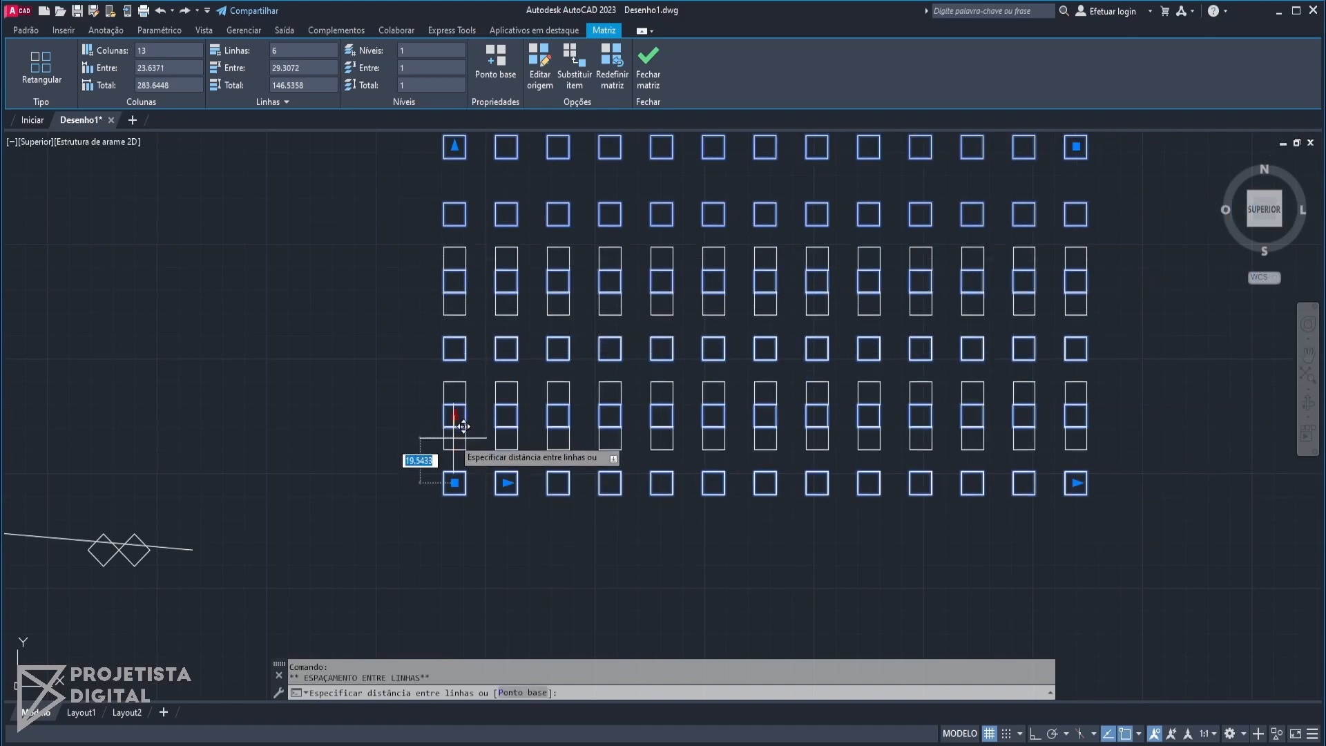
pyautogui.click(454, 445)
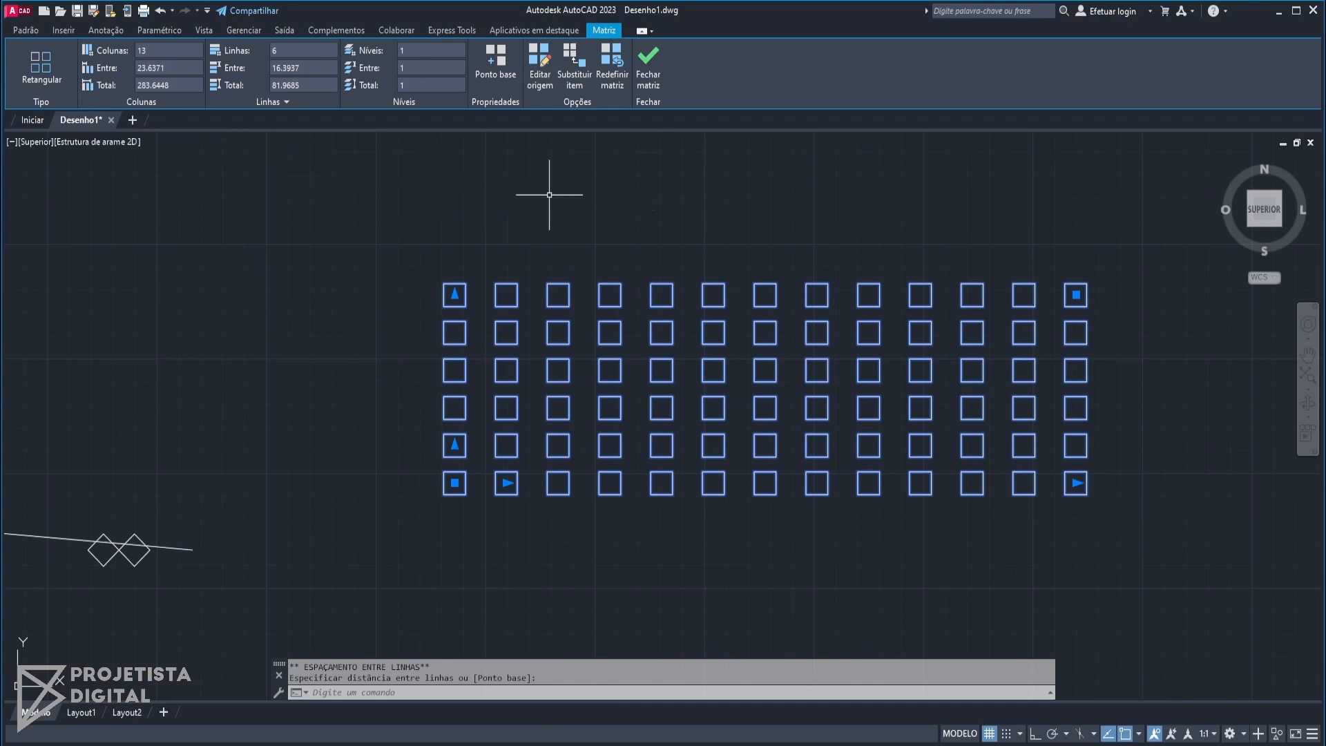
pyautogui.press('Escape')
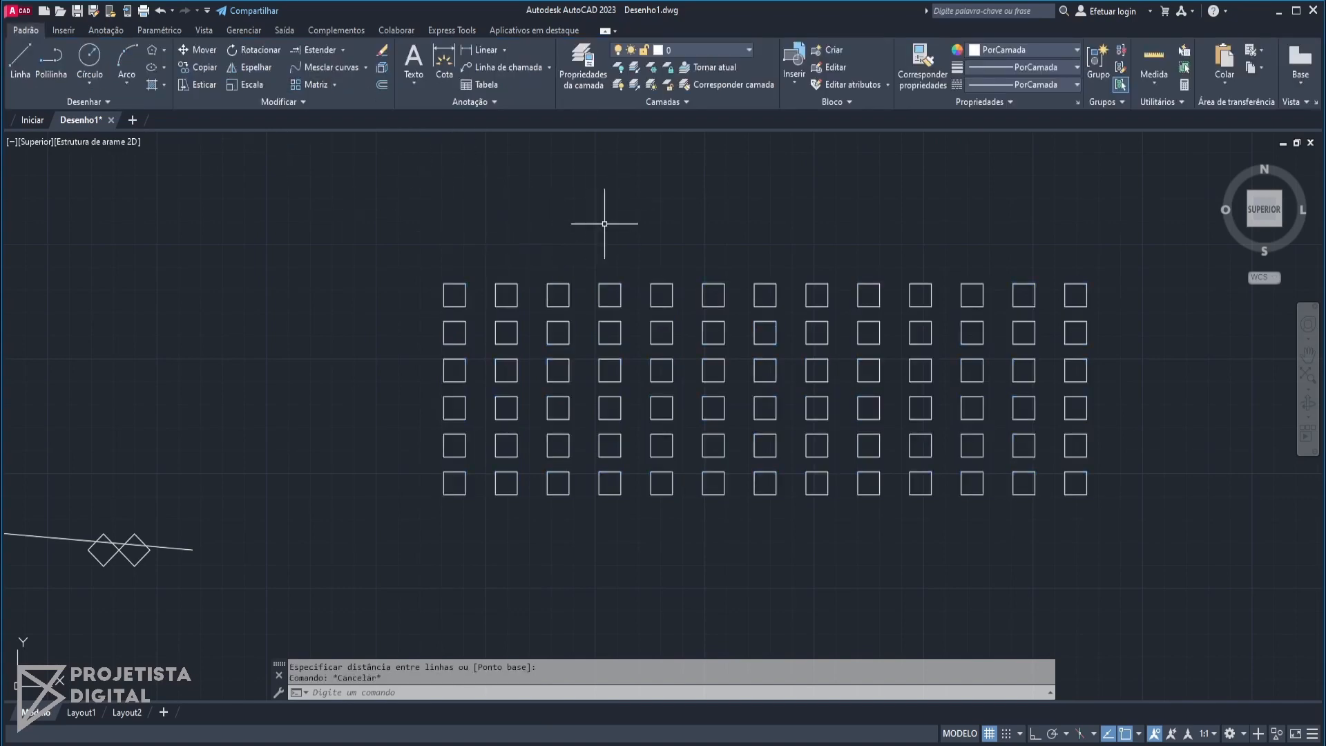
# - Reselect the array and set it to 10 columns and 5 rows through its numeric parameters
pyautogui.click(577, 242)
pyautogui.click(485, 371)
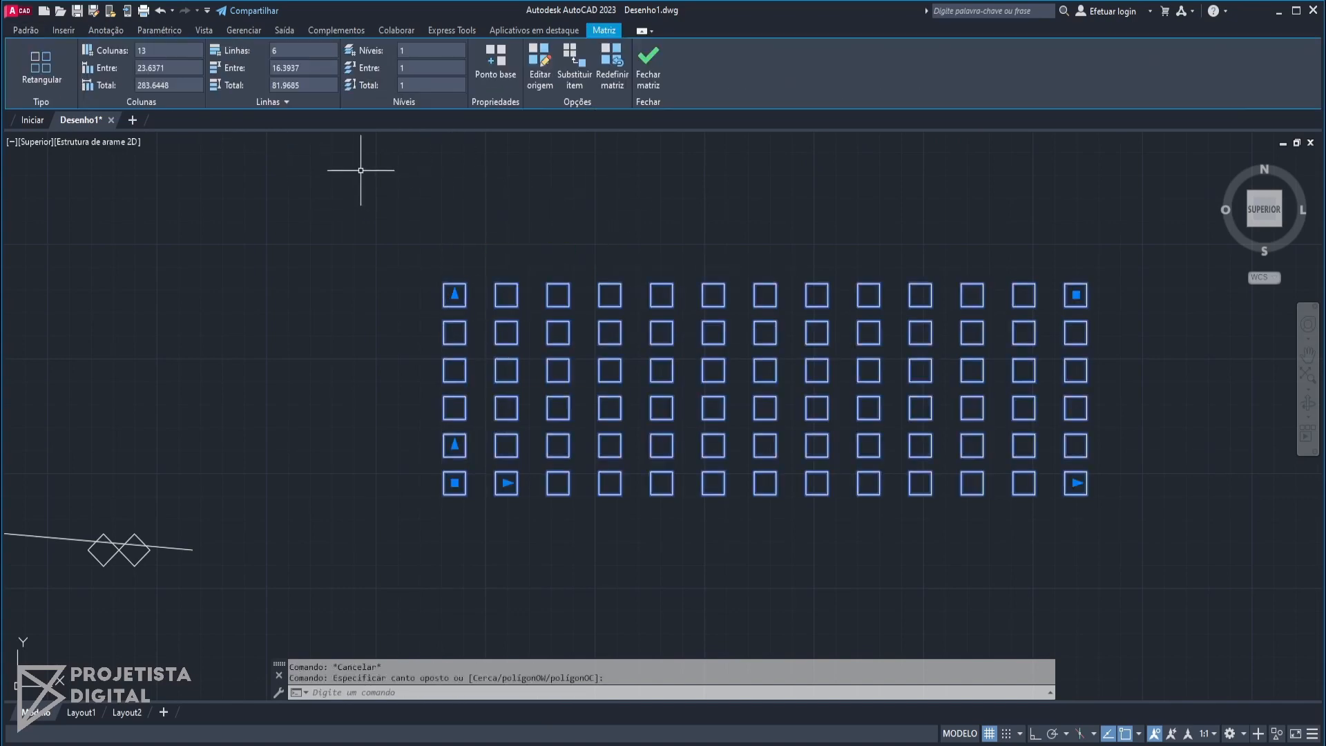
pyautogui.press('Escape')
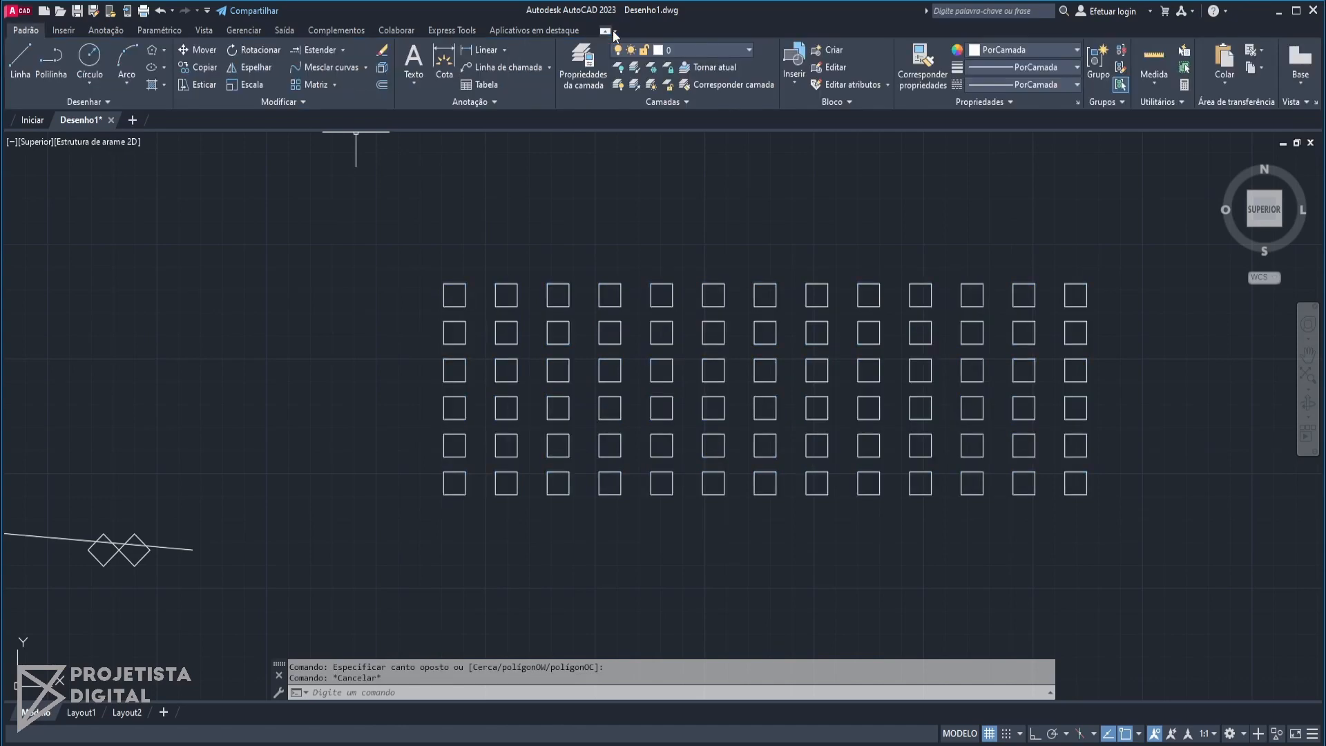
pyautogui.click(659, 315)
pyautogui.click(560, 231)
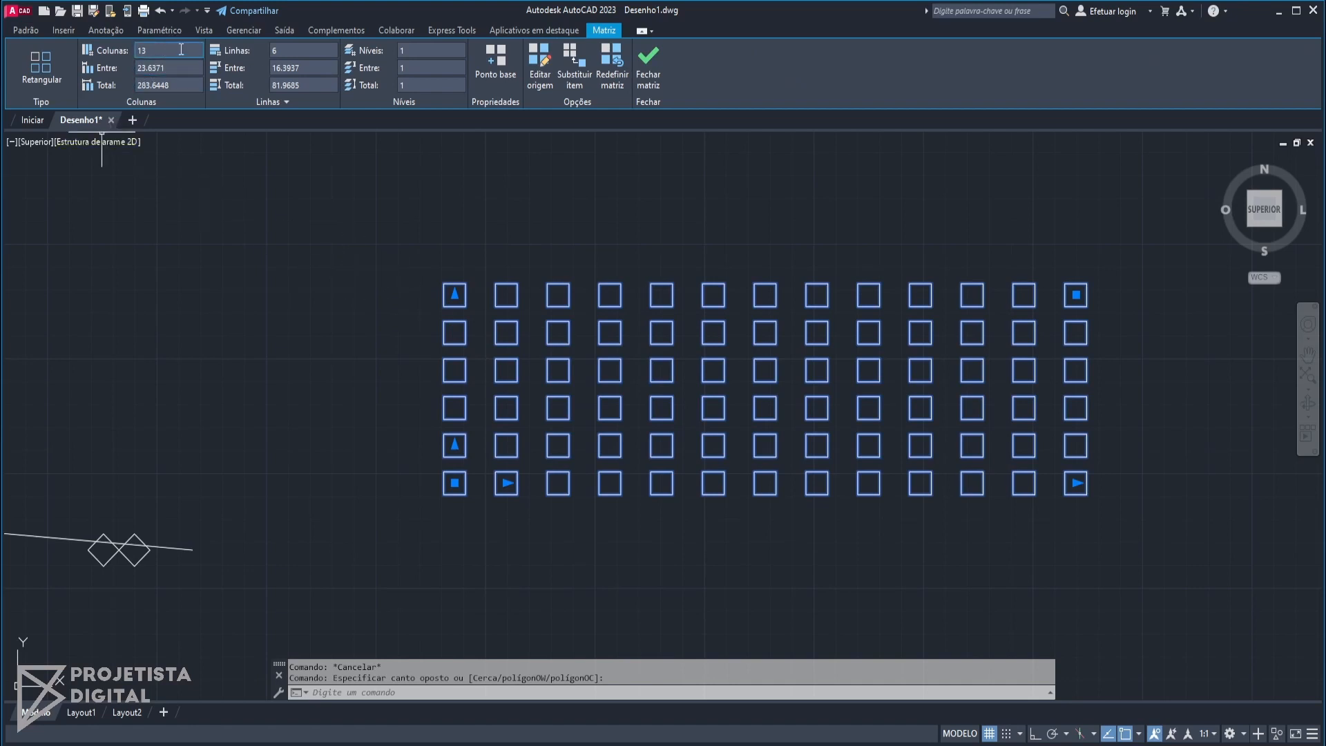
pyautogui.write('10')
pyautogui.press('Return')
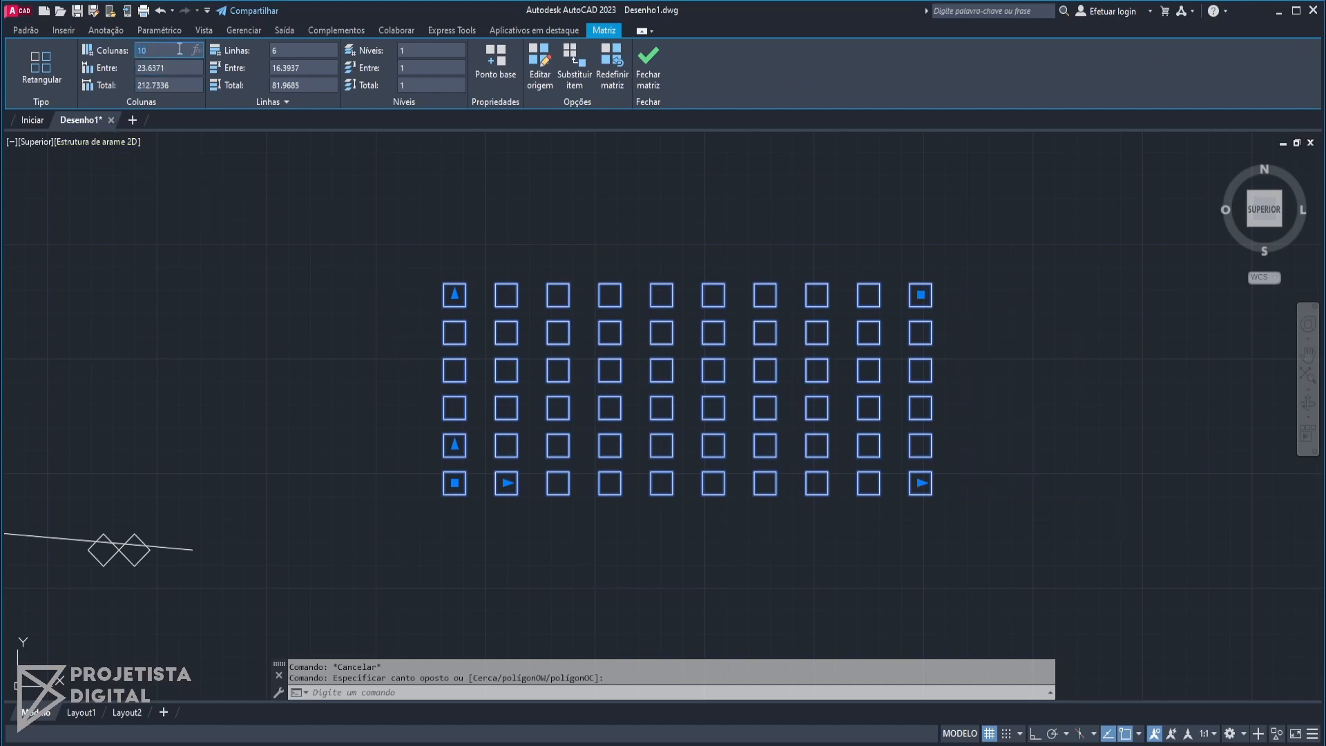
pyautogui.write('5')
pyautogui.press('Return')
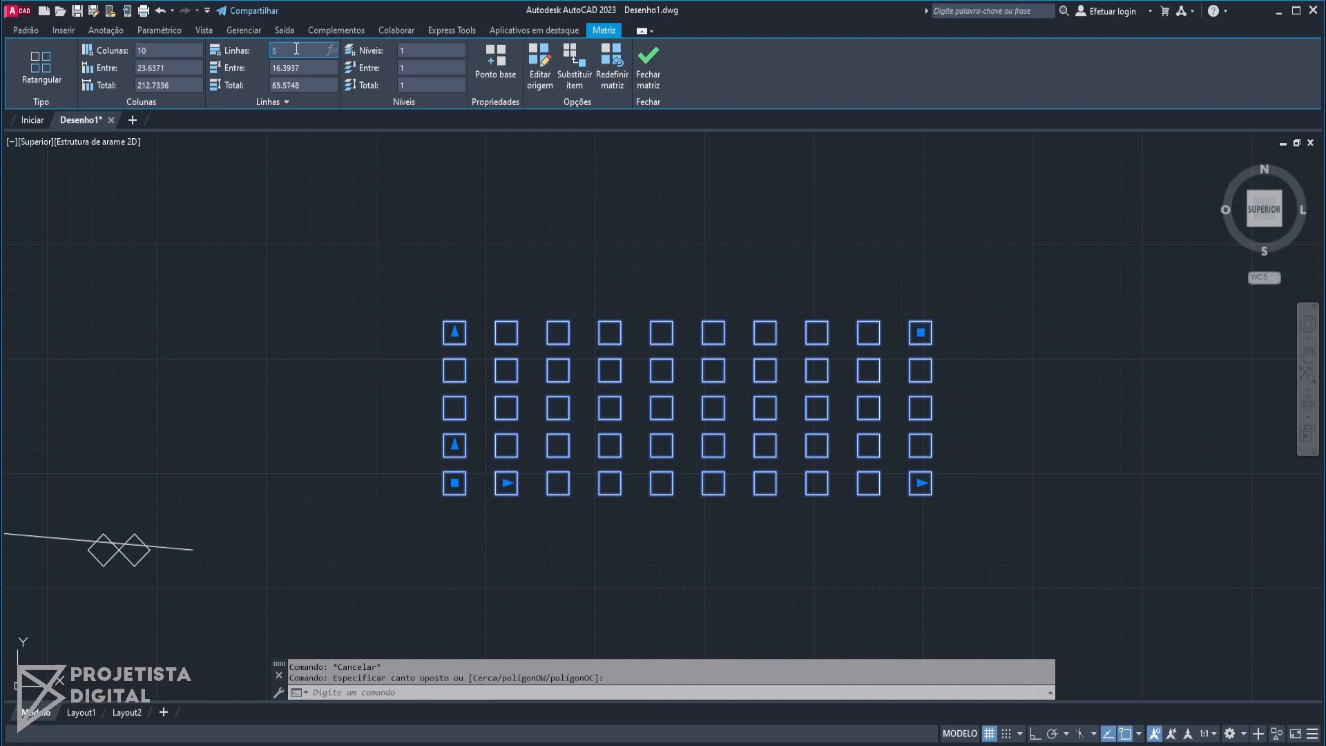
# - Set the array's column spacing first to 15 and finally to 10, and finish editing the array
pyautogui.click(176, 67)
pyautogui.press('Return')
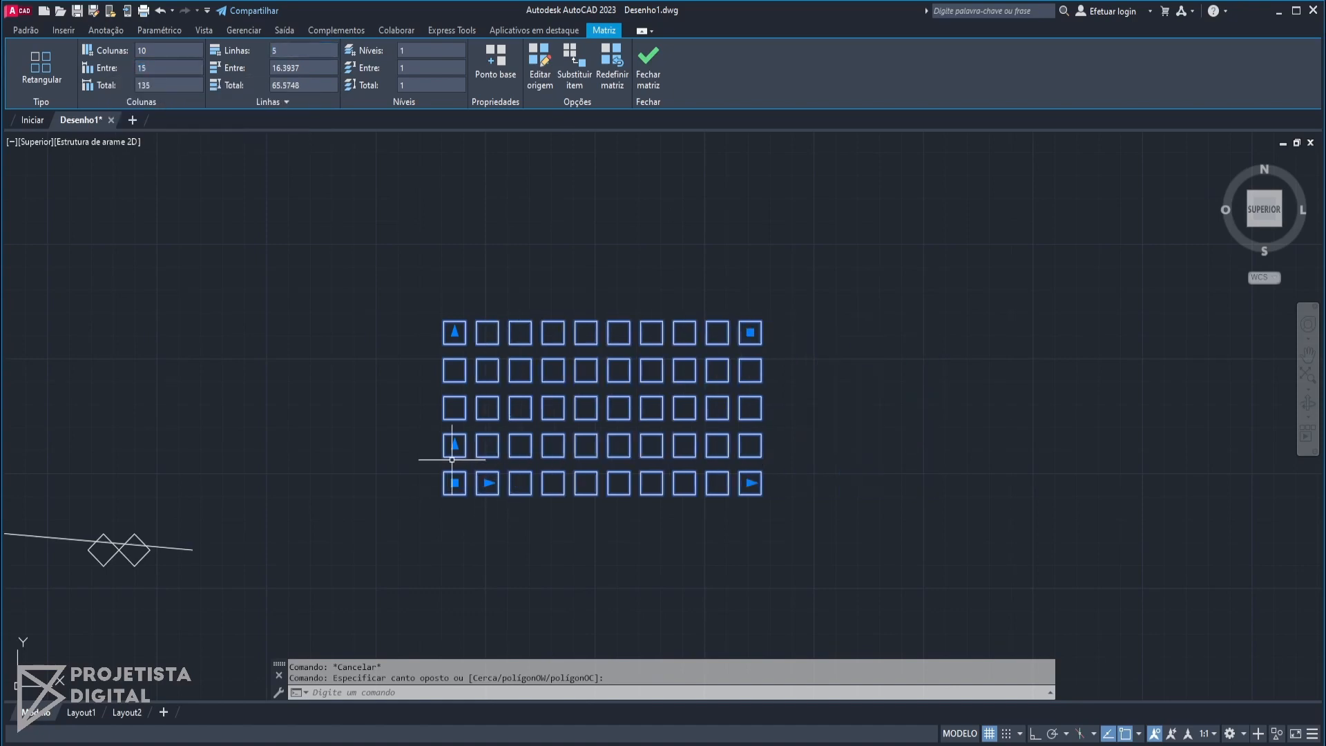
pyautogui.click(196, 67)
pyautogui.write('10')
pyautogui.press('Return')
pyautogui.press('Escape')
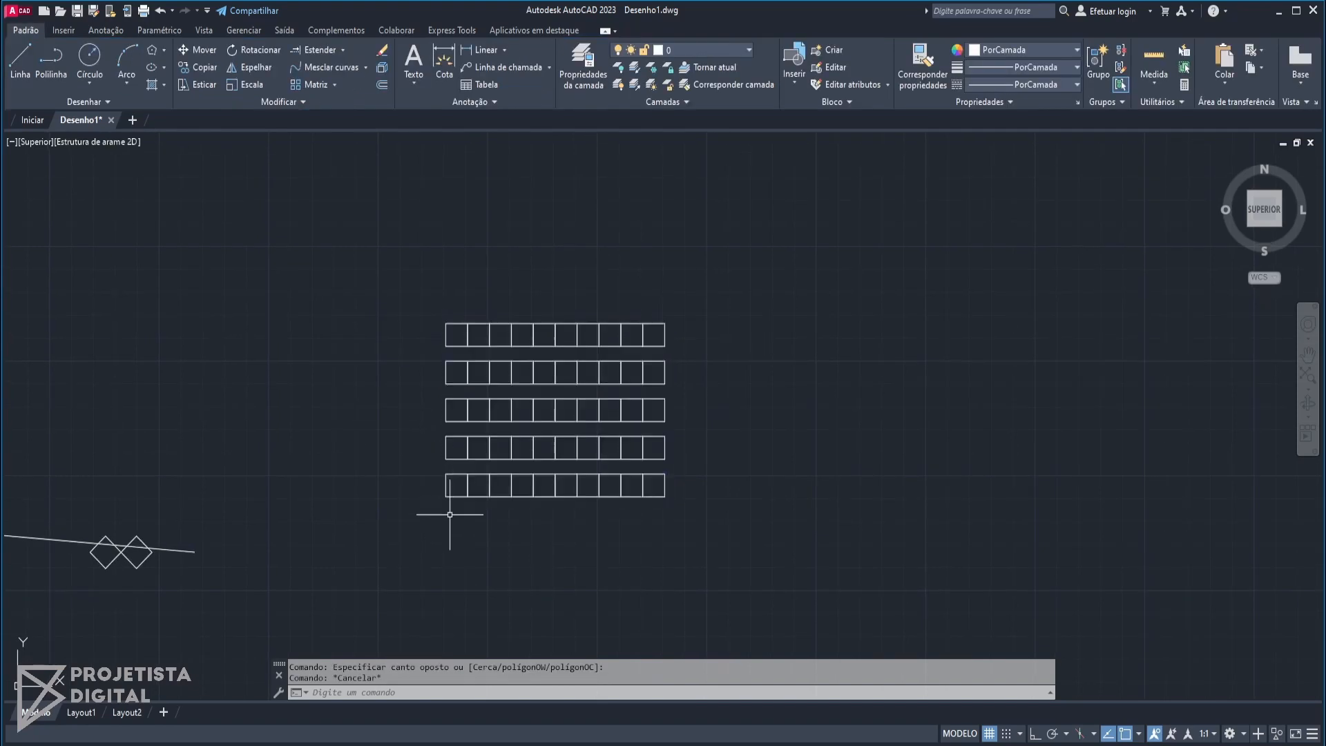
# - Set the array's row spacing first to 20 and finally to 10, and finish editing the array
pyautogui.click(637, 512)
pyautogui.click(619, 485)
pyautogui.scroll(4, 468, 493)
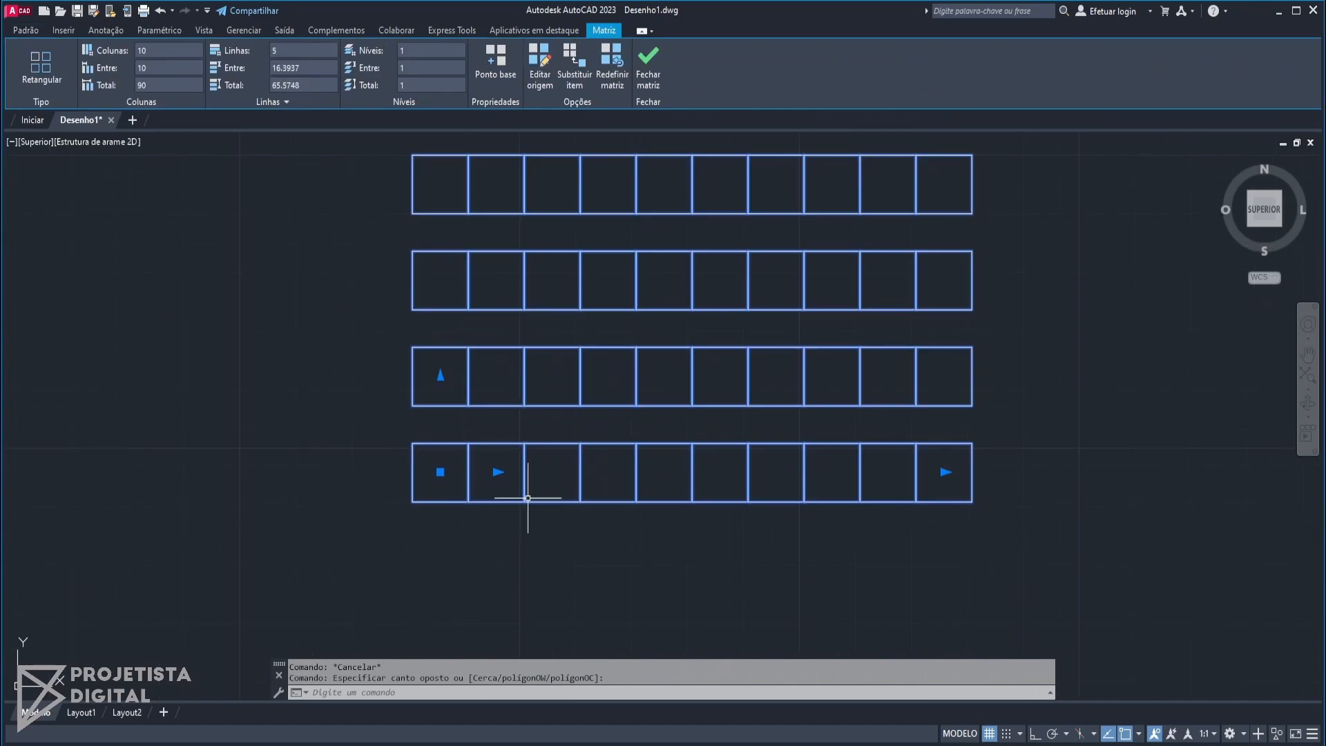
pyautogui.scroll(-2, 619, 504)
pyautogui.moveTo(619, 503); pyautogui.dragTo(588, 551, button='middle')
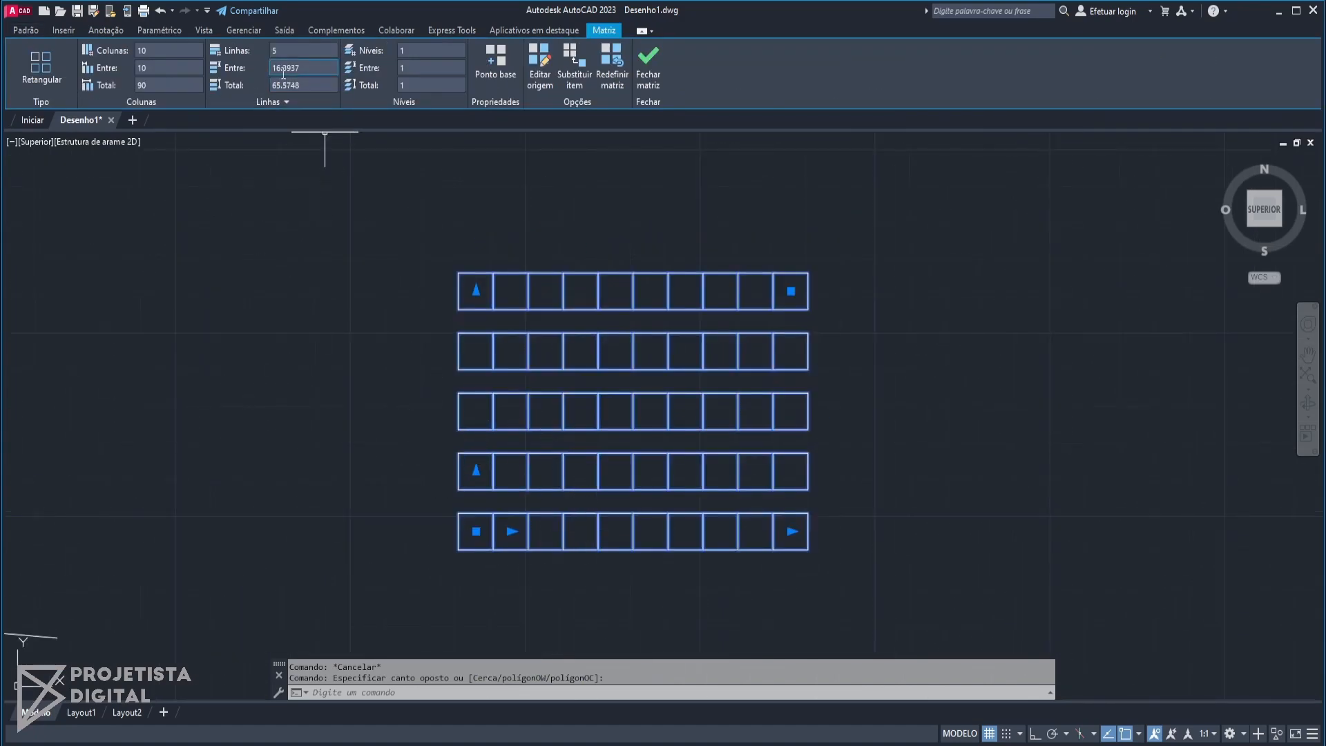
pyautogui.moveTo(541, 299); pyautogui.dragTo(428, 305, button='middle')
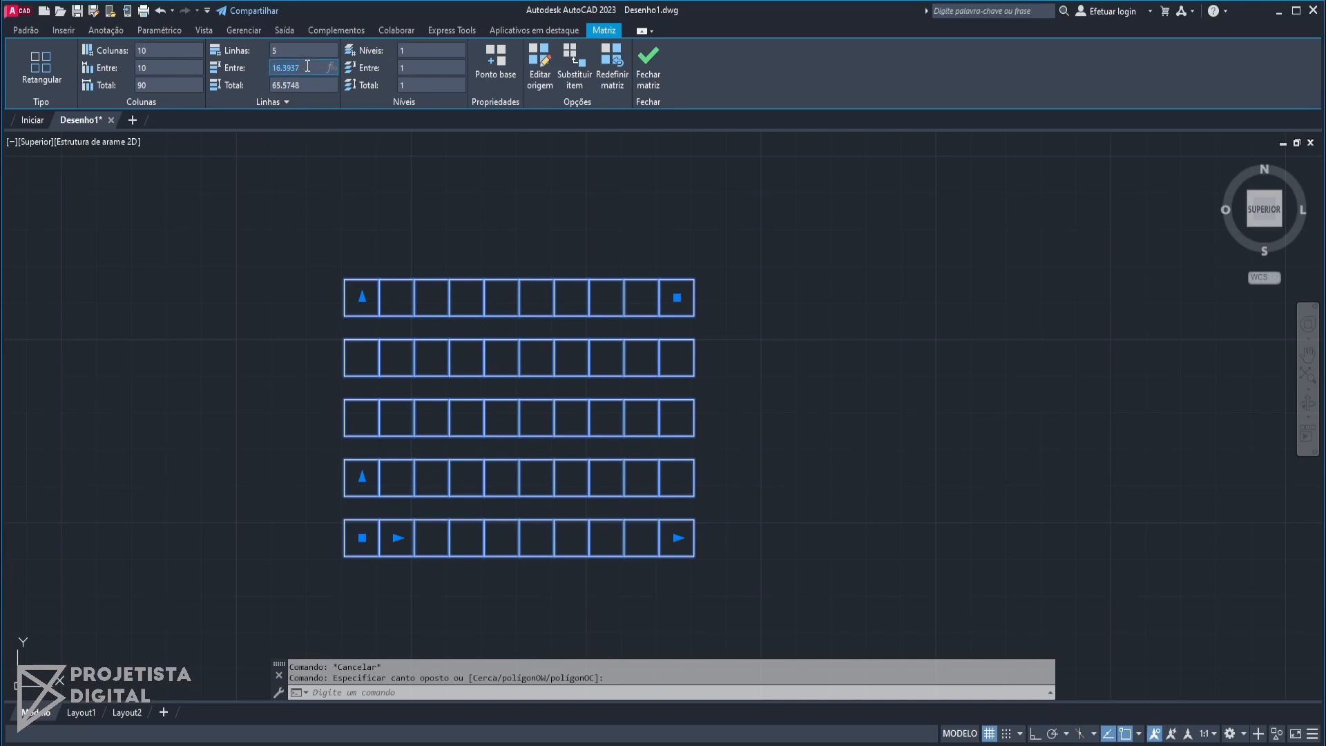
pyautogui.press('Return')
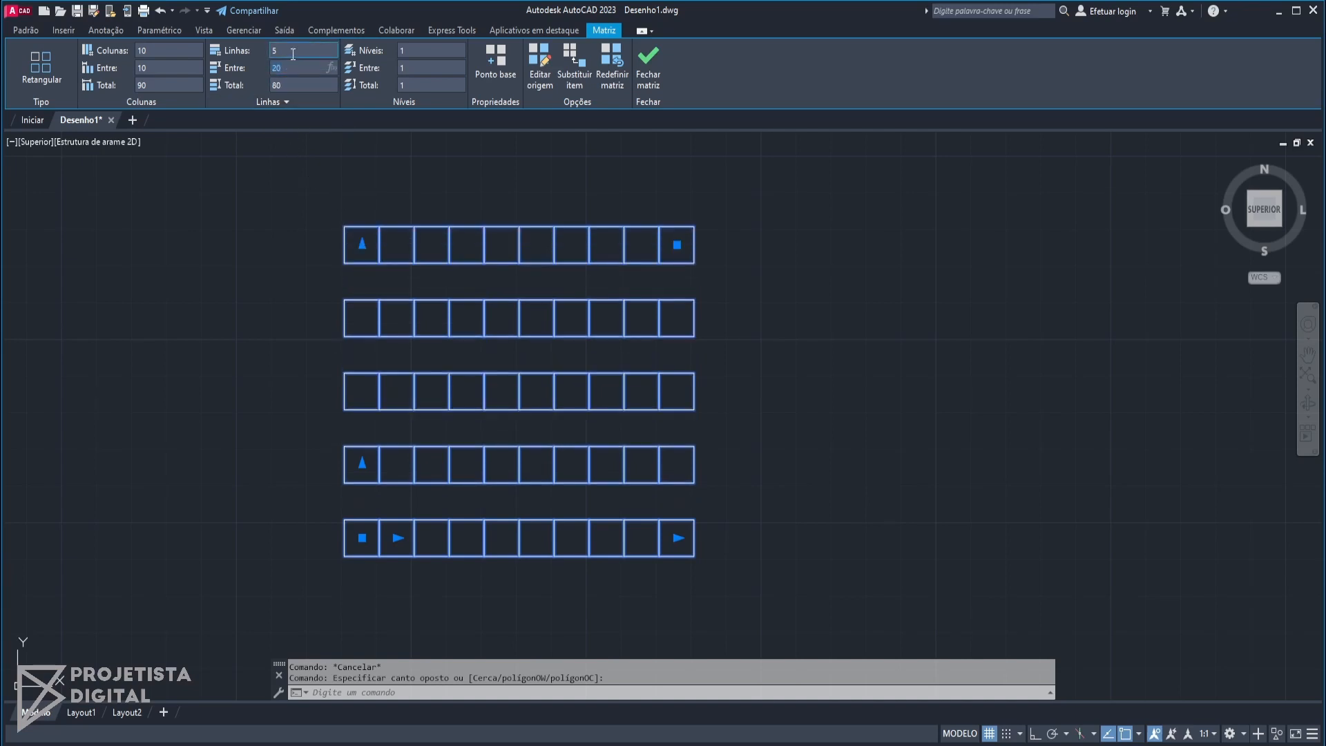
pyautogui.write('10')
pyautogui.press('Return')
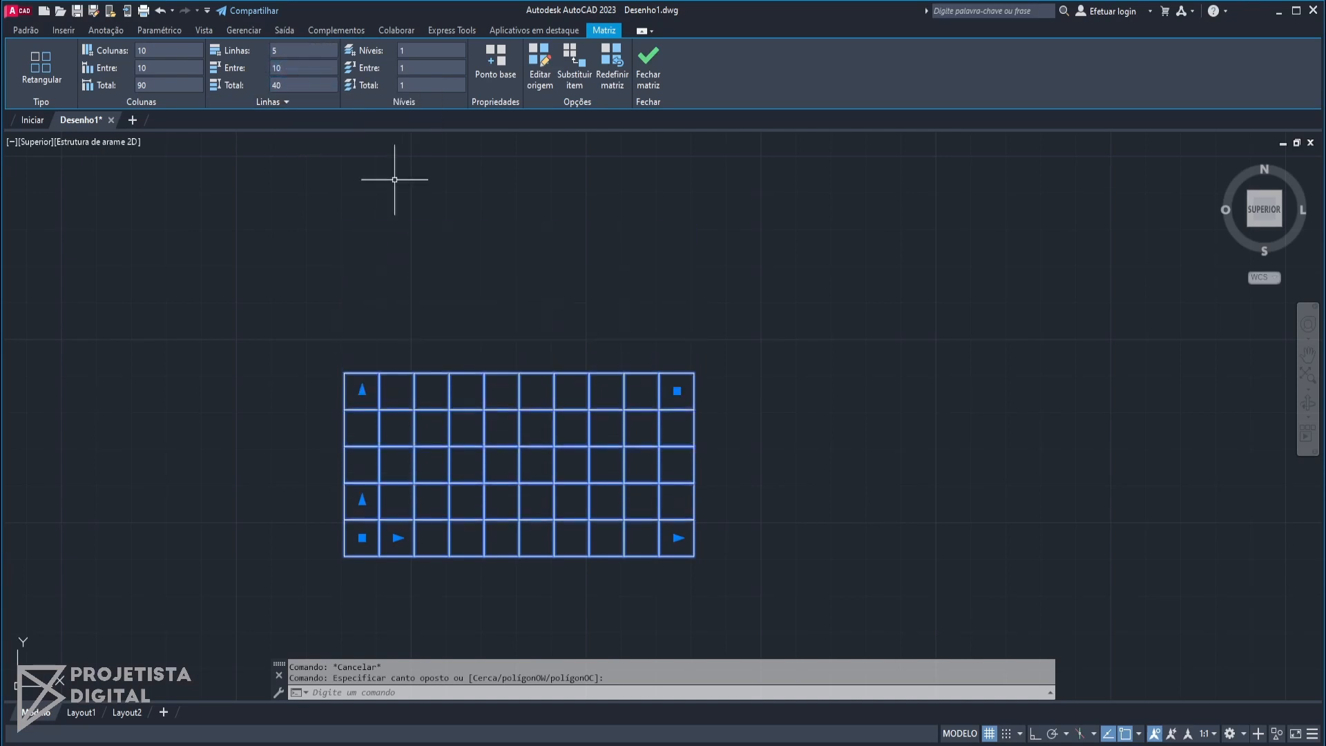
pyautogui.press('Escape')
# - Try a total row distance of 50 for the array, and undo that change
pyautogui.click(503, 494)
pyautogui.click(447, 437)
pyautogui.click(361, 389)
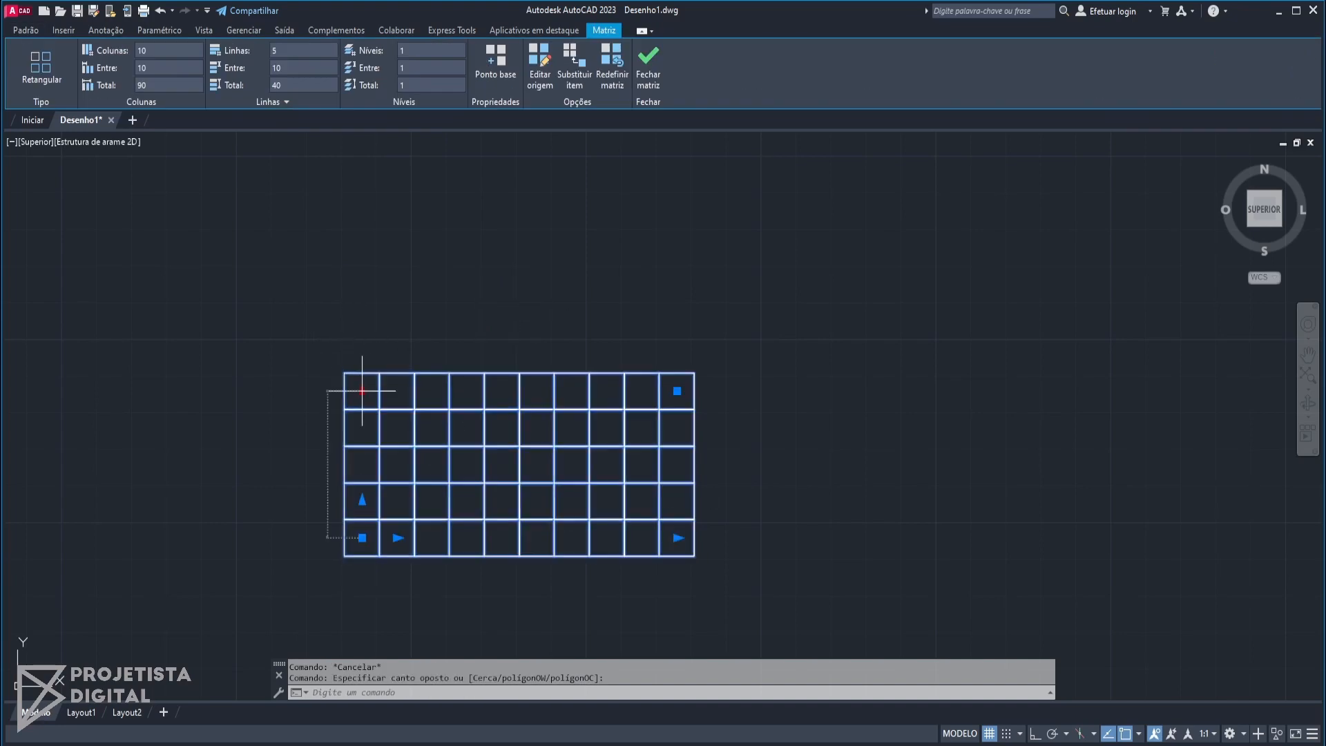
pyautogui.press('Escape')
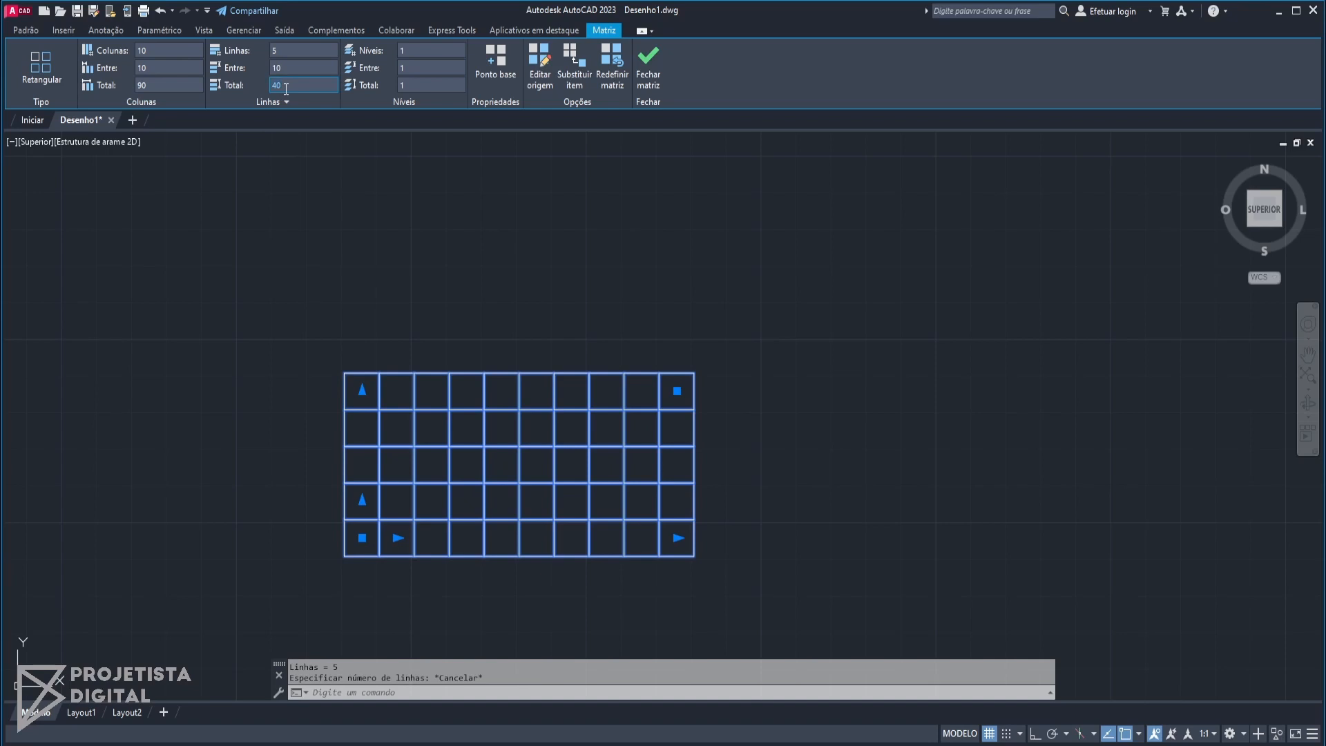
pyautogui.write('50')
pyautogui.press('Return')
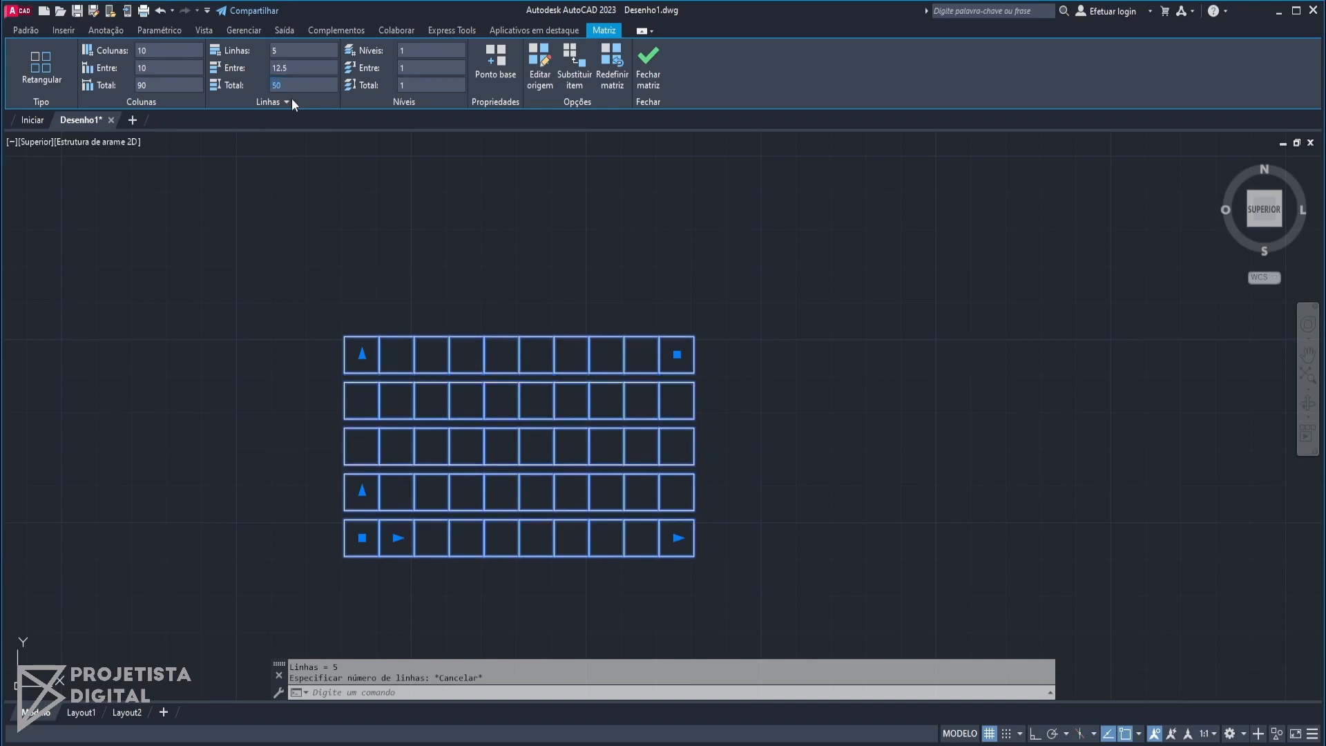
pyautogui.hotkey('ctrl', 'z')
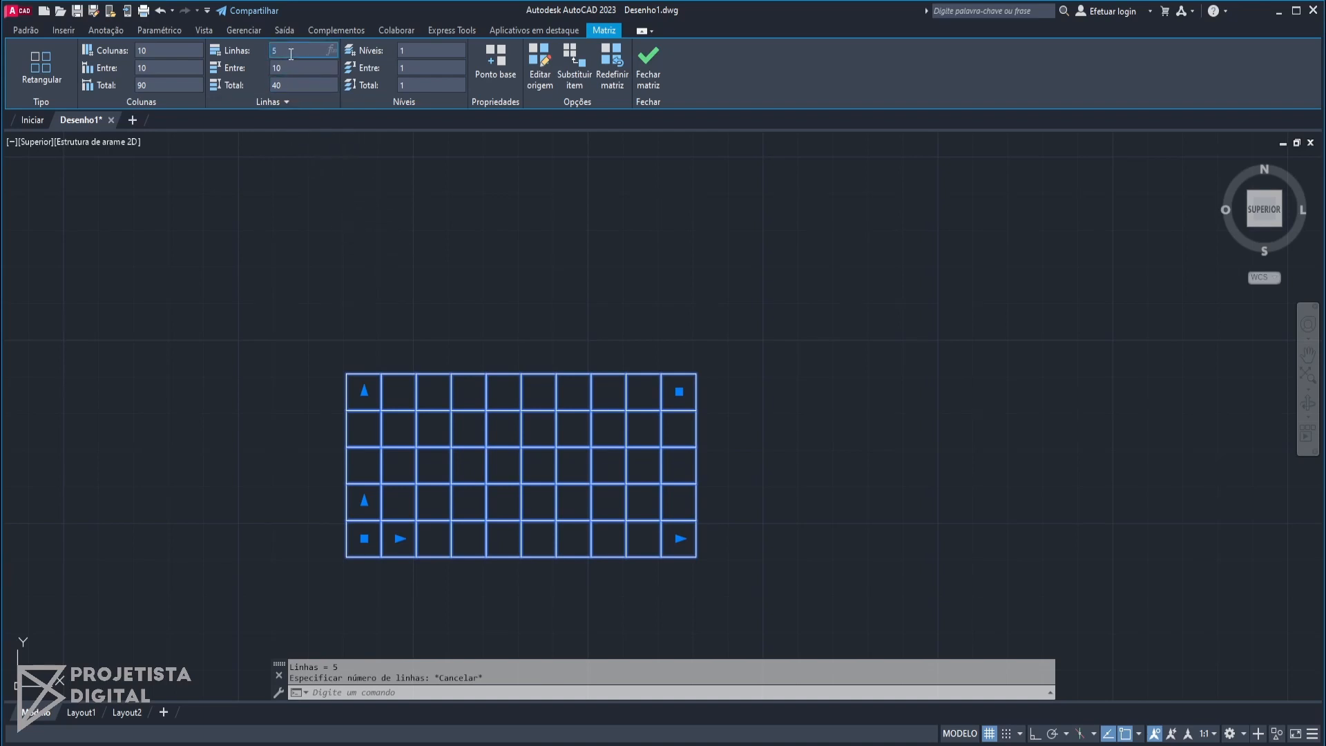
# - Try 8 rows and a total column distance of 80 for the array, and undo both changes
pyautogui.write('8')
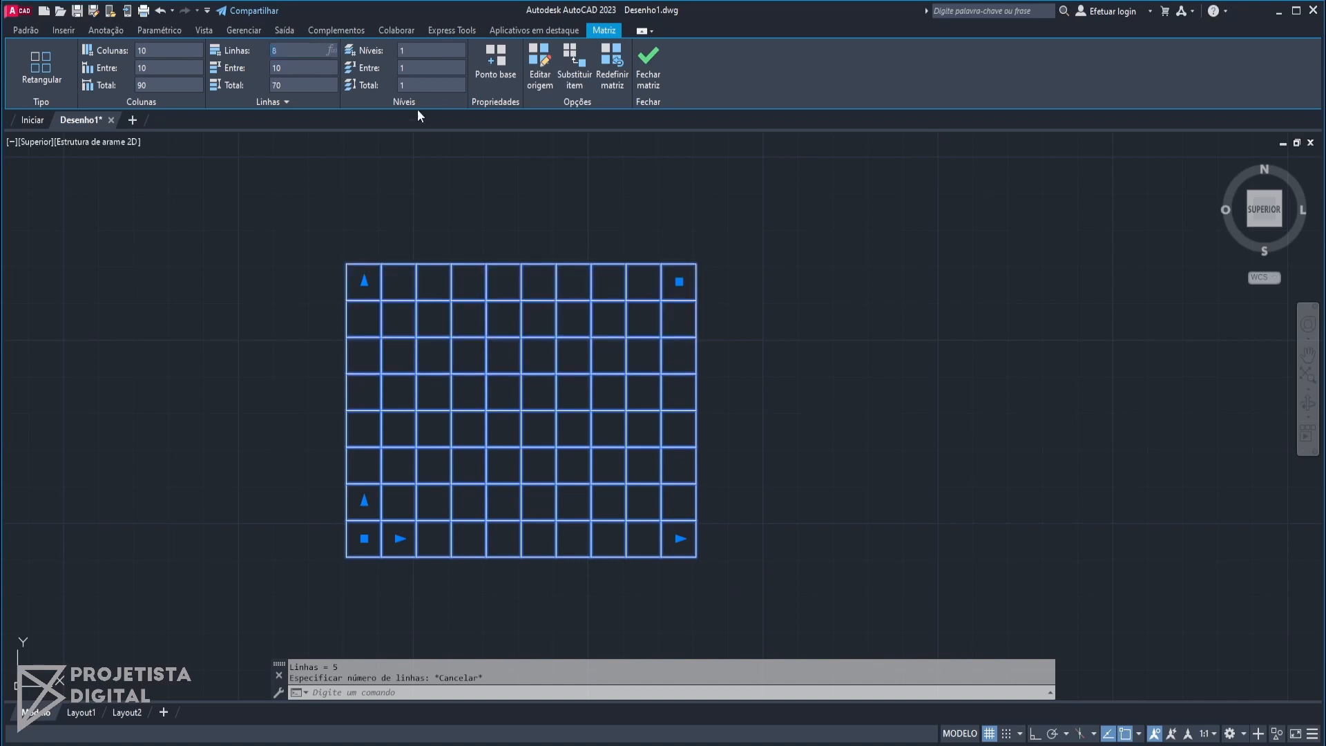
pyautogui.click(297, 86)
pyautogui.click(157, 81)
pyautogui.write('80')
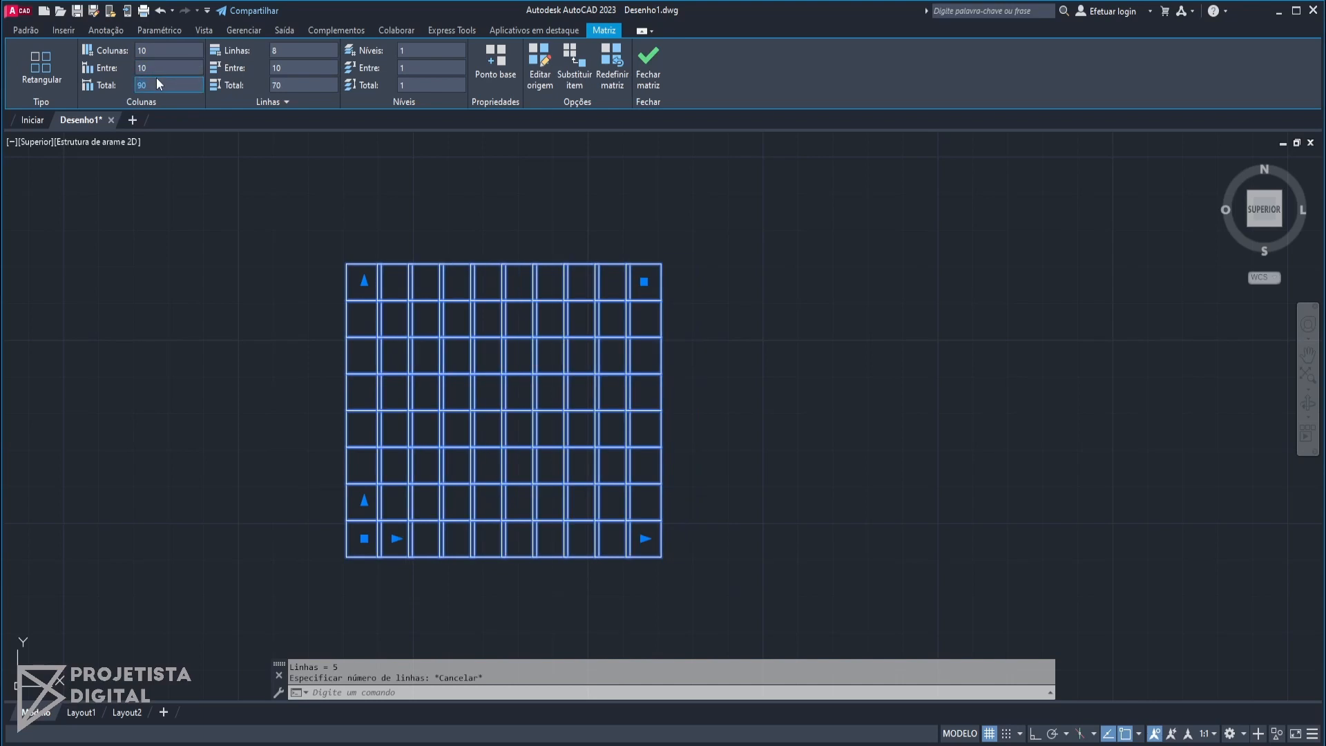
pyautogui.press('Return')
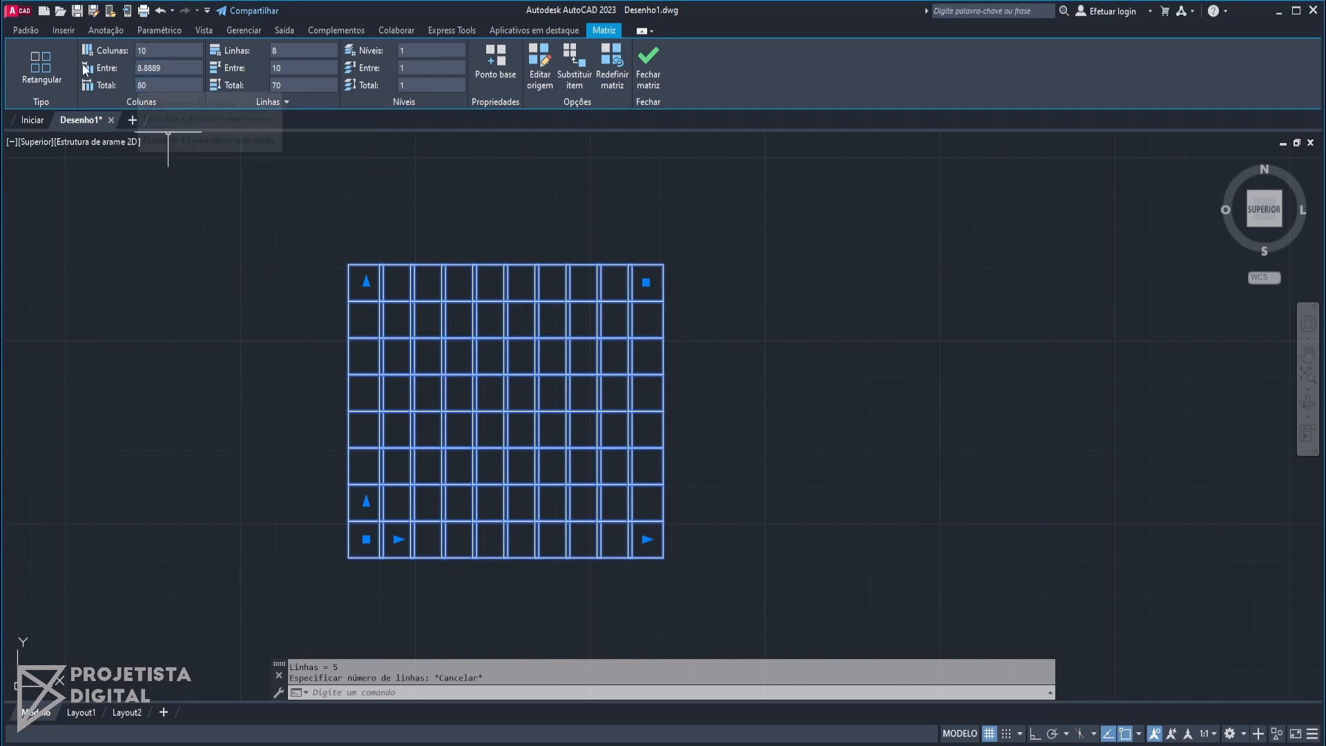
pyautogui.hotkey('ctrl', 'z')
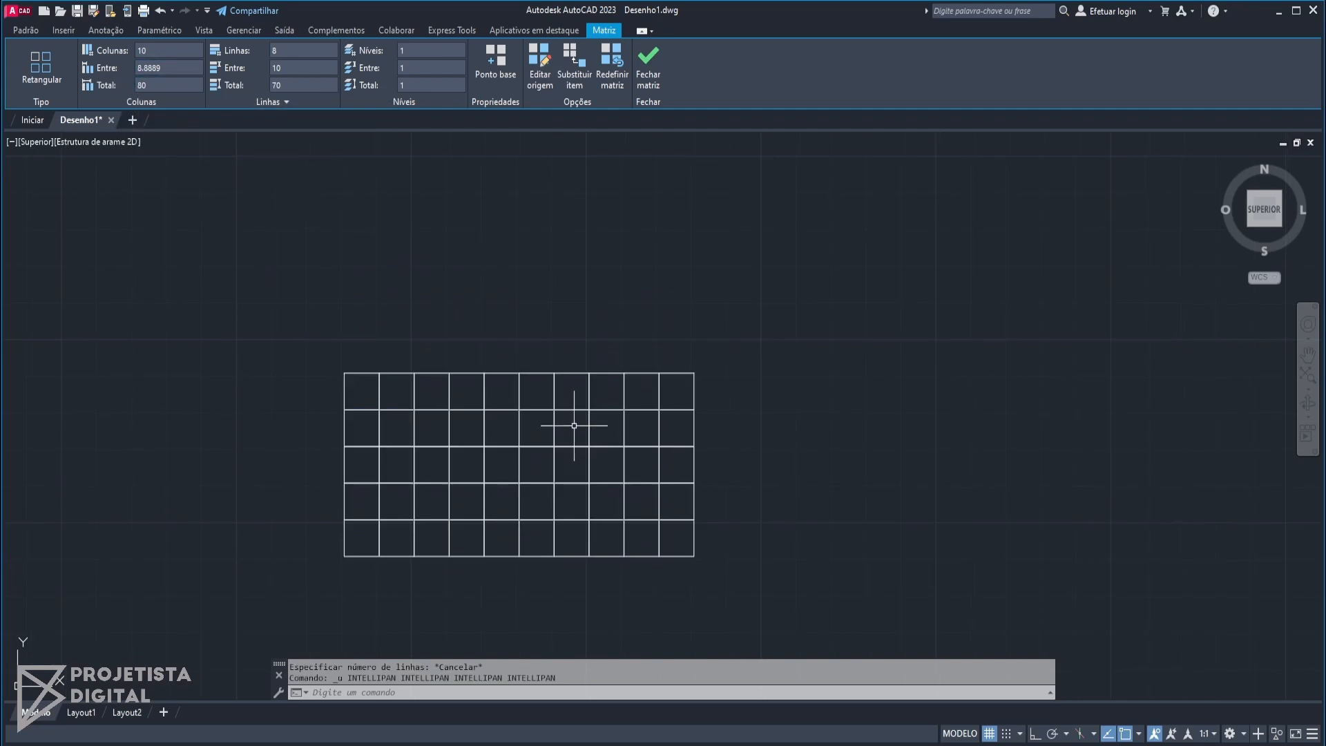
# - Examine the selected array's grips and the preview of its row and column count grip without changing it
pyautogui.click(777, 429)
pyautogui.click(514, 364)
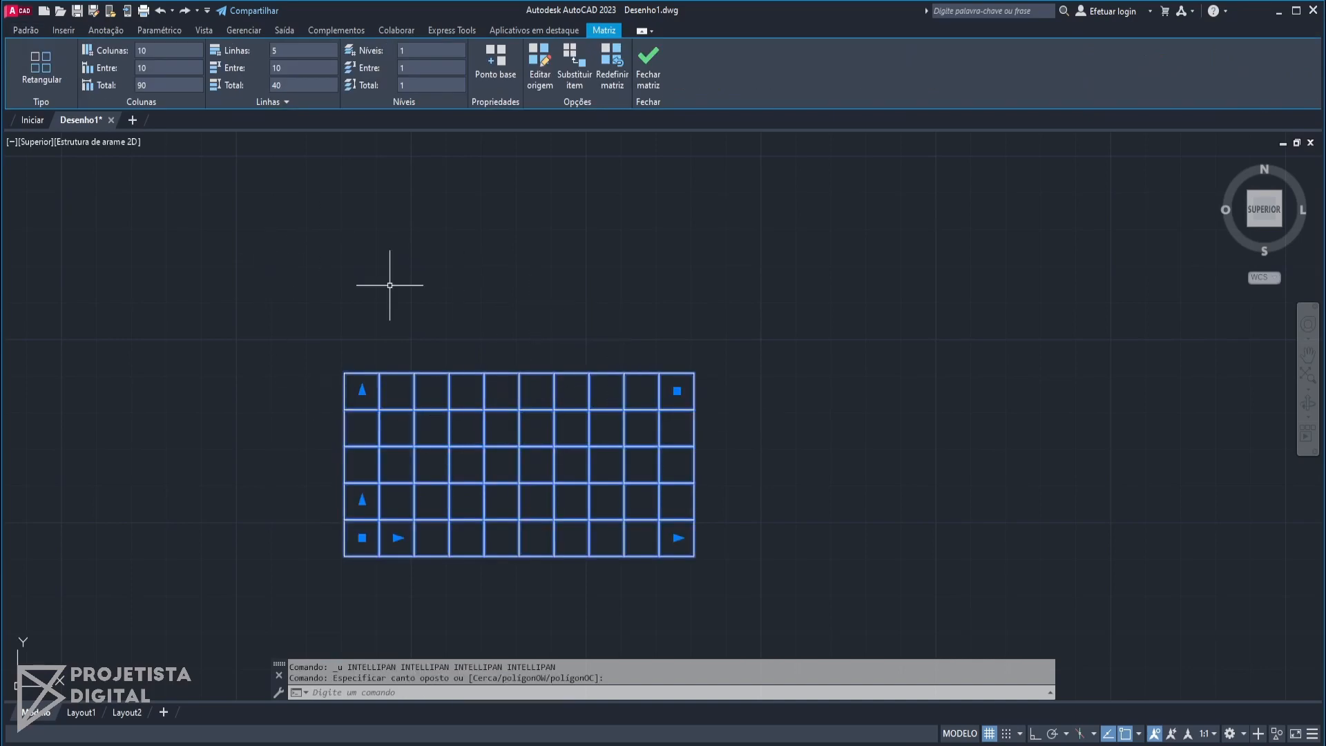
pyautogui.press('Escape')
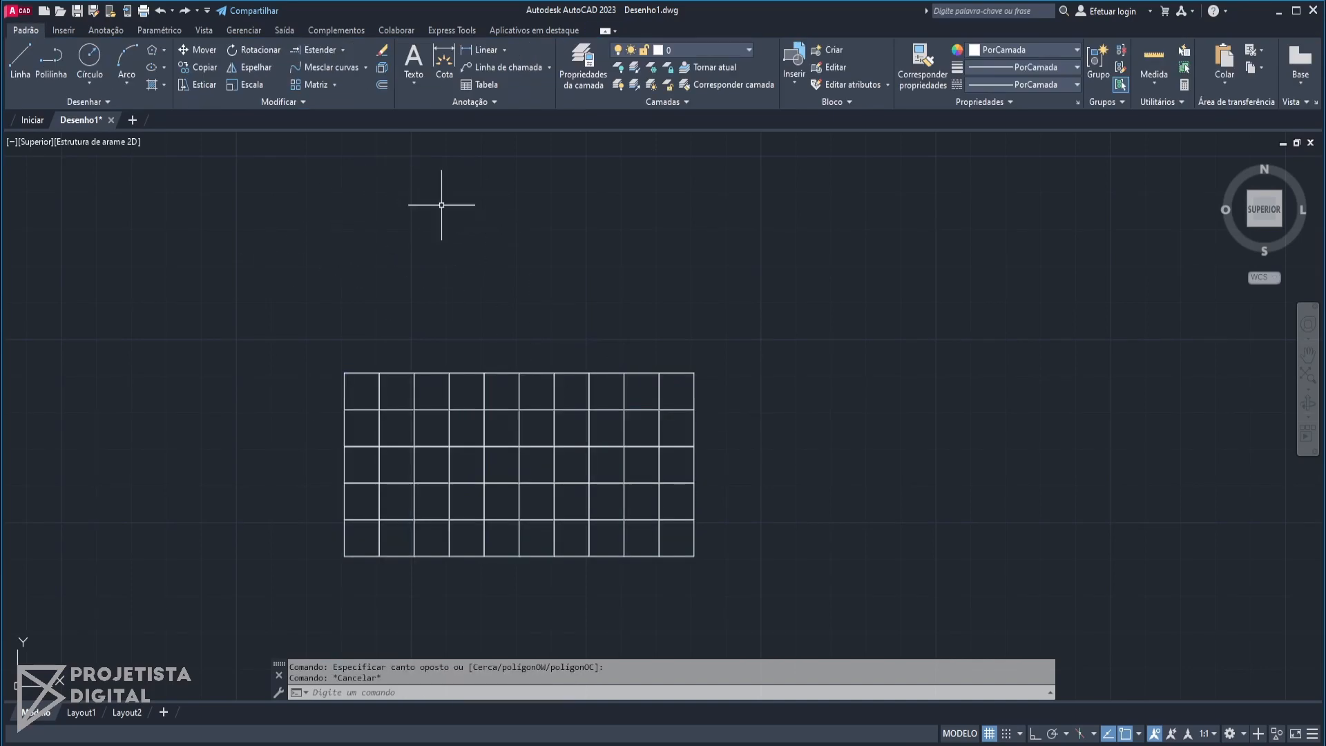
pyautogui.click(670, 248)
pyautogui.click(435, 415)
pyautogui.moveTo(552, 391); pyautogui.dragTo(551, 388, button='middle')
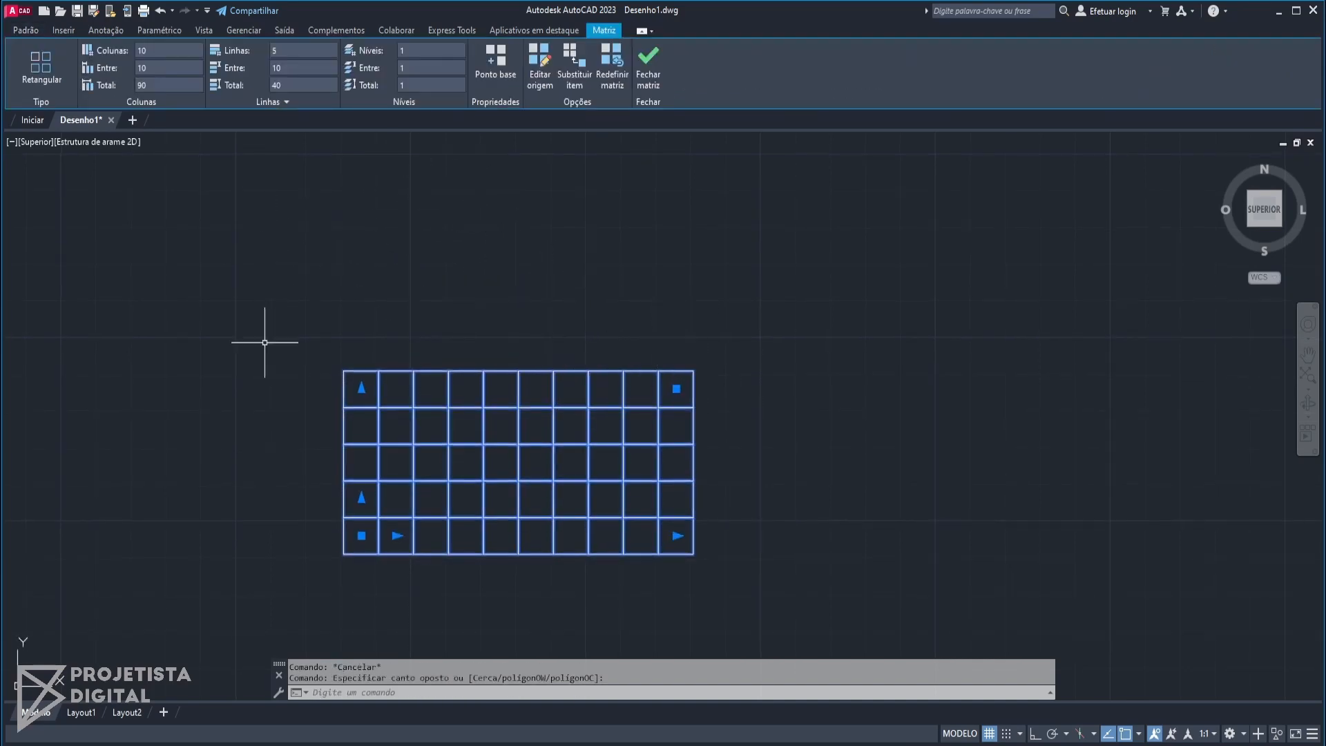
pyautogui.moveTo(619, 334); pyautogui.dragTo(598, 294, button='middle')
pyautogui.moveTo(556, 371); pyautogui.dragTo(462, 361, button='middle')
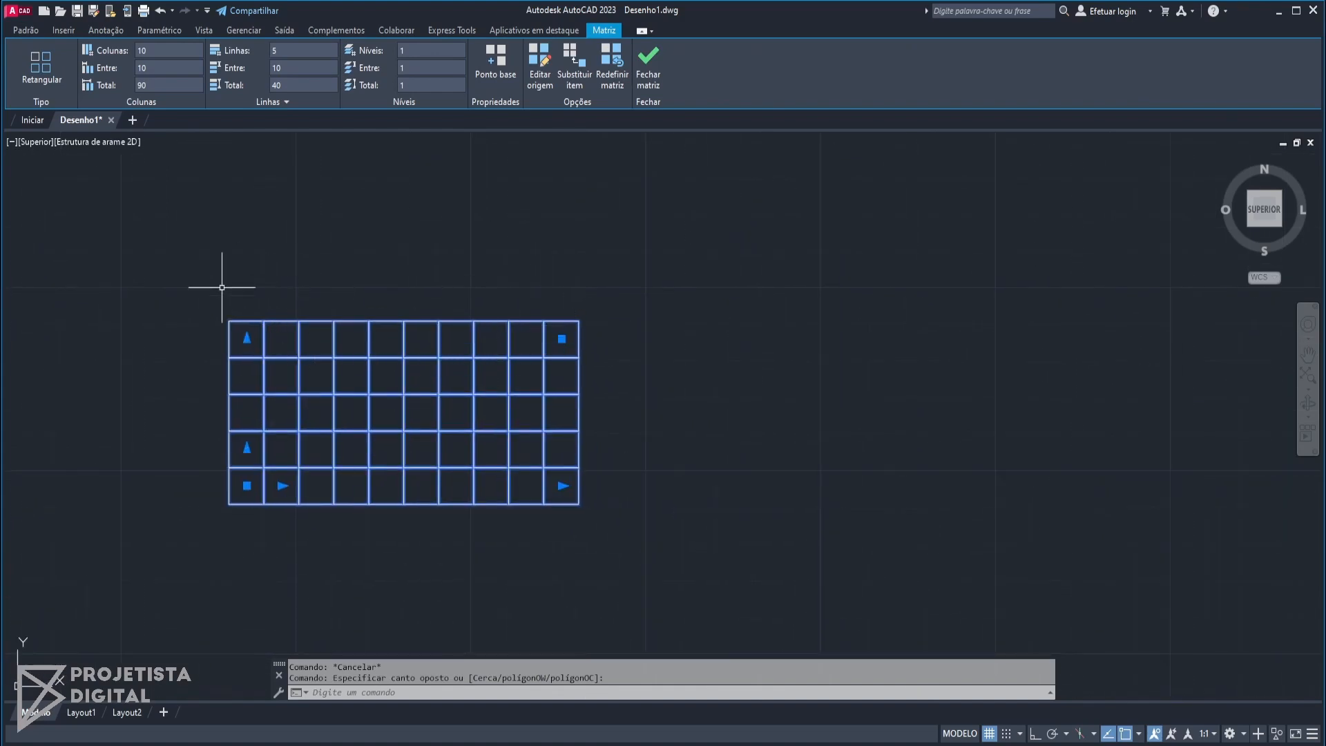
pyautogui.click(562, 338)
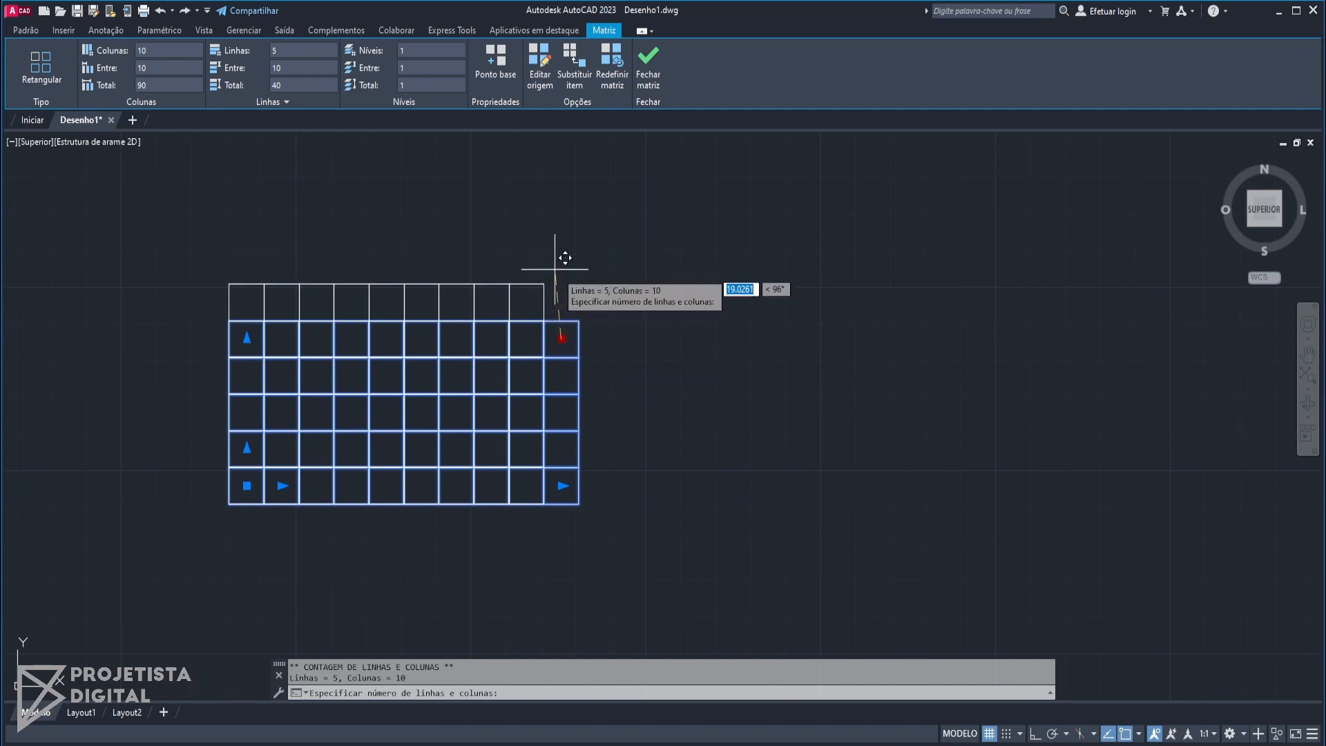
pyautogui.press('Escape')
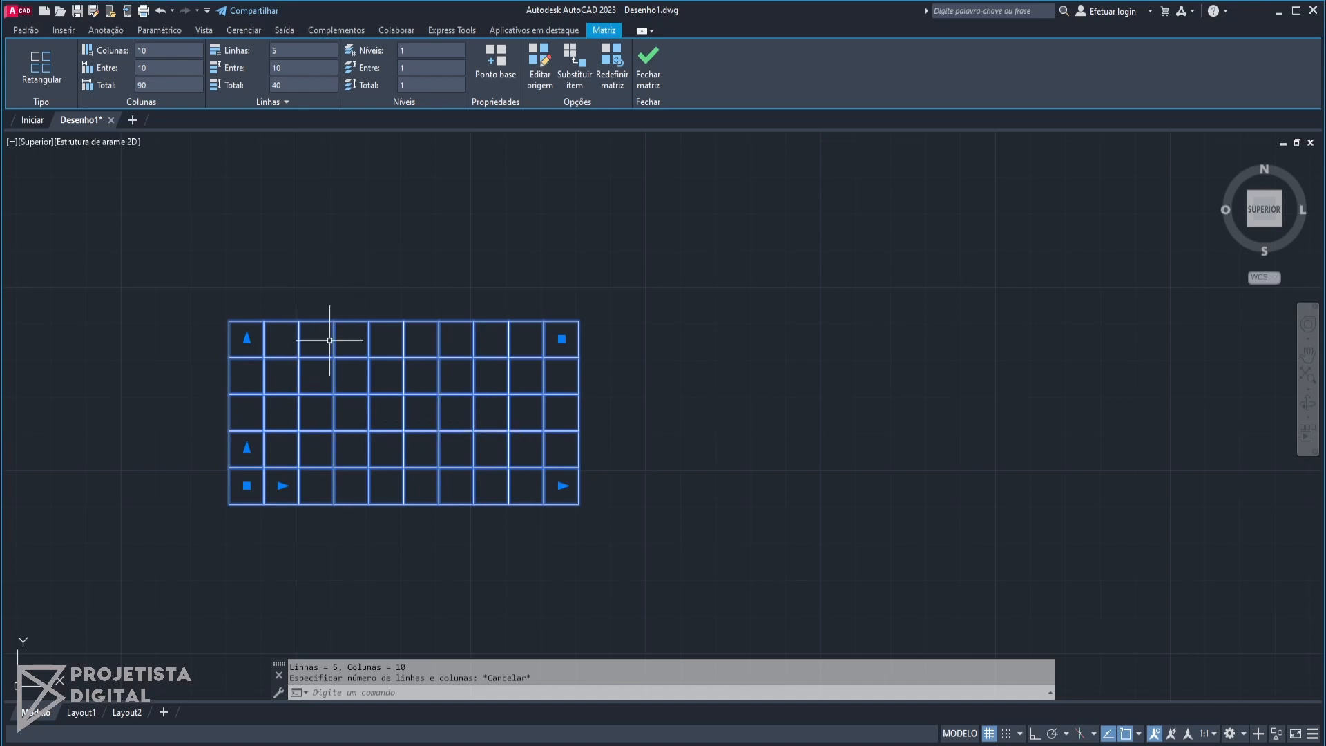
pyautogui.moveTo(631, 443); pyautogui.dragTo(708, 390, button='middle')
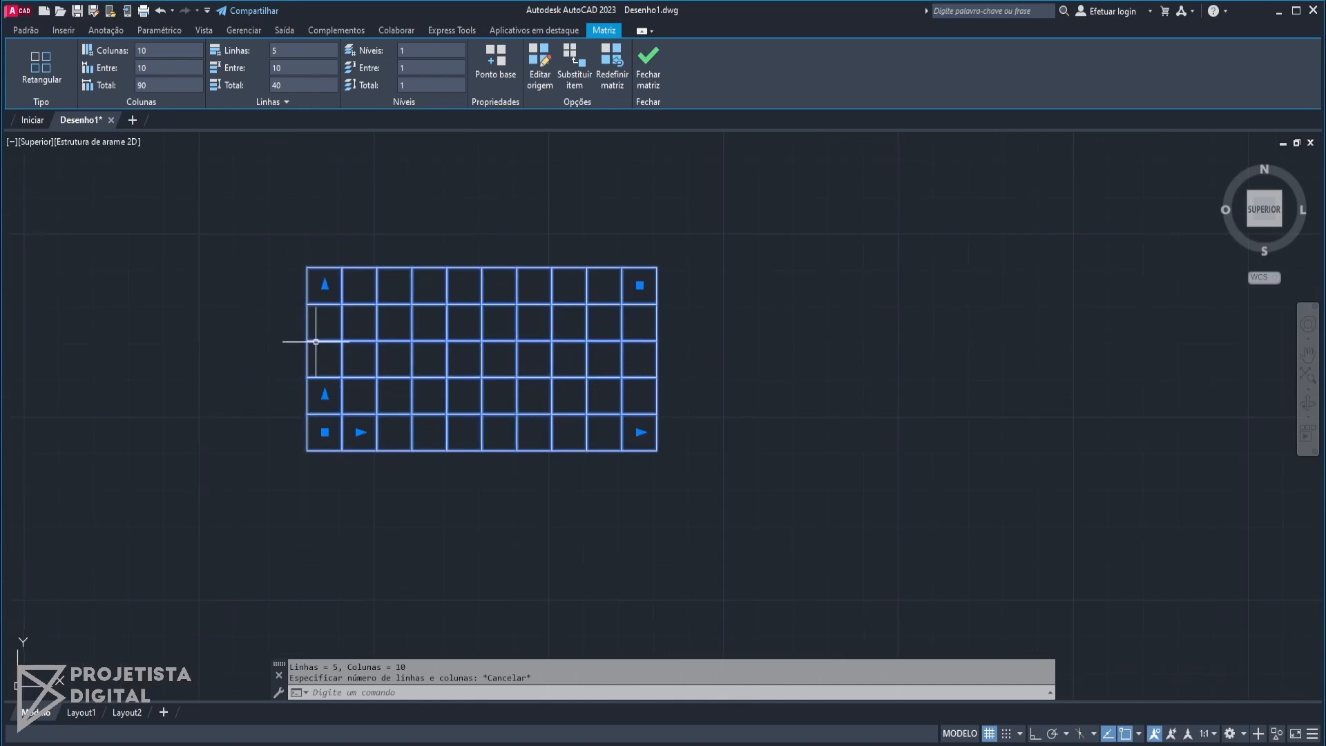
pyautogui.moveTo(496, 473); pyautogui.dragTo(485, 455, button='middle')
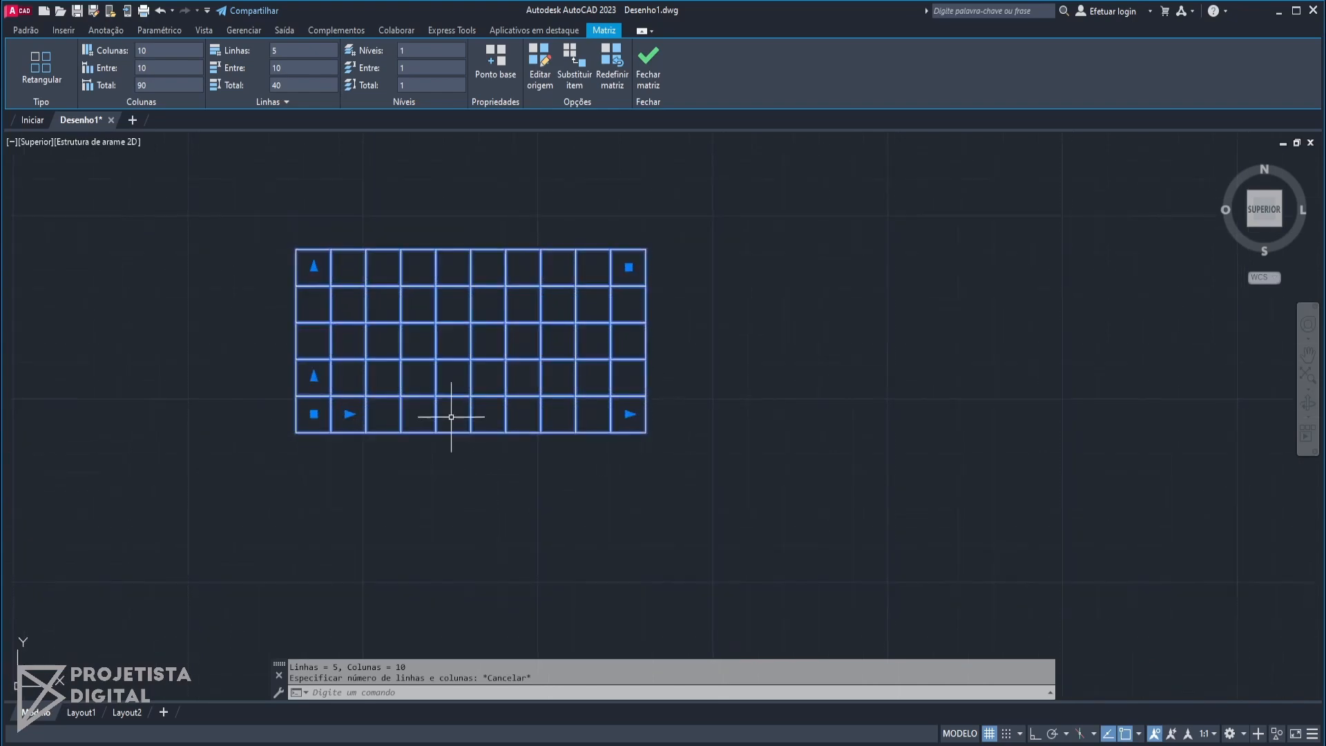
pyautogui.moveTo(478, 319); pyautogui.dragTo(473, 329, button='middle')
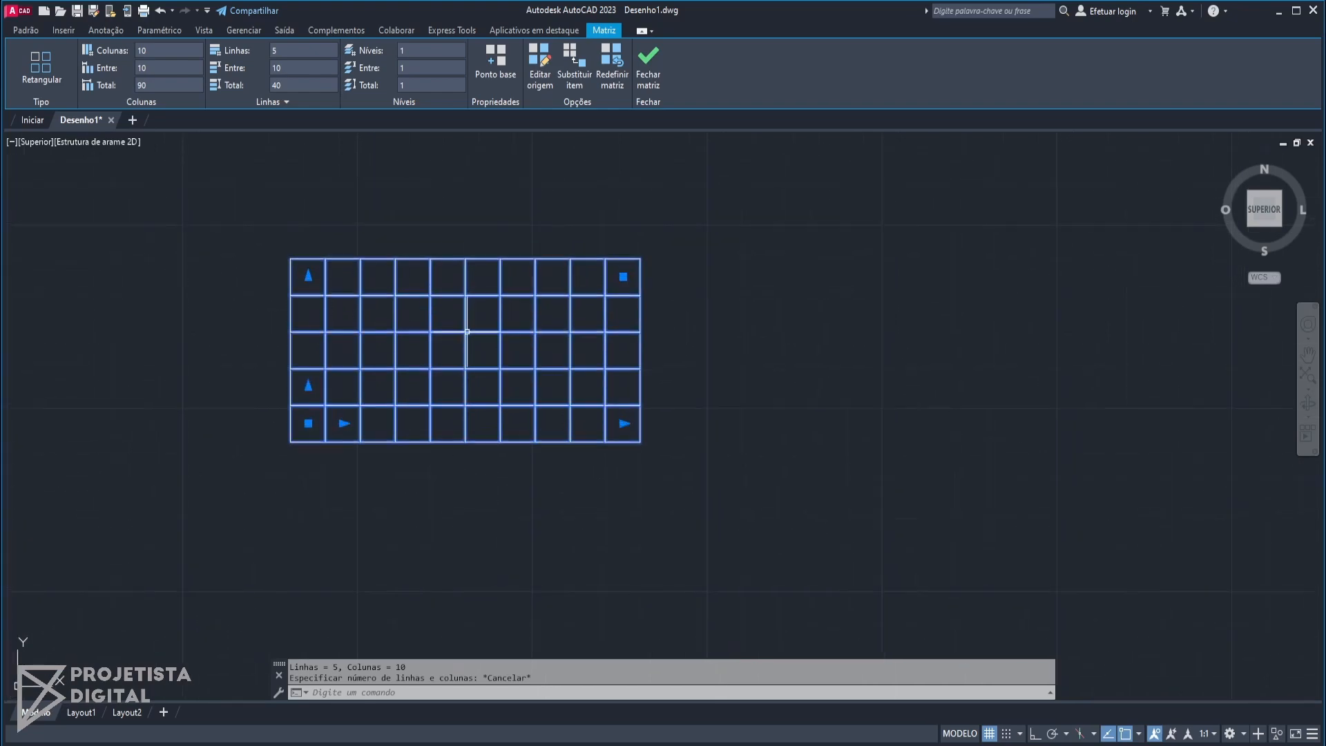
# - Select seven individual squares in the lower right part of the rectangular array and move them out to the right of the grid
pyautogui.keyDown('ctrl'); pyautogui.click(582, 444); pyautogui.keyUp('ctrl')
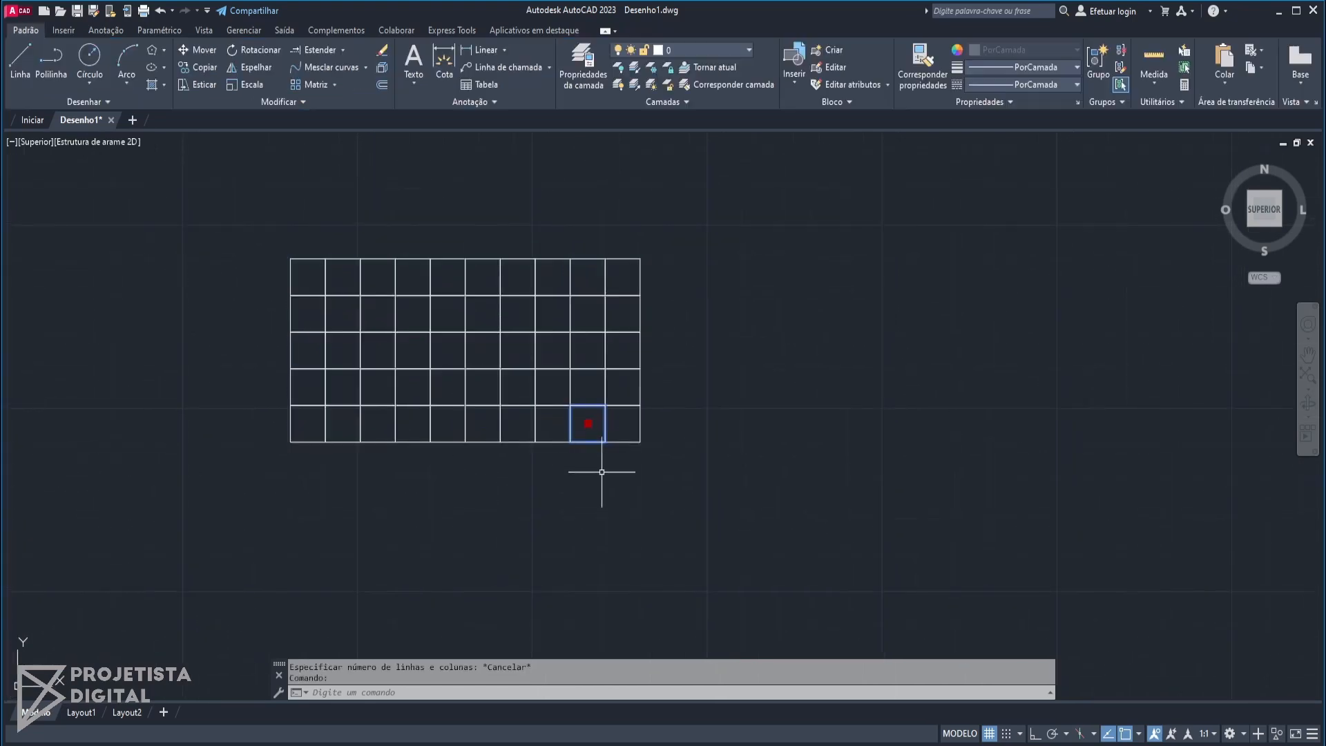
pyautogui.keyDown('ctrl'); pyautogui.click(517, 368); pyautogui.keyUp('ctrl')
pyautogui.keyDown('ctrl'); pyautogui.click(521, 328); pyautogui.keyUp('ctrl')
pyautogui.keyDown('ctrl'); pyautogui.click(517, 329); pyautogui.keyUp('ctrl')
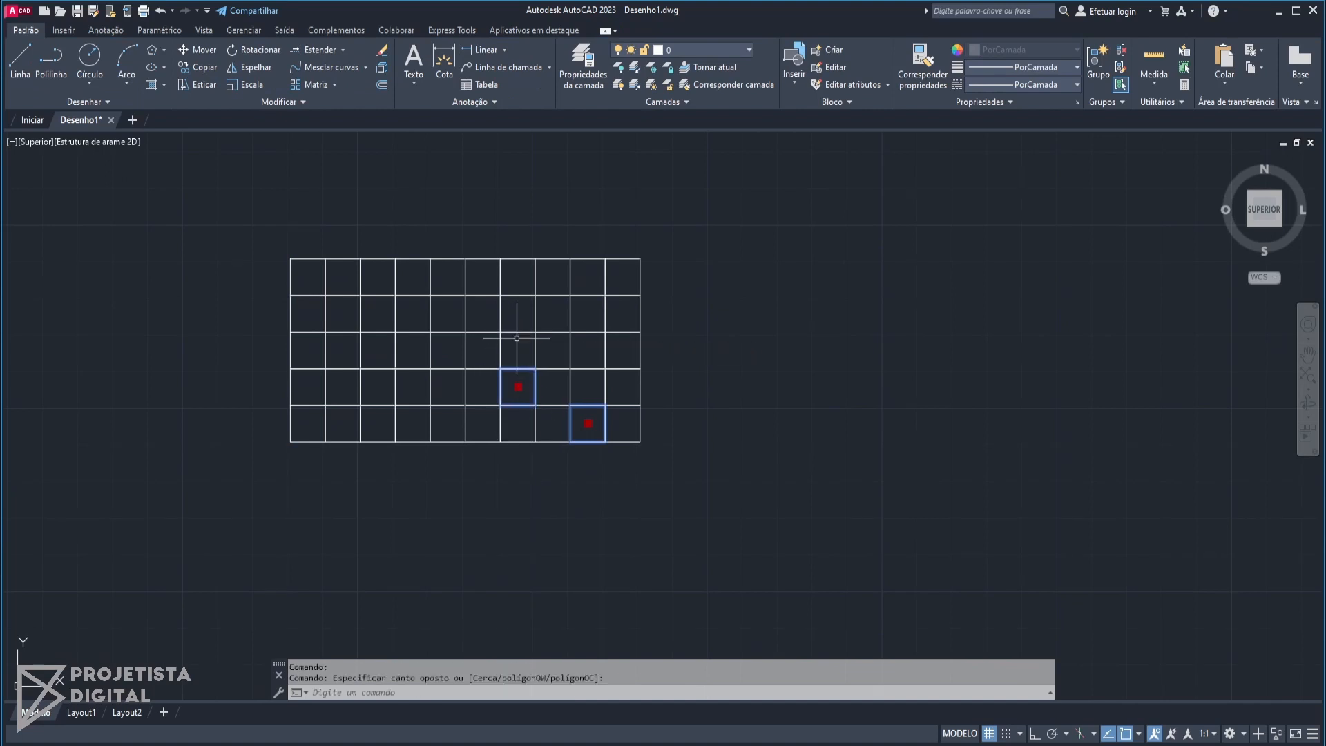
pyautogui.keyDown('ctrl'); pyautogui.click(519, 333); pyautogui.keyUp('ctrl')
pyautogui.keyDown('ctrl'); pyautogui.click(552, 334); pyautogui.keyUp('ctrl')
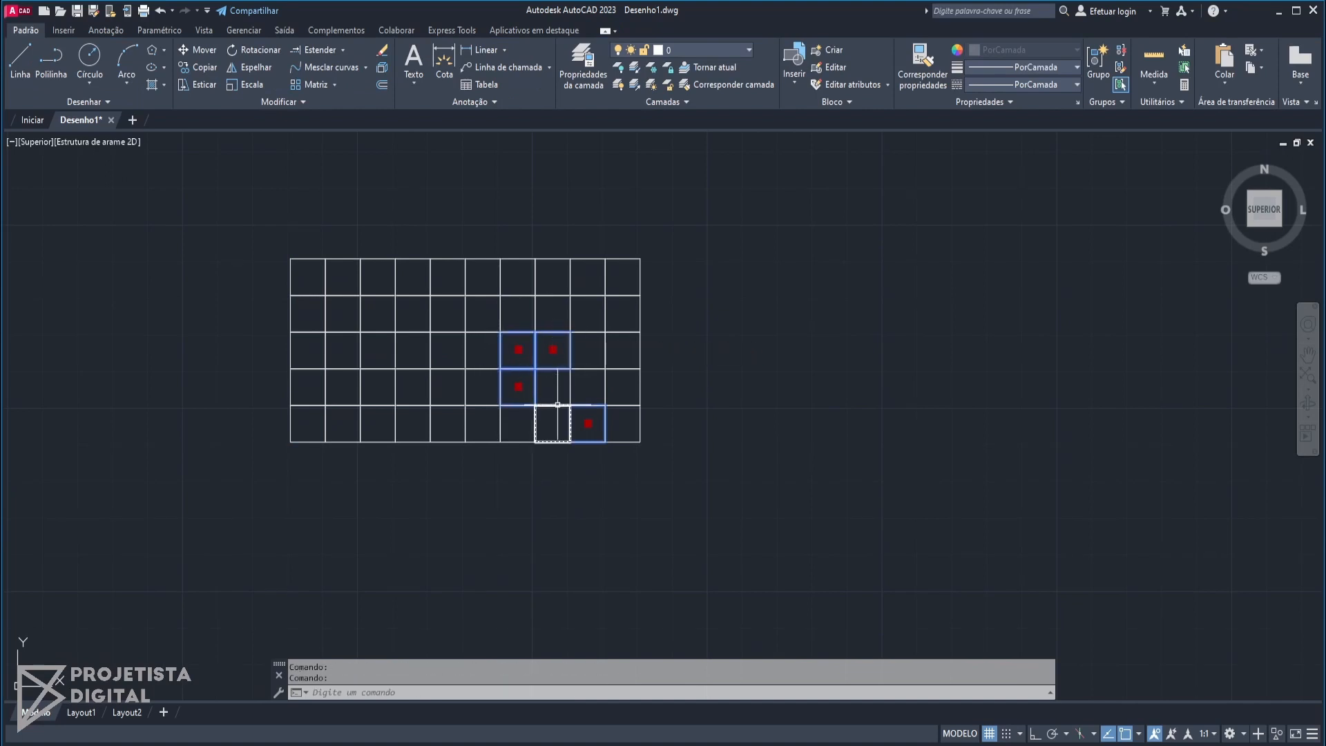
pyautogui.keyDown('ctrl'); pyautogui.click(557, 391); pyautogui.keyUp('ctrl')
pyautogui.keyDown('ctrl'); pyautogui.click(586, 387); pyautogui.keyUp('ctrl')
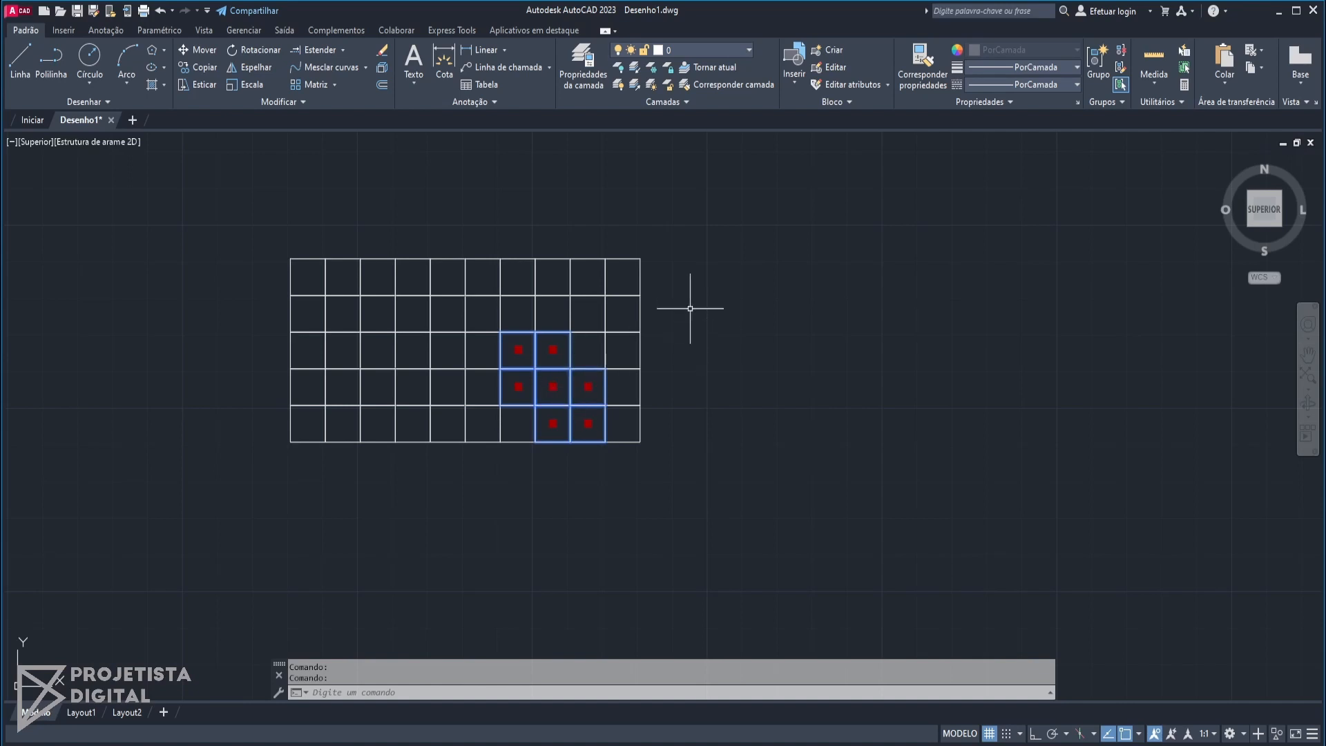
pyautogui.click(199, 50)
pyautogui.click(563, 389)
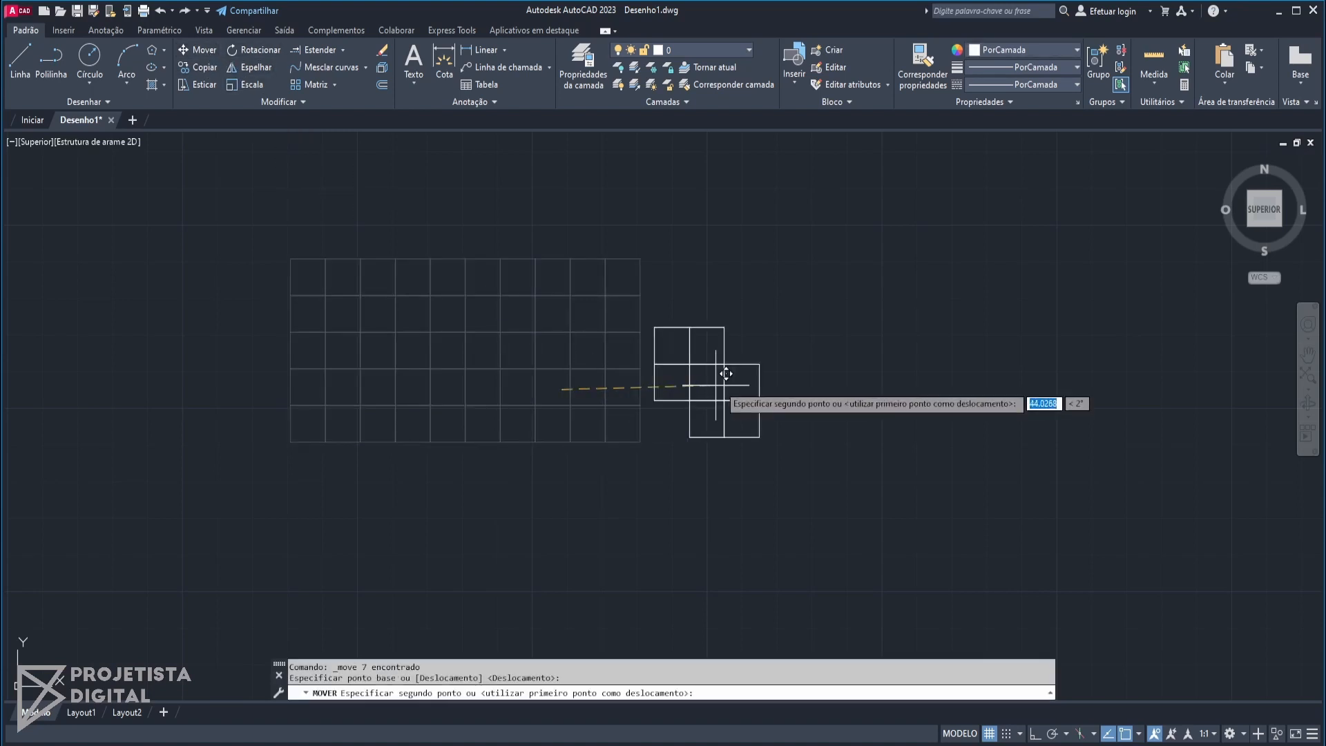
pyautogui.click(819, 387)
# - Try 15 columns for the array with the displaced squares, and undo that change
pyautogui.click(485, 205)
pyautogui.click(432, 294)
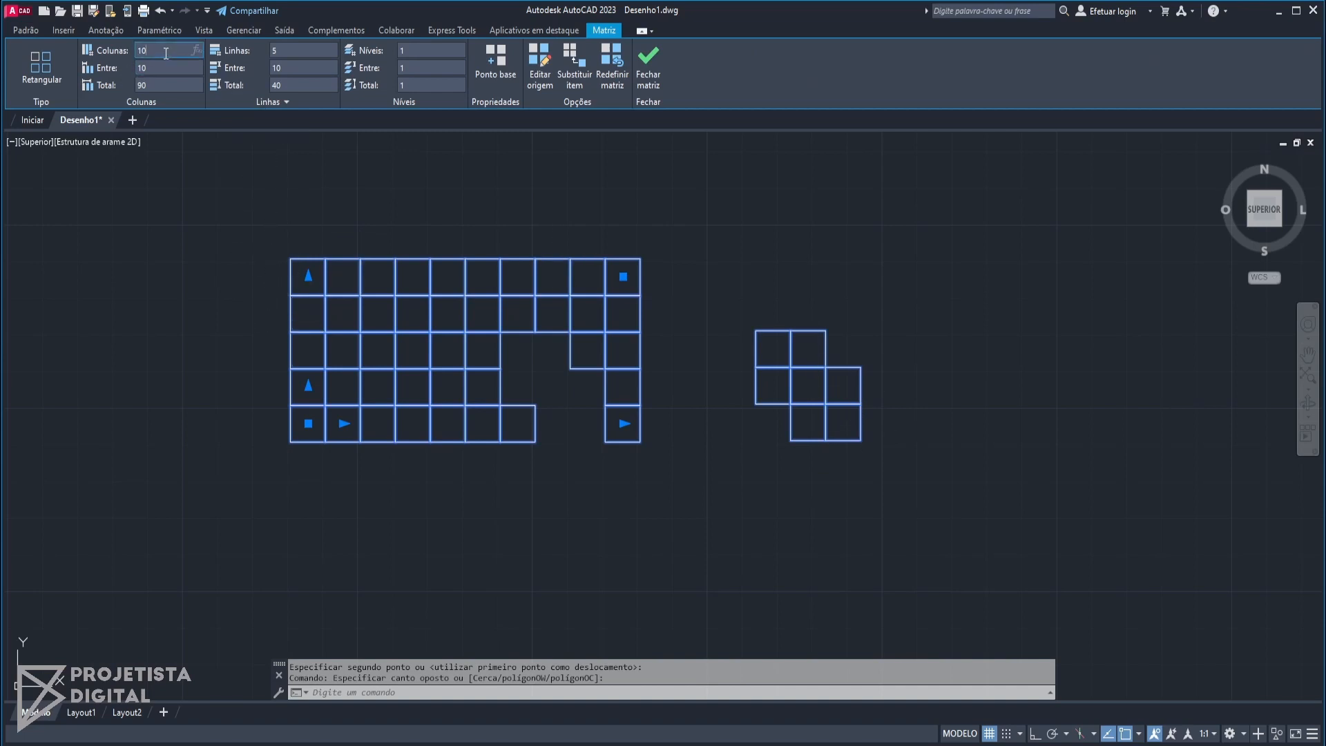
pyautogui.write('15')
pyautogui.press('Return')
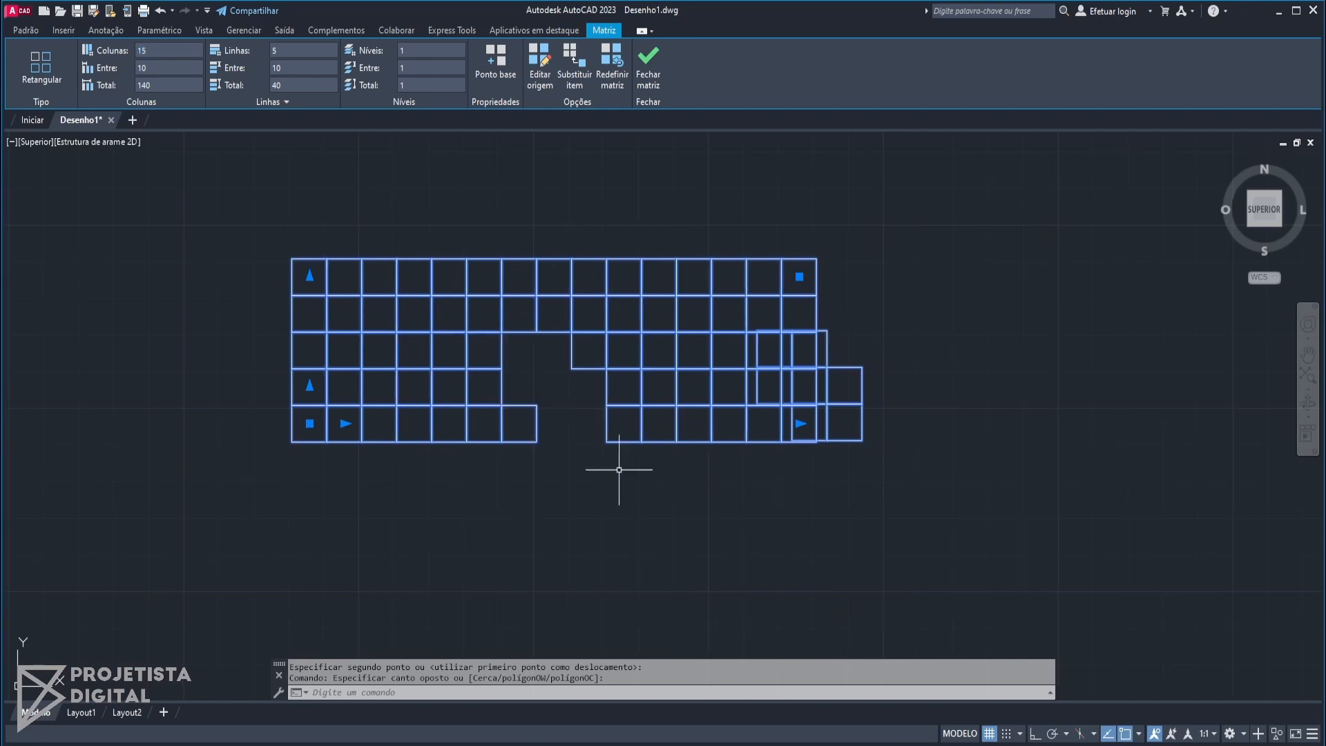
pyautogui.press('Escape')
pyautogui.hotkey('ctrl', 'z')
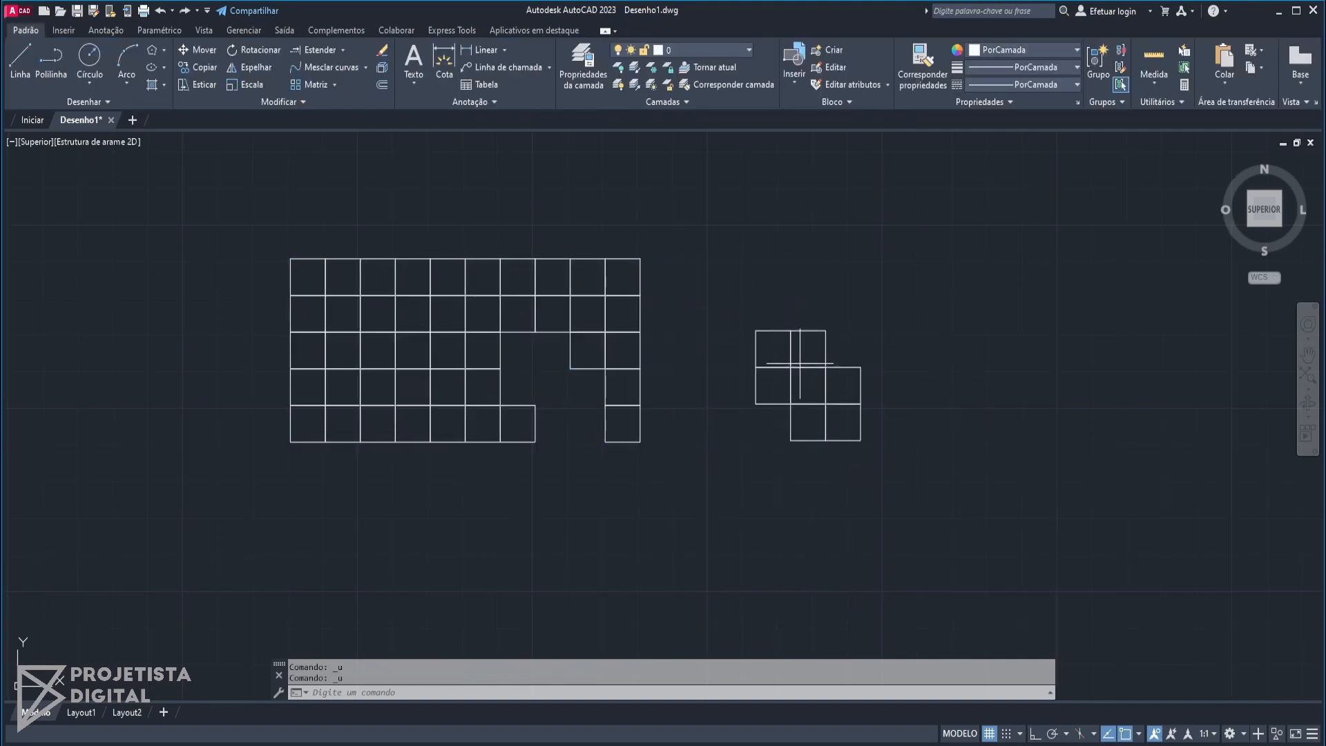
pyautogui.moveTo(857, 362); pyautogui.dragTo(825, 352)
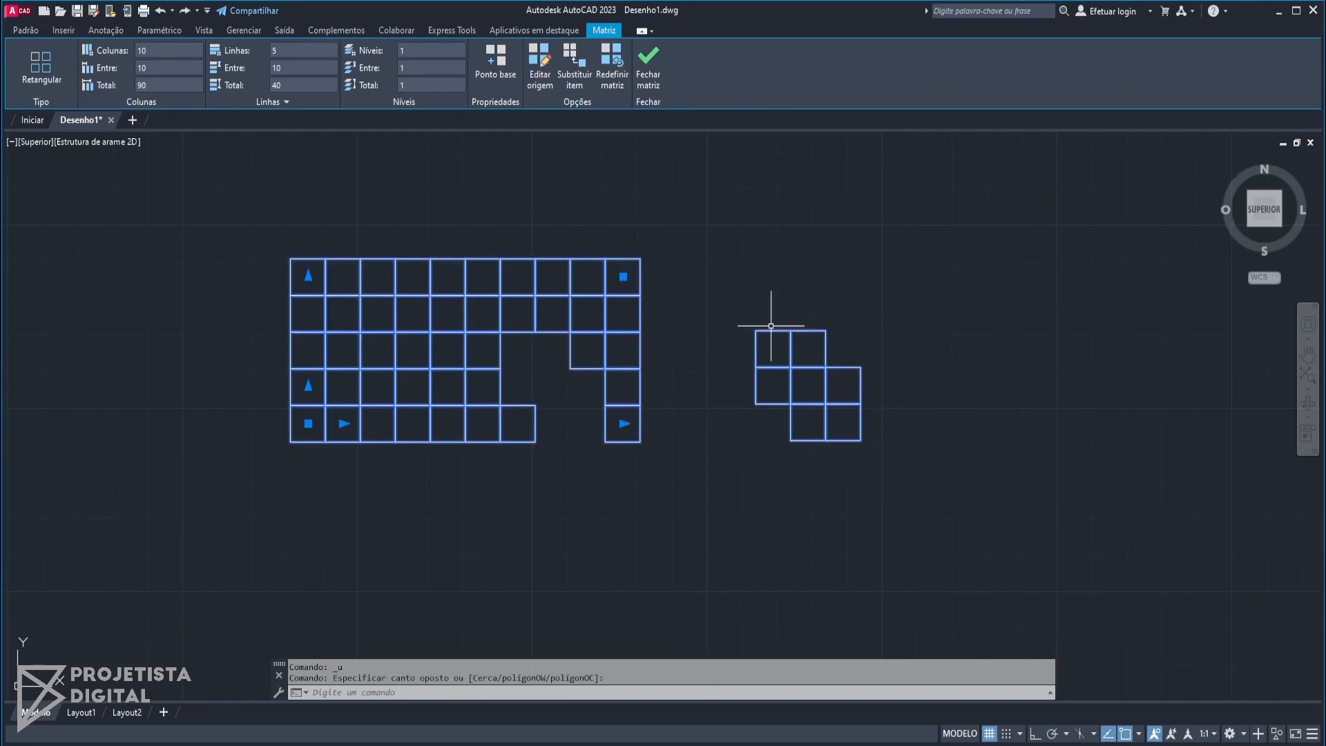
pyautogui.press('Escape')
pyautogui.click(792, 377)
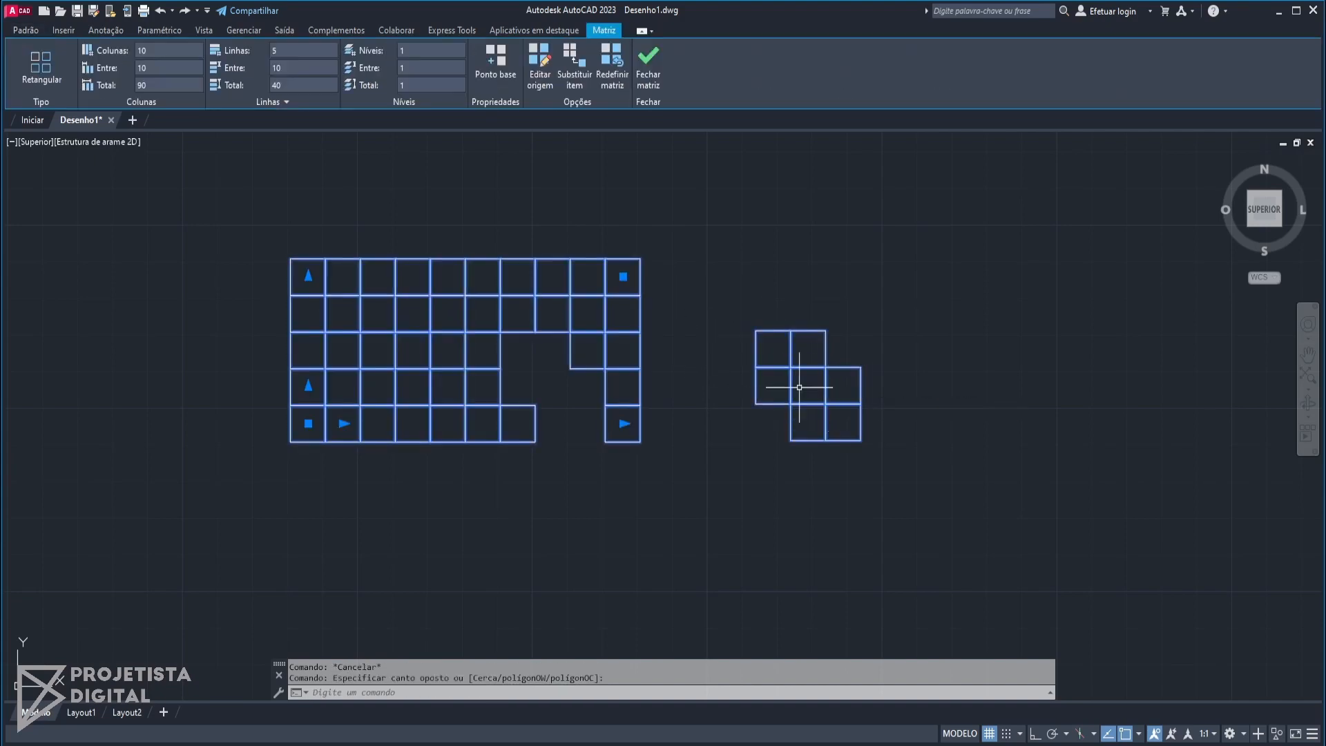
pyautogui.press('Escape')
# - Rotate the middle and lower-left squares of the displaced group slightly about a base point inside the middle one
pyautogui.keyDown('ctrl'); pyautogui.click(827, 397); pyautogui.keyUp('ctrl')
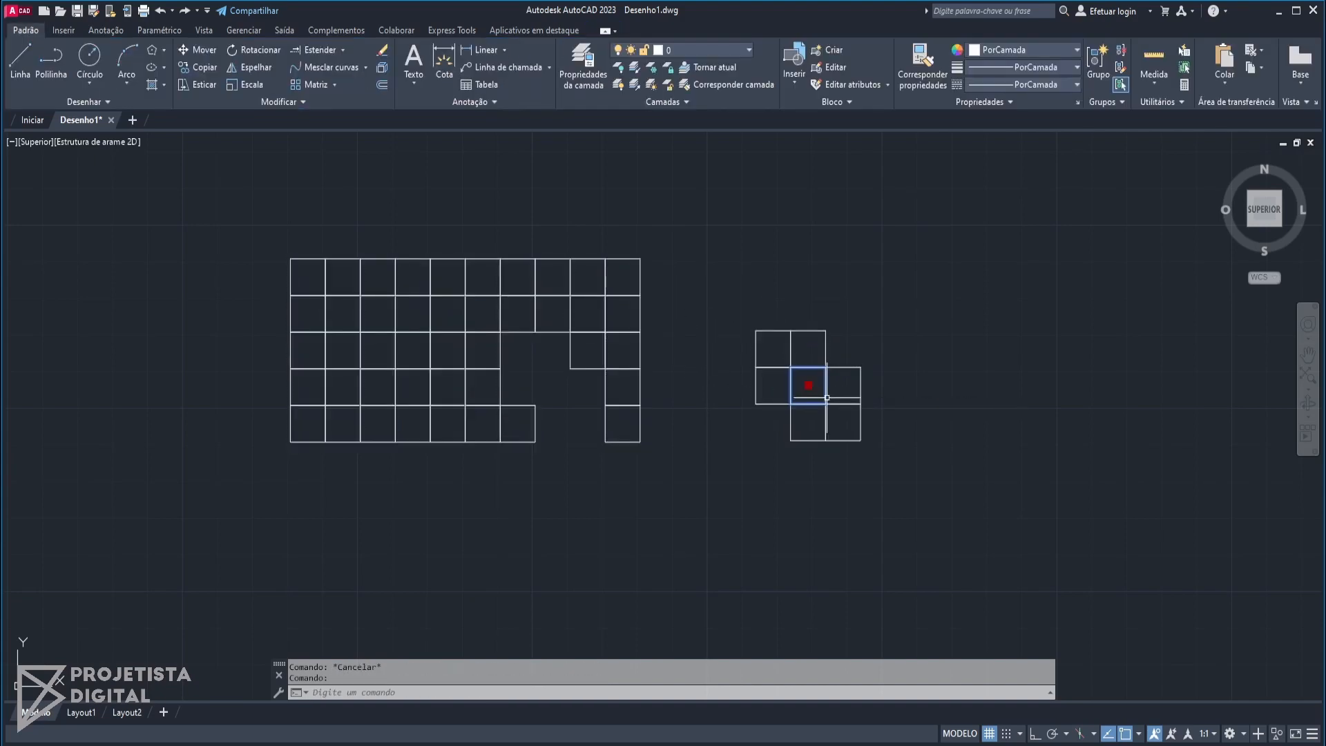
pyautogui.keyDown('ctrl'); pyautogui.click(827, 415); pyautogui.keyUp('ctrl')
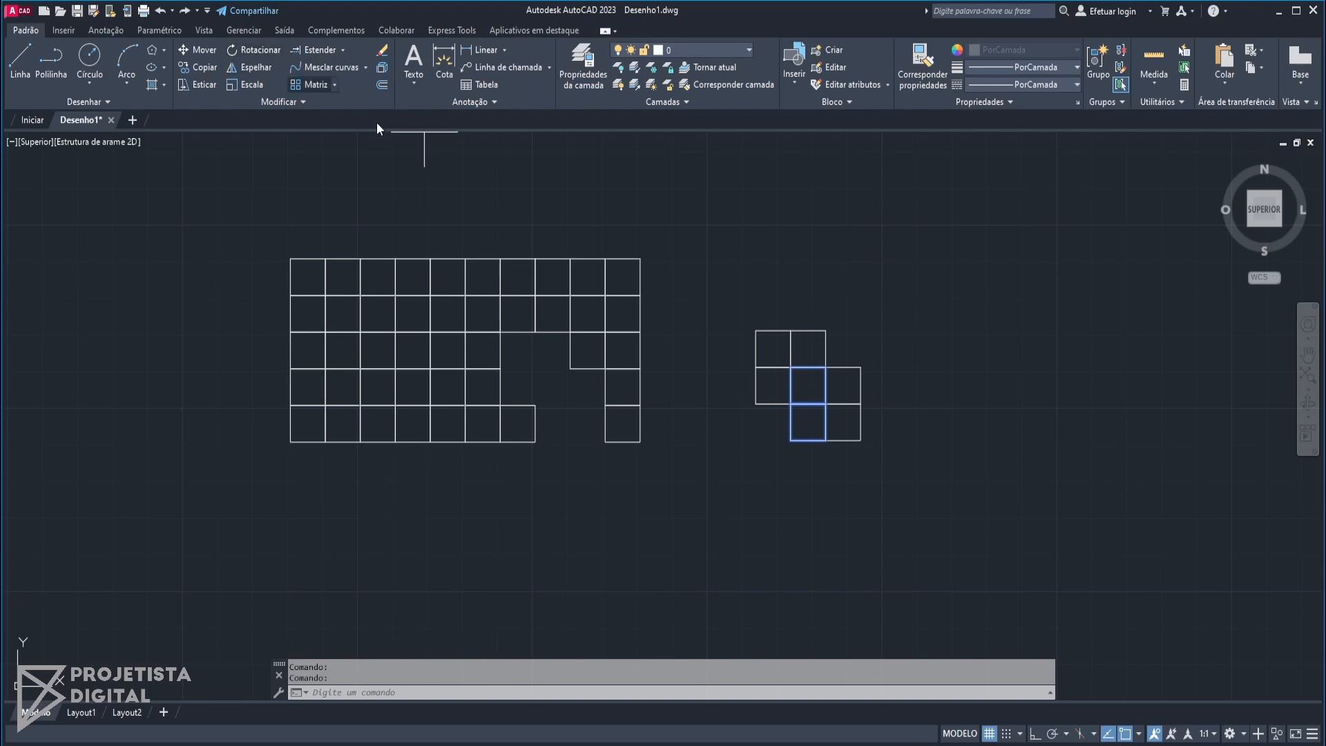
pyautogui.click(815, 394)
pyautogui.click(891, 397)
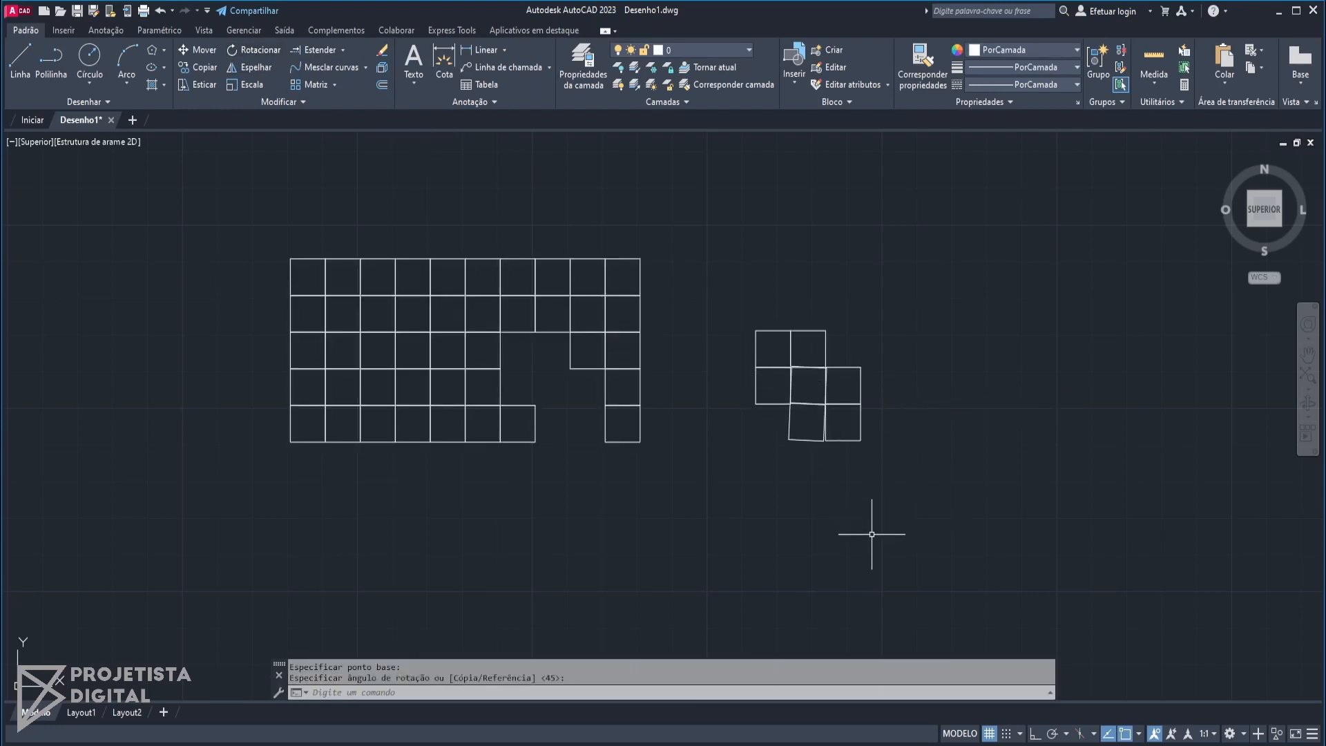
# - Copy one of the small diamonds beside the sample lines to the empty area above the rectangular array
pyautogui.scroll(-2, 870, 534)
pyautogui.moveTo(873, 492); pyautogui.dragTo(835, 507, button='middle')
pyautogui.scroll(-4, 832, 511)
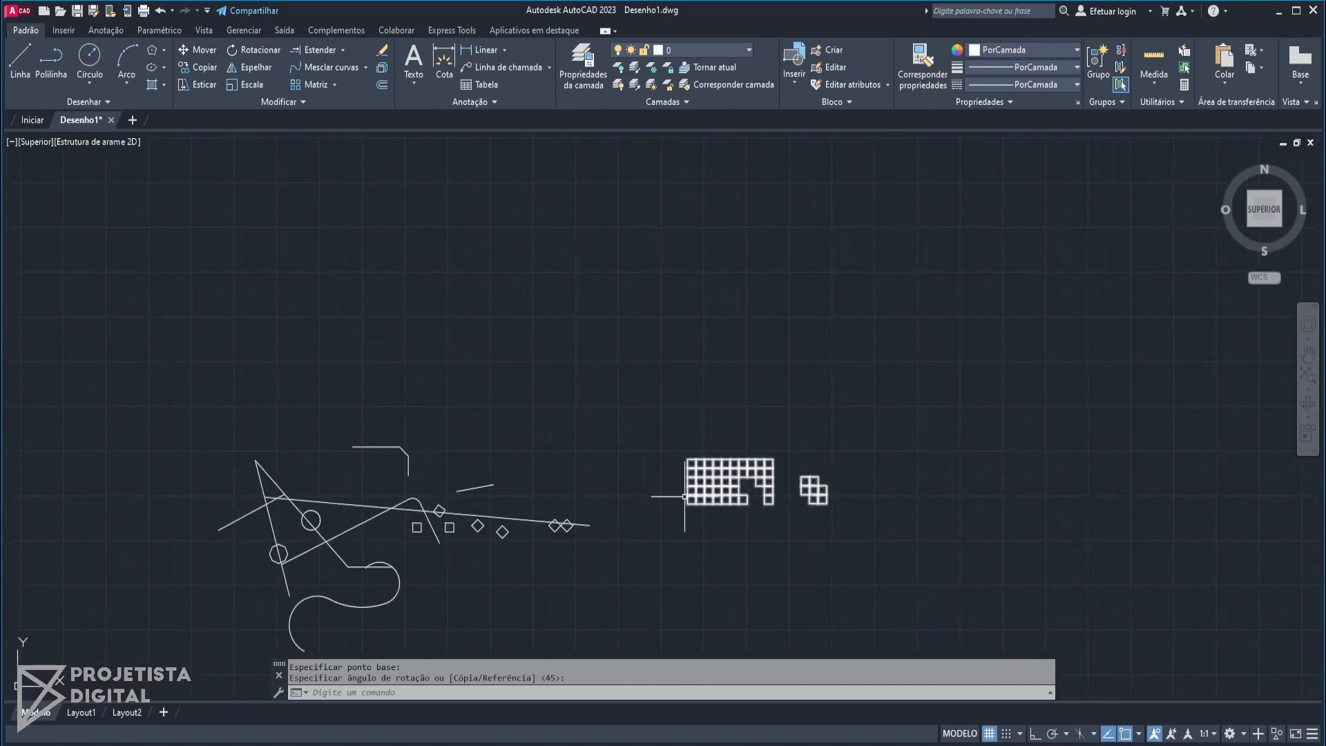
pyautogui.click(694, 472)
pyautogui.press('Escape')
pyautogui.click(483, 533)
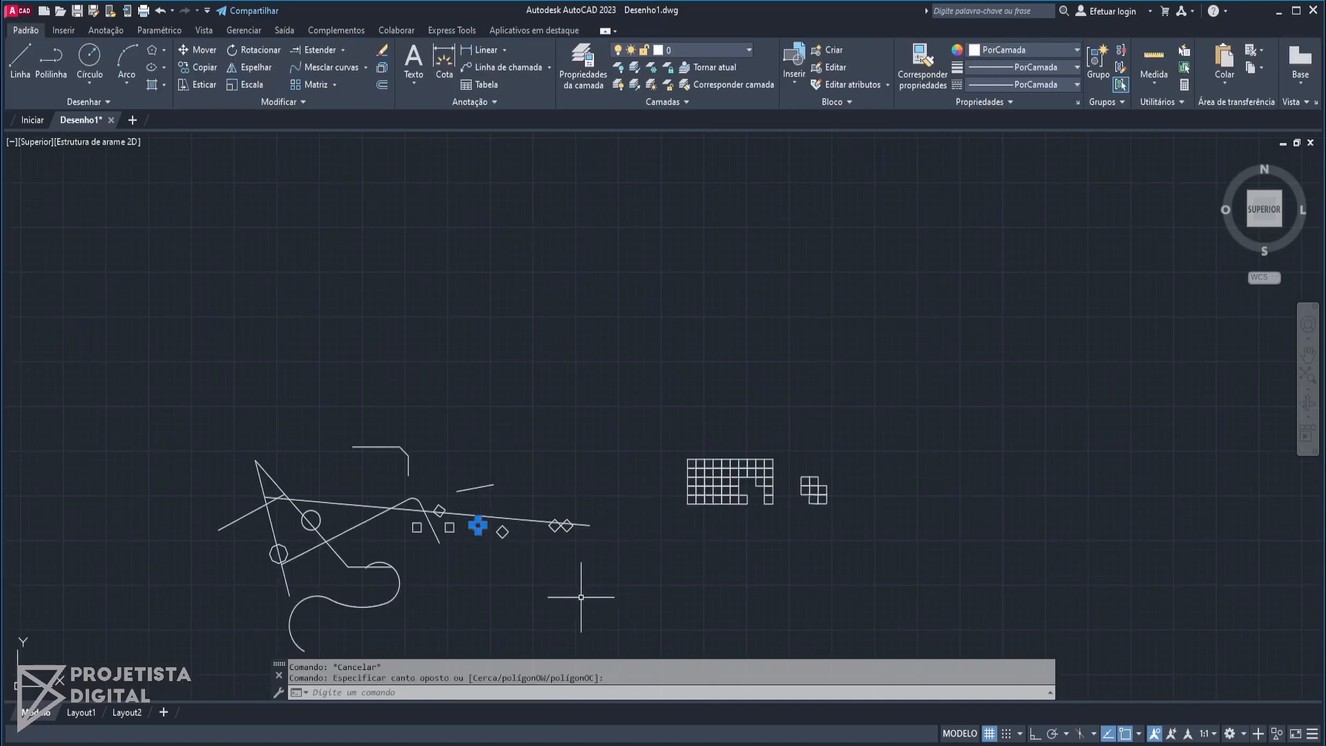
pyautogui.write('co')
pyautogui.press('Return')
pyautogui.click(585, 571)
pyautogui.click(753, 375)
pyautogui.press('Escape')
pyautogui.scroll(4, 665, 328)
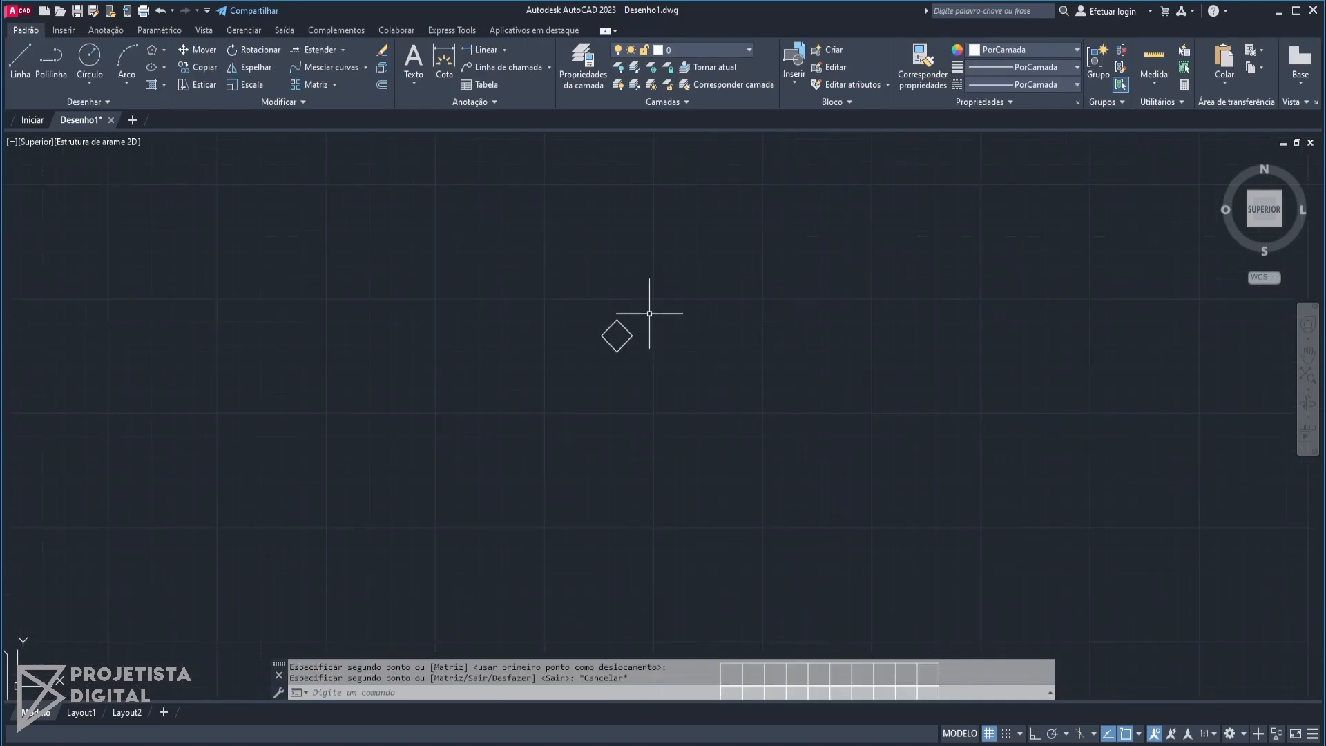
pyautogui.moveTo(654, 360); pyautogui.dragTo(678, 391, button='middle')
pyautogui.moveTo(677, 391); pyautogui.dragTo(655, 358)
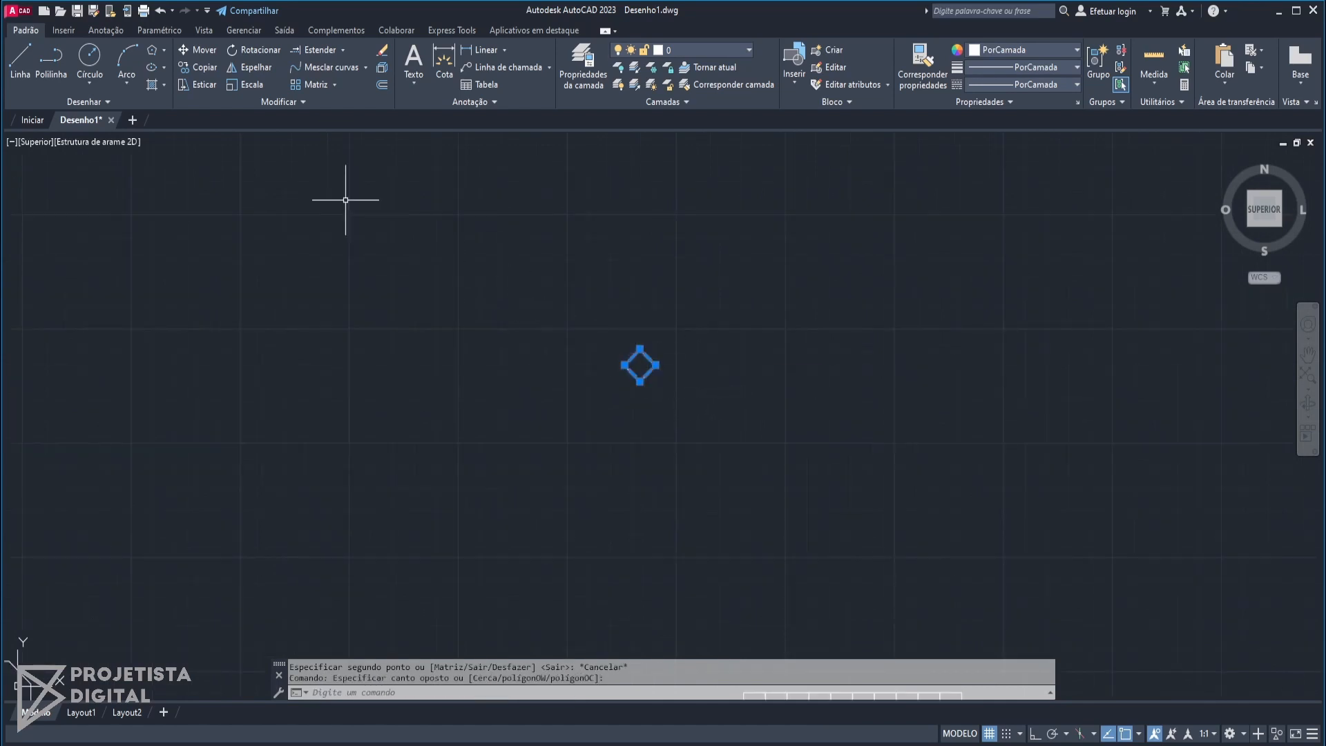
pyautogui.click(335, 86)
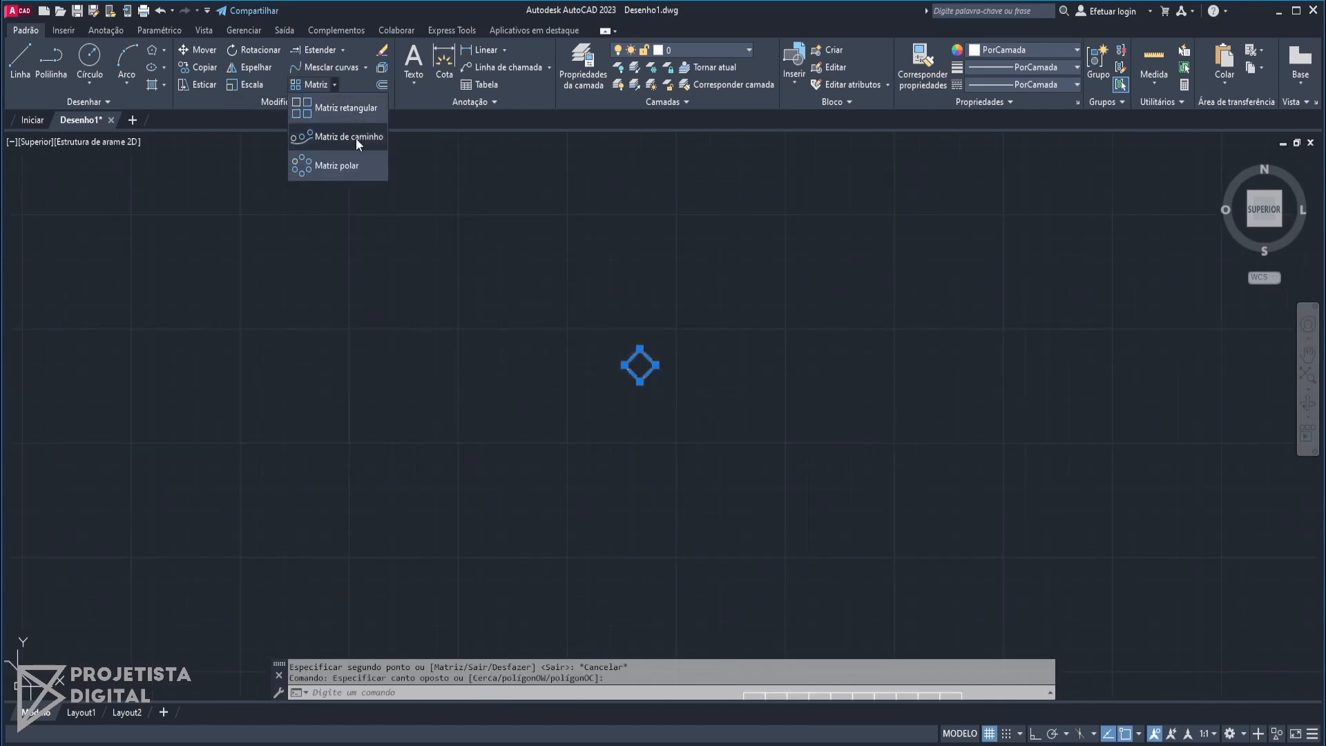
pyautogui.press('Escape')
pyautogui.press('Escape')
pyautogui.moveTo(782, 331); pyautogui.dragTo(761, 339, button='middle')
pyautogui.click(337, 86)
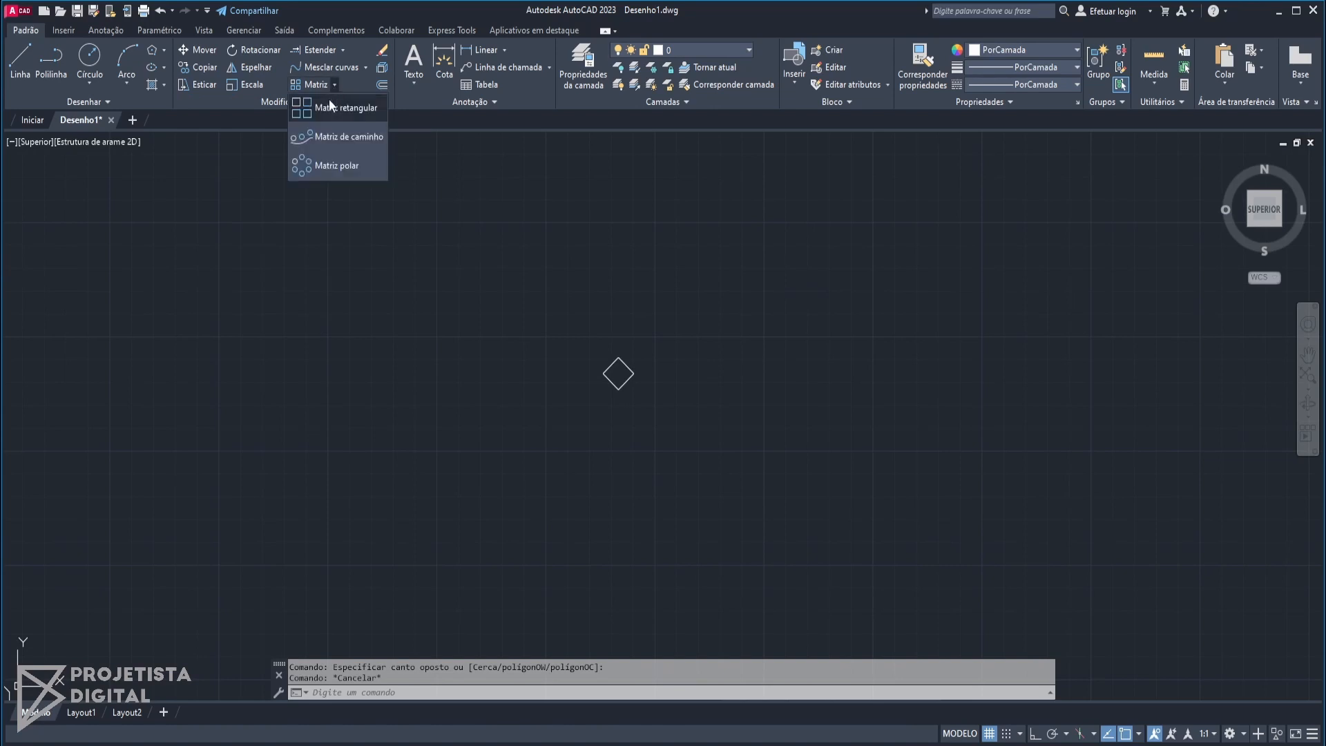
pyautogui.click(324, 142)
pyautogui.press('Escape')
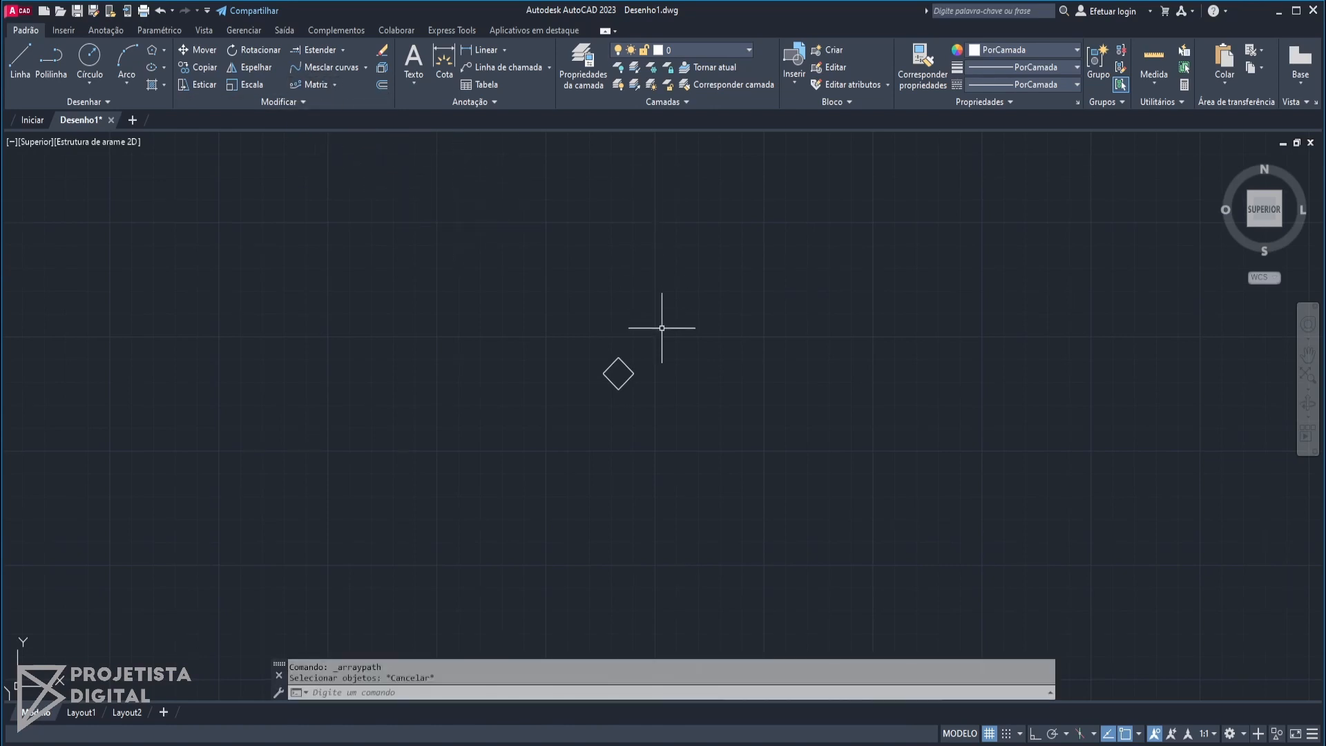
# - Draw a large three-point arc clockwise from inside the copied diamond, with its end point about 145 units from the second point
pyautogui.moveTo(663, 320); pyautogui.dragTo(618, 299, button='middle')
pyautogui.click(127, 56)
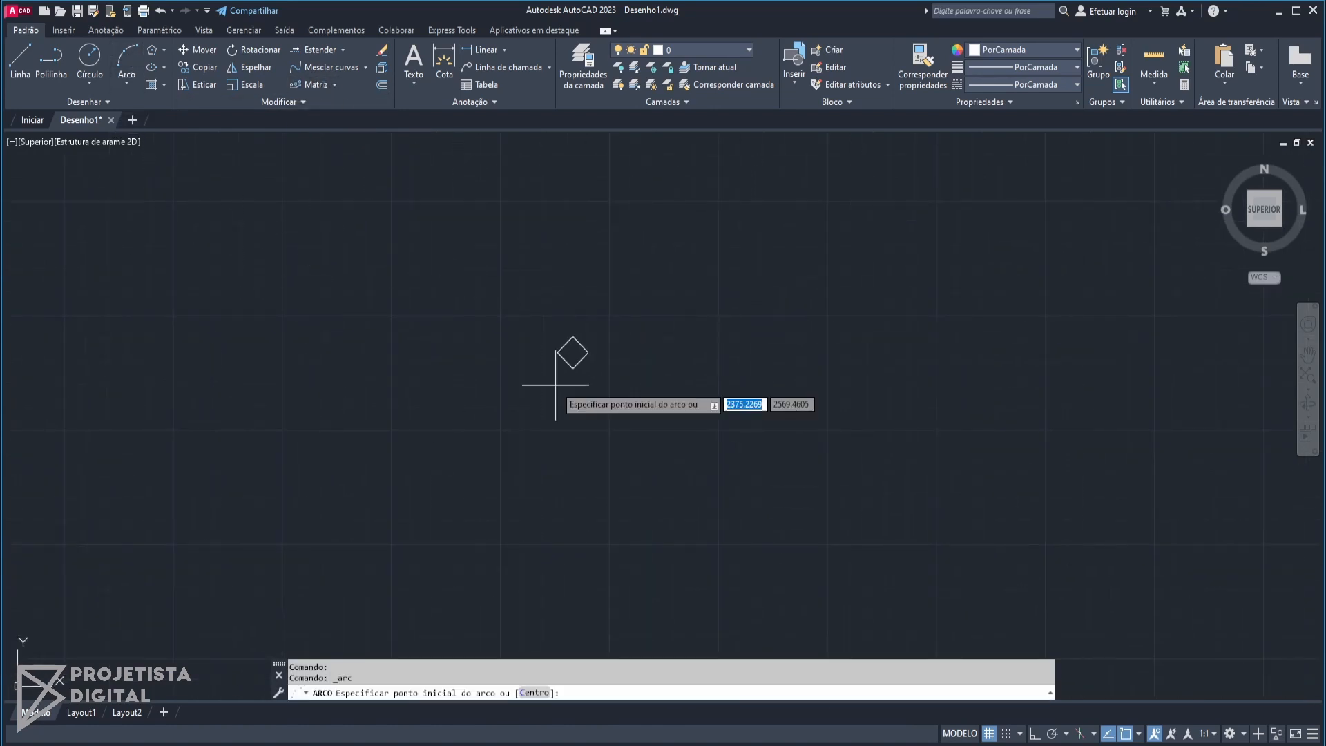
pyautogui.click(557, 294)
pyautogui.press('Escape')
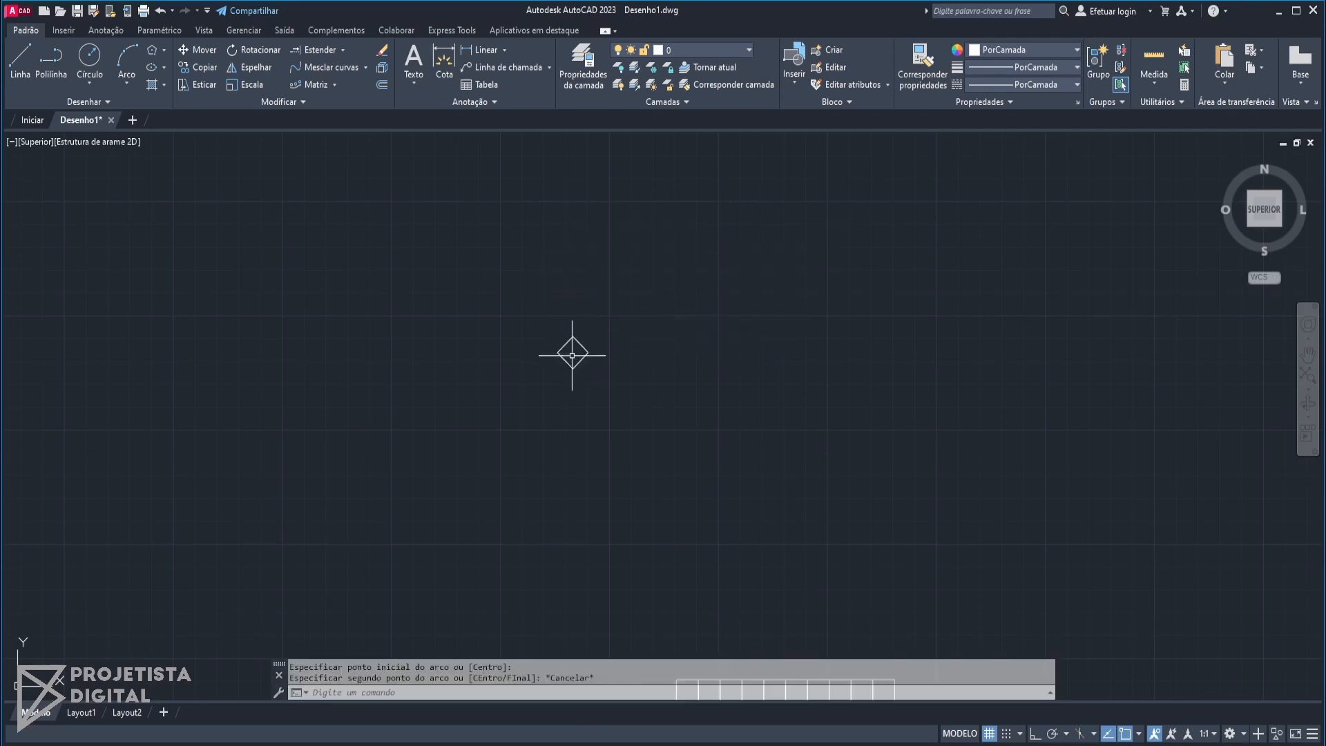
pyautogui.press('Return')
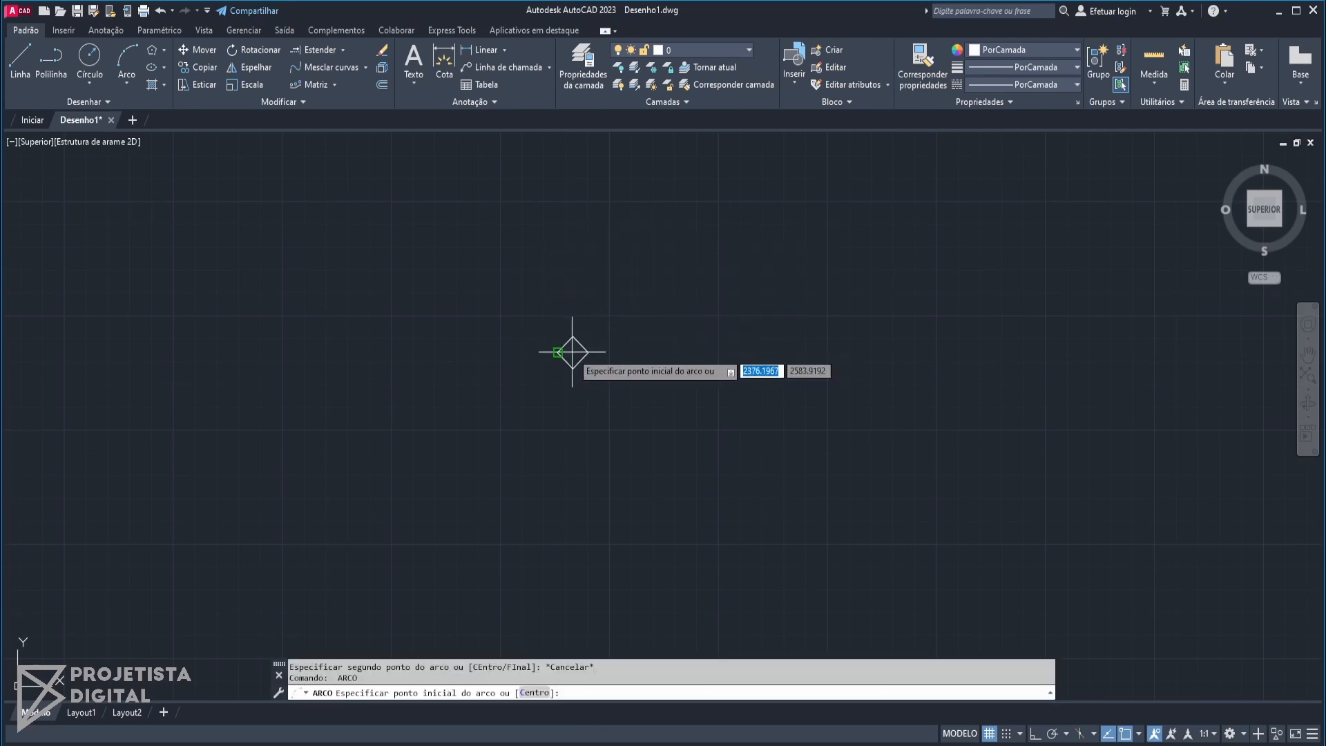
pyautogui.scroll(4, 572, 340)
pyautogui.click(584, 356)
pyautogui.scroll(-2, 666, 227)
pyautogui.moveTo(660, 232); pyautogui.dragTo(583, 336, button='middle')
pyautogui.scroll(-3, 583, 260)
pyautogui.click(592, 235)
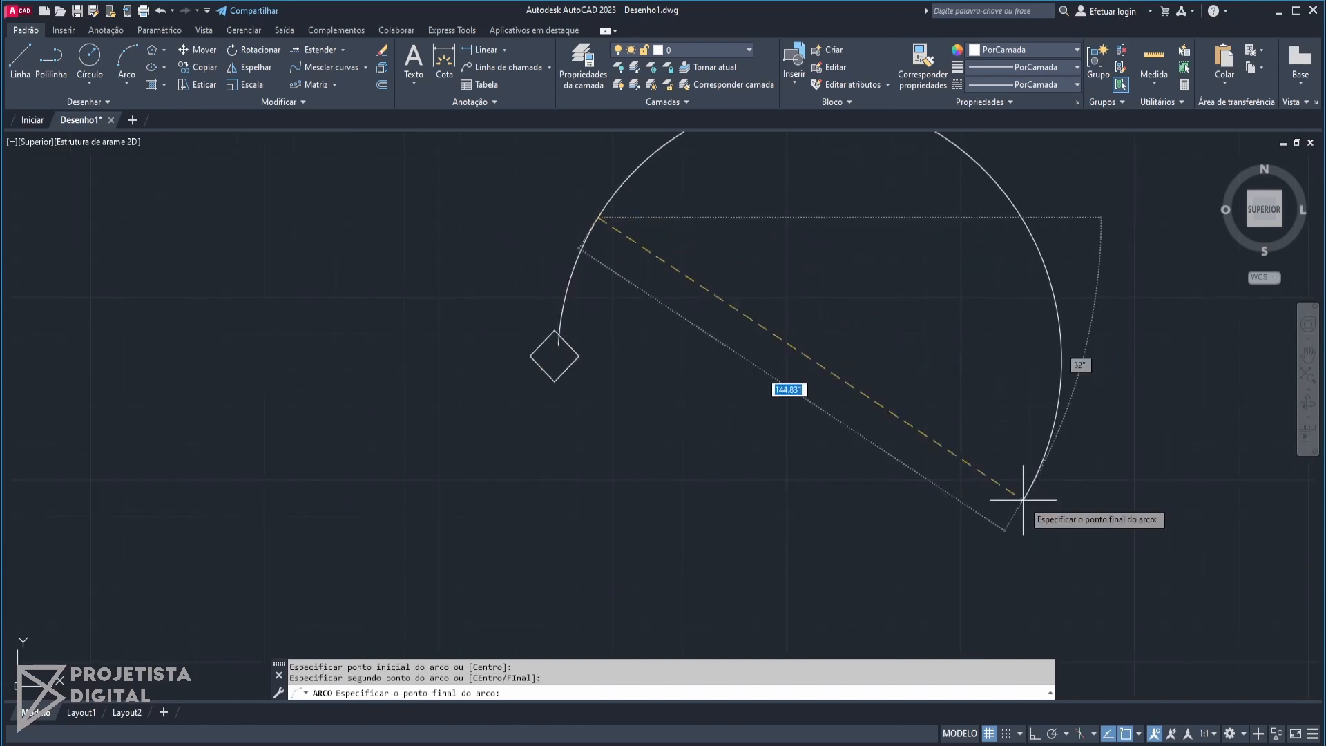
pyautogui.click(1023, 503)
pyautogui.scroll(-2, 974, 401)
pyautogui.moveTo(974, 400); pyautogui.dragTo(944, 419, button='middle')
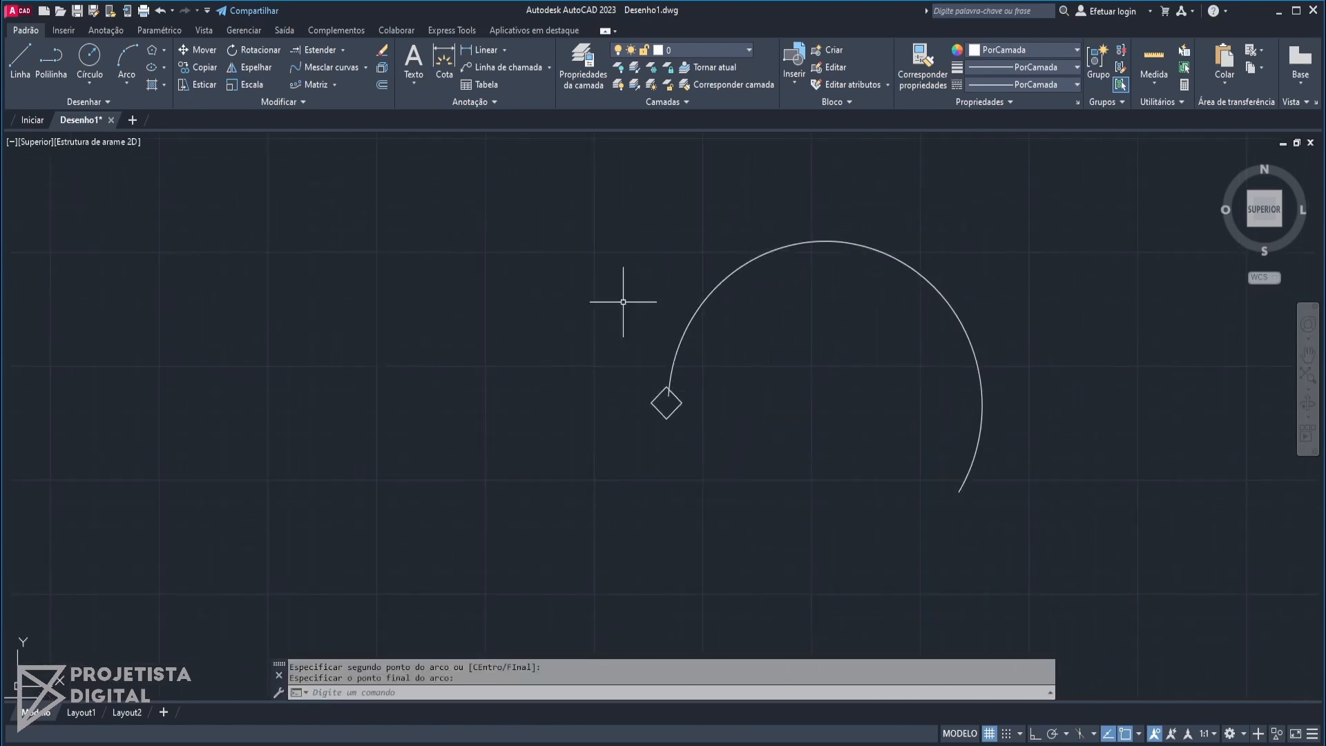
# - Create a path array of the copied diamond along the large arc, keeping the default settings
pyautogui.click(322, 82)
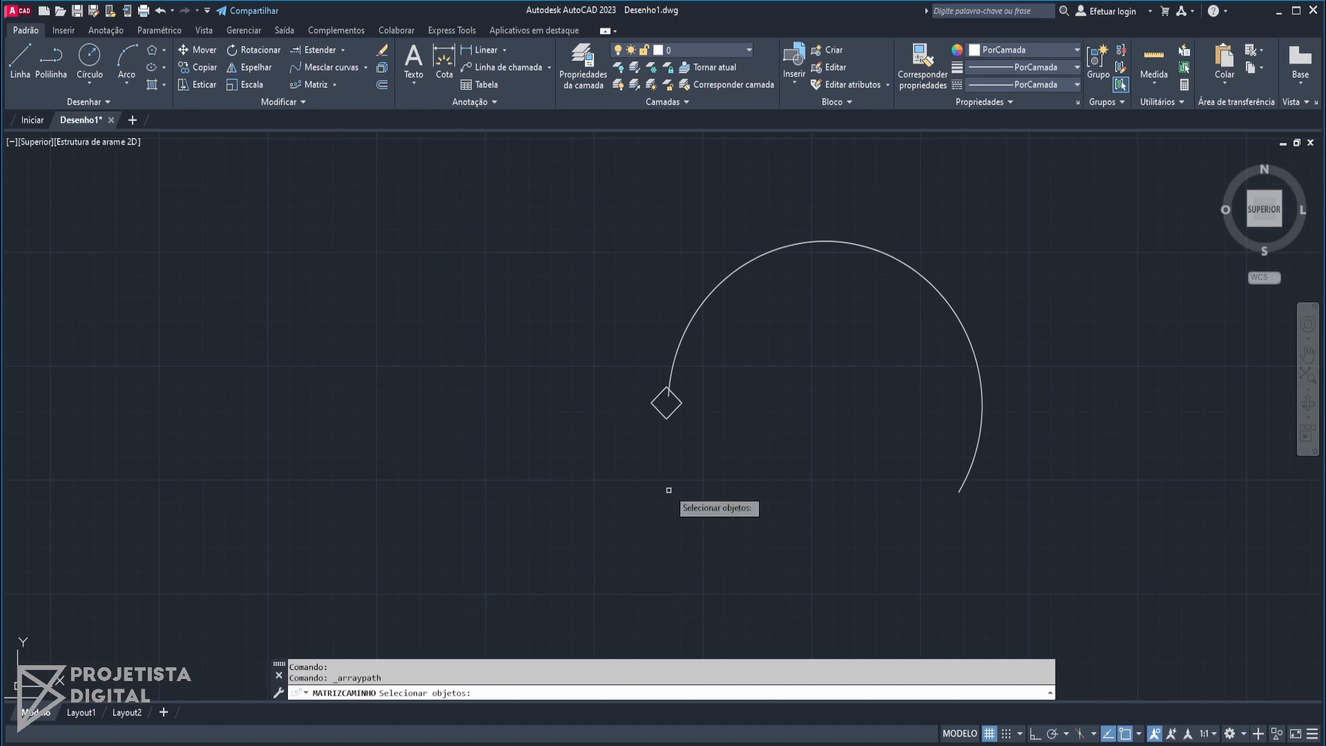
pyautogui.press('Escape')
pyautogui.click(678, 411)
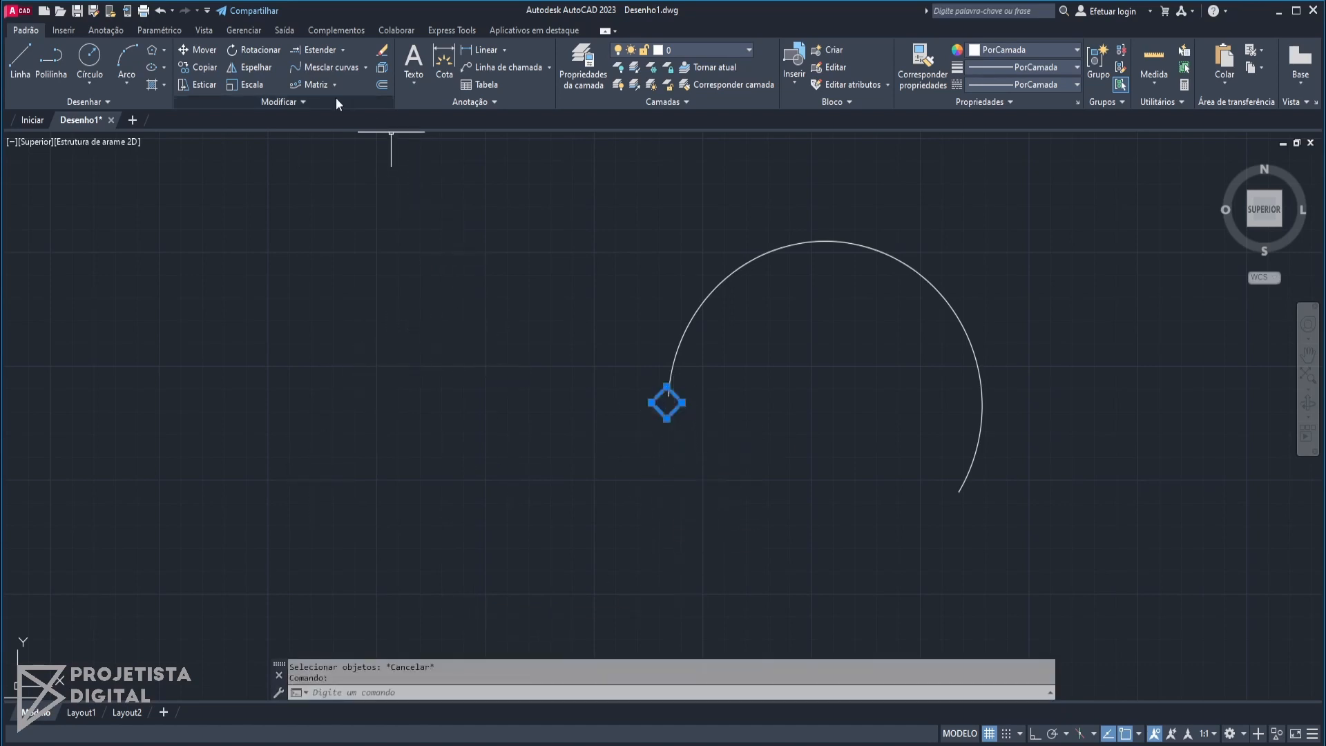
pyautogui.click(316, 84)
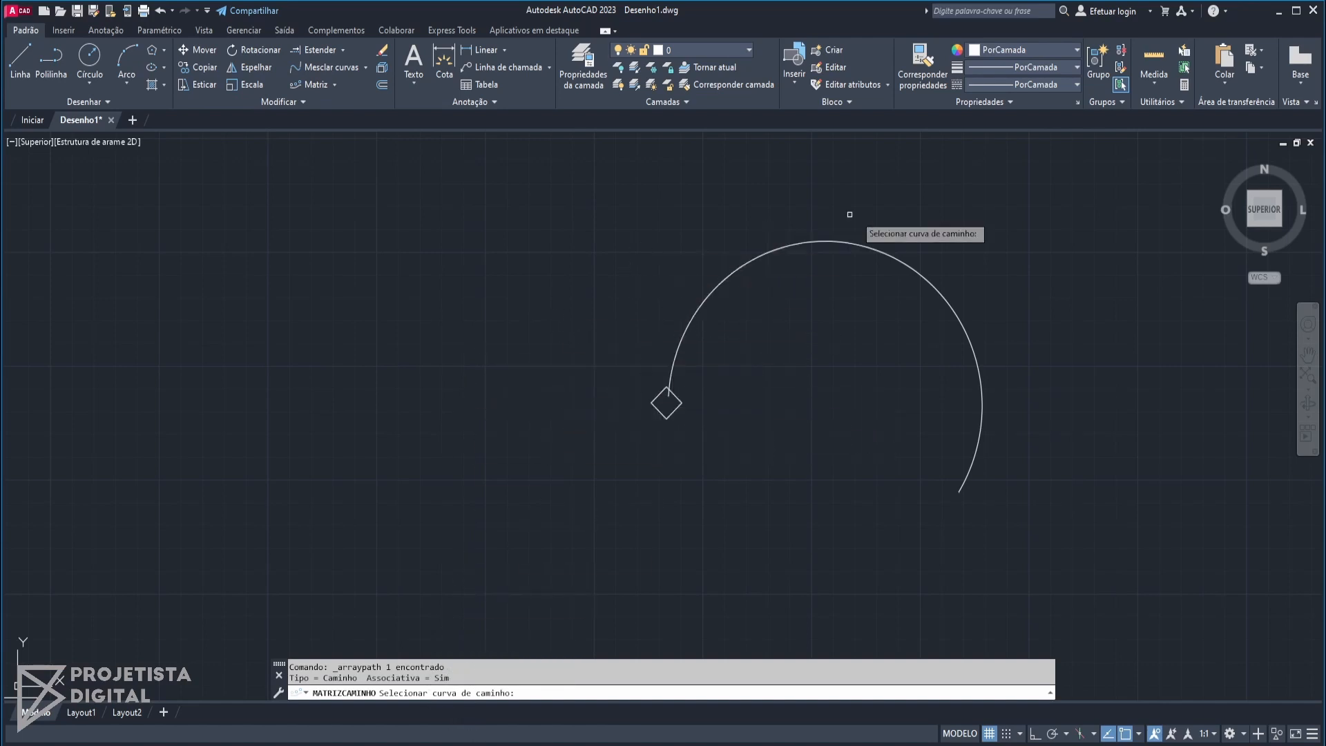
pyautogui.click(675, 368)
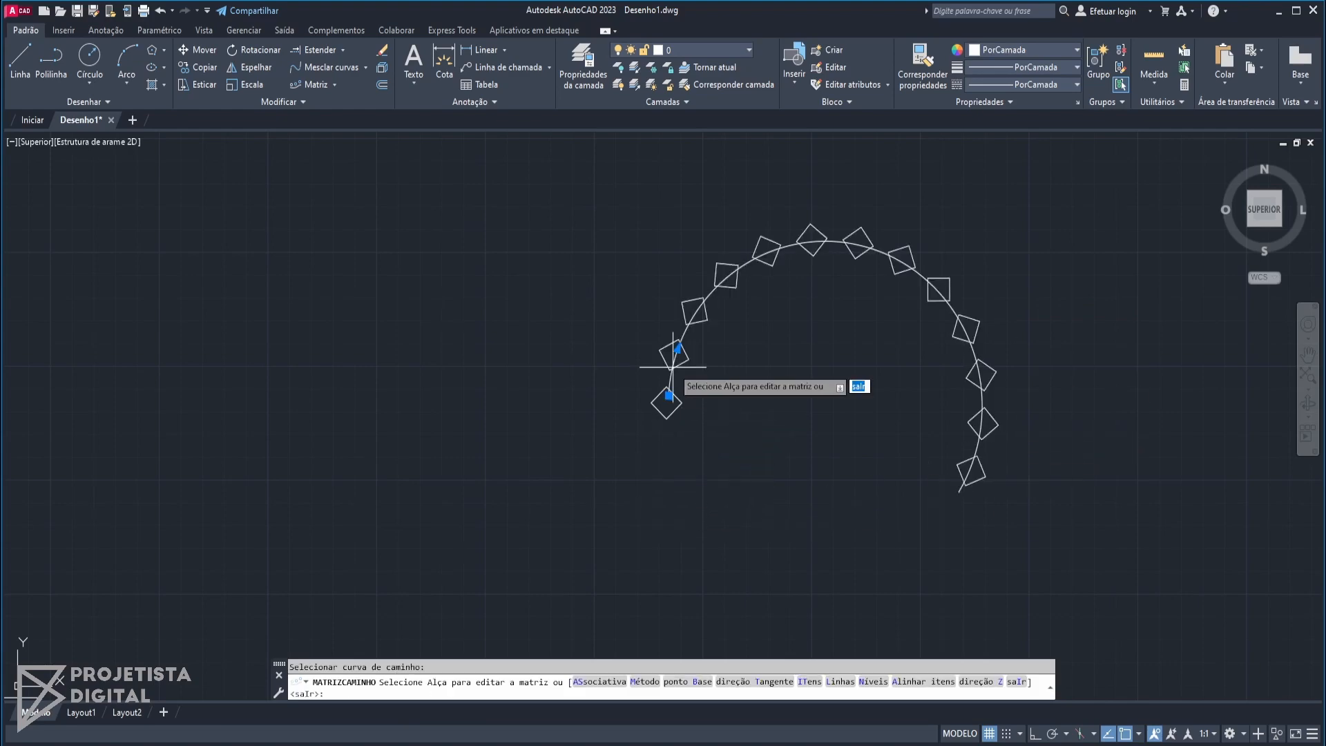
pyautogui.press('Escape')
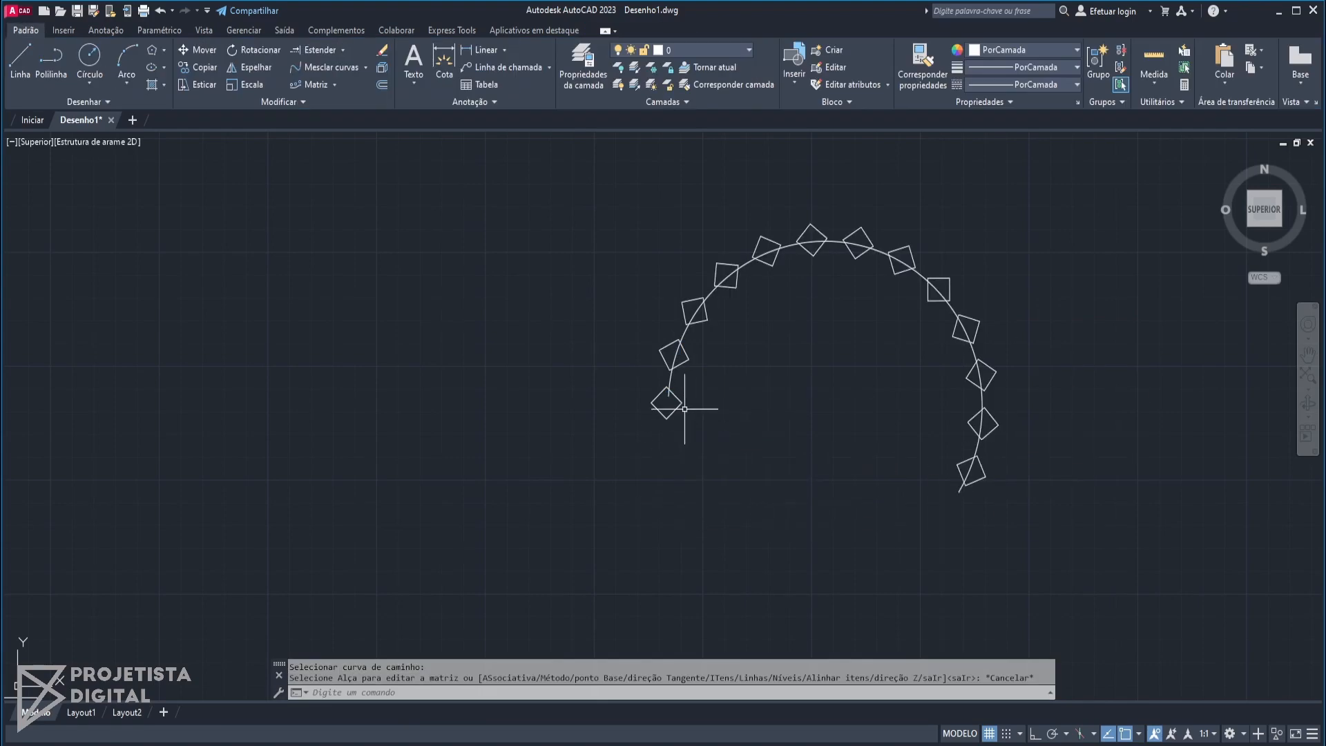
# - Set the spacing between the path array's items to 10 and finish editing the array
pyautogui.click(971, 326)
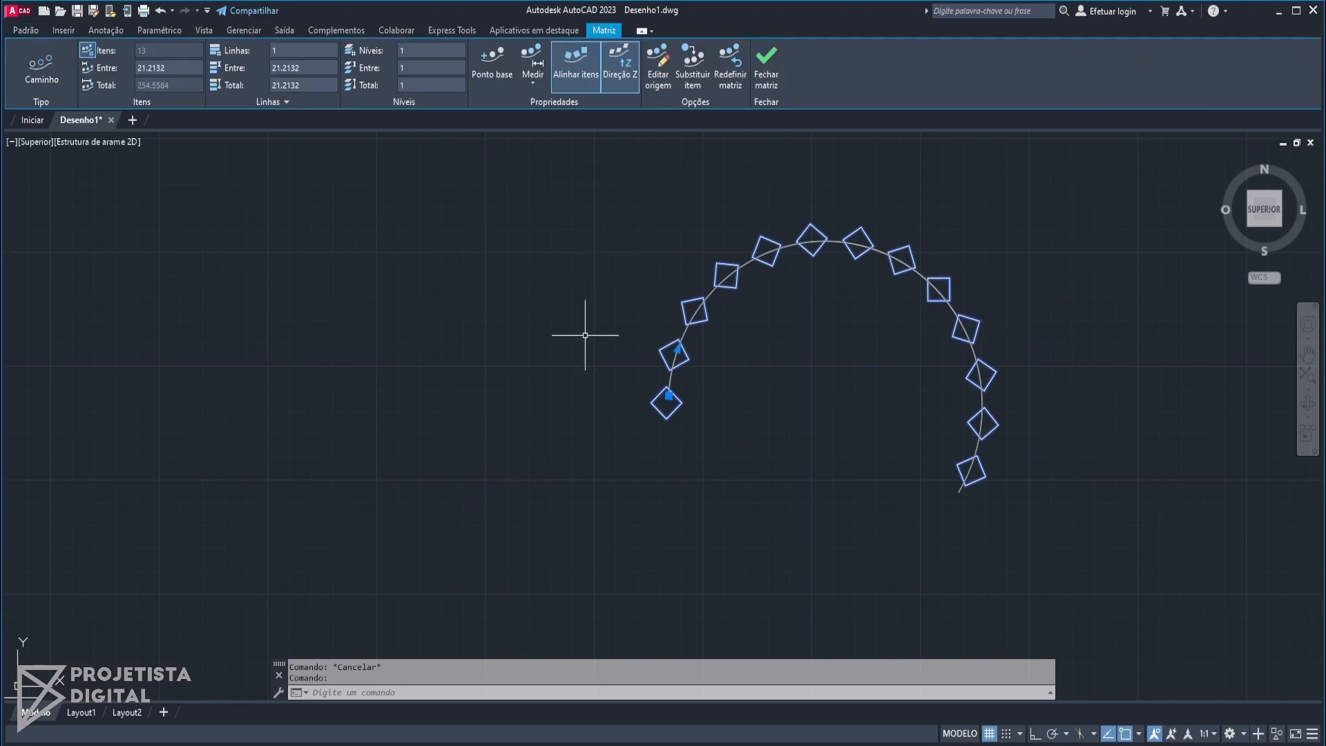
pyautogui.press('Escape')
pyautogui.click(698, 297)
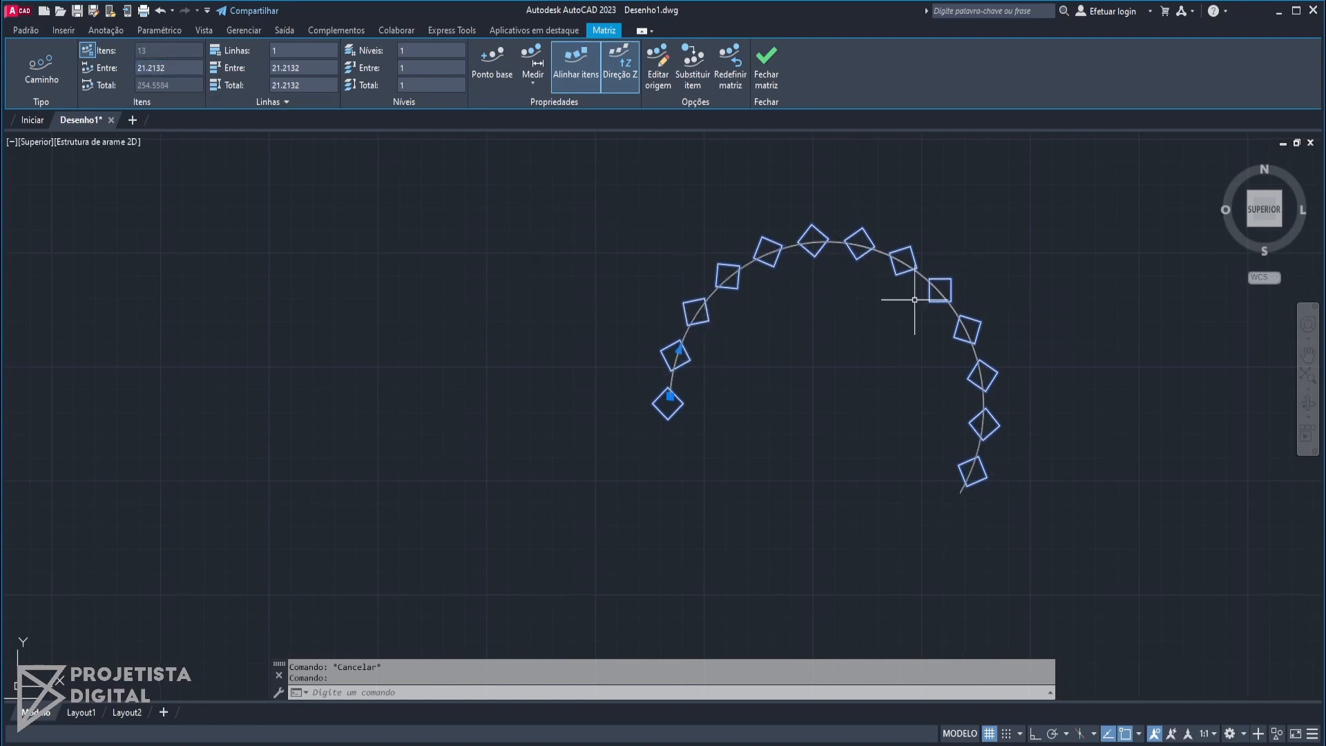
pyautogui.click(189, 72)
pyautogui.moveTo(664, 359); pyautogui.dragTo(664, 372, button='middle')
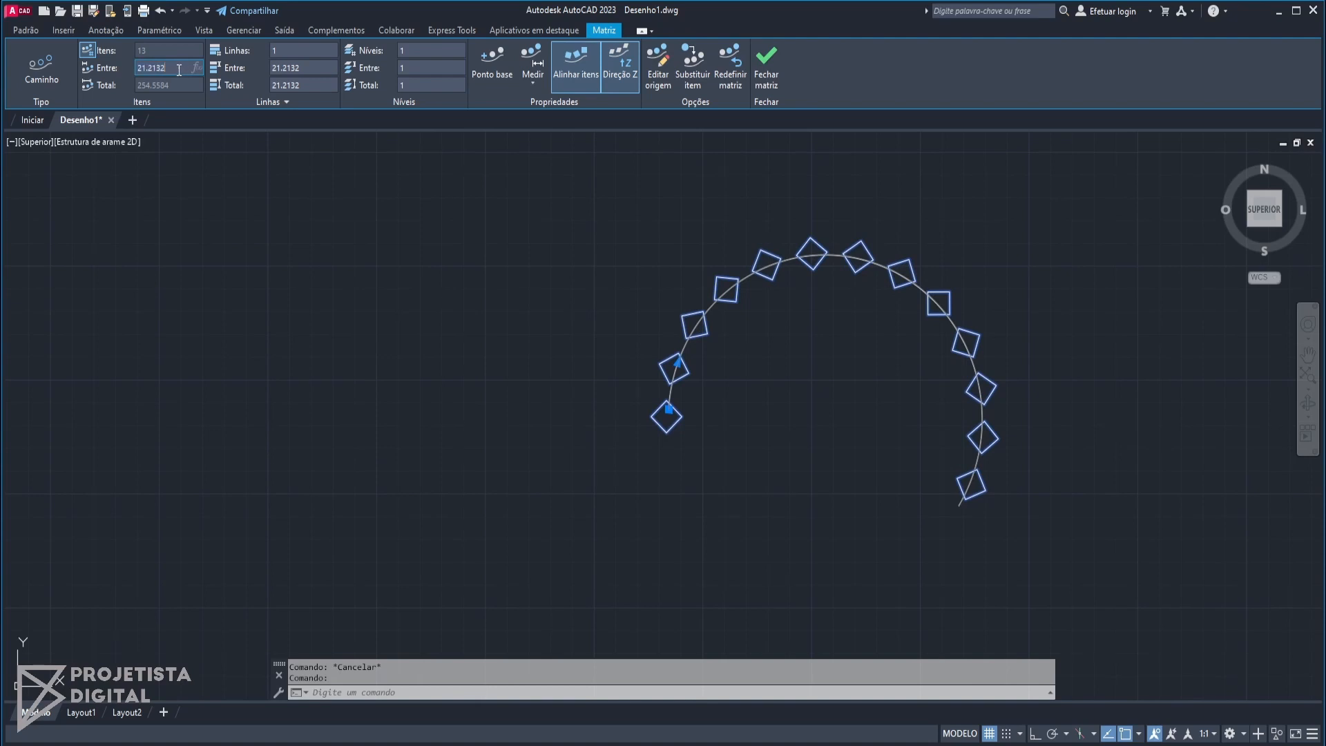
pyautogui.write('10')
pyautogui.press('Return')
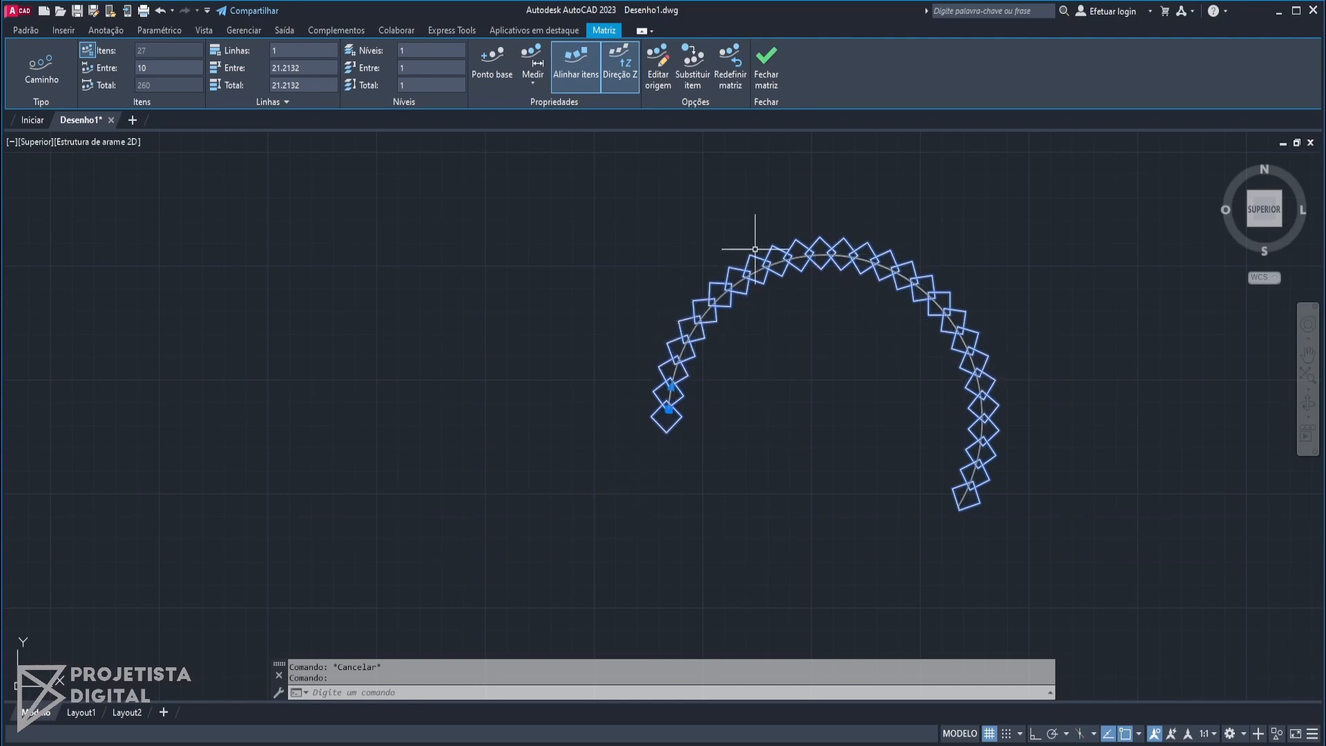
pyautogui.press('Escape')
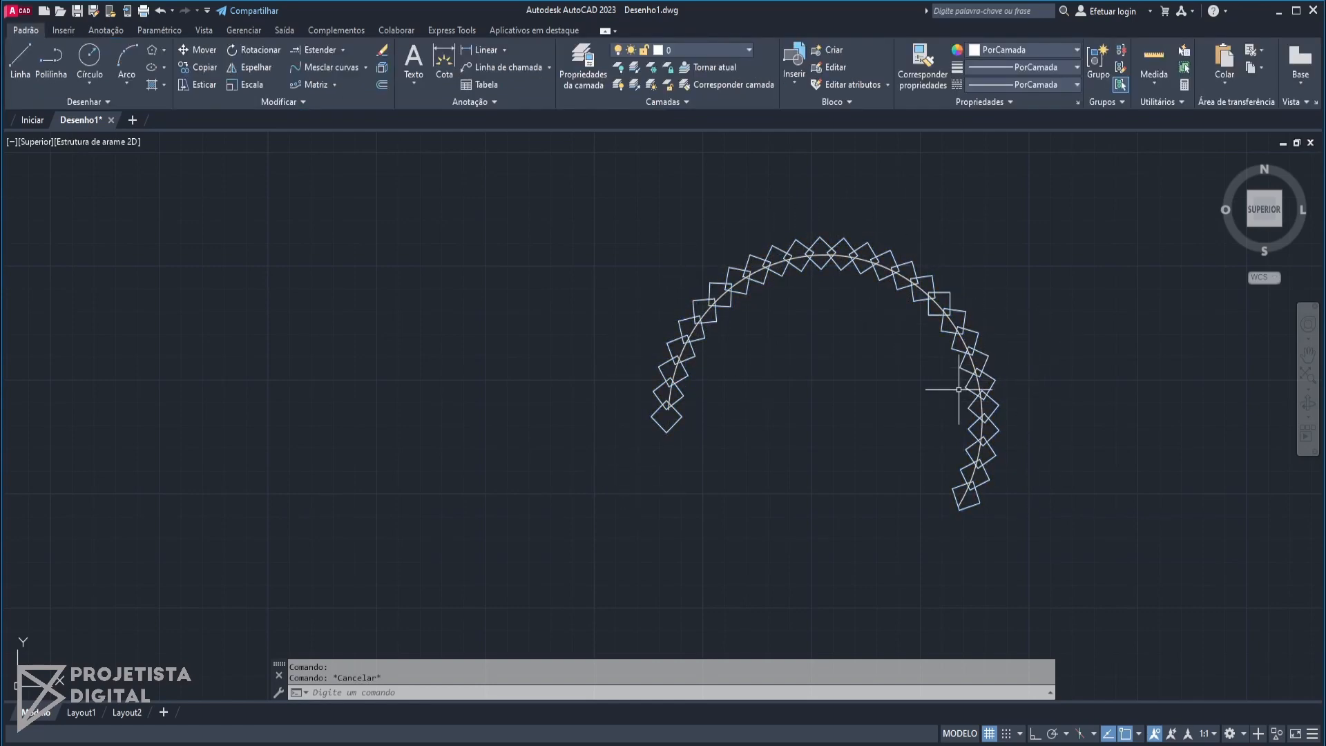
# - Examine the arc and the path array along it by selecting each in turn
pyautogui.scroll(2, 967, 341)
pyautogui.click(967, 342)
pyautogui.scroll(-4, 957, 407)
pyautogui.moveTo(970, 444); pyautogui.dragTo(771, 370, button='middle')
pyautogui.press('Escape')
pyautogui.scroll(2, 604, 275)
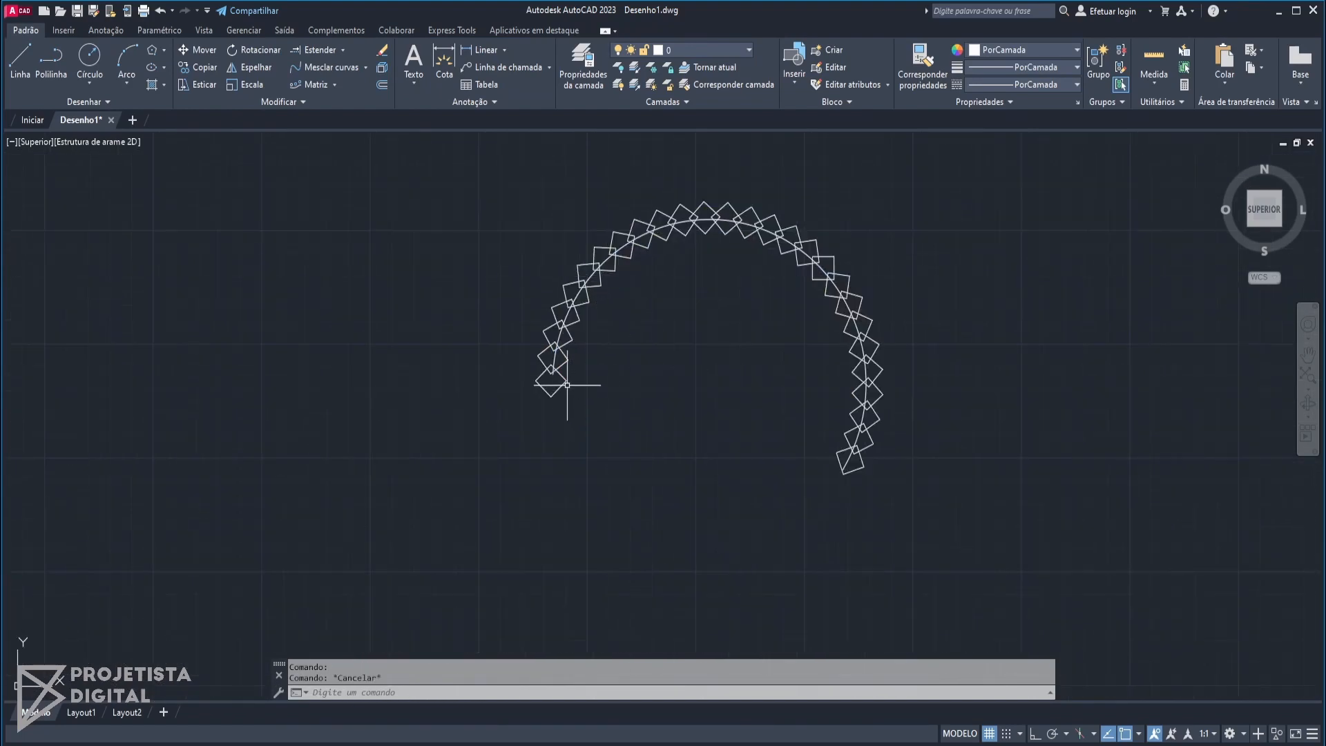
pyautogui.click(559, 362)
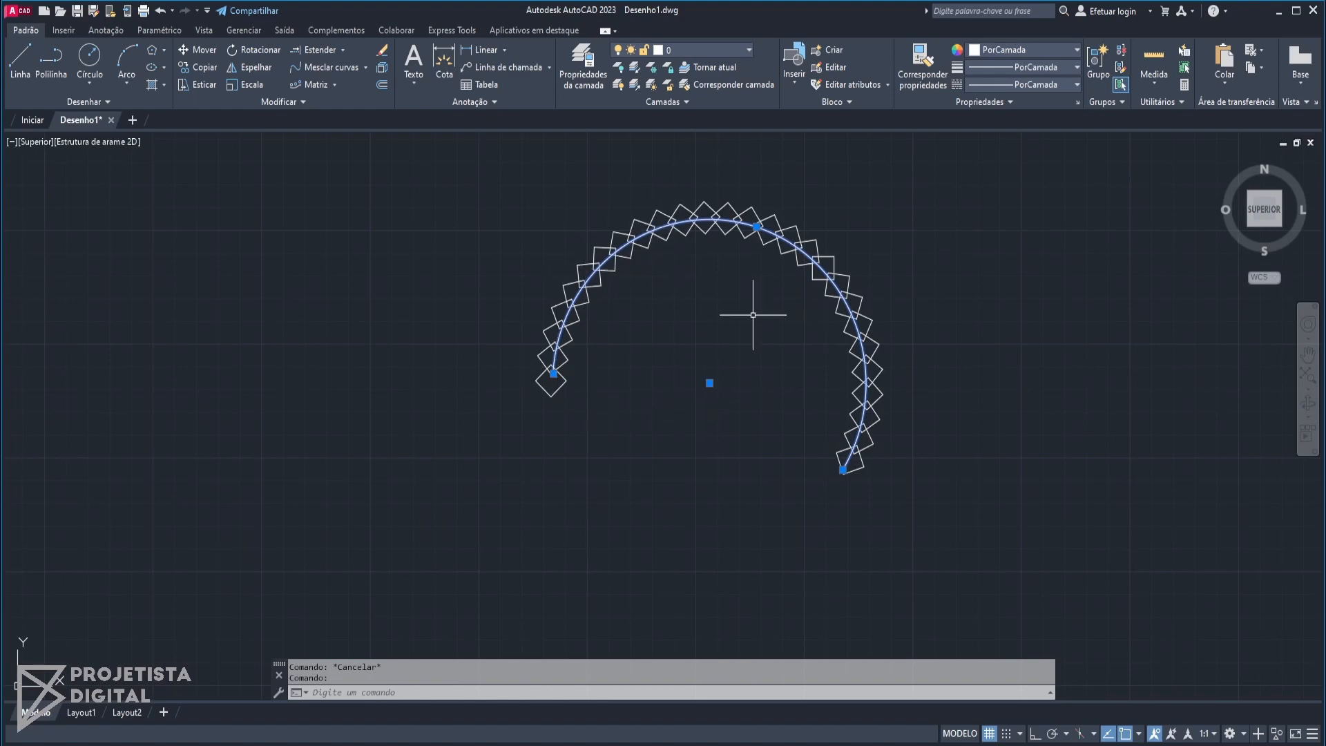
pyautogui.click(561, 342)
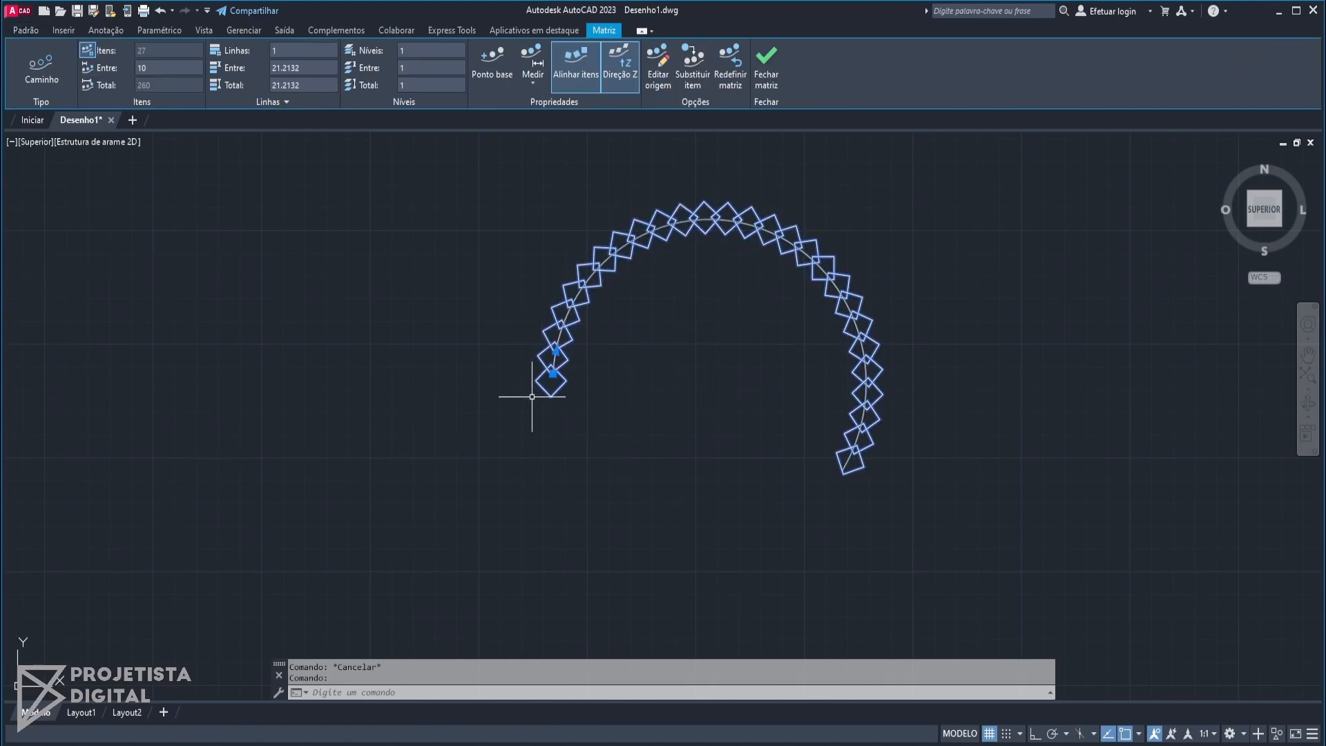
pyautogui.press('Escape')
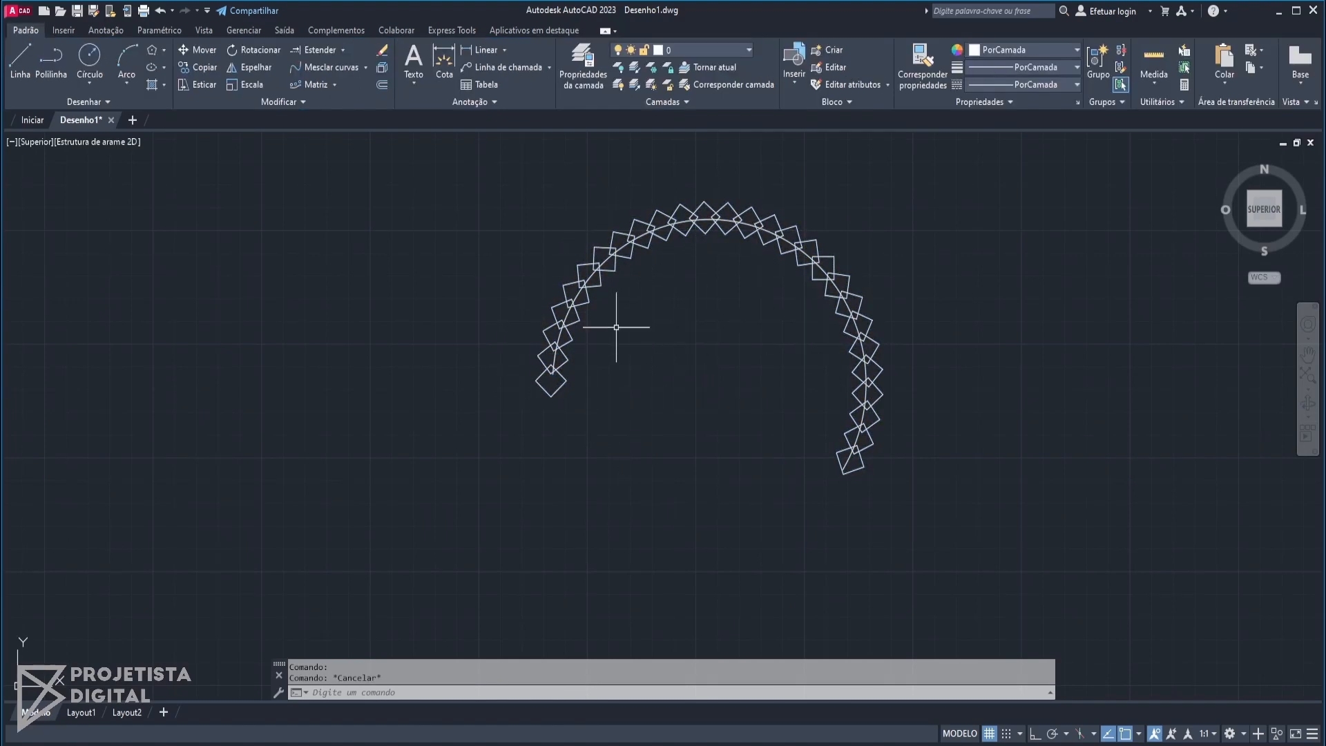
# - Stretch the path arc's end point outward, then back round below the arc's centre, so the array follows a nearly closed circle
pyautogui.click(561, 336)
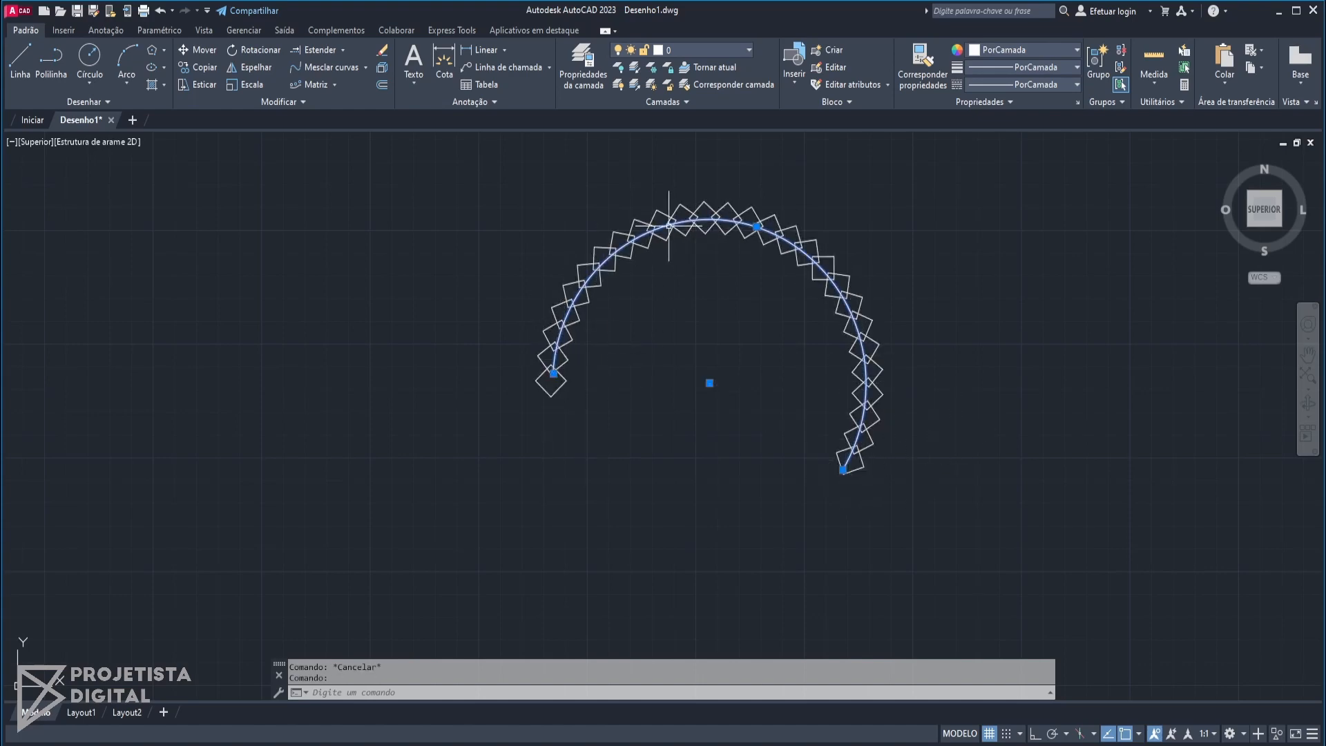
pyautogui.click(842, 471)
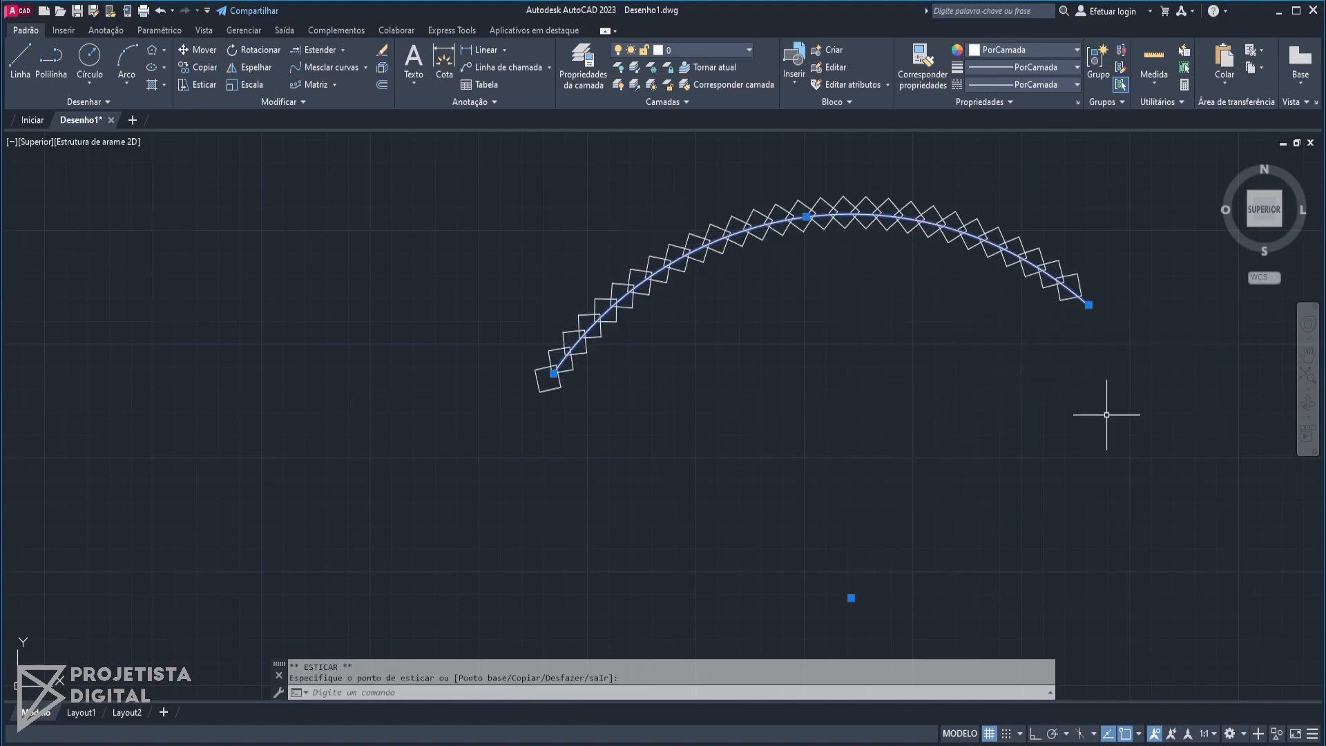
pyautogui.moveTo(1168, 397); pyautogui.dragTo(951, 501, button='middle')
pyautogui.click(873, 408)
pyautogui.moveTo(578, 249); pyautogui.dragTo(793, 298, button='middle')
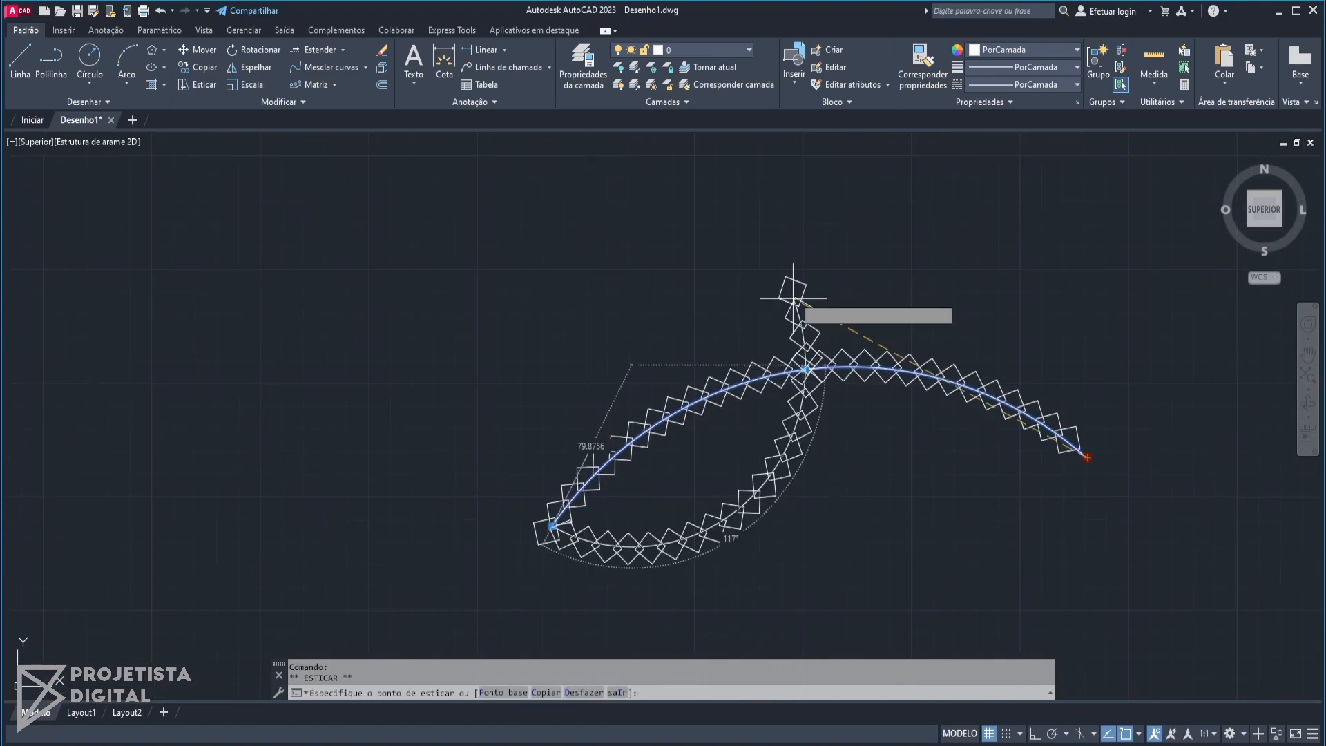
pyautogui.click(446, 384)
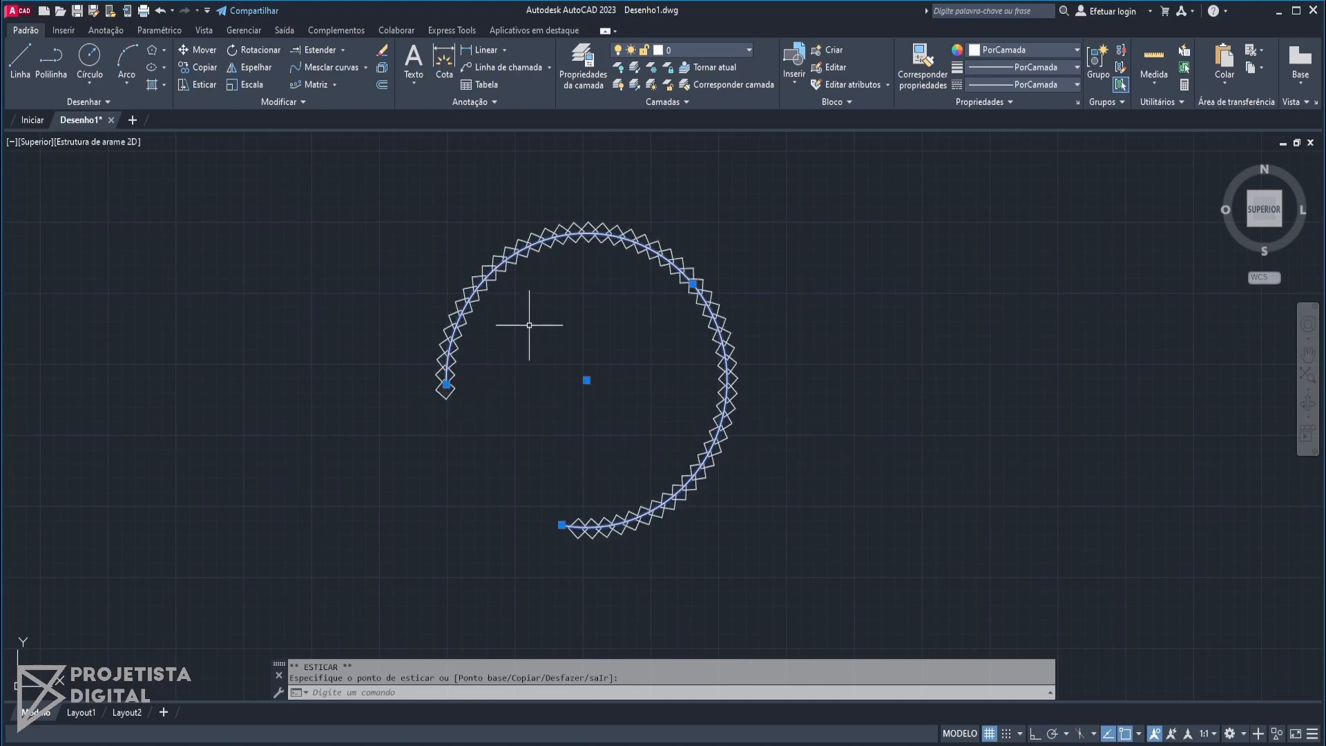
# - Stretch the path arc's start point far outward, away from its centre, to enlarge the curve and its array
pyautogui.click(446, 384)
pyautogui.scroll(-2, 446, 384)
pyautogui.moveTo(447, 384); pyautogui.dragTo(693, 371, button='middle')
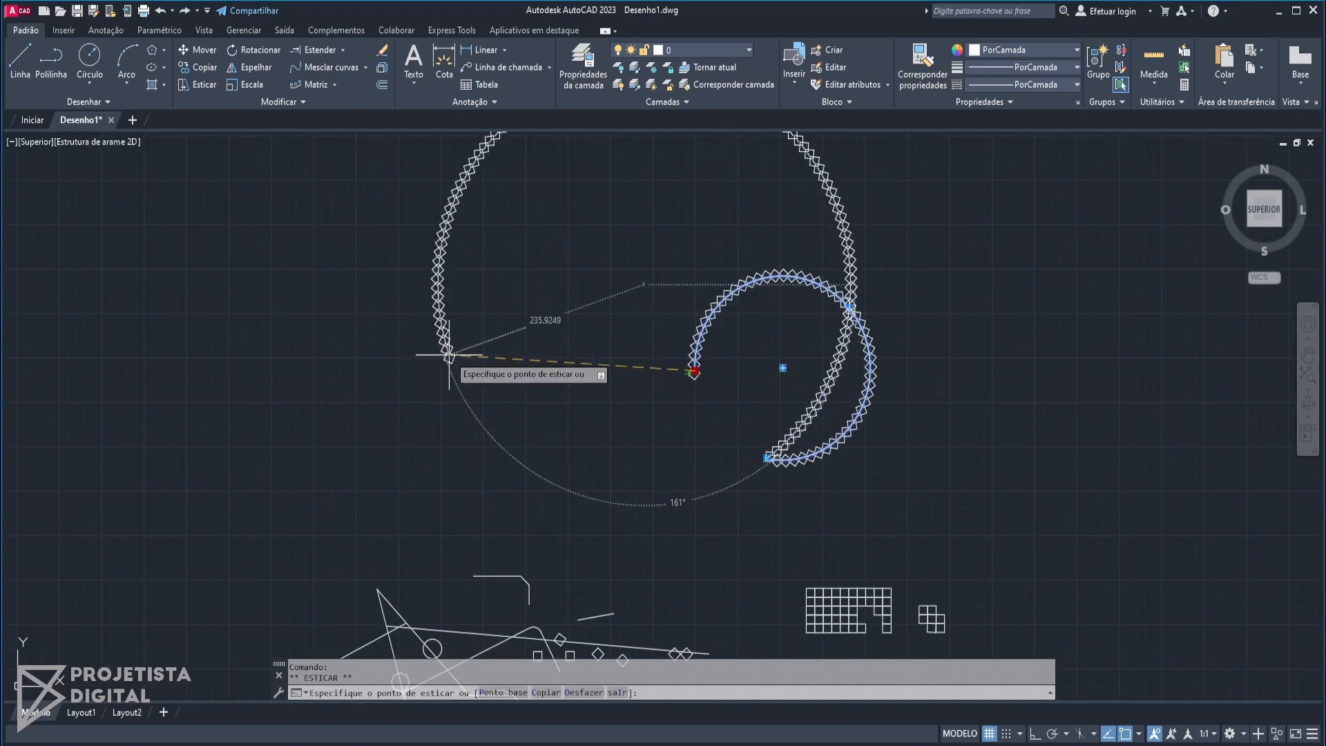
pyautogui.click(334, 362)
pyautogui.scroll(2, 310, 304)
pyautogui.scroll(-4, 332, 320)
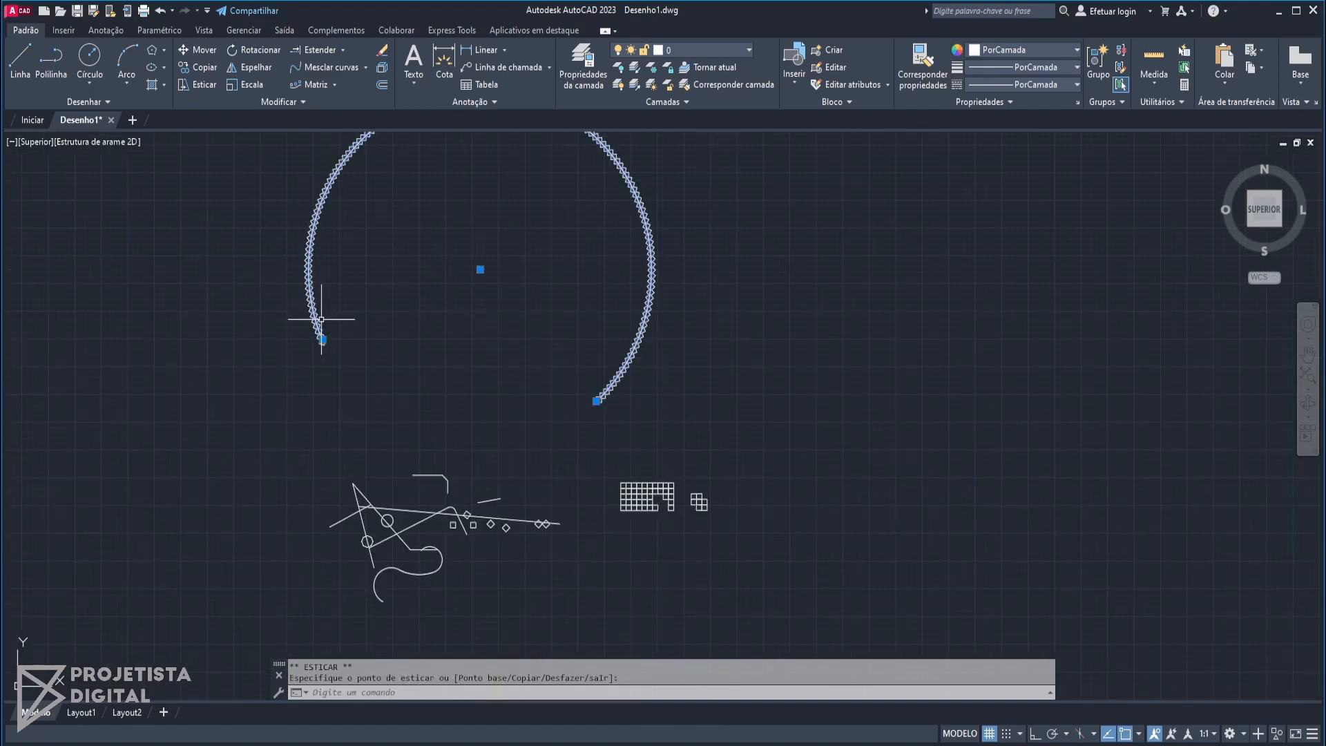
pyautogui.press('Escape')
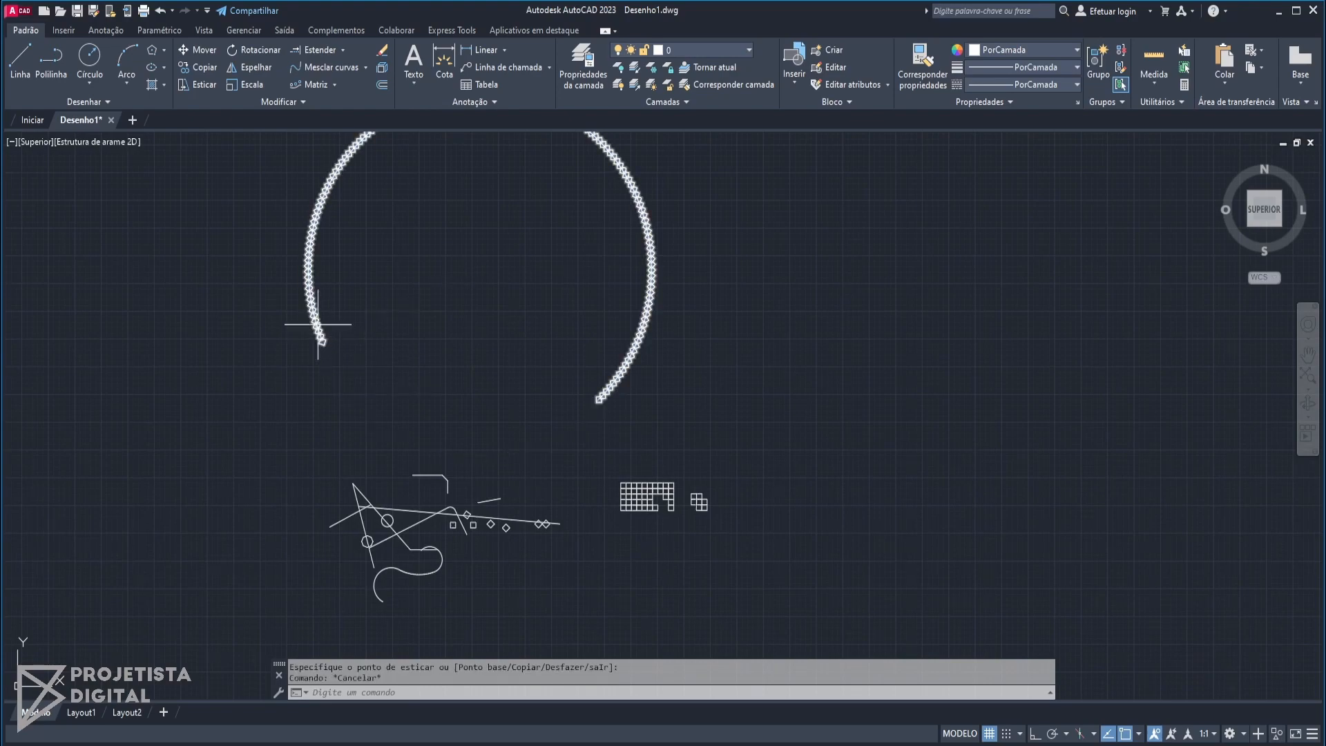
# - Select the path arc inside the array and stretch its start point still farther outward
pyautogui.click(317, 325)
pyautogui.scroll(2, 318, 302)
pyautogui.moveTo(324, 338); pyautogui.dragTo(341, 383, button='middle')
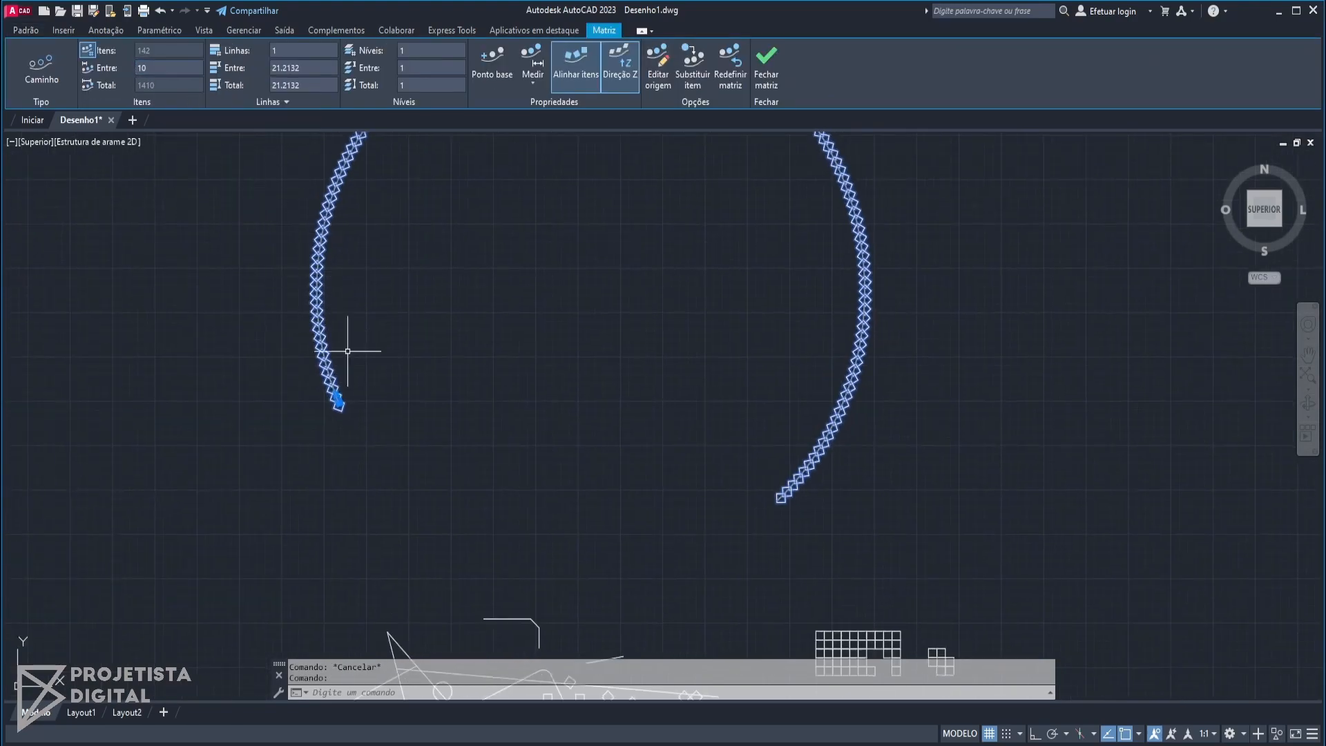
pyautogui.press('Escape')
pyautogui.scroll(6, 343, 384)
pyautogui.click(299, 419)
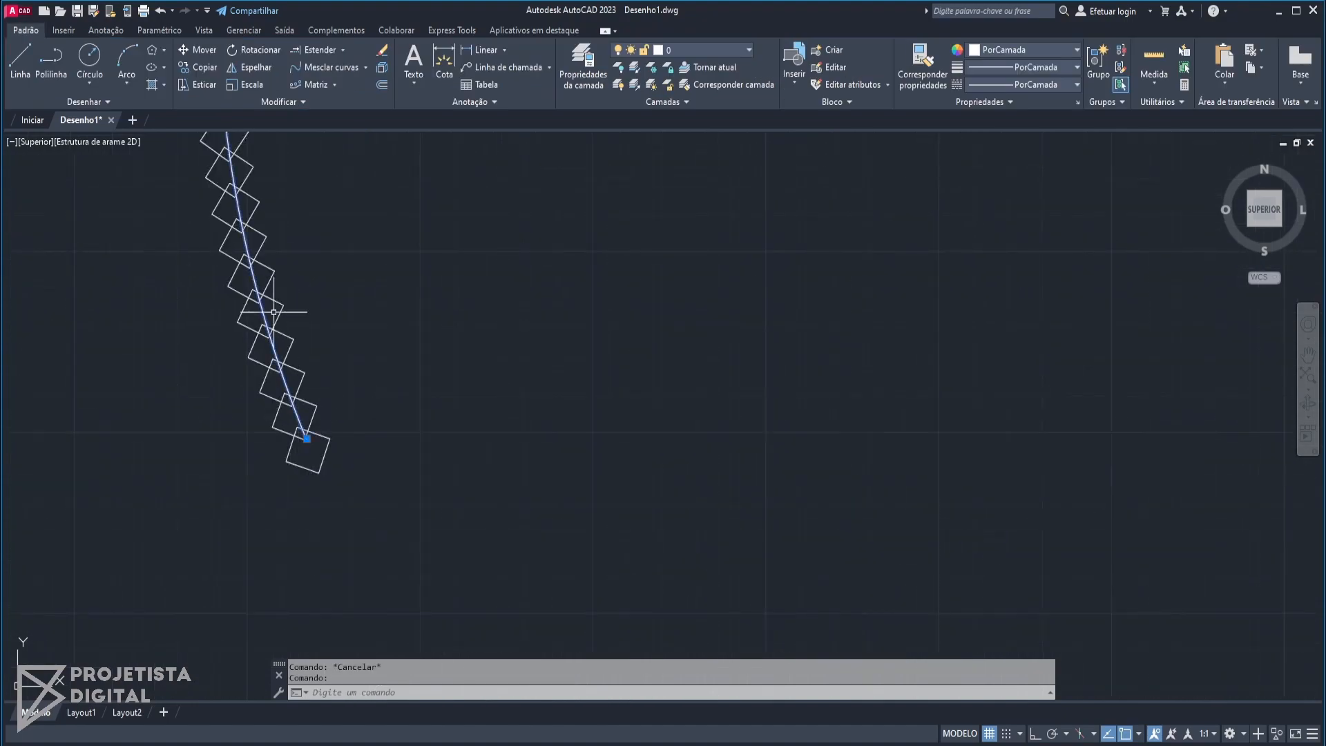
pyautogui.click(307, 438)
pyautogui.scroll(-5, 536, 412)
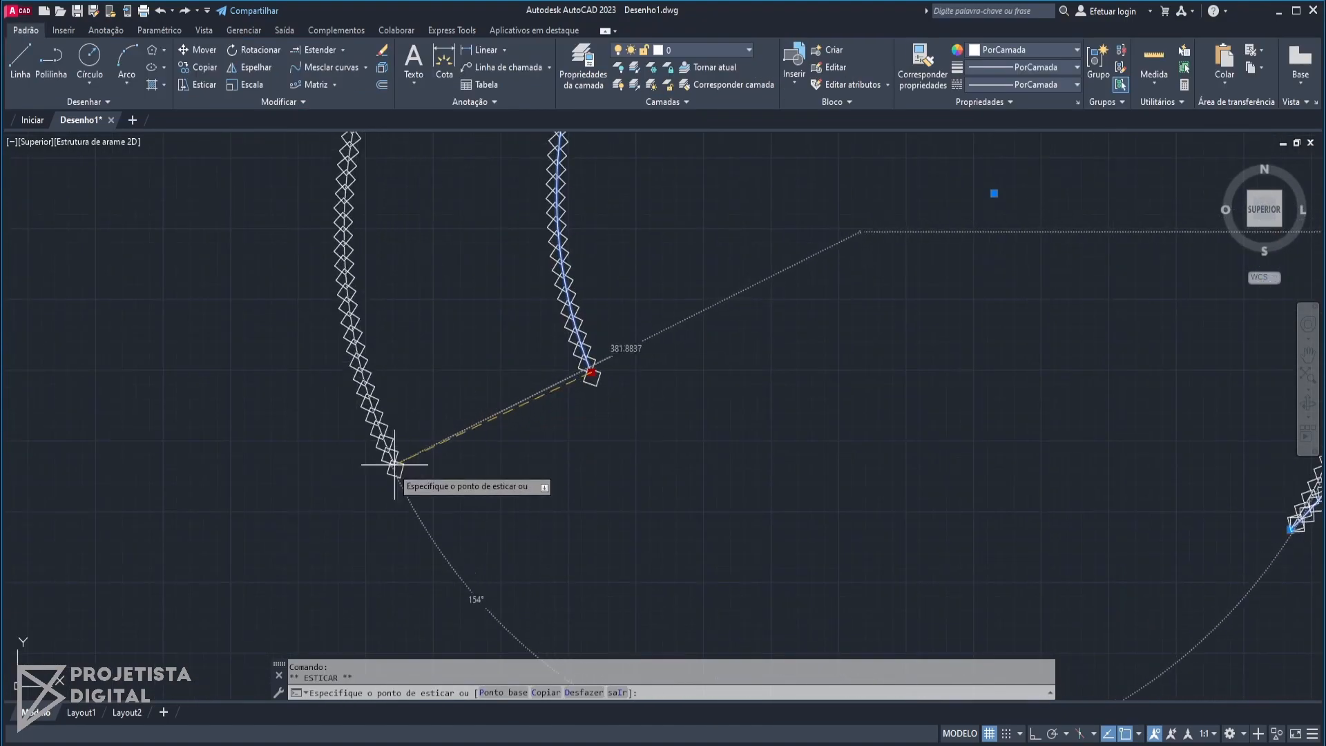
pyautogui.click(261, 370)
pyautogui.scroll(5, 286, 330)
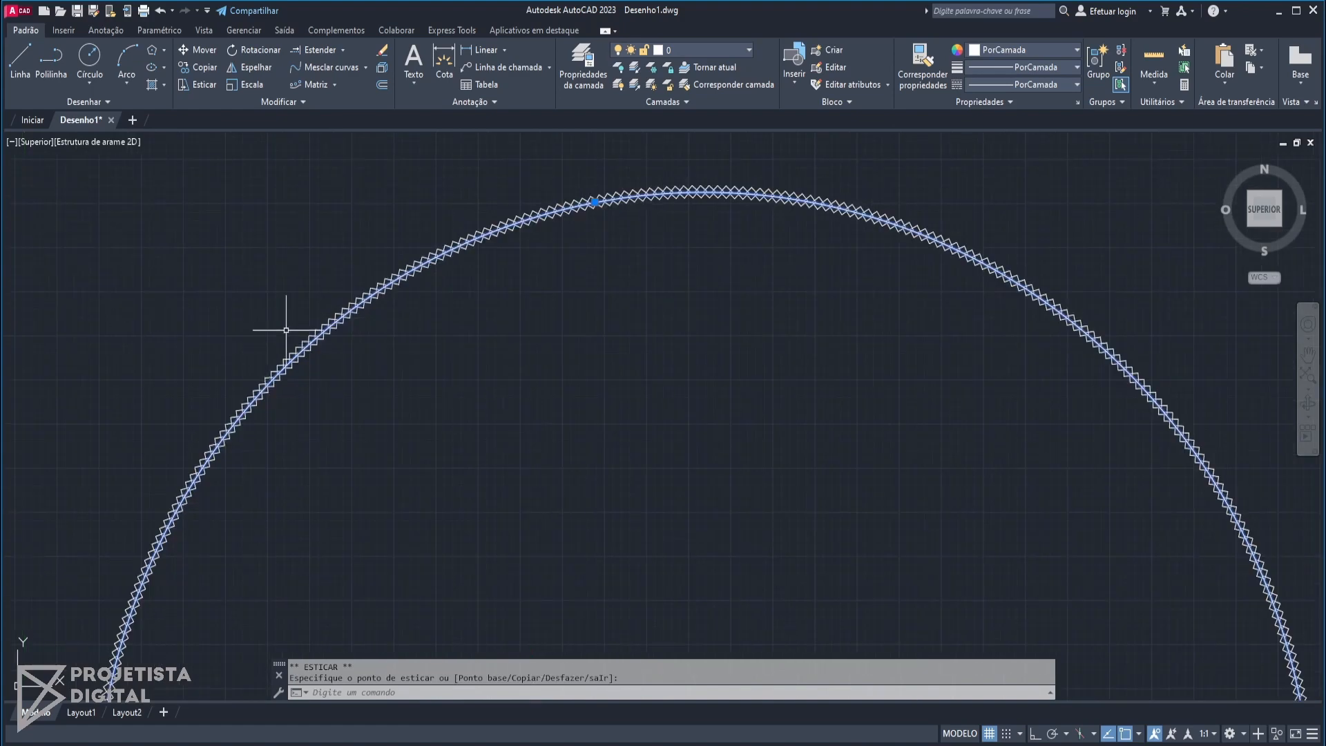
# - Undo both stretches of the path arc's start point
pyautogui.scroll(5, 287, 339)
pyautogui.hotkey('ctrl', 'z')
pyautogui.hotkey('ctrl', 'z')
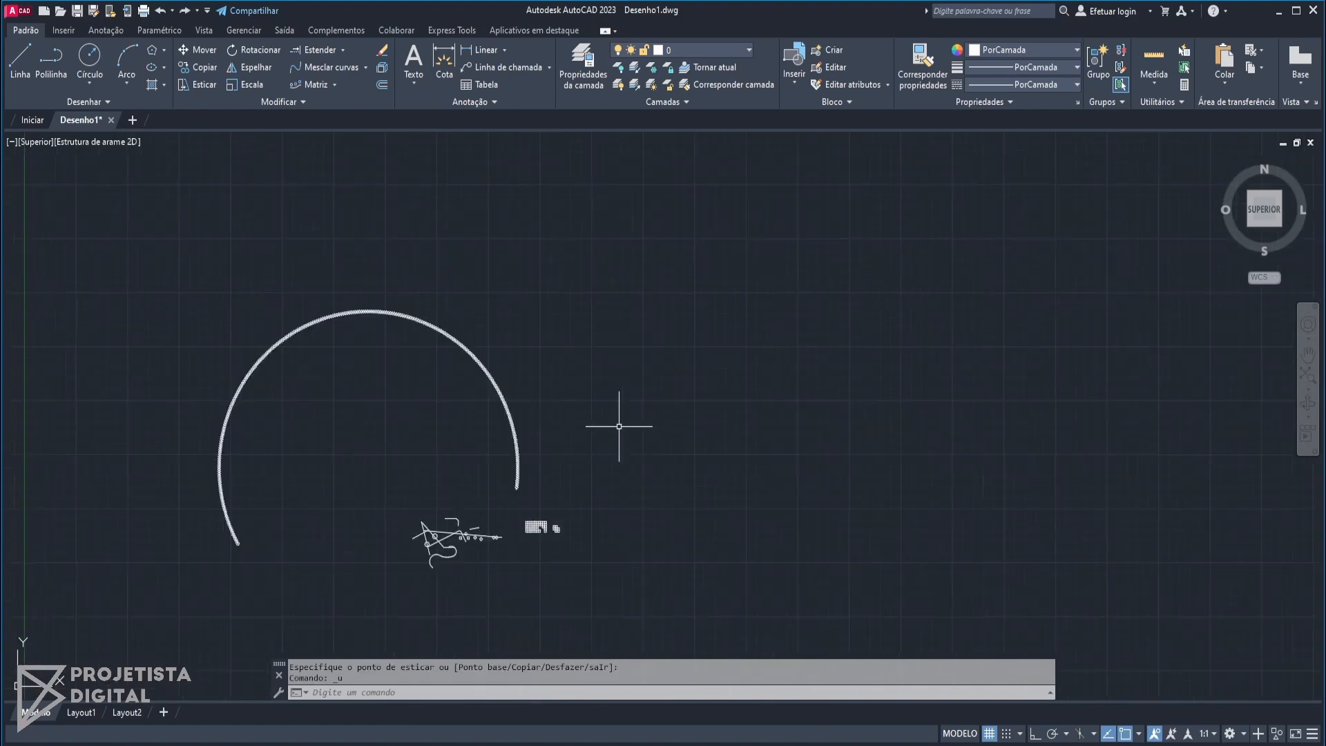
pyautogui.hotkey('ctrl', 'z')
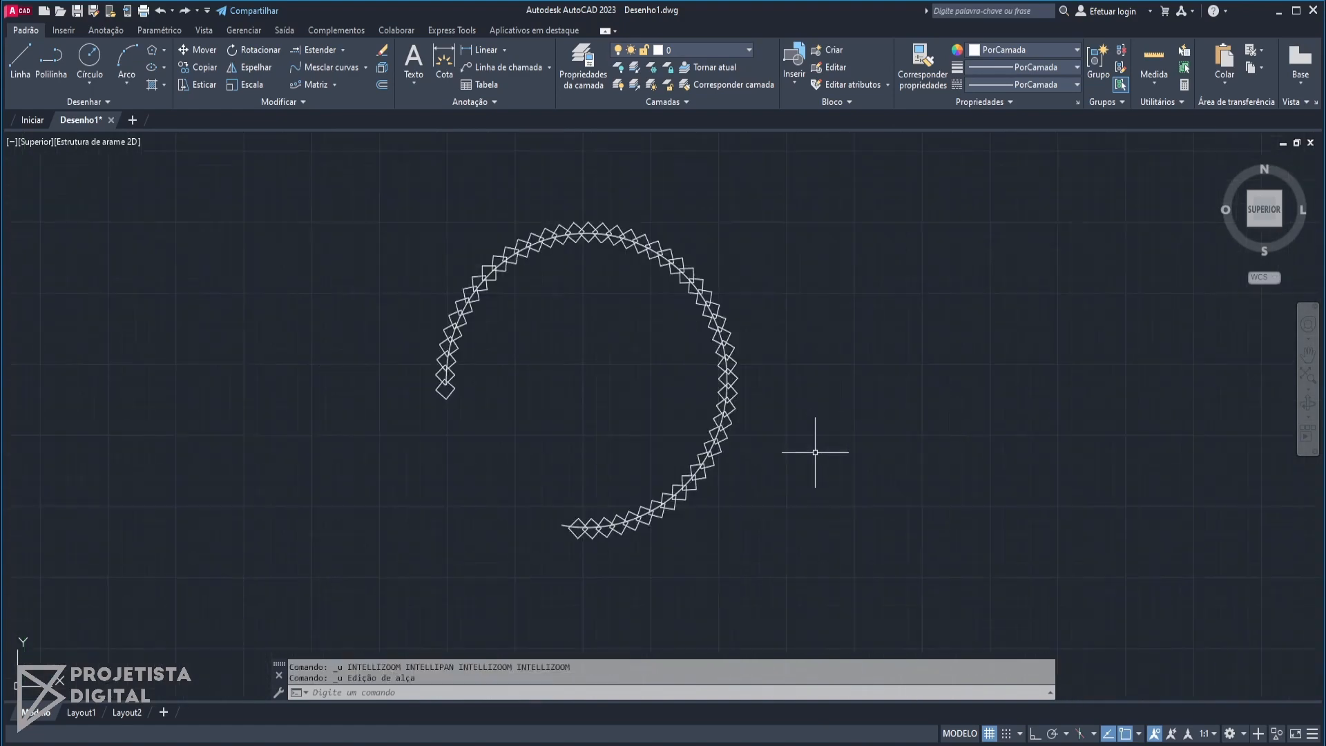
# - Try toggling off item alignment in the path array, undo it and deselect the array
pyautogui.click(716, 464)
pyautogui.scroll(2, 720, 452)
pyautogui.moveTo(737, 216); pyautogui.dragTo(888, 325, button='middle')
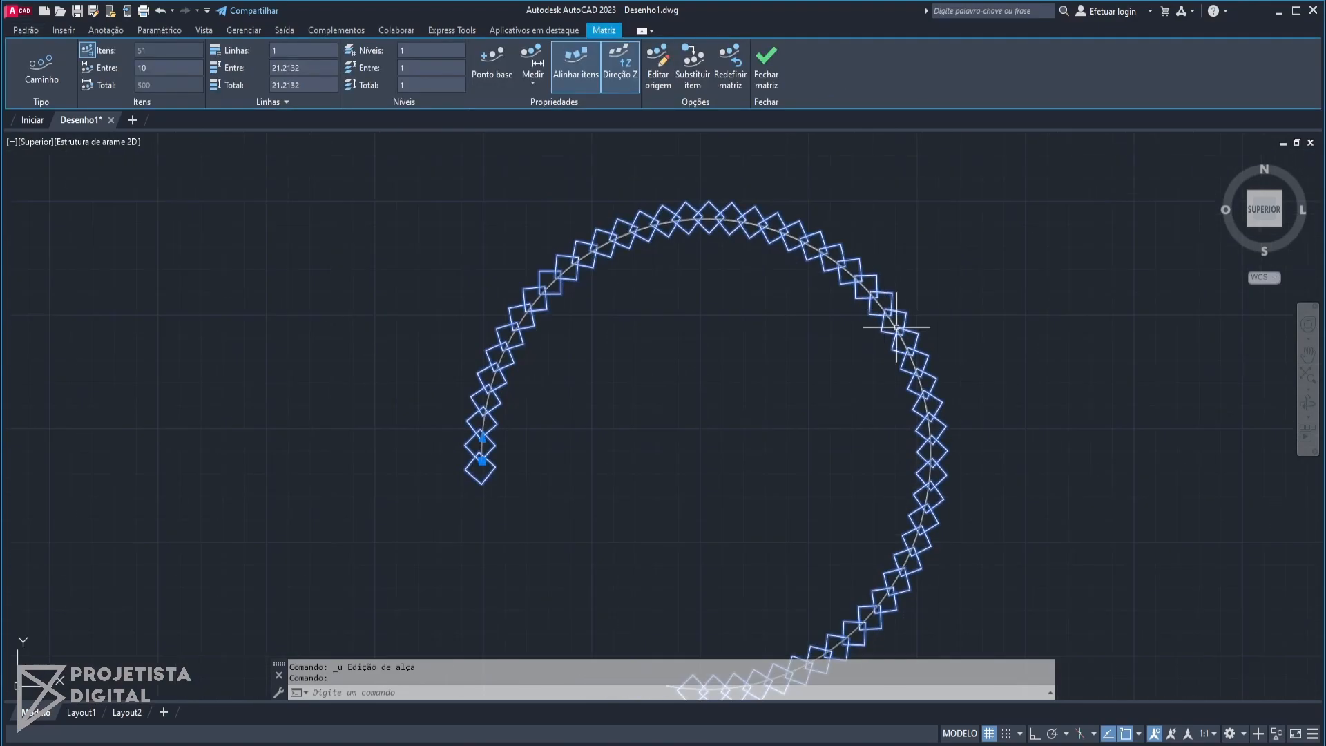
pyautogui.moveTo(722, 315); pyautogui.dragTo(728, 283, button='middle')
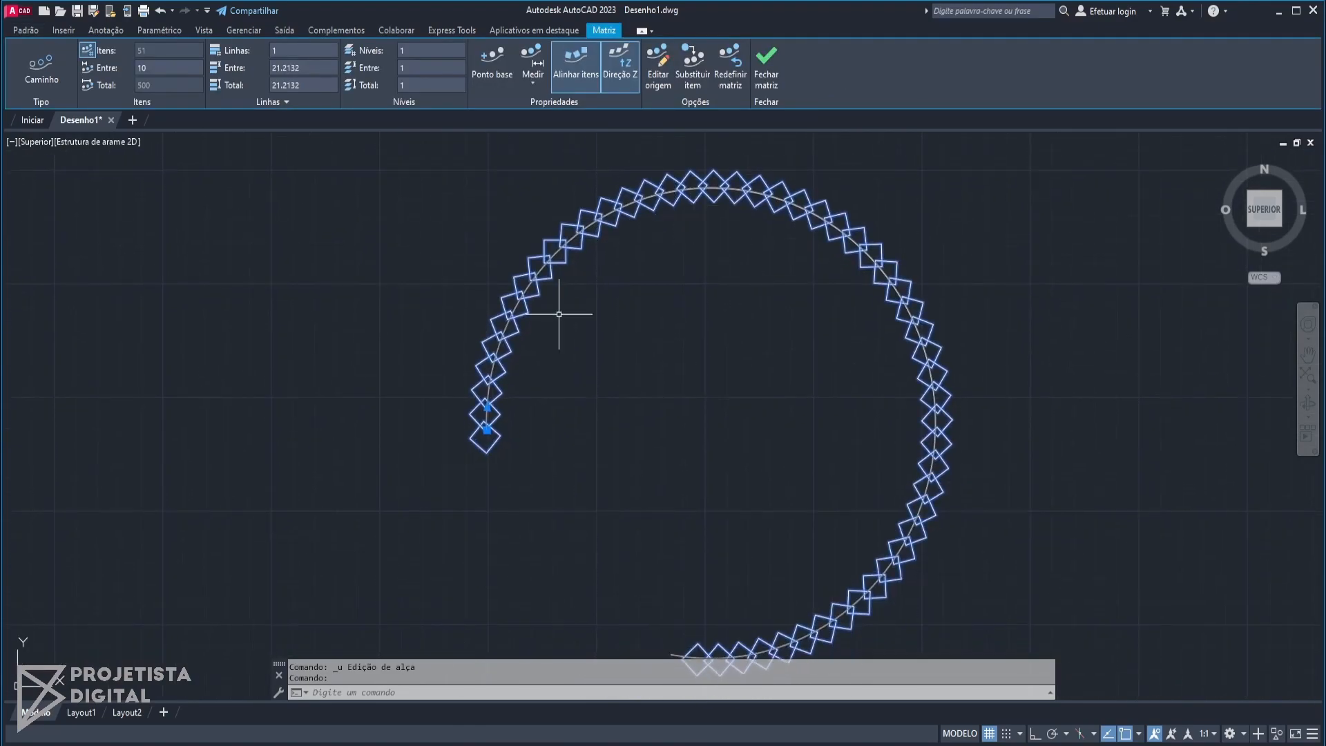
pyautogui.click(592, 88)
pyautogui.hotkey('ctrl', 'z')
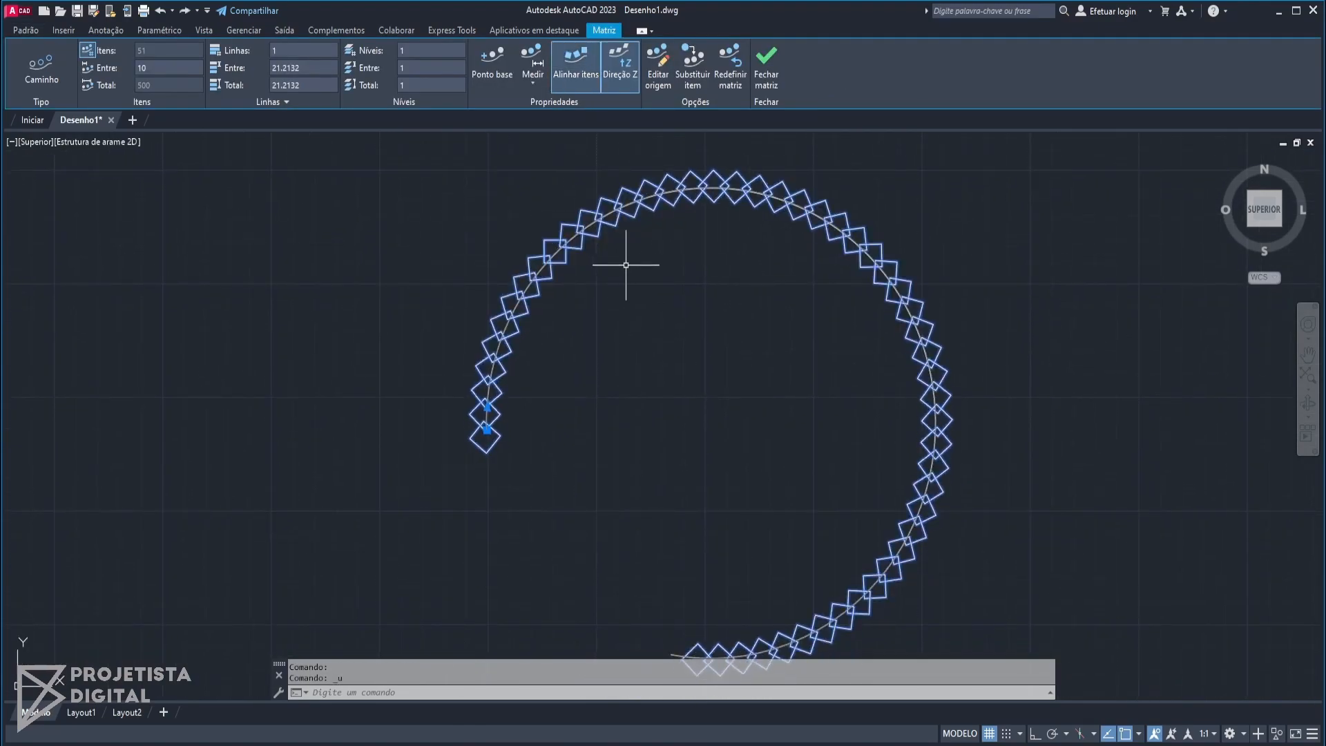
pyautogui.press('Escape')
# - Move the path array off its arc by its base grip, continuing despite the loss of associativity with the path curve
pyautogui.click(631, 200)
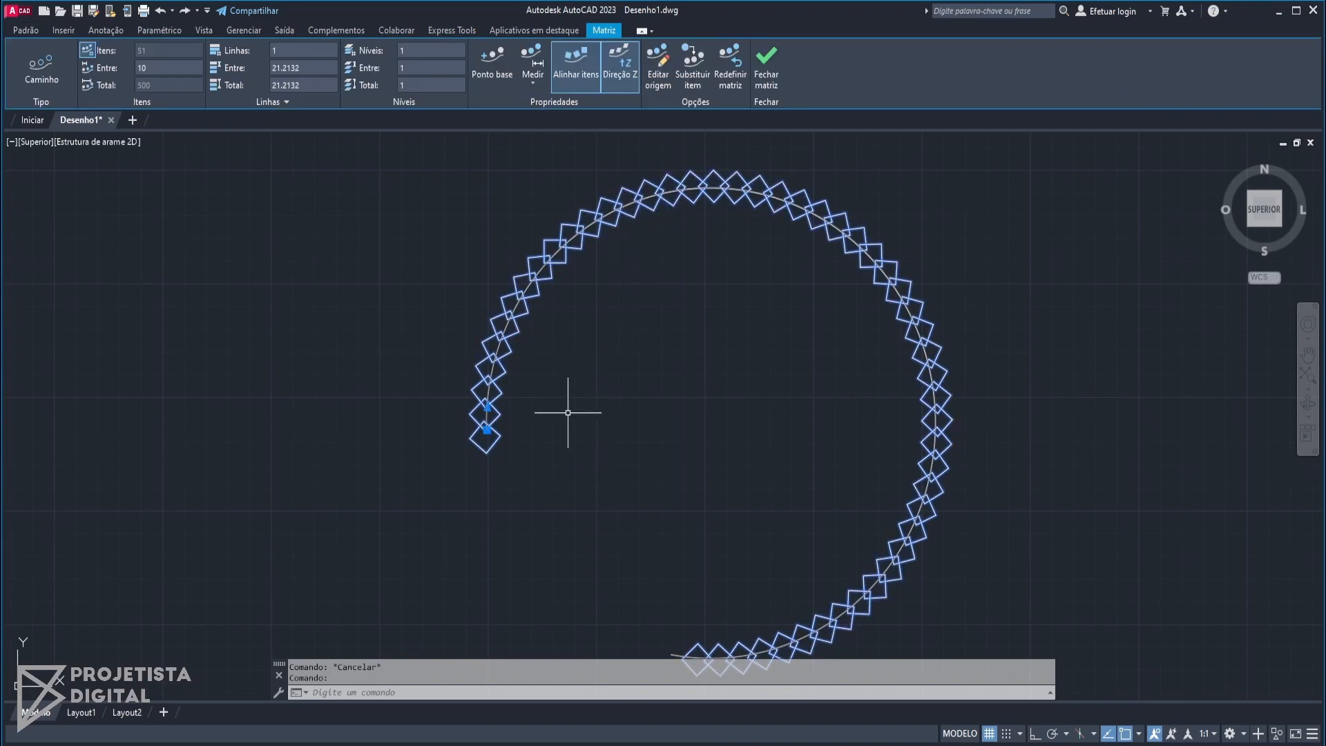
pyautogui.click(488, 430)
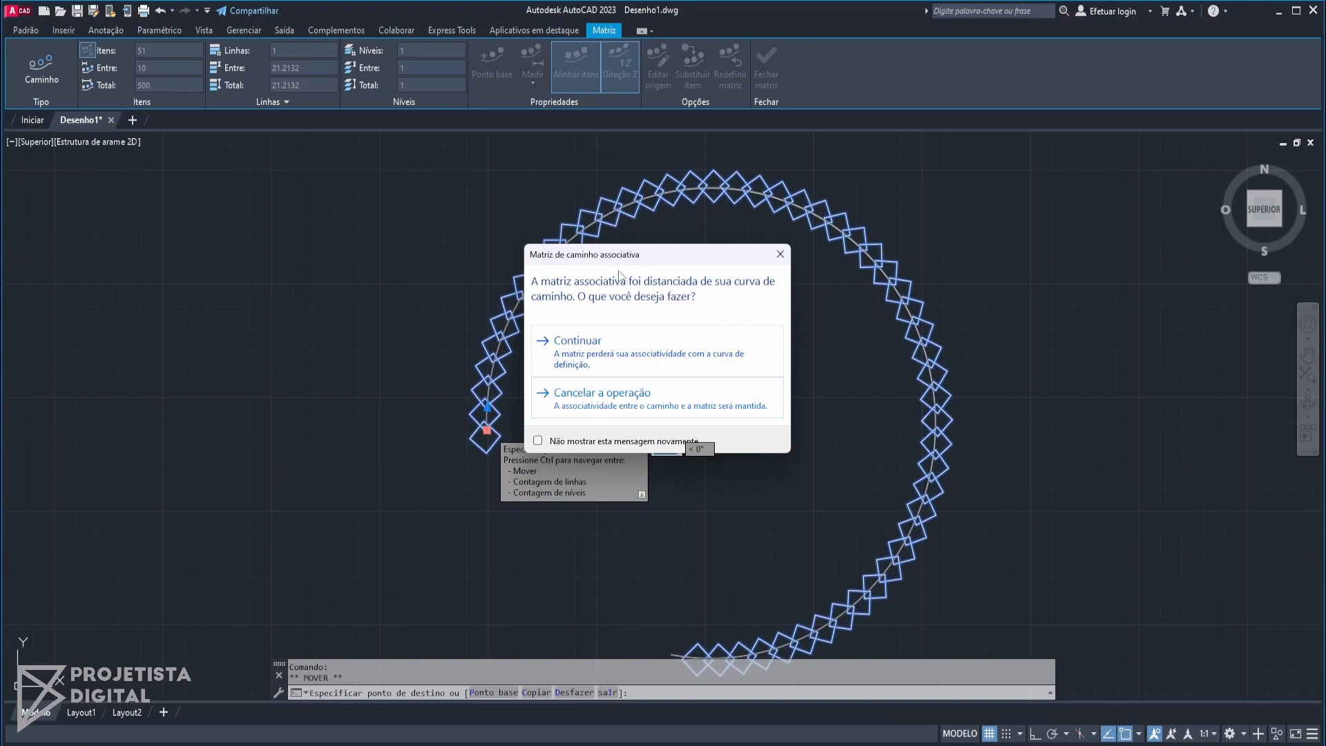
pyautogui.moveTo(669, 260); pyautogui.dragTo(302, 212)
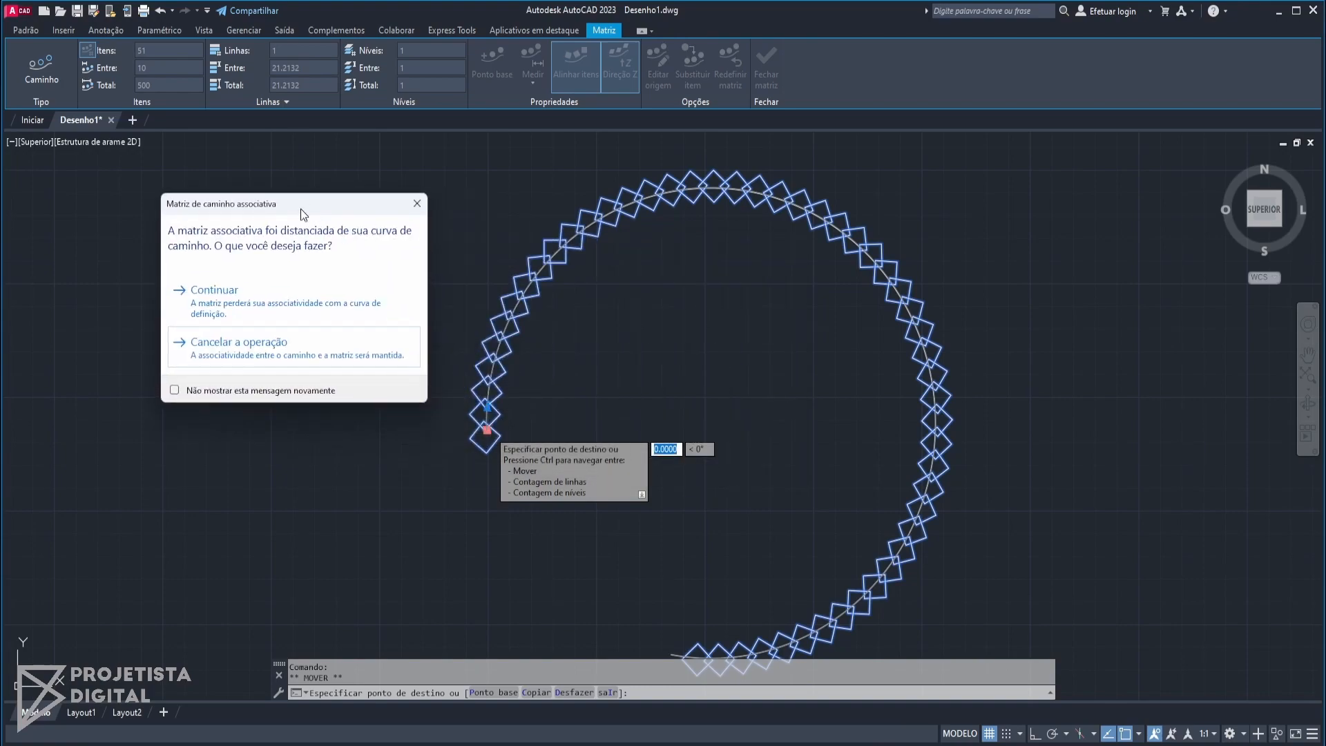
pyautogui.click(240, 311)
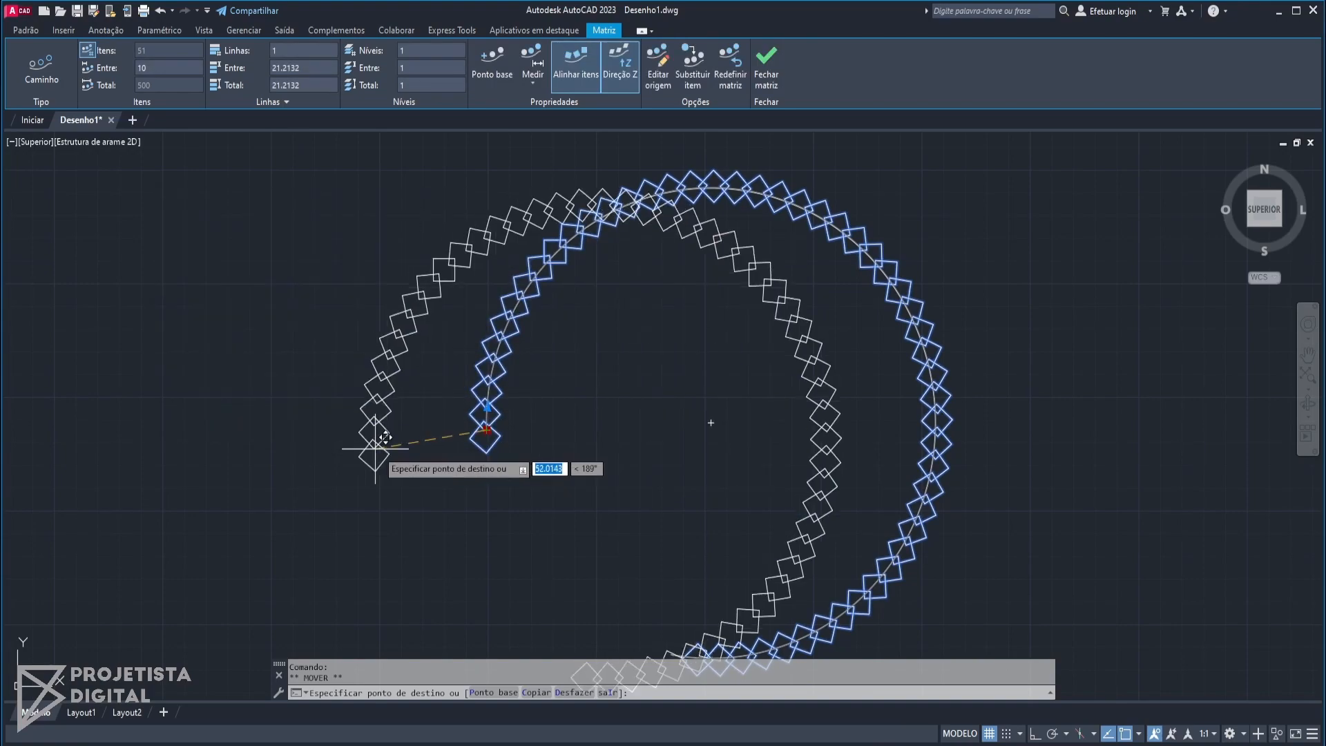
pyautogui.click(237, 390)
pyautogui.press('Escape')
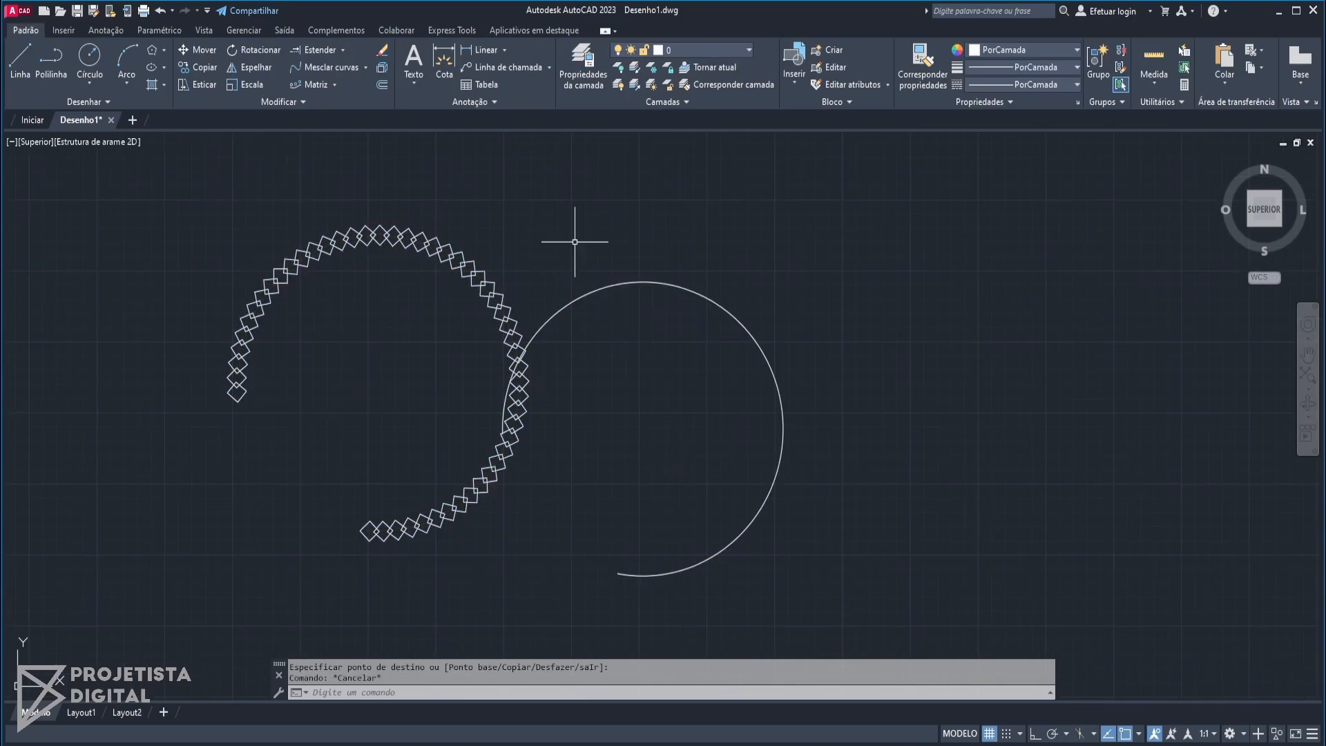
# - Stretch the end point of the detached arc away from the array, and undo both the stretch and the array move
pyautogui.click(594, 328)
pyautogui.press('Escape')
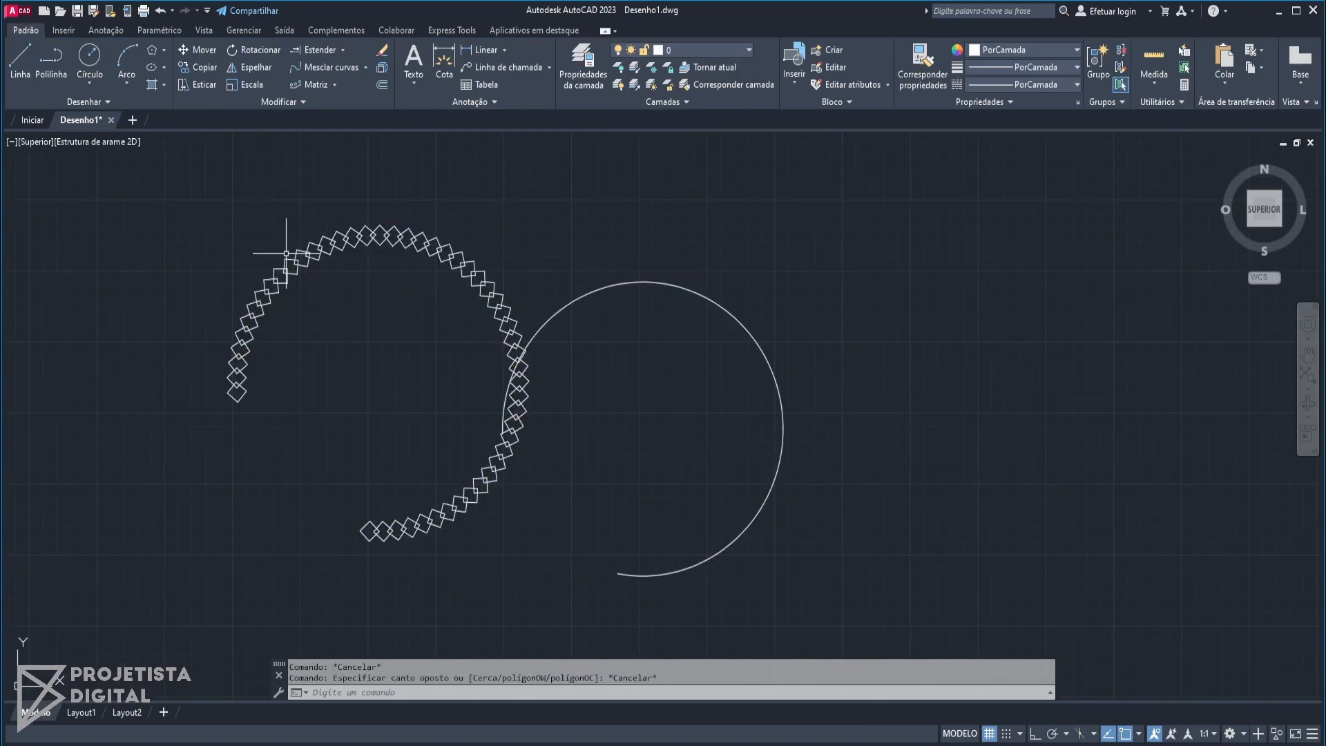
pyautogui.click(611, 276)
pyautogui.click(613, 583)
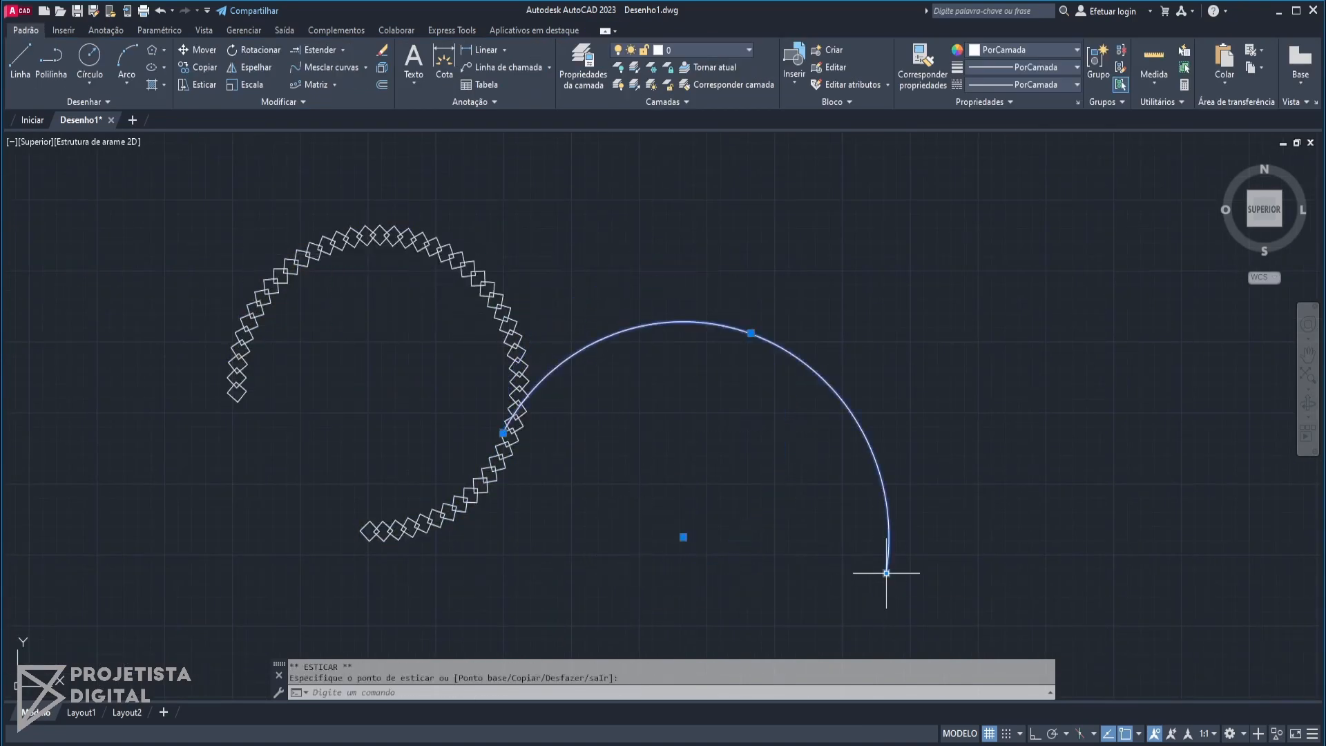
pyautogui.click(888, 573)
pyautogui.press('Escape')
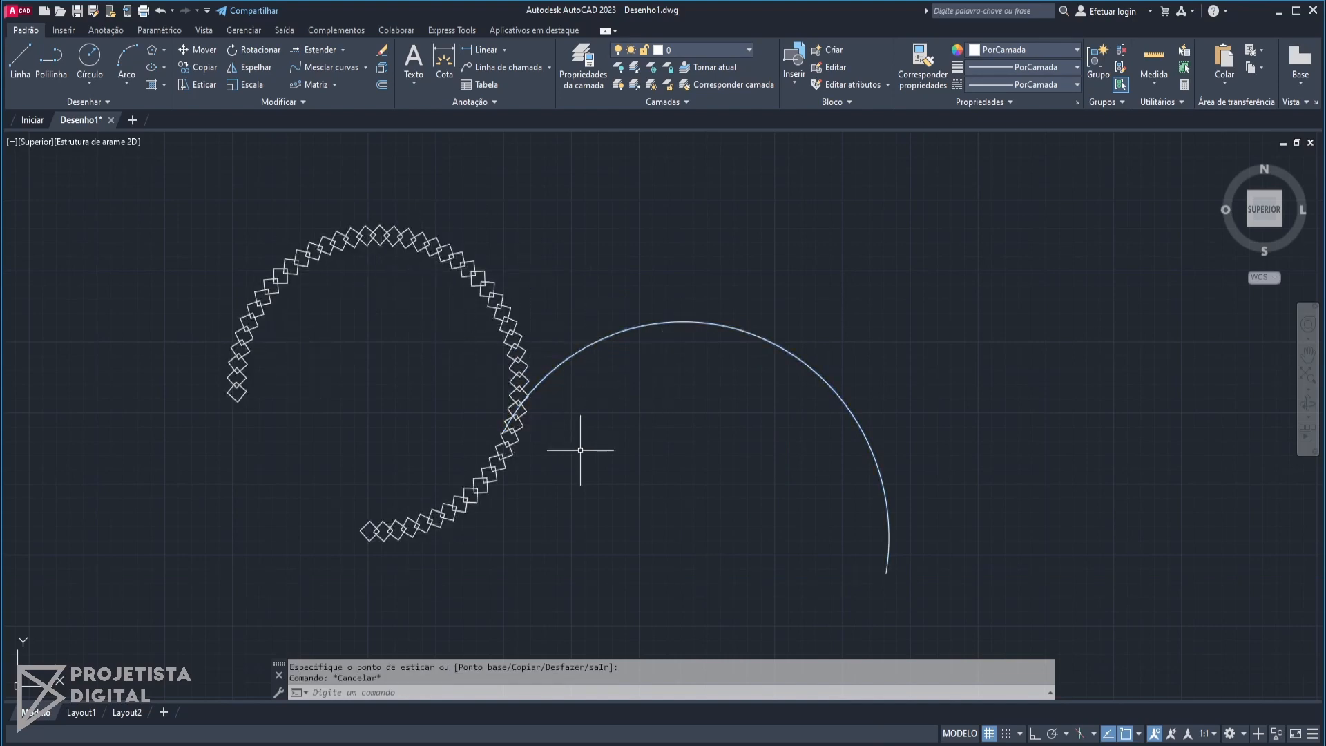
pyautogui.hotkey('ctrl', 'z')
pyautogui.hotkey('ctrl', 'z')
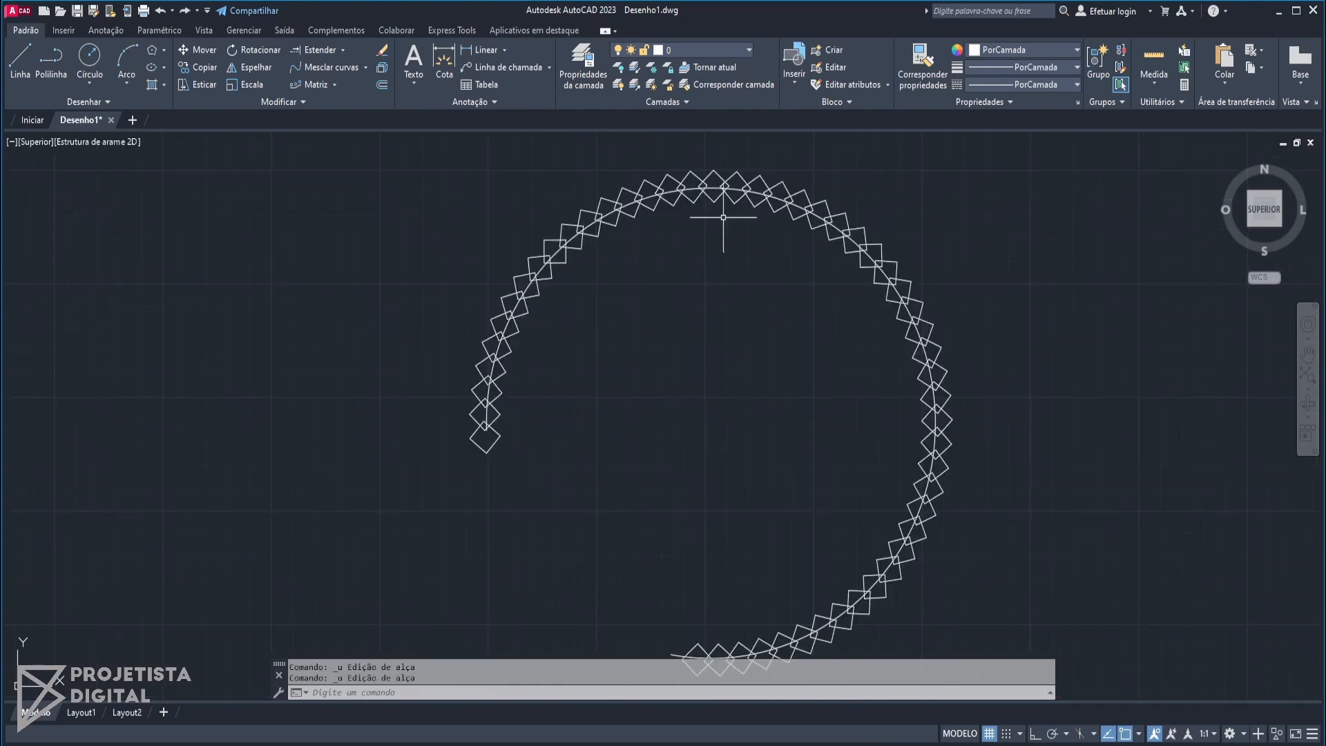
# - Select a single diamond inside the path array and move it out to the empty area beyond the arc
pyautogui.click(747, 201)
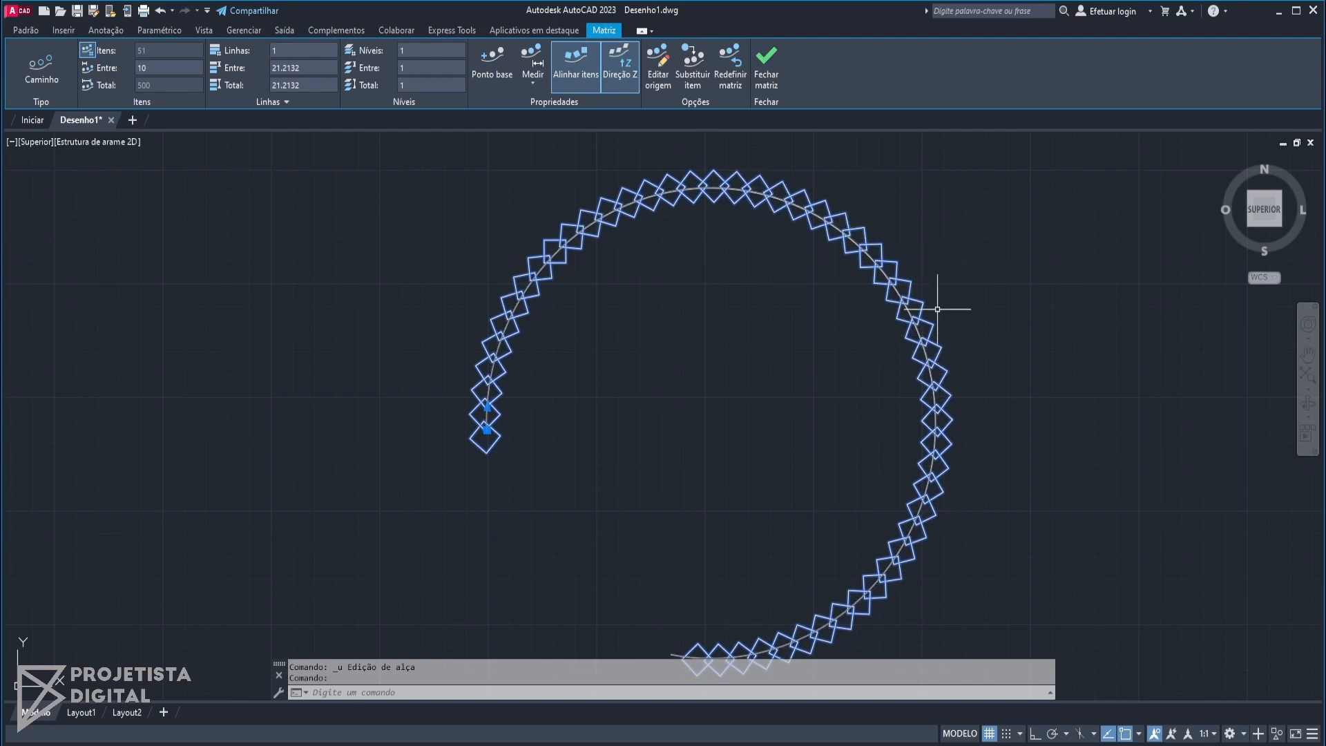
pyautogui.keyDown('ctrl'); pyautogui.click(911, 284); pyautogui.keyUp('ctrl')
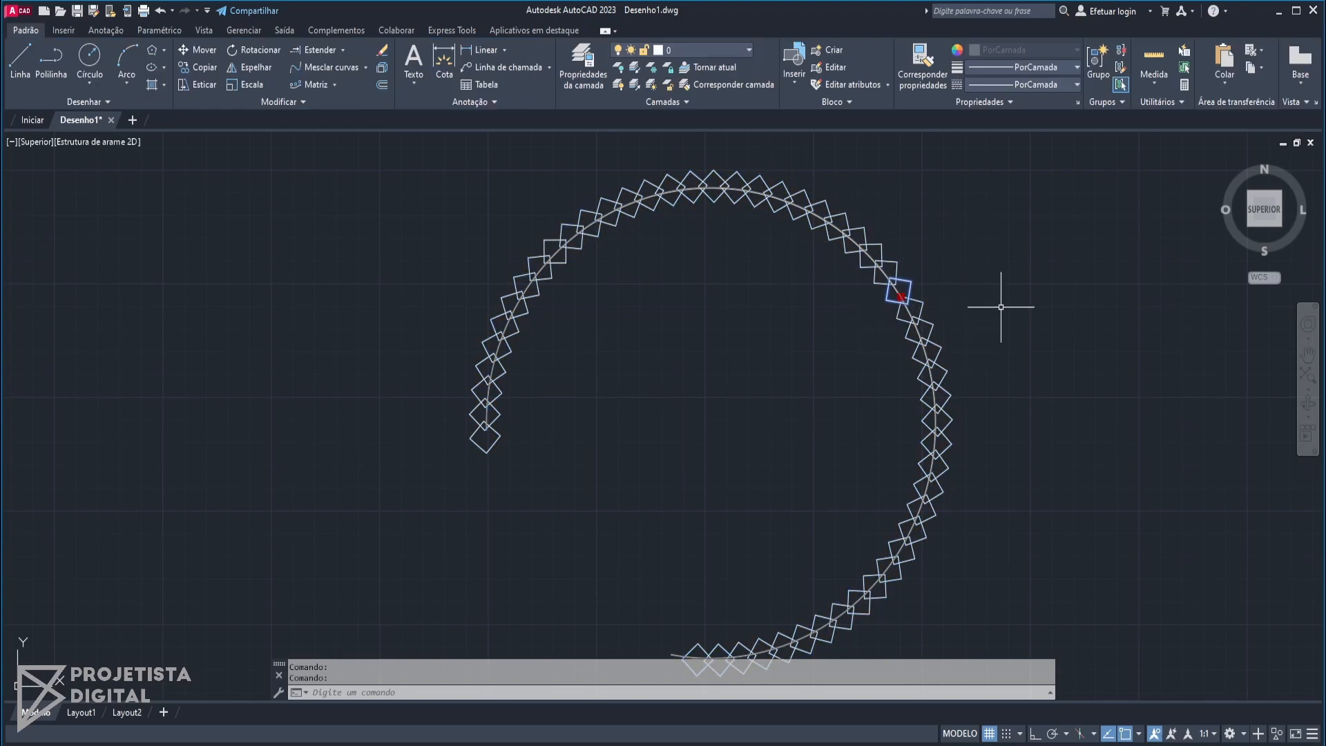
pyautogui.click(900, 299)
pyautogui.click(1067, 200)
pyautogui.press('Escape')
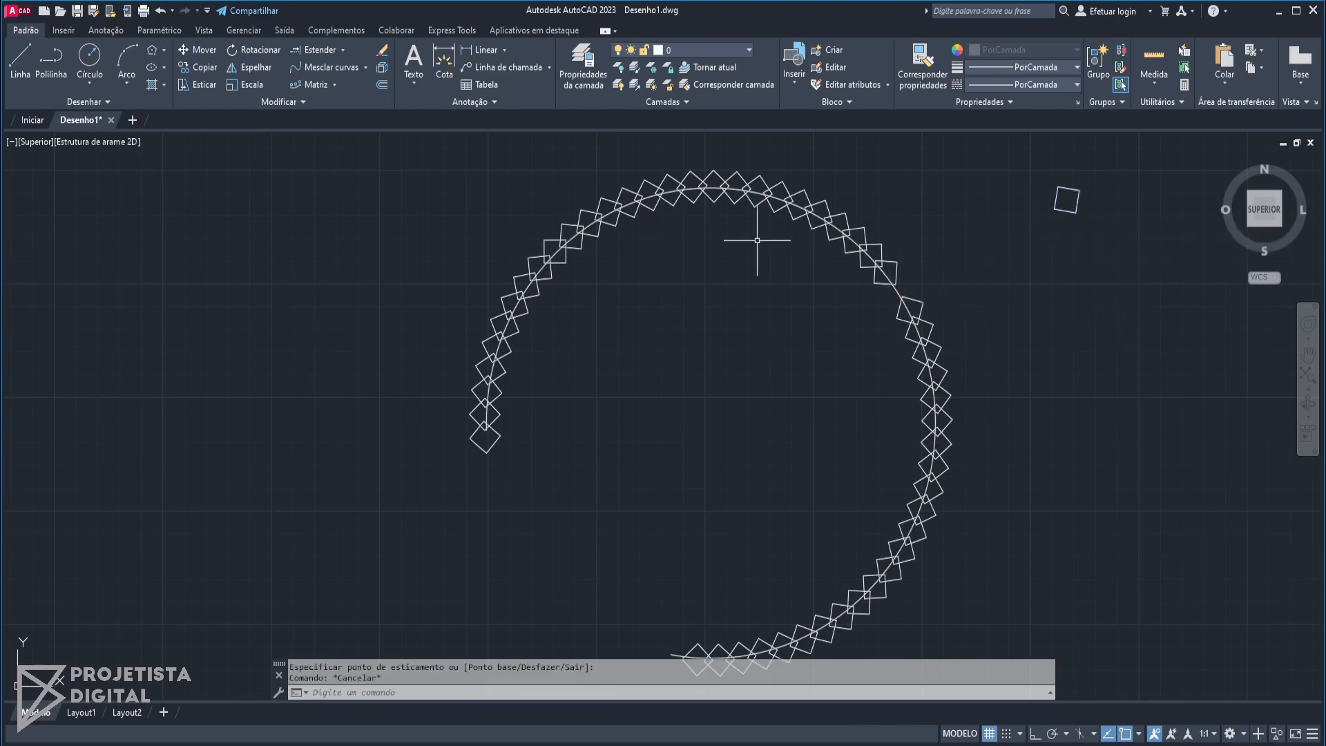
pyautogui.press('Escape')
# - Copy one of the small diamonds near the end of the long sample line to the empty area beside the path array
pyautogui.scroll(-2, 939, 519)
pyautogui.moveTo(939, 519)
pyautogui.mouseDown(button='middle')
pyautogui.moveTo(654, 281)
pyautogui.moveTo(622, 329)
pyautogui.mouseUp(button='middle')
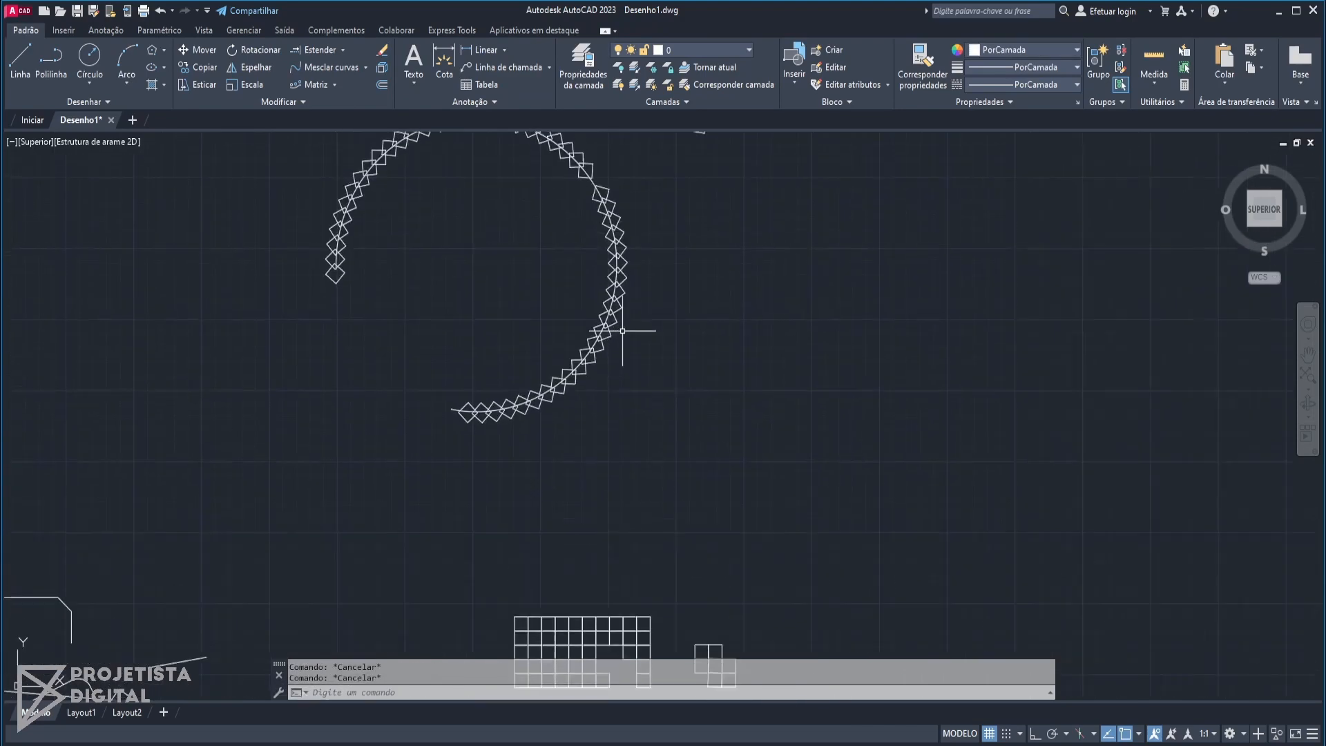
pyautogui.moveTo(415, 597); pyautogui.dragTo(622, 392, button='middle')
pyautogui.moveTo(848, 266); pyautogui.dragTo(790, 356, button='middle')
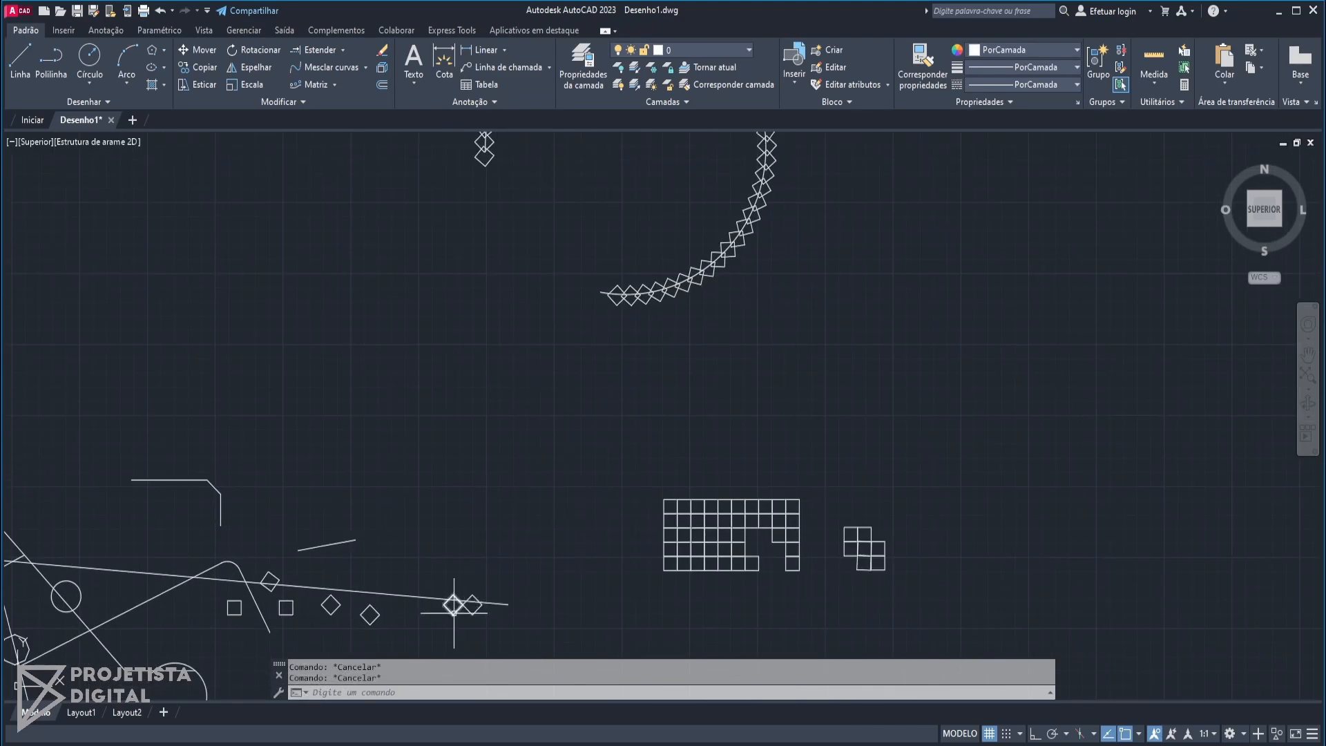
pyautogui.click(454, 612)
pyautogui.write('co')
pyautogui.press('Return')
pyautogui.click(530, 610)
pyautogui.click(989, 271)
pyautogui.press('Escape')
pyautogui.scroll(4, 940, 253)
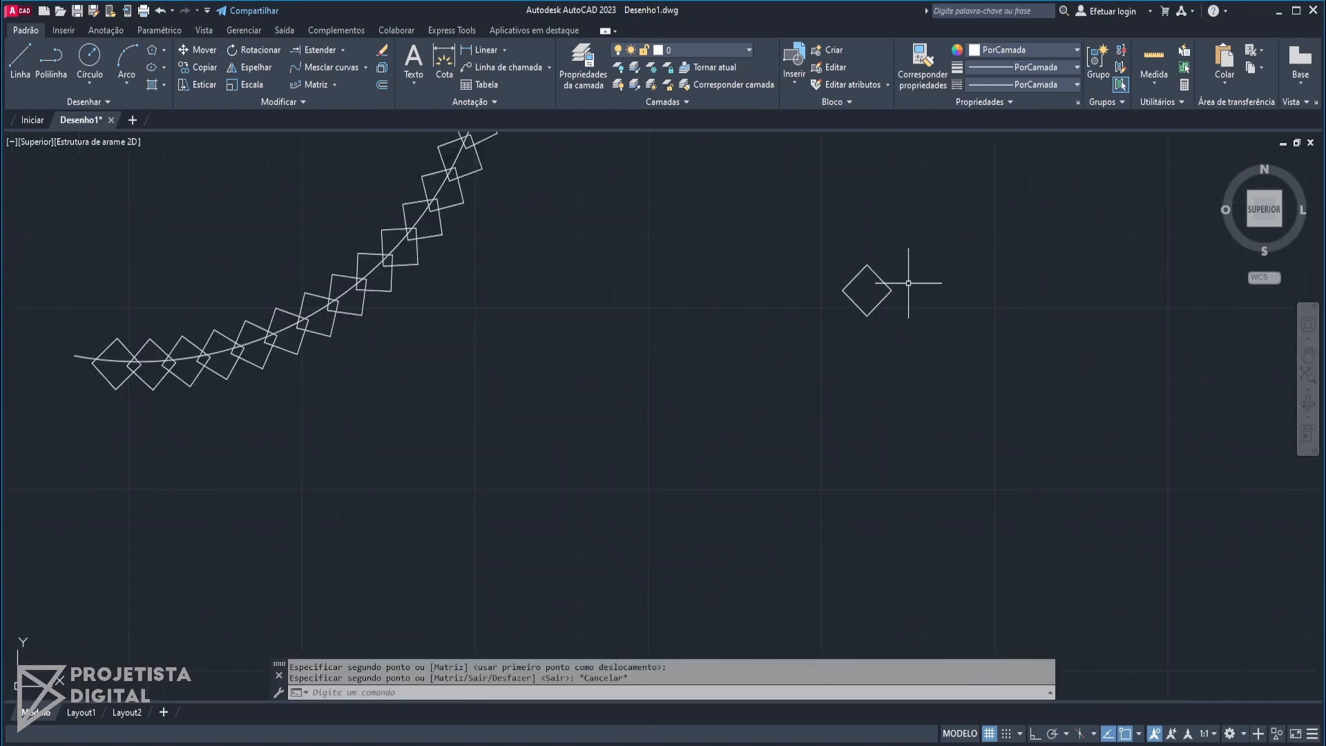
# - Start a polar array and pick the newly copied diamond as its source object
pyautogui.moveTo(844, 338); pyautogui.dragTo(452, 405, button='middle')
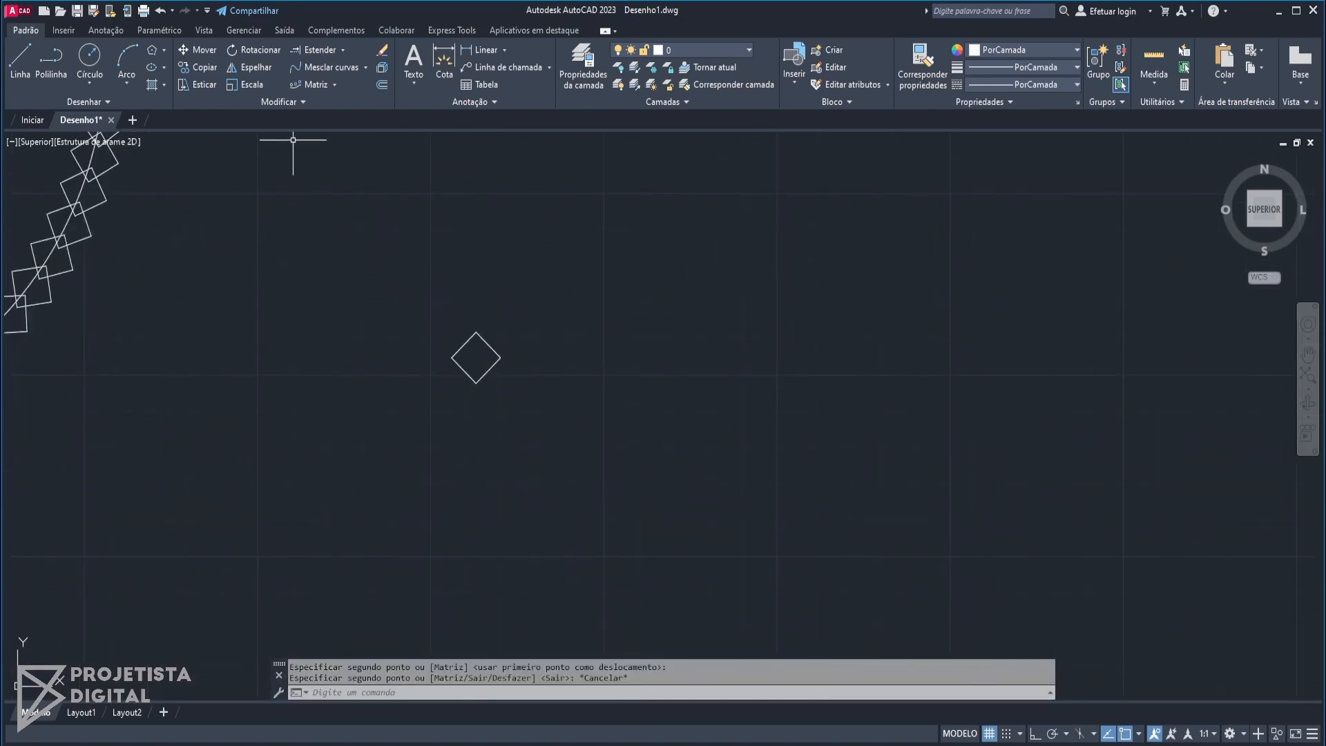
pyautogui.click(337, 84)
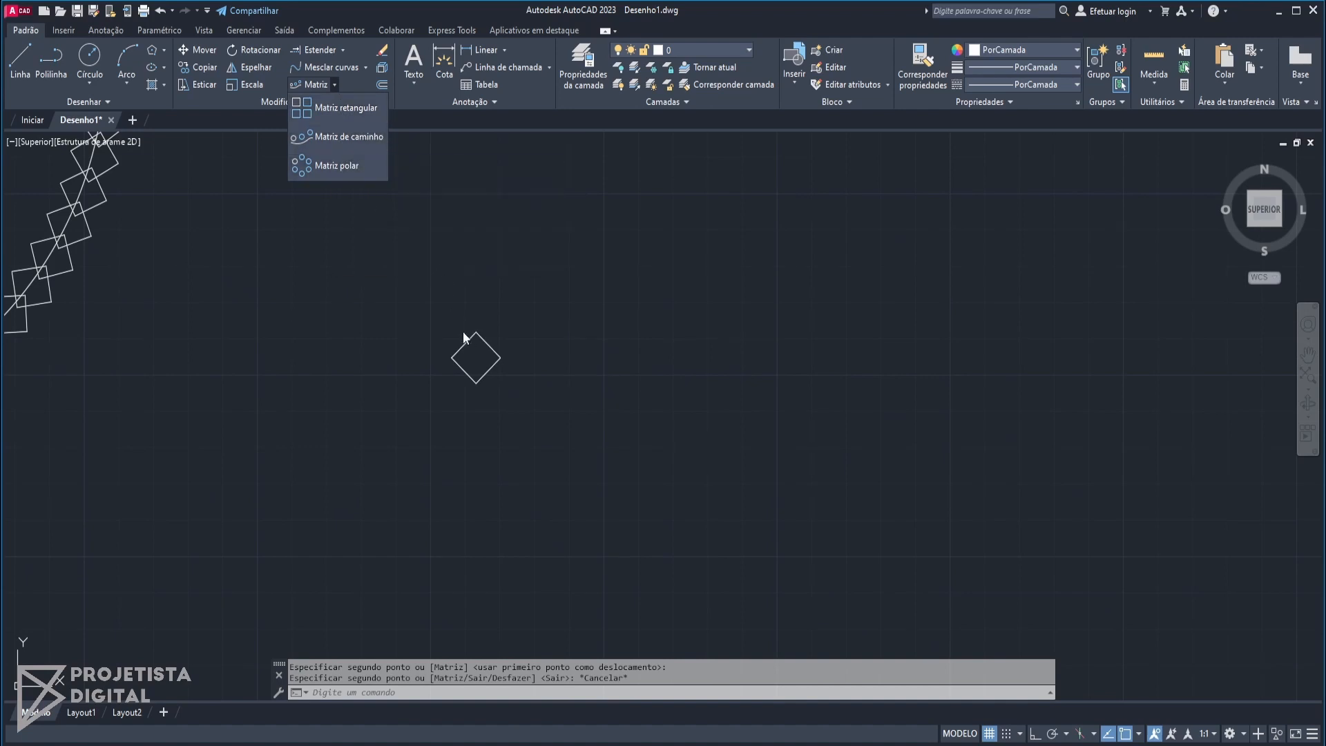
pyautogui.click(341, 165)
pyautogui.click(485, 370)
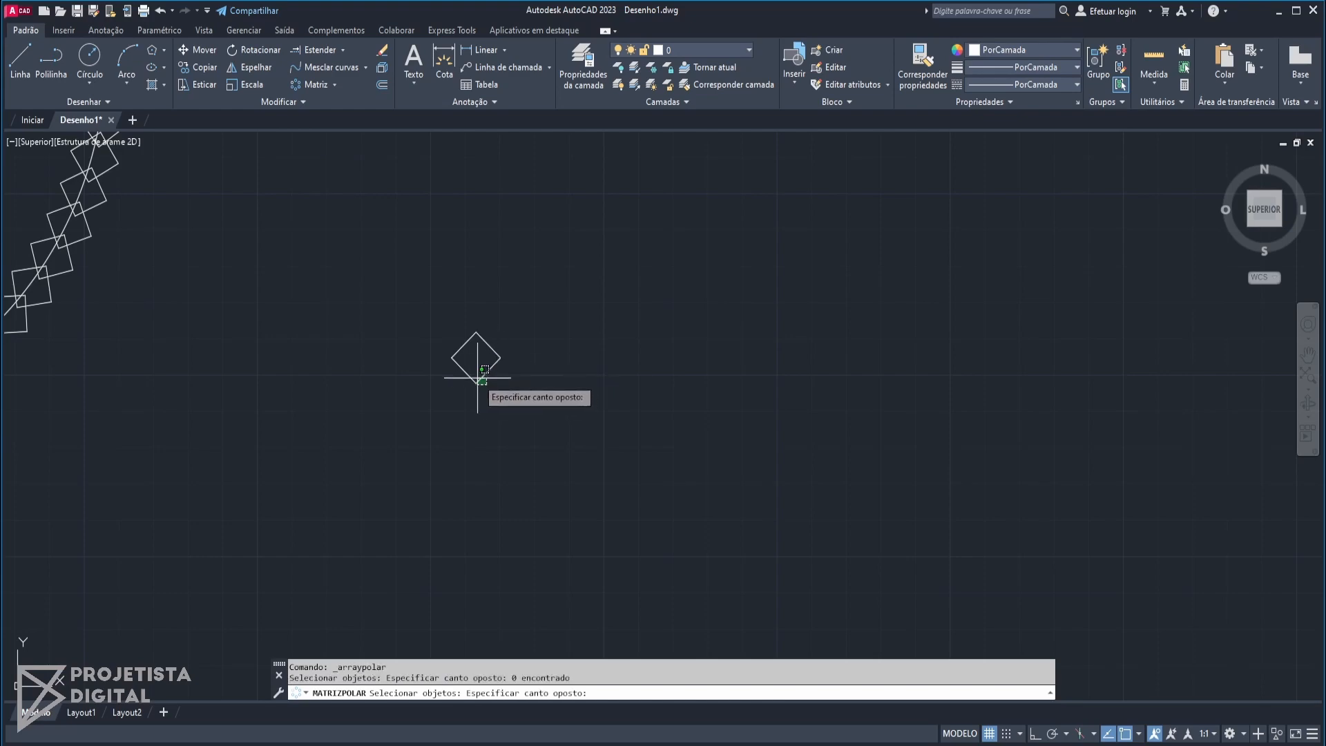